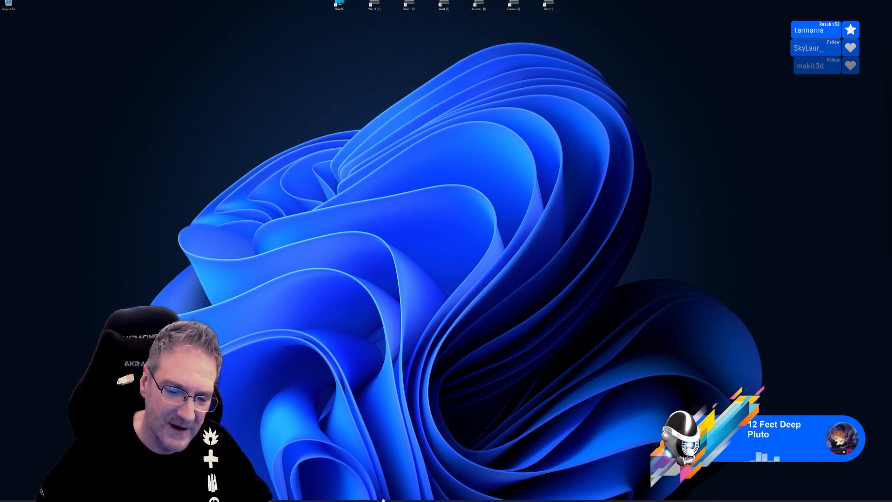
# Step: Open Ivy Generator to view its empty scene and growth settings, and close it again
pyautogui.press('super')
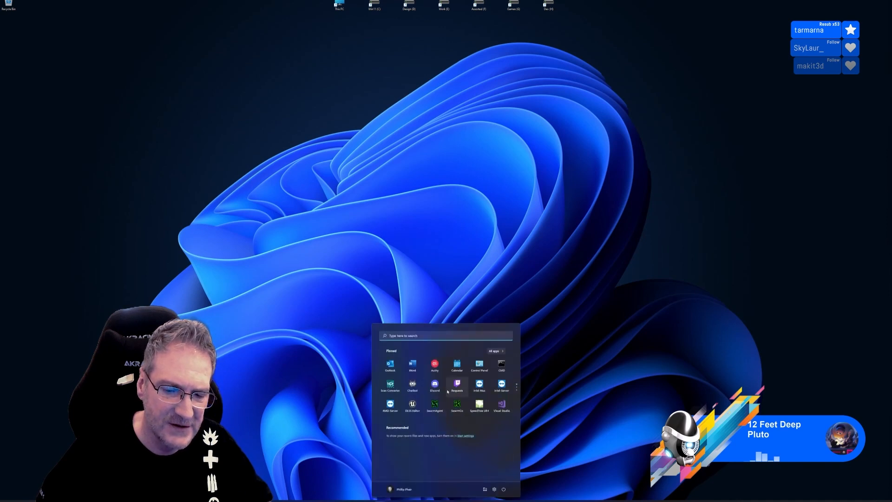
pyautogui.scroll(-1, 439, 386)
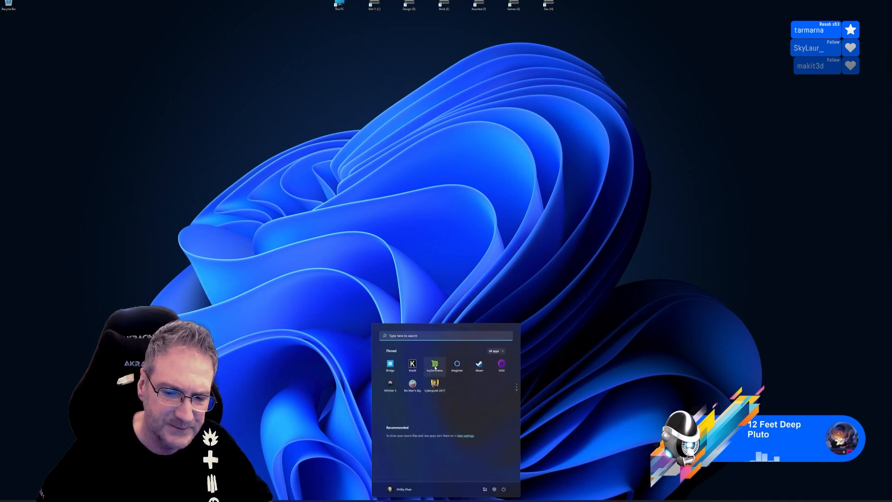
pyautogui.click(435, 365)
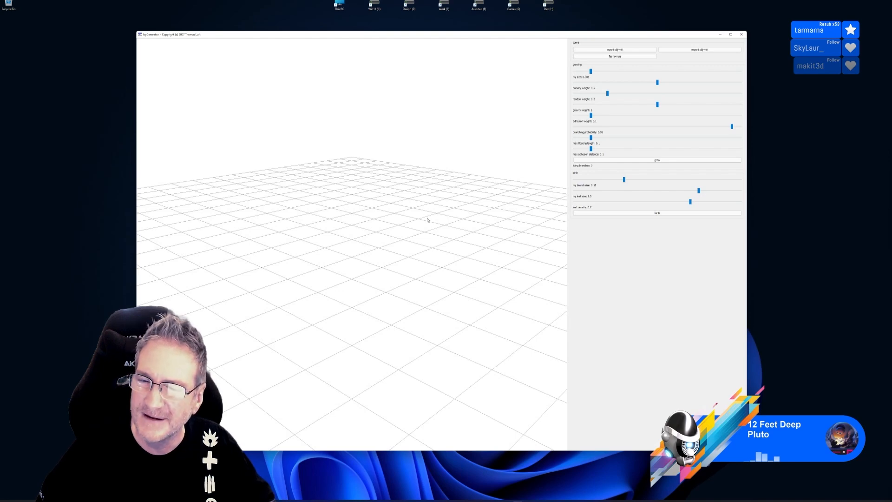
pyautogui.click(741, 35)
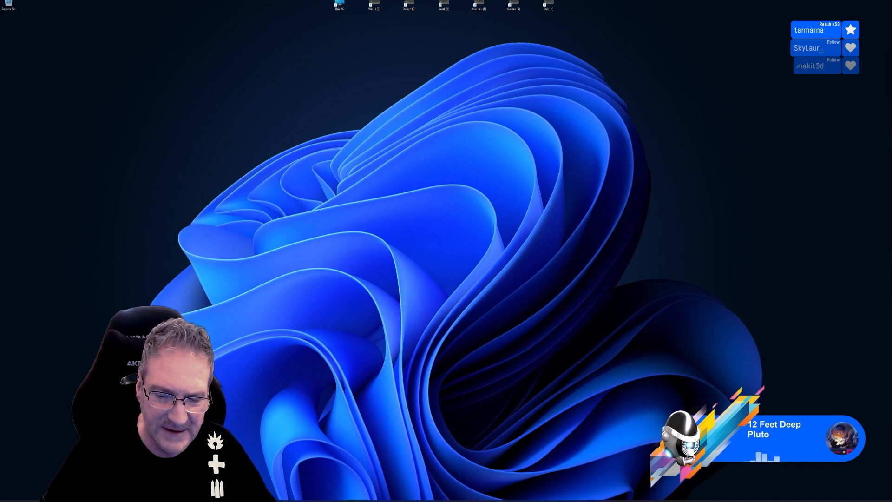
# Step: Switch to 3ds Max and open the recent scene file containing the ornate iron gate and stone-pillar fence
pyautogui.click(330, 500)
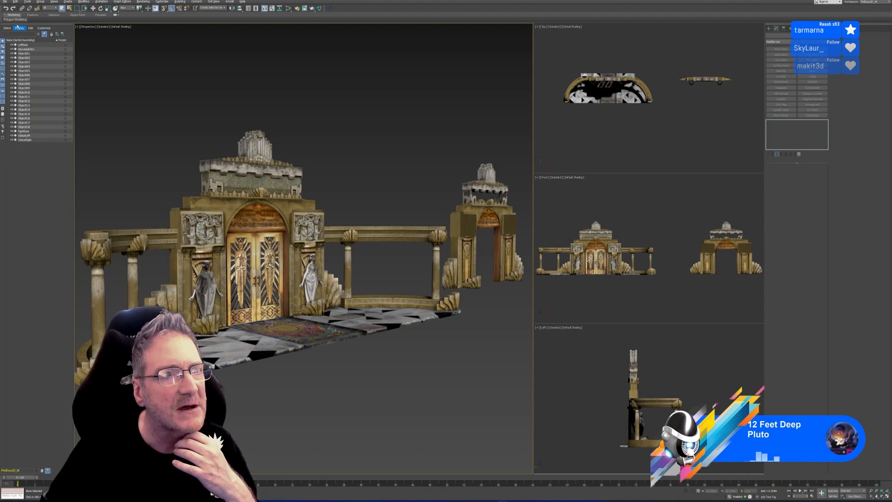
pyautogui.click(5, 2)
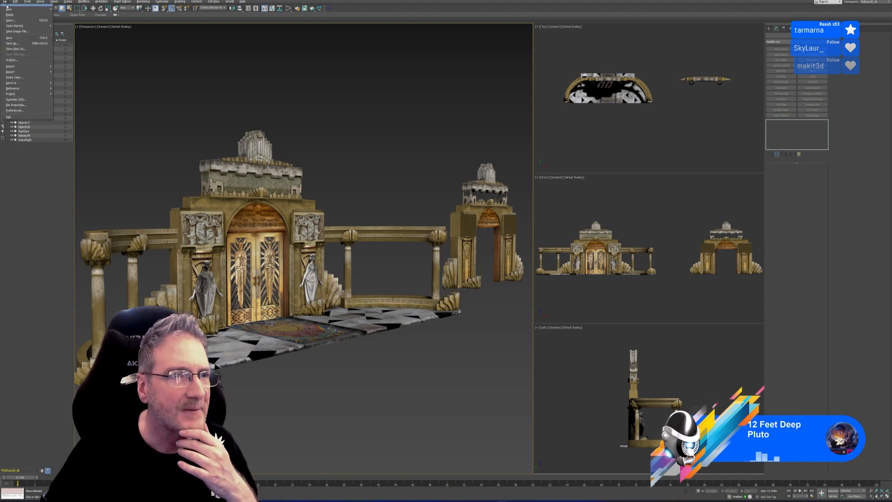
pyautogui.moveTo(23, 26)
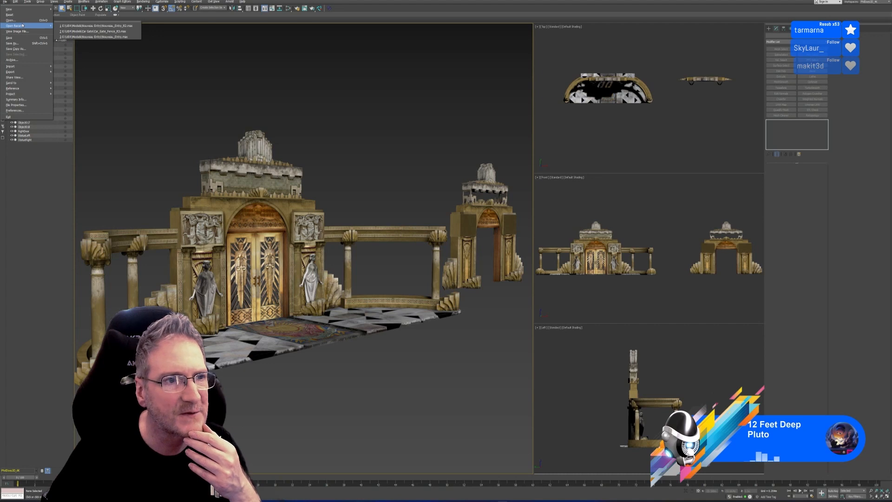
pyautogui.click(131, 26)
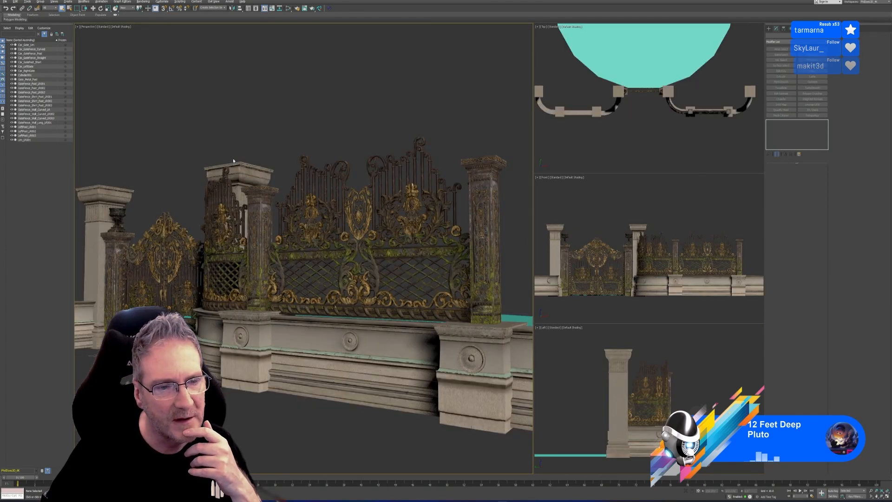
# Step: Select both leaves of the ornate entrance gate and isolate them from the rest of the scene
pyautogui.keyDown('alt'); pyautogui.moveTo(210, 146); pyautogui.dragTo(267, 138, button='middle'); pyautogui.keyUp('alt')
pyautogui.scroll(5, 268, 314)
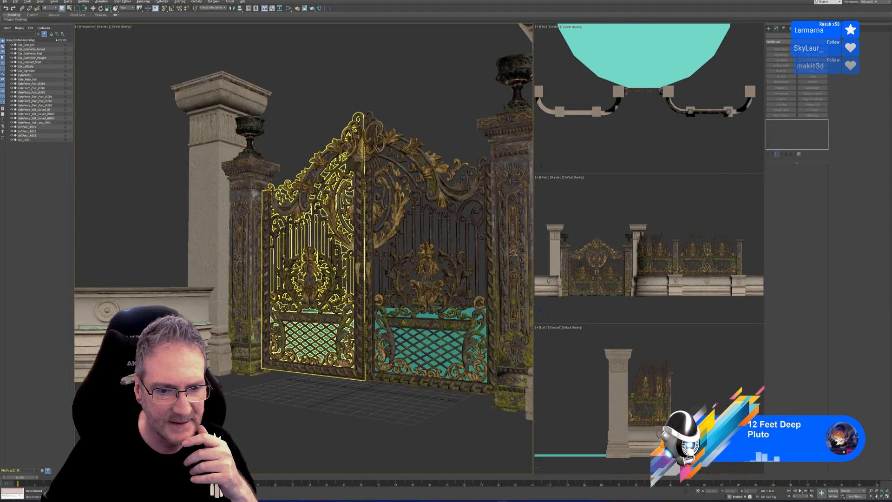
pyautogui.click(311, 284)
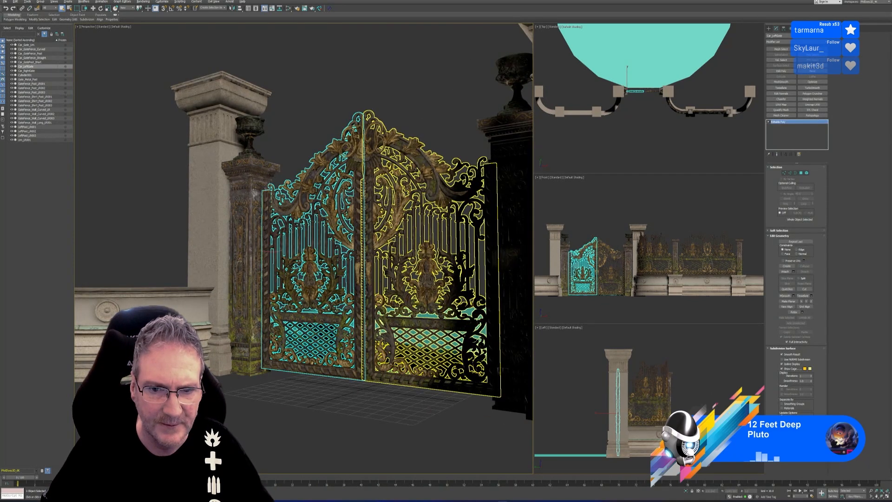
pyautogui.keyDown('ctrl'); pyautogui.click(500, 242); pyautogui.keyUp('ctrl')
pyautogui.click(685, 491)
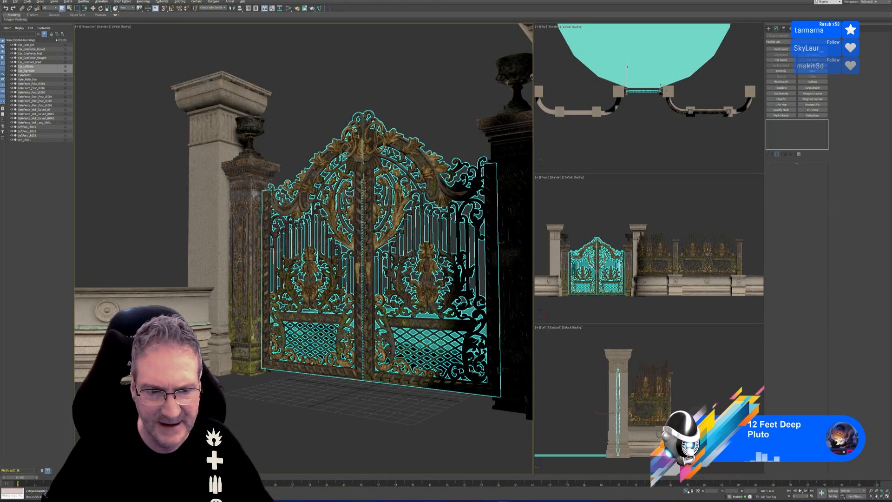
# Step: Maximize the Front view, clear the selection and frame the isolated gate head-on
pyautogui.keyDown('alt'); pyautogui.moveTo(372, 278); pyautogui.dragTo(479, 274, button='middle'); pyautogui.keyUp('alt')
pyautogui.scroll(3, 304, 243)
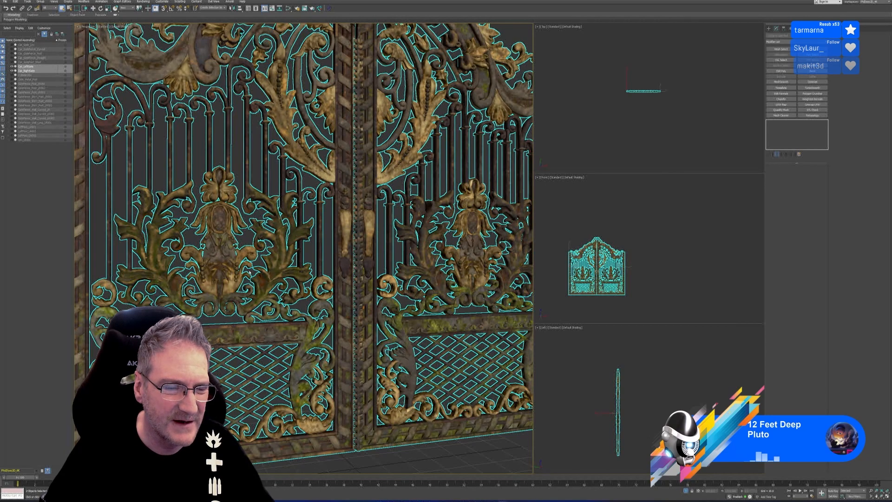
pyautogui.scroll(-3, 304, 243)
pyautogui.moveTo(304, 243); pyautogui.dragTo(310, 244, button='middle')
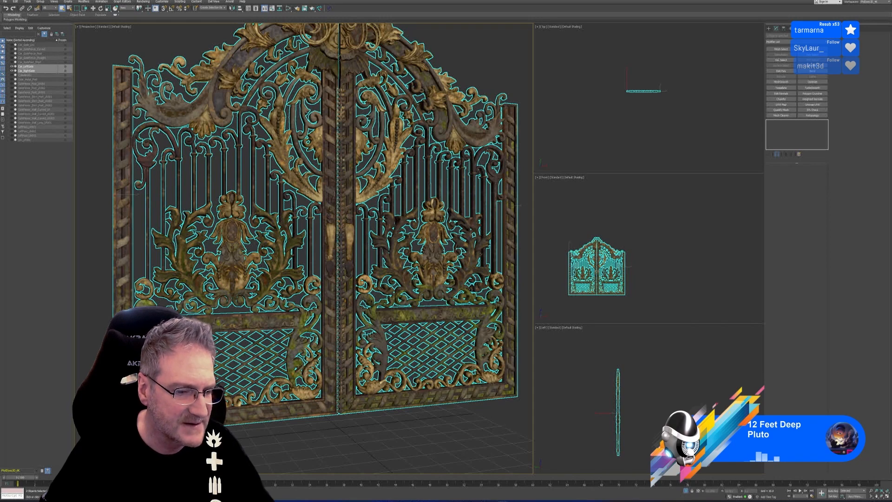
pyautogui.press('z')
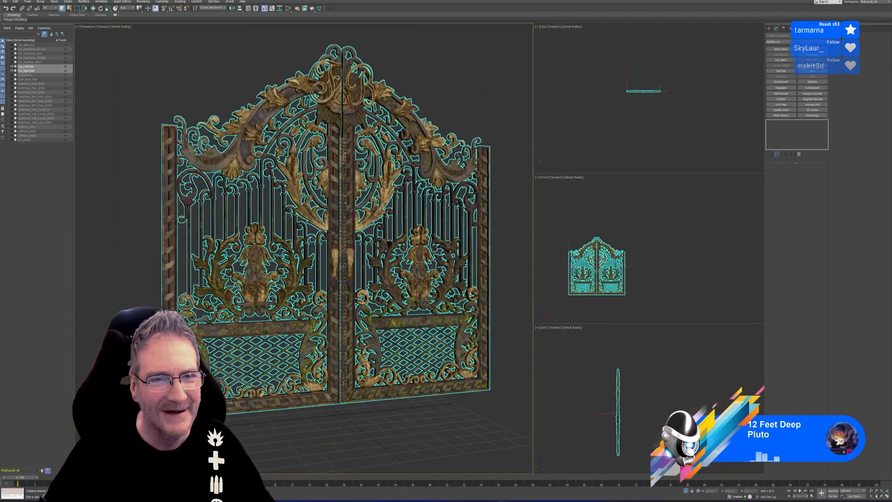
pyautogui.moveTo(649, 284); pyautogui.dragTo(699, 251, button='middle')
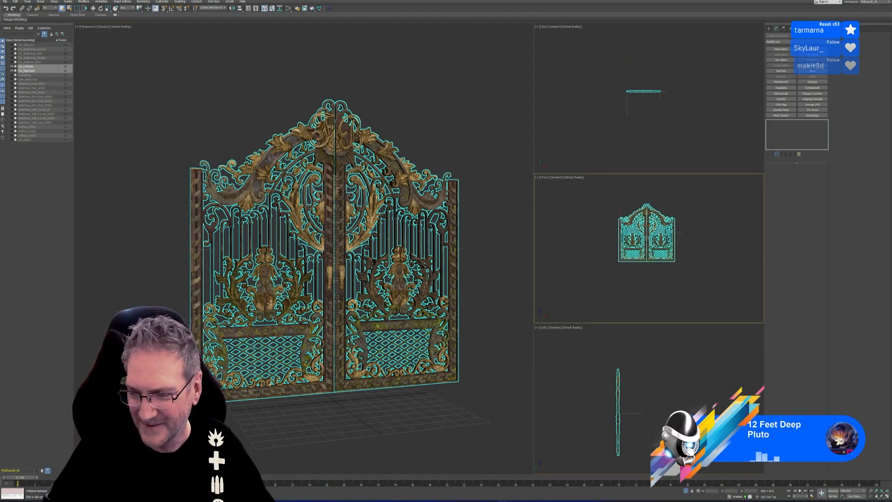
pyautogui.hotkey('alt', 'w')
pyautogui.click(553, 365)
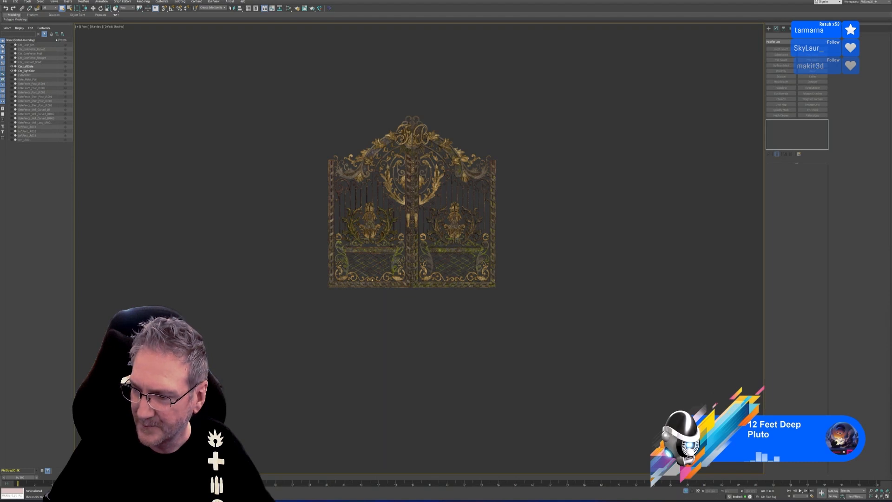
pyautogui.press('z')
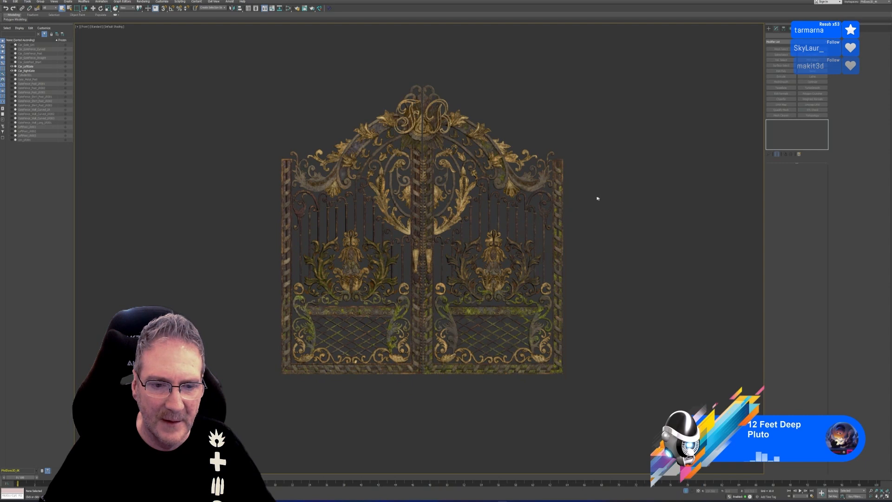
# Step: Create two tall, narrow boxes covering the gate's left and right outer posts
pyautogui.click(769, 28)
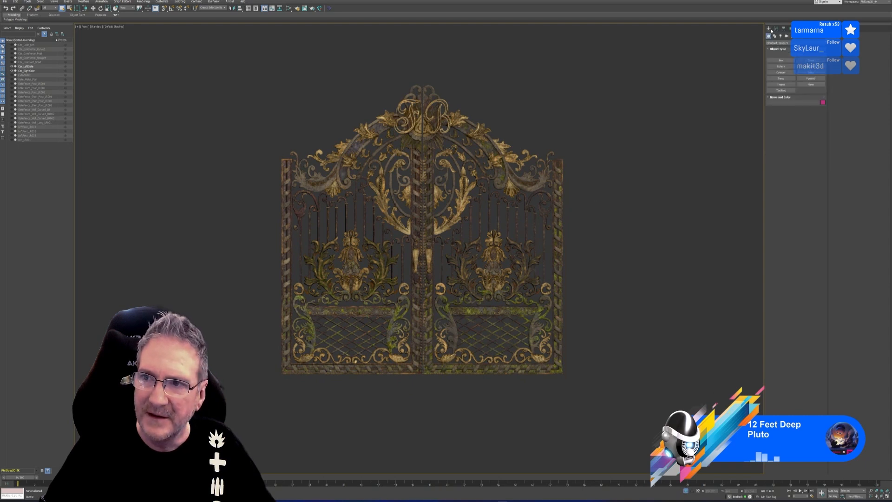
pyautogui.click(781, 60)
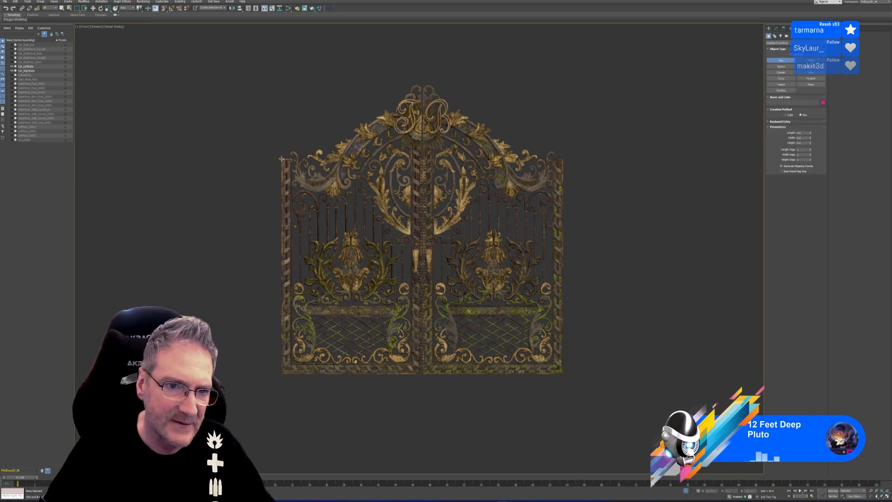
pyautogui.moveTo(281, 159); pyautogui.dragTo(291, 372)
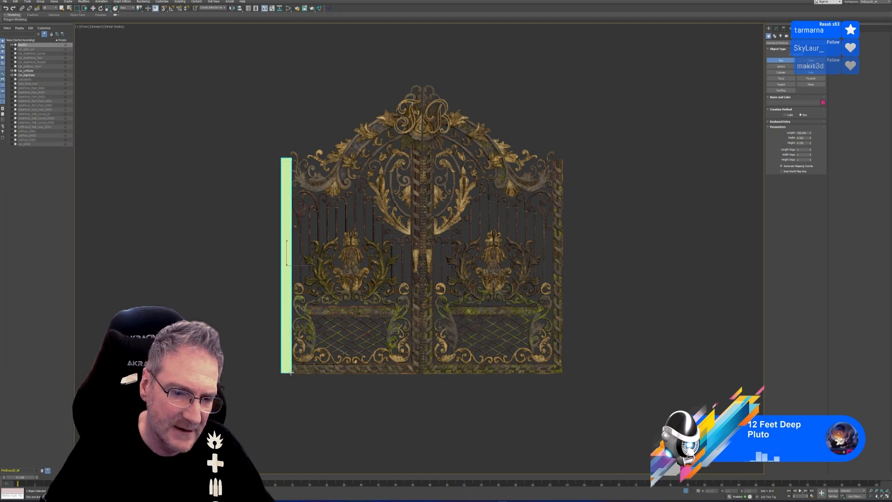
pyautogui.click(291, 373)
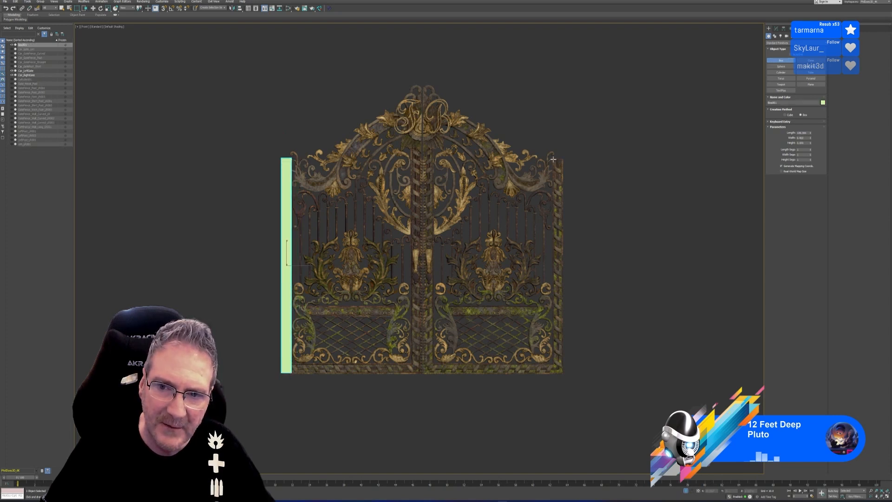
pyautogui.moveTo(554, 159); pyautogui.dragTo(563, 373)
pyautogui.click(562, 372)
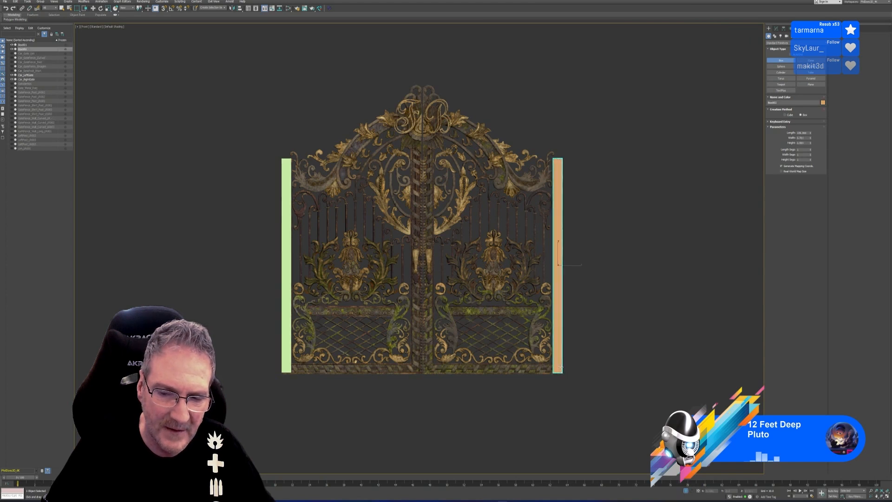
# Step: Create boxes covering the gate's bottom rail, its central post and the horizontal rail above the lattice panels
pyautogui.moveTo(288, 365); pyautogui.dragTo(559, 372)
pyautogui.click(560, 372)
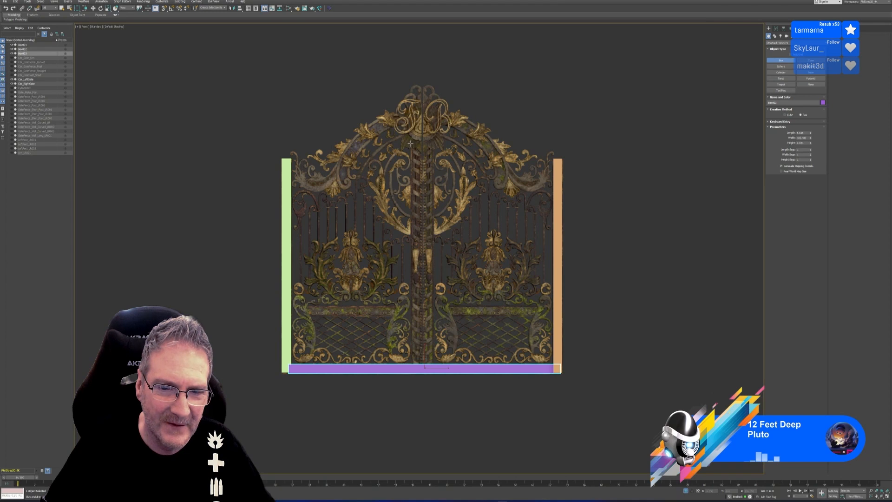
pyautogui.moveTo(410, 144); pyautogui.dragTo(433, 366)
pyautogui.click(432, 359)
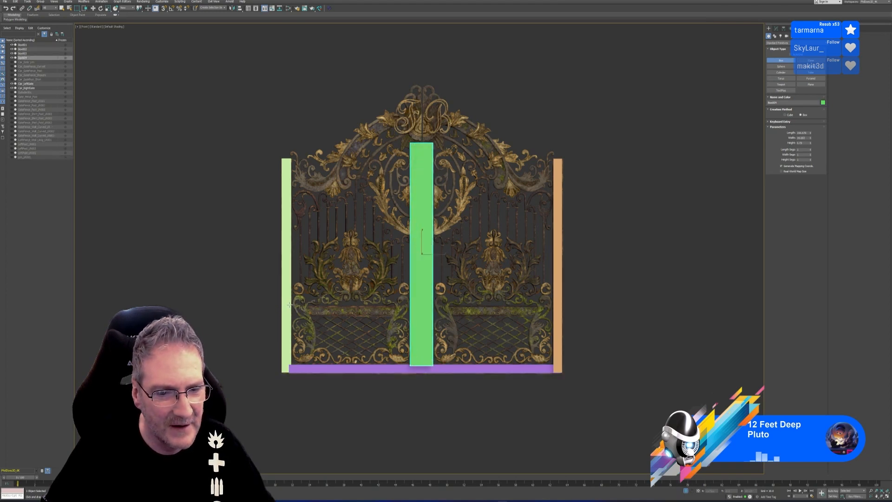
pyautogui.moveTo(289, 304); pyautogui.dragTo(559, 316)
pyautogui.click(551, 309)
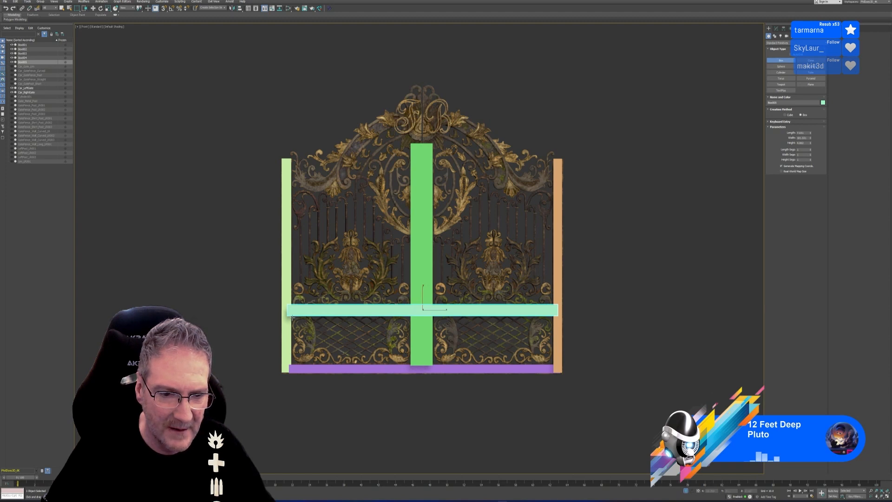
# Step: Create two boxes filling the lower lattice panels on either side of the central post
pyautogui.moveTo(292, 316); pyautogui.dragTo(409, 365)
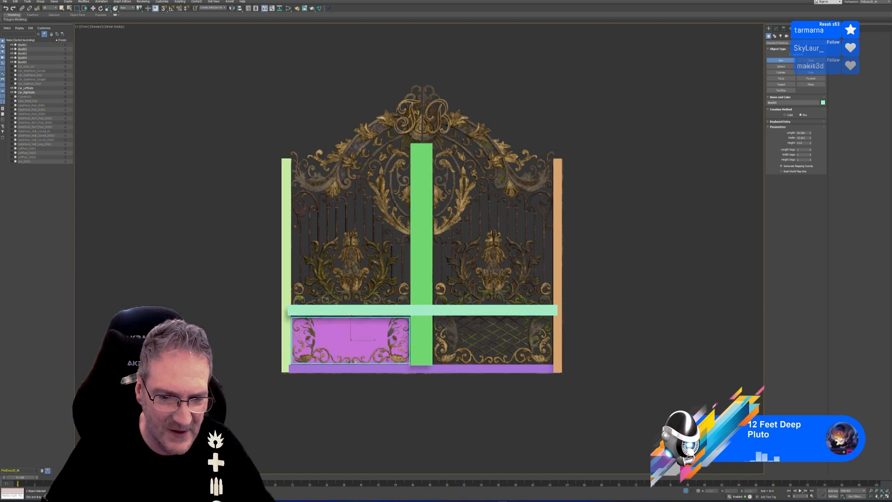
pyautogui.click(419, 352)
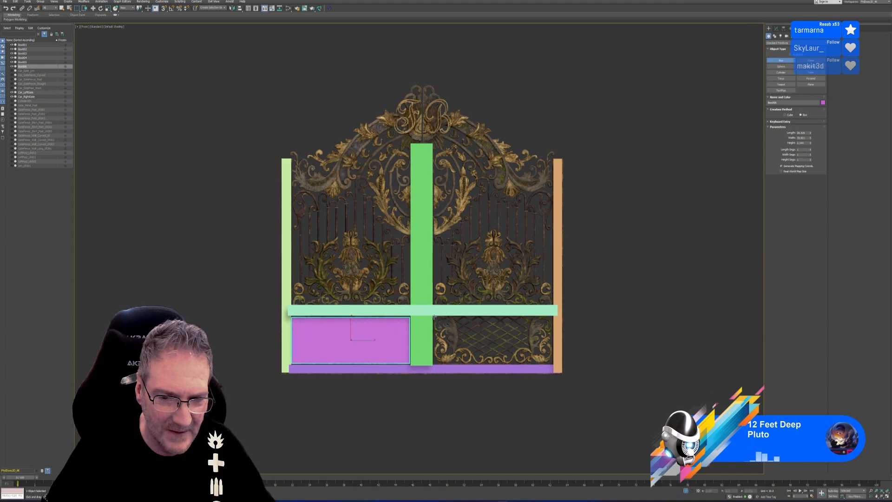
pyautogui.moveTo(434, 317); pyautogui.dragTo(553, 364)
pyautogui.click(553, 361)
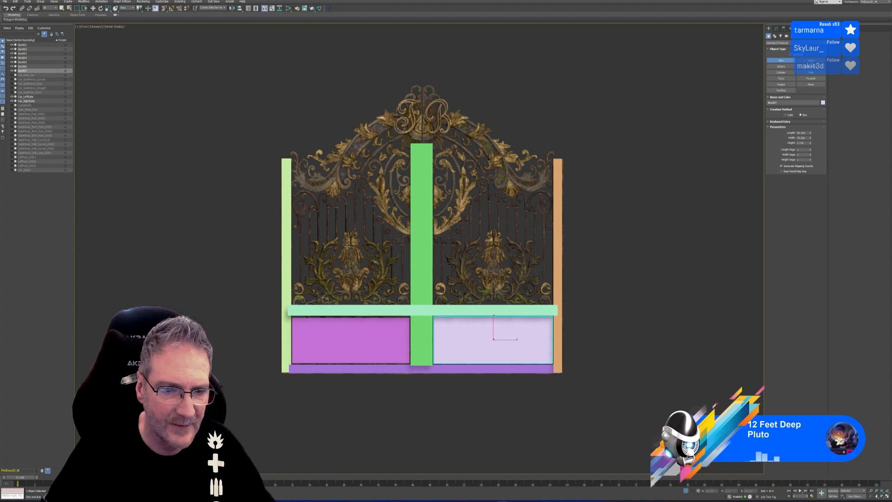
# Step: Create two large boxes filling the left and right openings between the horizontal rail and the gate's arch
pyautogui.moveTo(293, 183); pyautogui.dragTo(409, 305)
pyautogui.click(410, 301)
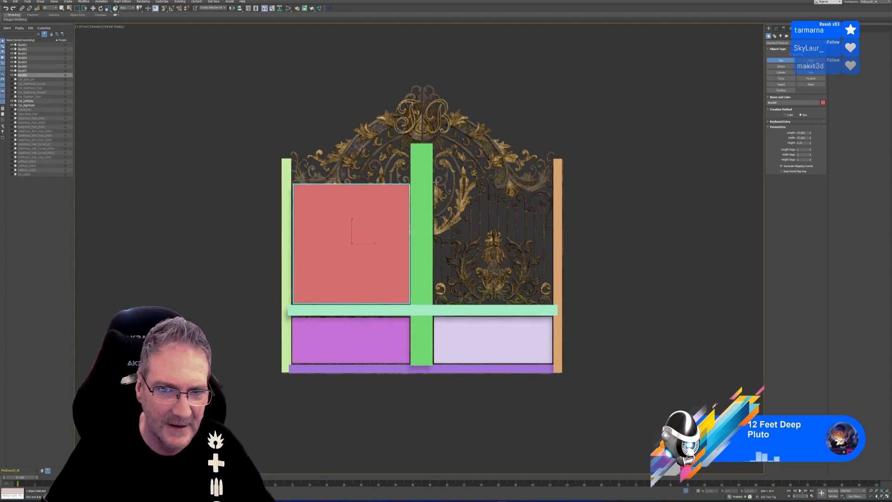
pyautogui.moveTo(435, 182); pyautogui.dragTo(552, 304)
pyautogui.click(551, 302)
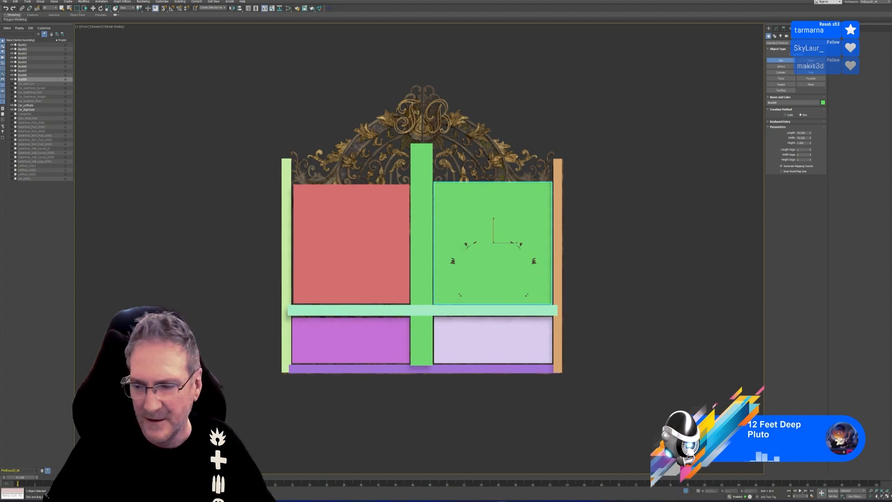
# Step: Set the right outer post box's height to 1.488 to match the left outer post box
pyautogui.click(887, 496)
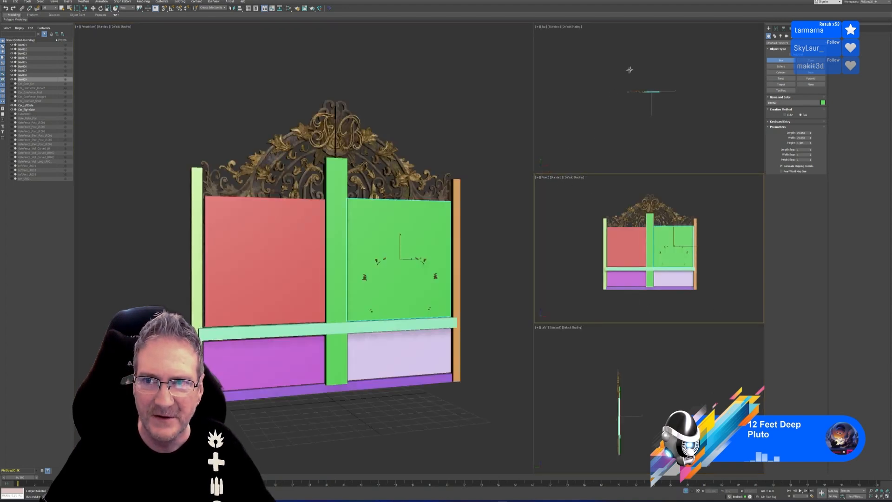
pyautogui.scroll(5, 640, 62)
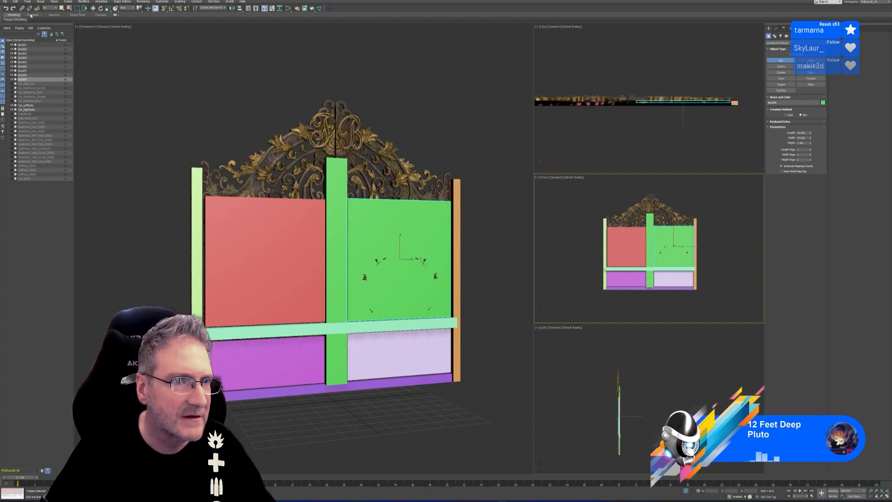
pyautogui.click(62, 8)
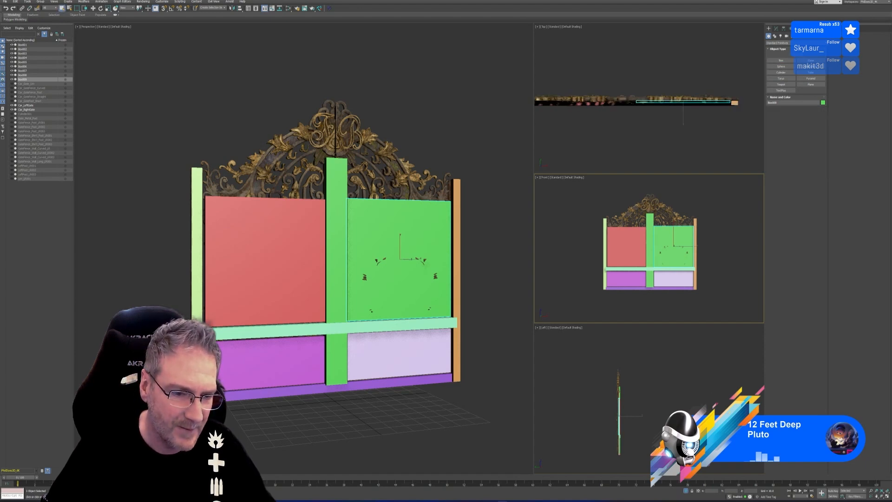
pyautogui.click(197, 242)
pyautogui.click(776, 29)
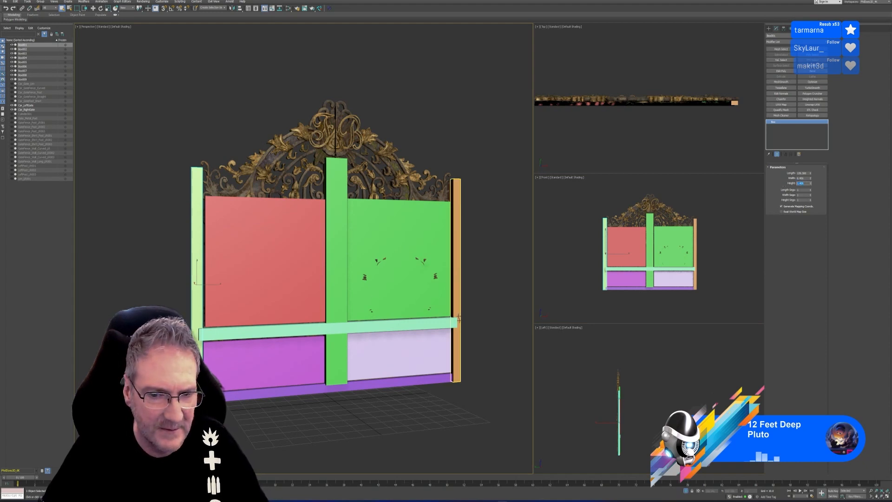
pyautogui.click(459, 300)
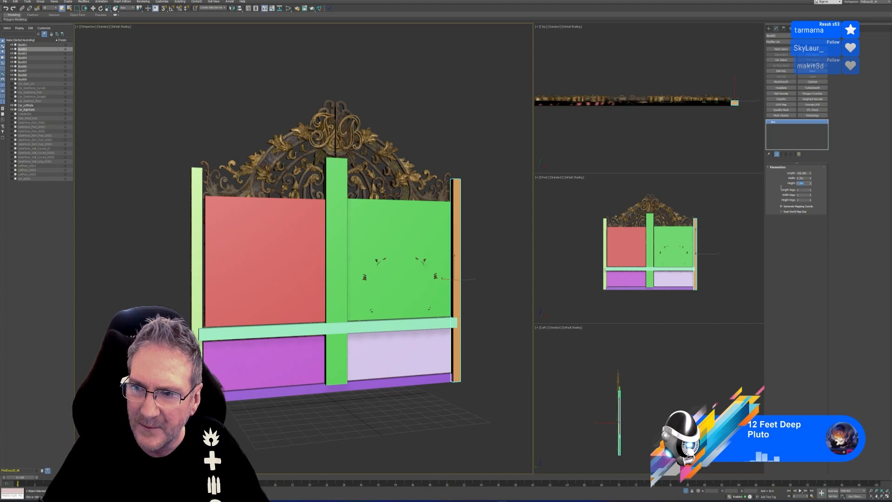
pyautogui.write('1.488')
pyautogui.press('Return')
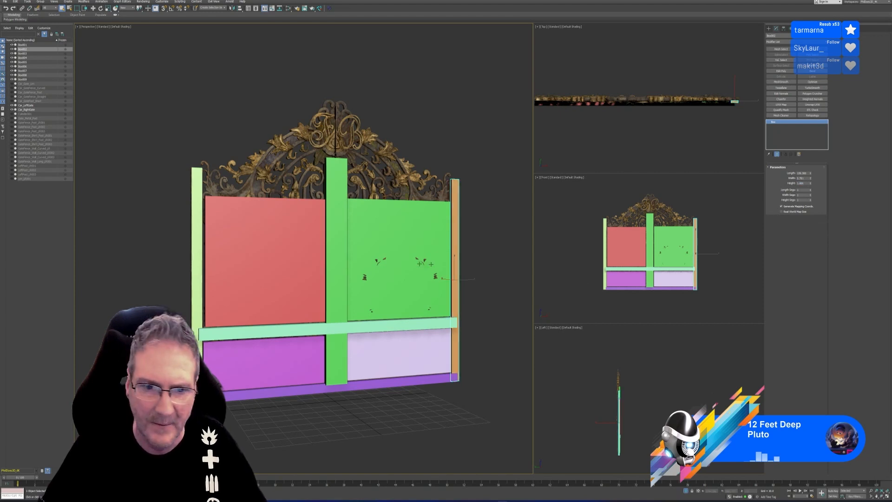
# Step: Set the central post box's height to 1.488 and check the height parameters of the bottom rail and horizontal rail boxes
pyautogui.click(347, 257)
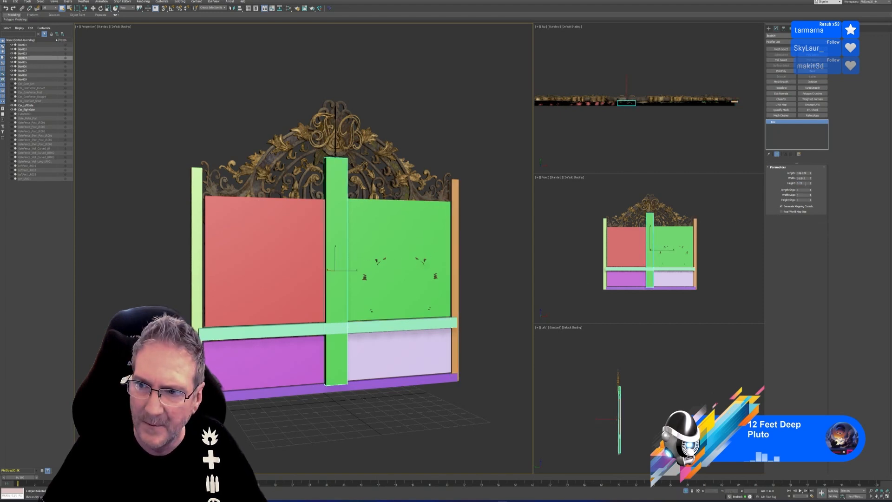
pyautogui.write('1.488')
pyautogui.press('Return')
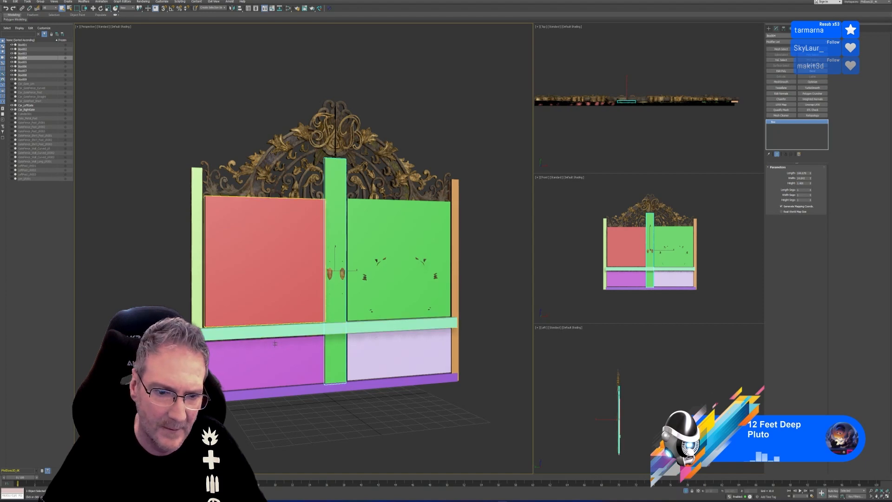
pyautogui.click(287, 399)
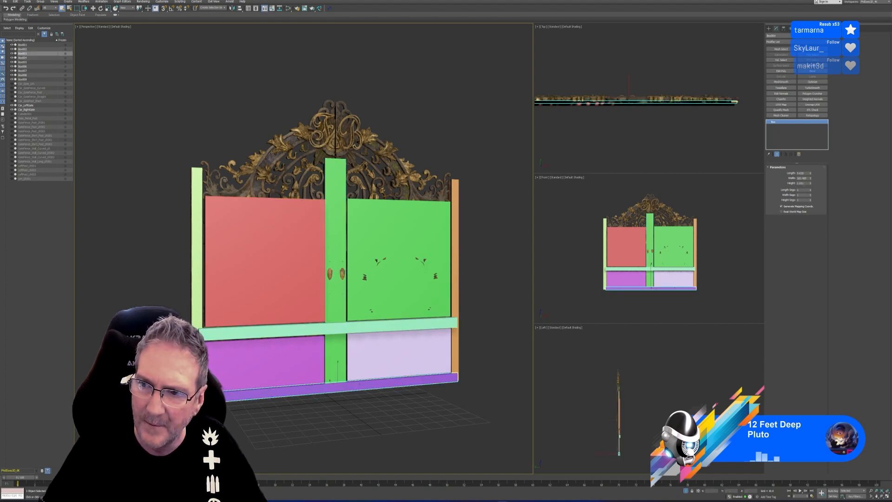
pyautogui.click(264, 330)
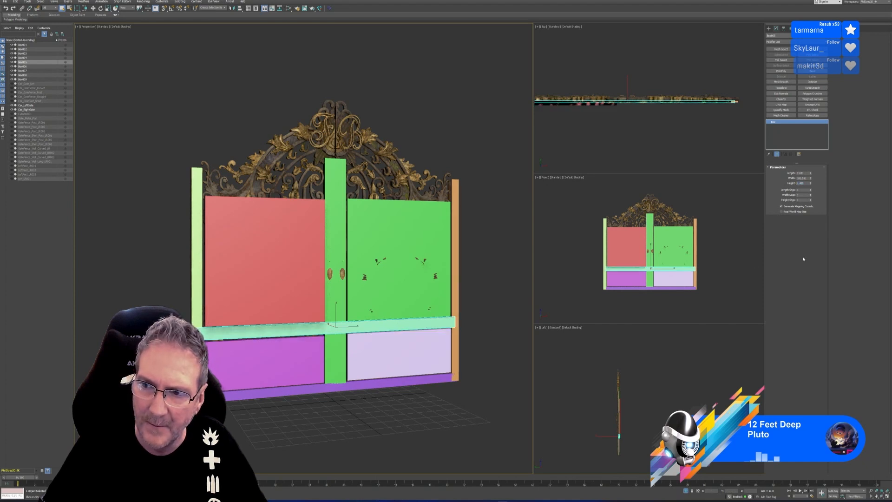
pyautogui.click(333, 307)
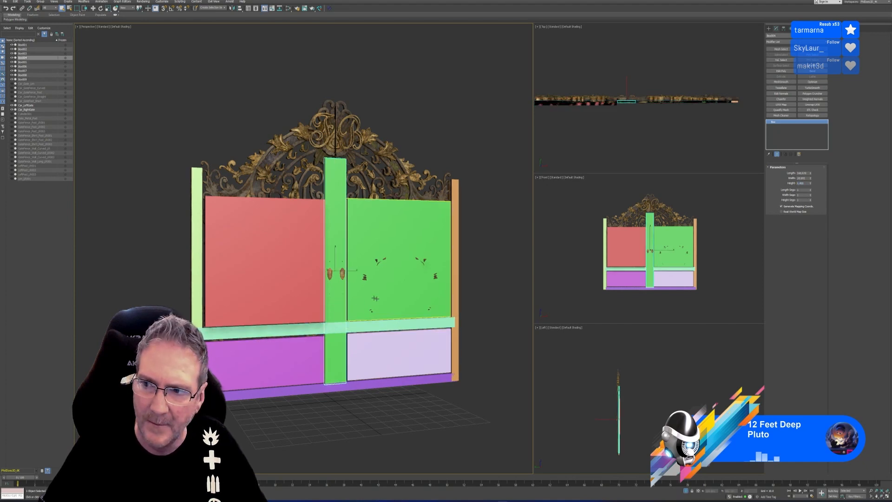
# Step: Match the height of the two large upper panel boxes to the height used for the posts
pyautogui.click(281, 277)
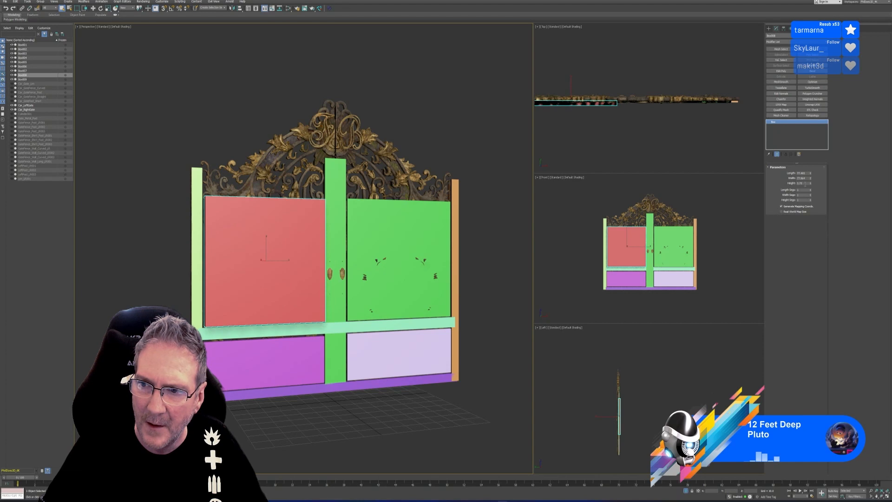
pyautogui.doubleClick(806, 184)
pyautogui.write('1.5')
pyautogui.press('Return')
pyautogui.click(430, 285)
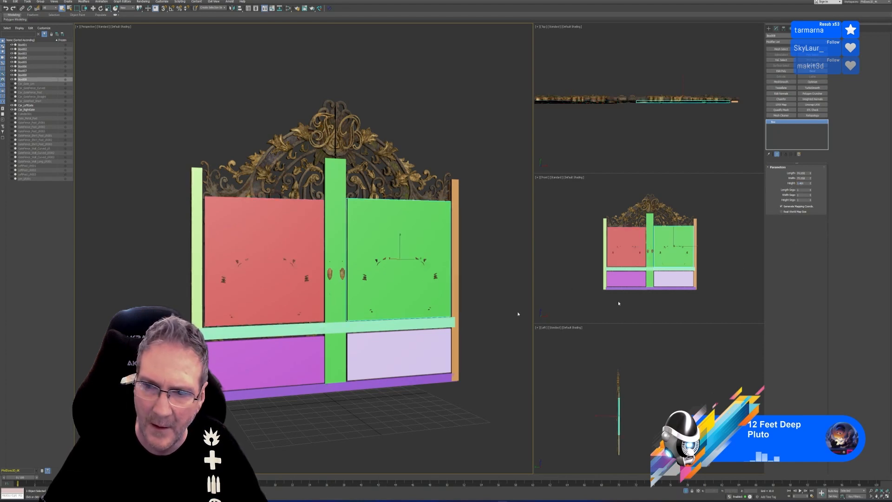
# Step: Match the height of the two lower lattice panel boxes to the height used for the posts
pyautogui.click(263, 356)
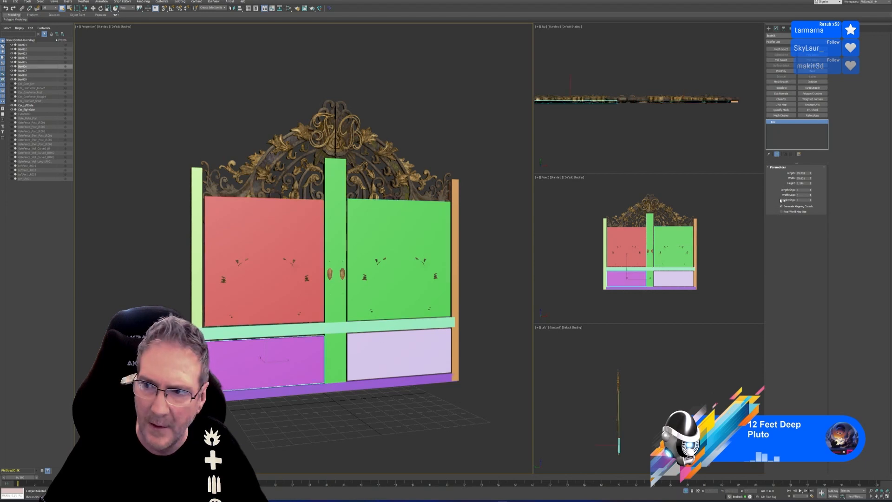
pyautogui.click(409, 353)
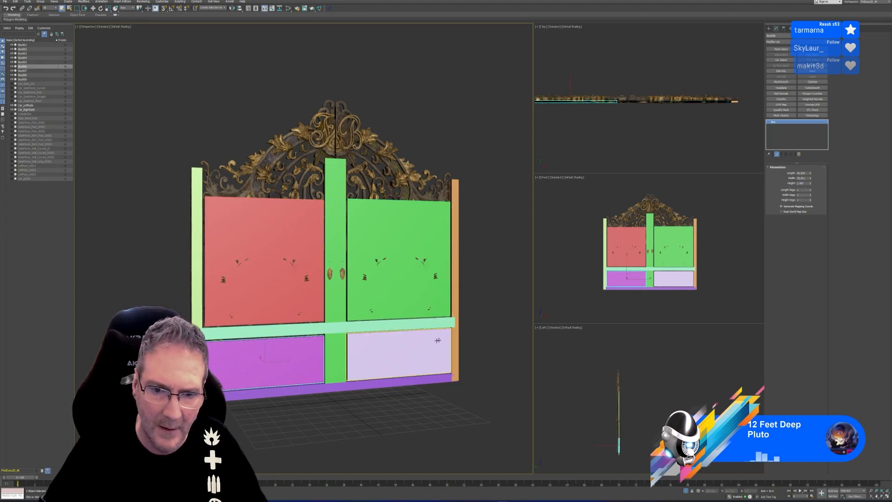
pyautogui.write('1.488')
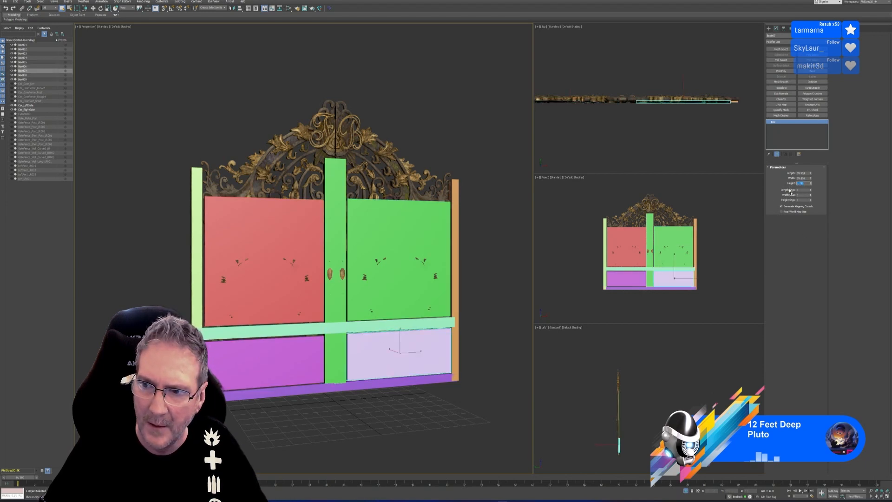
pyautogui.press('Return')
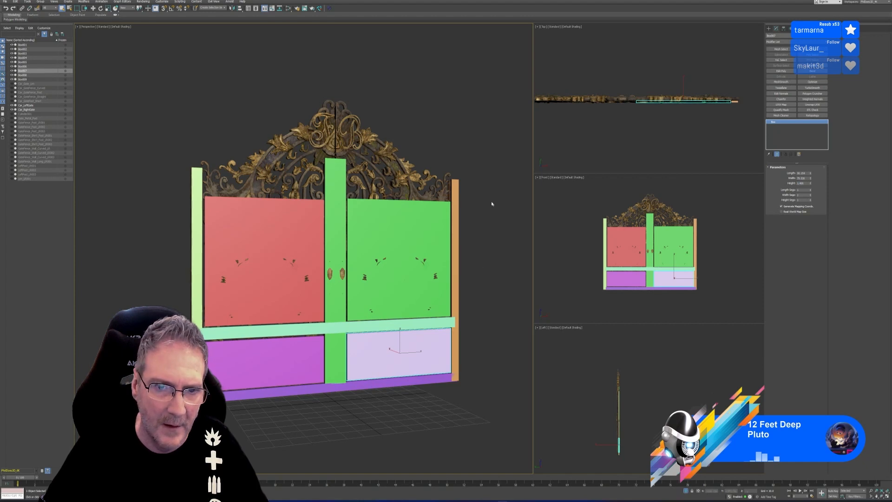
# Step: Convert the gate's bottom rail box to an Editable Poly
pyautogui.moveTo(473, 164); pyautogui.dragTo(472, 169, button='middle')
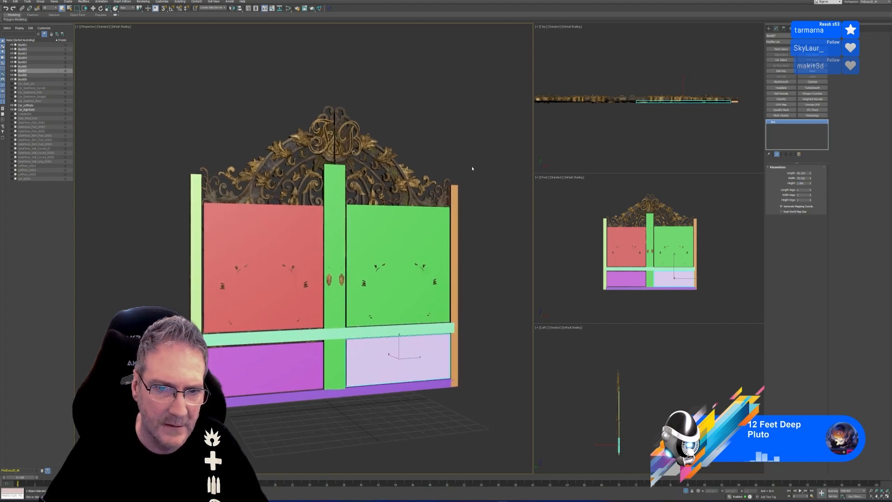
pyautogui.click(887, 497)
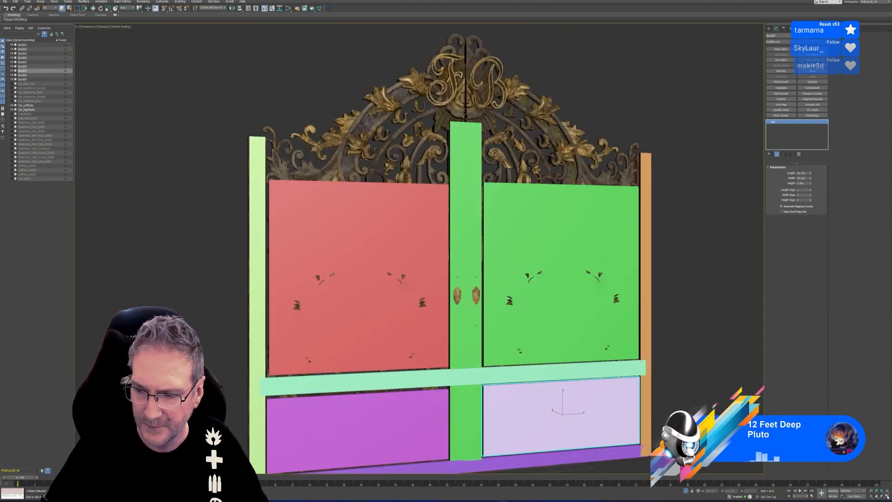
pyautogui.click(887, 497)
pyautogui.scroll(-3, 486, 303)
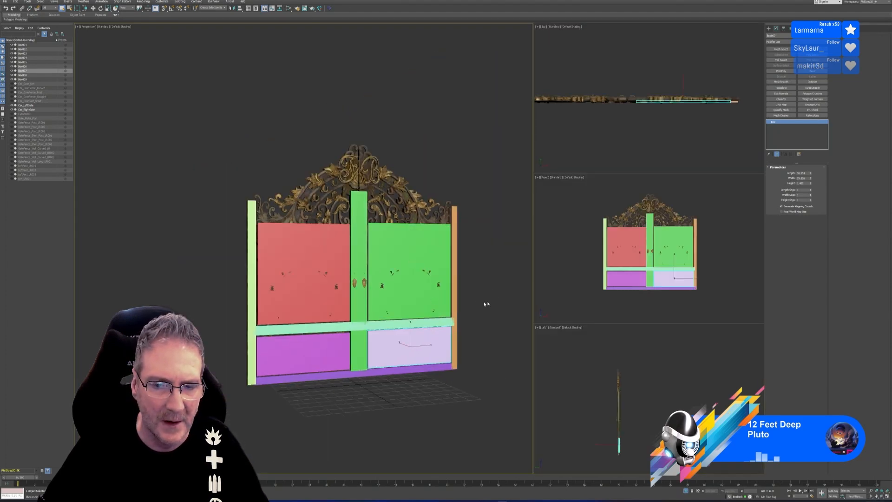
pyautogui.keyDown('alt'); pyautogui.moveTo(484, 365); pyautogui.dragTo(430, 357, button='middle'); pyautogui.keyUp('alt')
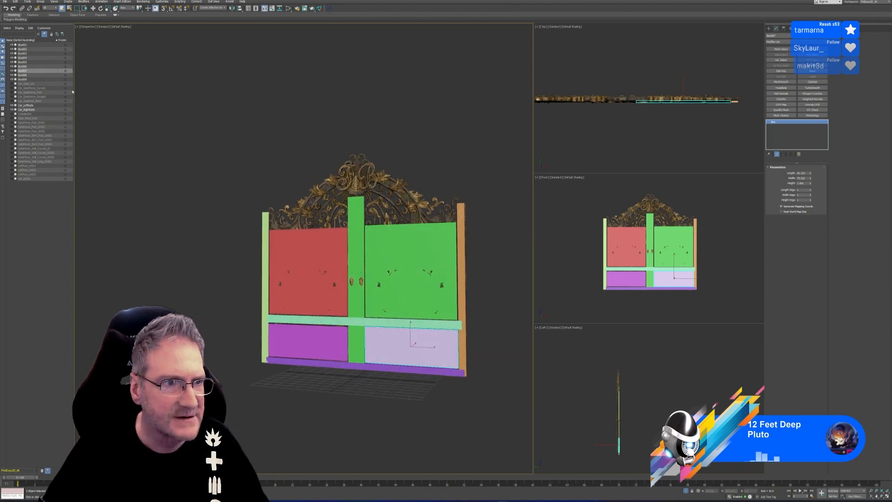
pyautogui.click(348, 375)
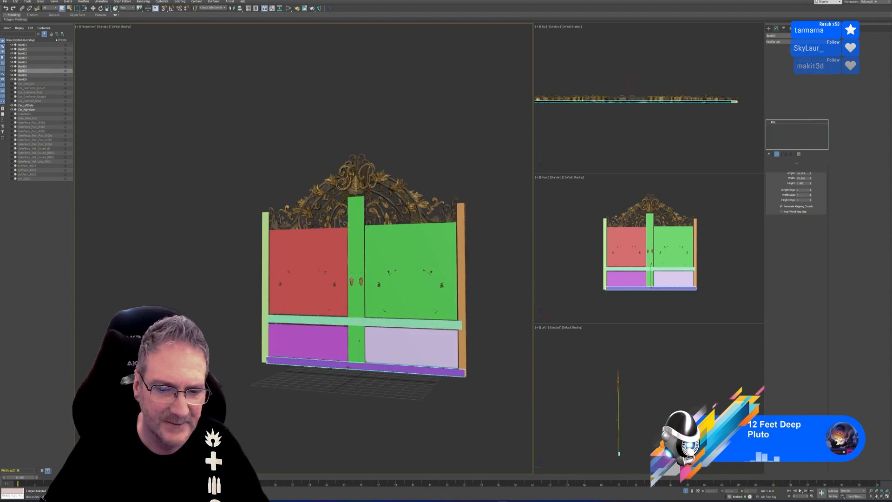
pyautogui.rightClick(799, 124)
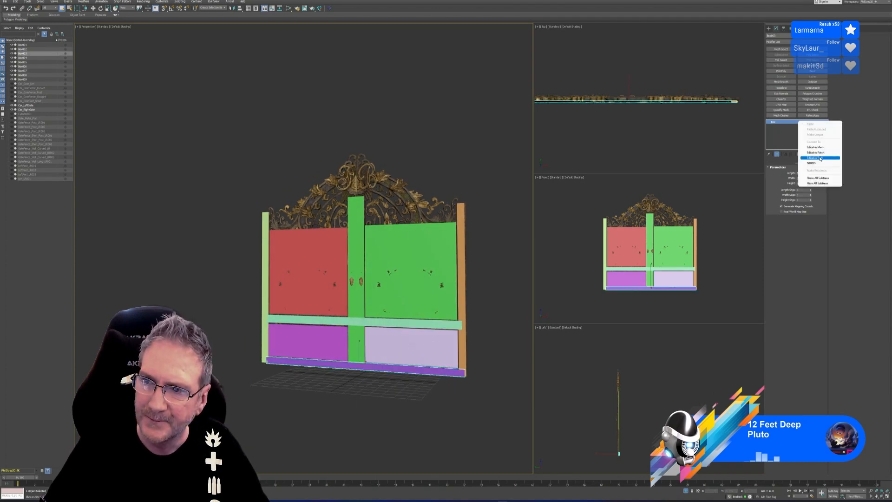
pyautogui.click(820, 162)
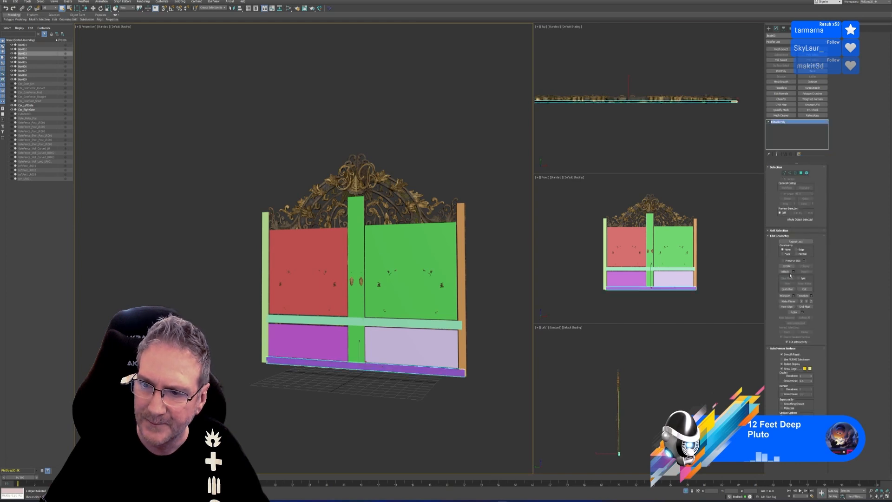
# Step: Attach the left and right outer posts, the horizontal rail and the central post to the bottom rail object
pyautogui.click(786, 271)
pyautogui.click(266, 325)
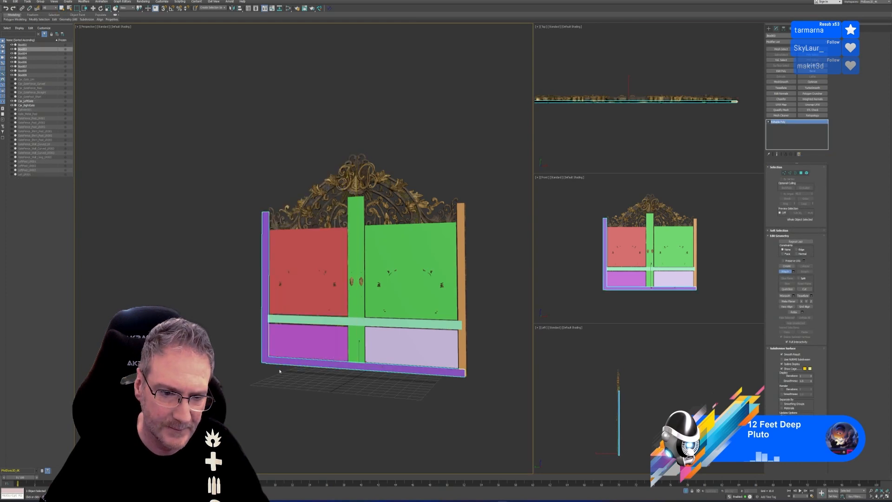
pyautogui.click(465, 357)
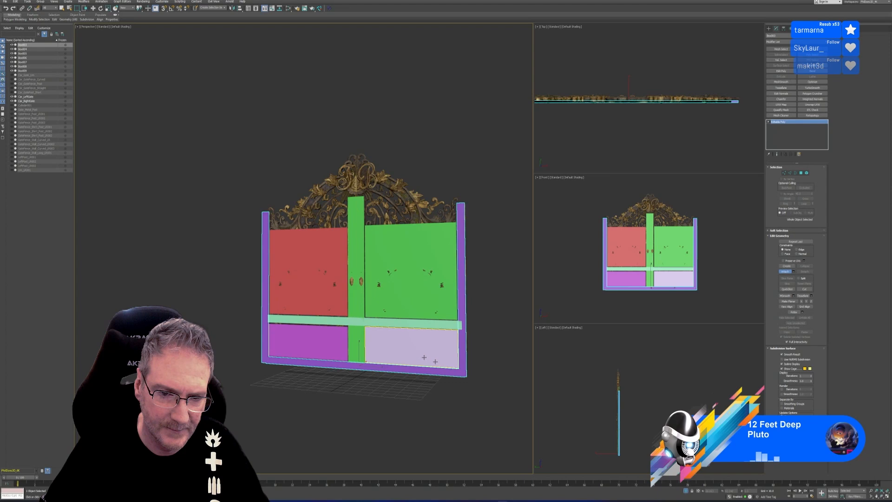
pyautogui.click(394, 325)
pyautogui.click(361, 331)
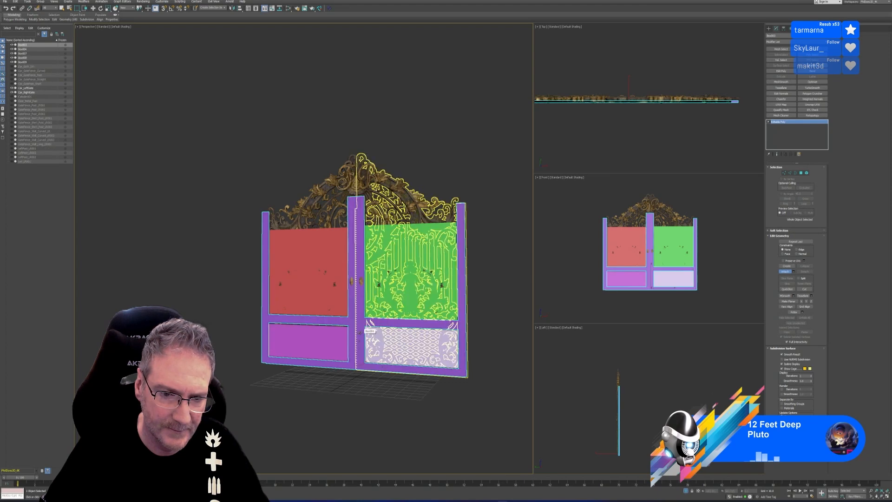
# Step: Attach the four lower and upper panel boxes to the same object, completing the single-piece gate stand-in
pyautogui.click(339, 341)
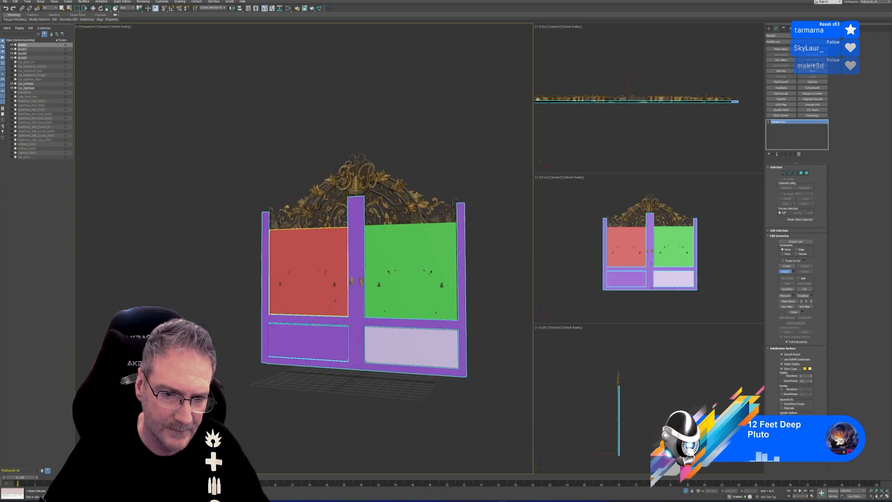
pyautogui.click(335, 300)
pyautogui.click(404, 297)
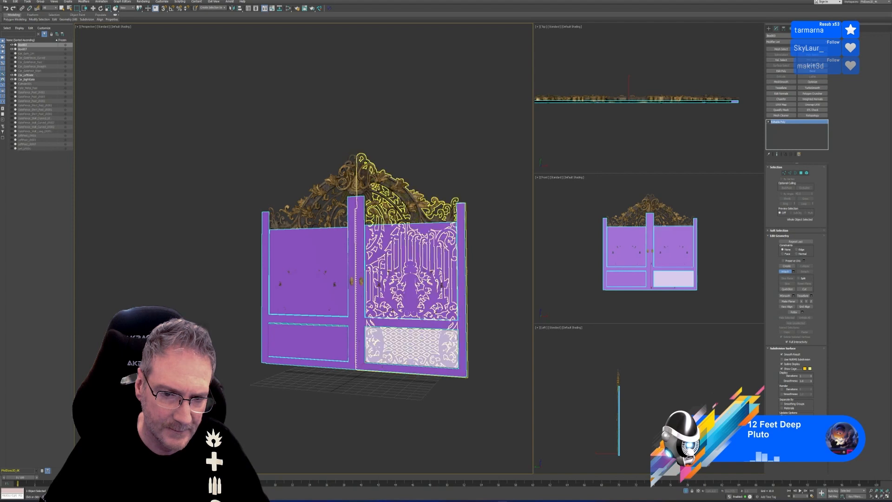
pyautogui.click(397, 343)
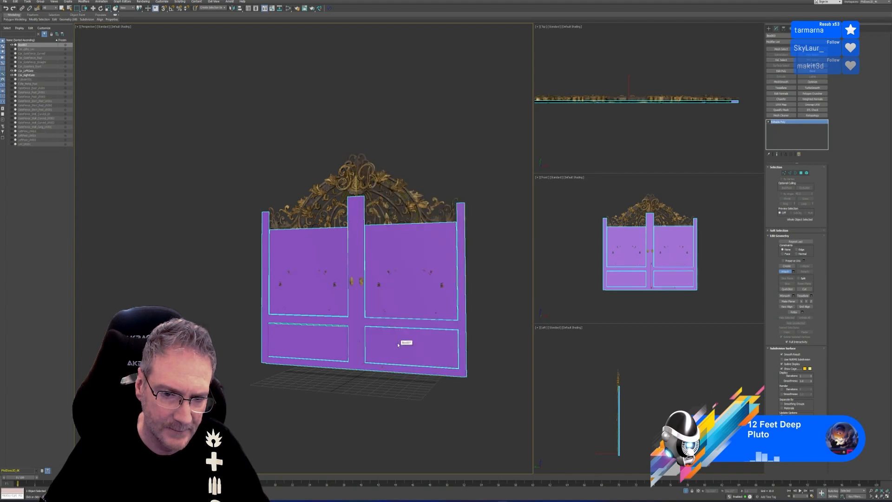
pyautogui.click(787, 274)
# Step: Exit isolation to restore the surrounding pillars and fences, and inspect how the gate stand-in sits between the posts
pyautogui.press('w')
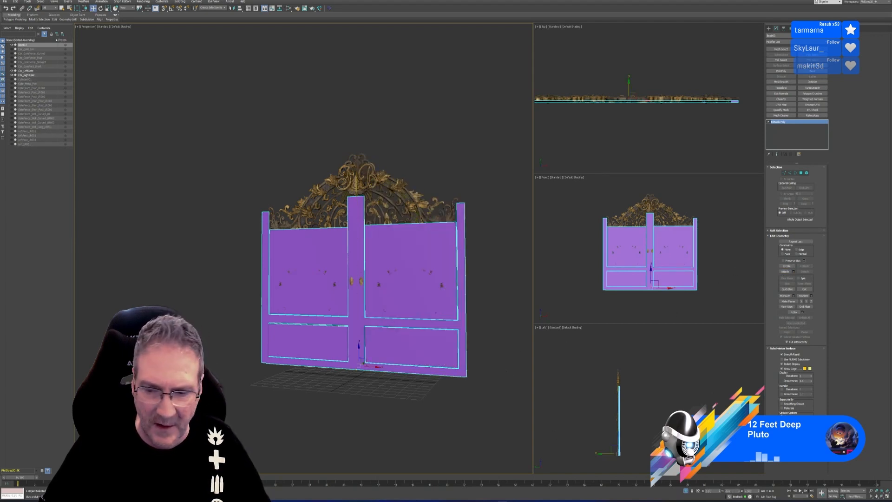
pyautogui.click(685, 491)
pyautogui.keyDown('alt'); pyautogui.moveTo(400, 411); pyautogui.dragTo(364, 392, button='middle'); pyautogui.keyUp('alt')
pyautogui.scroll(-2, 369, 409)
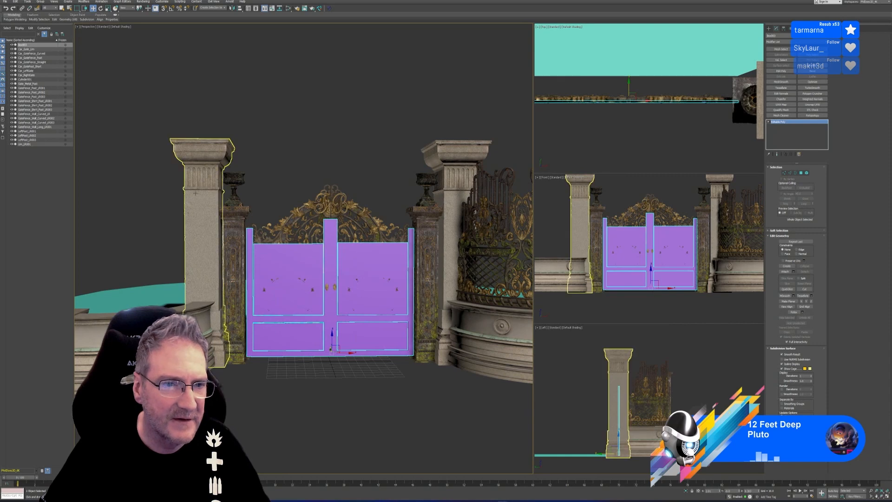
pyautogui.scroll(3, 226, 218)
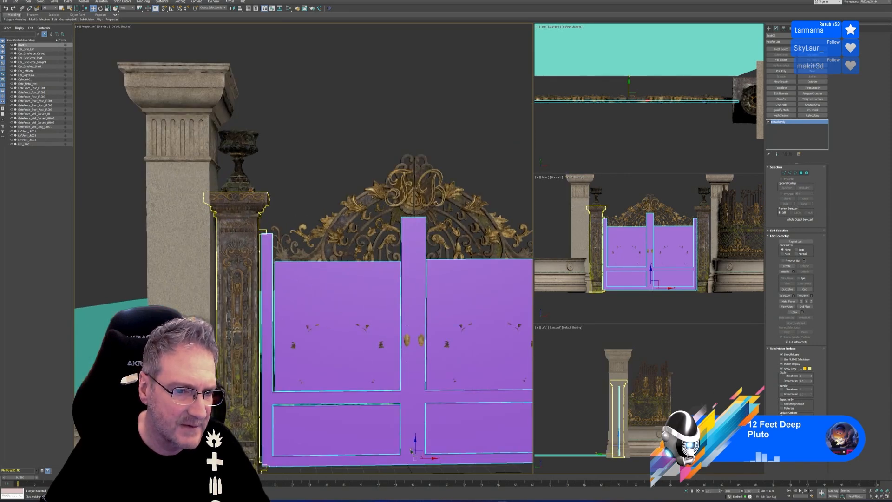
pyautogui.scroll(-2, 263, 251)
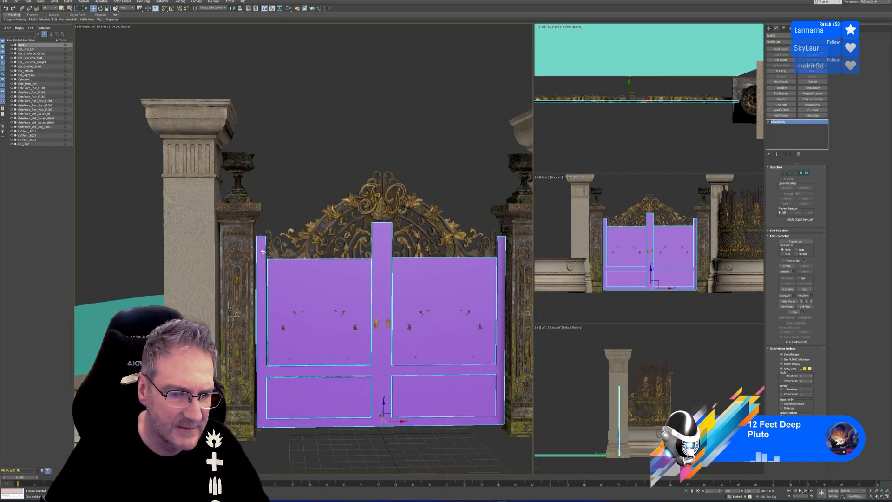
pyautogui.moveTo(300, 196); pyautogui.dragTo(273, 184, button='middle')
pyautogui.scroll(-2, 274, 185)
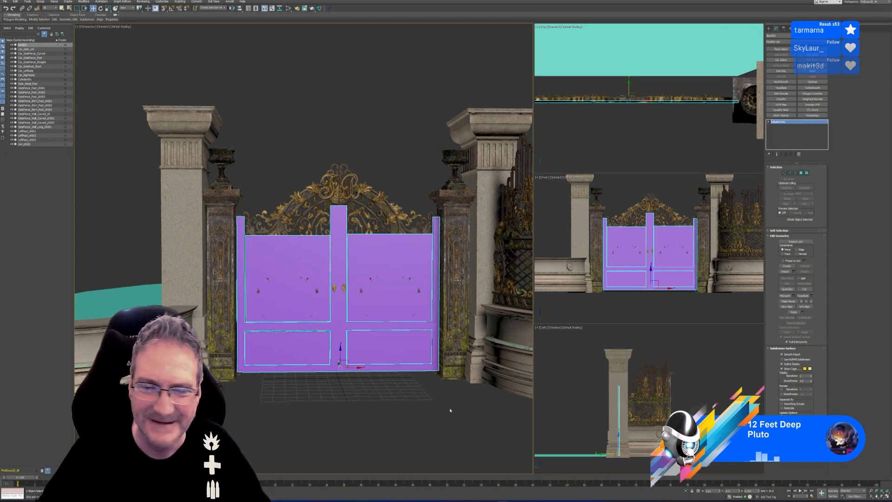
# Step: Add the stone pillars, ornate gate posts, curved iron fence and curved wall to the selection containing the gate stand-in
pyautogui.moveTo(279, 142); pyautogui.dragTo(263, 133, button='middle')
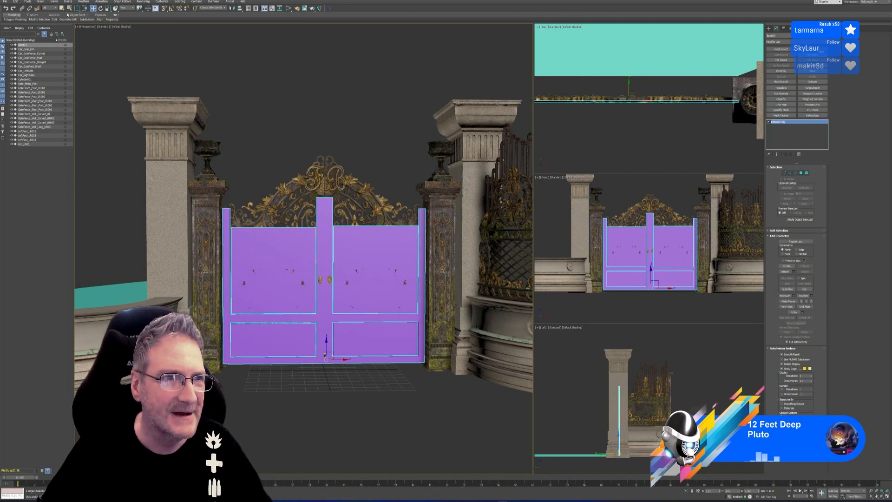
pyautogui.click(62, 8)
pyautogui.keyDown('ctrl'); pyautogui.click(183, 205); pyautogui.keyUp('ctrl')
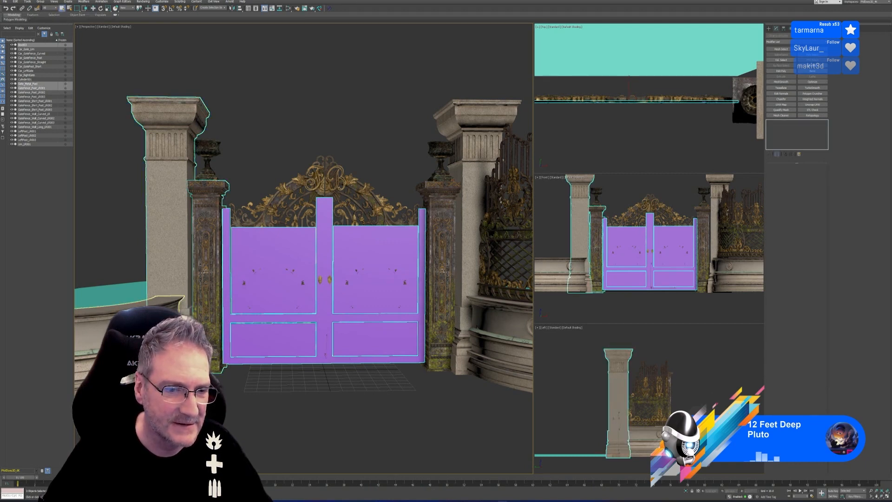
pyautogui.keyDown('ctrl'); pyautogui.click(439, 260); pyautogui.keyUp('ctrl')
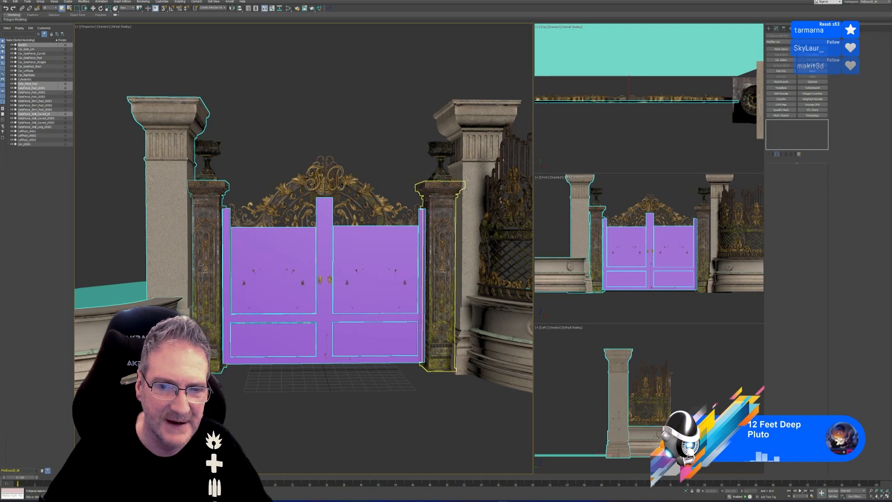
pyautogui.keyDown('ctrl'); pyautogui.click(469, 246); pyautogui.keyUp('ctrl')
pyautogui.keyDown('ctrl'); pyautogui.click(483, 320); pyautogui.keyUp('ctrl')
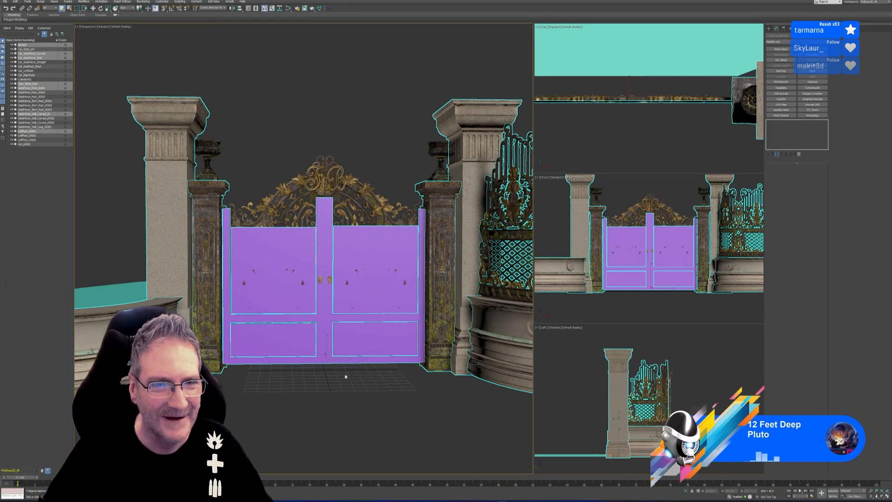
pyautogui.moveTo(323, 405); pyautogui.dragTo(311, 398, button='middle')
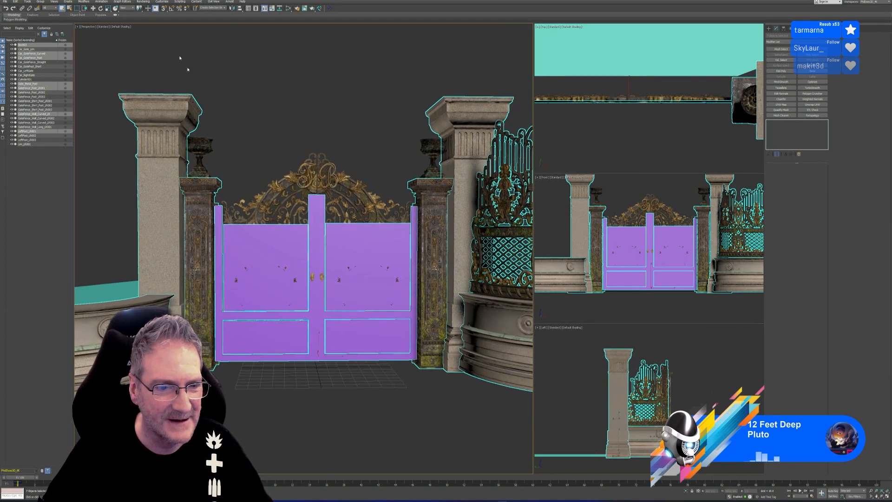
# Step: Export the selected gate, pillars, wall and fence as an OBJ, overwriting Car_Gates_test.obj in the Exports folder
pyautogui.click(5, 1)
pyautogui.moveTo(28, 72)
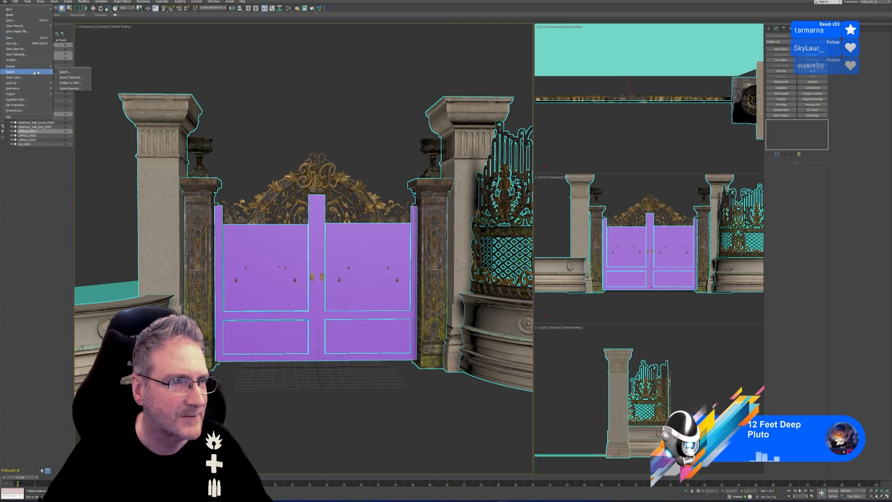
pyautogui.click(70, 77)
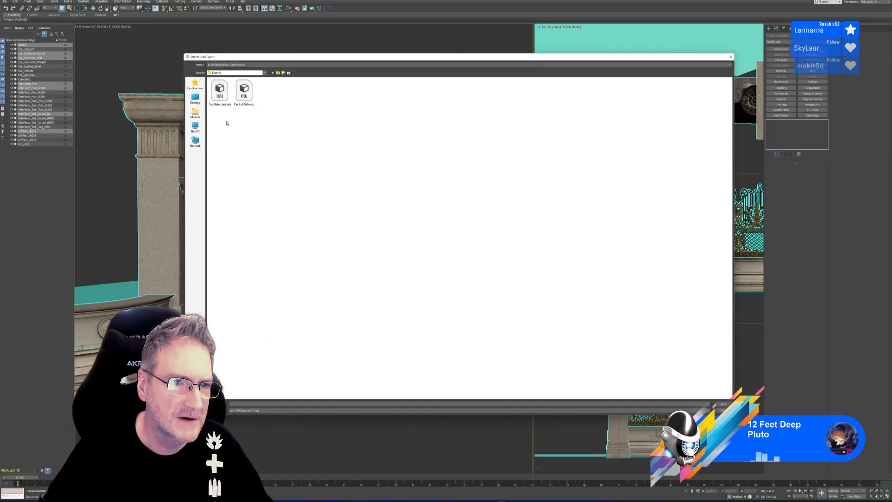
pyautogui.doubleClick(224, 100)
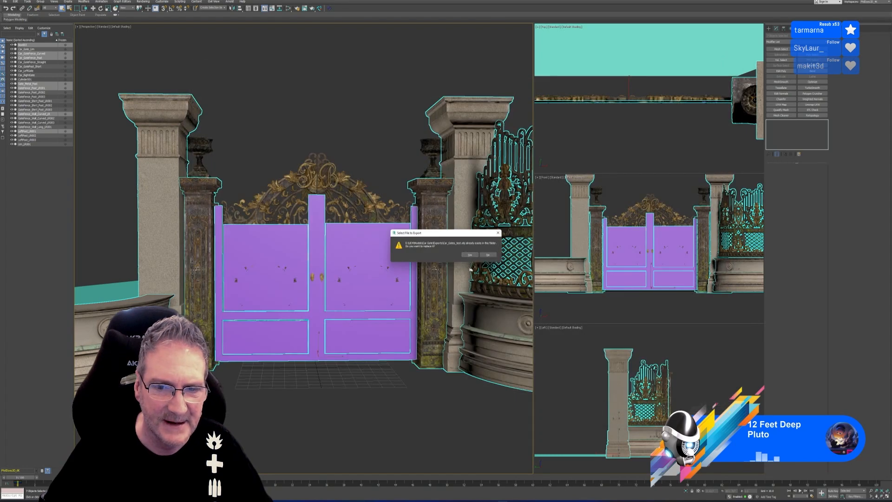
pyautogui.click(469, 255)
pyautogui.click(420, 287)
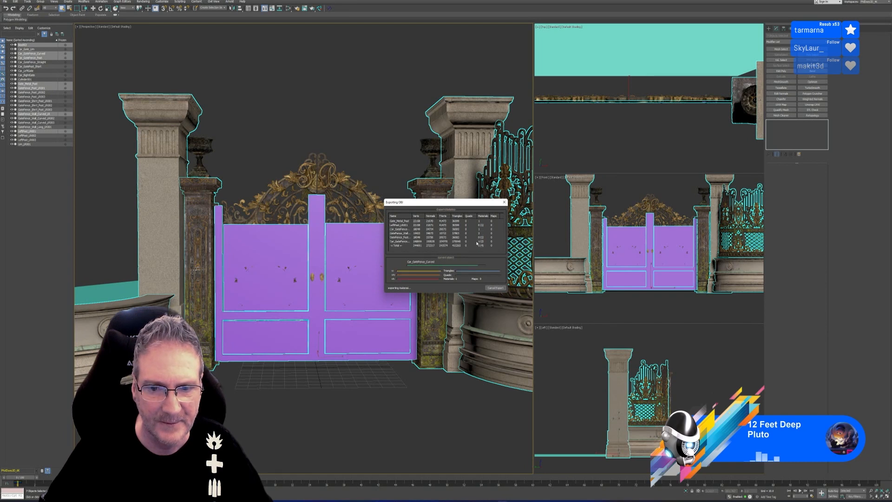
pyautogui.click(495, 288)
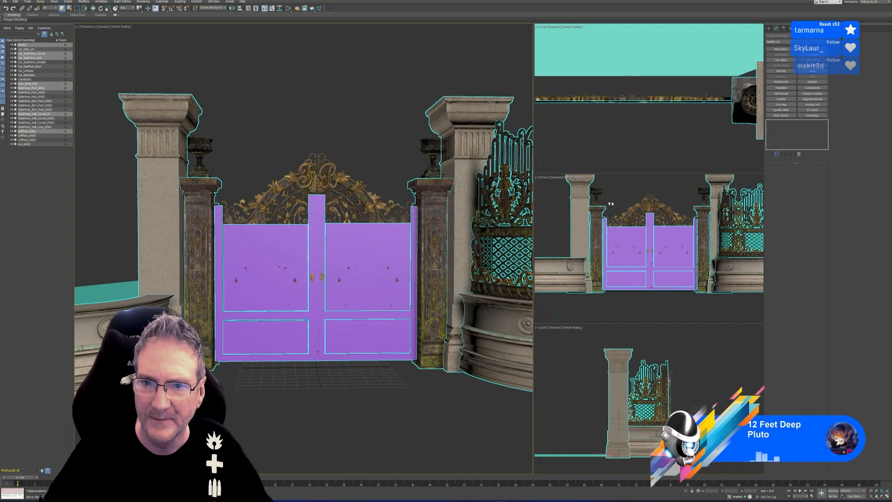
# Step: Clear the selection, switch to Ivy Generator and import Car_Gates_test.obj as the scene mesh
pyautogui.click(342, 120)
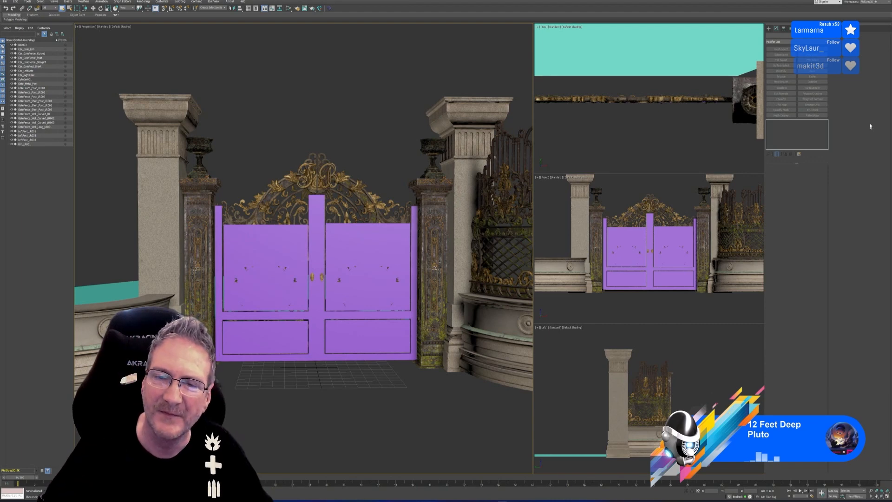
pyautogui.click(865, 1)
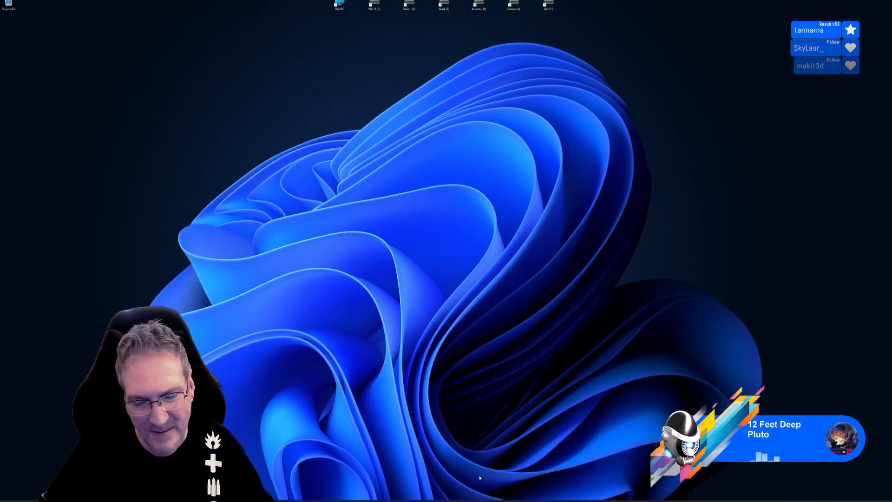
pyautogui.press('super')
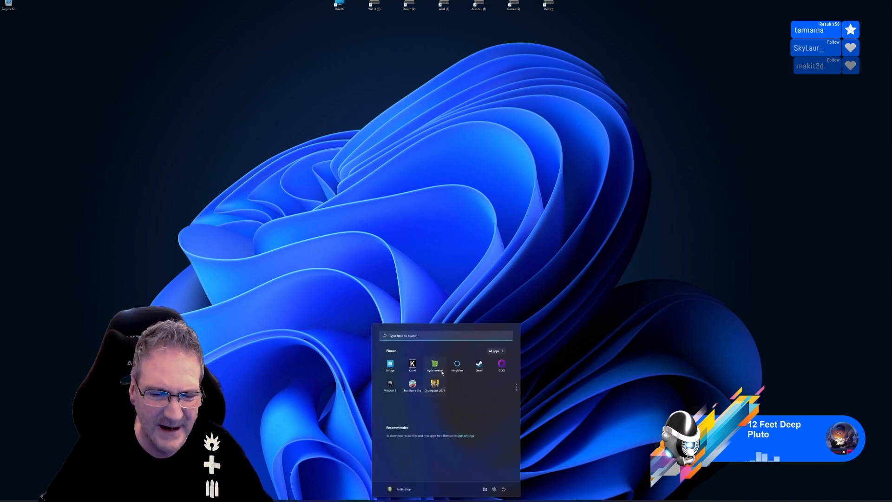
pyautogui.click(438, 366)
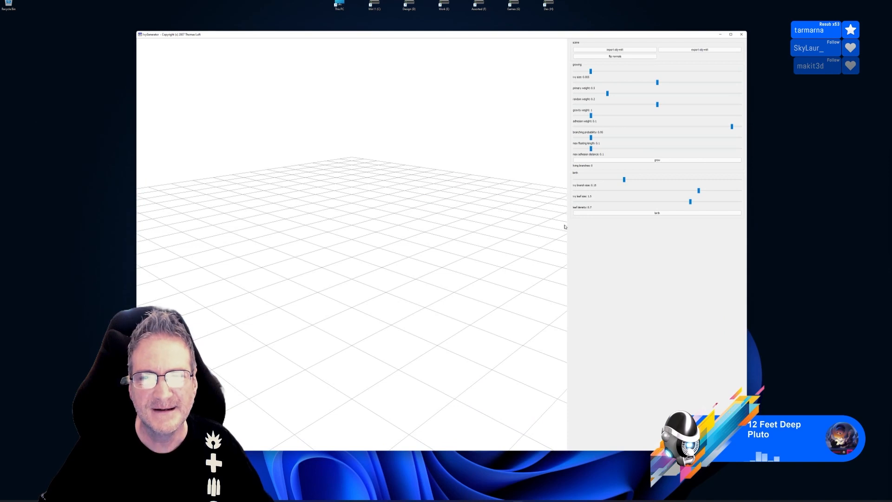
pyautogui.click(615, 49)
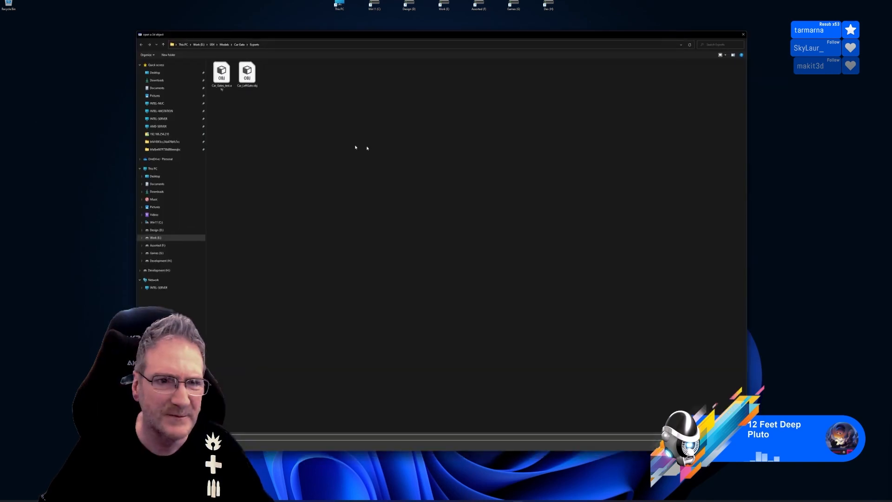
pyautogui.doubleClick(222, 73)
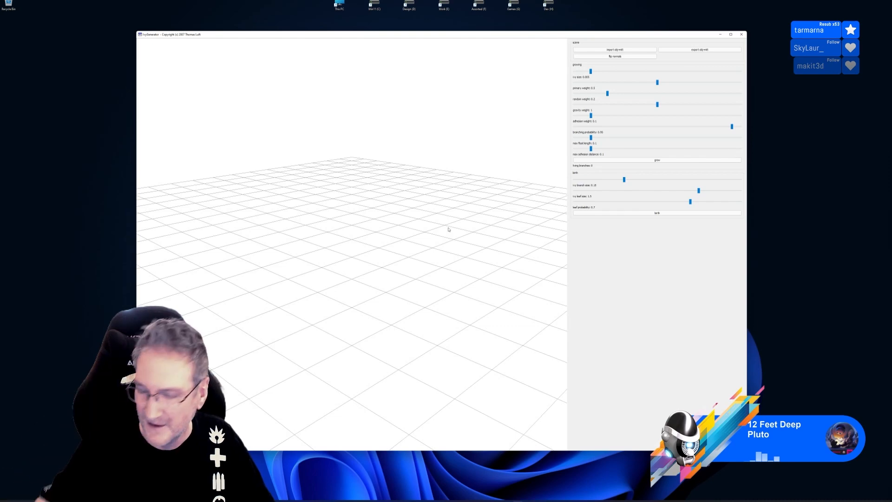
# Step: Place an ivy root at the foot of the gate's left lower panel and grow ivy from it
pyautogui.moveTo(448, 251); pyautogui.dragTo(414, 220)
pyautogui.moveTo(223, 309); pyautogui.dragTo(87, 296)
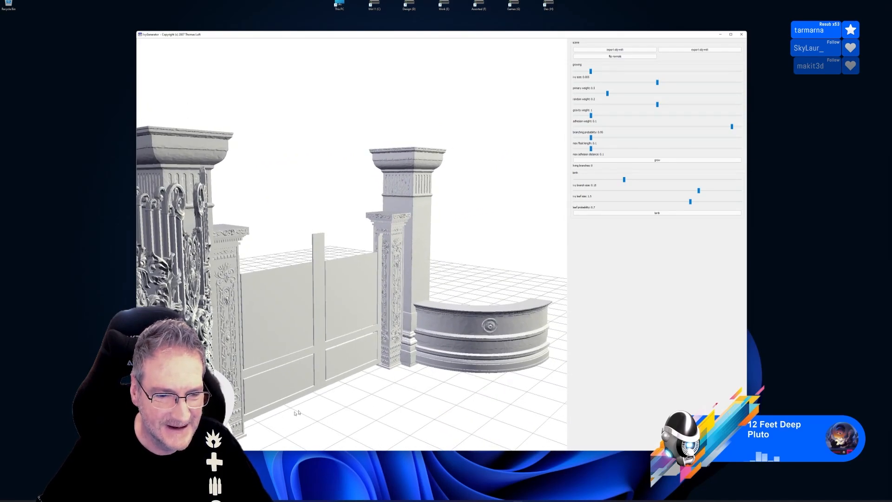
pyautogui.moveTo(313, 406); pyautogui.dragTo(342, 406)
pyautogui.moveTo(342, 406); pyautogui.dragTo(262, 413, button='right')
pyautogui.moveTo(261, 408); pyautogui.dragTo(293, 418)
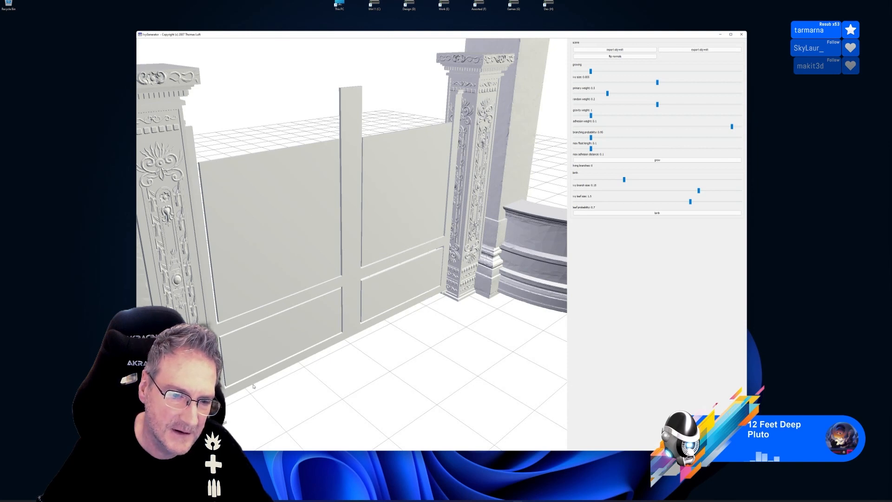
pyautogui.moveTo(253, 386); pyautogui.dragTo(256, 389)
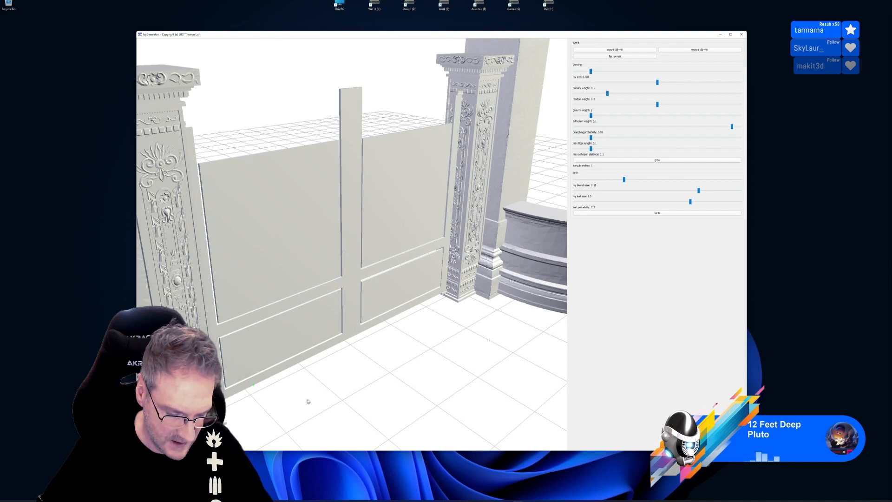
pyautogui.moveTo(308, 401); pyautogui.dragTo(361, 384)
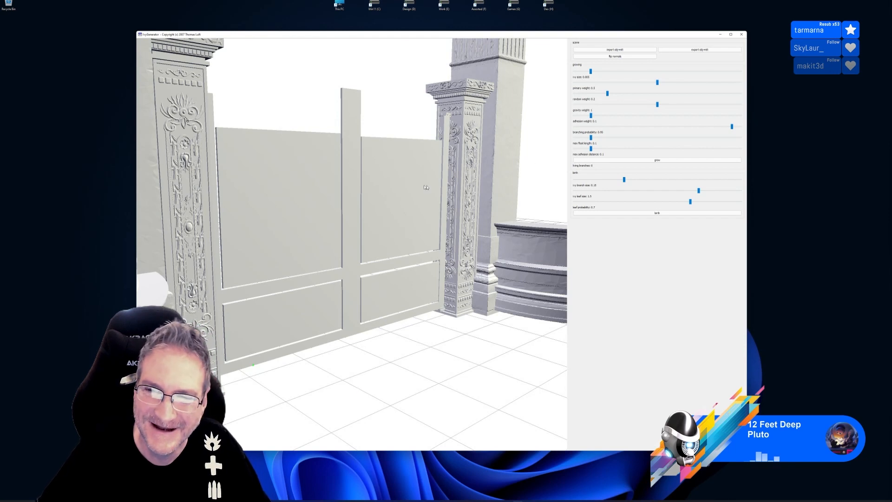
pyautogui.click(653, 161)
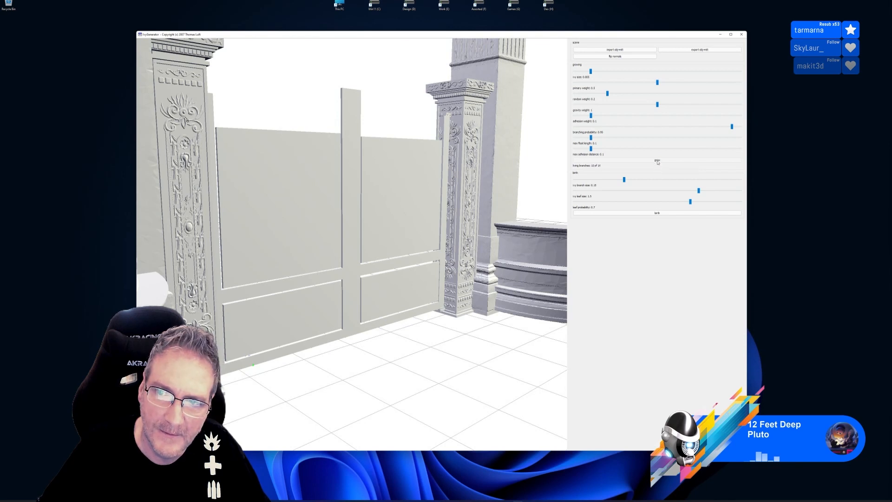
pyautogui.click(658, 161)
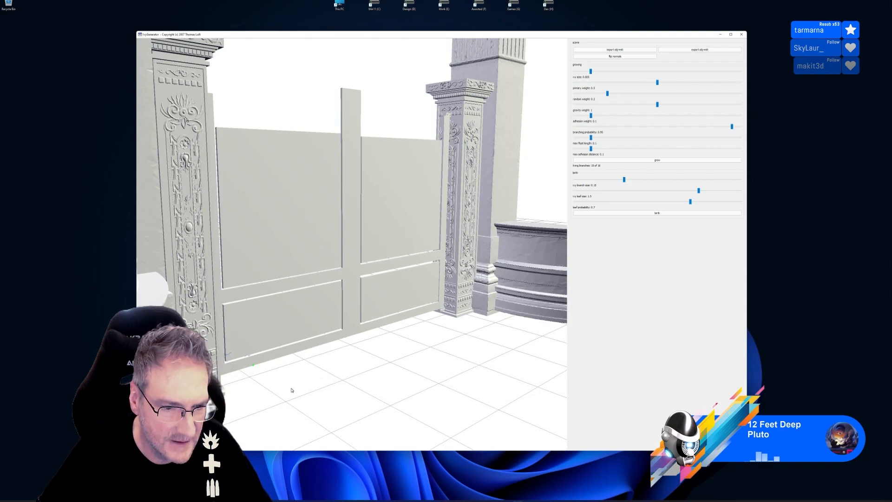
# Step: Place a new ivy root on the ground just in front of the left lower panel, grow it and inspect the branches
pyautogui.moveTo(297, 385)
pyautogui.mouseDown()
pyautogui.moveTo(288, 374)
pyautogui.moveTo(426, 375)
pyautogui.moveTo(280, 388)
pyautogui.moveTo(294, 350)
pyautogui.moveTo(441, 354)
pyautogui.moveTo(421, 323)
pyautogui.moveTo(465, 318)
pyautogui.moveTo(279, 388)
pyautogui.moveTo(328, 382)
pyautogui.moveTo(320, 345)
pyautogui.moveTo(300, 385)
pyautogui.mouseUp()
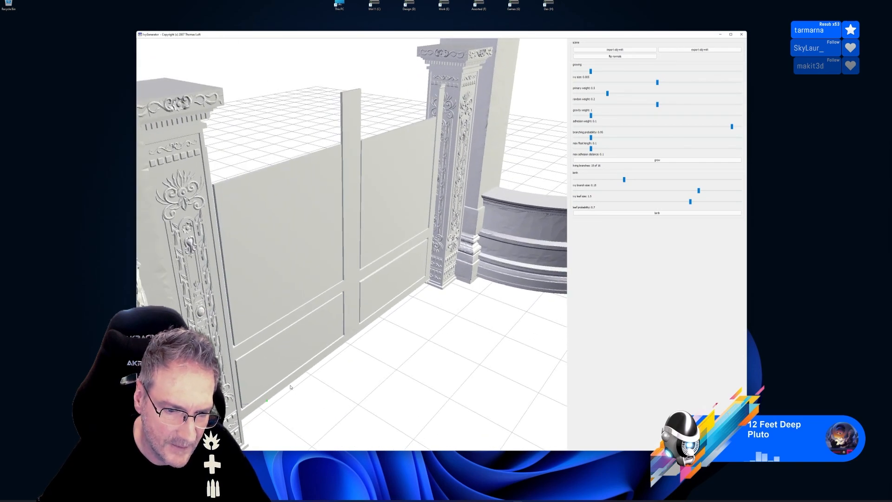
pyautogui.moveTo(334, 400); pyautogui.dragTo(339, 442)
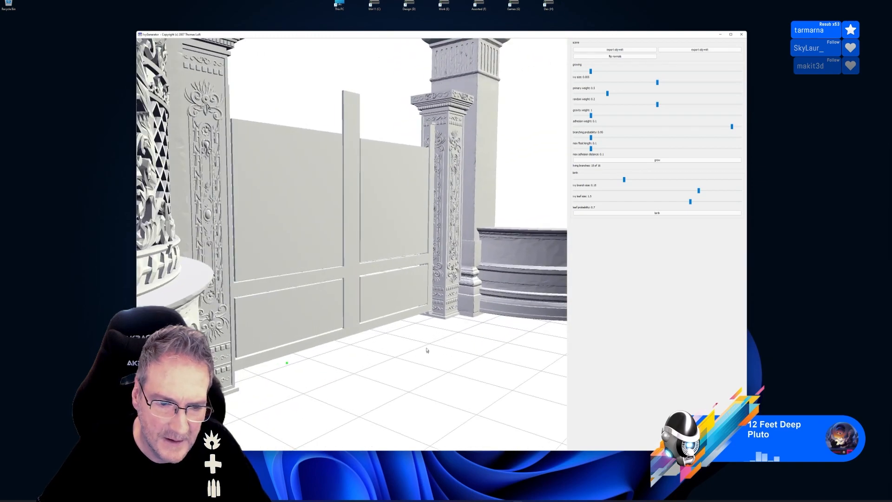
pyautogui.click(656, 160)
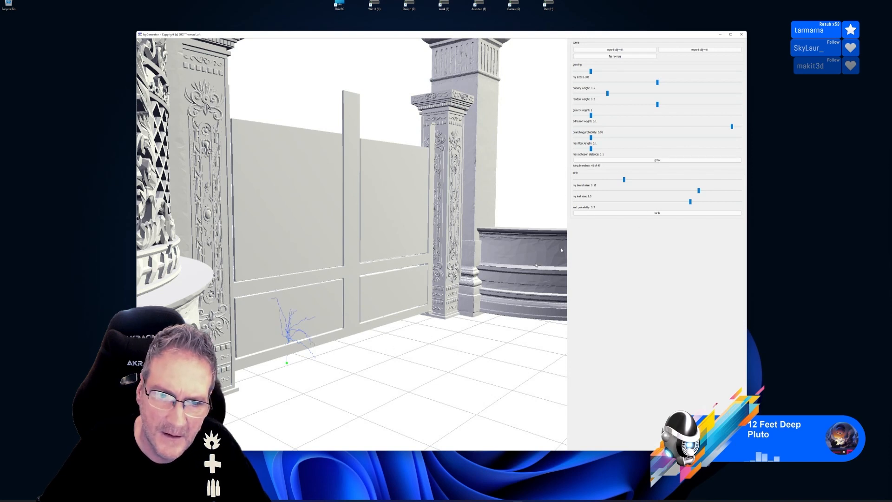
pyautogui.moveTo(329, 382); pyautogui.dragTo(1, 320)
pyautogui.moveTo(222, 376); pyautogui.dragTo(333, 367)
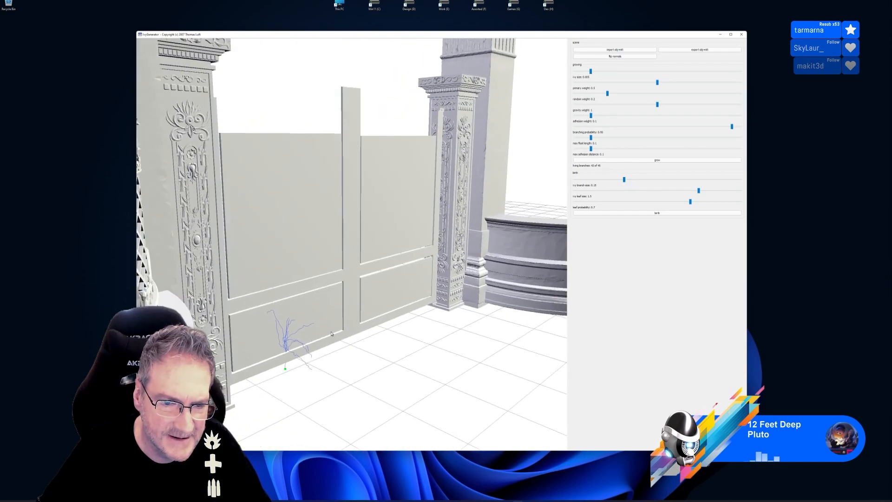
# Step: Reposition the ivy root along the lower edge of the left gate panel, regrow the ivy and check it from behind the gate
pyautogui.moveTo(264, 360); pyautogui.dragTo(397, 351)
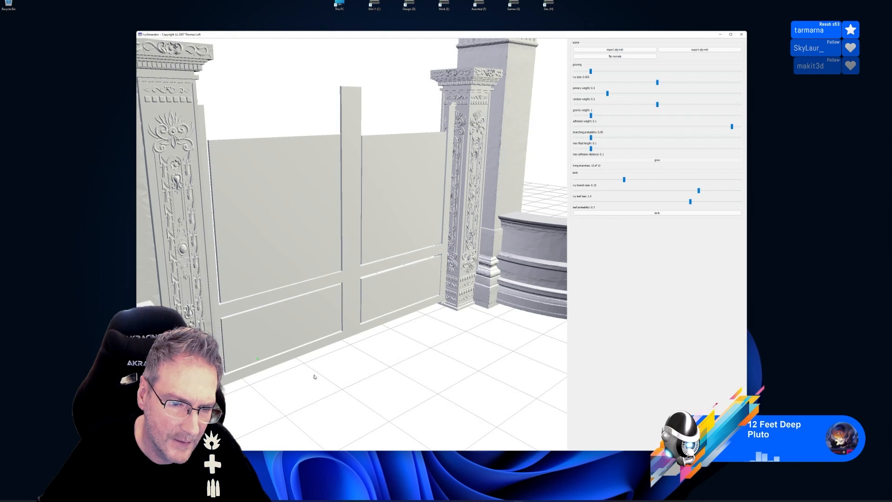
pyautogui.moveTo(314, 377); pyautogui.dragTo(347, 372)
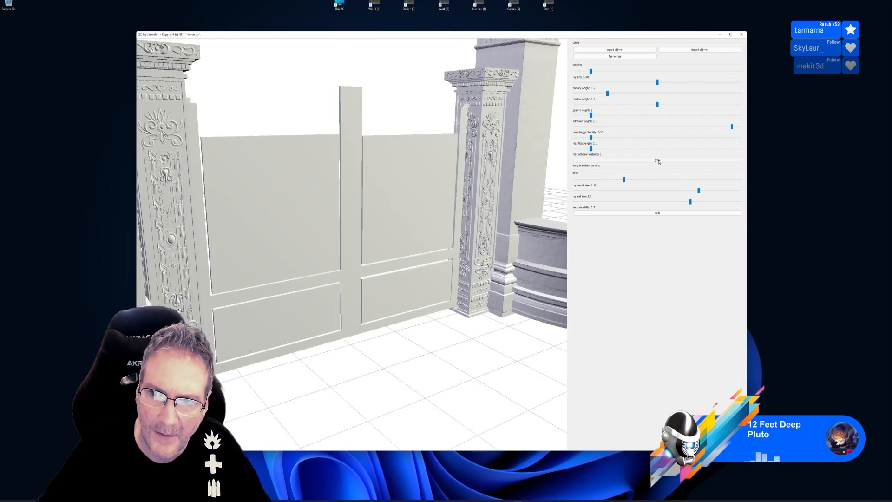
pyautogui.moveTo(409, 343); pyautogui.dragTo(293, 316)
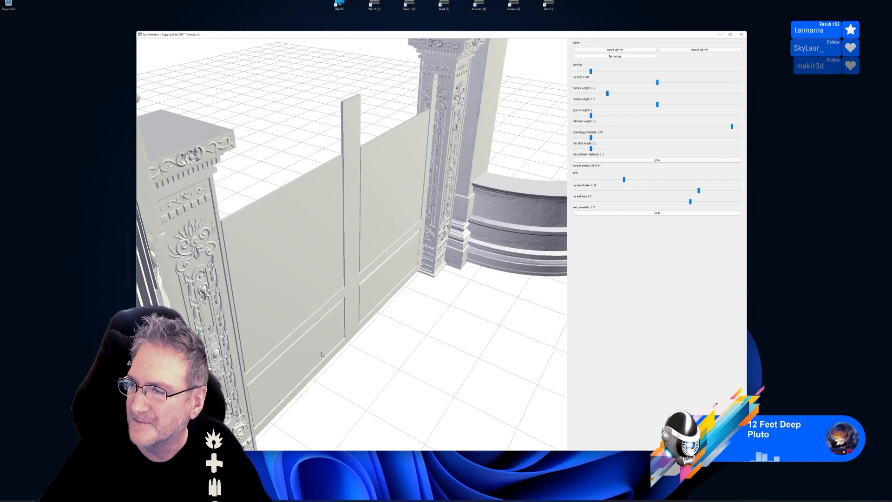
pyautogui.moveTo(357, 367); pyautogui.dragTo(411, 382)
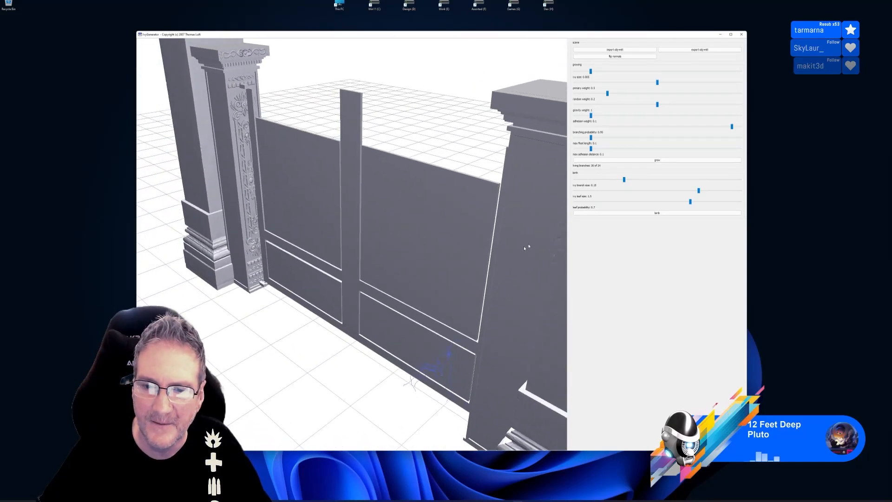
pyautogui.moveTo(525, 247); pyautogui.dragTo(675, 289)
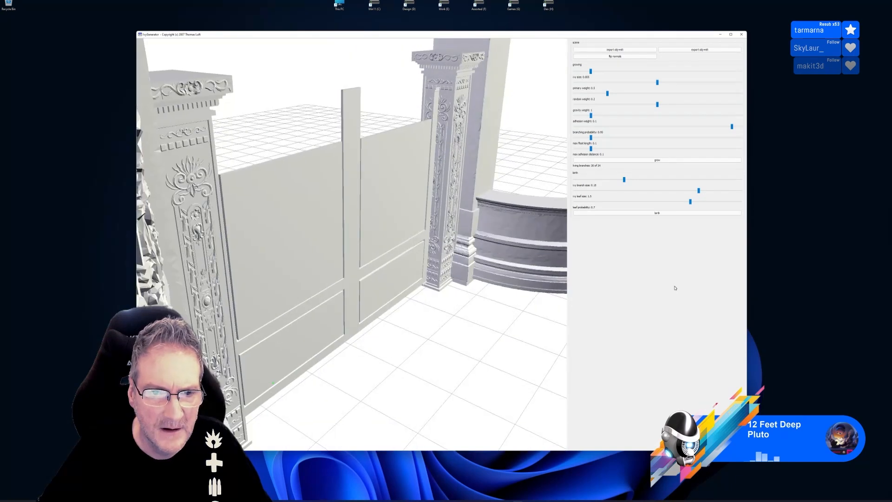
# Step: Flip the imported mesh's normals, regrow the ivy from the gate's base and inspect the front of the gate
pyautogui.click(616, 58)
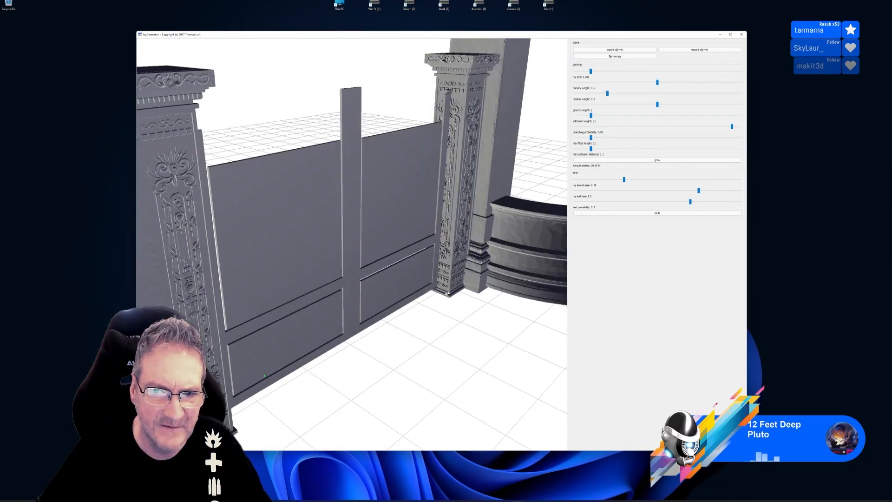
pyautogui.moveTo(448, 293); pyautogui.dragTo(333, 349)
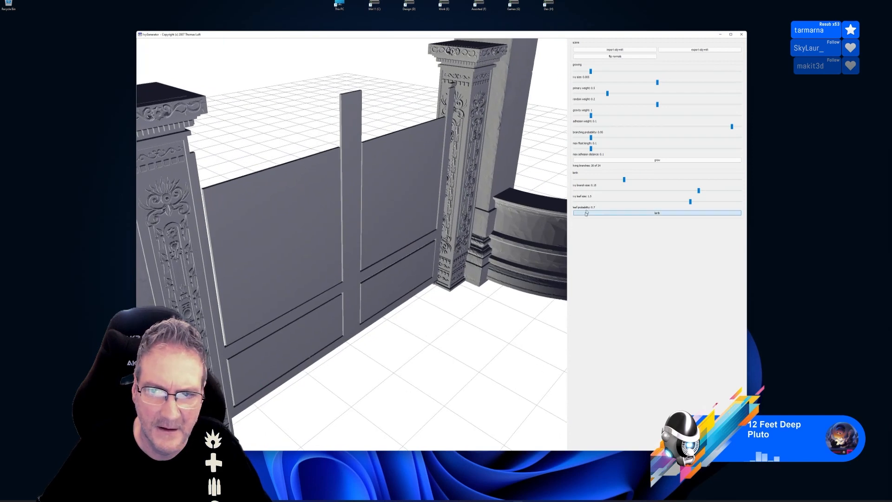
pyautogui.click(649, 161)
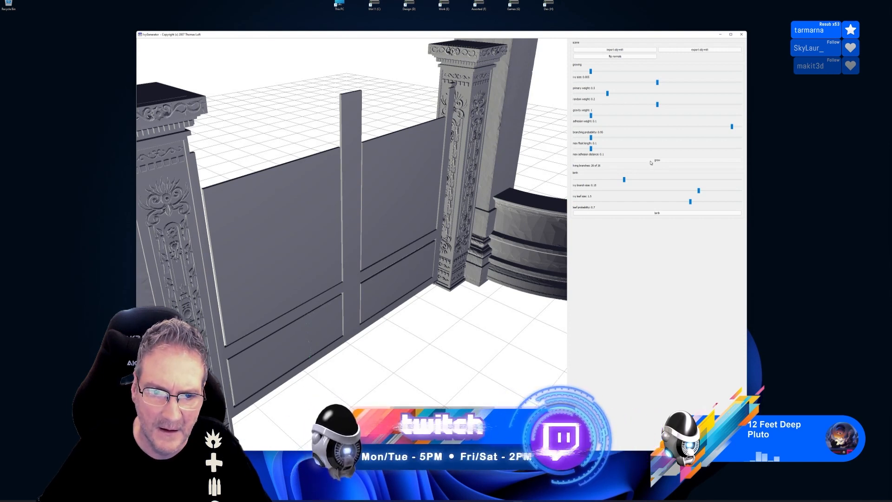
pyautogui.click(651, 163)
pyautogui.moveTo(419, 352)
pyautogui.mouseDown()
pyautogui.moveTo(451, 365)
pyautogui.moveTo(488, 356)
pyautogui.moveTo(384, 392)
pyautogui.mouseUp()
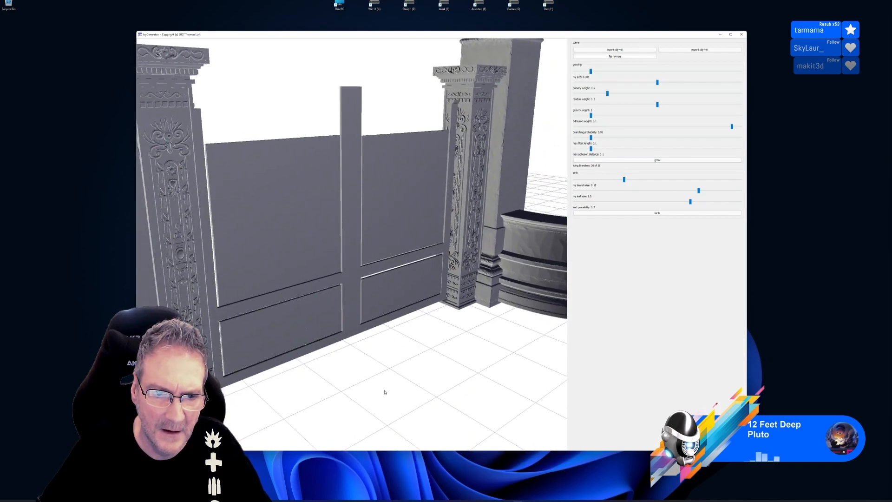
# Step: Generate the leaves on the grown ivy branches and inspect them up close on the left lower gate panel
pyautogui.click(665, 214)
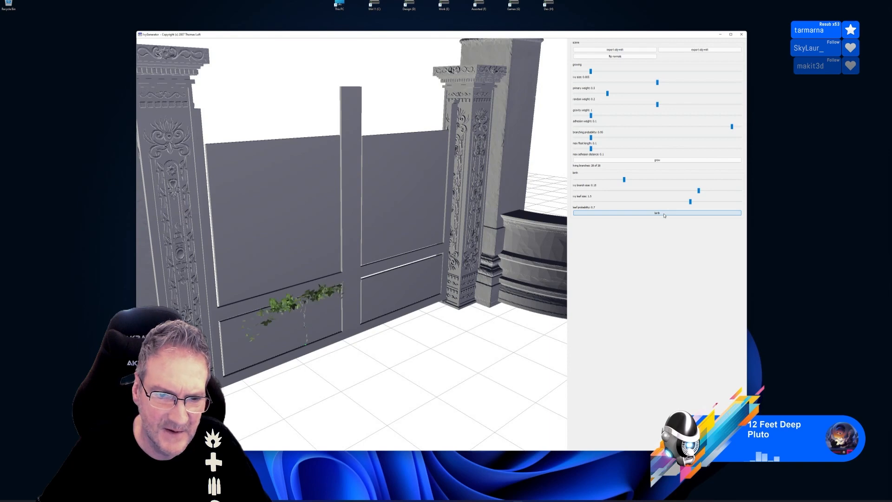
pyautogui.moveTo(320, 356)
pyautogui.mouseDown(button='right')
pyautogui.moveTo(329, 354)
pyautogui.moveTo(325, 386)
pyautogui.moveTo(324, 369)
pyautogui.mouseUp(button='right')
pyautogui.moveTo(325, 370); pyautogui.dragTo(265, 396)
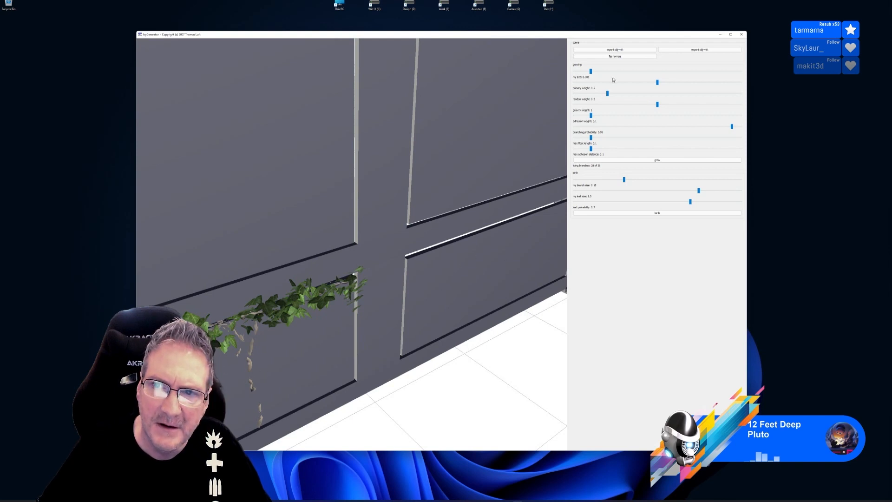
# Step: Flip the imported mesh's normals and inspect the leafed ivy from the front of the gate
pyautogui.click(615, 57)
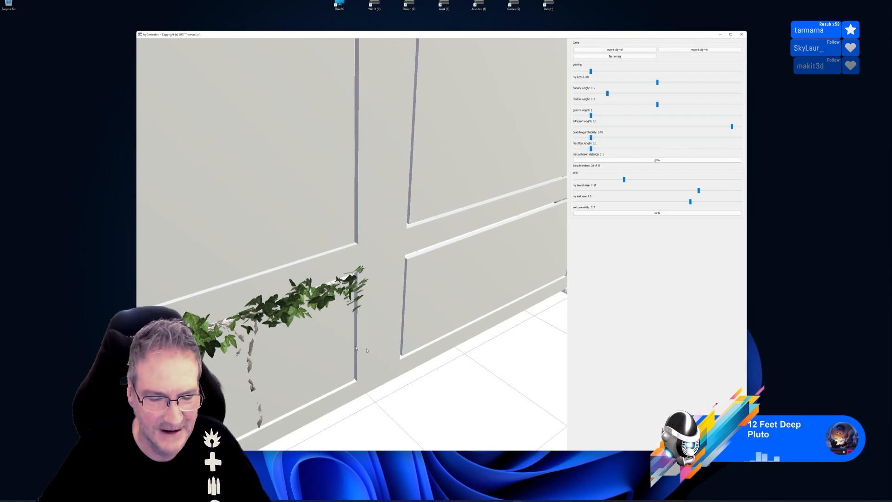
pyautogui.moveTo(401, 348); pyautogui.dragTo(522, 294, button='right')
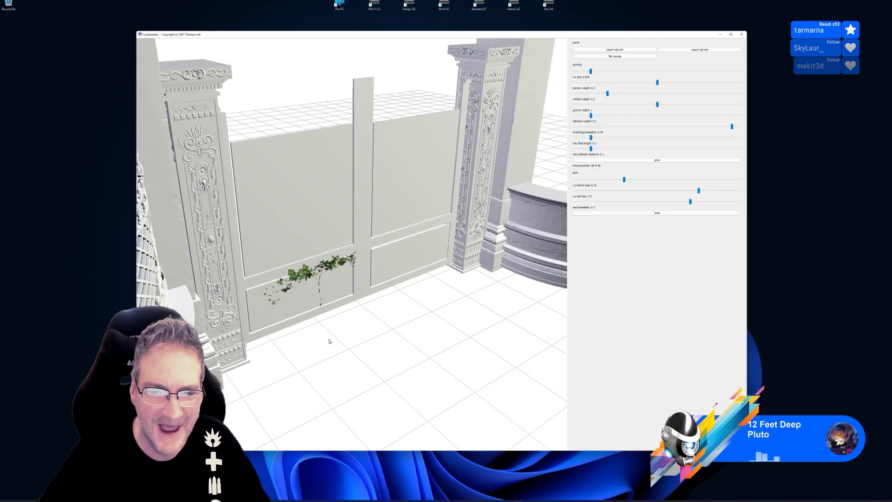
pyautogui.moveTo(329, 341); pyautogui.dragTo(291, 347)
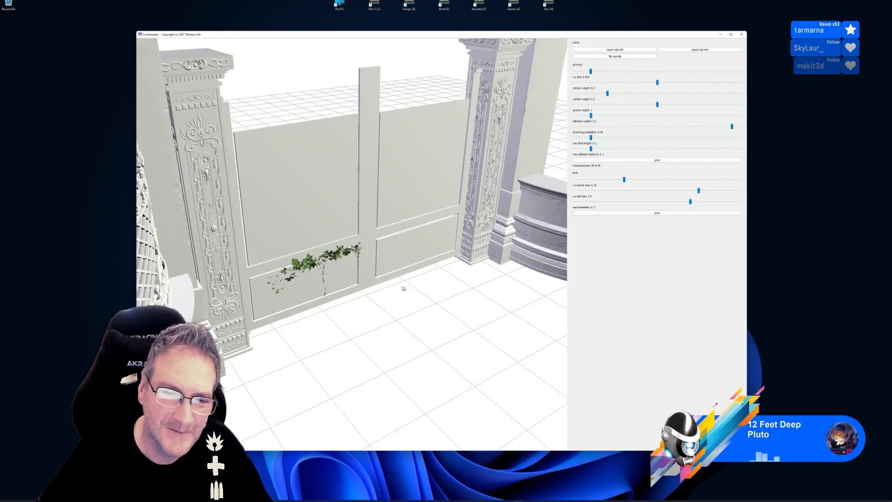
pyautogui.moveTo(379, 305)
pyautogui.mouseDown()
pyautogui.moveTo(375, 295)
pyautogui.moveTo(255, 255)
pyautogui.moveTo(221, 294)
pyautogui.moveTo(367, 305)
pyautogui.mouseUp()
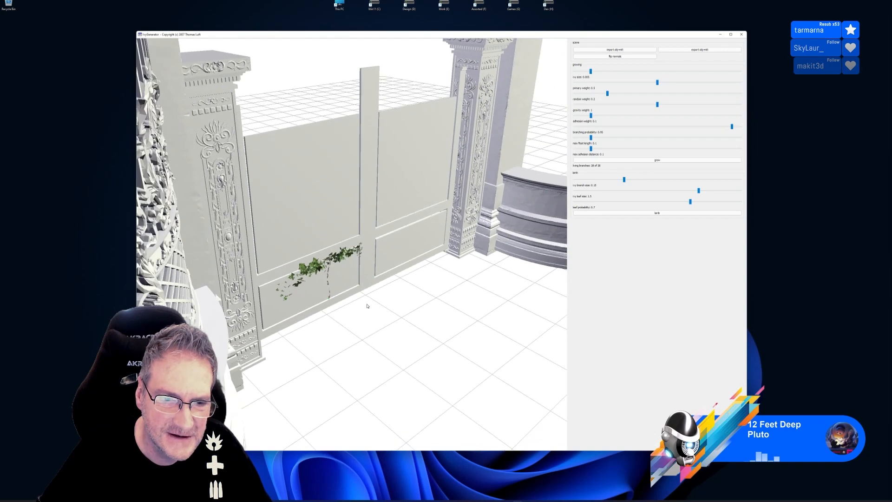
pyautogui.moveTo(386, 302); pyautogui.dragTo(385, 319, button='right')
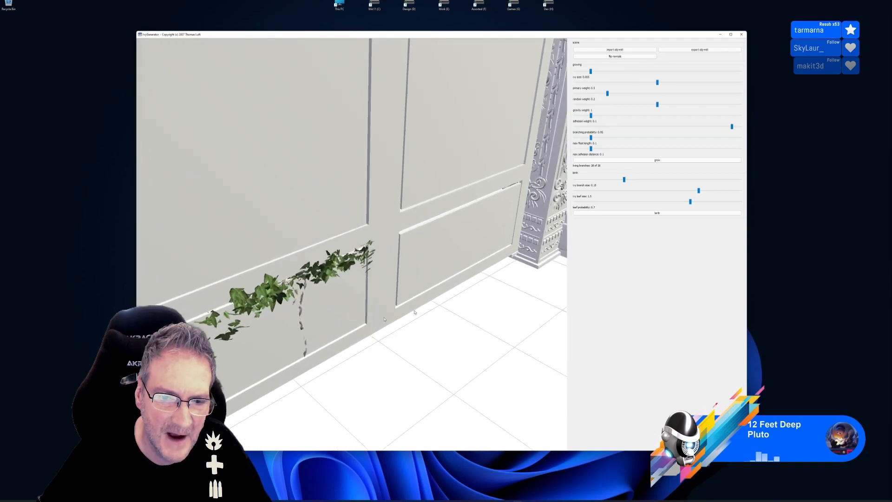
pyautogui.moveTo(430, 313); pyautogui.dragTo(429, 337)
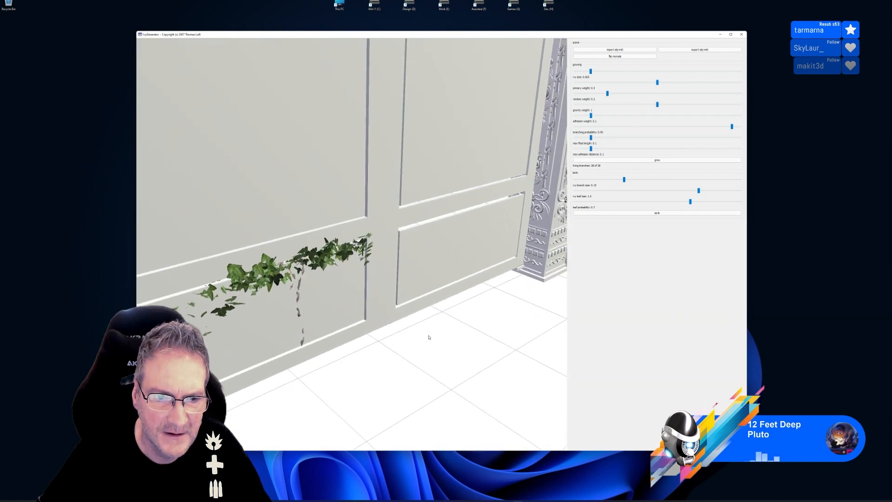
# Step: Place a new ivy root at the foot of the gate's central post and grow ivy from it
pyautogui.doubleClick(381, 324)
pyautogui.moveTo(466, 295); pyautogui.dragTo(451, 338)
pyautogui.click(656, 161)
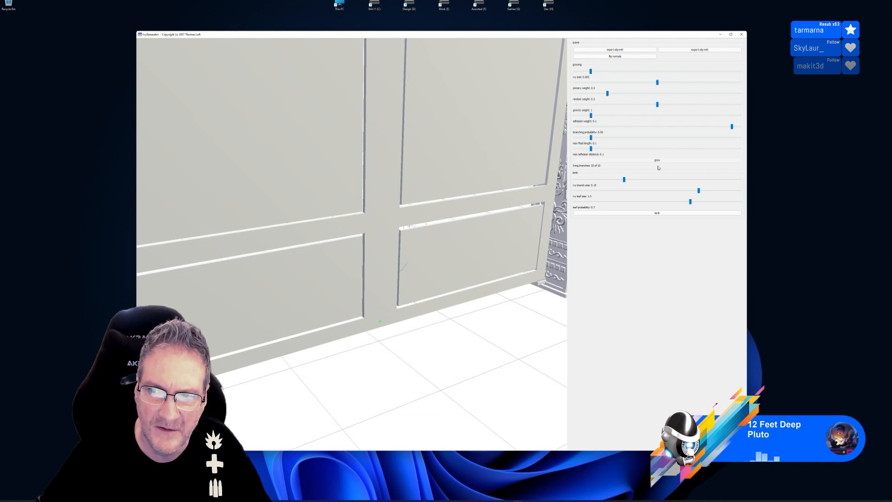
pyautogui.moveTo(370, 326); pyautogui.dragTo(346, 325)
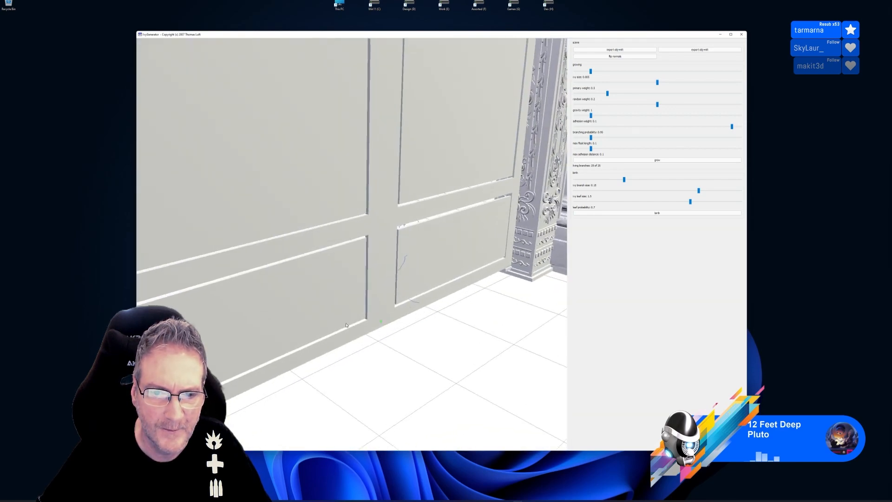
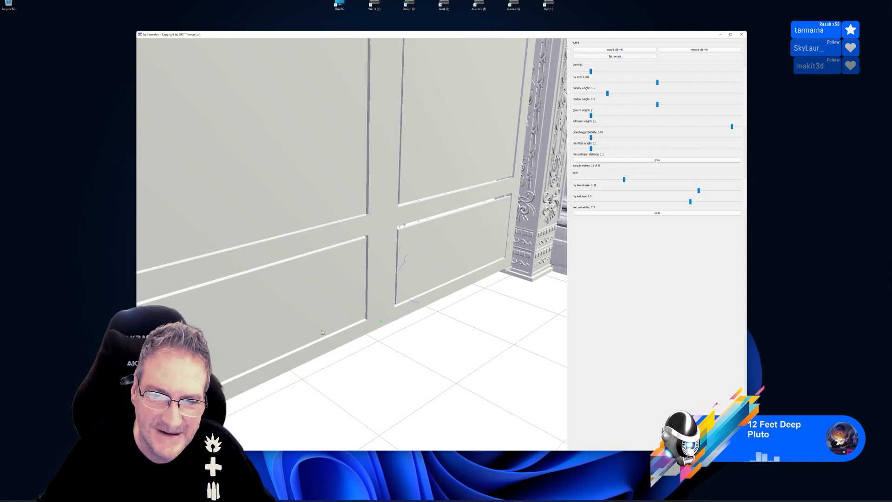
pyautogui.moveTo(385, 344); pyautogui.dragTo(504, 339)
pyautogui.moveTo(353, 224); pyautogui.dragTo(396, 338)
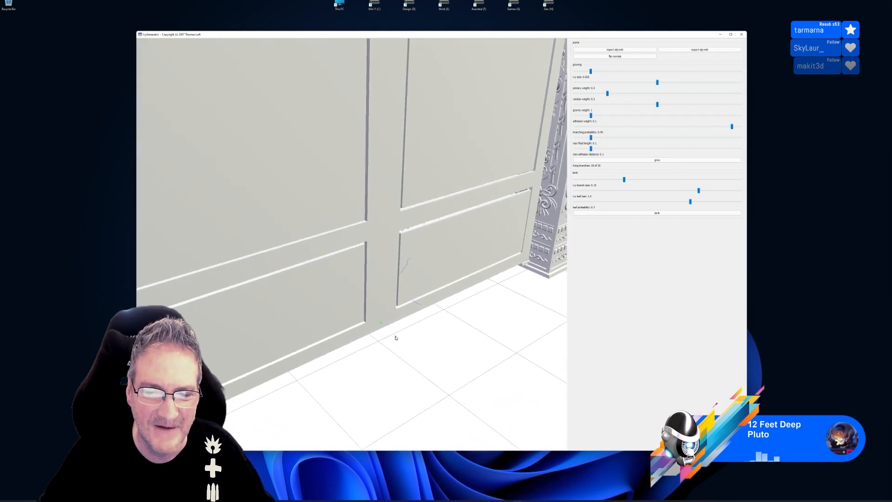
# Step: Examine from behind and in front of the gate which side the new ivy branches grow on
pyautogui.moveTo(416, 343); pyautogui.dragTo(515, 314, button='right')
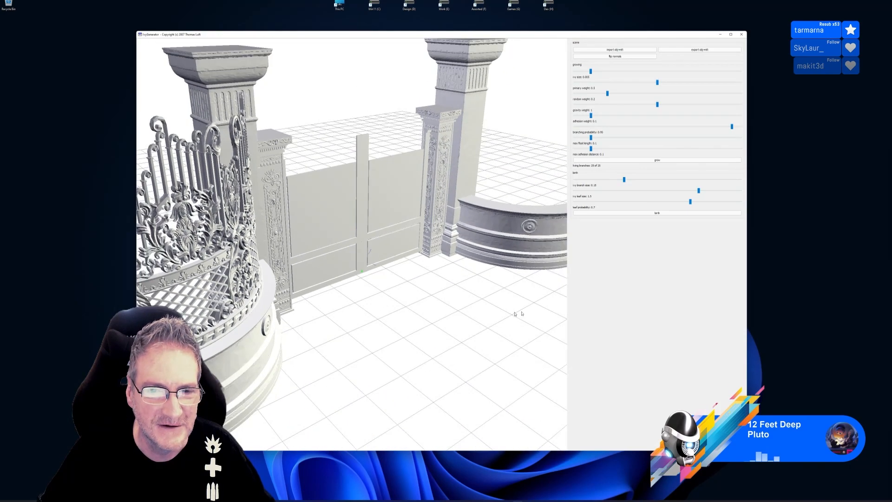
pyautogui.moveTo(376, 279); pyautogui.dragTo(283, 355)
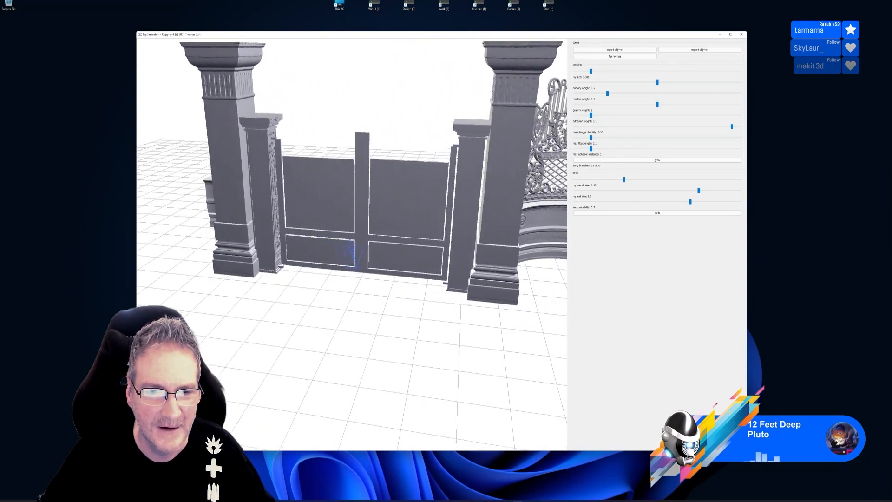
pyautogui.moveTo(328, 336); pyautogui.dragTo(158, 357)
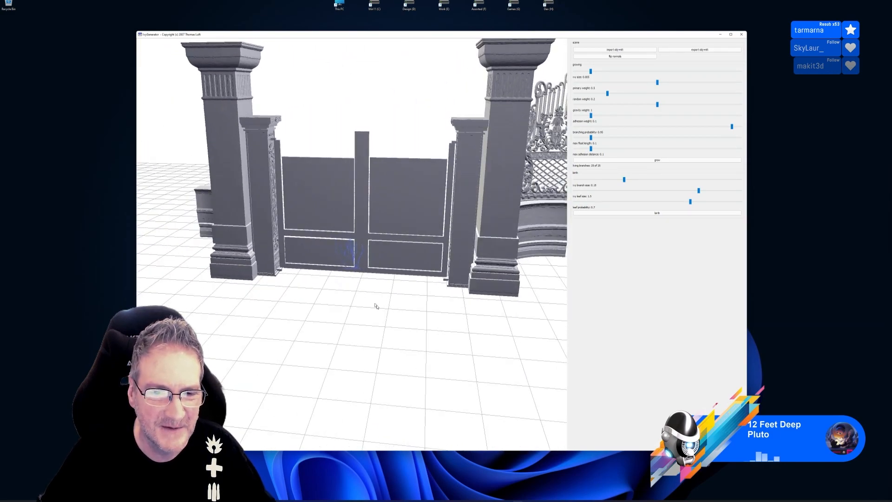
pyautogui.moveTo(374, 305); pyautogui.dragTo(253, 330)
pyautogui.scroll(4, 386, 294)
pyautogui.moveTo(253, 330); pyautogui.dragTo(289, 356, button='right')
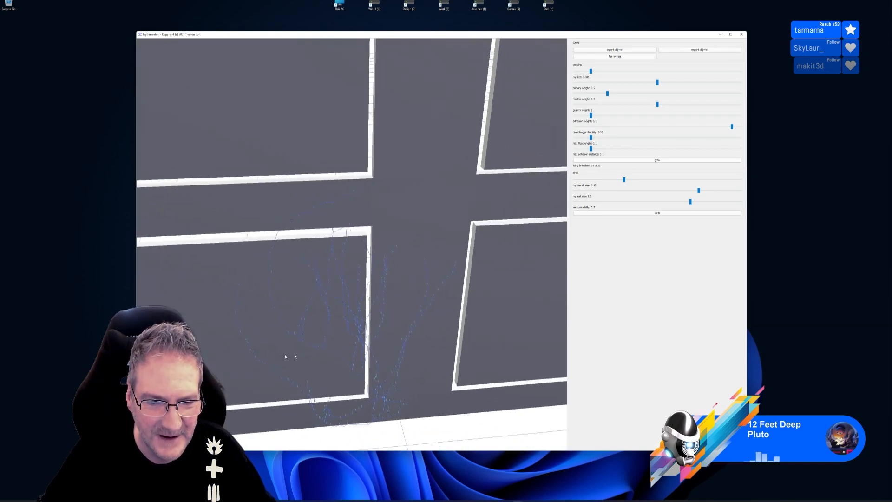
pyautogui.moveTo(350, 355); pyautogui.dragTo(573, 369)
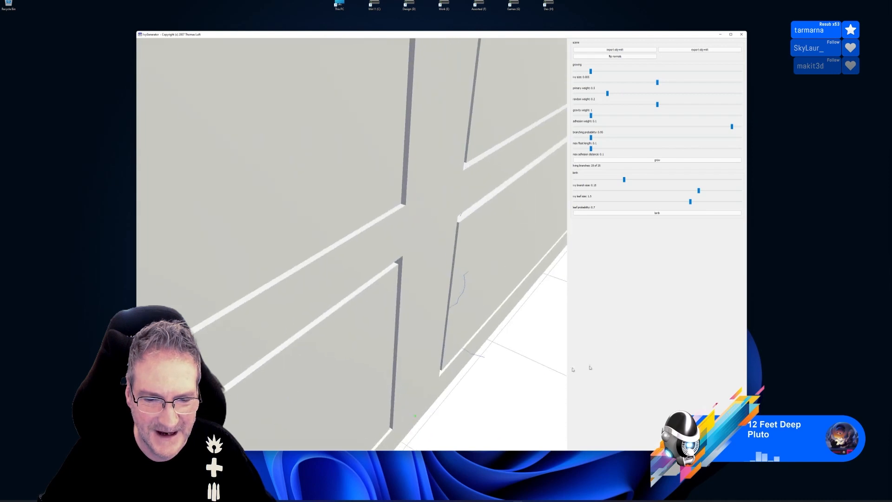
pyautogui.moveTo(456, 378); pyautogui.dragTo(449, 361)
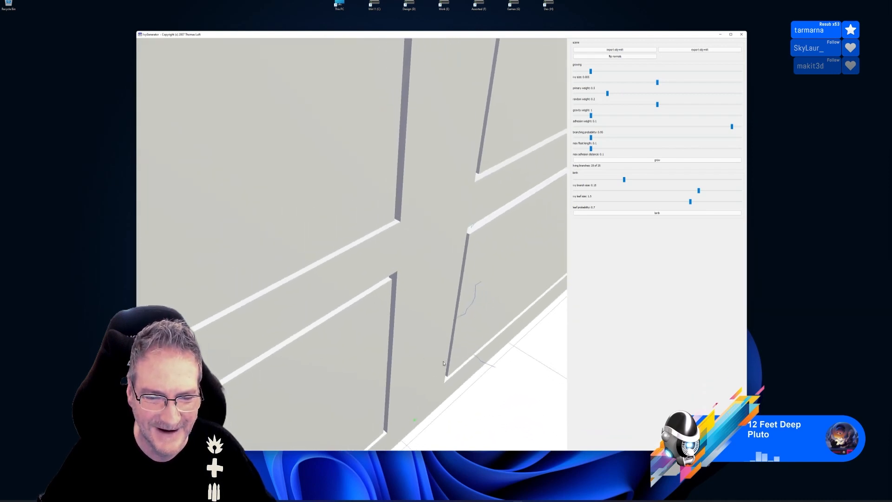
pyautogui.moveTo(444, 364)
pyautogui.mouseDown()
pyautogui.moveTo(429, 363)
pyautogui.moveTo(454, 364)
pyautogui.mouseUp()
pyautogui.moveTo(454, 364); pyautogui.dragTo(527, 345, button='right')
pyautogui.moveTo(481, 337)
pyautogui.mouseDown()
pyautogui.moveTo(464, 352)
pyautogui.moveTo(486, 361)
pyautogui.moveTo(487, 350)
pyautogui.mouseUp()
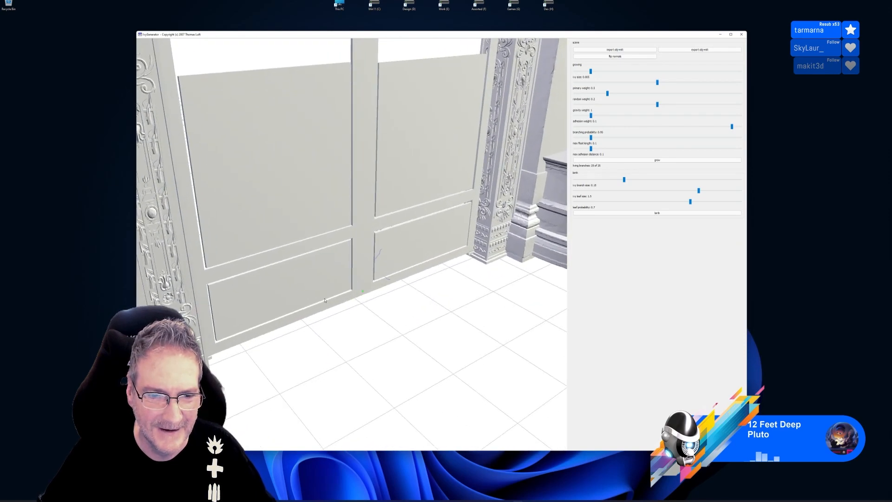
# Step: Move the ivy root to the left panel's lower edge near the central post, regrow the ivy and check it from behind
pyautogui.moveTo(402, 327); pyautogui.dragTo(540, 222)
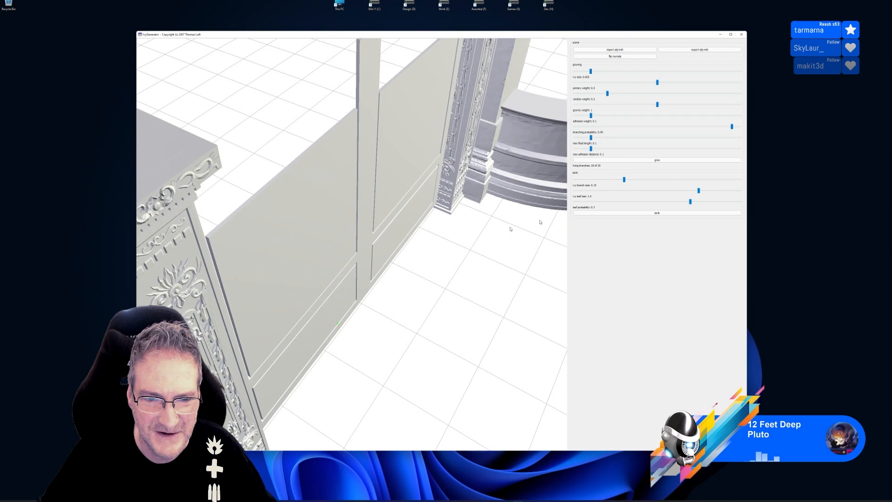
pyautogui.click(652, 161)
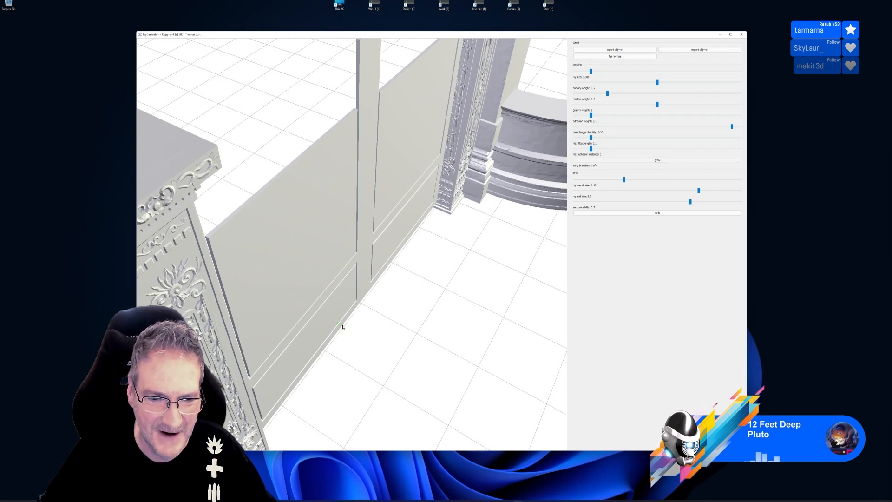
pyautogui.click(658, 161)
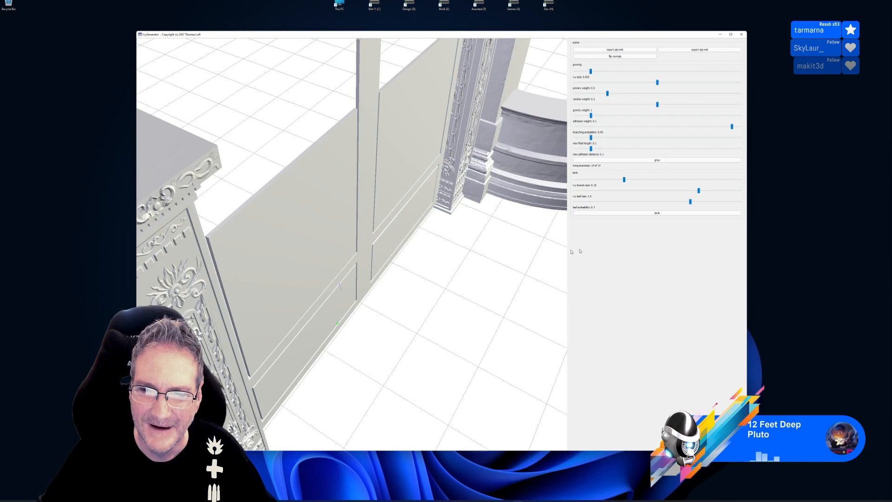
pyautogui.moveTo(435, 298); pyautogui.dragTo(234, 353)
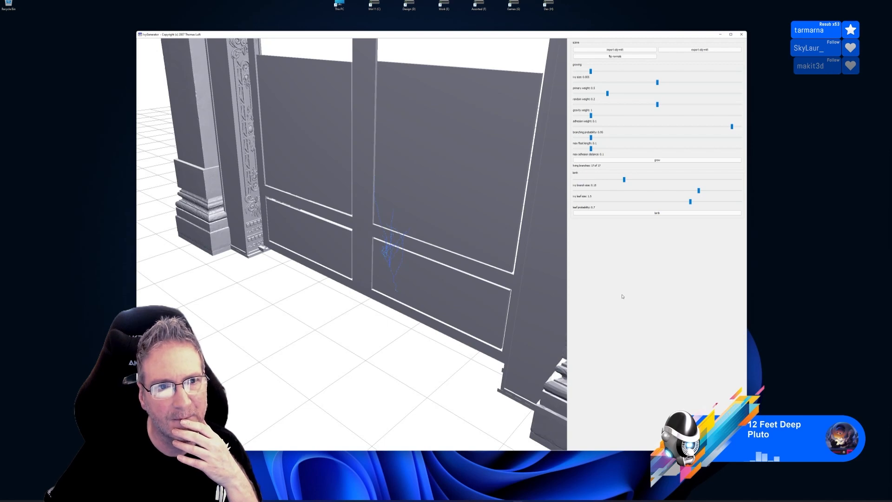
# Step: Switch to 3ds Max and isolate the purple gate stand-in
pyautogui.click(493, 501)
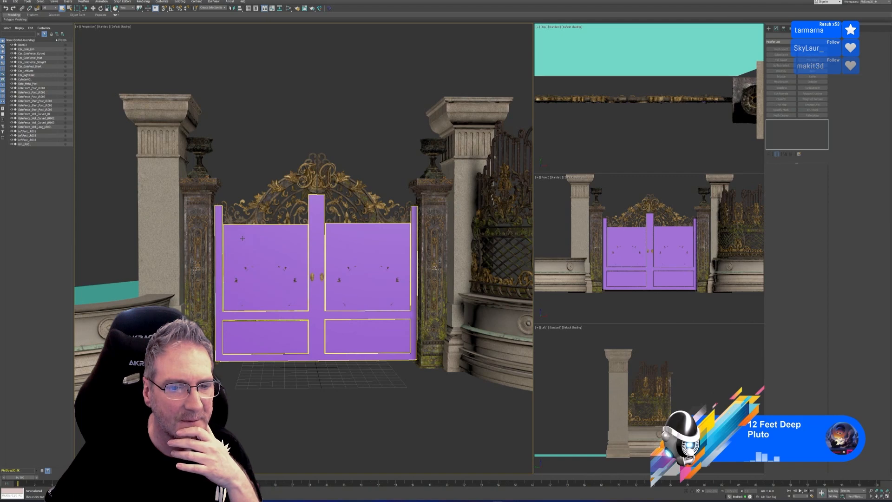
pyautogui.click(242, 238)
pyautogui.click(686, 491)
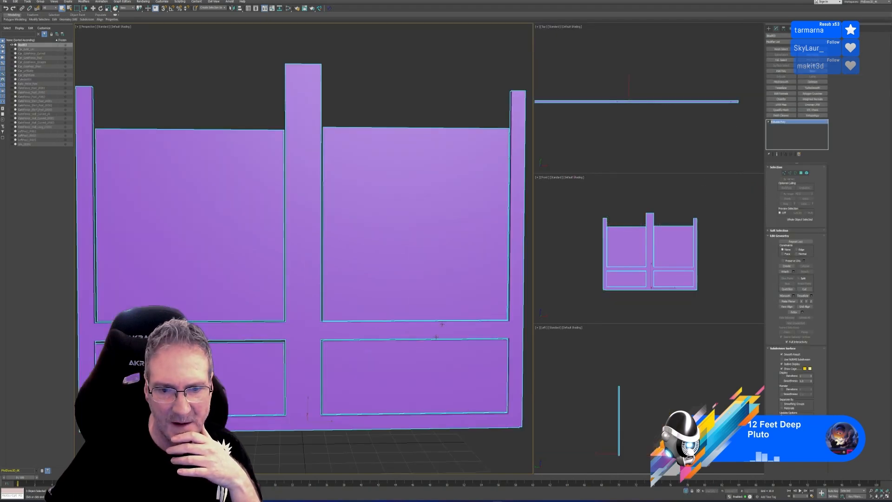
pyautogui.moveTo(303, 347)
pyautogui.keyDown('alt'); pyautogui.mouseDown(button='middle')
pyautogui.moveTo(341, 371)
pyautogui.moveTo(372, 354)
pyautogui.moveTo(399, 355)
pyautogui.moveTo(315, 357)
pyautogui.mouseUp(button='middle'); pyautogui.keyUp('alt')
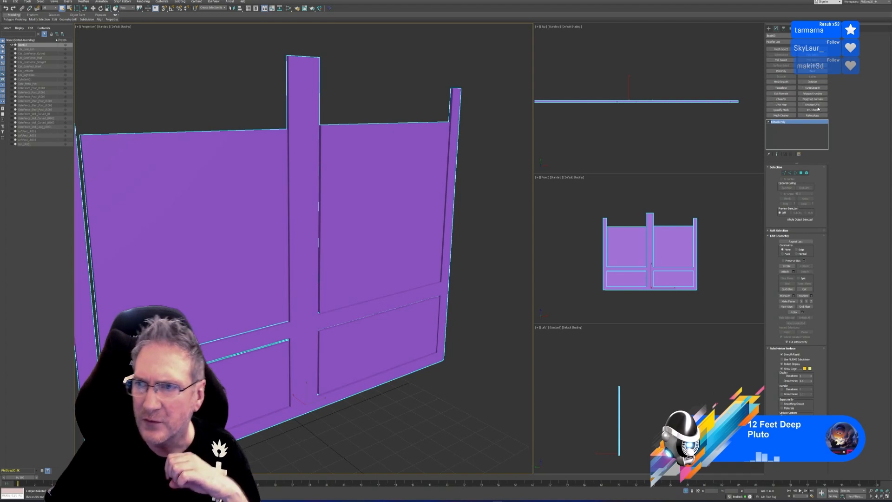
# Step: Check the gate stand-in's normals with an Edit Normals modifier, and remove the modifier from the stack
pyautogui.click(782, 93)
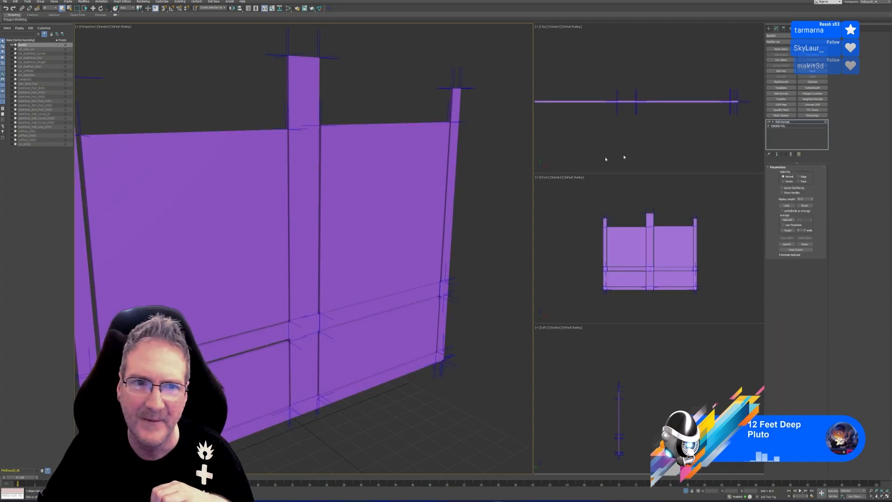
pyautogui.scroll(-2, 375, 216)
pyautogui.keyDown('alt'); pyautogui.moveTo(386, 395); pyautogui.dragTo(446, 399, button='middle'); pyautogui.keyUp('alt')
pyautogui.keyDown('alt'); pyautogui.moveTo(447, 407); pyautogui.dragTo(386, 395, button='middle'); pyautogui.keyUp('alt')
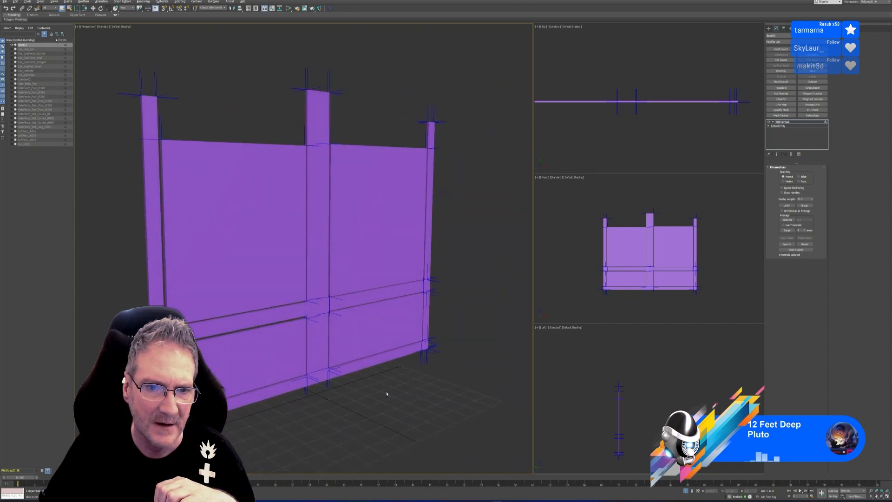
pyautogui.click(792, 155)
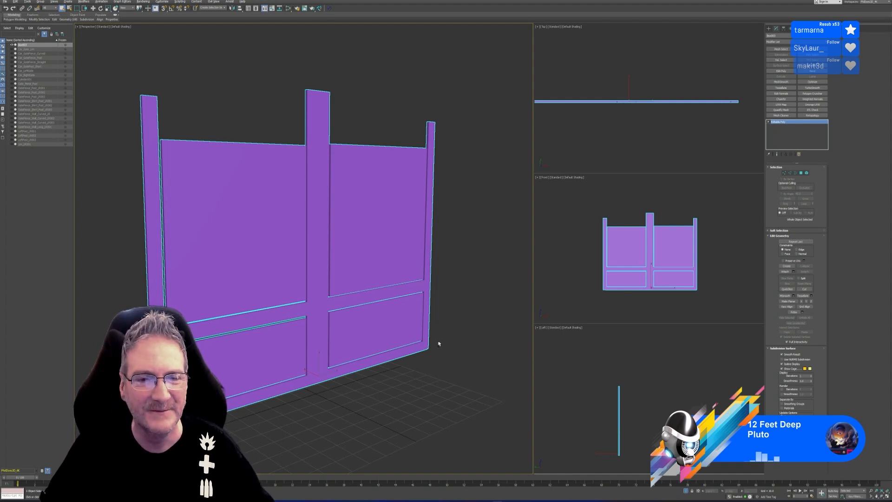
# Step: Export only the selected gate stand-in to the Exports folder as an OBJ file named test, without choosing an export preset
pyautogui.moveTo(438, 342)
pyautogui.keyDown('alt'); pyautogui.mouseDown(button='middle')
pyautogui.moveTo(465, 358)
pyautogui.moveTo(470, 351)
pyautogui.moveTo(450, 355)
pyautogui.moveTo(464, 361)
pyautogui.moveTo(464, 372)
pyautogui.moveTo(451, 351)
pyautogui.mouseUp(button='middle'); pyautogui.keyUp('alt')
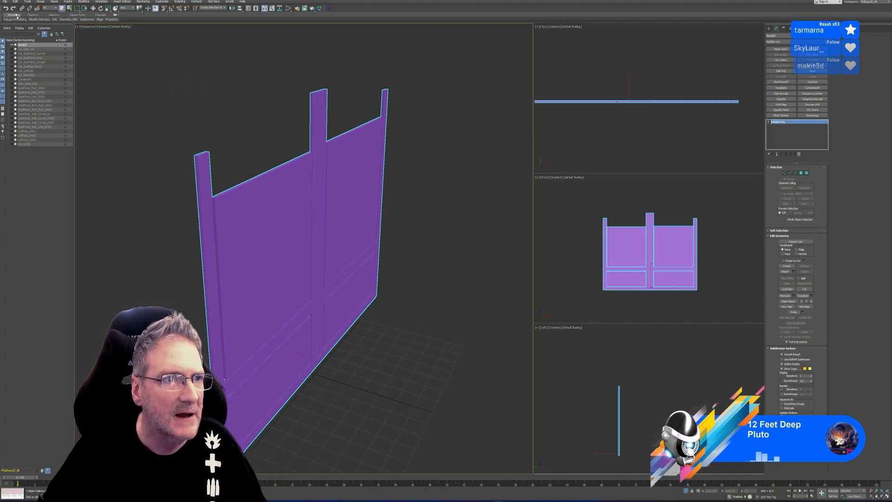
pyautogui.click(5, 1)
pyautogui.moveTo(42, 75)
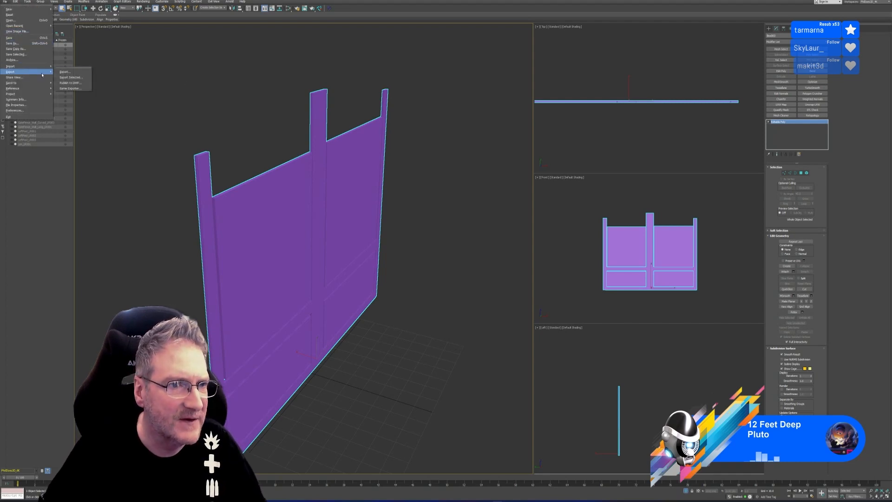
pyautogui.click(70, 77)
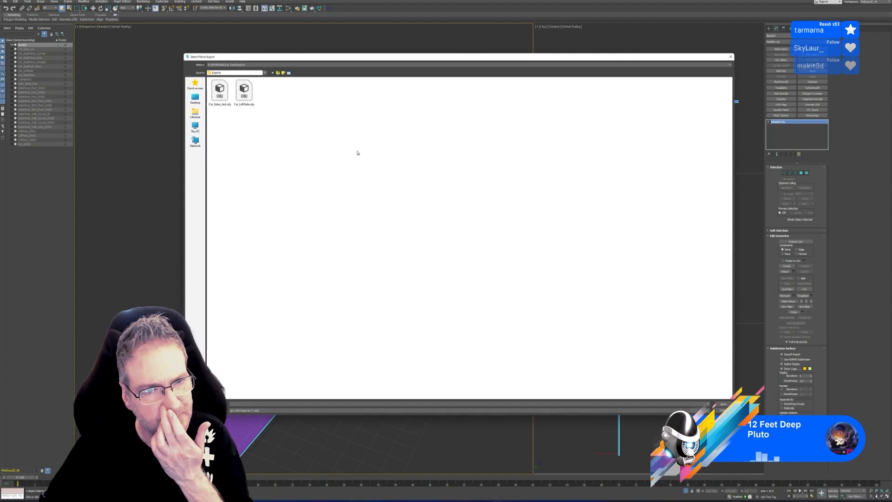
pyautogui.write('test')
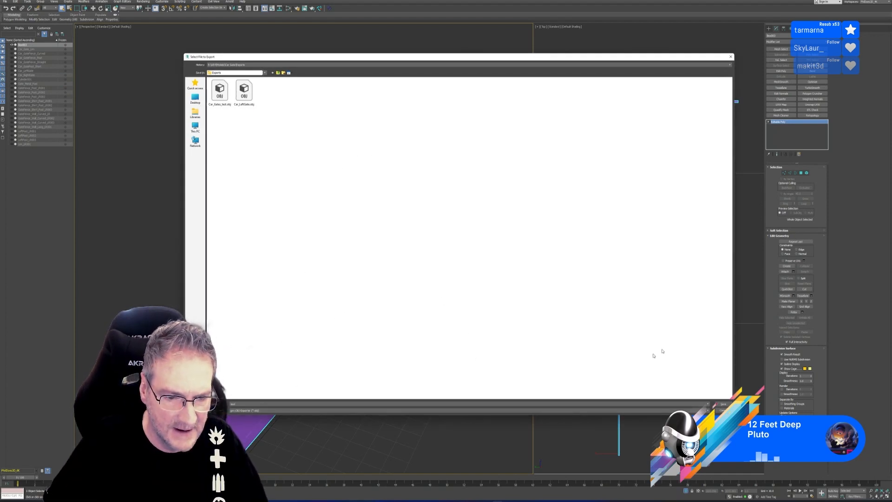
pyautogui.click(724, 404)
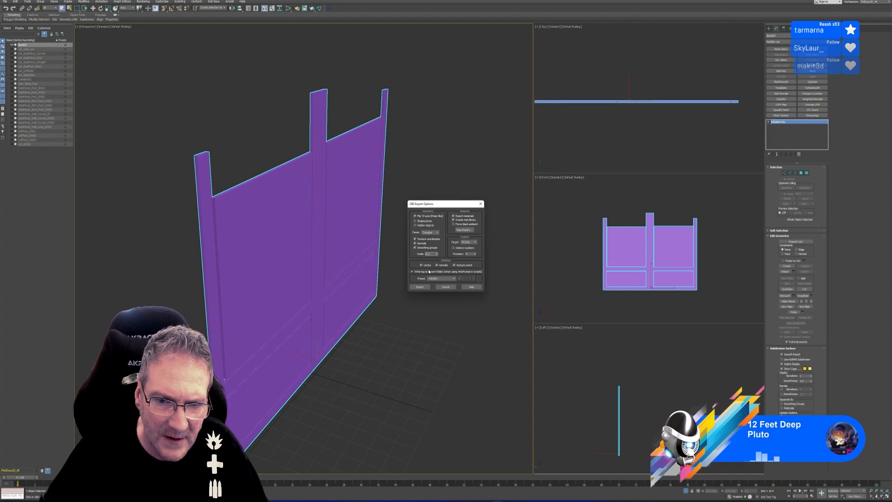
pyautogui.click(454, 279)
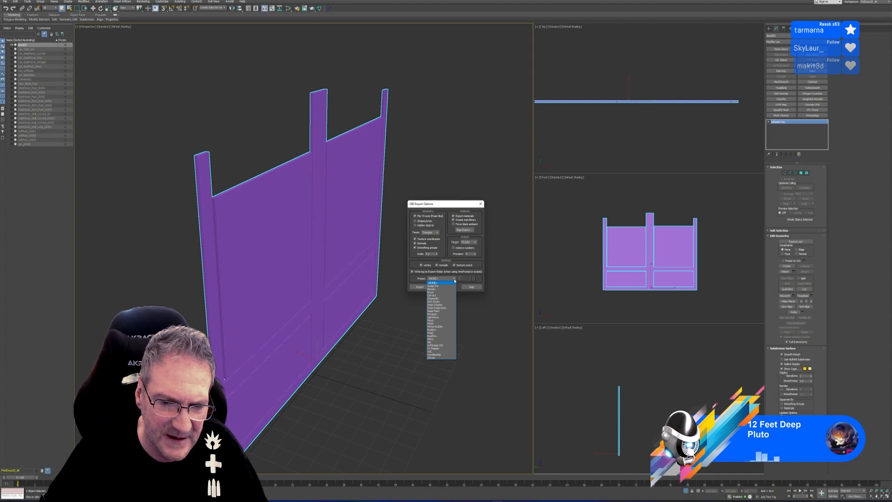
pyautogui.click(454, 280)
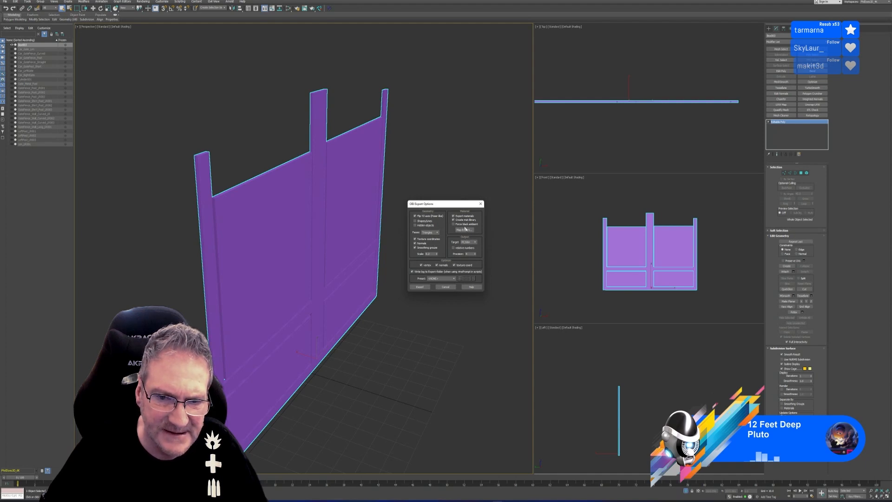
pyautogui.click(419, 287)
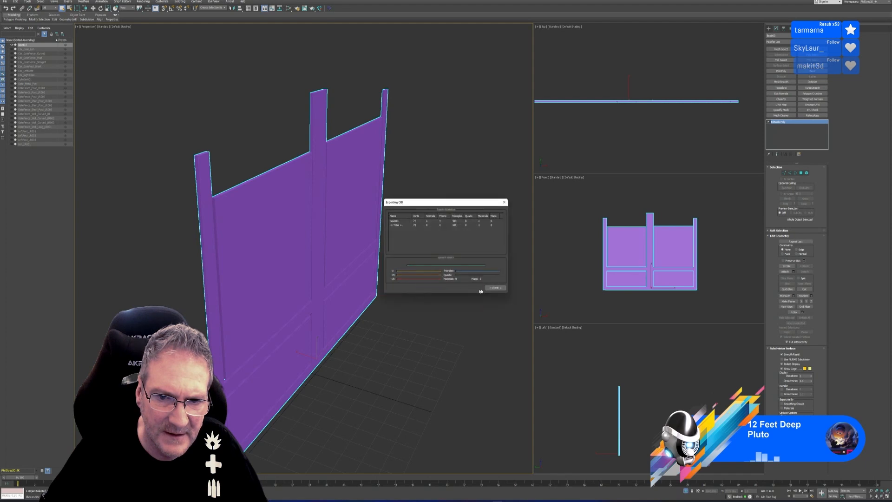
pyautogui.click(494, 288)
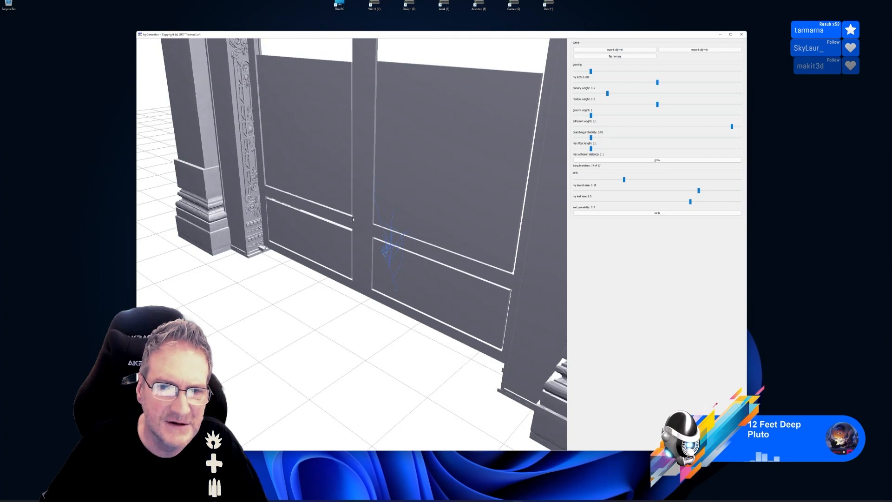
# Step: Switch to Ivy Generator, import test.obj and bring the gate stand-in's lit front side into view
pyautogui.click(615, 50)
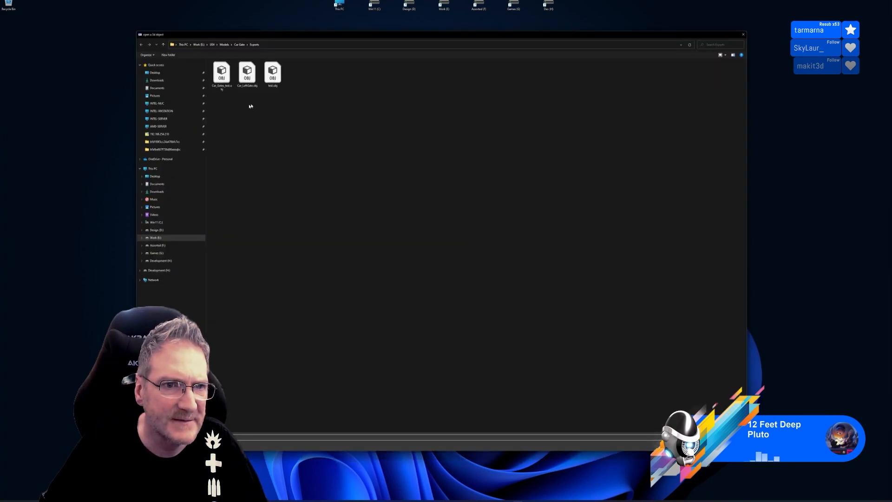
pyautogui.doubleClick(273, 74)
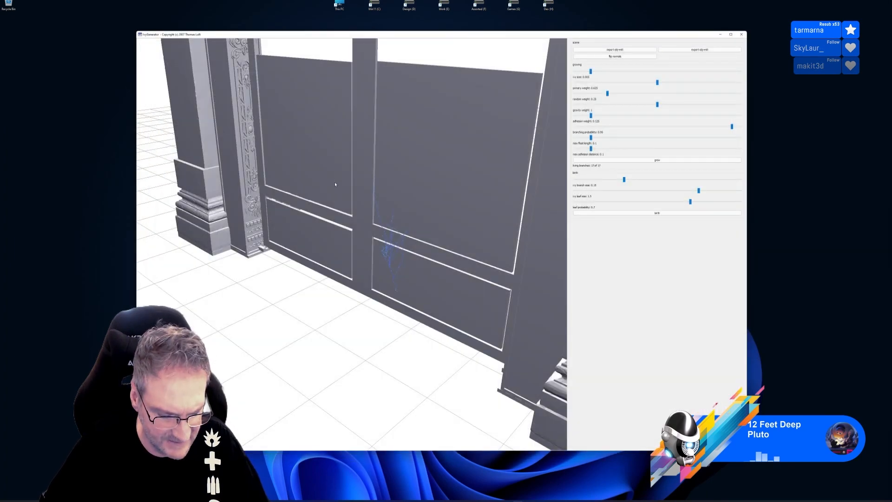
pyautogui.moveTo(382, 301); pyautogui.dragTo(493, 274)
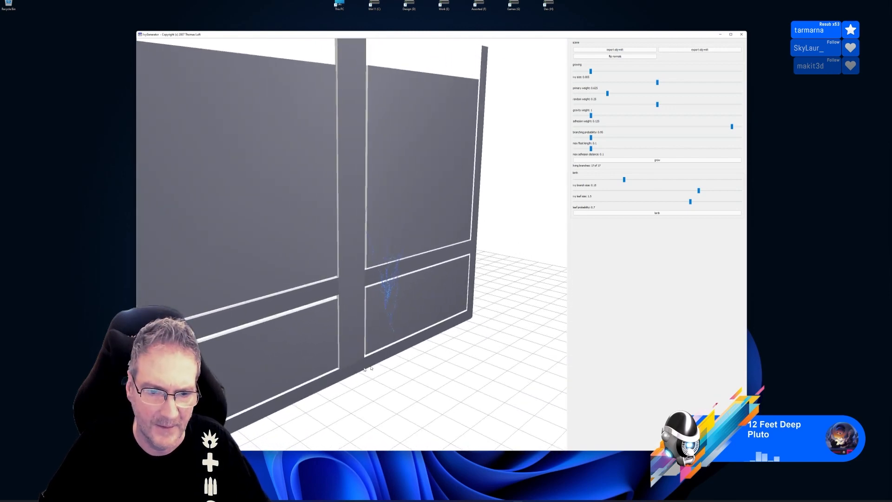
pyautogui.moveTo(563, 211); pyautogui.dragTo(317, 362)
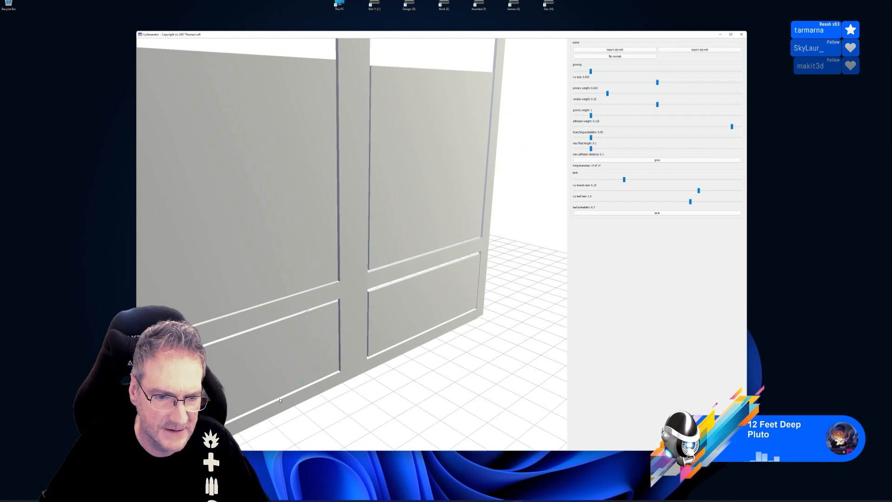
# Step: Grow ivy from the left panel's lower edge past the panel's top, stop the growth and generate its branches and leaves
pyautogui.moveTo(308, 404); pyautogui.dragTo(441, 302)
pyautogui.click(599, 160)
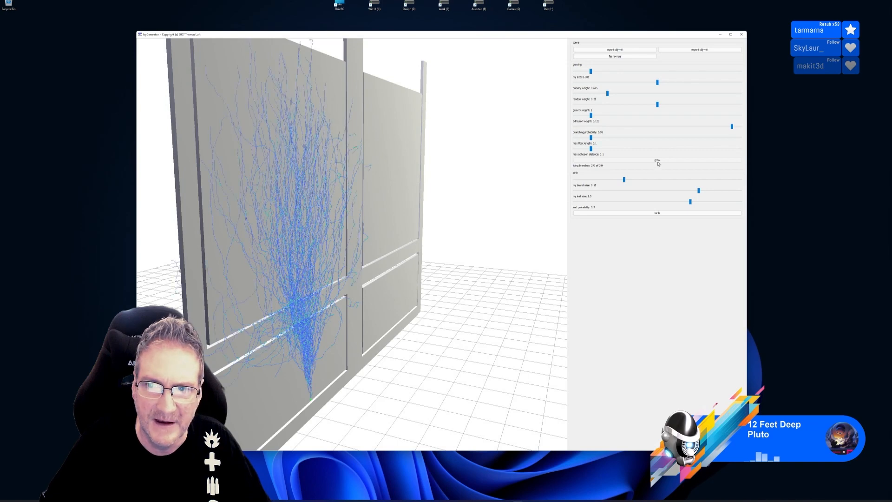
pyautogui.click(658, 160)
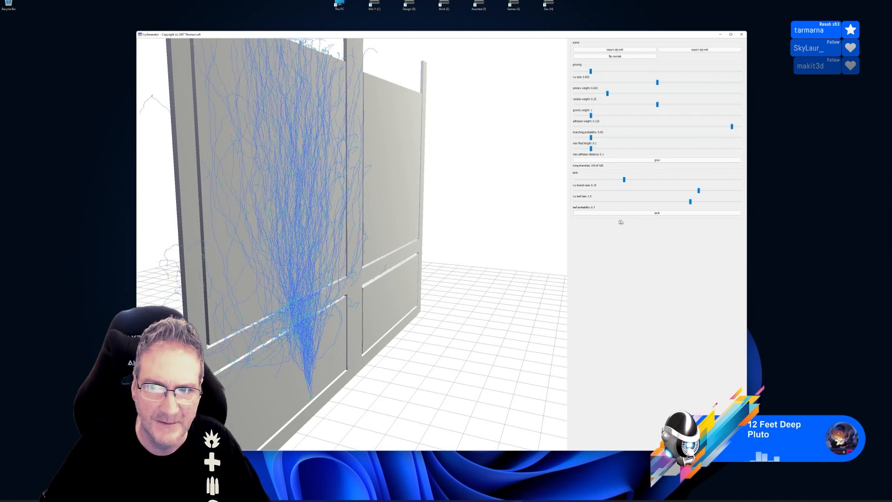
pyautogui.click(644, 214)
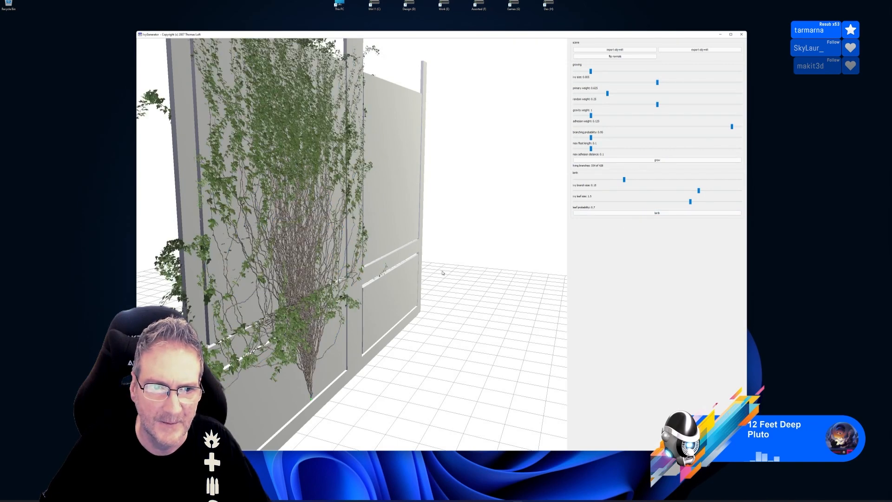
# Step: Check the ivy from behind and in front, raise the ivy size to about 0.01 and regenerate the leaves
pyautogui.moveTo(449, 274)
pyautogui.mouseDown()
pyautogui.moveTo(428, 271)
pyautogui.moveTo(528, 289)
pyautogui.moveTo(405, 276)
pyautogui.moveTo(347, 257)
pyautogui.moveTo(395, 249)
pyautogui.moveTo(308, 306)
pyautogui.moveTo(455, 291)
pyautogui.mouseUp()
pyautogui.moveTo(449, 291); pyautogui.dragTo(404, 323, button='right')
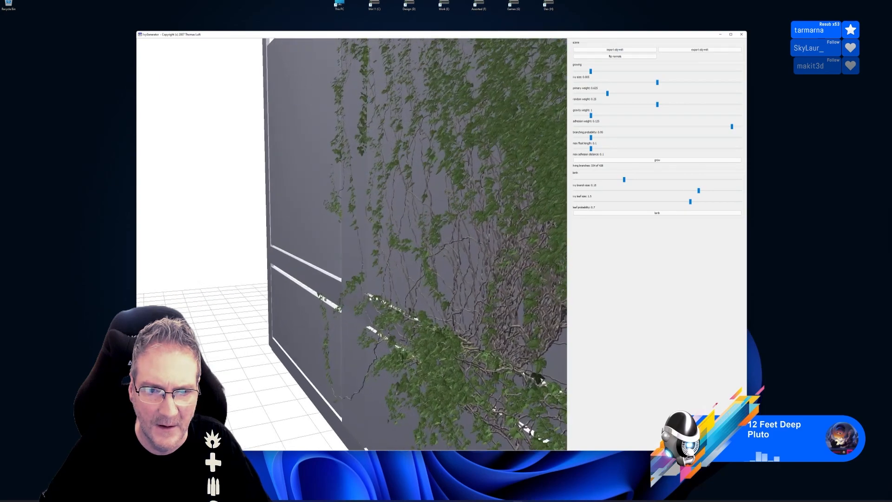
pyautogui.moveTo(404, 323); pyautogui.dragTo(530, 305)
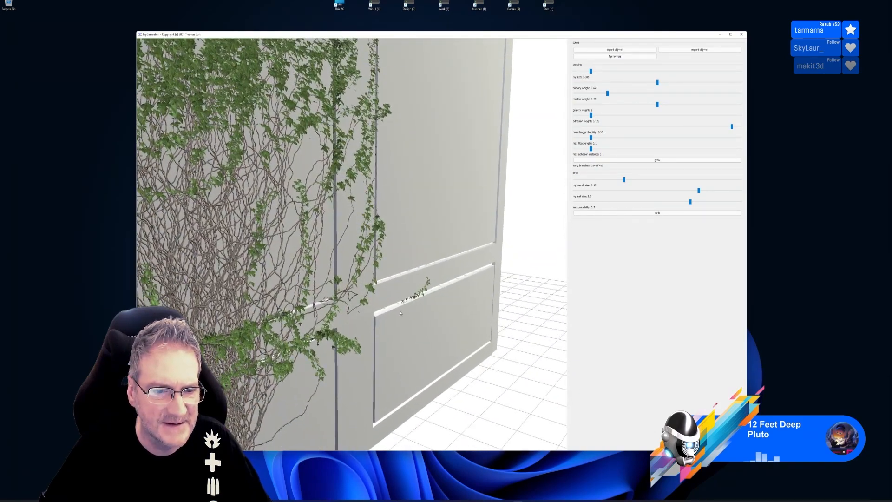
pyautogui.moveTo(358, 328); pyautogui.dragTo(343, 325)
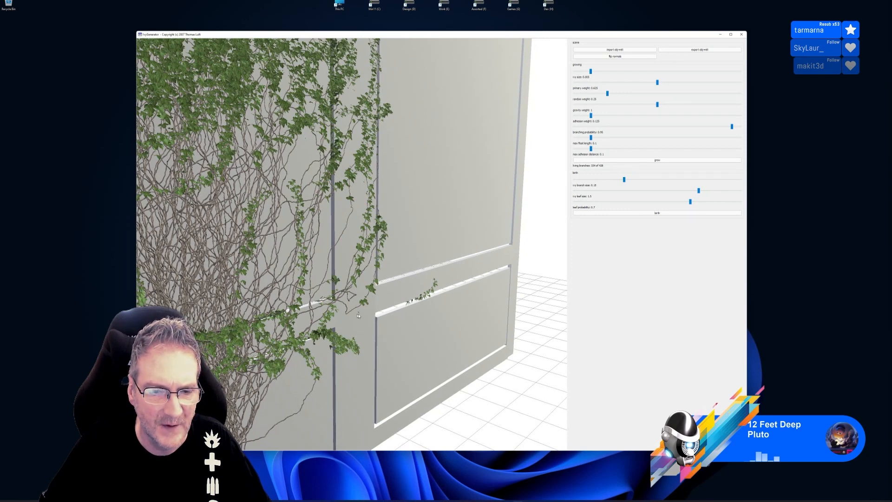
pyautogui.moveTo(370, 314); pyautogui.dragTo(467, 317)
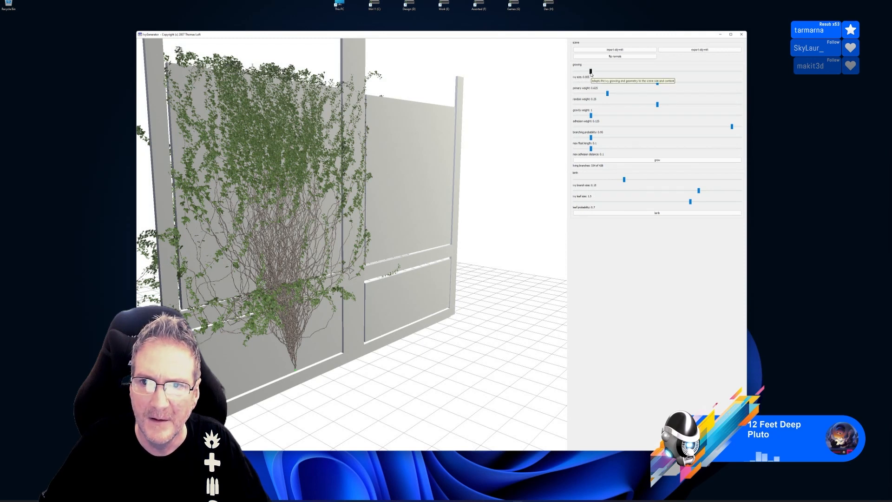
pyautogui.moveTo(591, 72); pyautogui.dragTo(607, 72)
pyautogui.click(649, 214)
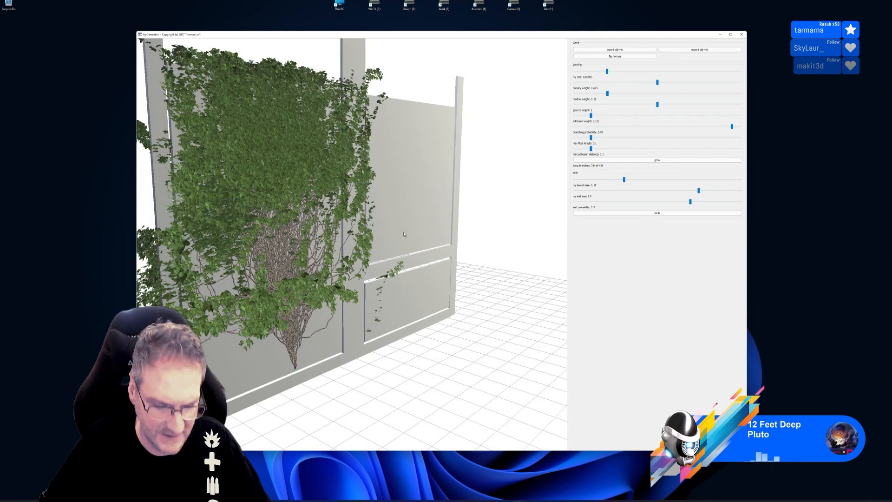
# Step: Inspect the leaves up close, raise the ivy size further to about 0.015 and regenerate the ivy mesh
pyautogui.moveTo(405, 232); pyautogui.dragTo(421, 229, button='middle')
pyautogui.moveTo(404, 232); pyautogui.dragTo(411, 214)
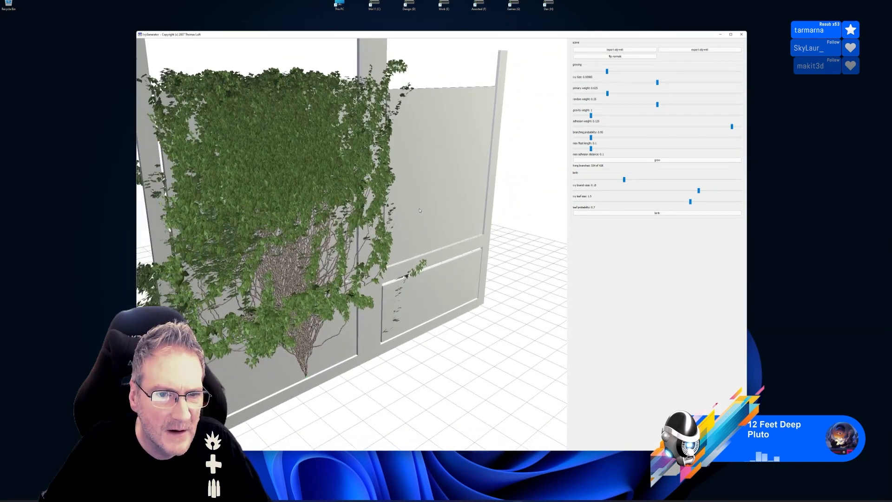
pyautogui.moveTo(362, 244); pyautogui.dragTo(237, 264, button='right')
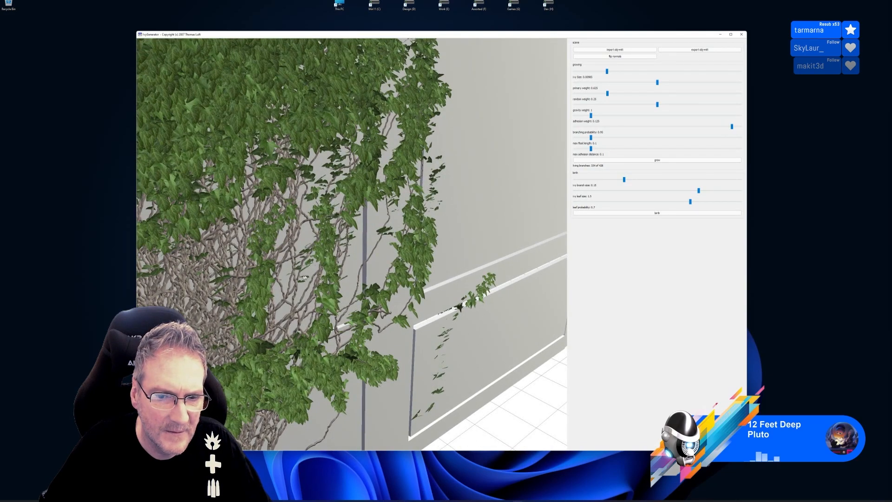
pyautogui.moveTo(305, 277); pyautogui.dragTo(422, 314)
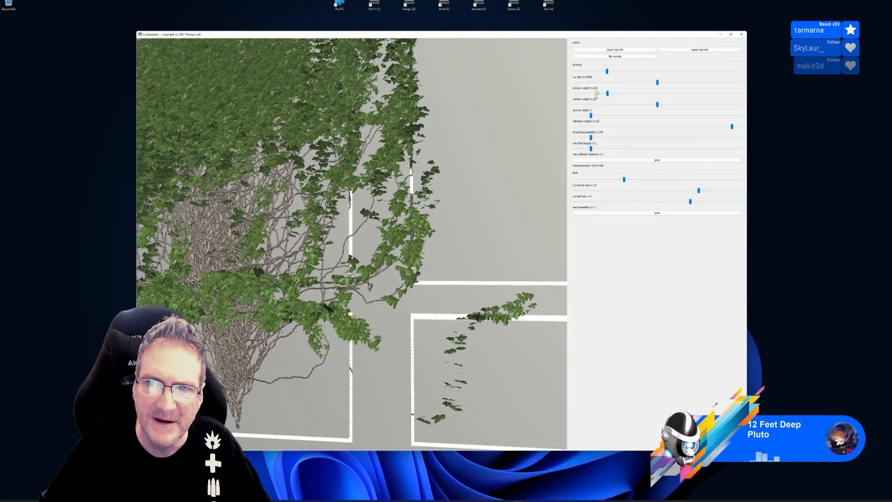
pyautogui.moveTo(607, 71); pyautogui.dragTo(623, 71)
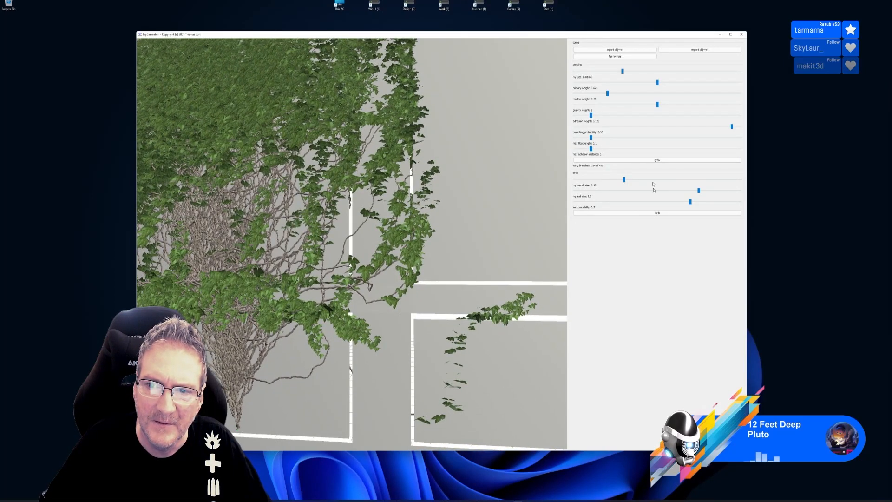
pyautogui.click(657, 213)
pyautogui.moveTo(297, 232); pyautogui.dragTo(348, 228)
pyautogui.moveTo(348, 228); pyautogui.dragTo(536, 187, button='right')
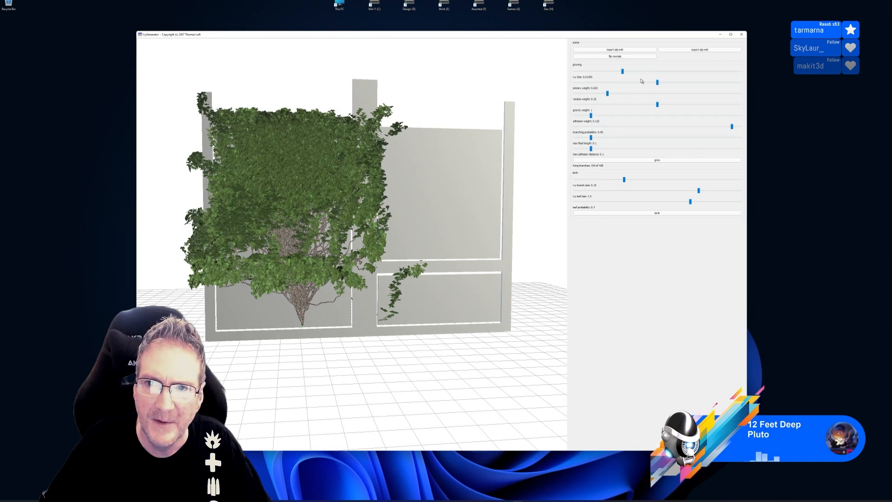
# Step: Set the ivy size to 0.0124, regenerate the ivy and inspect the area around the central post
pyautogui.moveTo(623, 72); pyautogui.dragTo(616, 73)
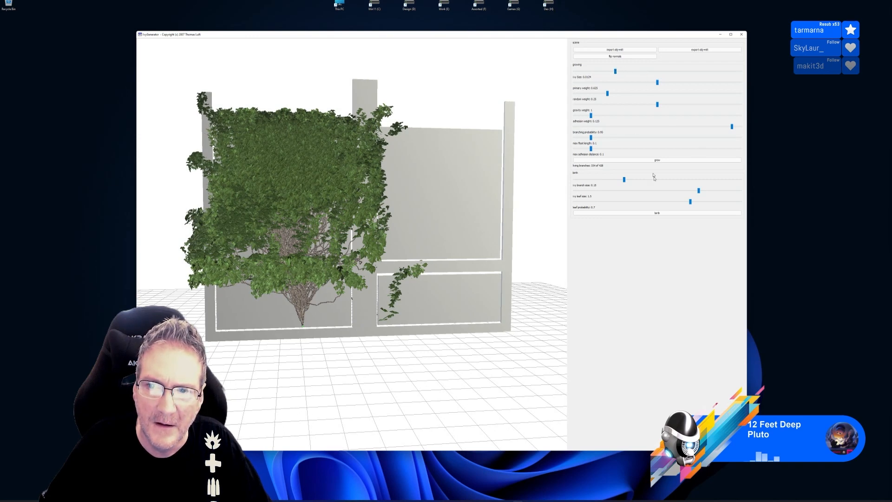
pyautogui.click(656, 213)
pyautogui.moveTo(377, 246); pyautogui.dragTo(232, 254, button='right')
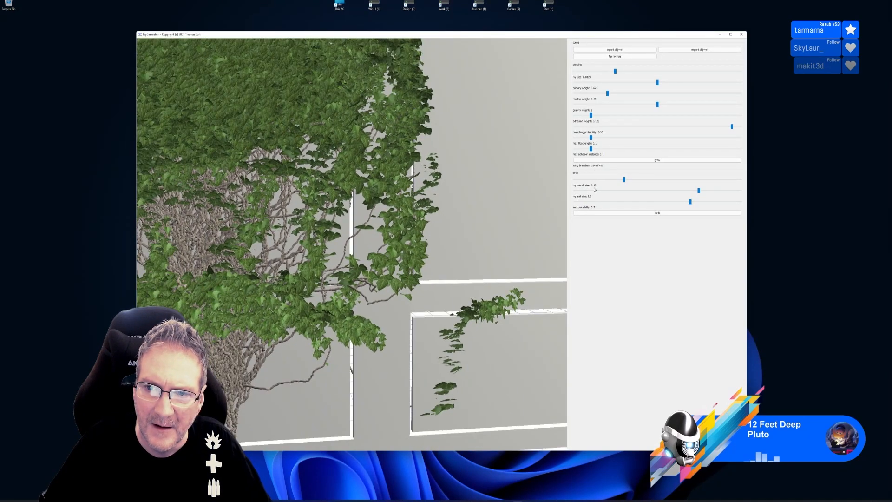
# Step: Thin the ivy branches in stages to a branch size of about 0.065, regenerating the ivy after each change
pyautogui.moveTo(623, 179); pyautogui.dragTo(606, 179)
pyautogui.click(642, 214)
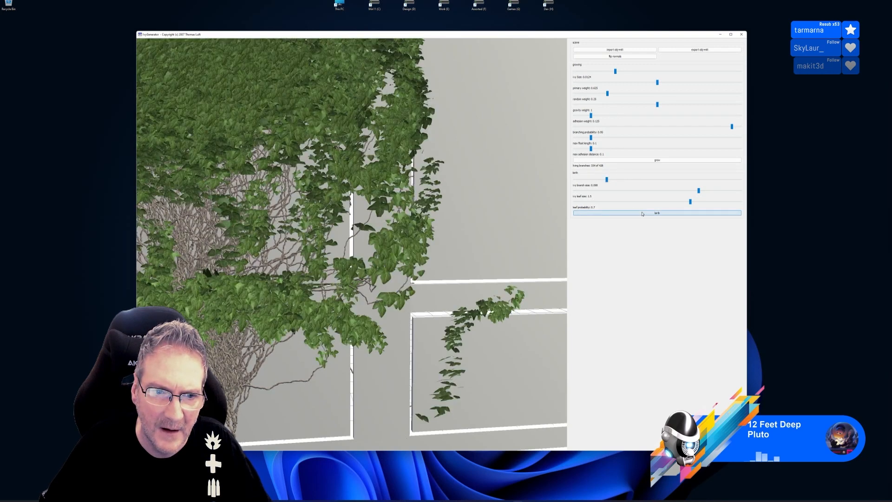
pyautogui.moveTo(606, 180); pyautogui.dragTo(600, 179)
pyautogui.click(652, 214)
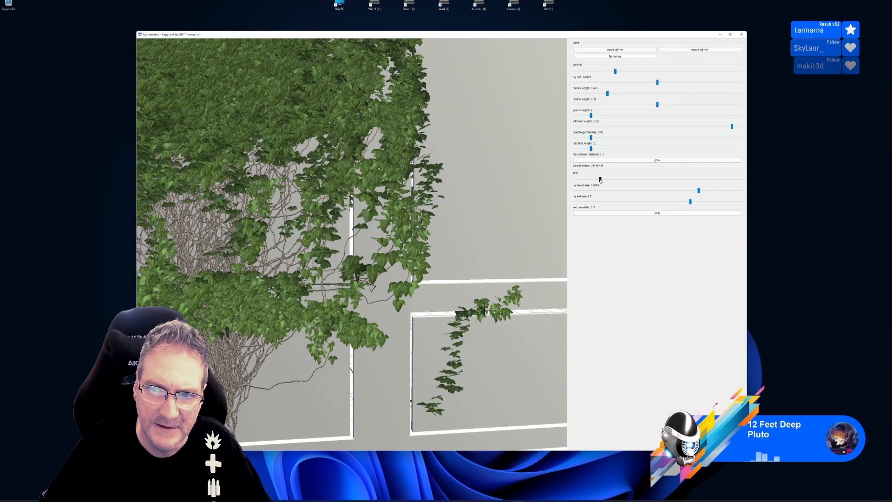
pyautogui.moveTo(600, 180); pyautogui.dragTo(596, 180)
pyautogui.click(636, 215)
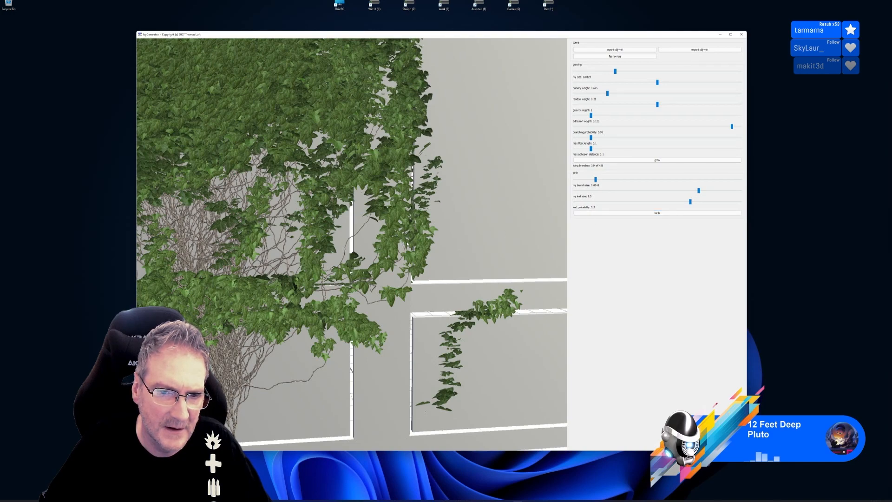
# Step: Examine the regenerated ivy from the gate's back side and its leaves and branches close up at the front
pyautogui.keyDown('alt'); pyautogui.moveTo(465, 223); pyautogui.dragTo(544, 217, button='right'); pyautogui.keyUp('alt')
pyautogui.keyDown('alt'); pyautogui.moveTo(342, 241); pyautogui.dragTo(69, 245); pyautogui.keyUp('alt')
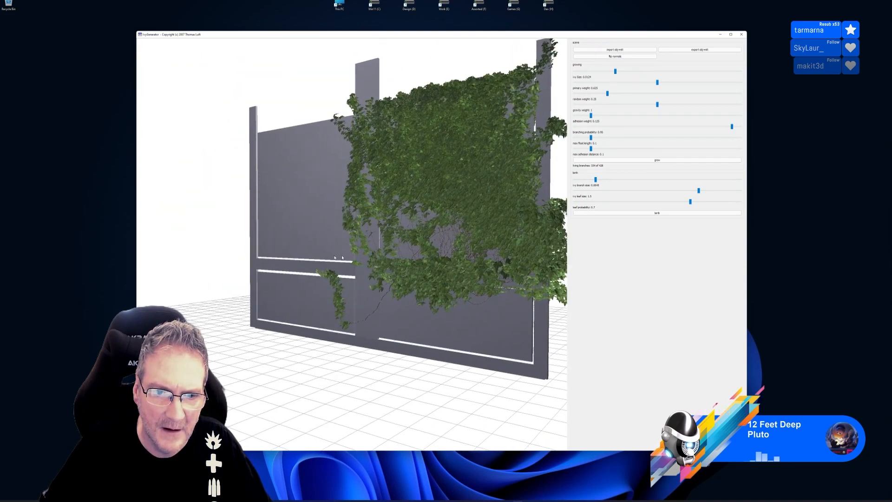
pyautogui.keyDown('alt'); pyautogui.moveTo(455, 253); pyautogui.dragTo(281, 278, button='right'); pyautogui.keyUp('alt')
pyautogui.keyDown('alt'); pyautogui.moveTo(434, 271); pyautogui.dragTo(589, 260); pyautogui.keyUp('alt')
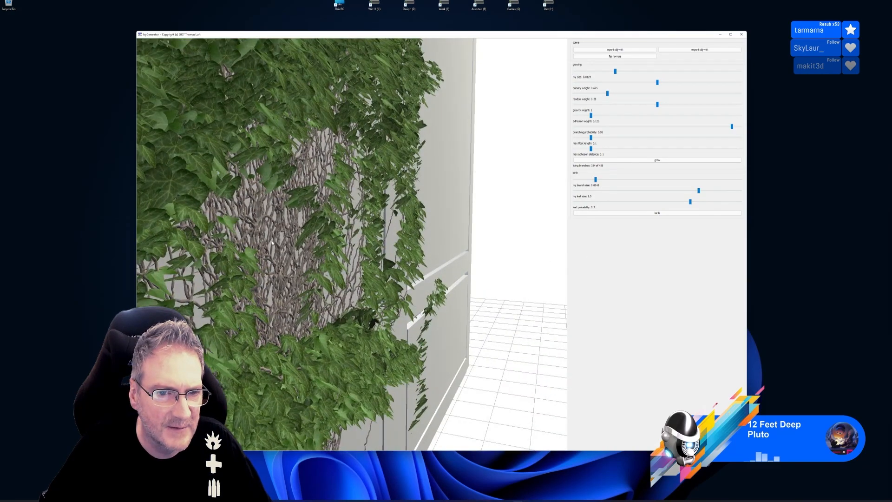
pyautogui.keyDown('alt'); pyautogui.moveTo(284, 234); pyautogui.dragTo(275, 233); pyautogui.keyUp('alt')
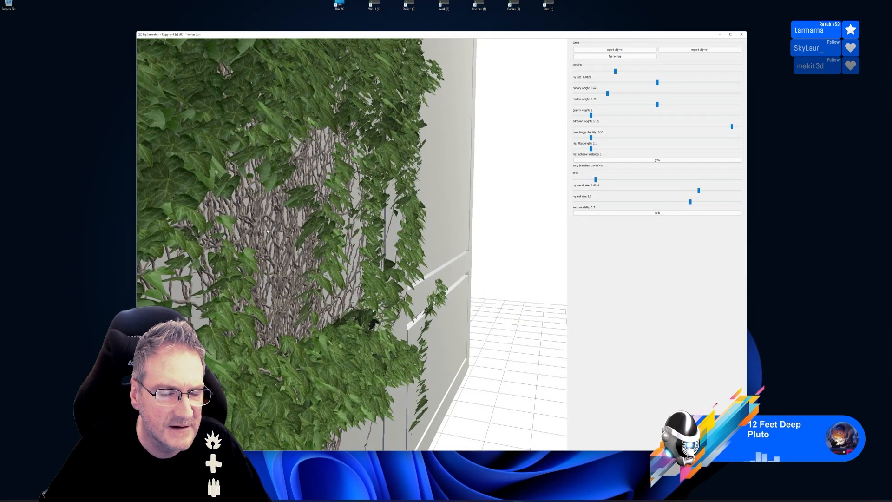
pyautogui.keyDown('alt'); pyautogui.moveTo(267, 231); pyautogui.dragTo(319, 234, button='right'); pyautogui.keyUp('alt')
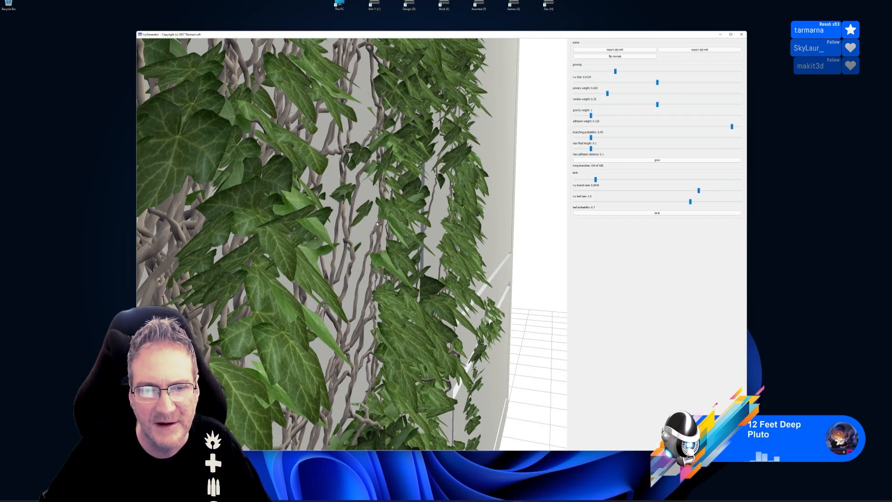
# Step: Try leaf probabilities of about 0.45 and 0.83, regenerating the ivy mesh for each and checking its coverage of the gate
pyautogui.moveTo(367, 226); pyautogui.dragTo(465, 203, button='right')
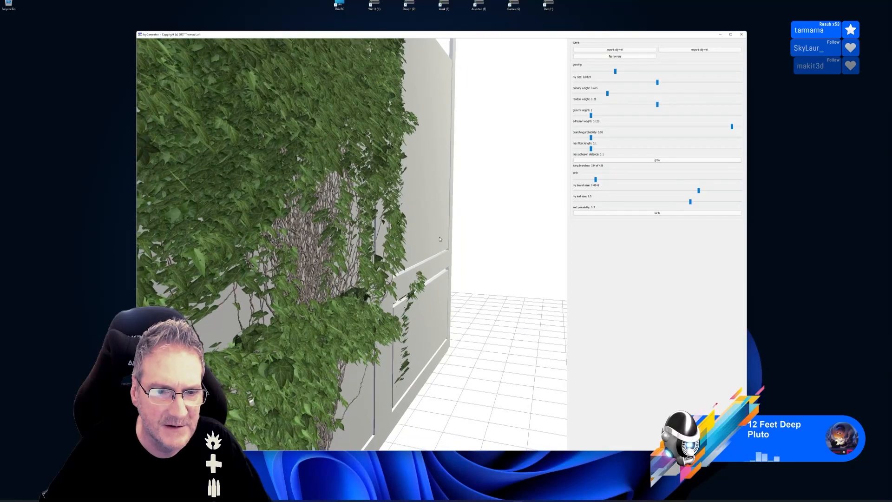
pyautogui.moveTo(440, 239); pyautogui.dragTo(524, 250)
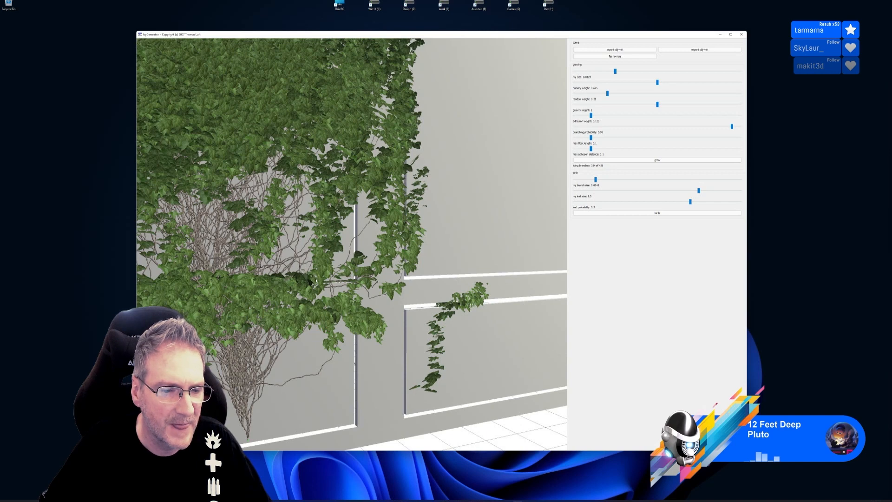
pyautogui.keyDown('alt'); pyautogui.moveTo(334, 273); pyautogui.dragTo(341, 276); pyautogui.keyUp('alt')
pyautogui.keyDown('alt'); pyautogui.moveTo(340, 276); pyautogui.dragTo(436, 248, button='right'); pyautogui.keyUp('alt')
pyautogui.keyDown('alt'); pyautogui.moveTo(323, 176); pyautogui.dragTo(326, 122); pyautogui.keyUp('alt')
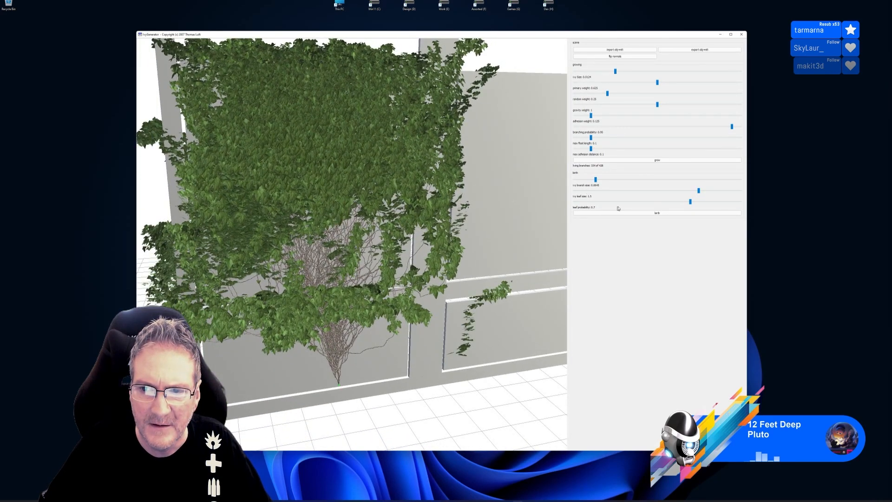
pyautogui.moveTo(691, 204); pyautogui.dragTo(685, 204)
pyautogui.click(662, 215)
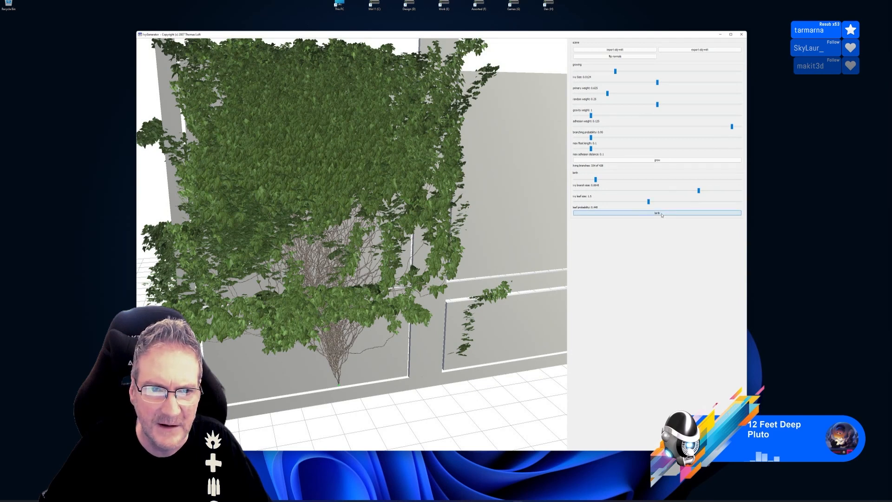
pyautogui.moveTo(649, 202); pyautogui.dragTo(711, 212)
pyautogui.click(708, 213)
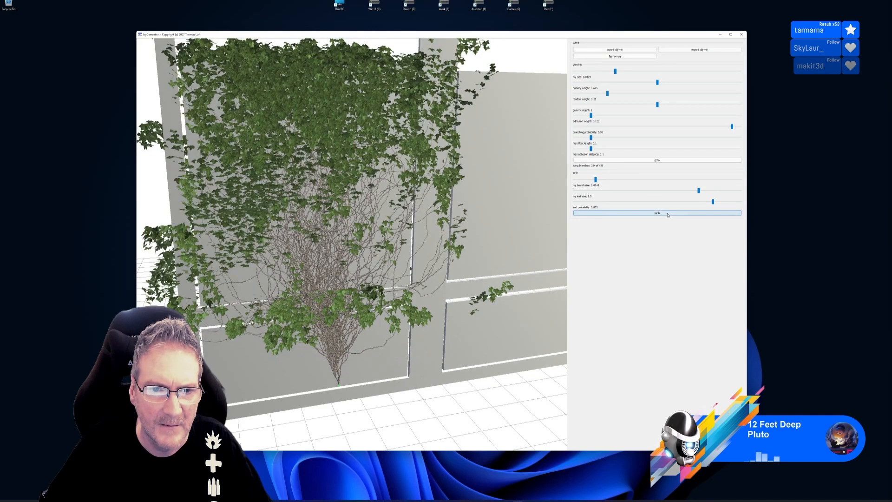
pyautogui.moveTo(367, 223)
pyautogui.mouseDown()
pyautogui.moveTo(346, 237)
pyautogui.moveTo(323, 209)
pyautogui.moveTo(369, 217)
pyautogui.moveTo(211, 219)
pyautogui.moveTo(402, 227)
pyautogui.moveTo(379, 218)
pyautogui.mouseUp()
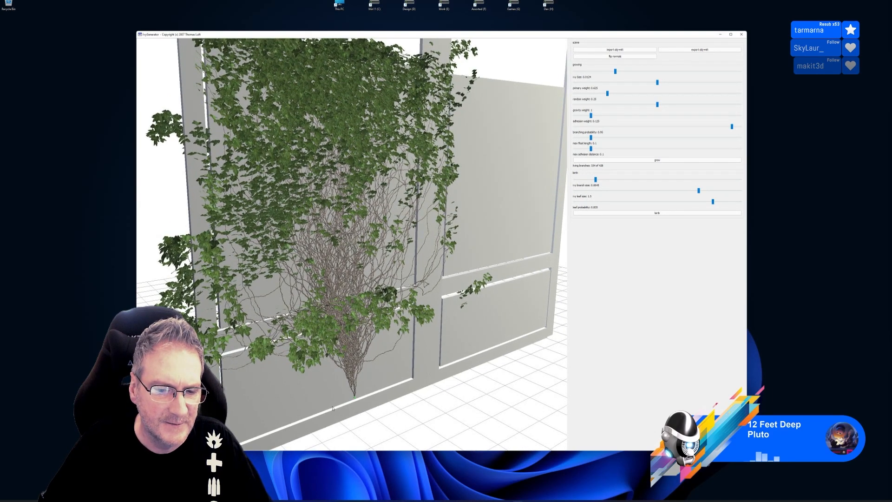
# Step: Replant the ivy at the foot of the gate's left half, grow its branches briefly and generate the leafy mesh
pyautogui.doubleClick(307, 418)
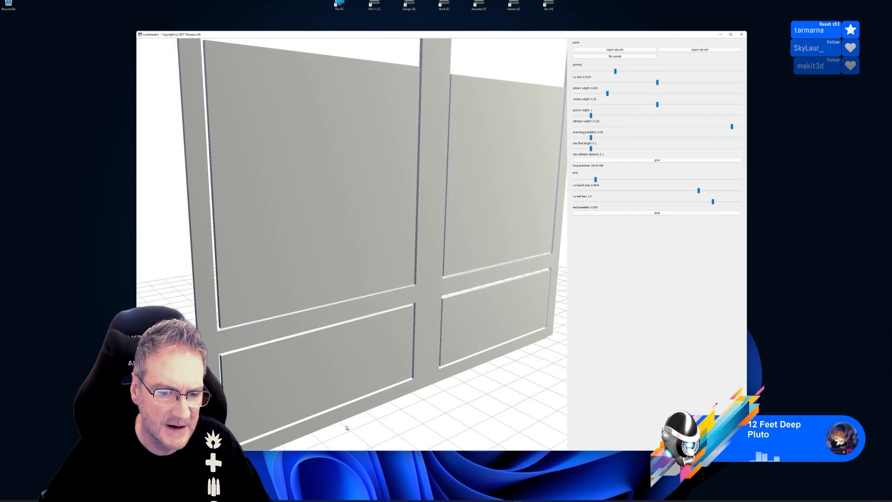
pyautogui.moveTo(348, 428); pyautogui.dragTo(342, 432)
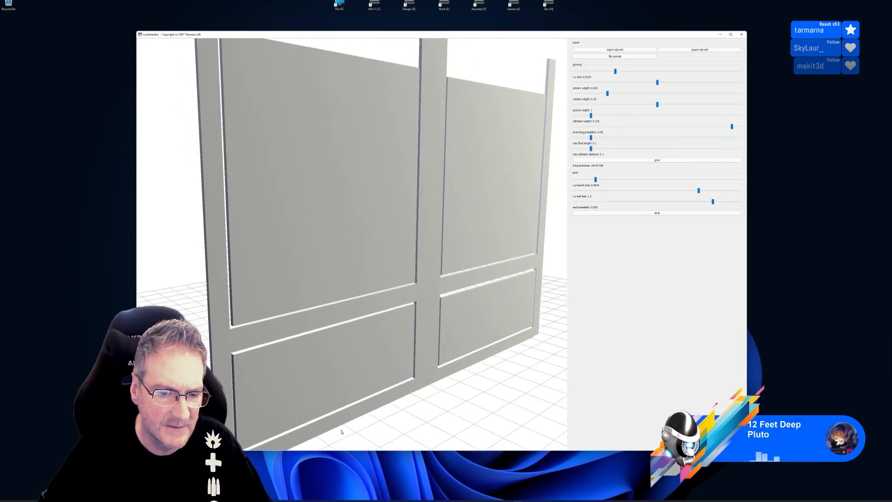
pyautogui.click(660, 161)
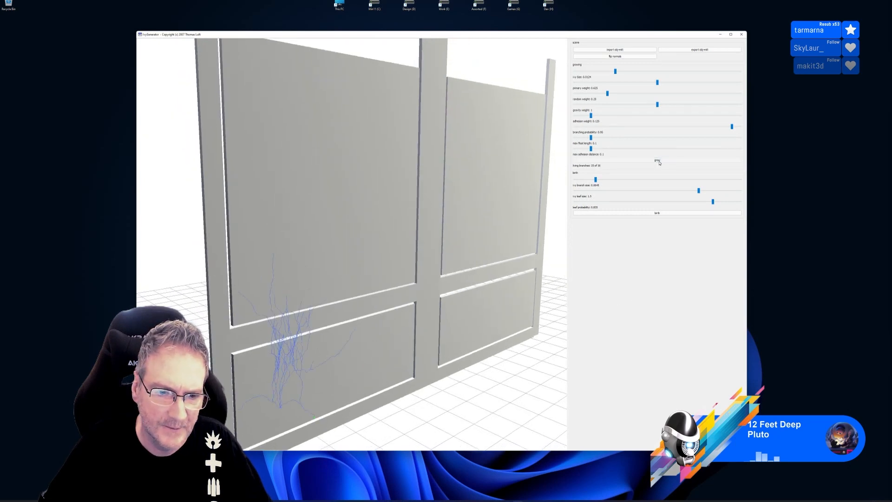
pyautogui.click(657, 213)
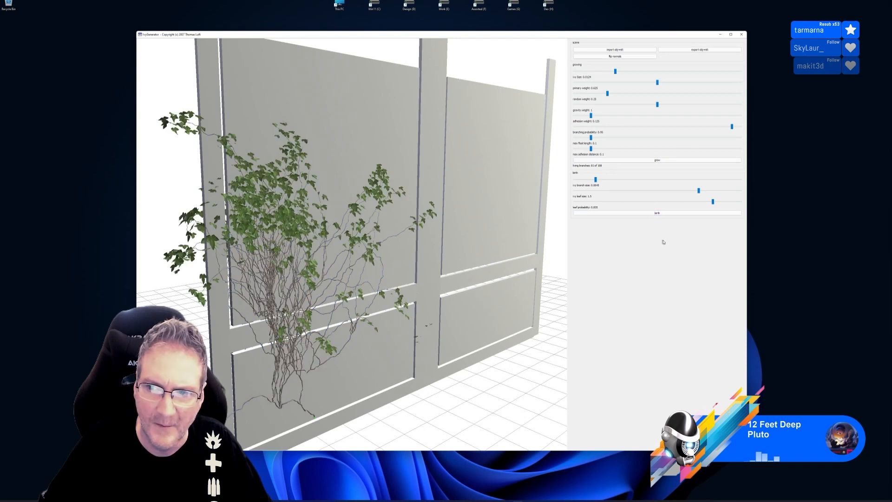
# Step: Set the leaf probability to about 0.69, regenerate the ivy and inspect it from the front and edge-on
pyautogui.moveTo(713, 202); pyautogui.dragTo(689, 203)
pyautogui.click(669, 213)
pyautogui.click(669, 214)
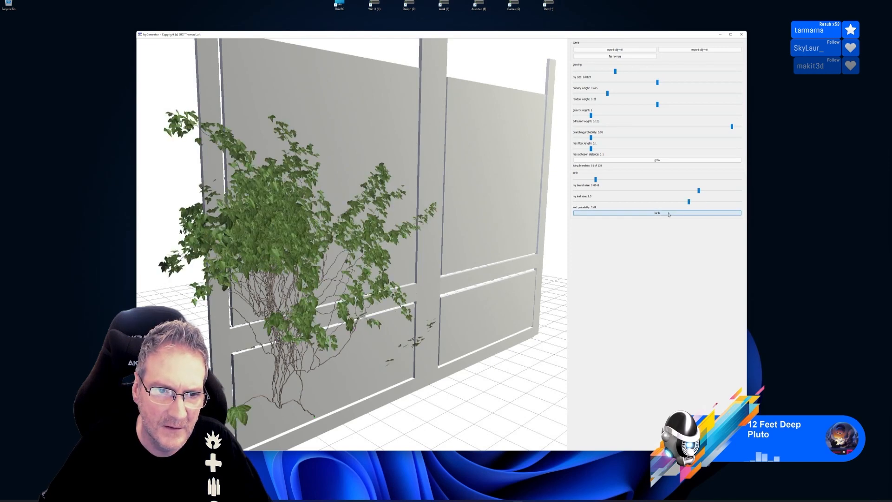
pyautogui.moveTo(464, 261); pyautogui.dragTo(432, 295)
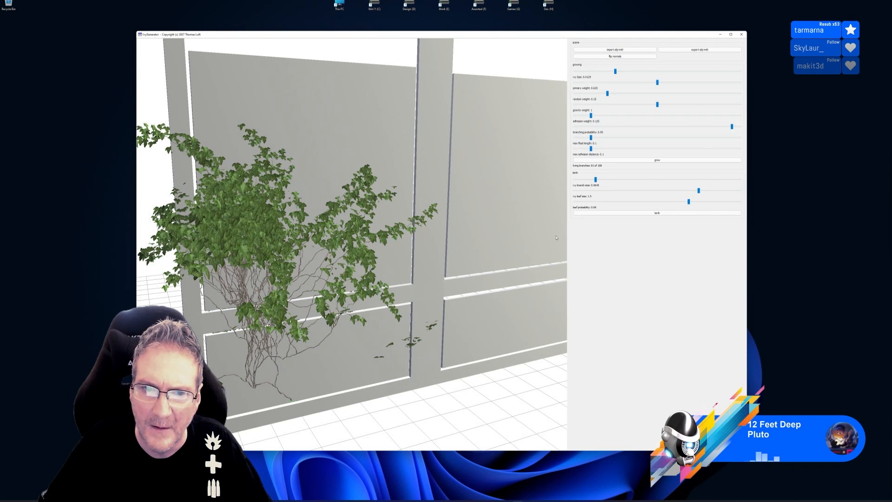
pyautogui.moveTo(346, 324)
pyautogui.mouseDown()
pyautogui.moveTo(377, 343)
pyautogui.moveTo(354, 338)
pyautogui.mouseUp()
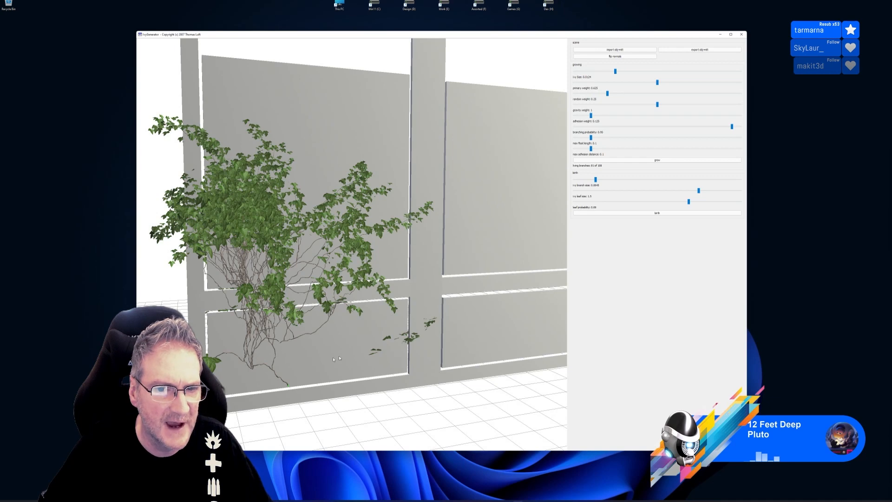
pyautogui.moveTo(317, 379); pyautogui.dragTo(241, 403)
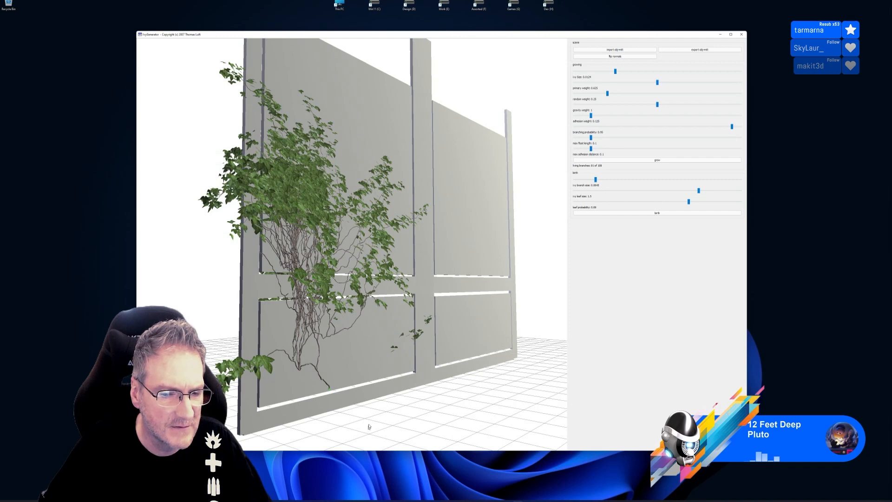
pyautogui.moveTo(348, 401); pyautogui.dragTo(278, 391)
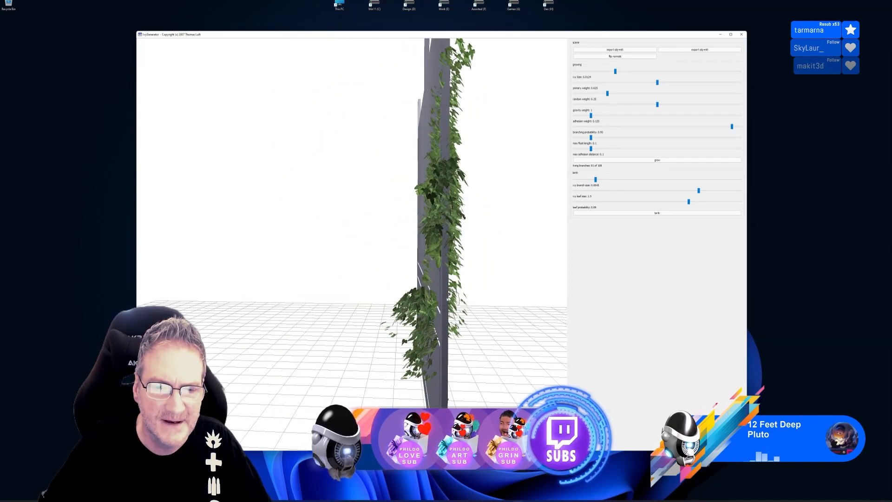
pyautogui.moveTo(495, 352); pyautogui.dragTo(702, 248)
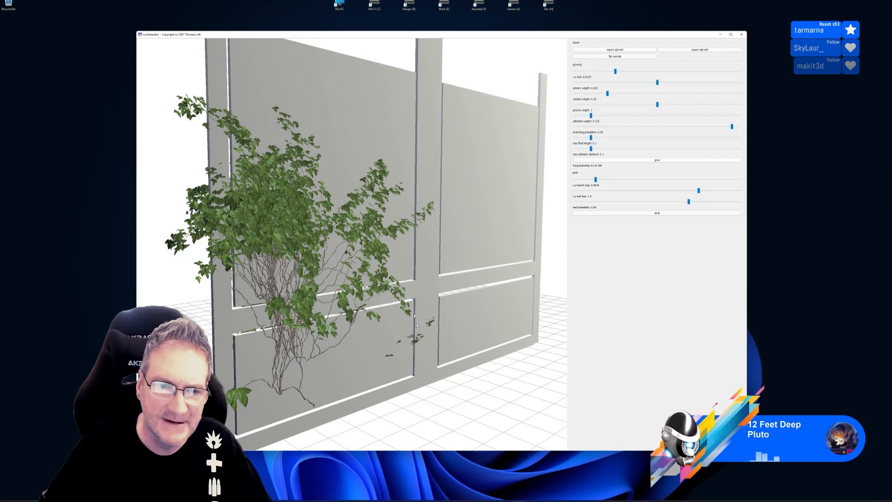
# Step: Switch to 3ds Max, end the gate stand-in's isolation and enlarge the front view of the entrance
pyautogui.click(496, 496)
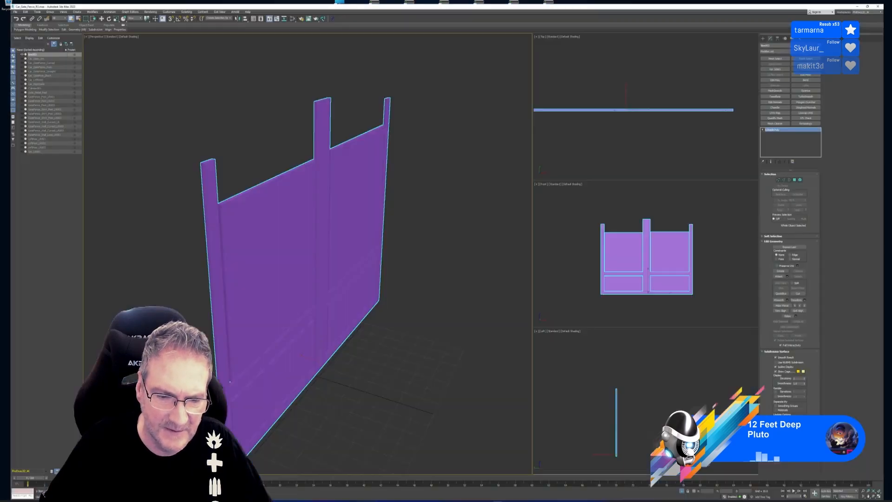
pyautogui.click(687, 491)
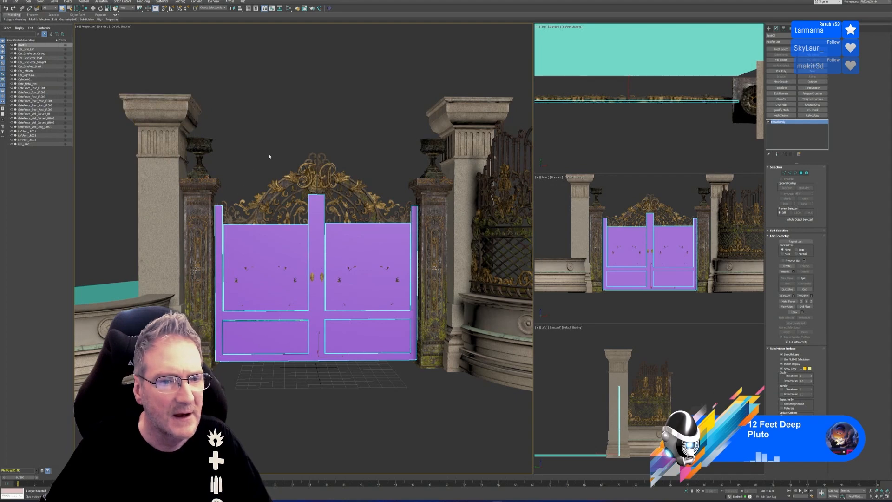
pyautogui.moveTo(268, 156); pyautogui.dragTo(273, 154, button='middle')
pyautogui.middleClick(627, 193)
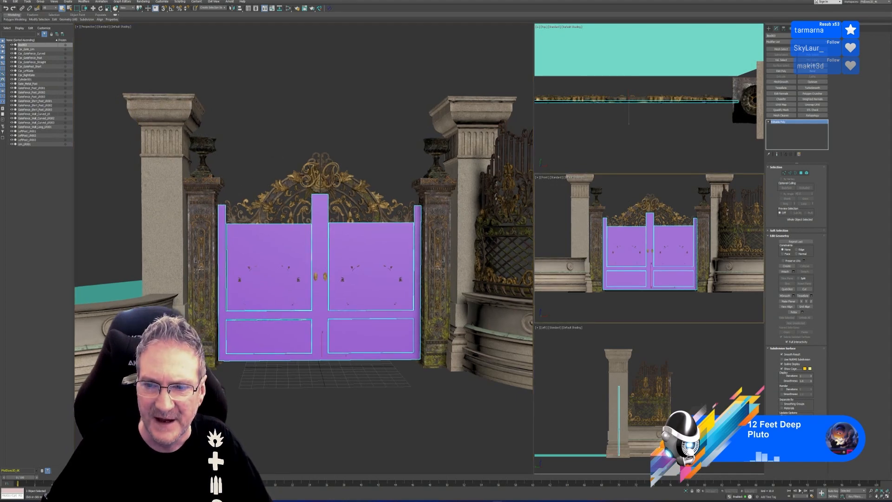
pyautogui.click(887, 497)
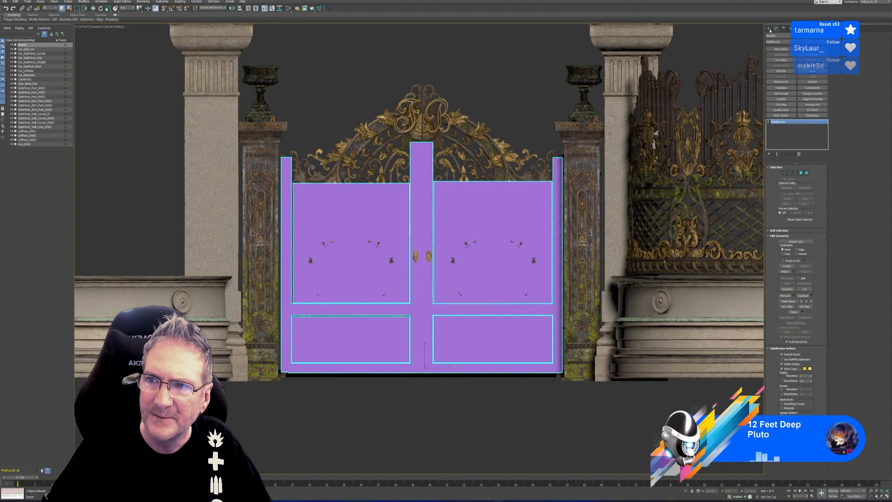
# Step: Create two Box stand-ins, one over the gate's narrow left post and a taller one over the adjoining stone pillar
pyautogui.click(769, 28)
pyautogui.click(781, 60)
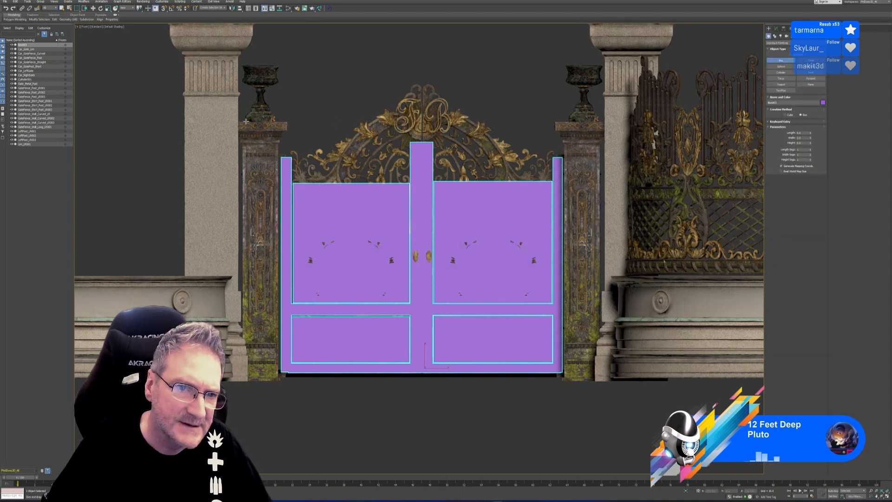
pyautogui.moveTo(242, 135); pyautogui.dragTo(279, 381)
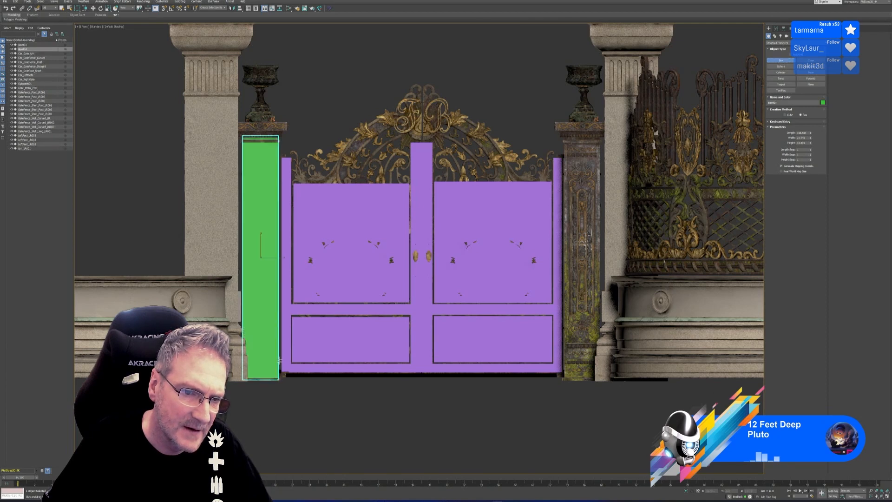
pyautogui.click(278, 370)
pyautogui.moveTo(209, 160); pyautogui.dragTo(220, 202, button='middle')
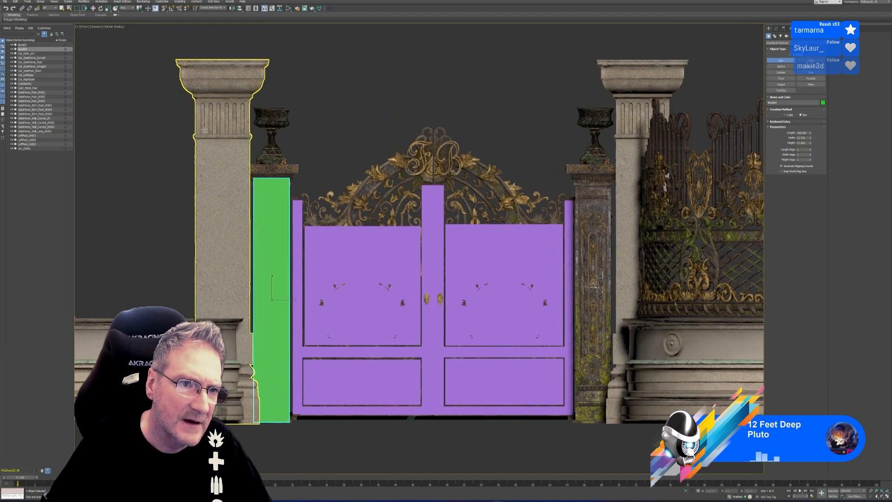
pyautogui.moveTo(193, 94); pyautogui.dragTo(251, 422)
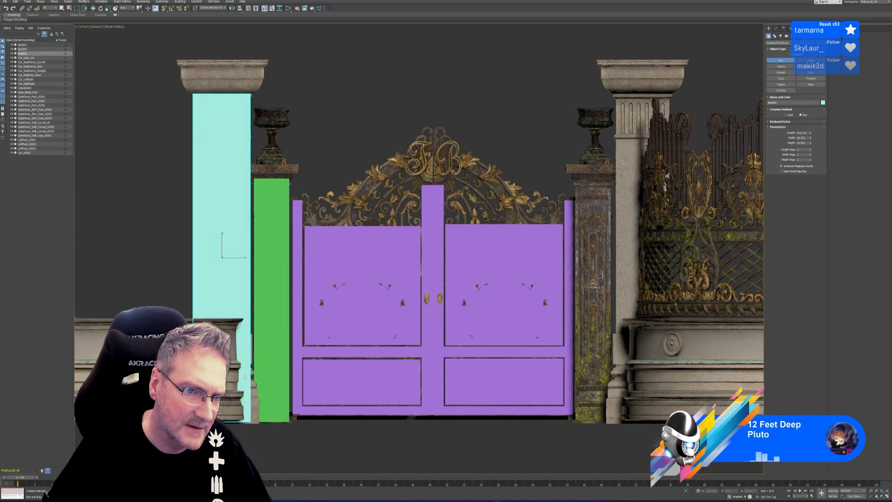
pyautogui.click(257, 356)
# Step: Copy both post boxes, mirror the copies on the X axis without cloning and align them with the gate's right-hand post and pillar
pyautogui.moveTo(494, 151); pyautogui.dragTo(396, 121, button='middle')
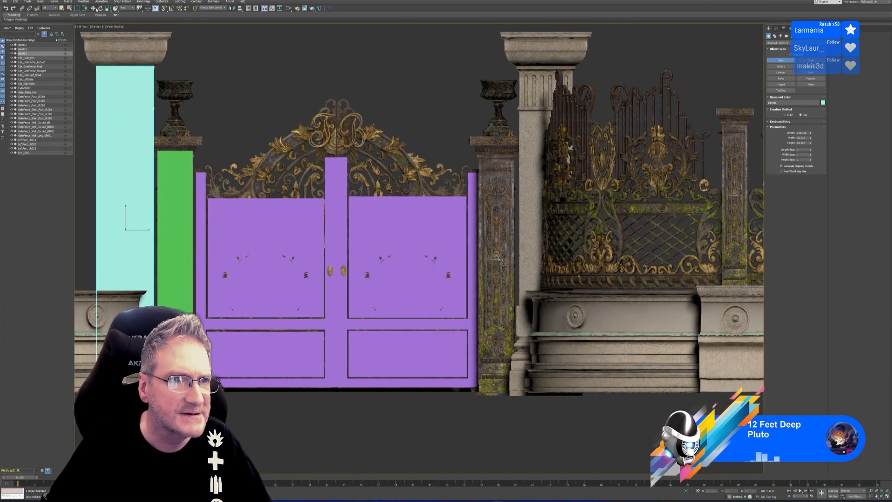
pyautogui.press('w')
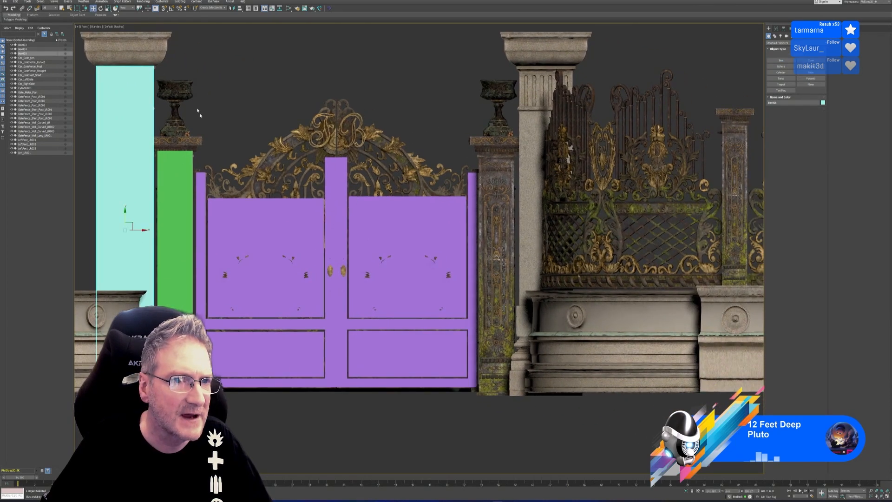
pyautogui.keyDown('ctrl'); pyautogui.click(184, 181); pyautogui.keyUp('ctrl')
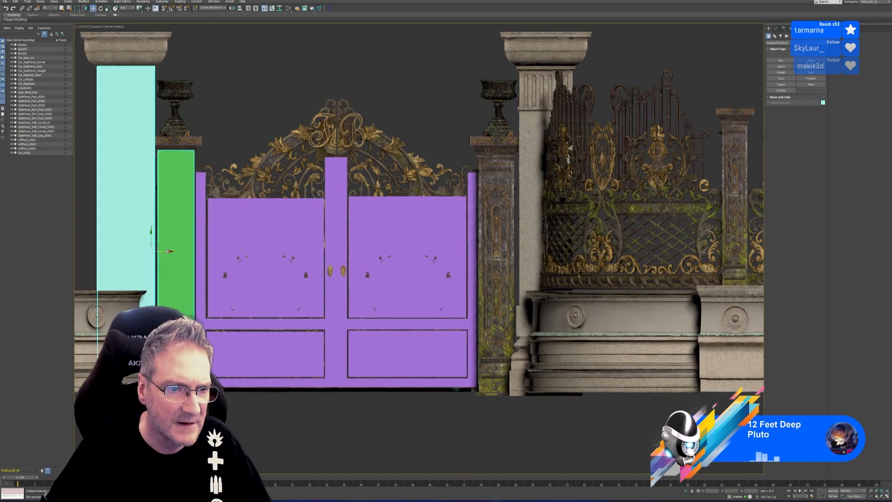
pyautogui.keyDown('shift'); pyautogui.moveTo(166, 261); pyautogui.dragTo(425, 261); pyautogui.keyUp('shift')
pyautogui.click(447, 271)
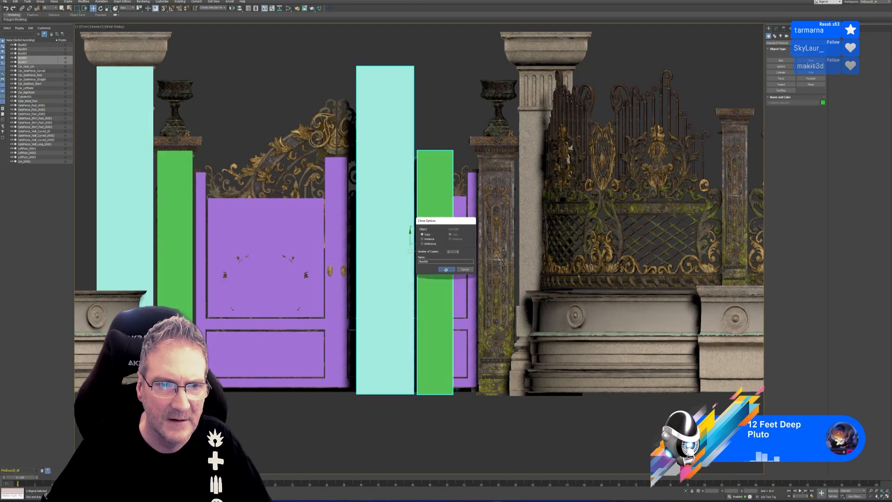
pyautogui.click(231, 7)
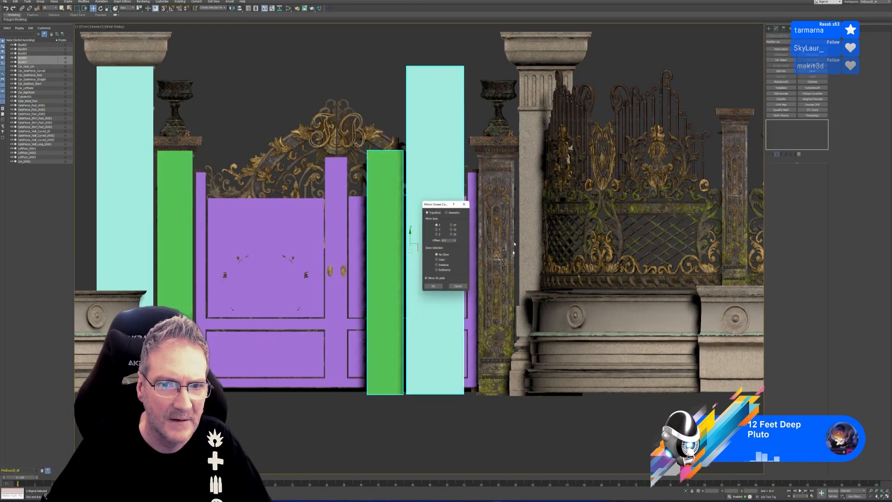
pyautogui.click(433, 286)
pyautogui.moveTo(427, 252); pyautogui.dragTo(538, 250)
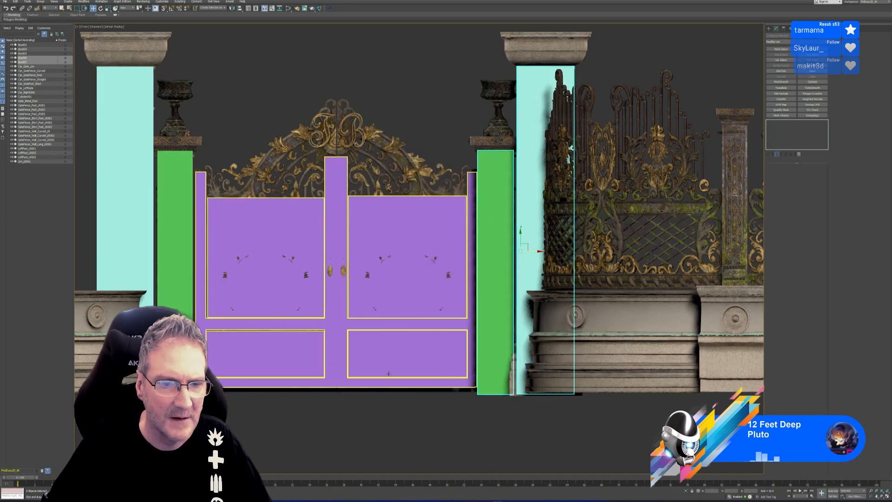
# Step: Check the post and pillar boxes from an angle, then reset to the Front view and restore the multi-viewport layout
pyautogui.scroll(-2, 376, 412)
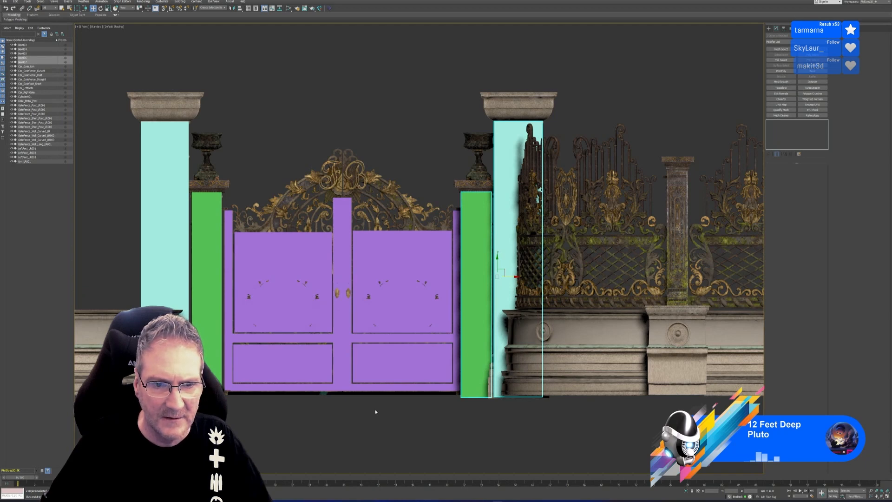
pyautogui.keyDown('alt'); pyautogui.moveTo(464, 422); pyautogui.dragTo(484, 421, button='middle'); pyautogui.keyUp('alt')
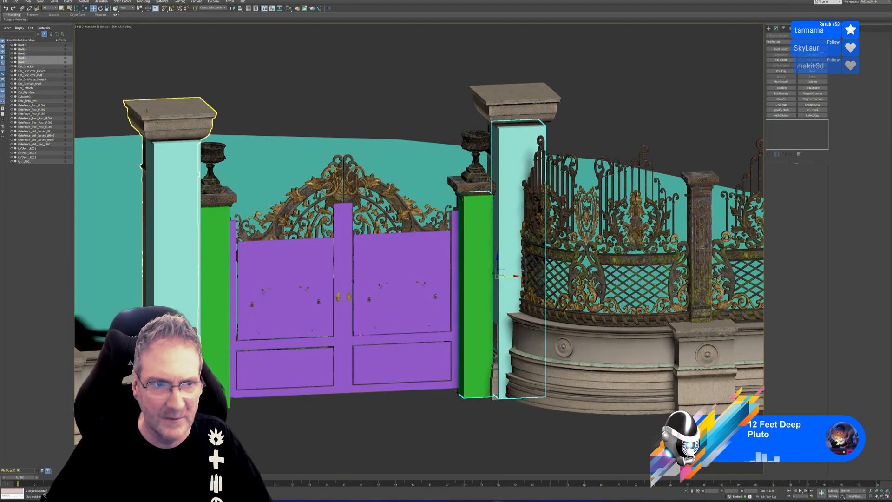
pyautogui.click(87, 27)
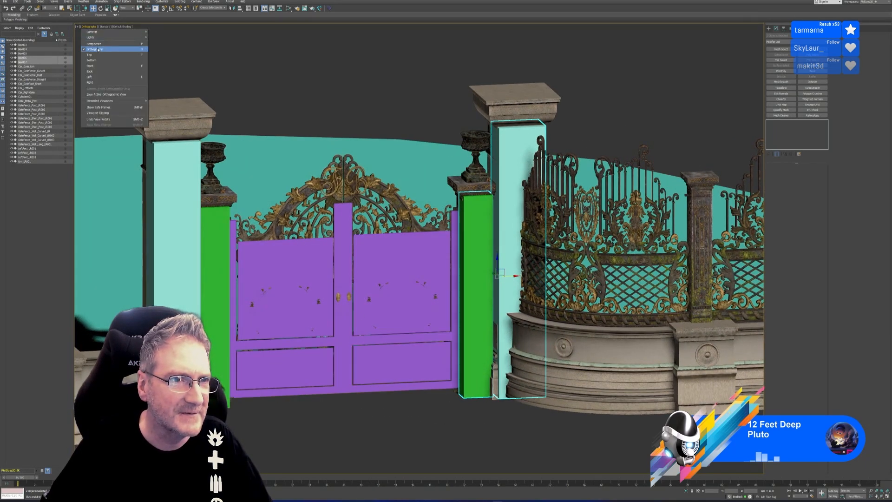
pyautogui.click(96, 66)
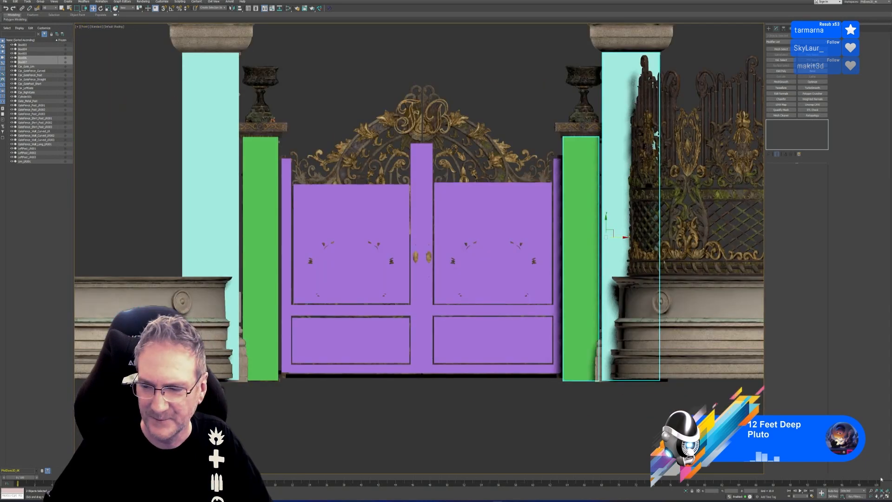
pyautogui.click(887, 498)
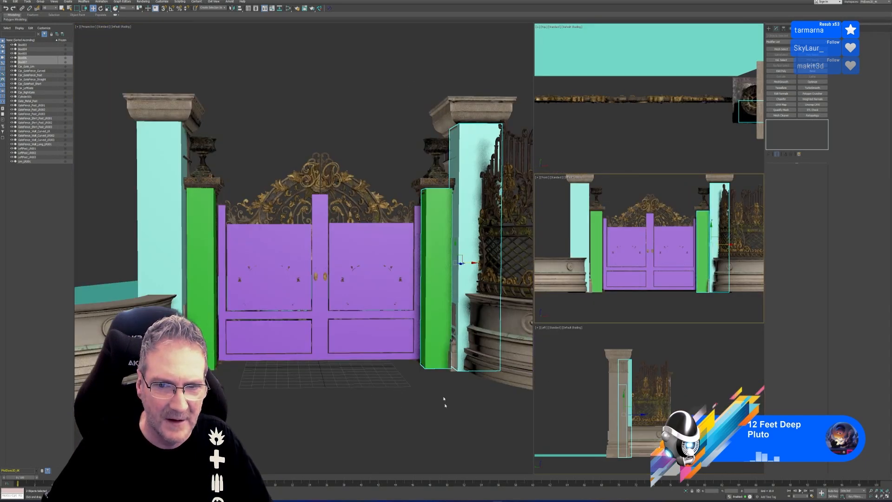
# Step: Attach the four post and pillar boxes to the gate stand-in so they form a single Editable Poly object
pyautogui.click(367, 425)
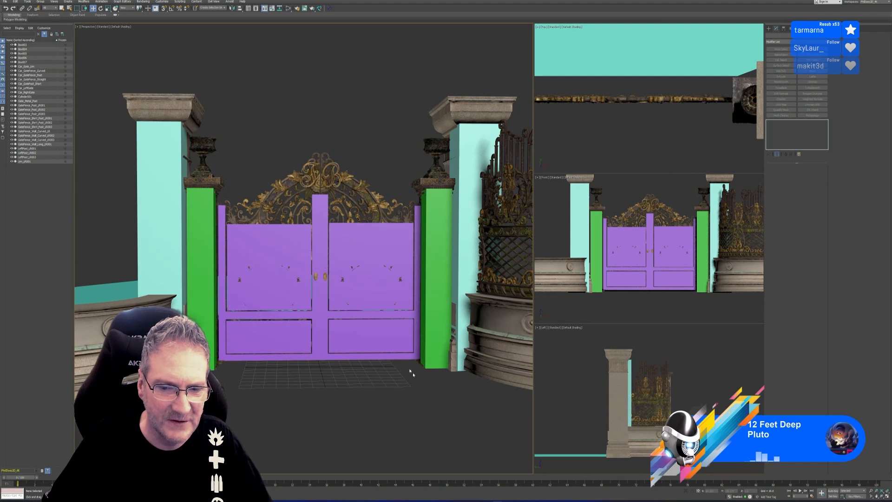
pyautogui.click(398, 345)
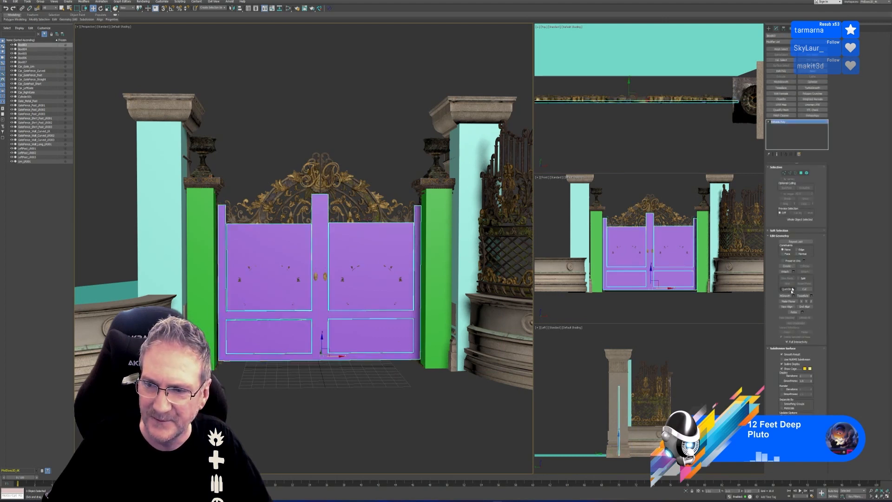
pyautogui.click(786, 272)
pyautogui.click(448, 254)
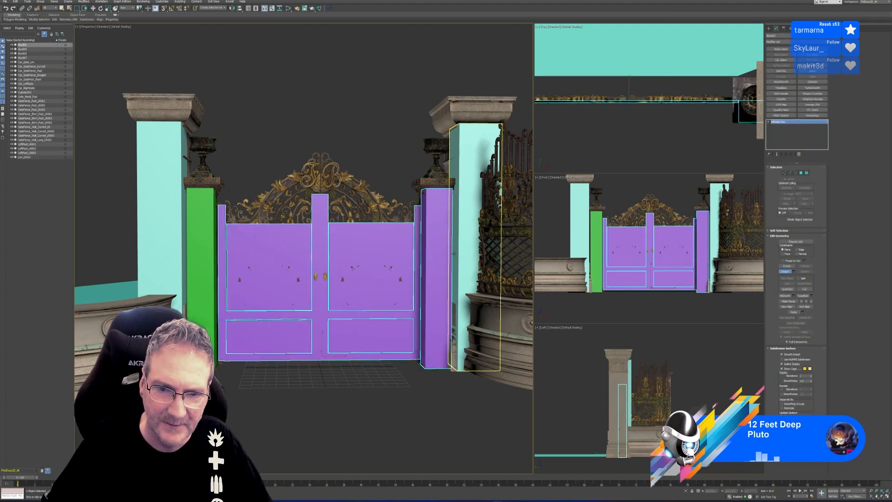
pyautogui.click(460, 246)
pyautogui.click(201, 251)
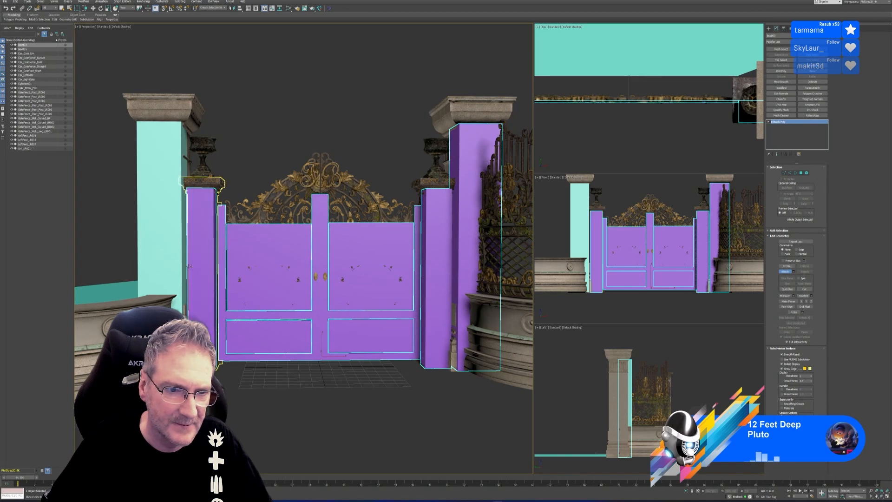
pyautogui.click(175, 260)
pyautogui.click(785, 273)
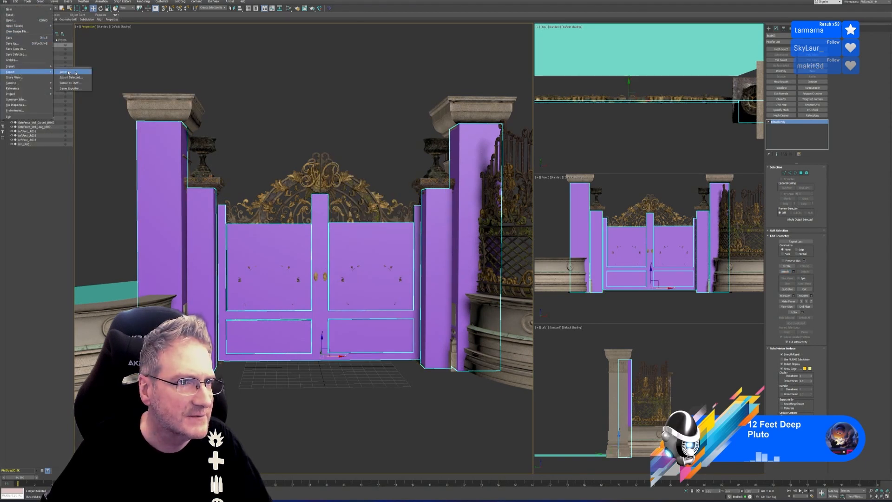
# Step: Export the selected combined stand-in over test.obj, switch to Ivy Generator and import test.obj there
pyautogui.click(78, 78)
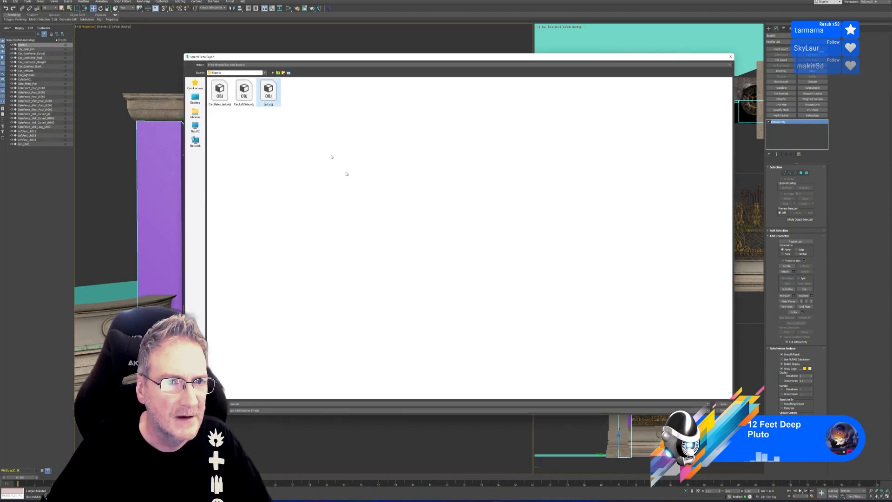
pyautogui.press('Return')
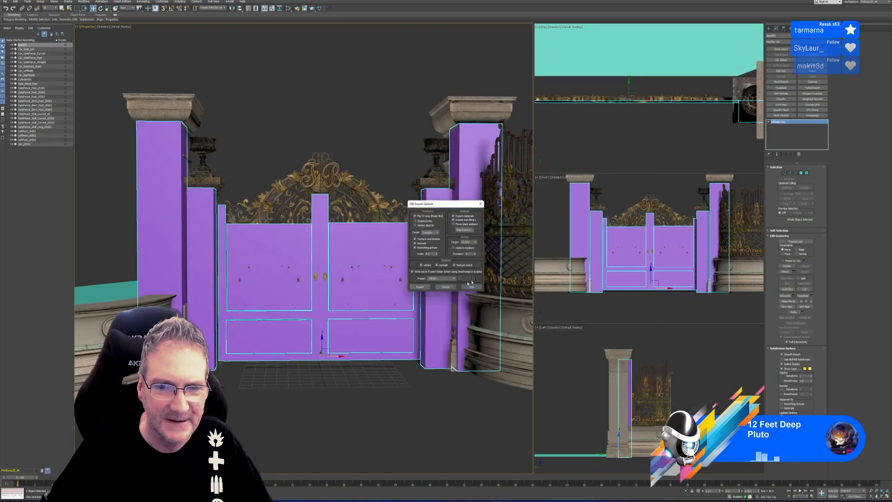
pyautogui.click(420, 288)
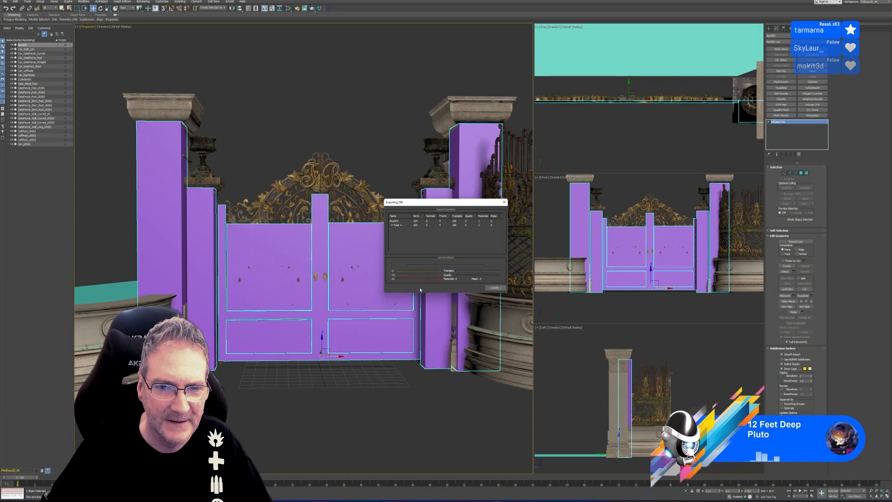
pyautogui.click(495, 288)
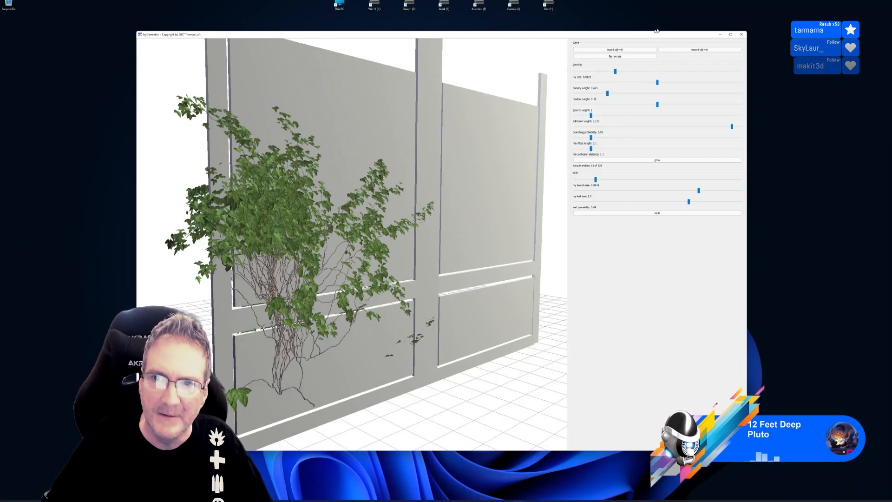
pyautogui.click(614, 49)
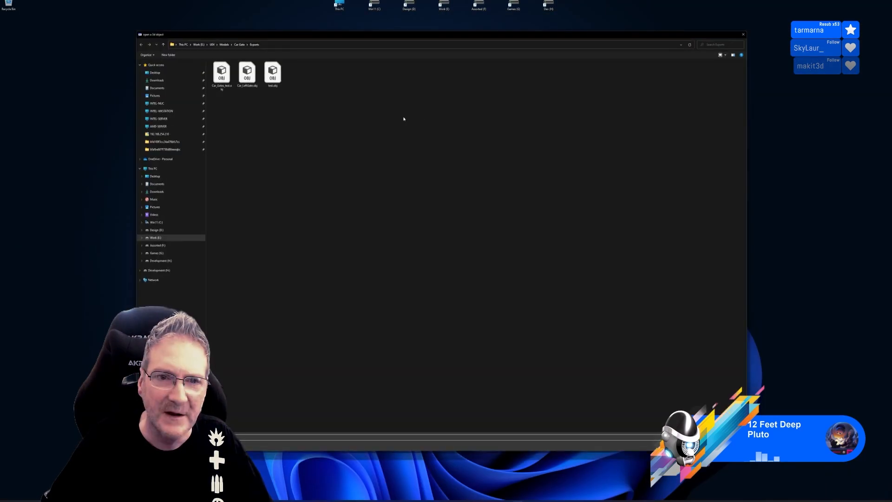
pyautogui.doubleClick(273, 75)
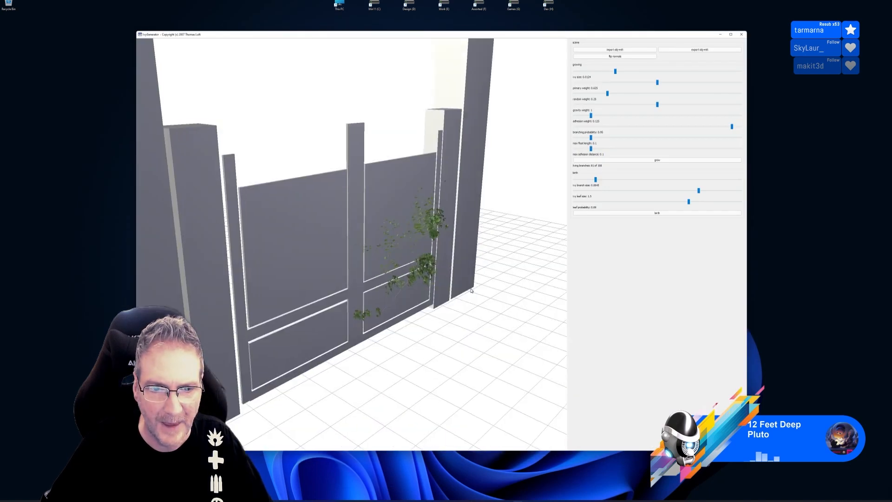
# Step: Plant a new ivy root at the base of the gate's left panel, grow its branches and generate the leaves
pyautogui.moveTo(473, 293); pyautogui.dragTo(171, 297)
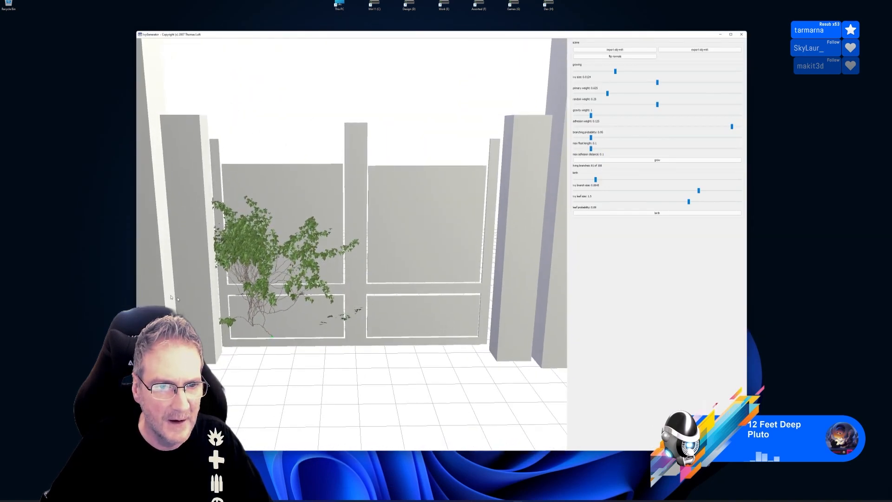
pyautogui.moveTo(210, 255); pyautogui.dragTo(143, 265, button='right')
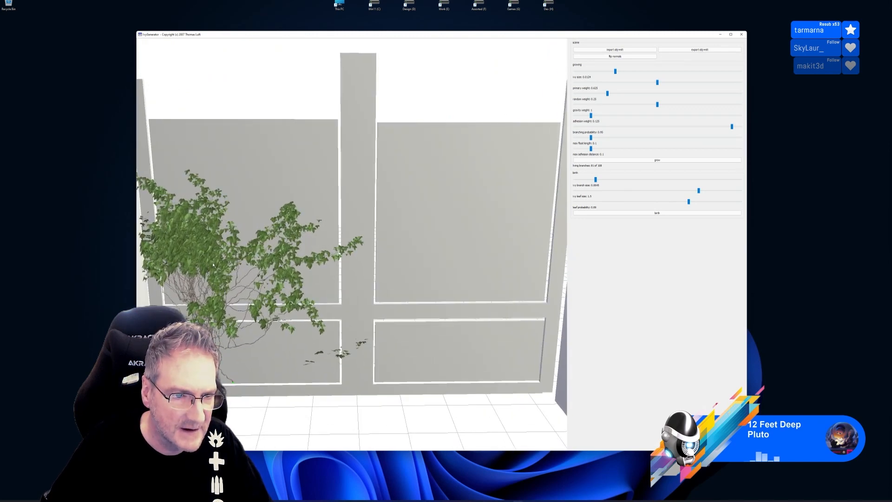
pyautogui.moveTo(230, 262)
pyautogui.mouseDown()
pyautogui.moveTo(250, 260)
pyautogui.moveTo(218, 256)
pyautogui.mouseUp()
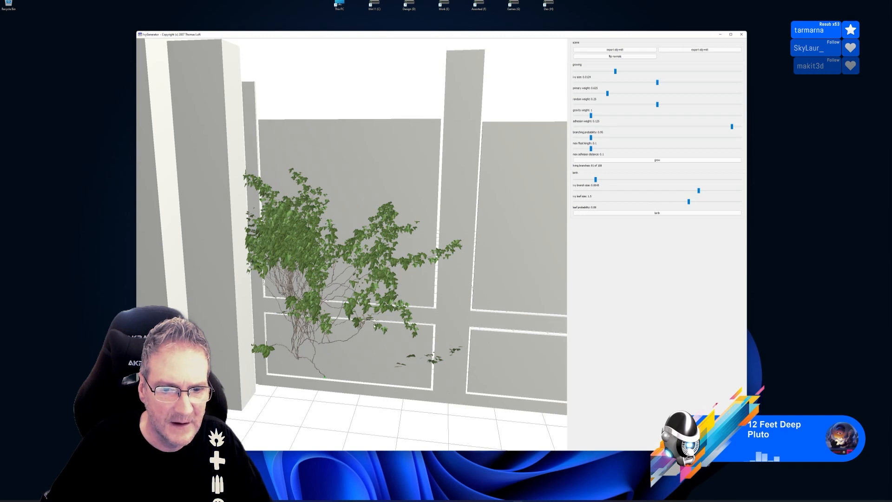
pyautogui.doubleClick(330, 380)
pyautogui.click(657, 159)
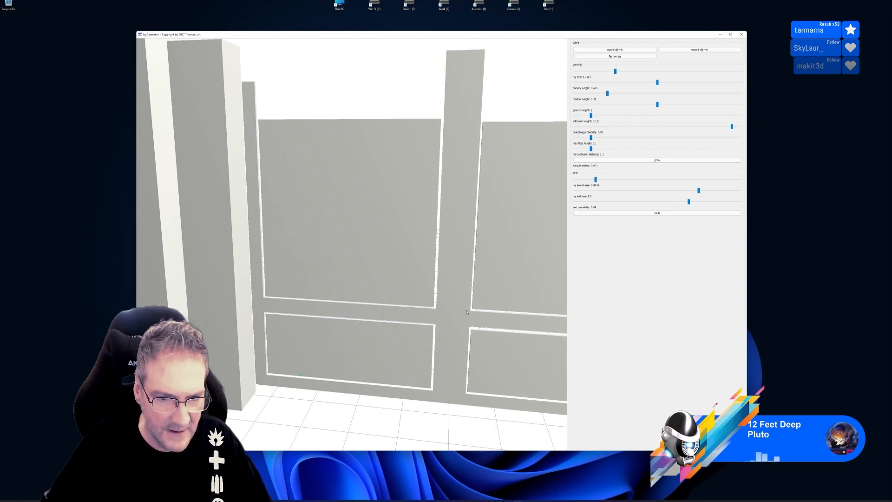
pyautogui.moveTo(467, 312); pyautogui.dragTo(525, 292)
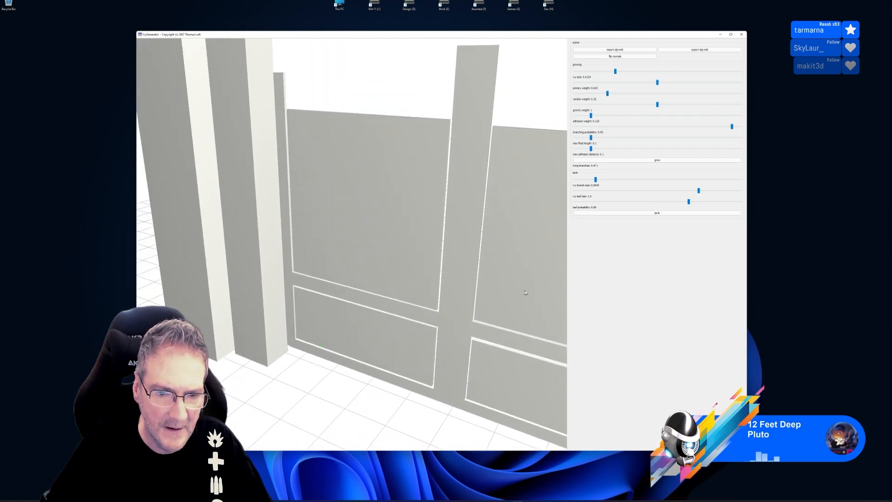
pyautogui.click(668, 160)
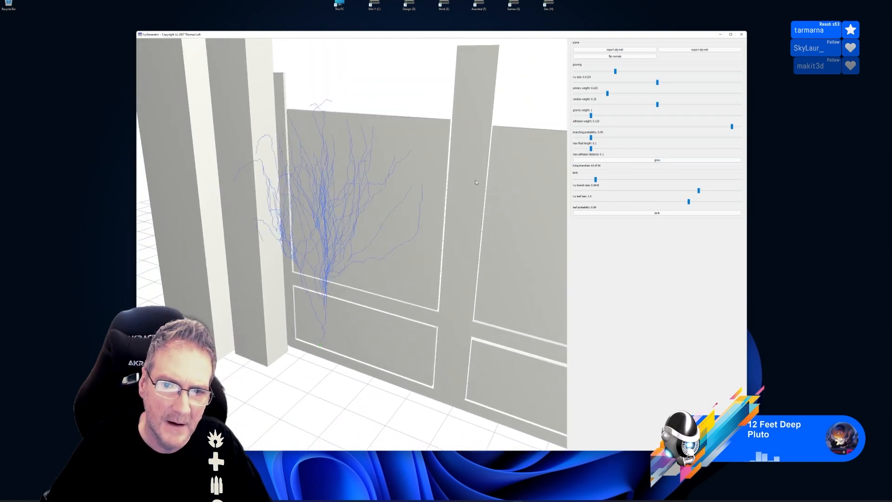
pyautogui.click(646, 213)
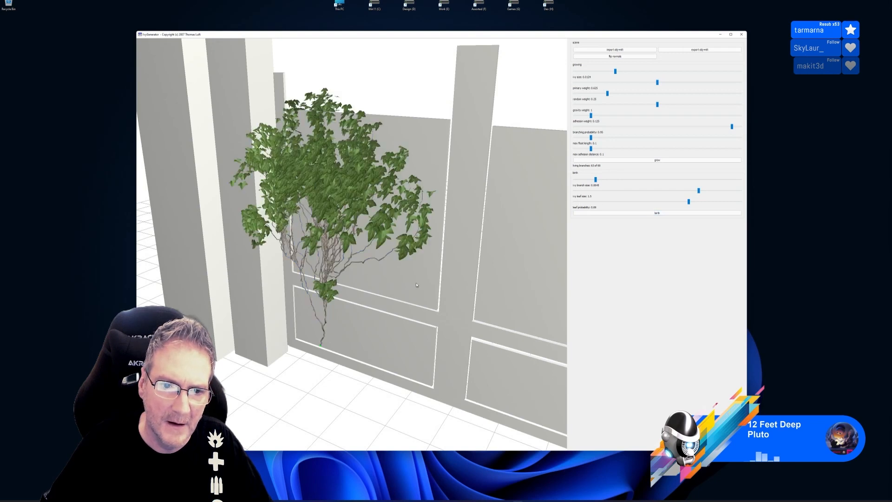
# Step: Reduce the ivy size slightly and the ivy leaf size to about 1.38, regenerating the ivy foliage after each change
pyautogui.moveTo(417, 285); pyautogui.dragTo(363, 311)
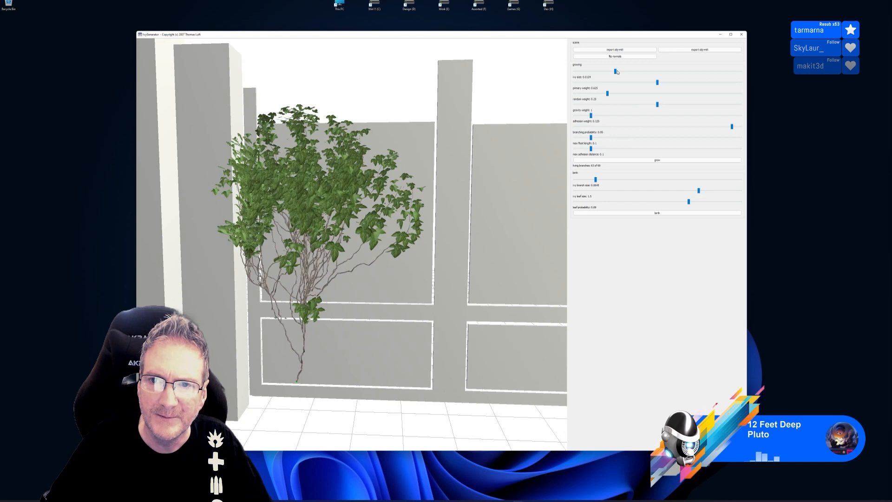
pyautogui.moveTo(616, 72); pyautogui.dragTo(616, 71)
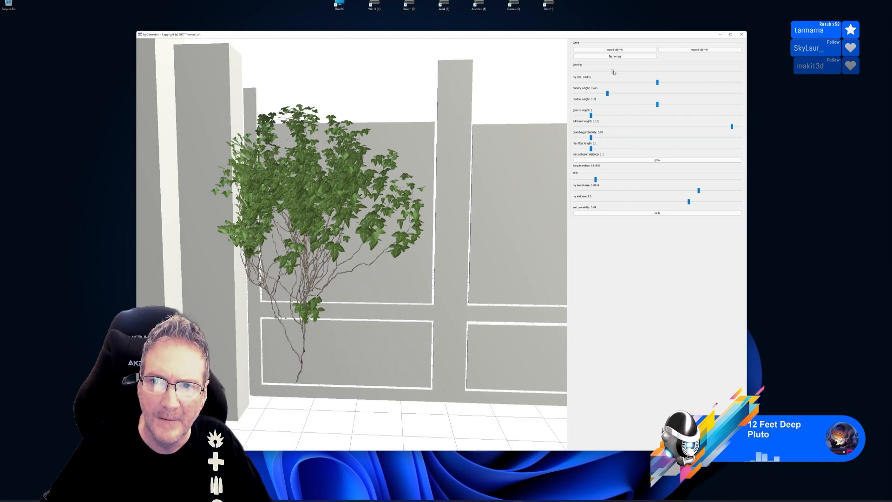
pyautogui.click(660, 215)
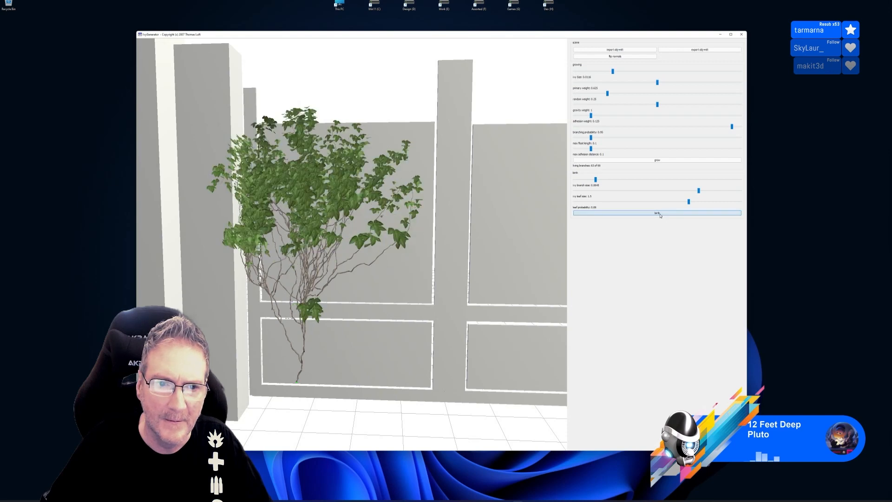
pyautogui.moveTo(507, 163); pyautogui.dragTo(431, 180)
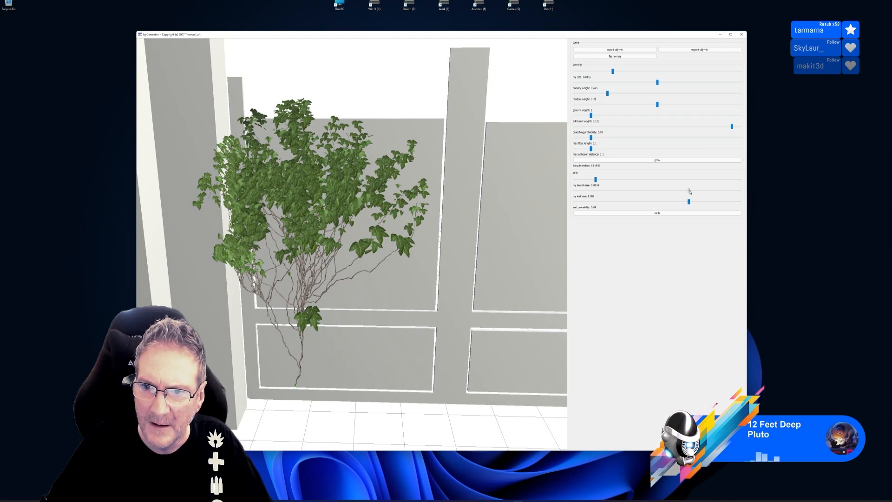
pyautogui.click(660, 213)
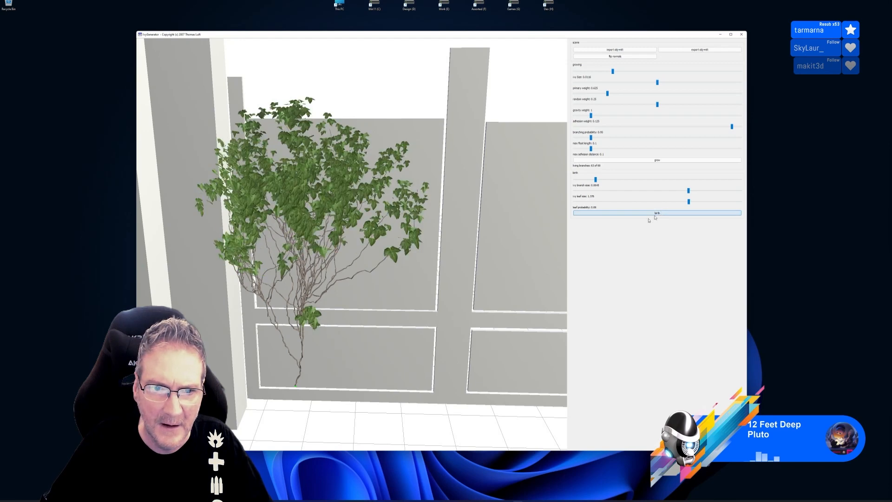
# Step: Examine the ivy from behind and above to see how it passes through the gate and onto the neighbouring post, briefly revisiting 3ds Max
pyautogui.keyDown('alt'); pyautogui.moveTo(493, 219); pyautogui.dragTo(355, 266); pyautogui.keyUp('alt')
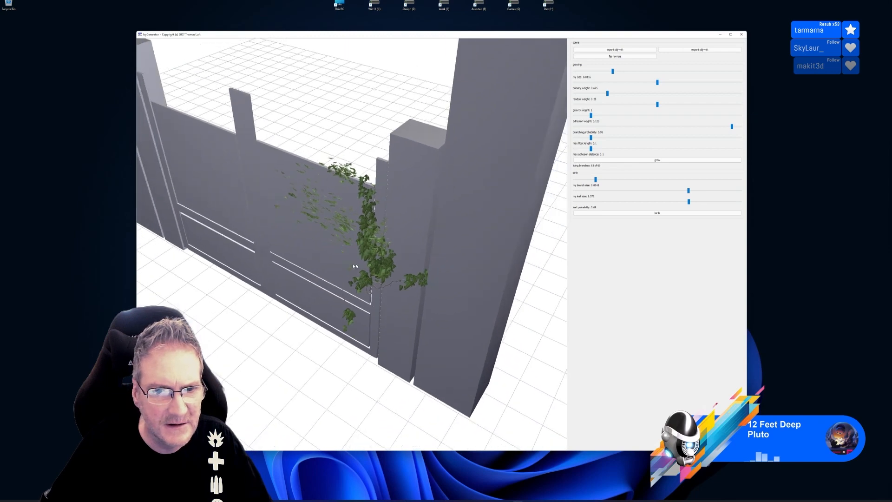
pyautogui.keyDown('alt'); pyautogui.moveTo(355, 266); pyautogui.dragTo(255, 285, button='right'); pyautogui.keyUp('alt')
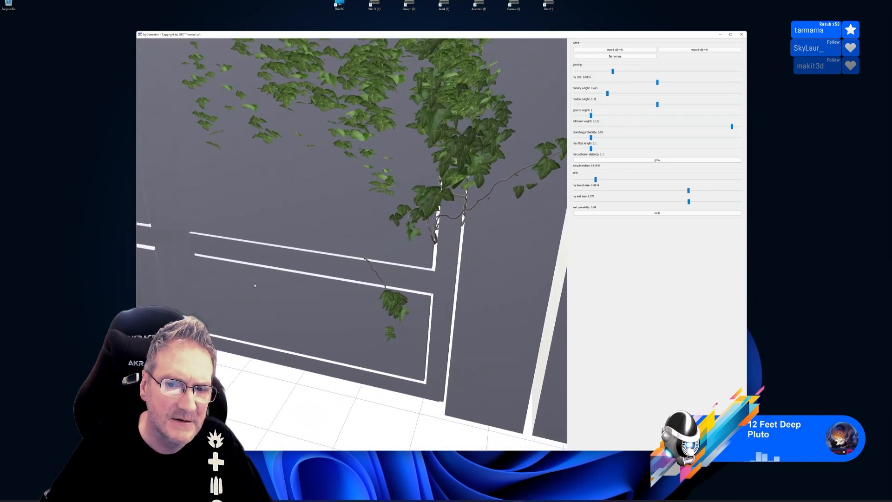
pyautogui.keyDown('alt'); pyautogui.moveTo(255, 285); pyautogui.dragTo(314, 278); pyautogui.keyUp('alt')
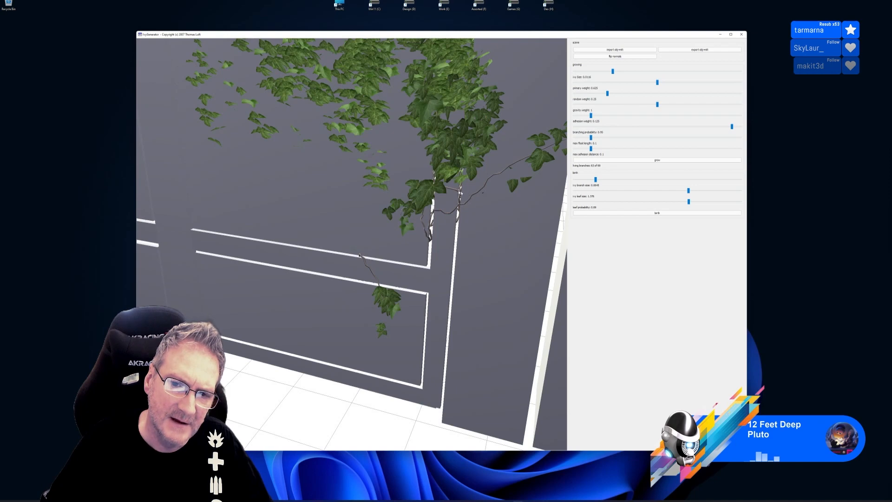
pyautogui.keyDown('alt'); pyautogui.moveTo(364, 239); pyautogui.dragTo(334, 157); pyautogui.keyUp('alt')
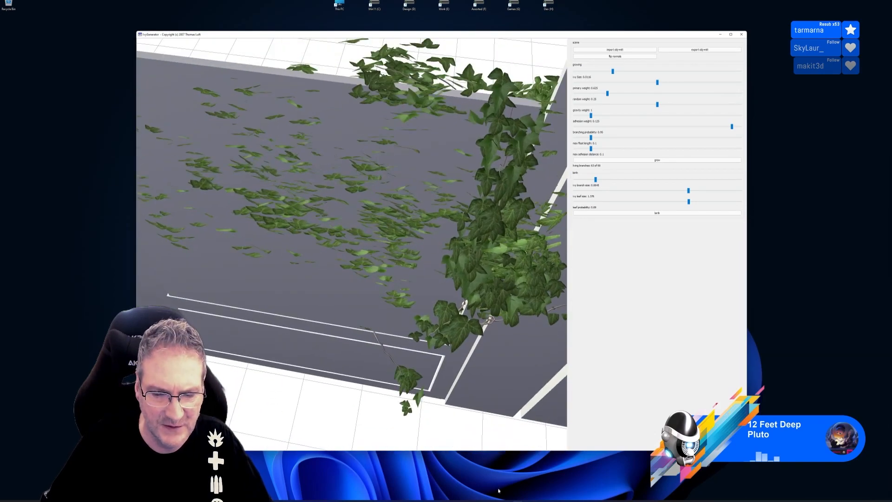
pyautogui.hotkey('alt', 'Tab')
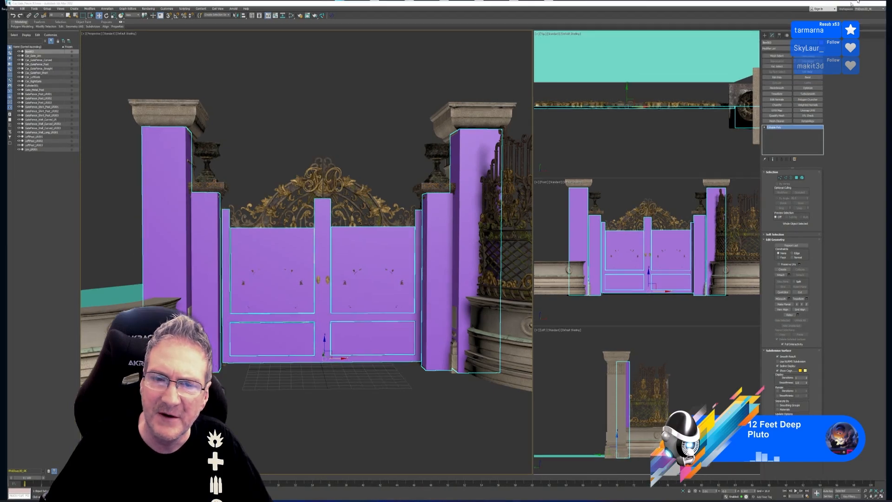
pyautogui.hotkey('alt', 'Tab')
pyautogui.moveTo(394, 218); pyautogui.dragTo(332, 156)
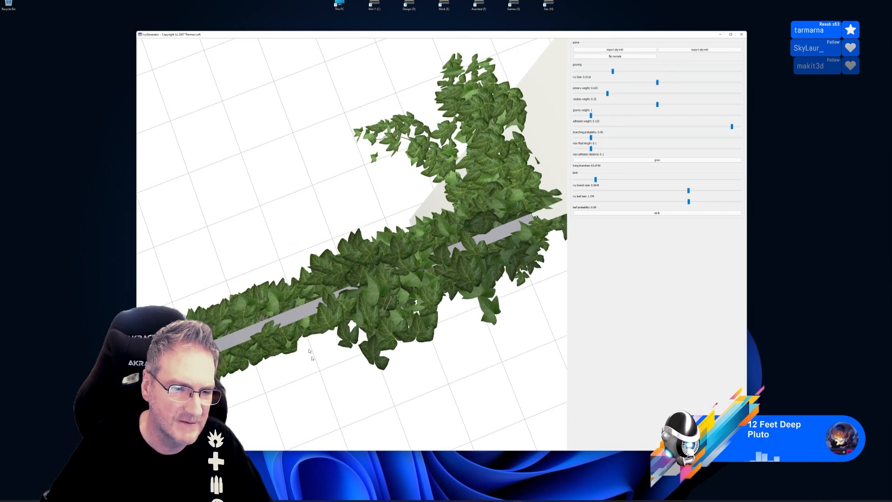
# Step: Plant a new ivy root low on the front of the gate and grow its branches
pyautogui.moveTo(321, 370); pyautogui.dragTo(402, 376)
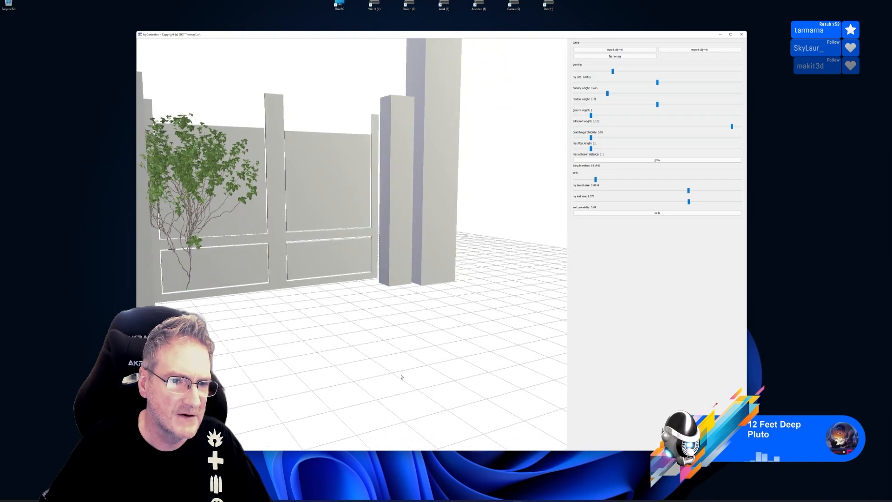
pyautogui.doubleClick(365, 272)
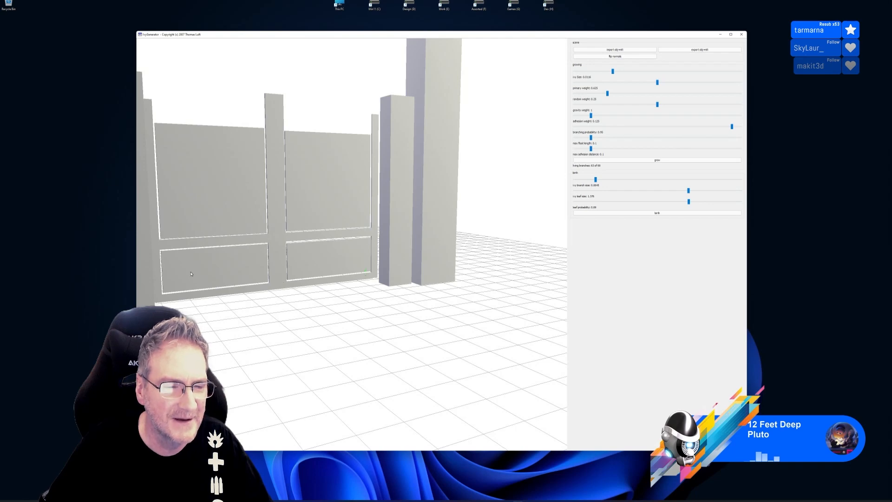
pyautogui.moveTo(271, 288); pyautogui.dragTo(190, 276)
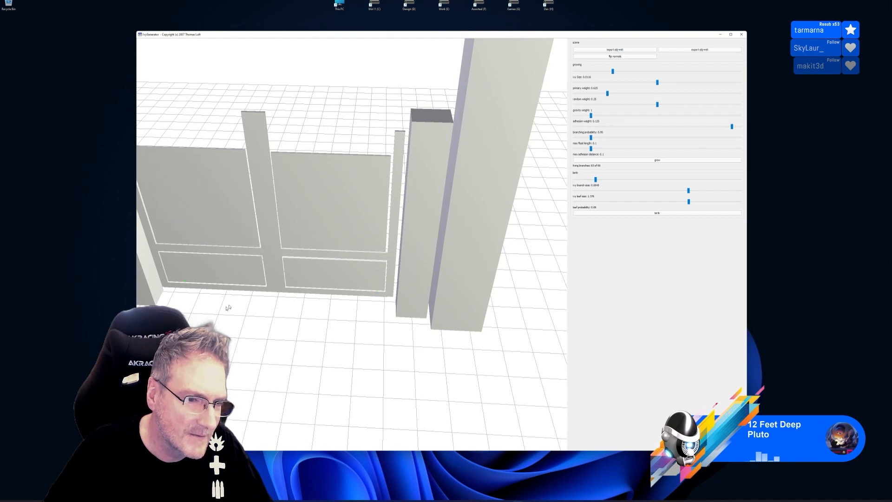
pyautogui.moveTo(227, 308); pyautogui.dragTo(187, 312)
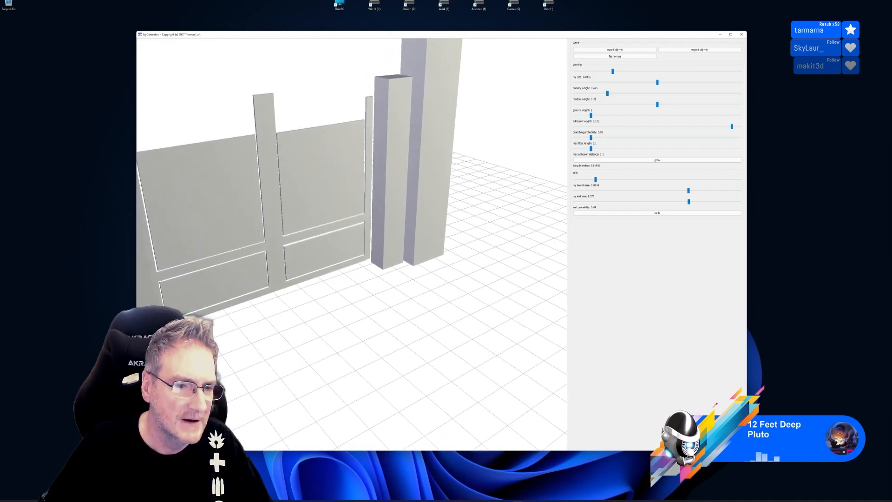
pyautogui.click(658, 161)
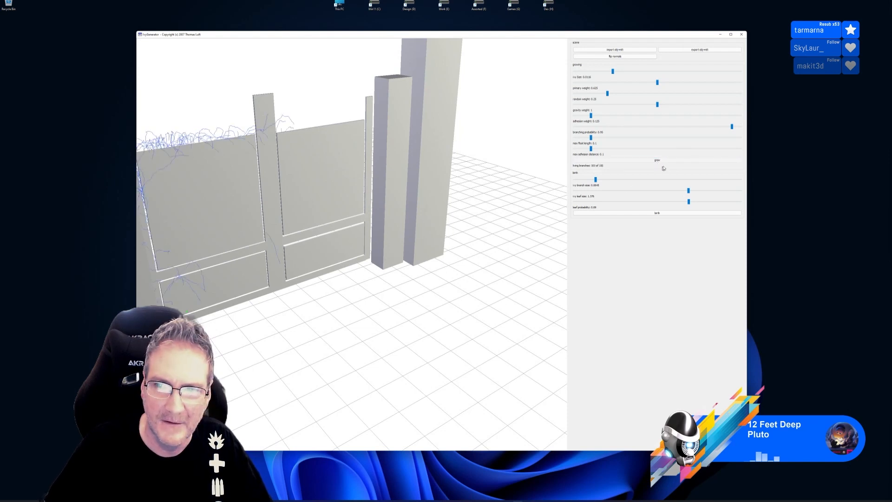
# Step: Replace the ivy with a new root below the gate's left panel, grow its branches and generate the leaves
pyautogui.moveTo(308, 279); pyautogui.dragTo(230, 343)
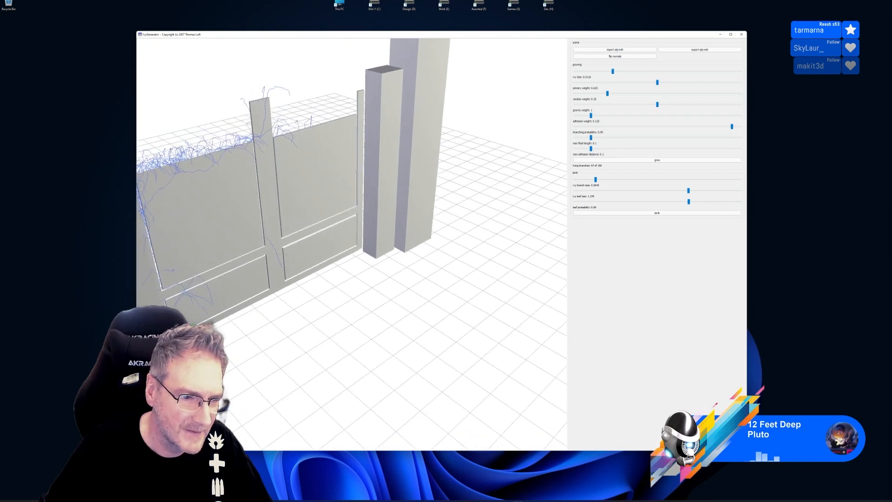
pyautogui.doubleClick(268, 145)
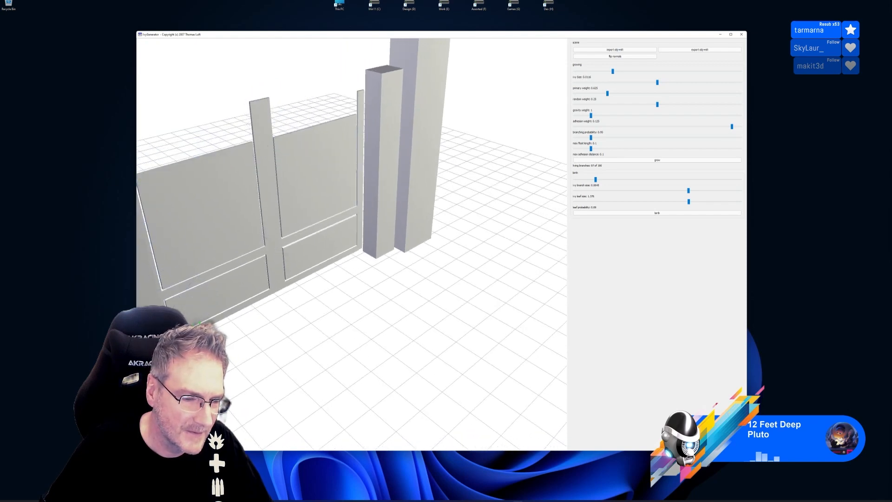
pyautogui.moveTo(268, 148); pyautogui.dragTo(291, 165)
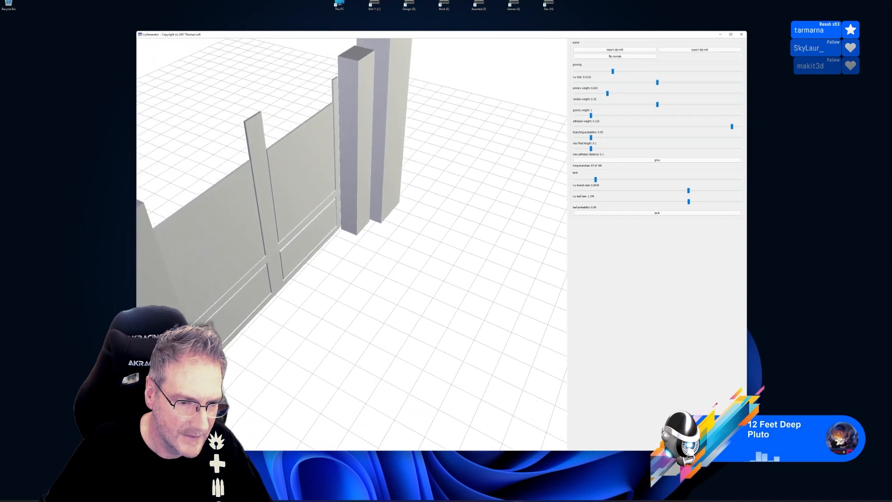
pyautogui.moveTo(192, 326); pyautogui.dragTo(210, 324)
pyautogui.click(660, 162)
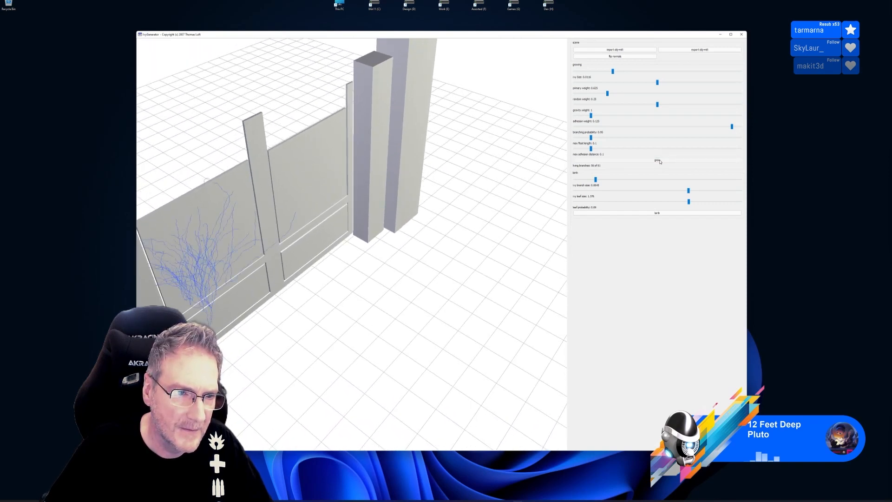
pyautogui.click(660, 162)
pyautogui.click(658, 213)
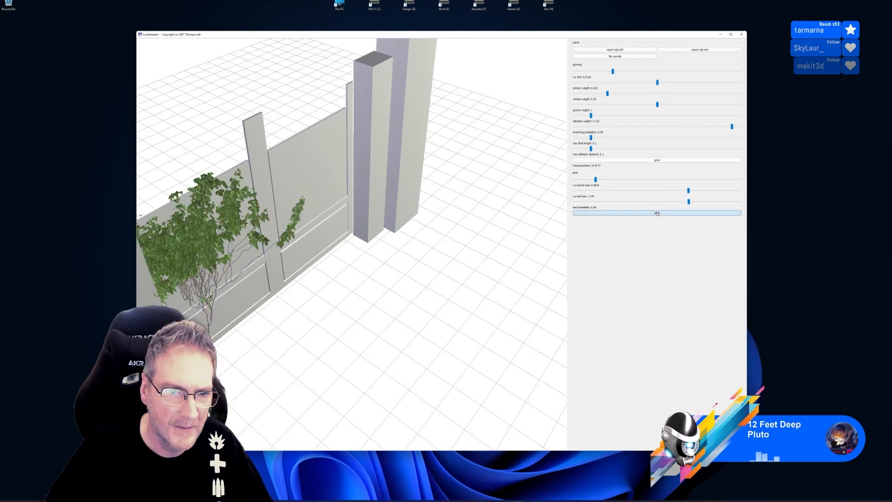
# Step: Replant the ivy at the left panel's base, near its outer corner, then grow the branches and generate the leaves
pyautogui.moveTo(366, 283); pyautogui.dragTo(327, 262)
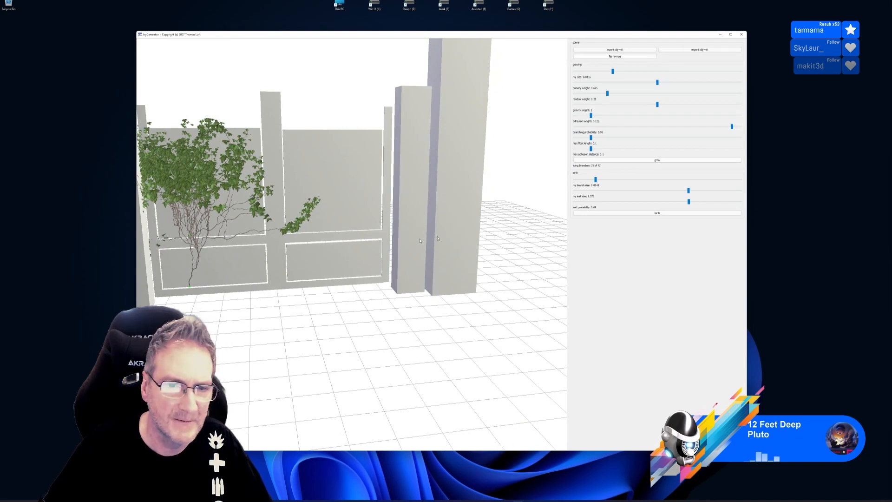
pyautogui.doubleClick(184, 288)
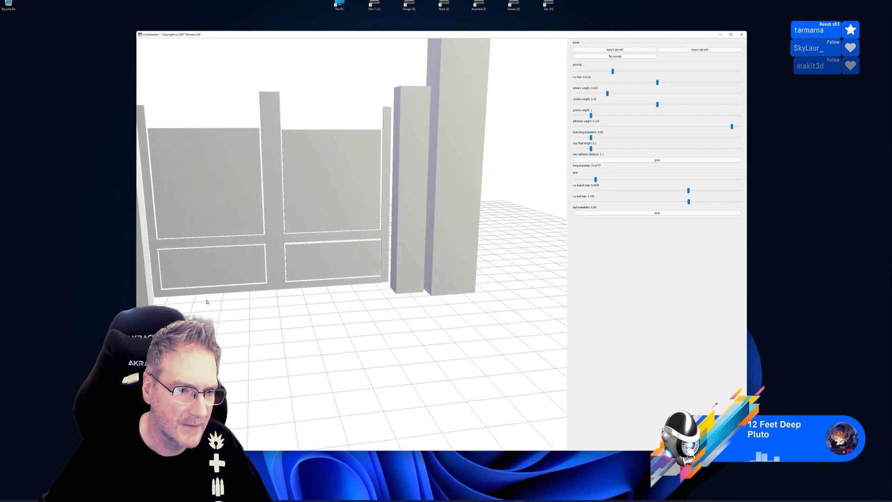
pyautogui.moveTo(207, 301); pyautogui.dragTo(205, 282)
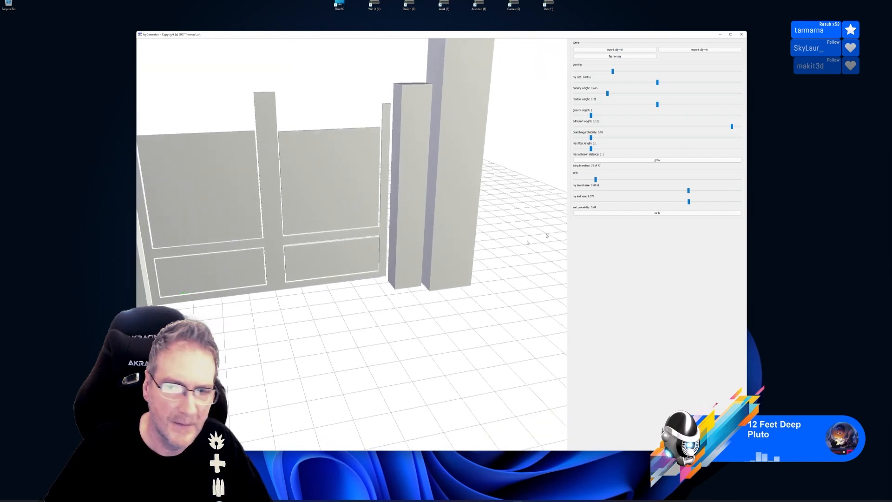
pyautogui.click(659, 160)
pyautogui.click(659, 160)
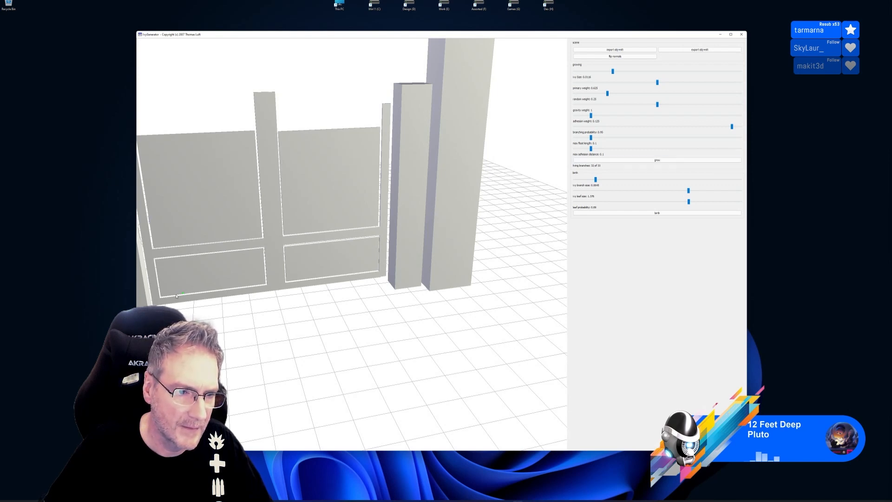
pyautogui.moveTo(176, 296); pyautogui.dragTo(175, 295, button='middle')
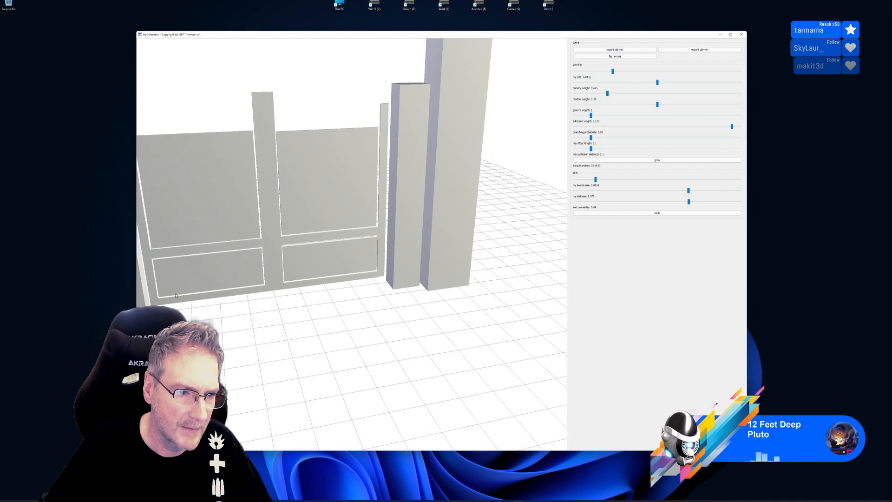
pyautogui.moveTo(175, 295); pyautogui.dragTo(251, 287)
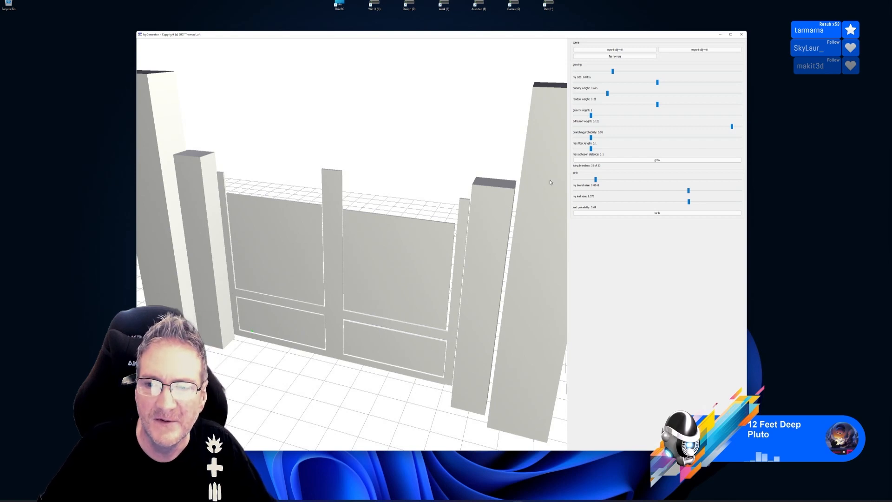
pyautogui.click(657, 160)
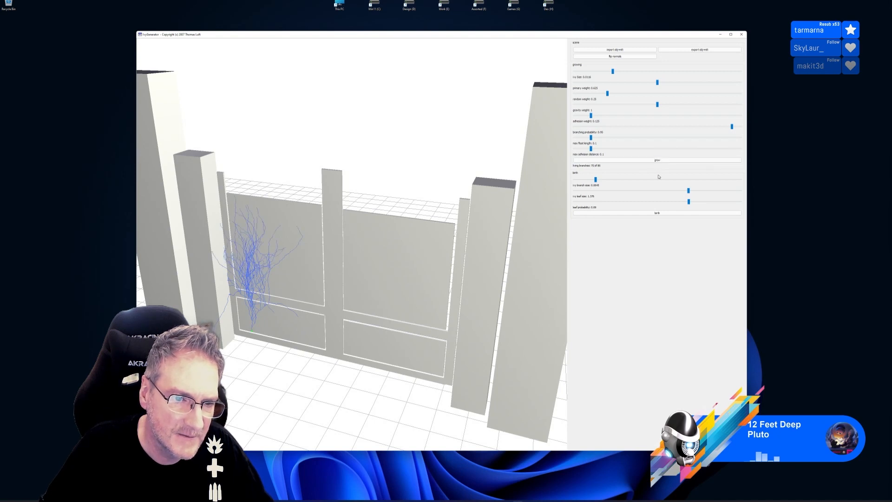
pyautogui.click(653, 213)
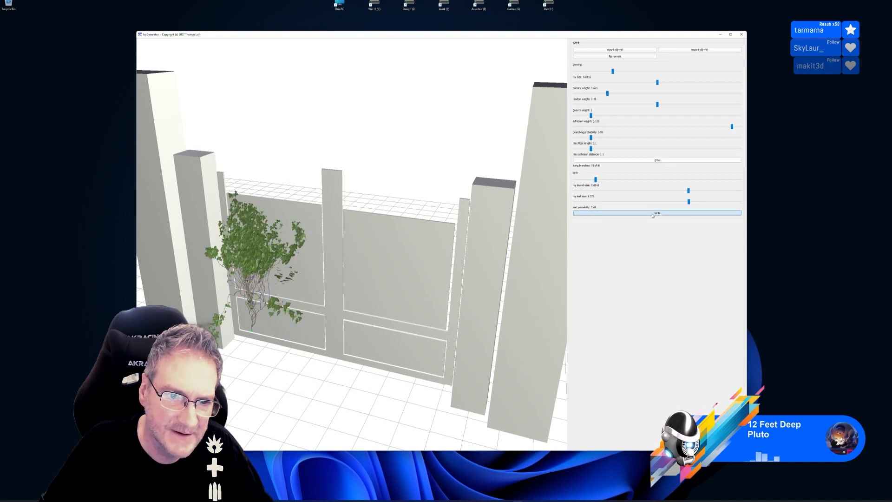
# Step: Check the ivy from behind, replant its root near the middle of the left panel's base, and regrow it with leaves
pyautogui.moveTo(390, 276); pyautogui.dragTo(245, 257)
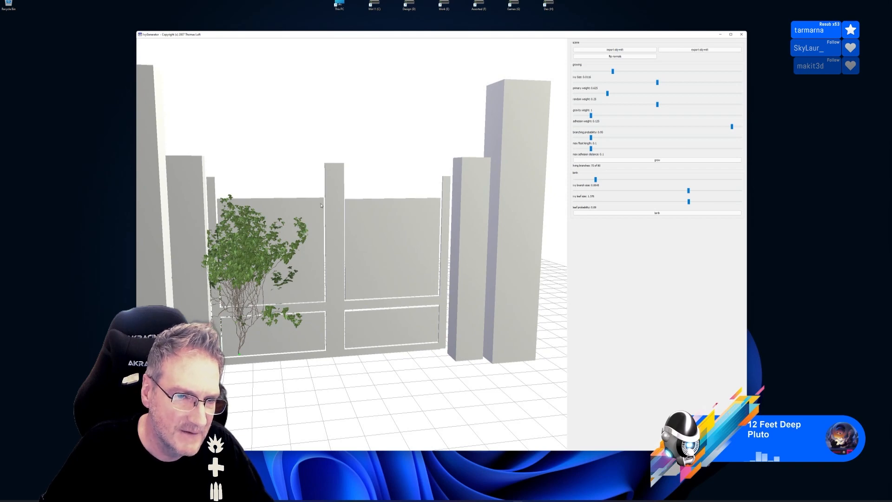
pyautogui.moveTo(245, 257); pyautogui.dragTo(1, 313)
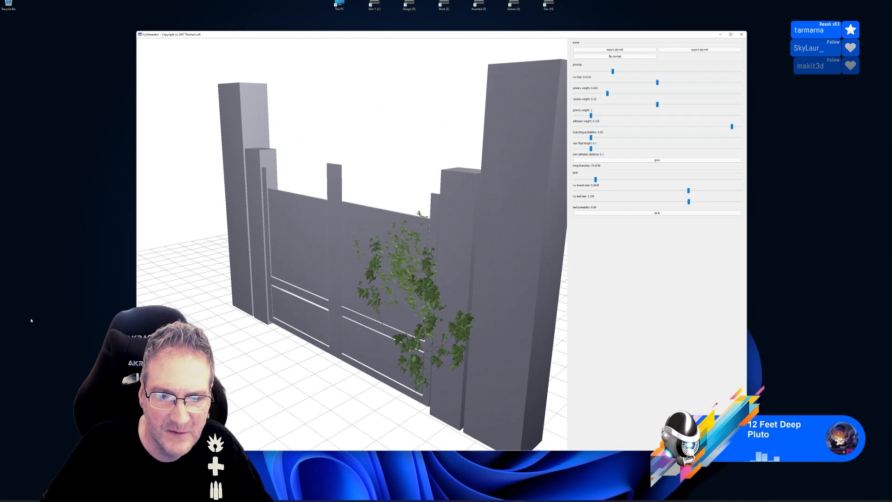
pyautogui.moveTo(366, 338); pyautogui.dragTo(346, 352)
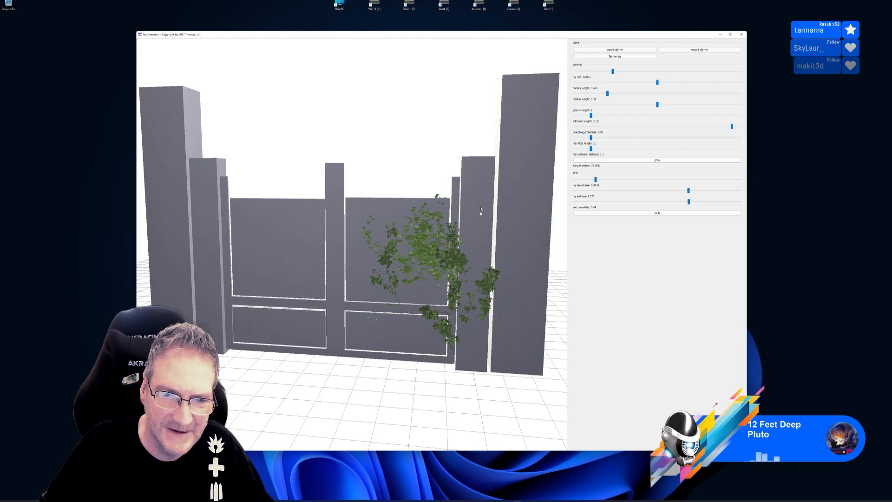
pyautogui.moveTo(467, 264)
pyautogui.mouseDown()
pyautogui.moveTo(510, 277)
pyautogui.moveTo(461, 270)
pyautogui.mouseUp()
pyautogui.moveTo(471, 336); pyautogui.dragTo(296, 354)
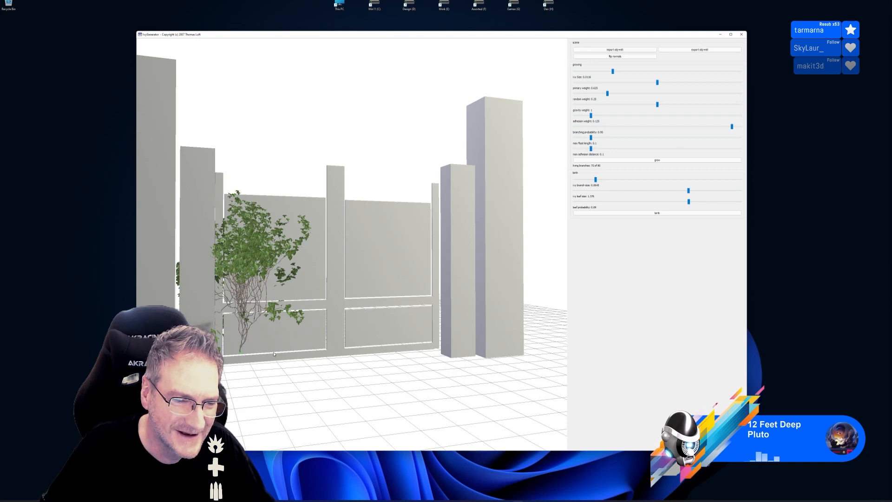
pyautogui.keyDown('alt'); pyautogui.moveTo(273, 353); pyautogui.dragTo(274, 366); pyautogui.keyUp('alt')
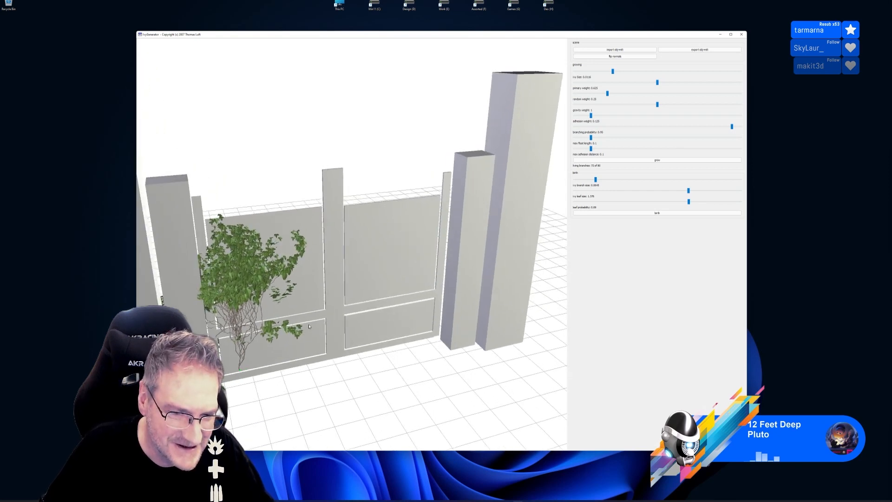
pyautogui.doubleClick(273, 364)
pyautogui.keyDown('alt'); pyautogui.moveTo(283, 372); pyautogui.dragTo(367, 379); pyautogui.keyUp('alt')
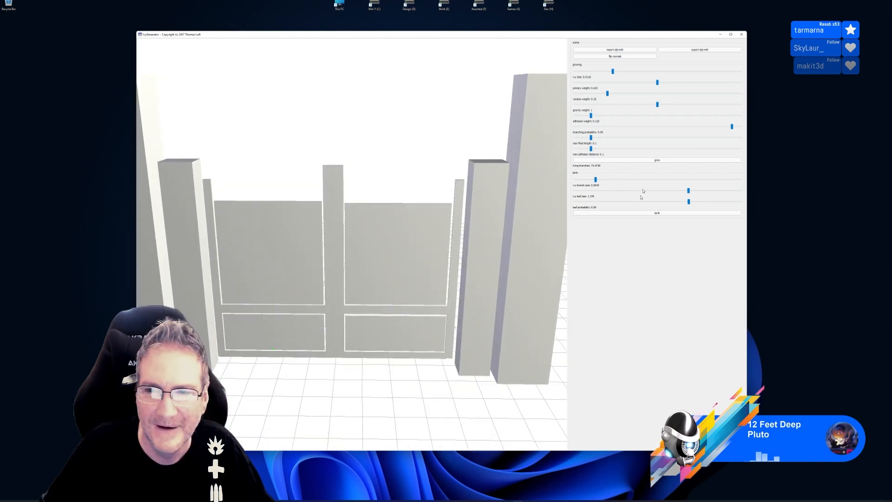
pyautogui.click(656, 161)
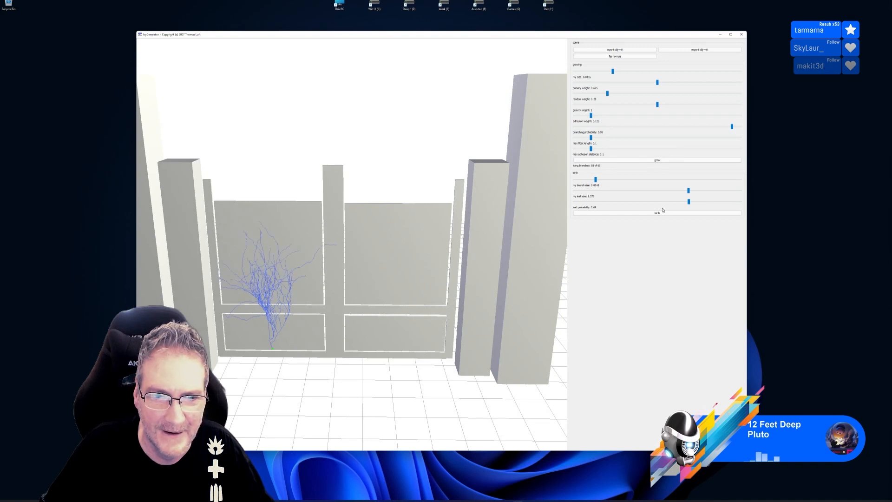
pyautogui.click(629, 213)
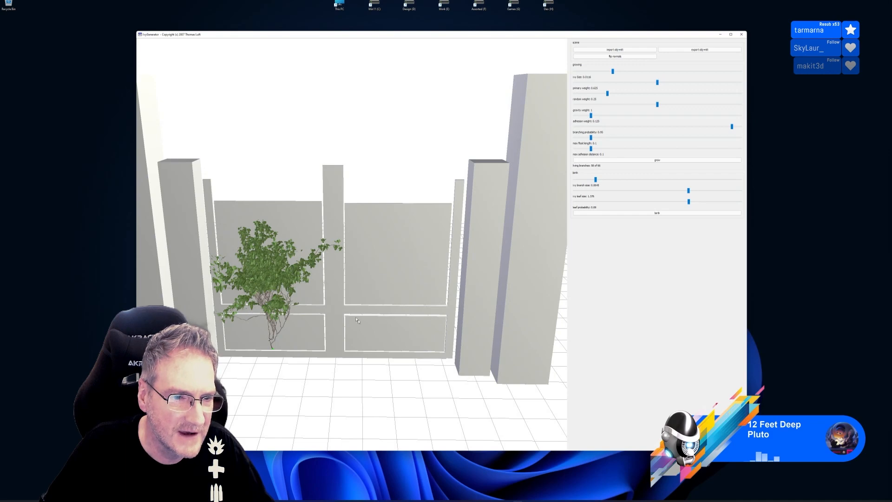
# Step: Examine the regrown ivy from behind the gate and close up at the front, inspecting its leaves, stems and fit against the panel
pyautogui.keyDown('alt'); pyautogui.moveTo(331, 349); pyautogui.dragTo(393, 353); pyautogui.keyUp('alt')
pyautogui.keyDown('alt'); pyautogui.moveTo(453, 371); pyautogui.dragTo(436, 250); pyautogui.keyUp('alt')
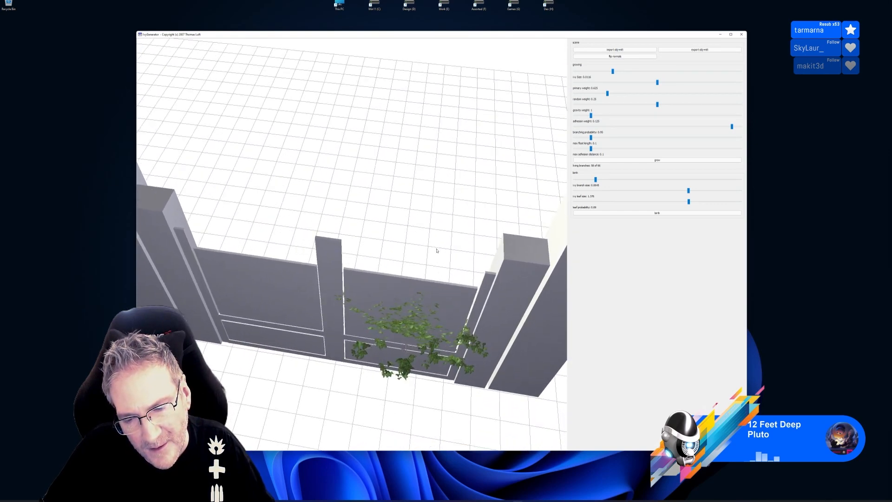
pyautogui.moveTo(442, 251); pyautogui.dragTo(356, 321)
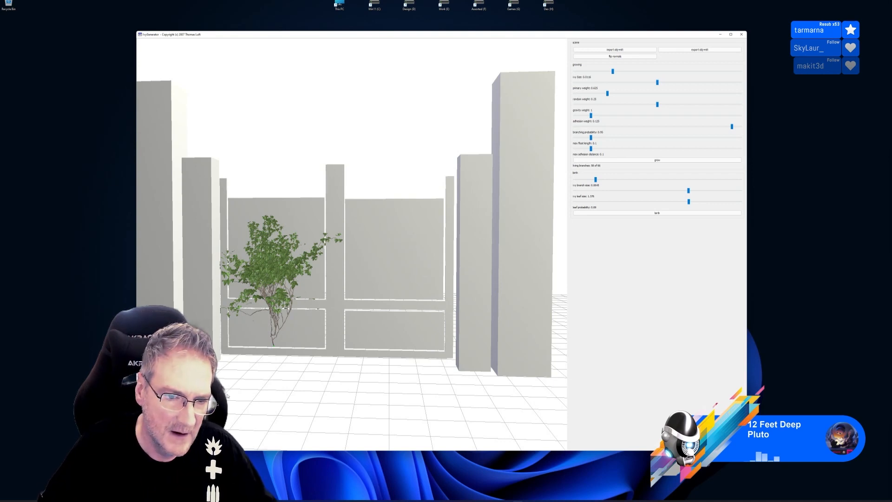
pyautogui.moveTo(259, 325); pyautogui.dragTo(225, 414, button='right')
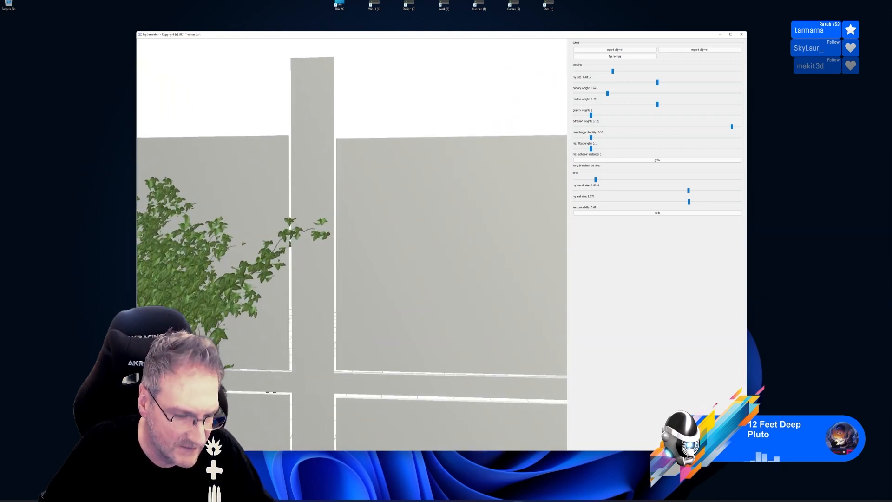
pyautogui.moveTo(229, 388); pyautogui.dragTo(240, 409)
pyautogui.moveTo(240, 410); pyautogui.dragTo(226, 471, button='right')
pyautogui.moveTo(227, 418); pyautogui.dragTo(181, 406)
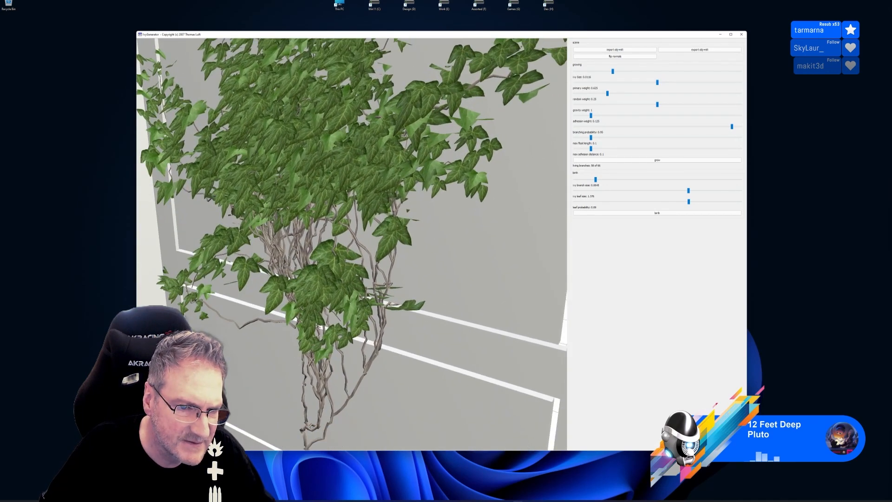
pyautogui.moveTo(181, 406); pyautogui.dragTo(179, 488, button='right')
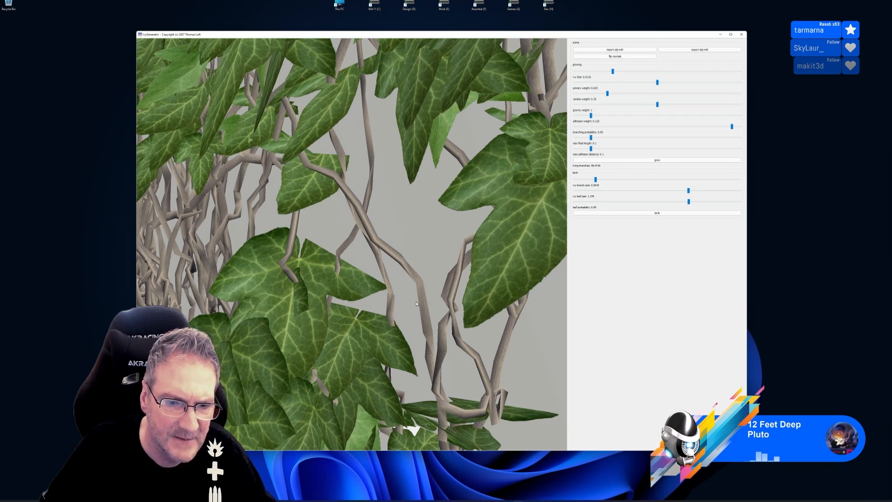
pyautogui.scroll(4, 416, 303)
pyautogui.scroll(-8, 409, 305)
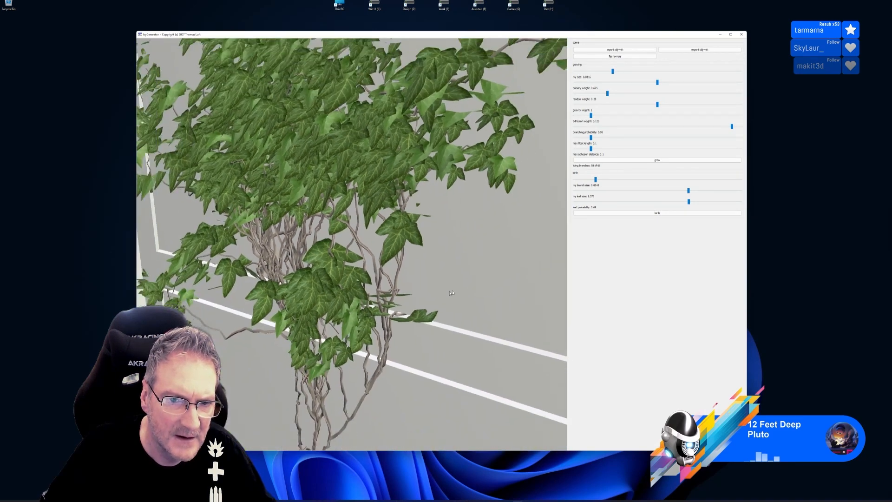
pyautogui.scroll(-5, 423, 308)
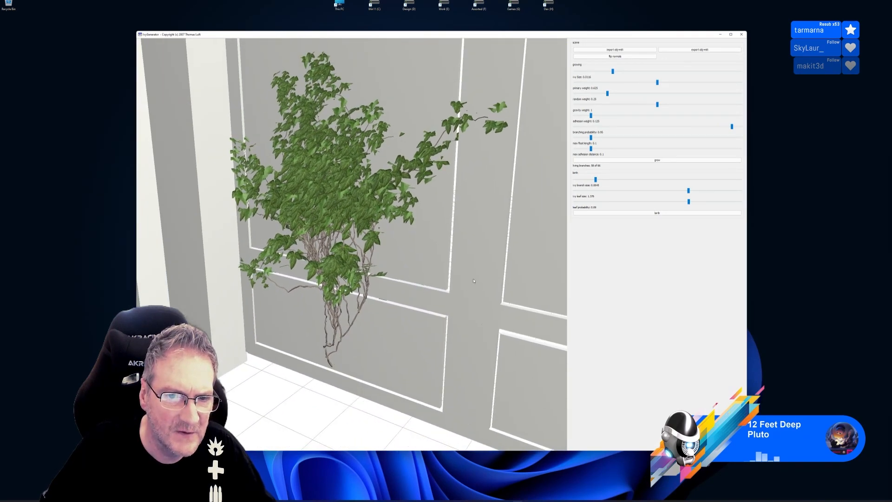
pyautogui.scroll(-5, 451, 288)
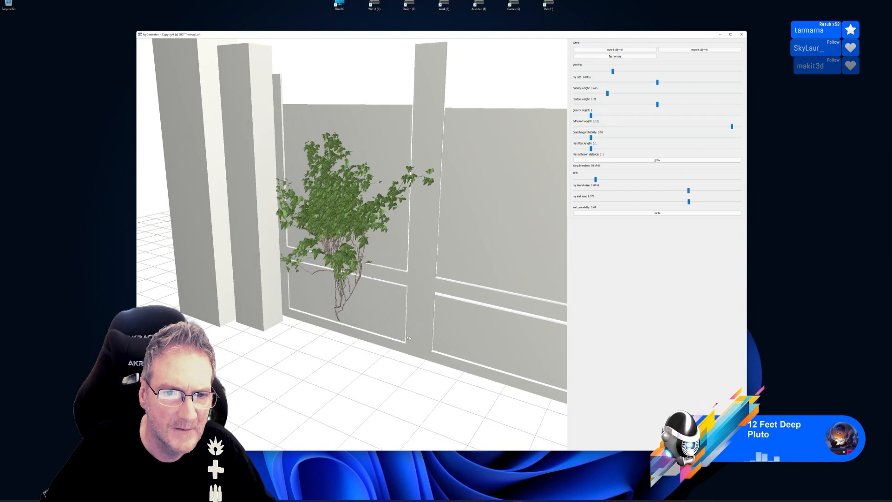
pyautogui.scroll(10, 388, 242)
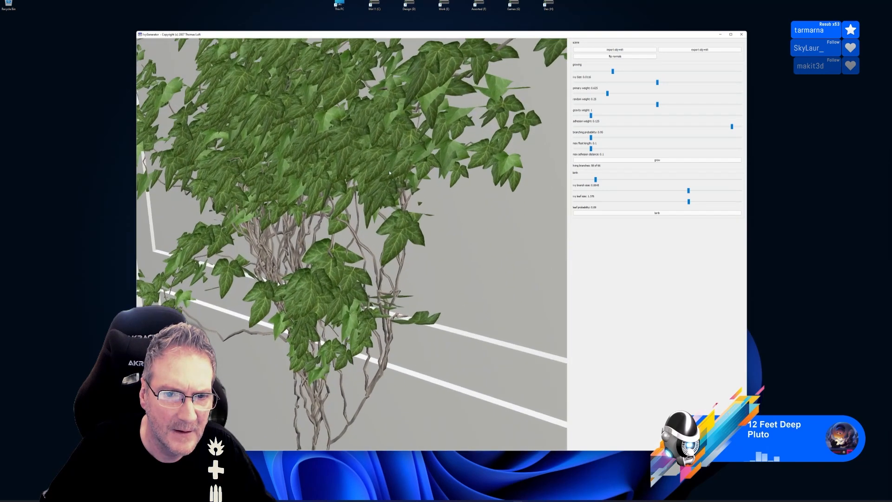
# Step: Check the left panel's ivy from the front, then export it as an OBJ file to the Car Gate Exports folder
pyautogui.scroll(-10, 389, 178)
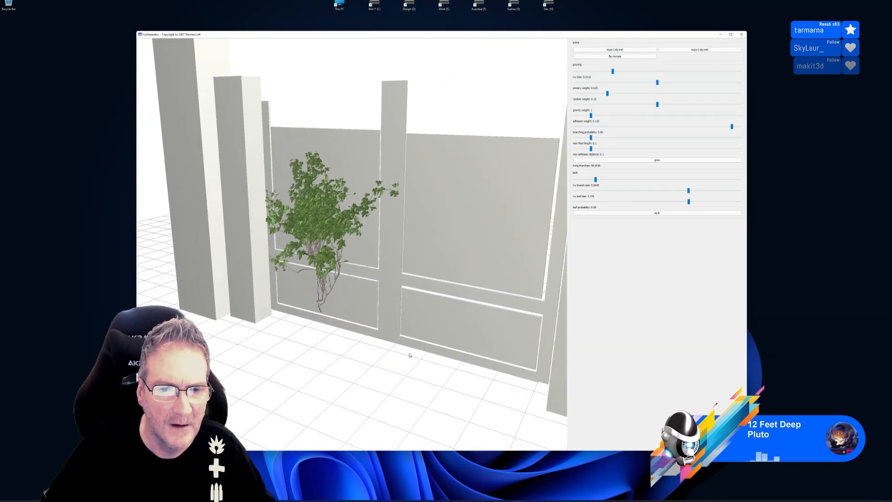
pyautogui.moveTo(389, 357); pyautogui.dragTo(292, 373)
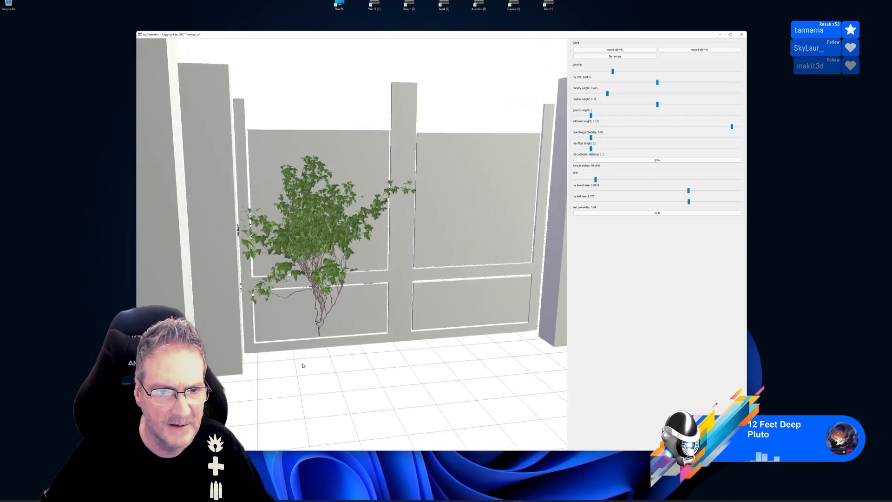
pyautogui.scroll(5, 299, 364)
pyautogui.scroll(2, 228, 380)
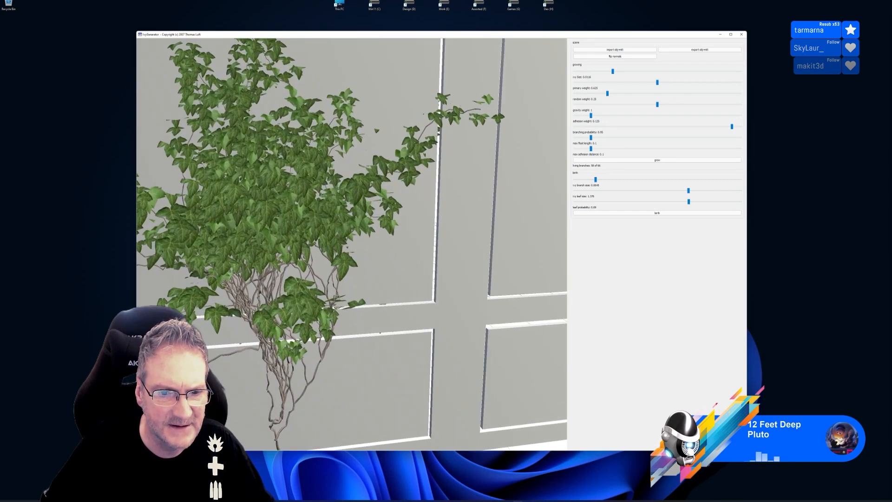
pyautogui.scroll(-3, 352, 244)
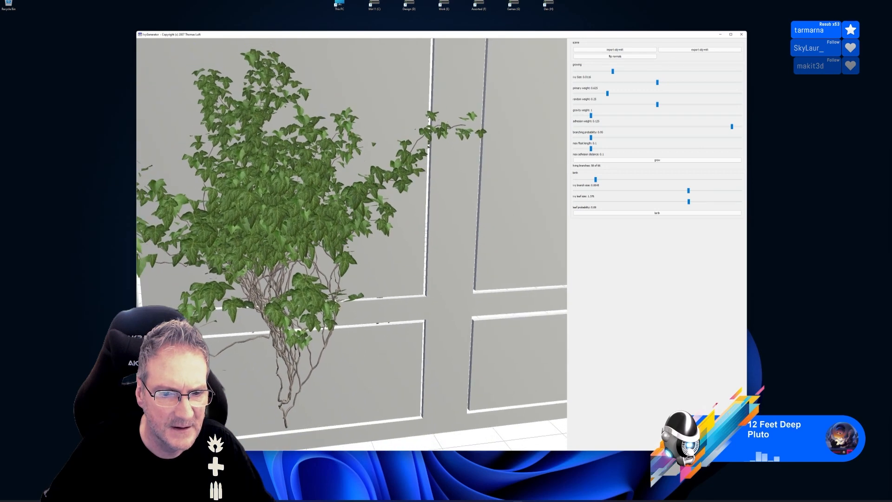
pyautogui.keyDown('alt'); pyautogui.moveTo(211, 382); pyautogui.dragTo(219, 380, button='right'); pyautogui.keyUp('alt')
pyautogui.keyDown('alt'); pyautogui.moveTo(372, 378); pyautogui.dragTo(431, 371, button='right'); pyautogui.keyUp('alt')
pyautogui.keyDown('alt'); pyautogui.moveTo(431, 371); pyautogui.dragTo(409, 365); pyautogui.keyUp('alt')
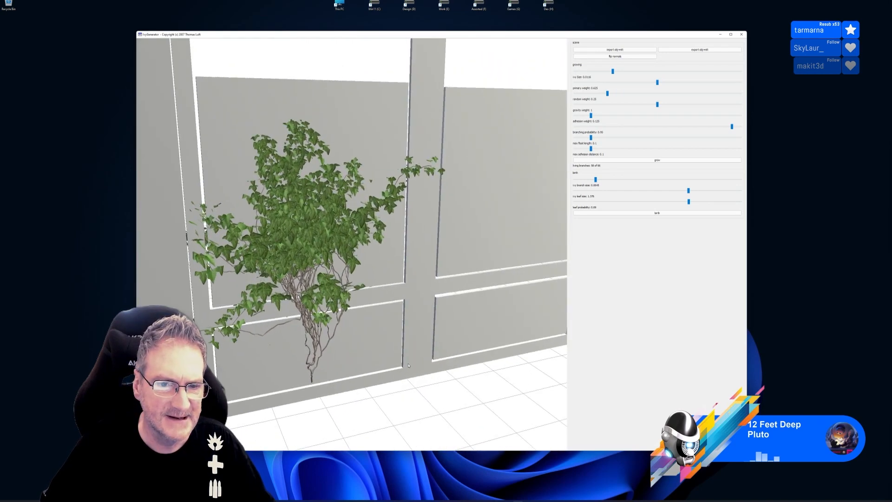
pyautogui.click(705, 52)
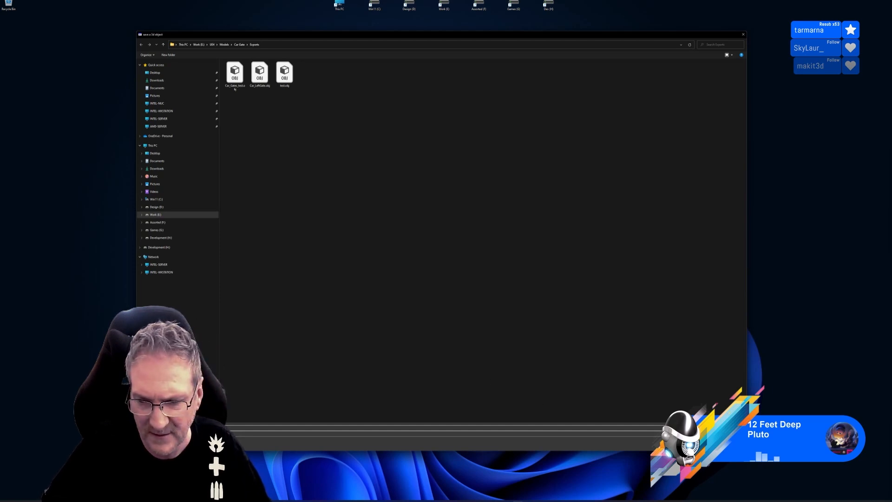
pyautogui.press('Return')
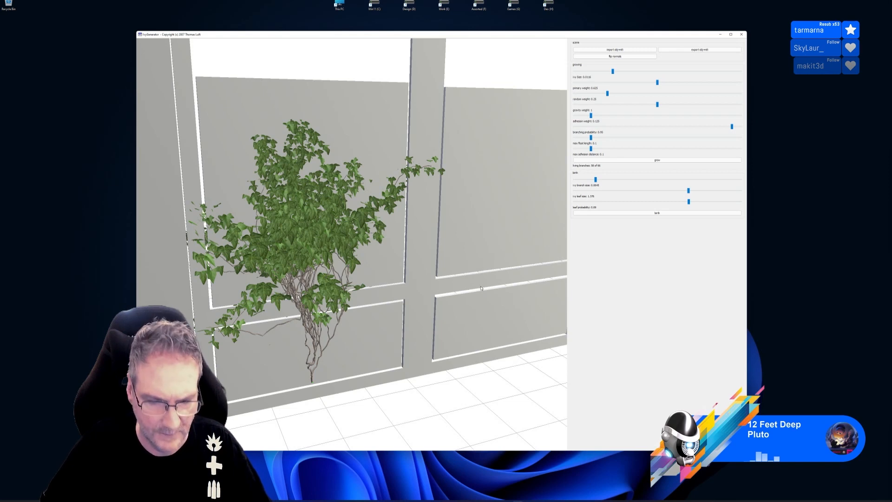
# Step: Replant the ivy at the left panel's base, close to the gate's centre post, then grow the branches and generate the leaves
pyautogui.moveTo(474, 312); pyautogui.dragTo(490, 376)
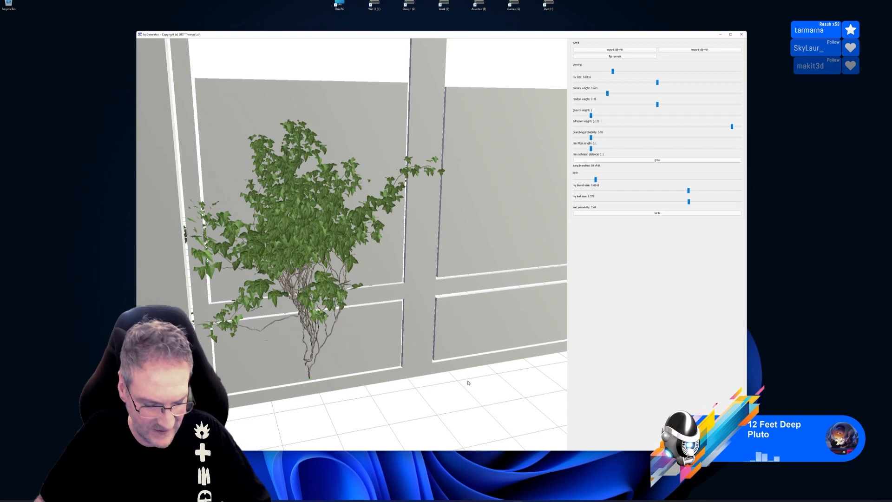
pyautogui.moveTo(482, 387); pyautogui.dragTo(514, 380)
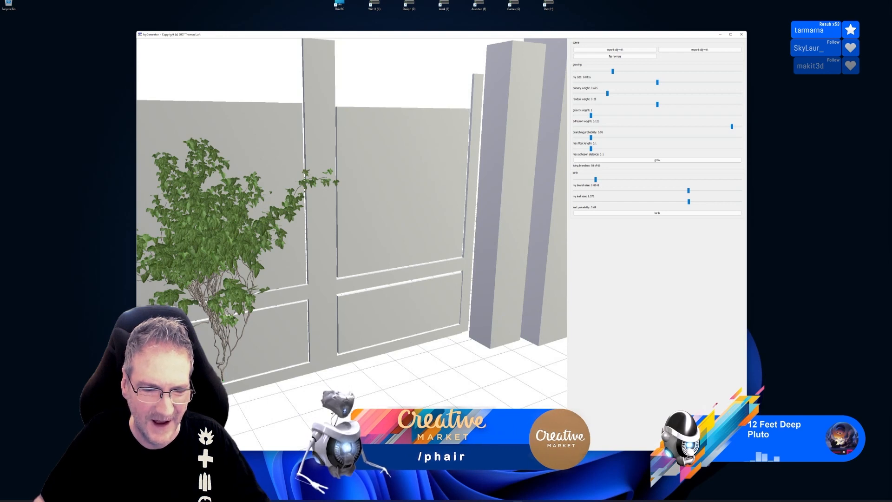
pyautogui.scroll(-3, 391, 397)
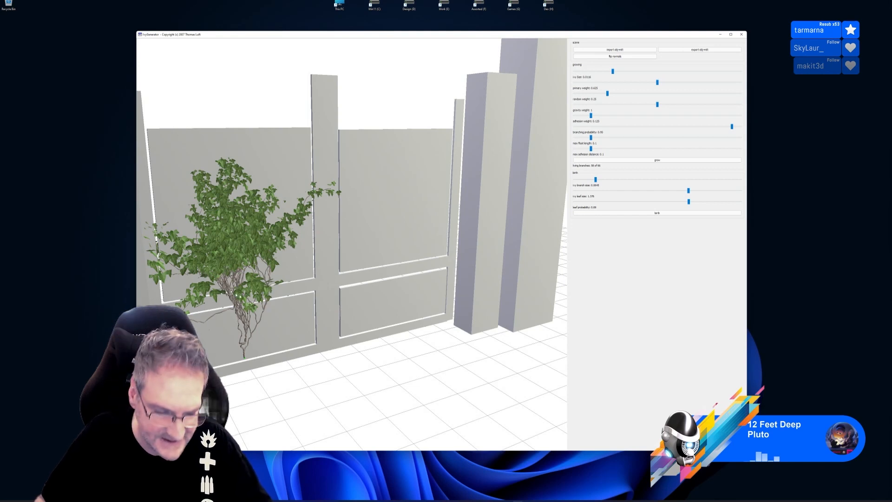
pyautogui.doubleClick(295, 356)
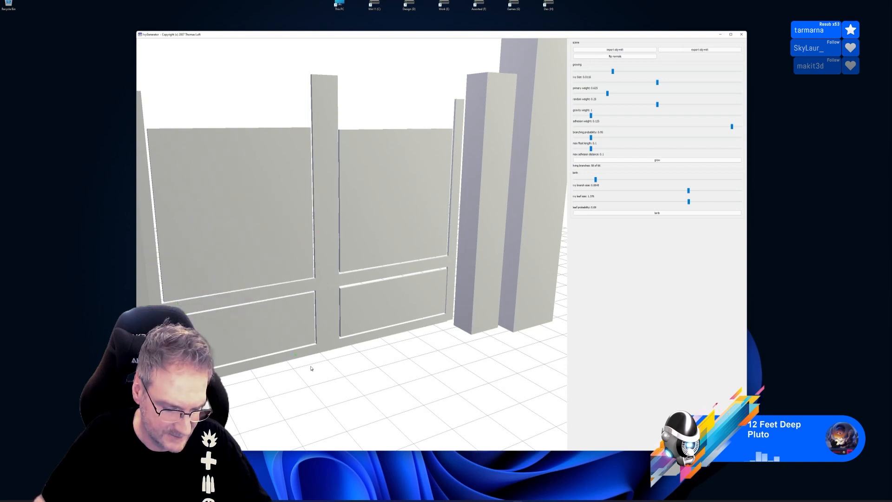
pyautogui.moveTo(306, 372); pyautogui.dragTo(289, 329)
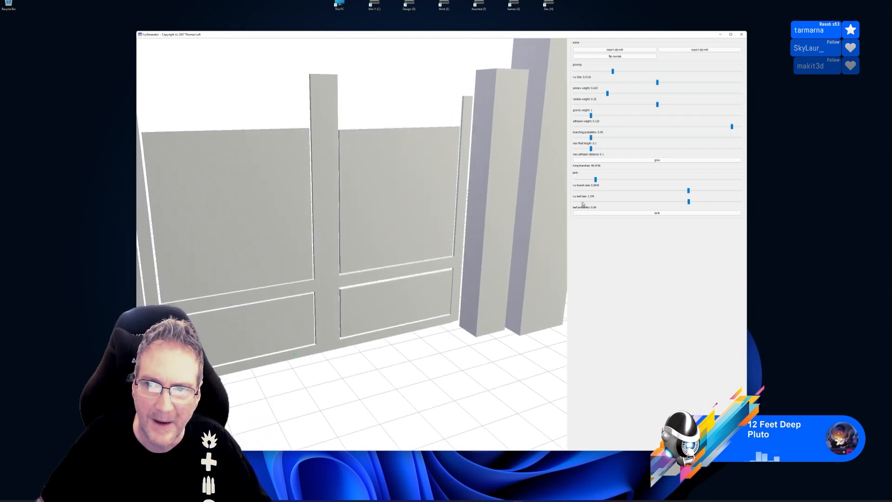
pyautogui.click(648, 161)
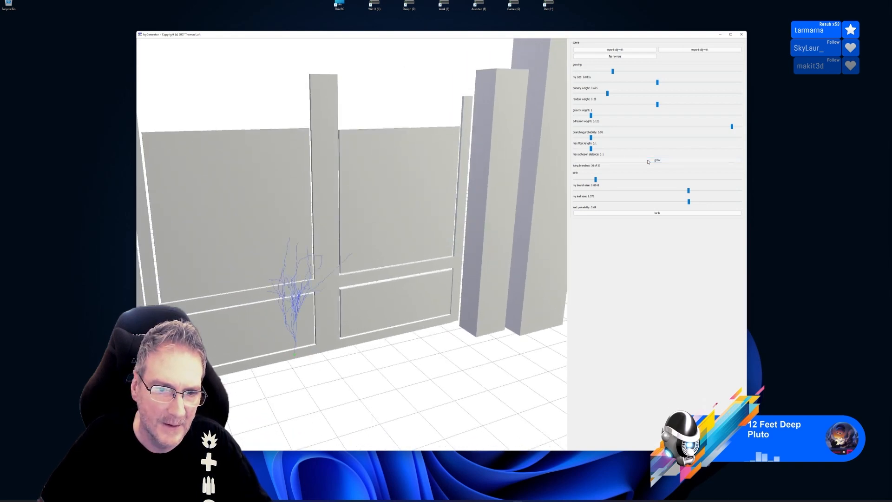
pyautogui.click(648, 161)
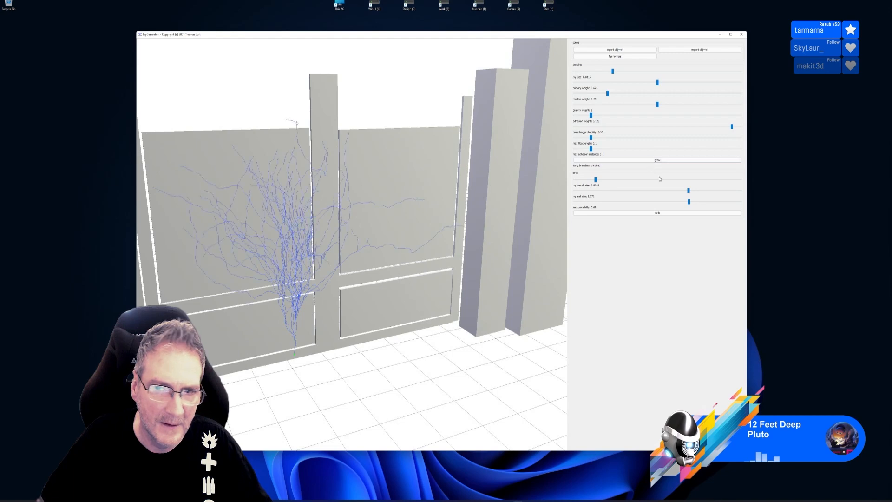
pyautogui.click(656, 213)
pyautogui.moveTo(464, 325)
pyautogui.mouseDown()
pyautogui.moveTo(507, 336)
pyautogui.moveTo(440, 338)
pyautogui.moveTo(451, 335)
pyautogui.mouseUp()
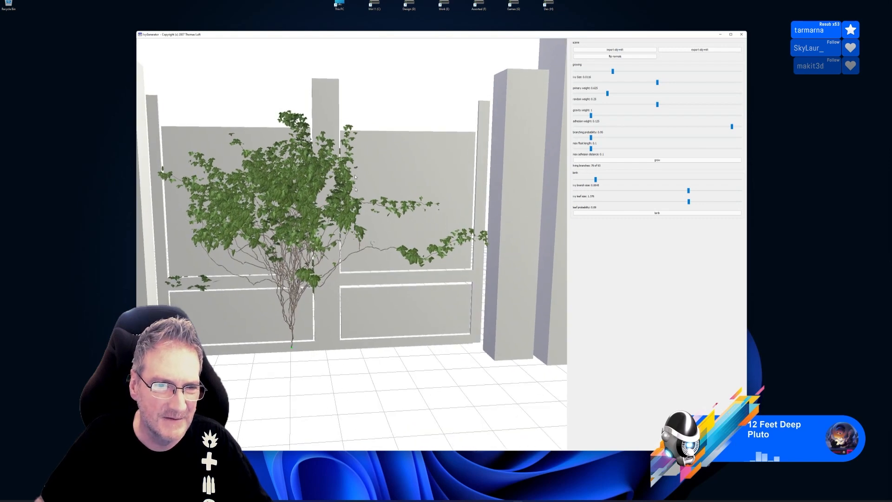
pyautogui.moveTo(355, 177); pyautogui.dragTo(320, 280)
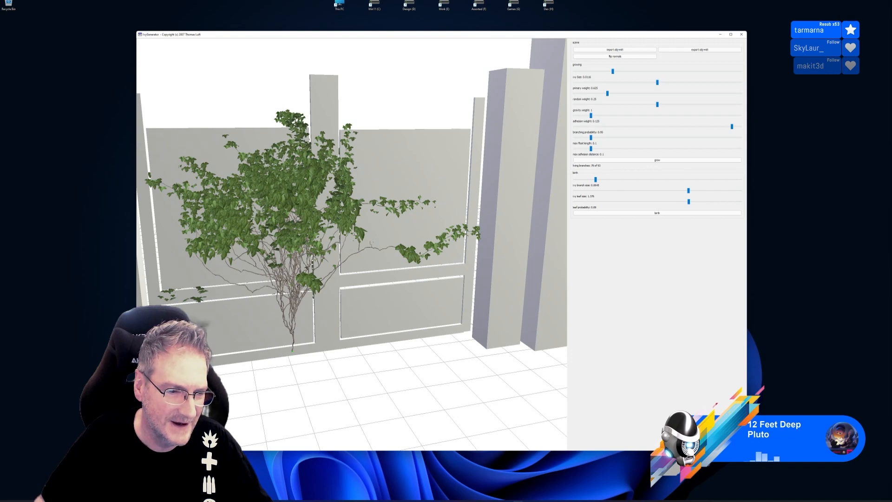
# Step: Replant the ivy toward the outer end of the left panel's base, regrow it with leaves, and export it as another OBJ
pyautogui.doubleClick(214, 362)
pyautogui.moveTo(214, 362); pyautogui.dragTo(291, 376)
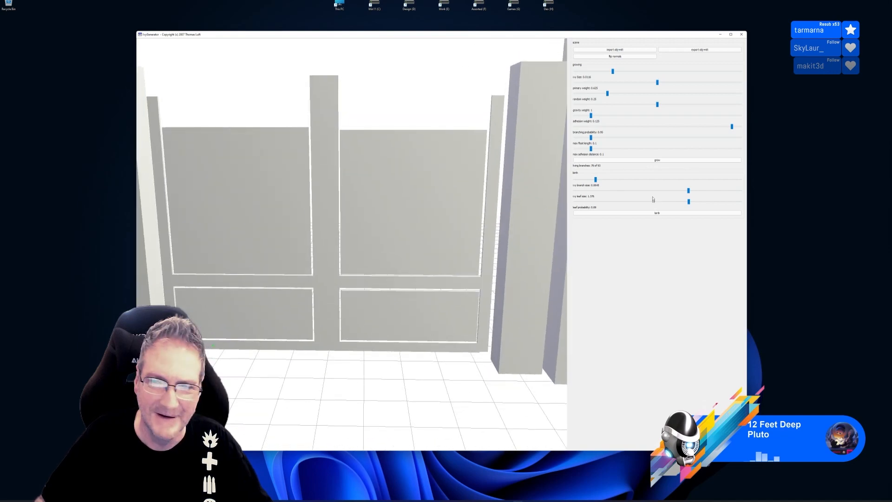
pyautogui.click(661, 163)
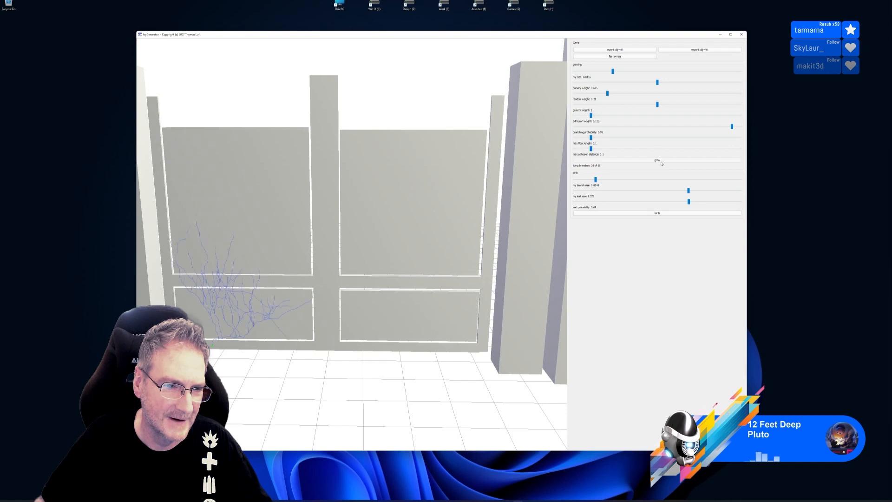
pyautogui.click(661, 160)
pyautogui.click(657, 213)
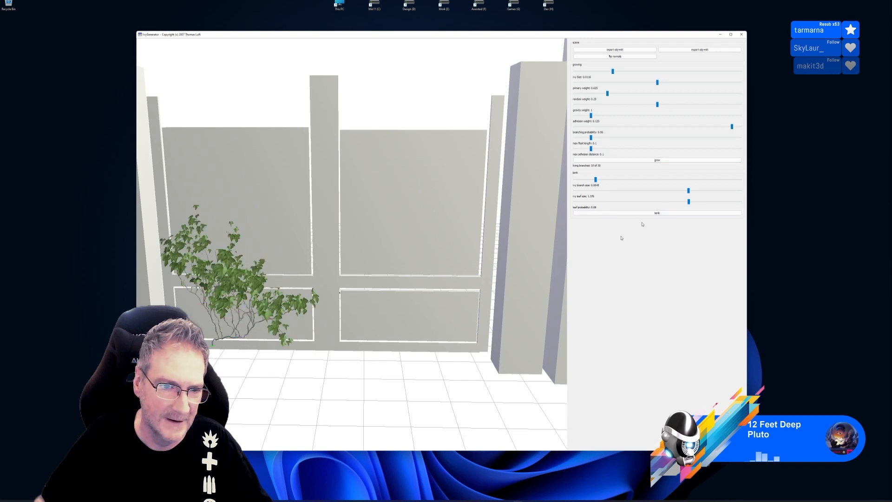
pyautogui.moveTo(365, 341); pyautogui.dragTo(338, 350)
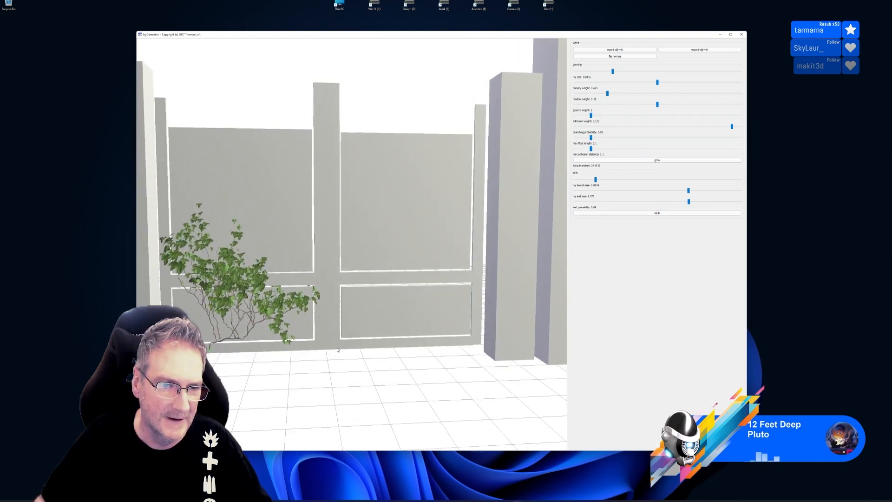
pyautogui.click(700, 49)
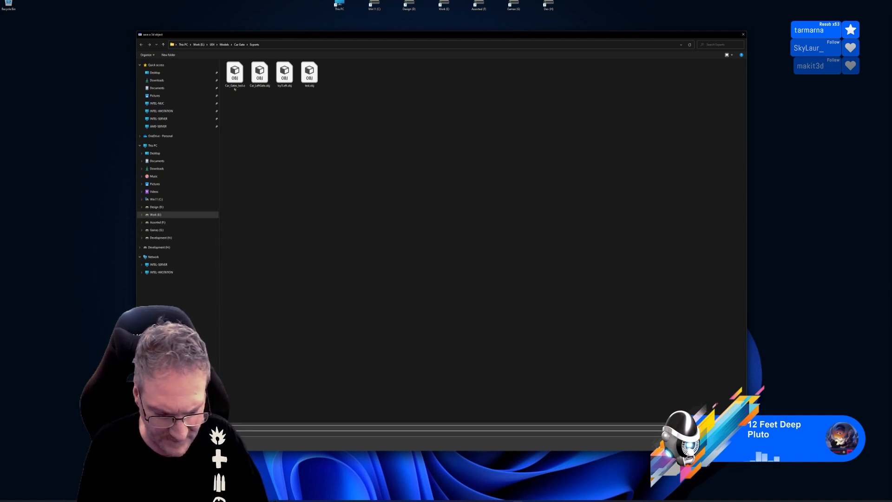
pyautogui.press('Return')
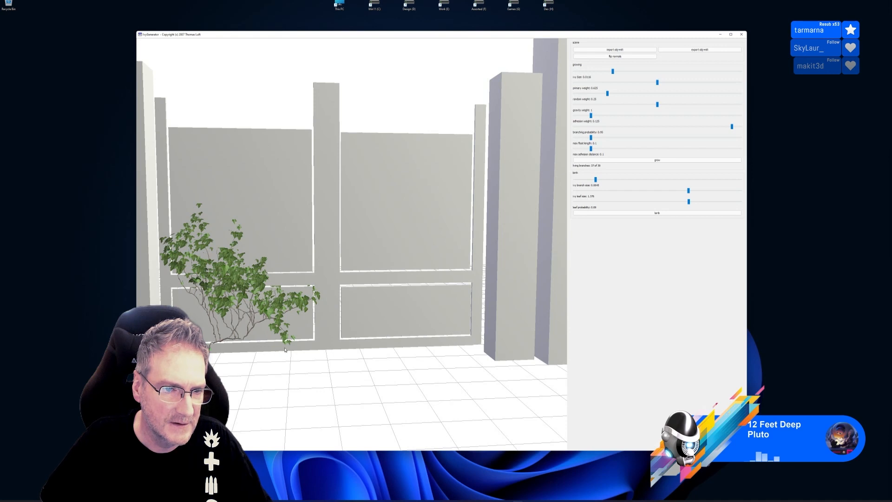
# Step: Regrow a leafy ivy from a root on the left panel's middle rail and export it as a separate OBJ in the same folder
pyautogui.doubleClick(274, 281)
pyautogui.moveTo(332, 297); pyautogui.dragTo(458, 245)
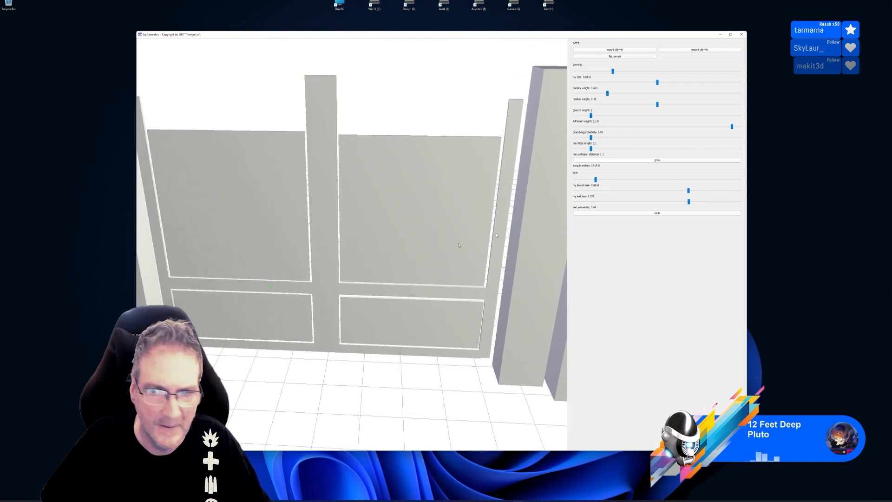
pyautogui.click(657, 160)
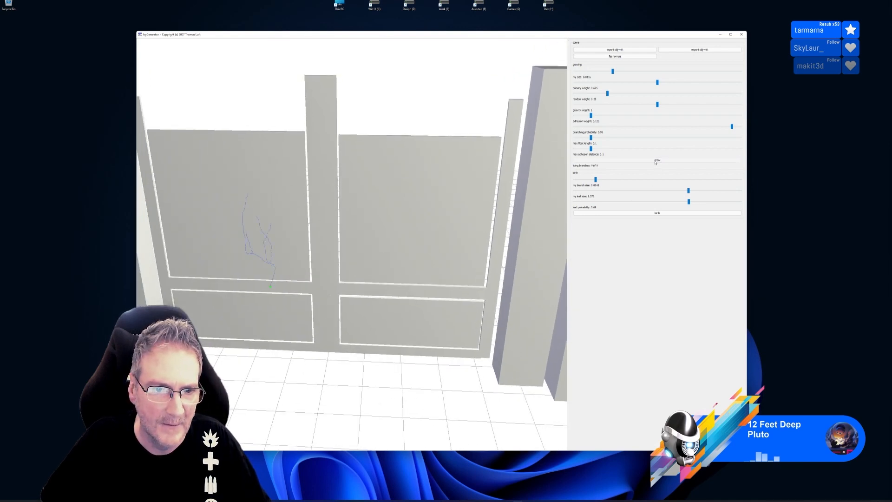
pyautogui.click(657, 215)
pyautogui.moveTo(349, 264)
pyautogui.mouseDown()
pyautogui.moveTo(405, 250)
pyautogui.moveTo(367, 266)
pyautogui.mouseUp()
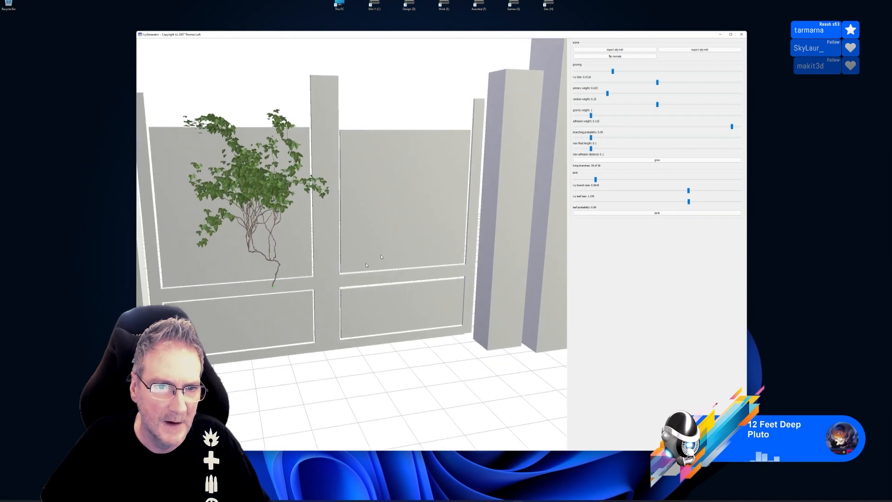
pyautogui.click(673, 50)
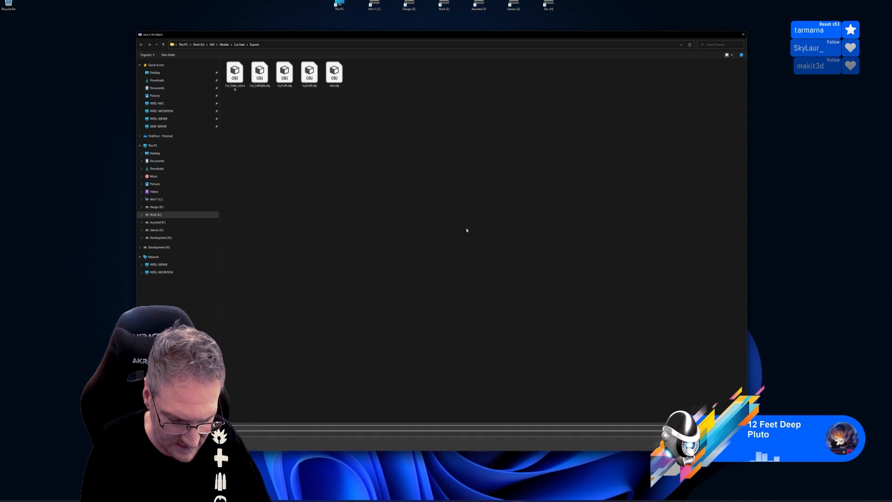
pyautogui.press('Return')
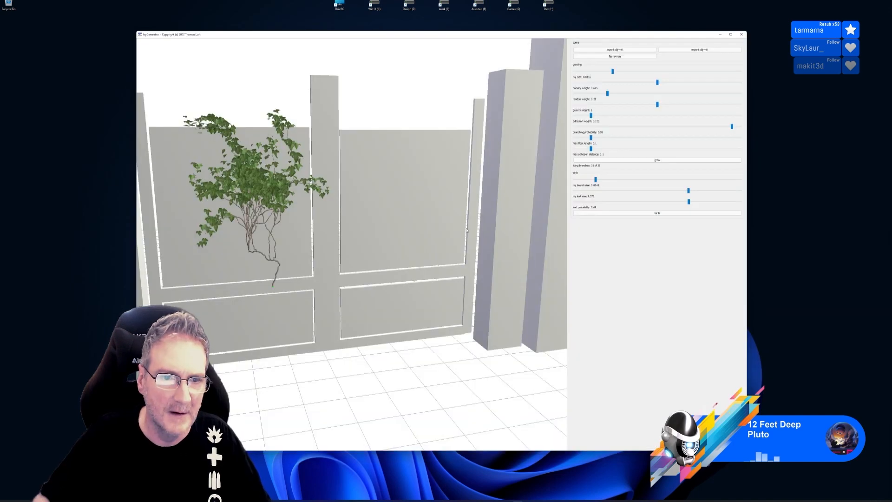
# Step: Regrow a leafy ivy from the middle of the right panel's base and export it as its own OBJ file
pyautogui.doubleClick(417, 329)
pyautogui.click(653, 161)
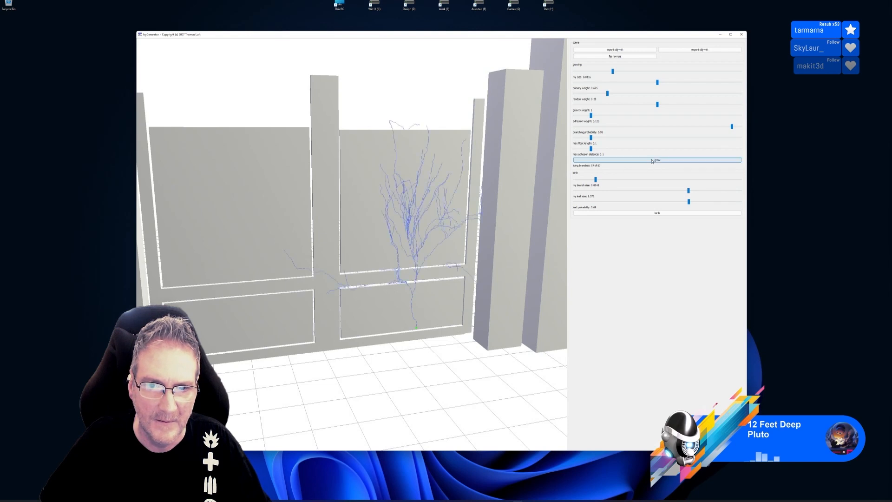
pyautogui.click(657, 213)
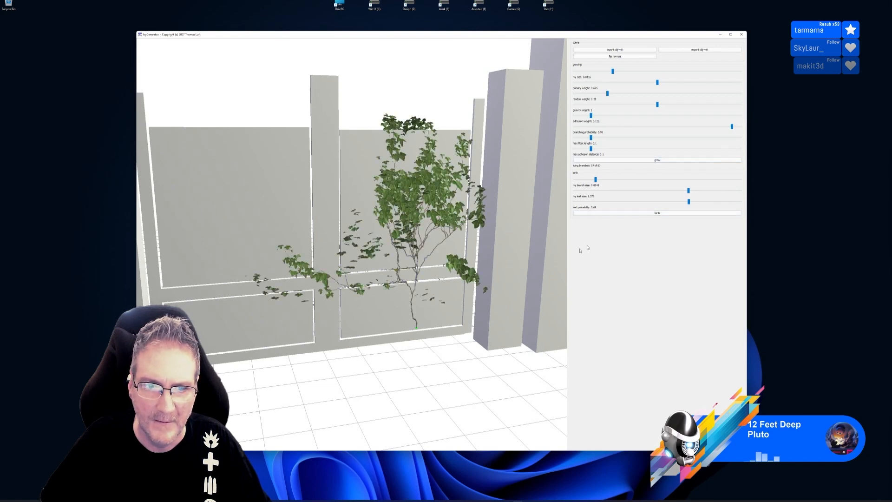
pyautogui.moveTo(385, 310); pyautogui.dragTo(374, 292)
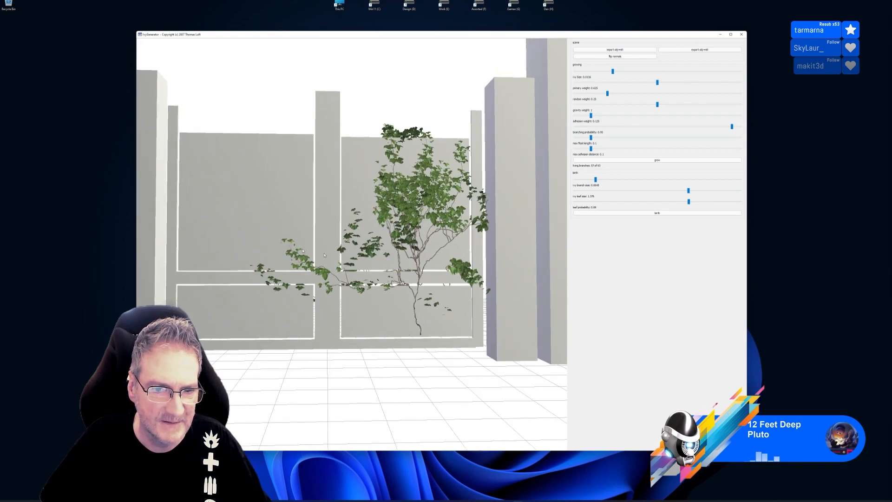
pyautogui.moveTo(326, 321); pyautogui.dragTo(352, 300)
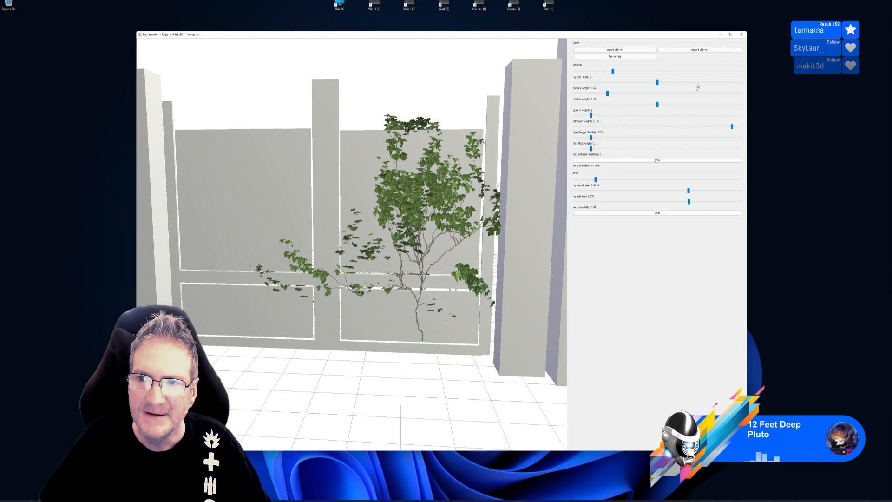
pyautogui.click(700, 50)
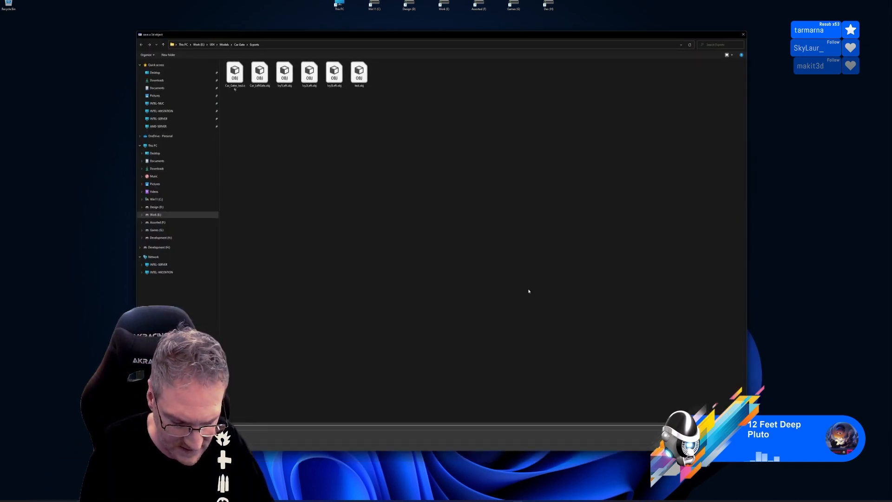
pyautogui.press('Return')
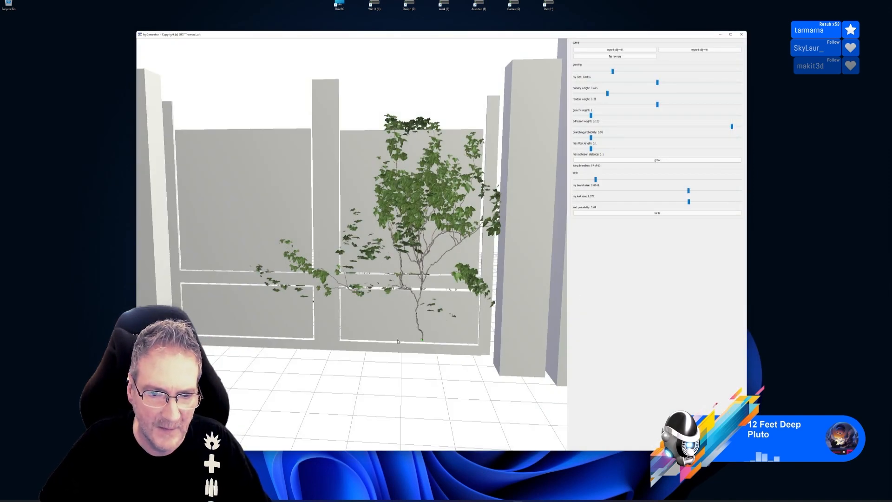
# Step: Replant the ivy on the right panel's middle rail near the centre post, then grow the branches and generate the leaves
pyautogui.doubleClick(379, 281)
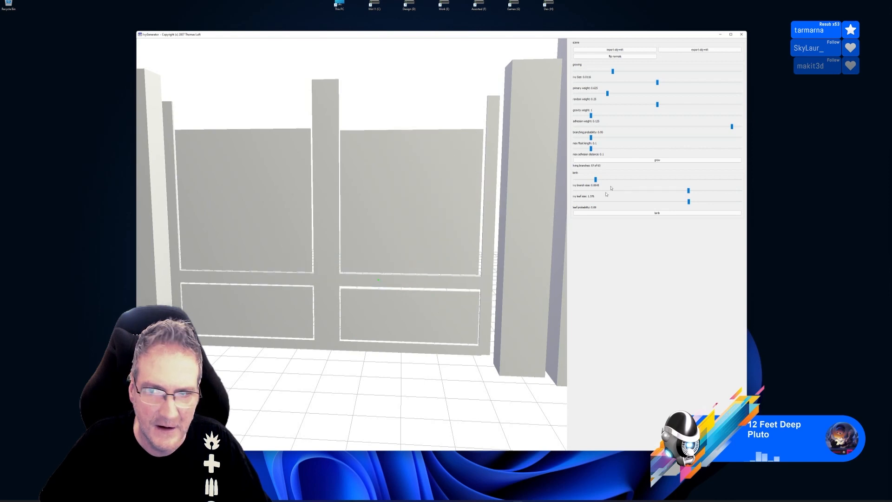
pyautogui.click(650, 160)
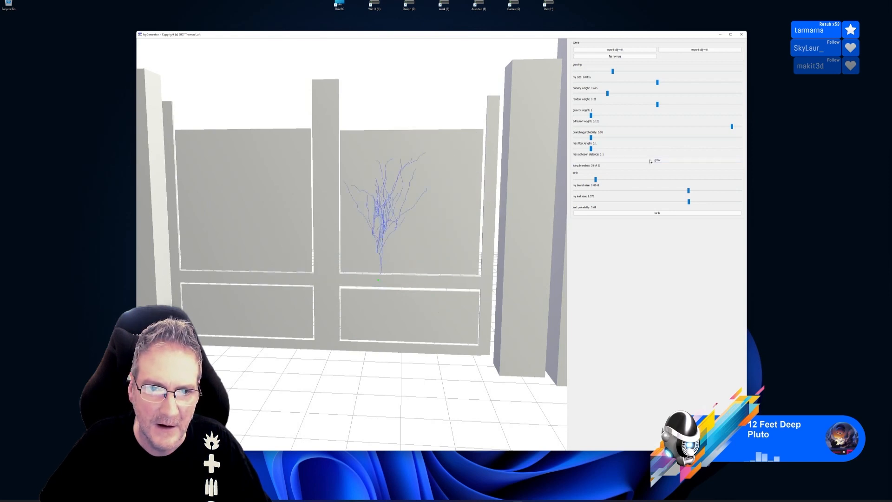
pyautogui.click(656, 213)
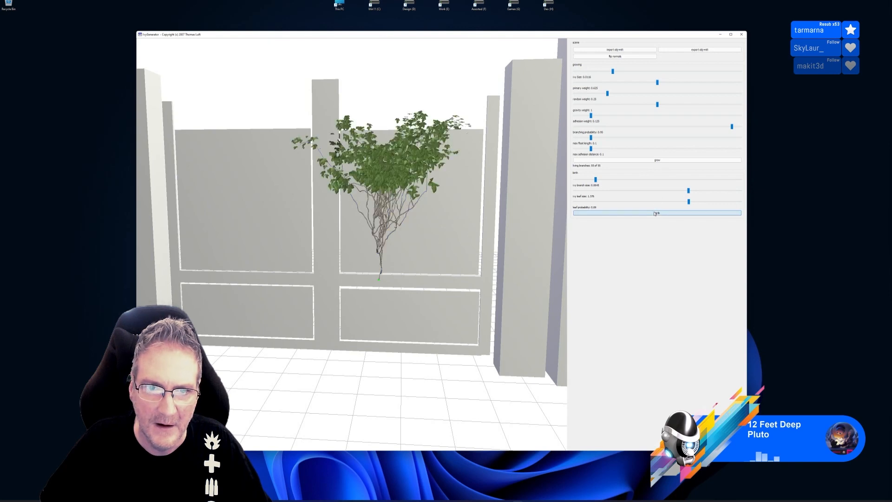
pyautogui.moveTo(447, 218); pyautogui.dragTo(416, 236)
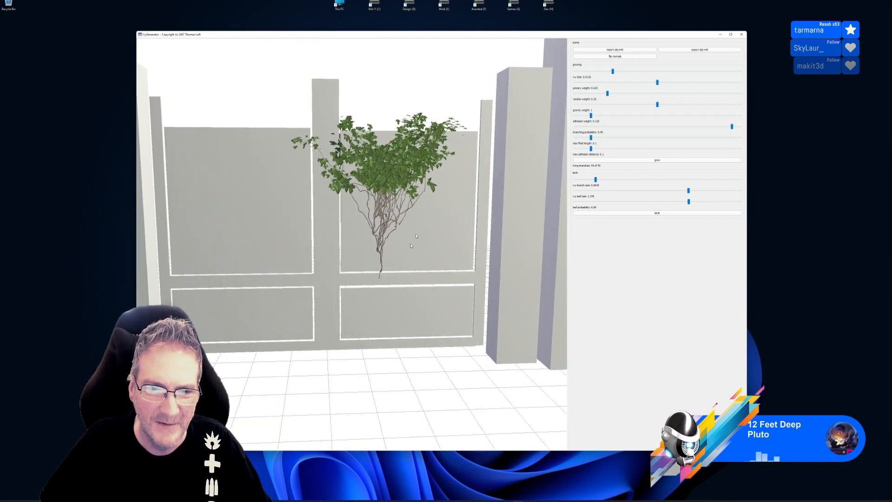
# Step: Grow leafed ivy from the middle rail of the right gate leaf and export it as Ivy2Right.obj
pyautogui.doubleClick(371, 280)
pyautogui.moveTo(371, 281); pyautogui.dragTo(390, 278)
pyautogui.click(642, 161)
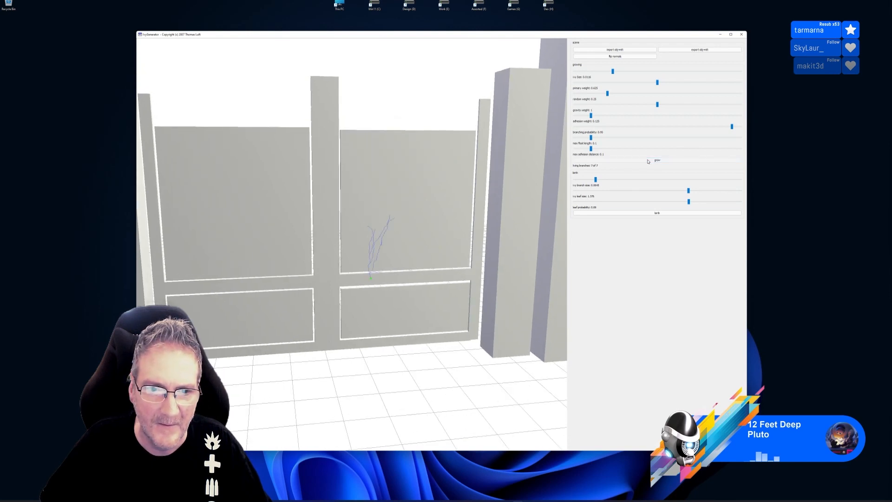
pyautogui.click(658, 214)
pyautogui.moveTo(488, 288); pyautogui.dragTo(465, 253)
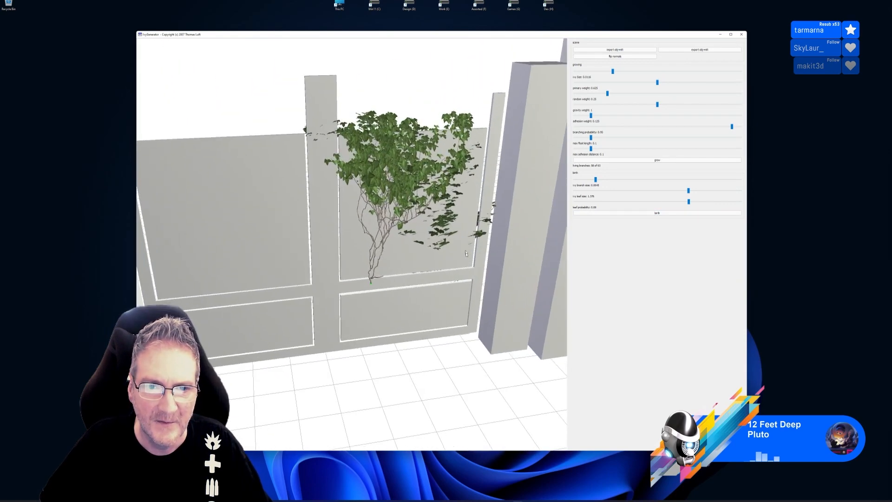
pyautogui.click(700, 49)
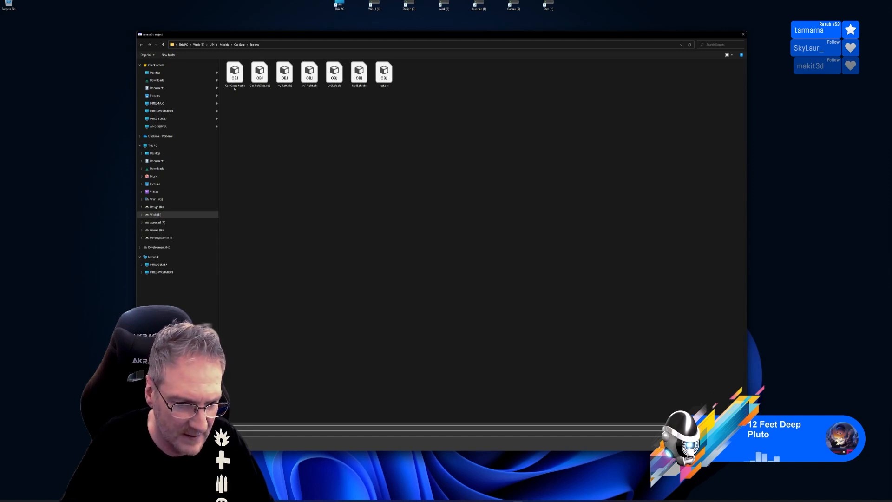
pyautogui.press('Return')
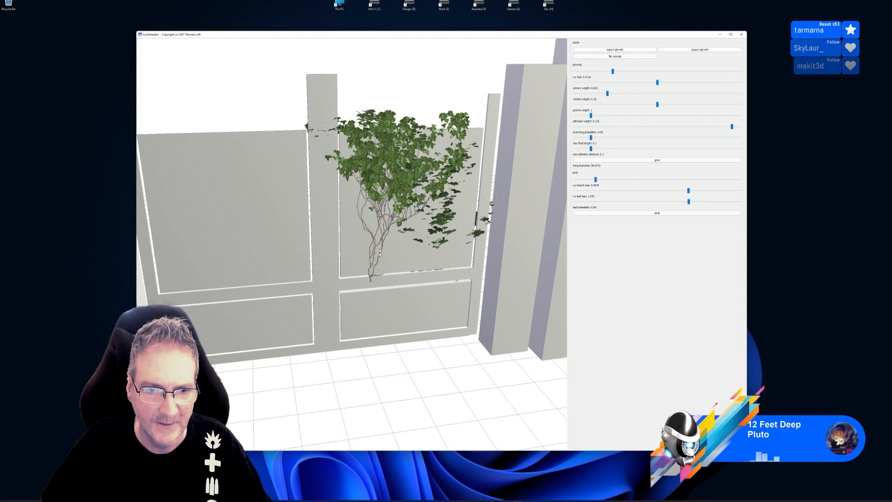
# Step: Try growing leafed ivy from the bottom edge of the right gate leaf, toward its outer side
pyautogui.doubleClick(414, 343)
pyautogui.moveTo(414, 343); pyautogui.dragTo(434, 359)
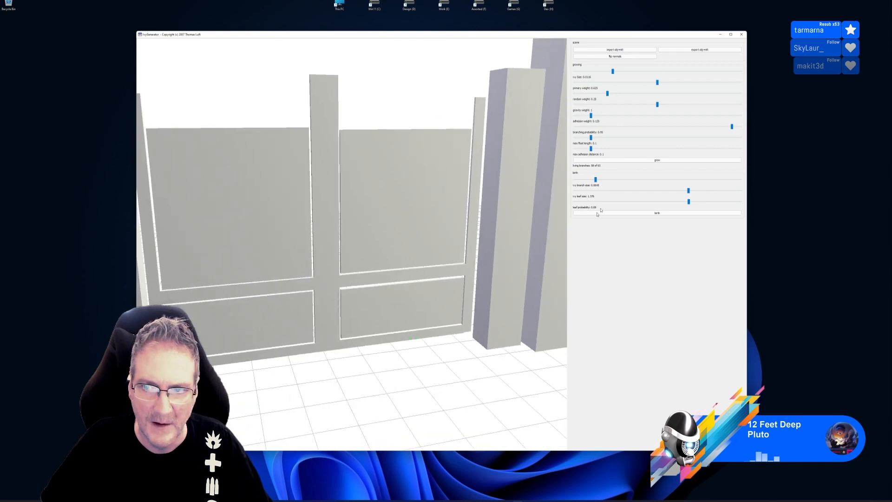
pyautogui.click(651, 160)
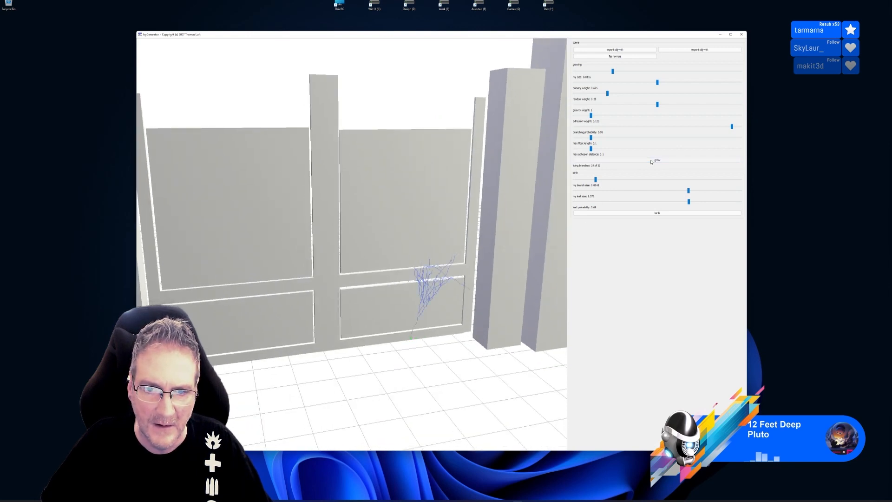
pyautogui.click(661, 213)
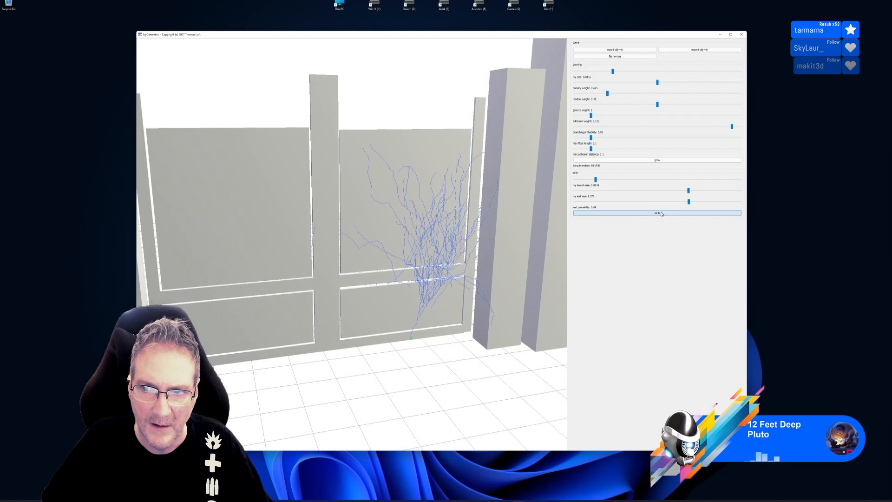
pyautogui.moveTo(446, 331); pyautogui.dragTo(423, 344)
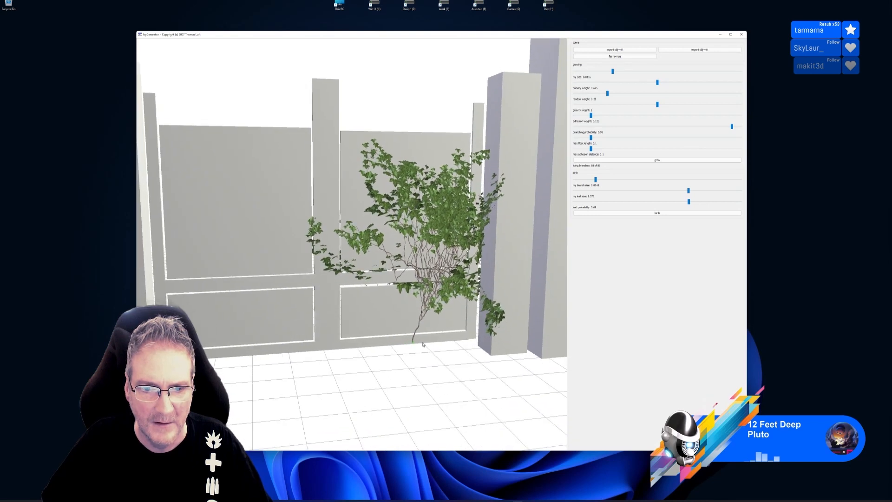
# Step: Grow leafed ivy from the middle of the right gate leaf's bottom edge and export it as Ivy3Right.obj
pyautogui.doubleClick(396, 344)
pyautogui.click(656, 161)
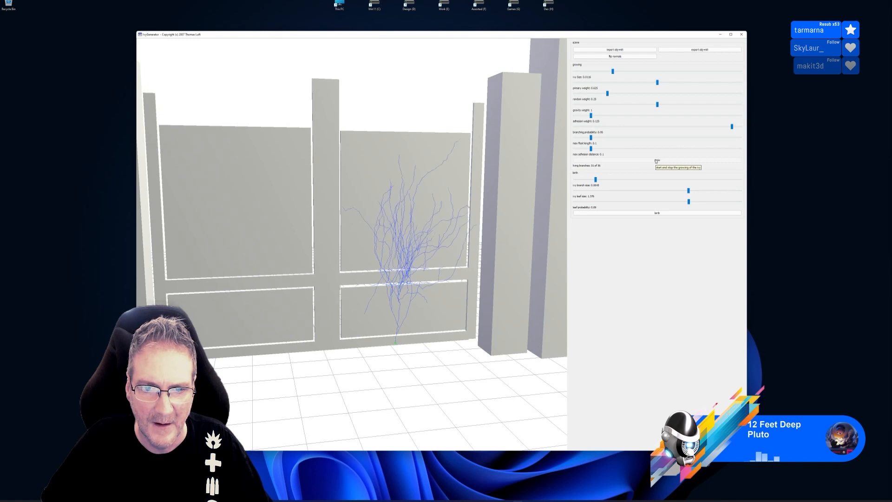
pyautogui.click(656, 160)
pyautogui.click(655, 213)
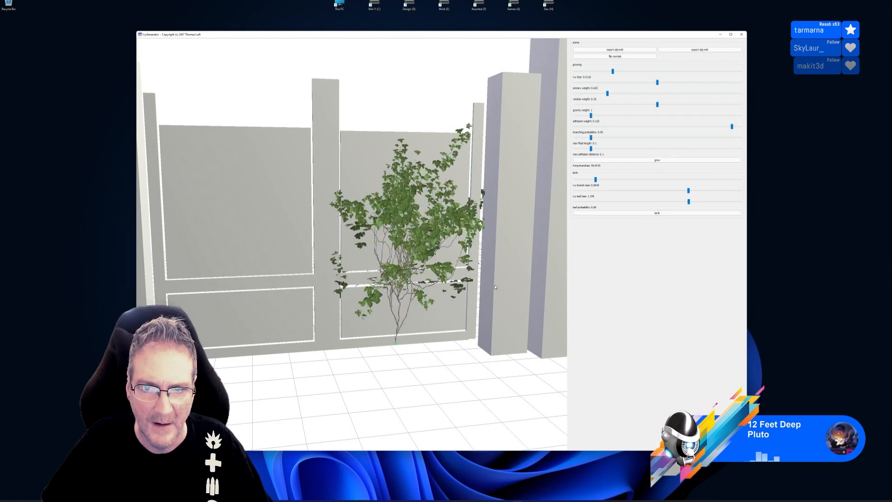
pyautogui.moveTo(514, 281)
pyautogui.mouseDown()
pyautogui.moveTo(474, 269)
pyautogui.moveTo(534, 287)
pyautogui.moveTo(501, 280)
pyautogui.mouseUp()
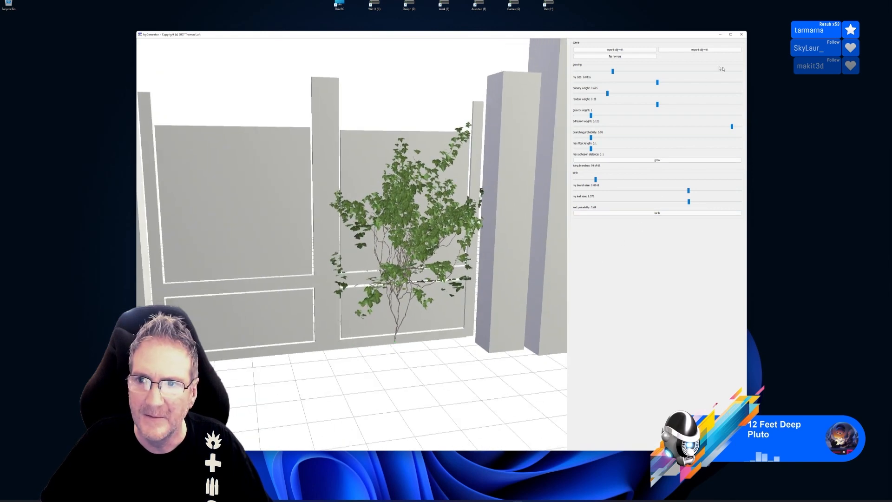
pyautogui.click(700, 49)
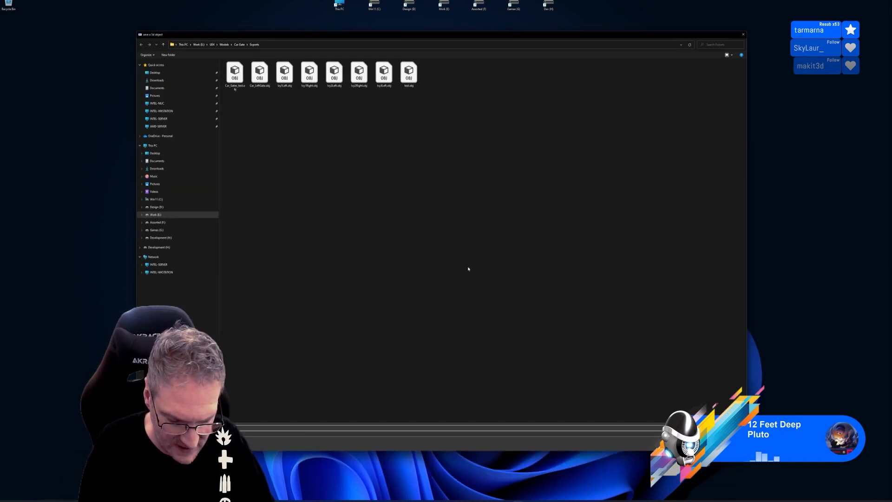
pyautogui.press('Return')
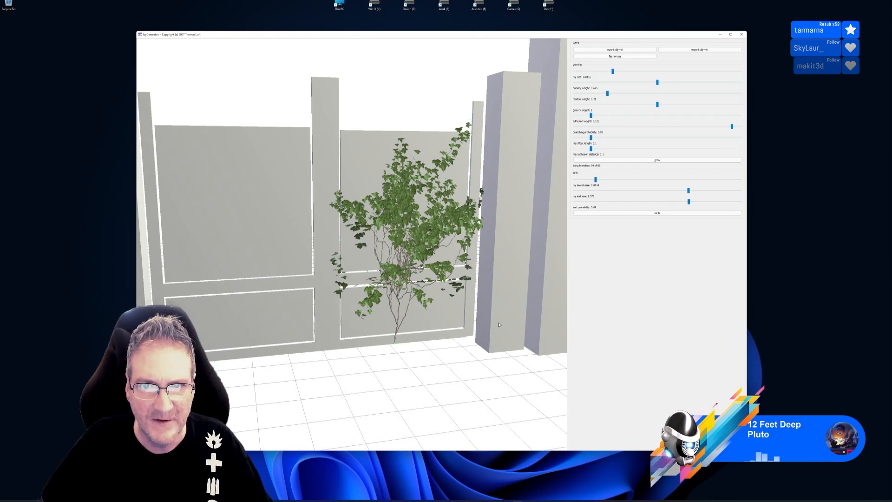
# Step: Grow leafed ivy from the base of the right gate posts and export it as IvyPostRight.obj
pyautogui.moveTo(476, 355); pyautogui.dragTo(414, 353)
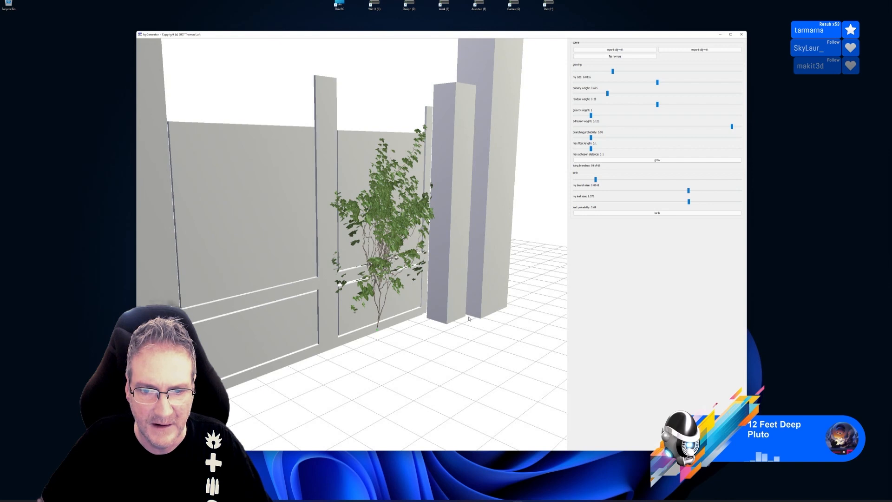
pyautogui.doubleClick(469, 318)
pyautogui.click(658, 160)
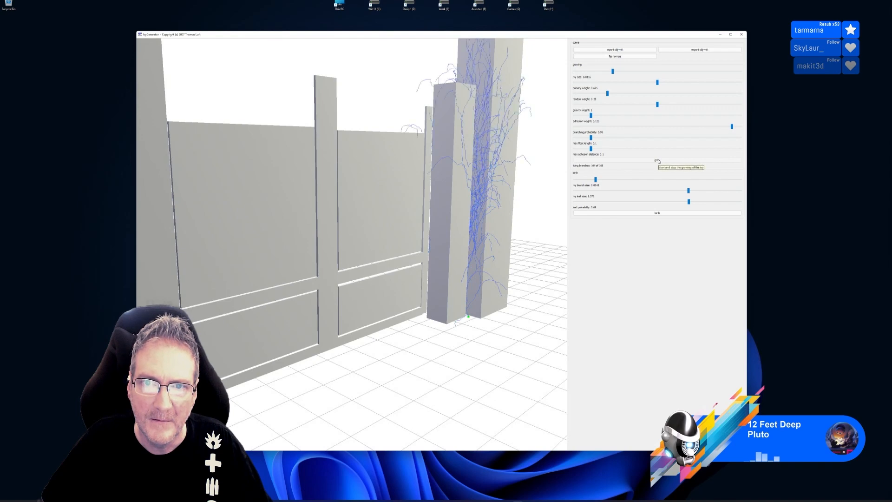
pyautogui.click(656, 213)
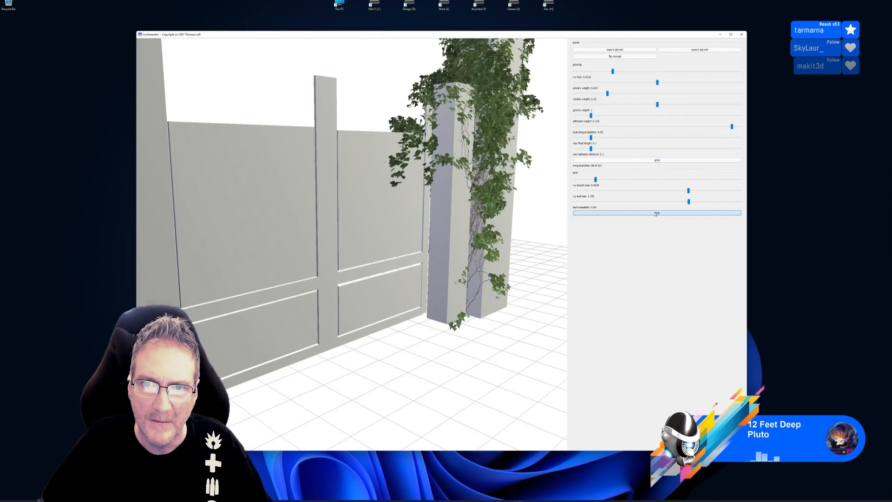
pyautogui.moveTo(507, 237); pyautogui.dragTo(533, 225)
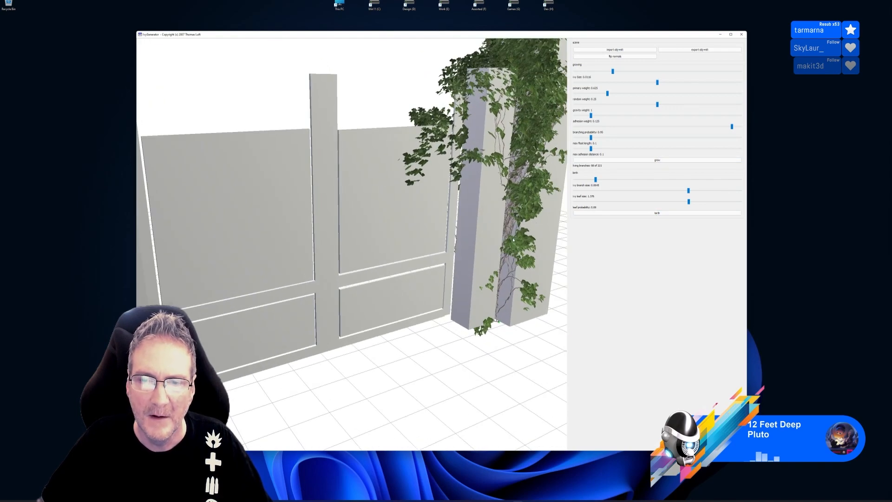
pyautogui.moveTo(498, 256); pyautogui.dragTo(526, 279)
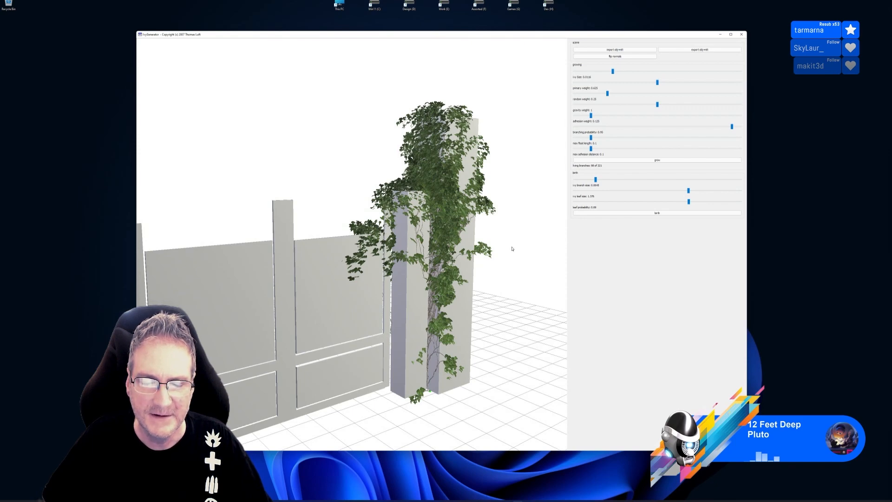
pyautogui.click(703, 50)
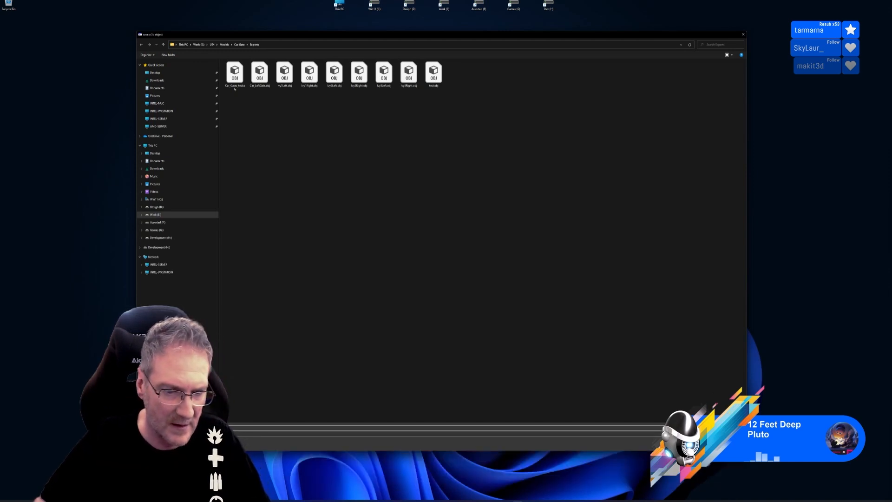
pyautogui.press('Return')
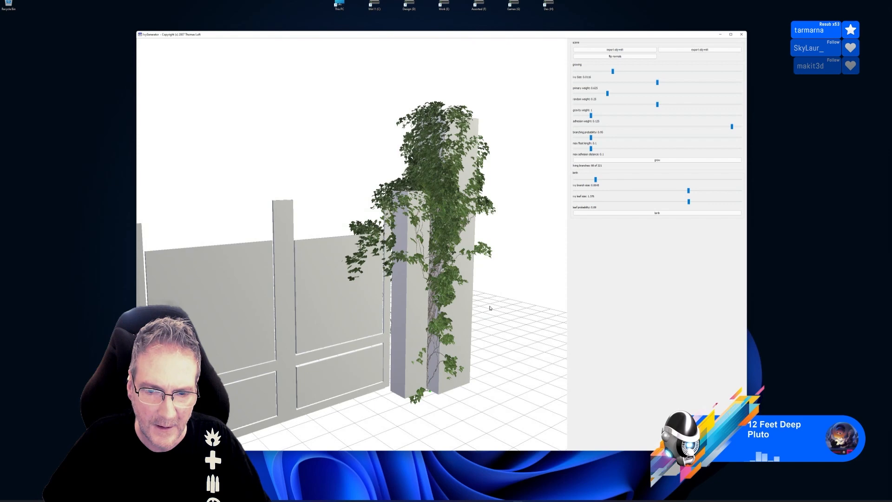
# Step: Grow ivy up the tall left gate post from its base and generate its branches and leaves
pyautogui.moveTo(490, 308); pyautogui.dragTo(592, 333)
pyautogui.moveTo(296, 321); pyautogui.dragTo(293, 315, button='right')
pyautogui.moveTo(243, 328); pyautogui.dragTo(220, 346)
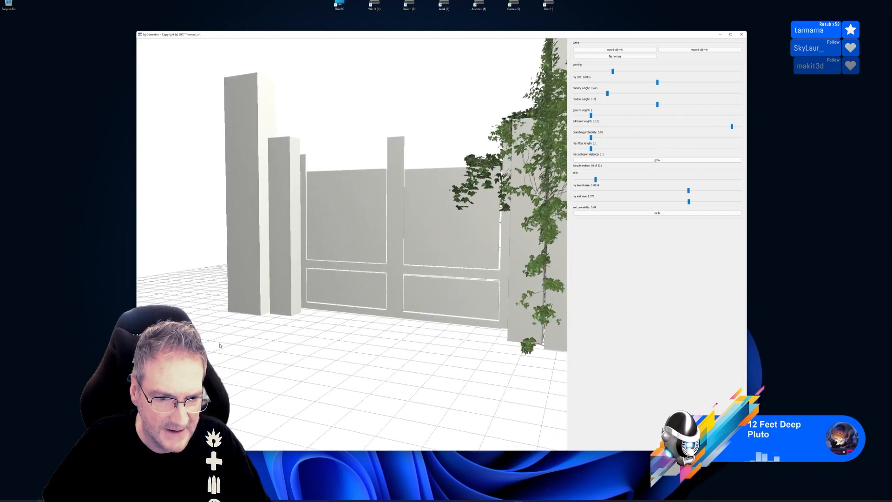
pyautogui.doubleClick(252, 316)
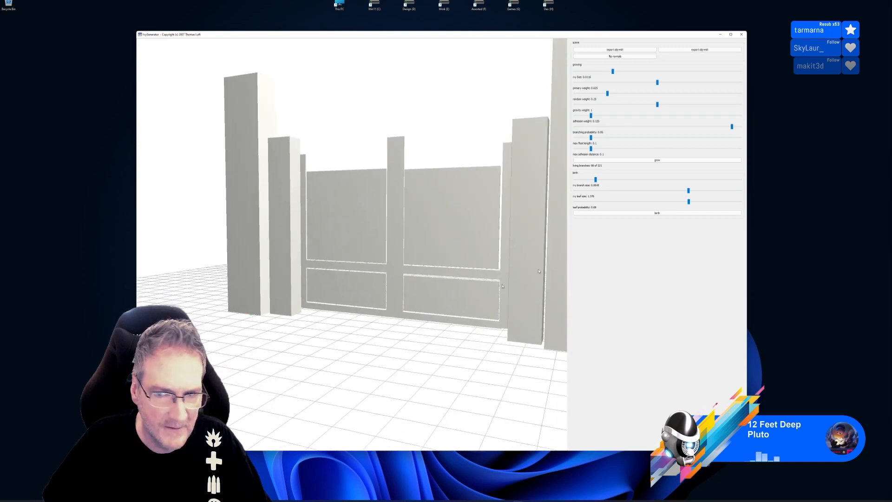
pyautogui.click(650, 161)
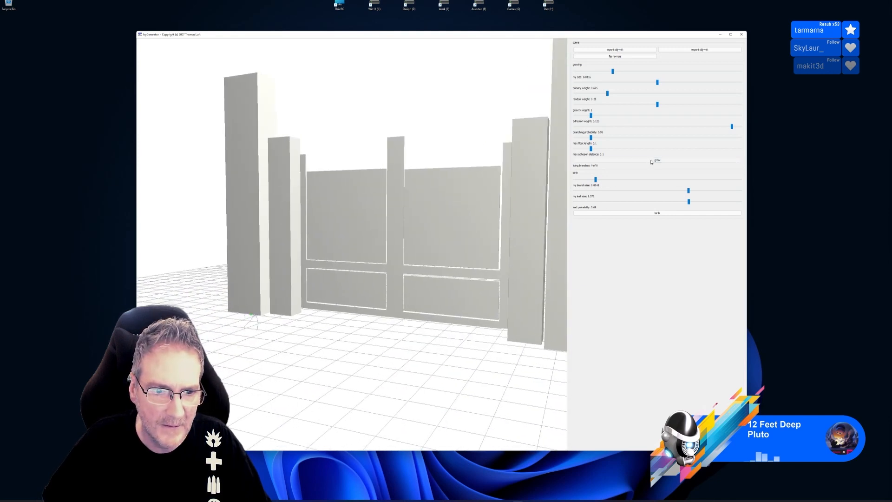
pyautogui.doubleClick(255, 314)
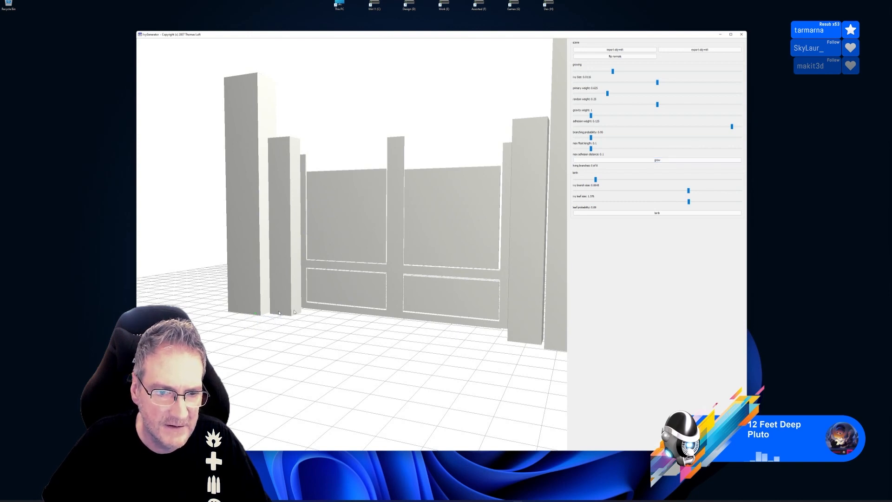
pyautogui.click(650, 160)
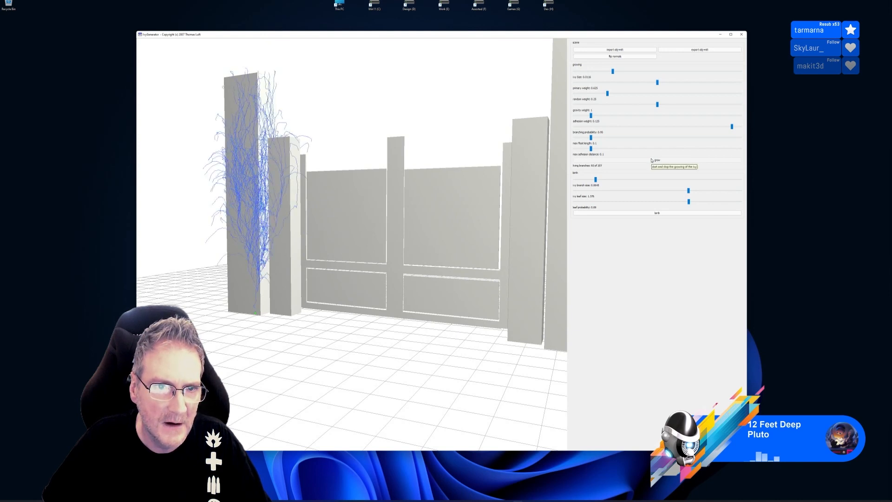
pyautogui.click(652, 160)
pyautogui.click(652, 214)
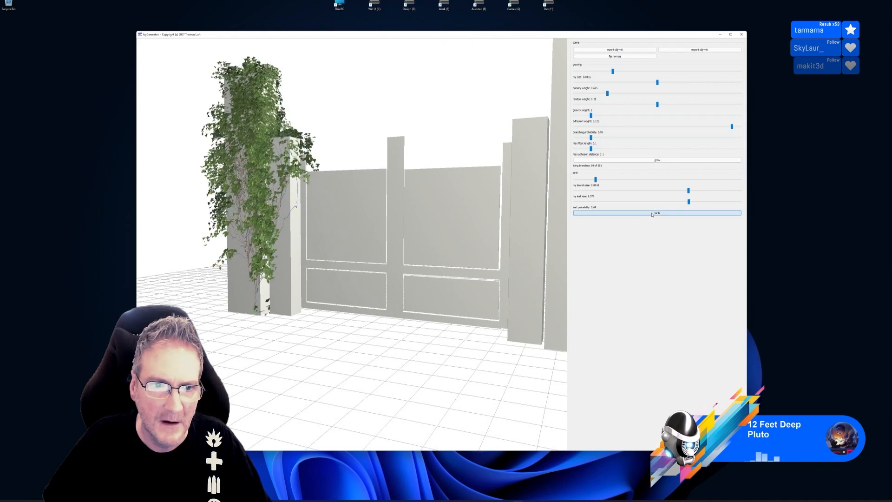
# Step: Export the left post's ivy as an OBJ file into the Car Gate Exports folder
pyautogui.moveTo(363, 204); pyautogui.dragTo(319, 182)
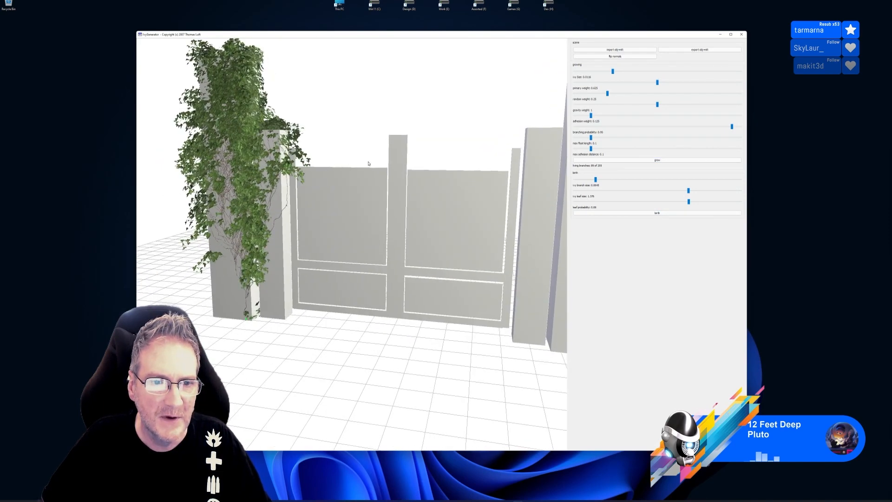
pyautogui.click(700, 49)
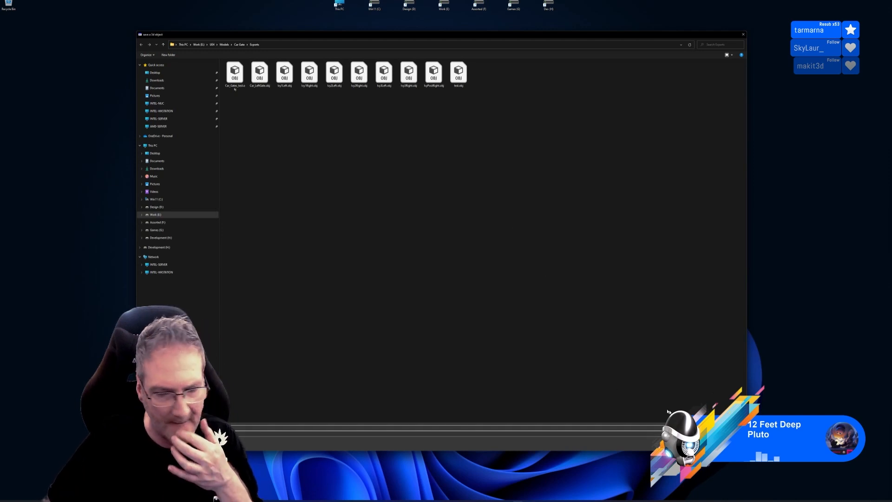
pyautogui.click(697, 443)
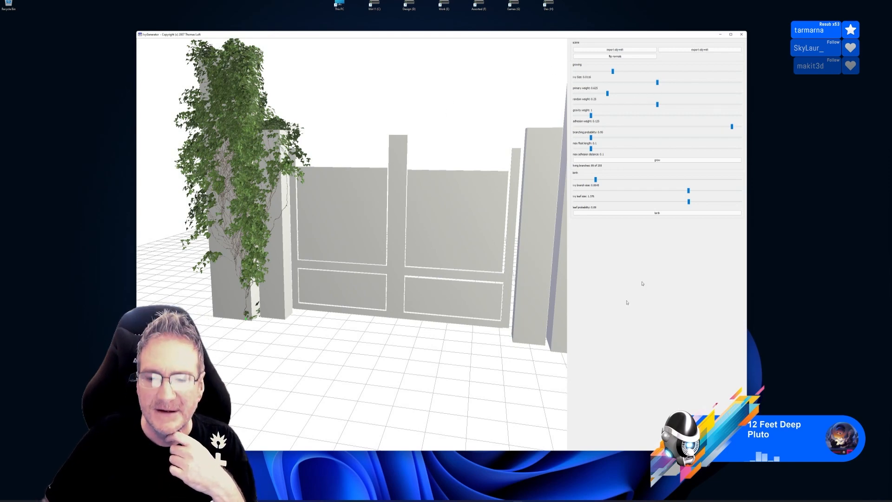
# Step: Switch to 3ds Max and delete the purple simplified mesh covering the gates and posts
pyautogui.hotkey('alt', 'Tab')
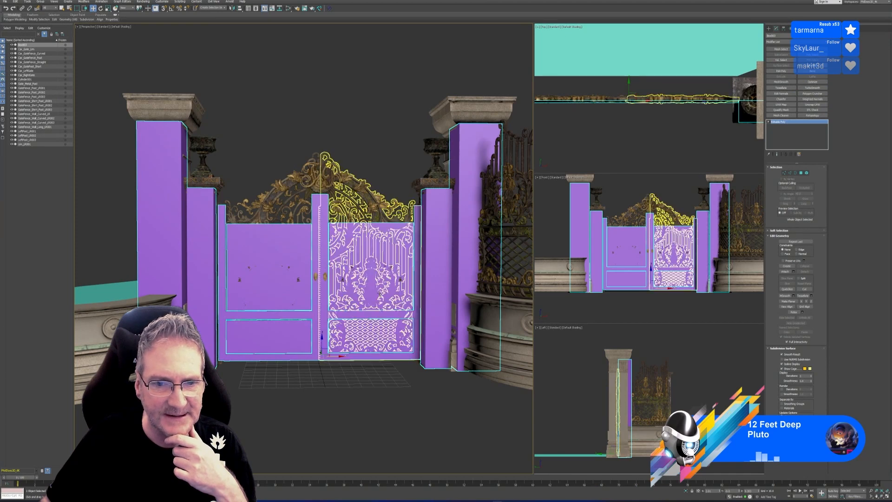
pyautogui.scroll(-4, 379, 279)
pyautogui.moveTo(382, 389)
pyautogui.keyDown('alt'); pyautogui.mouseDown(button='middle')
pyautogui.moveTo(369, 392)
pyautogui.moveTo(375, 394)
pyautogui.mouseUp(button='middle'); pyautogui.keyUp('alt')
pyautogui.moveTo(373, 181); pyautogui.dragTo(338, 137, button='middle')
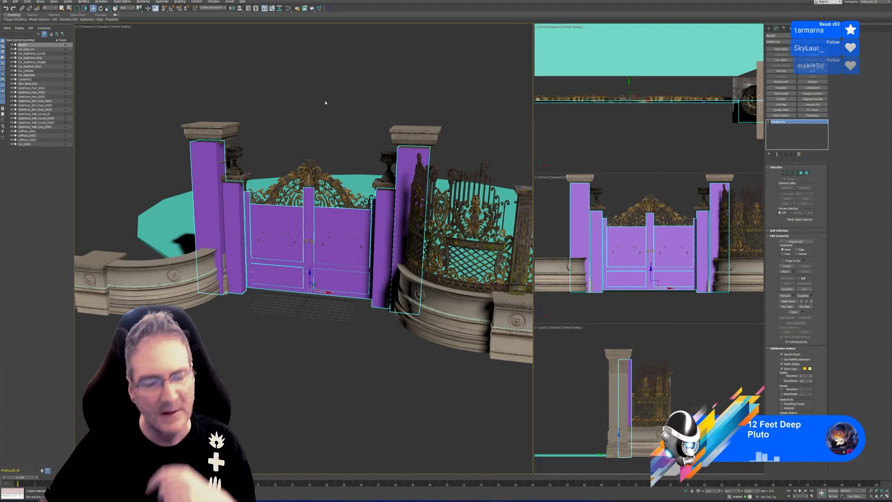
pyautogui.moveTo(325, 101); pyautogui.dragTo(326, 107, button='middle')
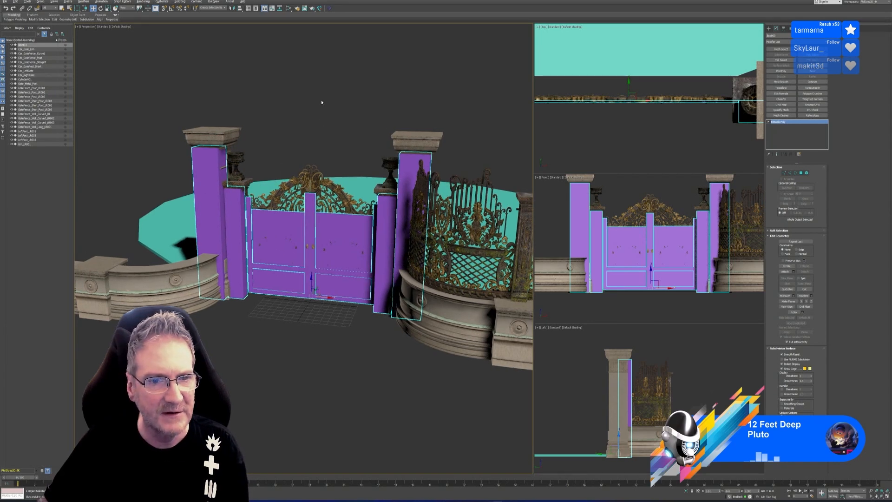
pyautogui.press('Delete')
pyautogui.moveTo(312, 114); pyautogui.dragTo(293, 132, button='middle')
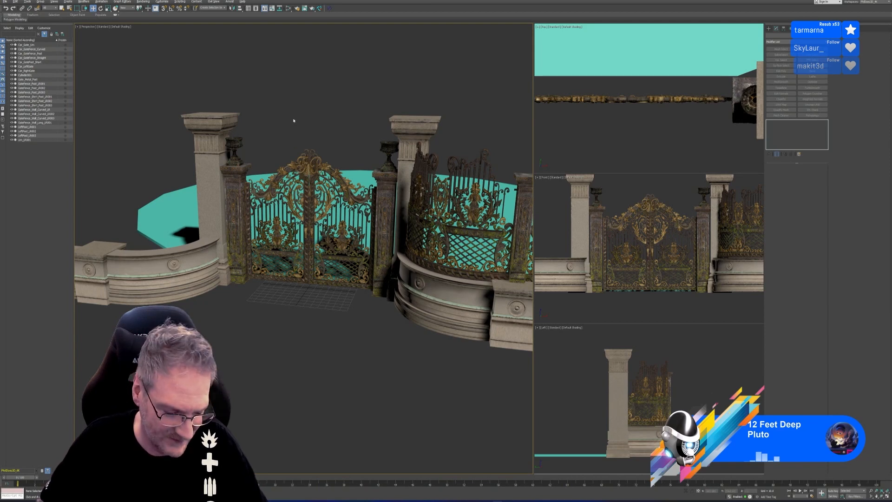
pyautogui.moveTo(328, 331)
pyautogui.keyDown('alt'); pyautogui.mouseDown(button='middle')
pyautogui.moveTo(314, 323)
pyautogui.moveTo(327, 326)
pyautogui.mouseUp(button='middle'); pyautogui.keyUp('alt')
pyautogui.moveTo(270, 134)
pyautogui.keyDown('alt'); pyautogui.mouseDown(button='middle')
pyautogui.moveTo(281, 130)
pyautogui.moveTo(268, 126)
pyautogui.mouseUp(button='middle'); pyautogui.keyUp('alt')
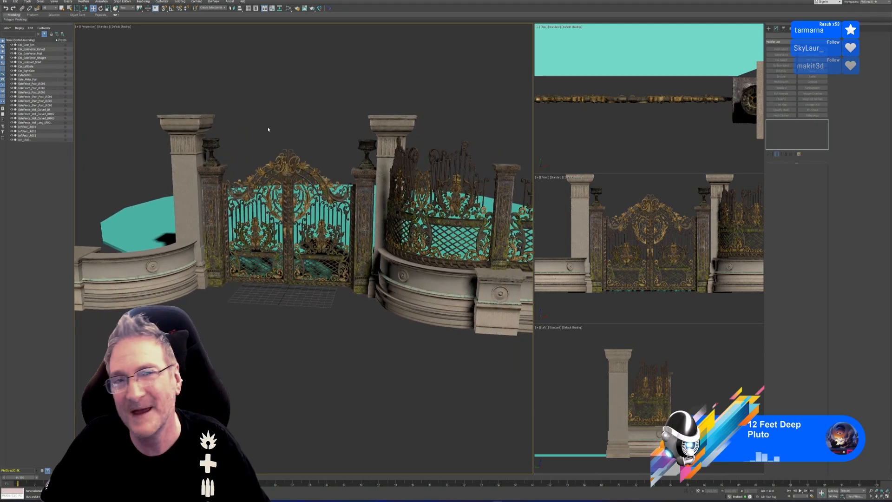
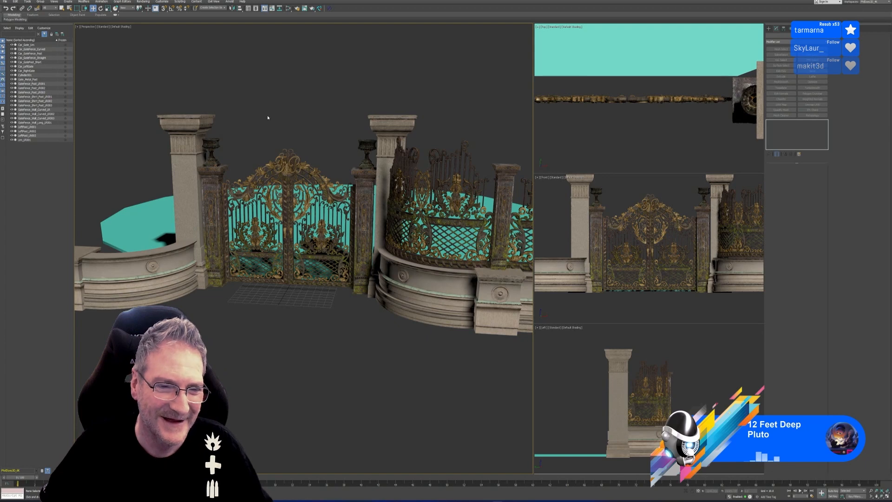
# Step: Import Ivy1Left.obj from the Car Gate Exports folder with the default OBJ import options
pyautogui.click(4, 1)
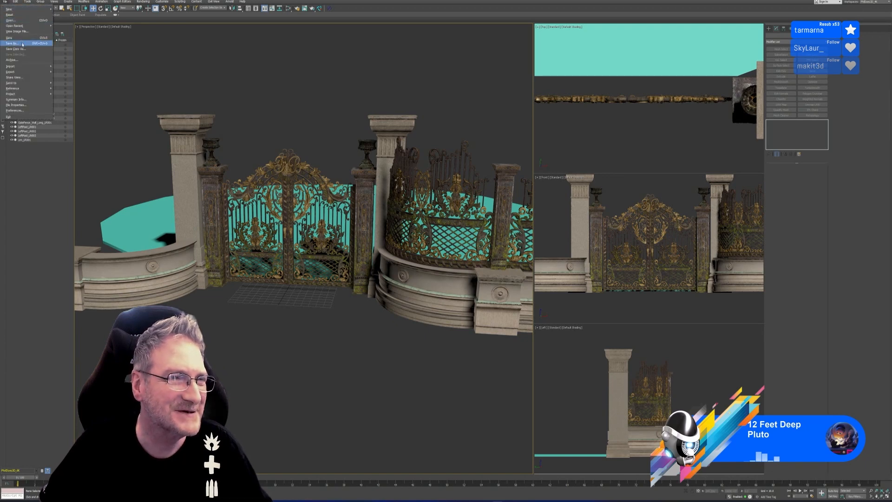
pyautogui.moveTo(23, 67)
pyautogui.click(67, 67)
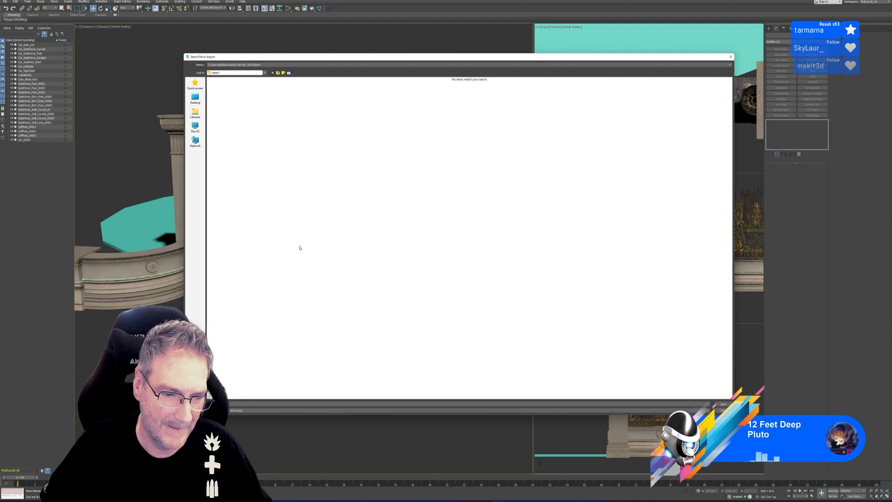
pyautogui.click(273, 410)
pyautogui.click(273, 410)
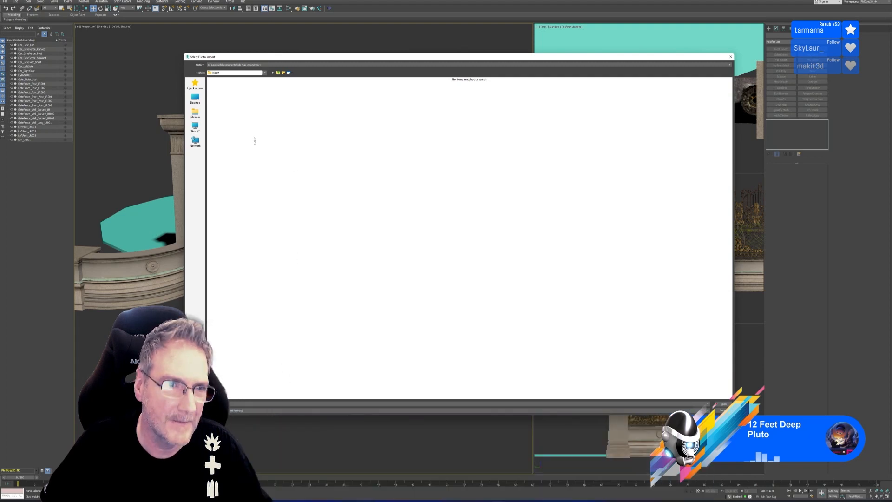
pyautogui.click(242, 66)
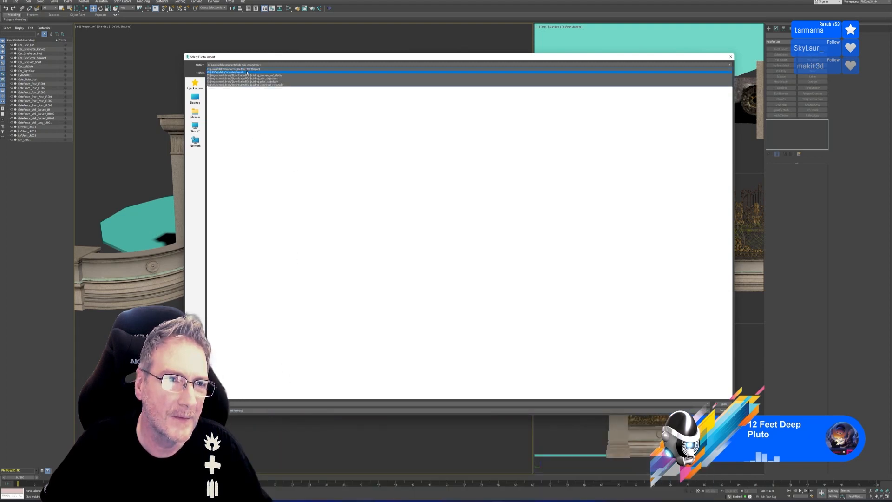
pyautogui.click(247, 73)
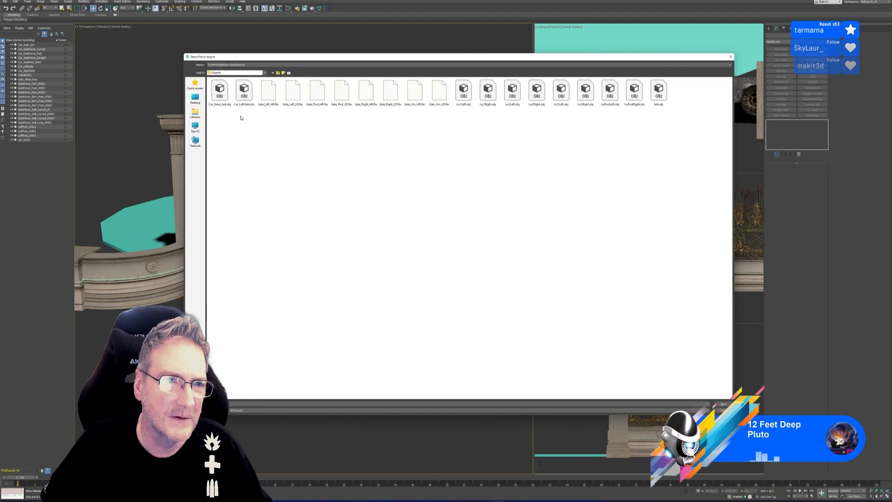
pyautogui.doubleClick(465, 106)
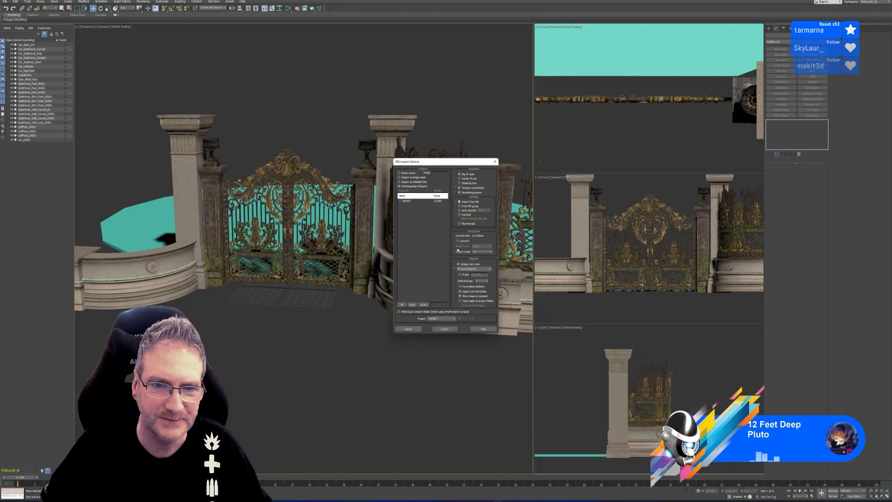
pyautogui.click(410, 329)
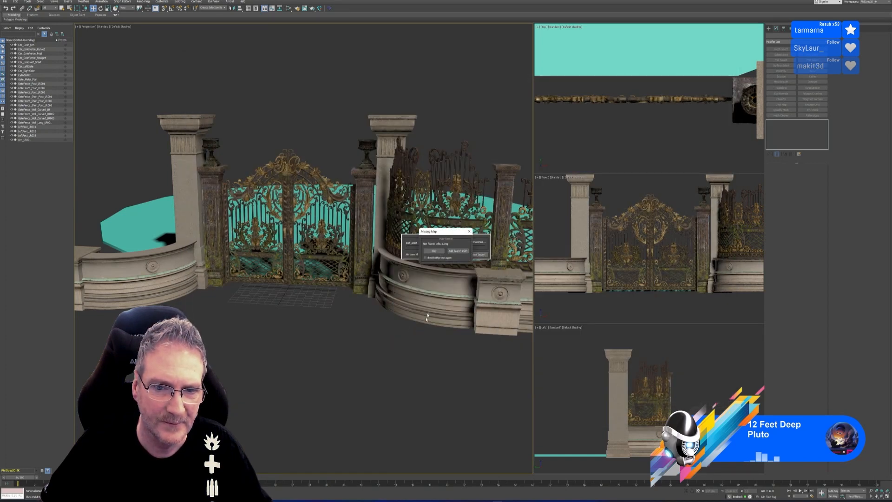
# Step: Skip the first missing map prompt and open the folder chooser for adding a map search path
pyautogui.click(436, 252)
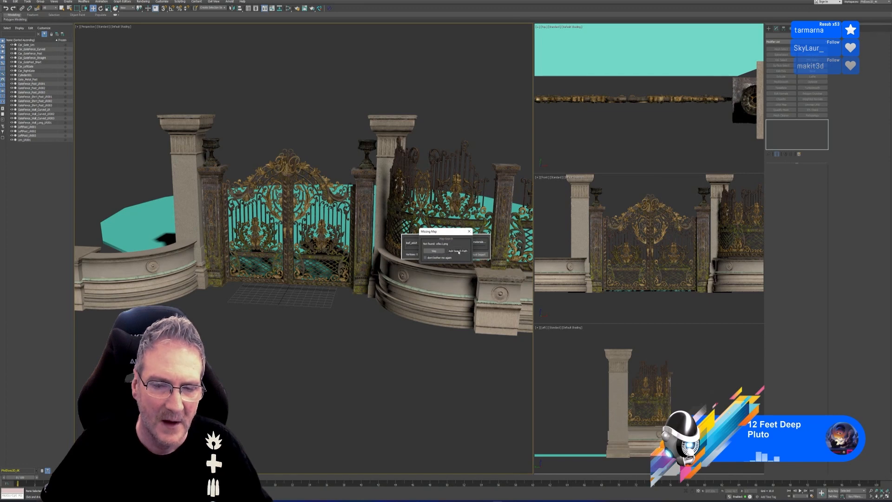
pyautogui.click(459, 252)
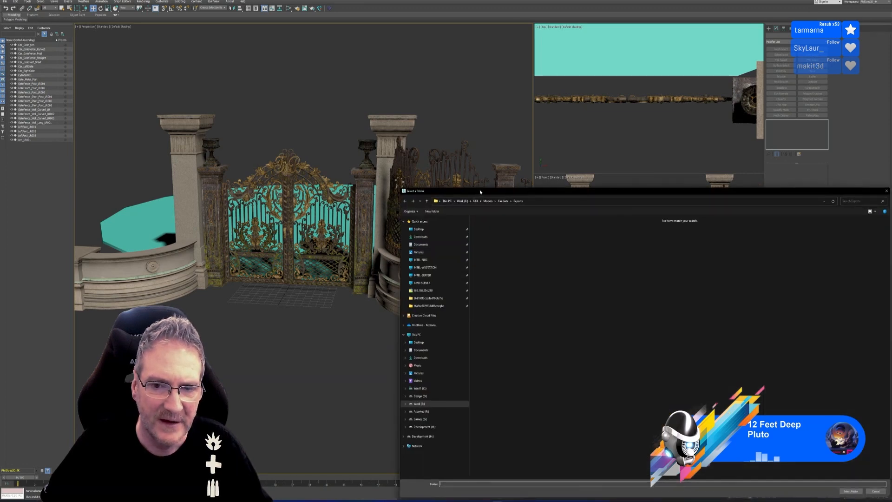
pyautogui.moveTo(480, 192); pyautogui.dragTo(350, 112)
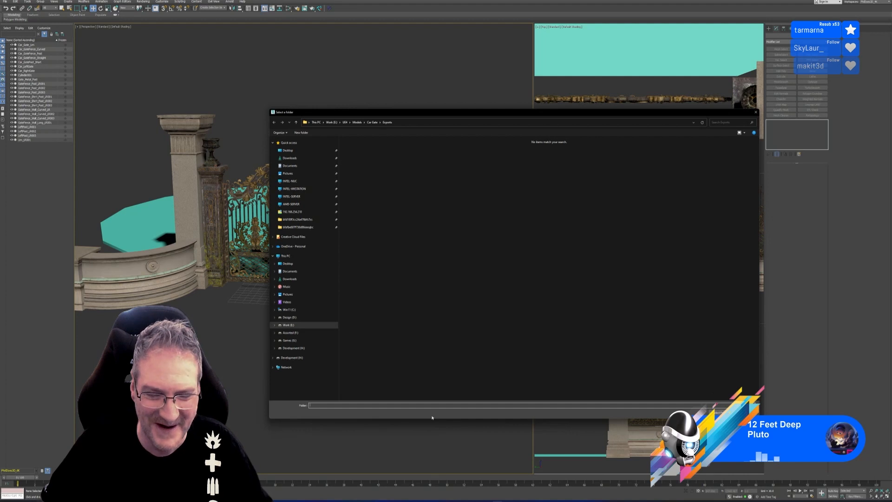
# Step: Look up the installation path of Ivy Generator in its shortcut properties
pyautogui.click(380, 499)
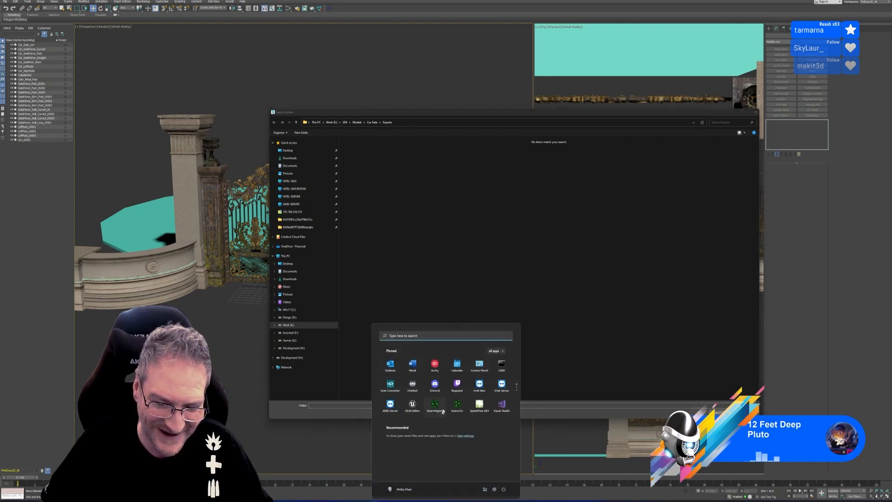
pyautogui.scroll(-1, 446, 398)
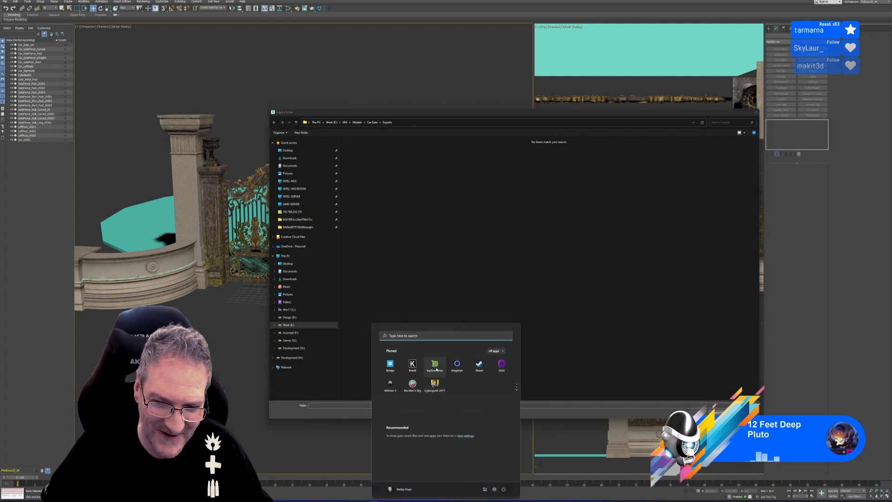
pyautogui.rightClick(436, 383)
pyautogui.click(465, 396)
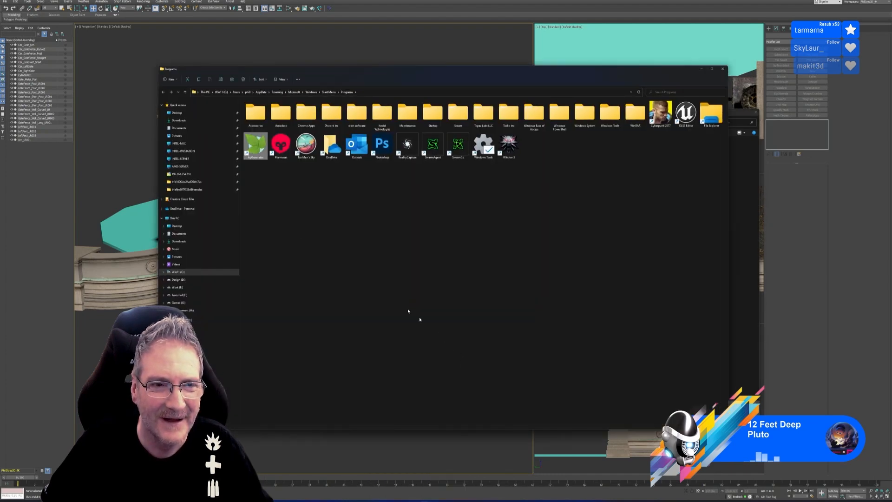
pyautogui.rightClick(261, 150)
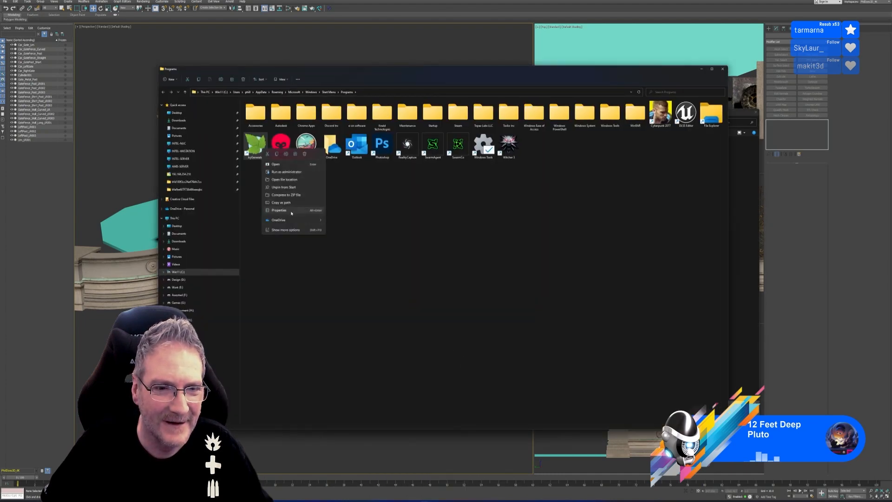
pyautogui.click(310, 210)
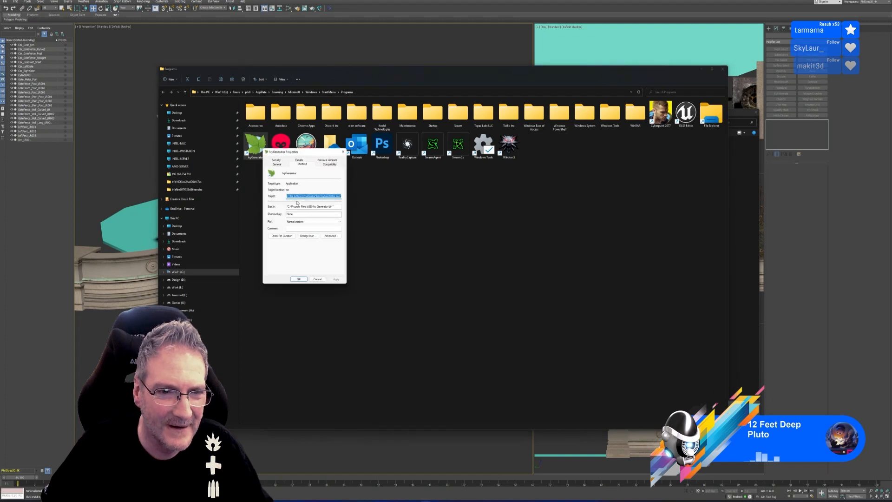
pyautogui.click(317, 279)
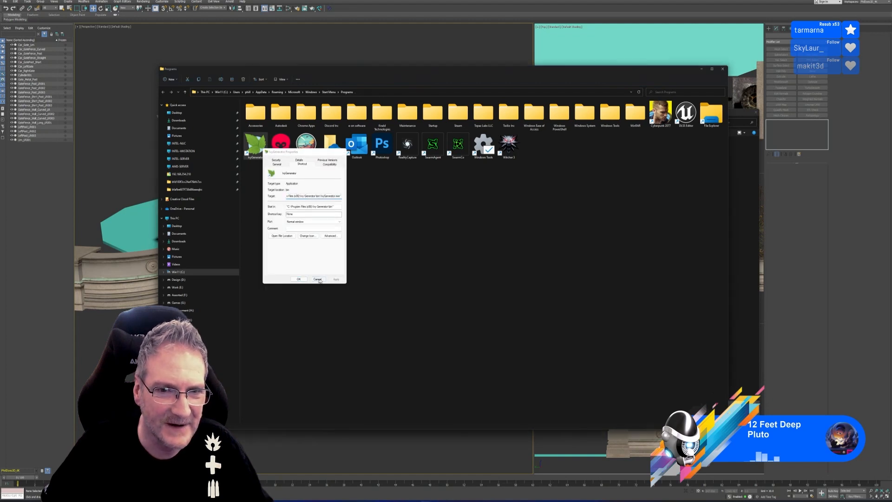
pyautogui.click(723, 69)
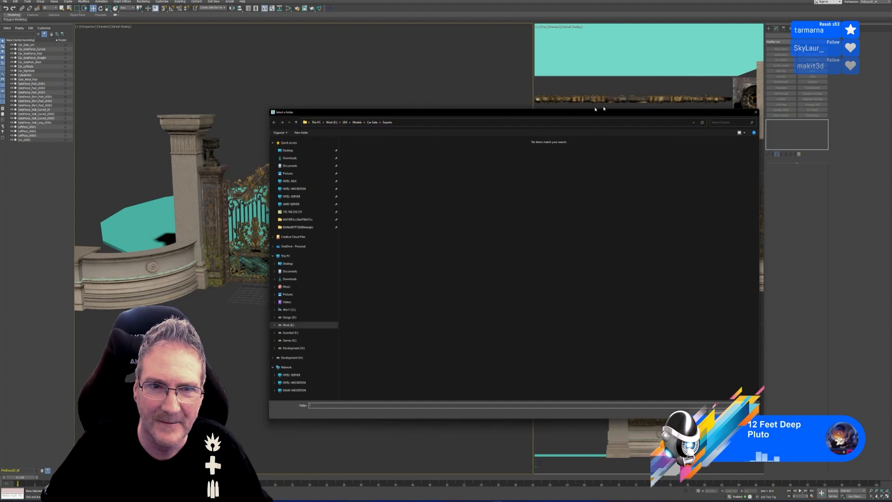
# Step: Add the textures folder of Ivy Generator in Program Files (x86) as the missing map search path
pyautogui.click(290, 309)
pyautogui.doubleClick(433, 150)
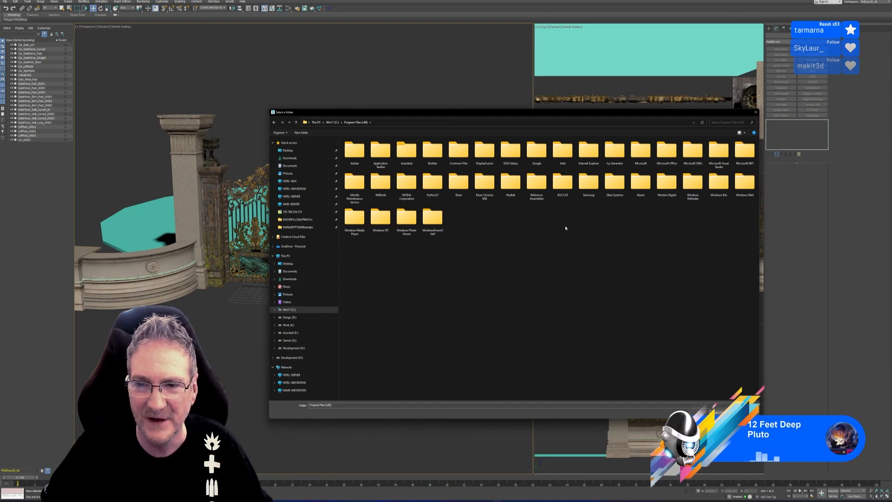
pyautogui.doubleClick(615, 149)
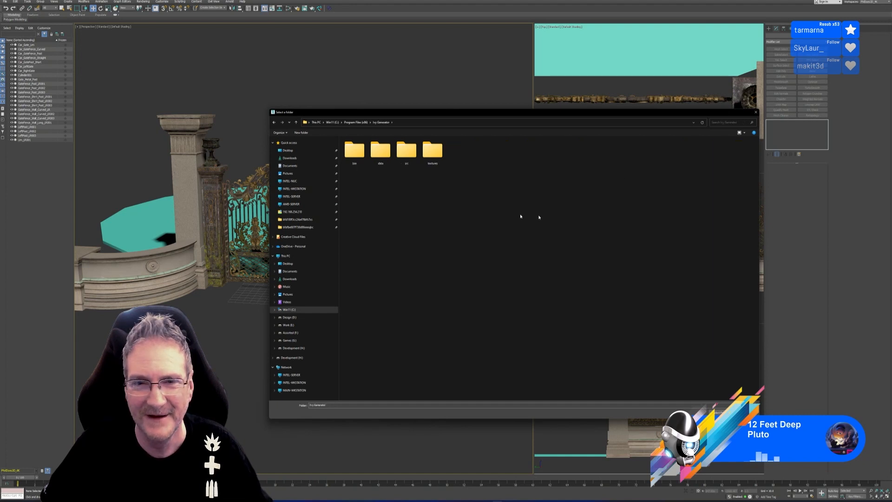
pyautogui.doubleClick(433, 149)
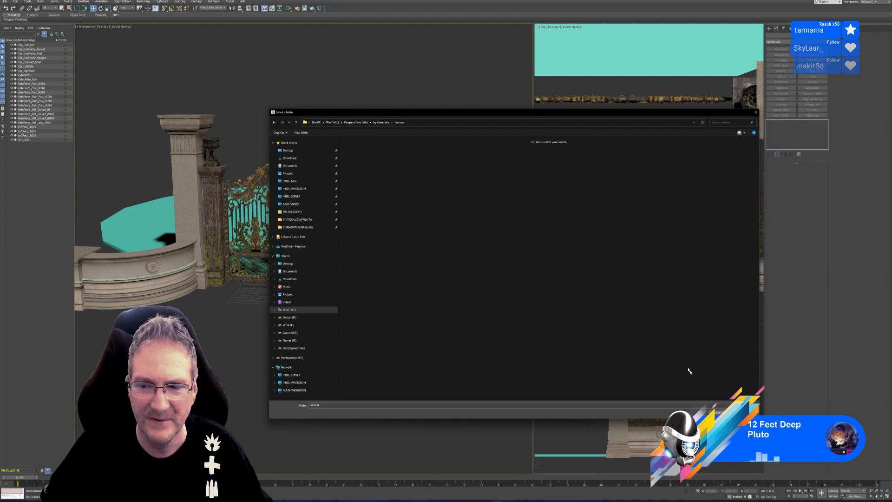
pyautogui.click(718, 412)
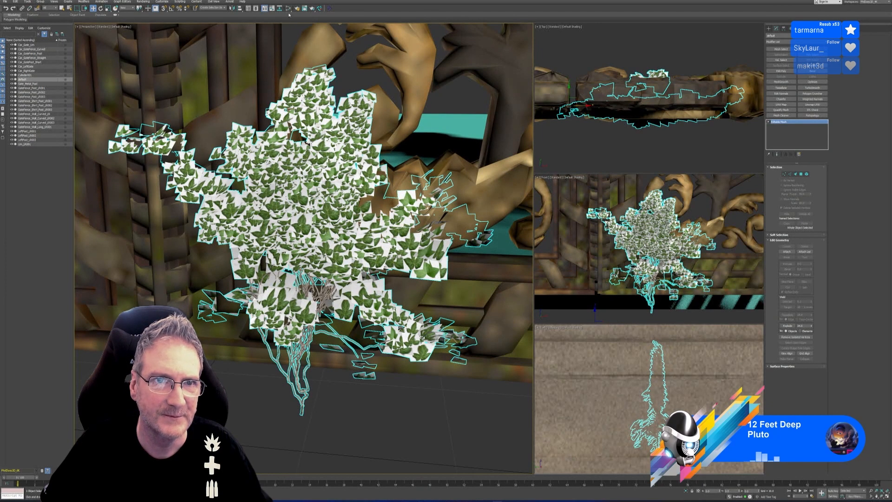
# Step: Open the Slate Material Editor and pick the imported ivy's material into the node view
pyautogui.click(289, 8)
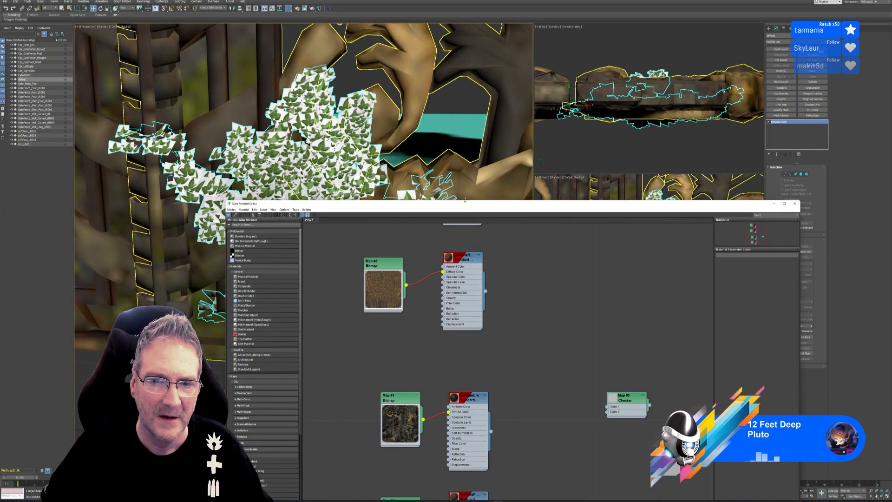
pyautogui.moveTo(473, 208); pyautogui.dragTo(540, 145)
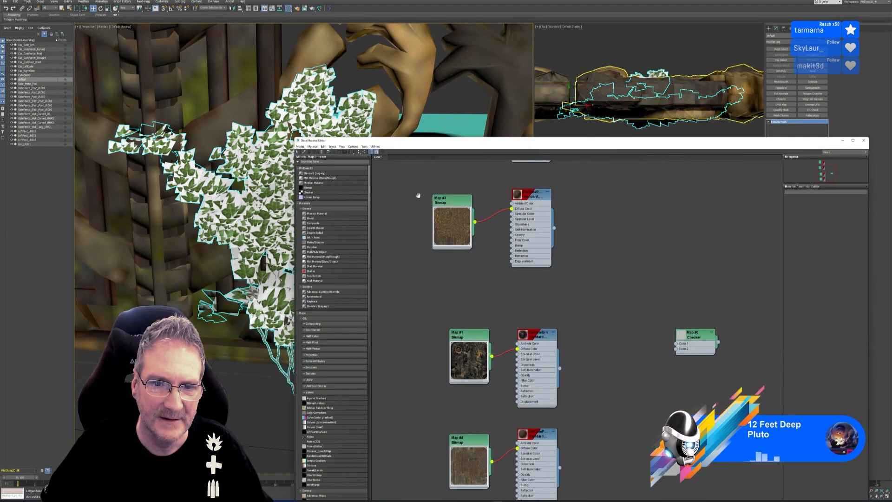
pyautogui.moveTo(418, 193); pyautogui.dragTo(550, 193, button='middle')
pyautogui.click(305, 153)
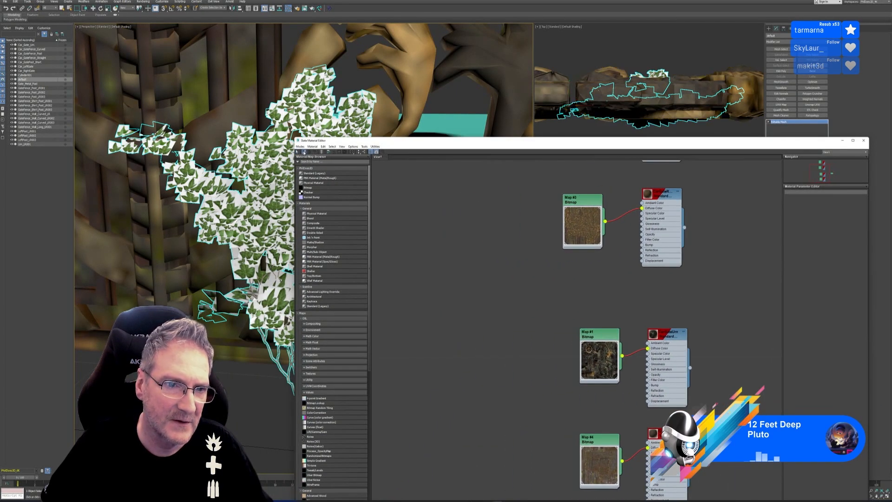
pyautogui.click(216, 183)
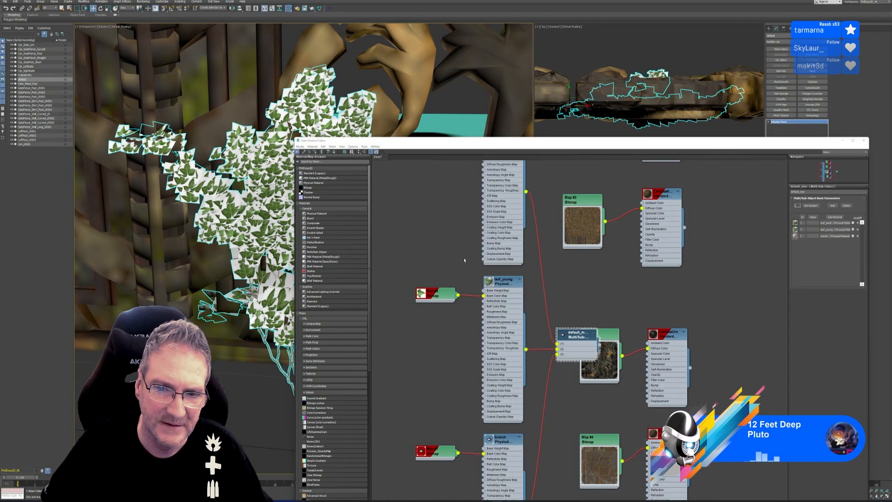
# Step: Move the ivy's three Physical material trees away from the existing gate material nodes
pyautogui.scroll(-3, 485, 274)
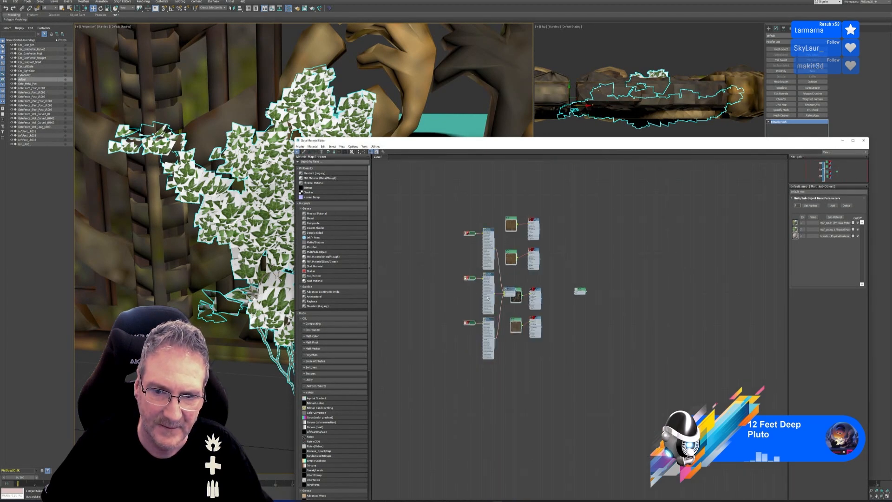
pyautogui.moveTo(488, 230); pyautogui.dragTo(422, 223)
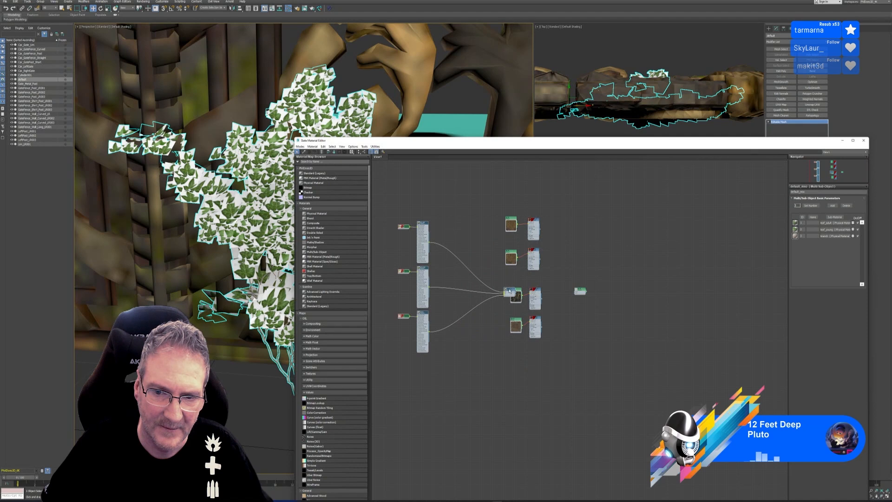
pyautogui.scroll(6, 470, 267)
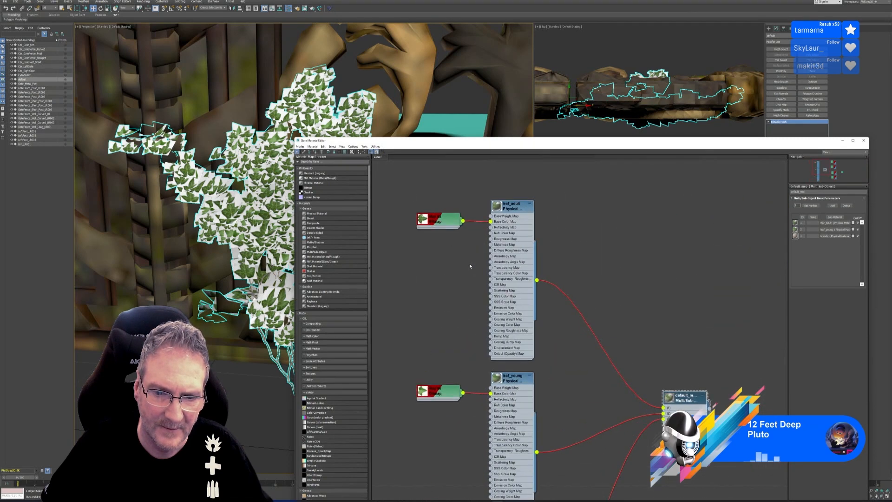
pyautogui.moveTo(464, 280); pyautogui.dragTo(465, 289, button='middle')
pyautogui.click(457, 276)
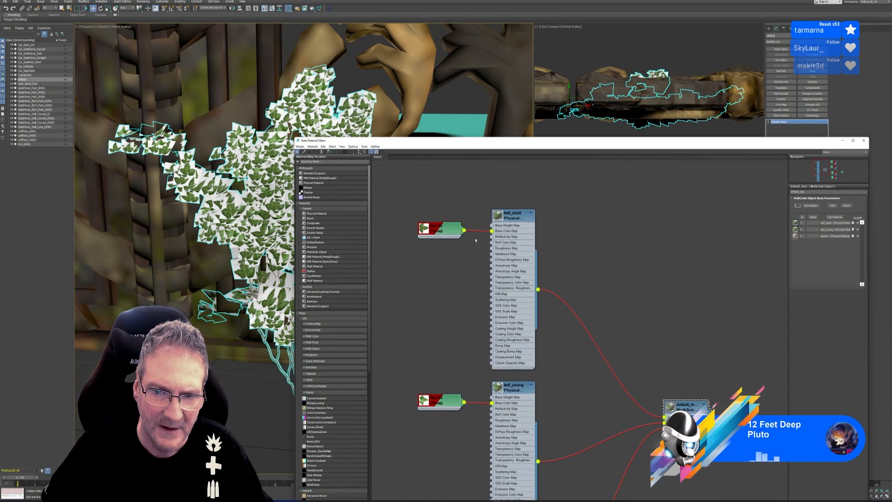
pyautogui.scroll(-2, 502, 233)
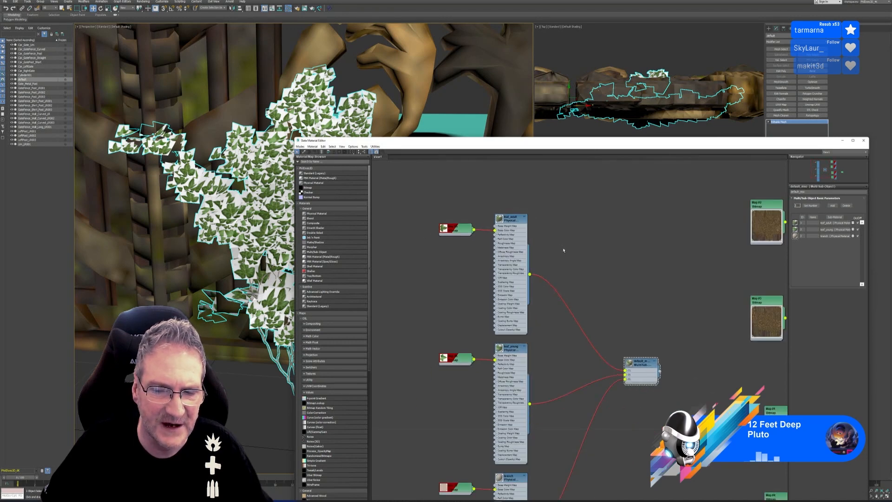
# Step: Add a Standard (Legacy) material beside leaf_adult and wire the adult leaf bitmap into its Diffuse Color
pyautogui.moveTo(564, 251); pyautogui.dragTo(548, 226, button='middle')
pyautogui.moveTo(317, 174); pyautogui.dragTo(581, 204)
pyautogui.moveTo(458, 204); pyautogui.dragTo(562, 218)
pyautogui.moveTo(602, 234); pyautogui.dragTo(585, 218, button='middle')
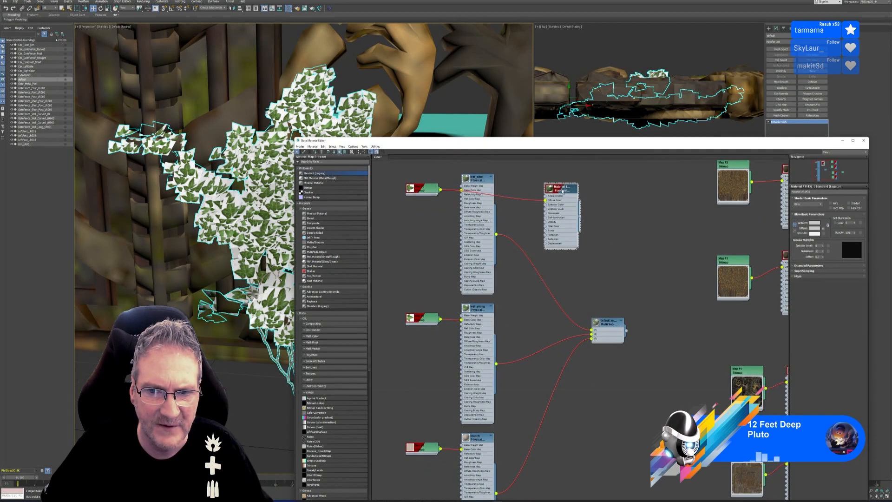
pyautogui.moveTo(562, 188); pyautogui.dragTo(544, 178)
pyautogui.moveTo(600, 241); pyautogui.dragTo(590, 227, button='middle')
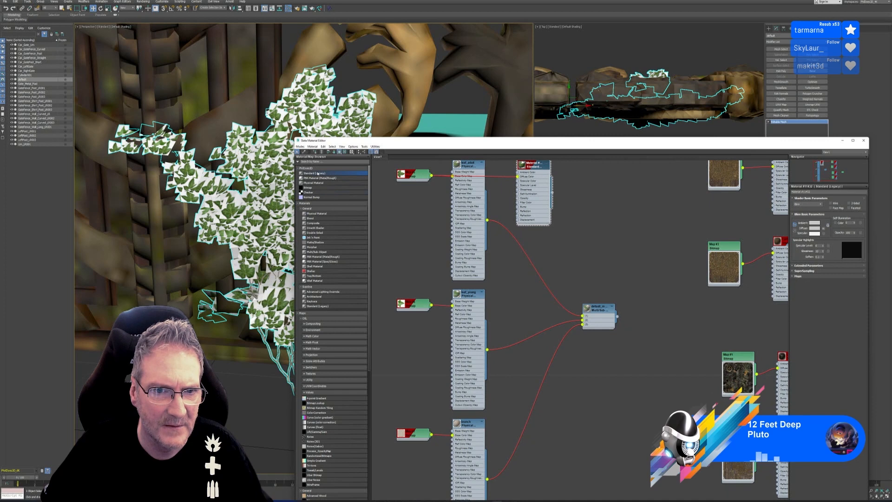
# Step: Add a Standard (Legacy) material beside leaf_young and wire the young leaf bitmap into its Diffuse Color
pyautogui.moveTo(316, 174); pyautogui.dragTo(530, 296)
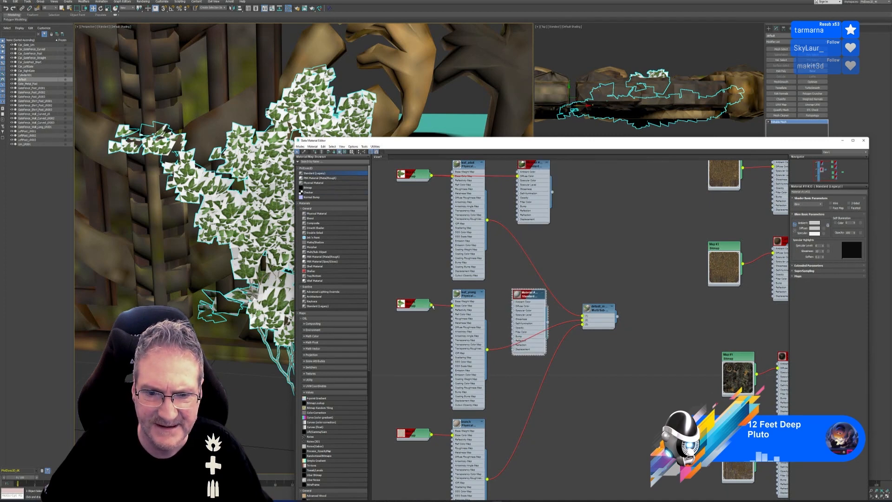
pyautogui.moveTo(433, 306); pyautogui.dragTo(514, 306)
pyautogui.moveTo(530, 295); pyautogui.dragTo(540, 295)
pyautogui.moveTo(548, 381); pyautogui.dragTo(546, 335, button='middle')
# Step: Add a Standard (Legacy) material beside the branch material and wire the branch bitmap into its Diffuse Color
pyautogui.moveTo(316, 174); pyautogui.dragTo(538, 388)
pyautogui.moveTo(428, 389); pyautogui.dragTo(525, 394)
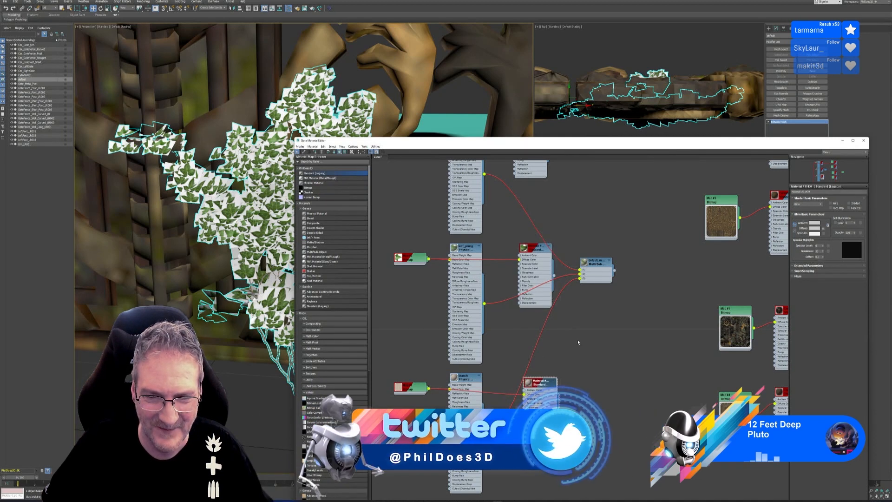
# Step: Wire the adult leaf, young leaf and branch Standard materials into the three slots of the Multi/Sub-Object material, replacing the Physical ones
pyautogui.moveTo(580, 342); pyautogui.dragTo(524, 350, button='middle')
pyautogui.moveTo(505, 419); pyautogui.dragTo(526, 283)
pyautogui.moveTo(522, 234); pyautogui.dragTo(520, 287, button='middle')
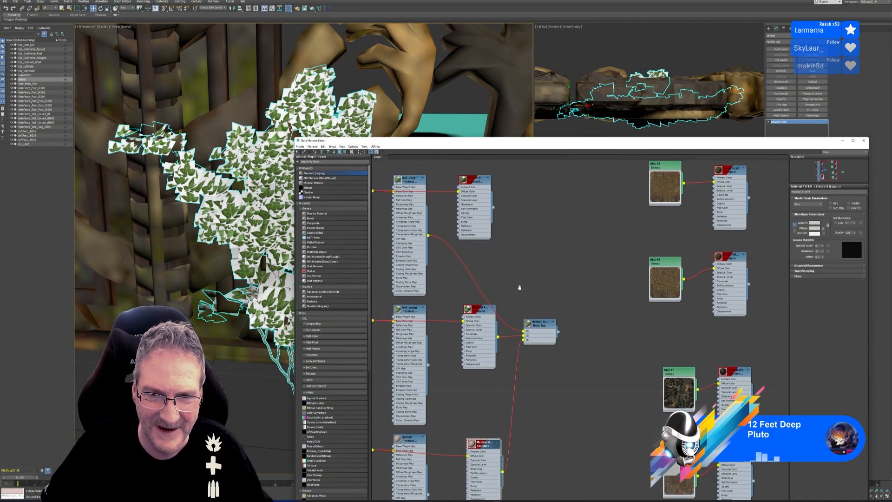
pyautogui.moveTo(494, 208); pyautogui.dragTo(524, 330)
pyautogui.scroll(-3, 557, 274)
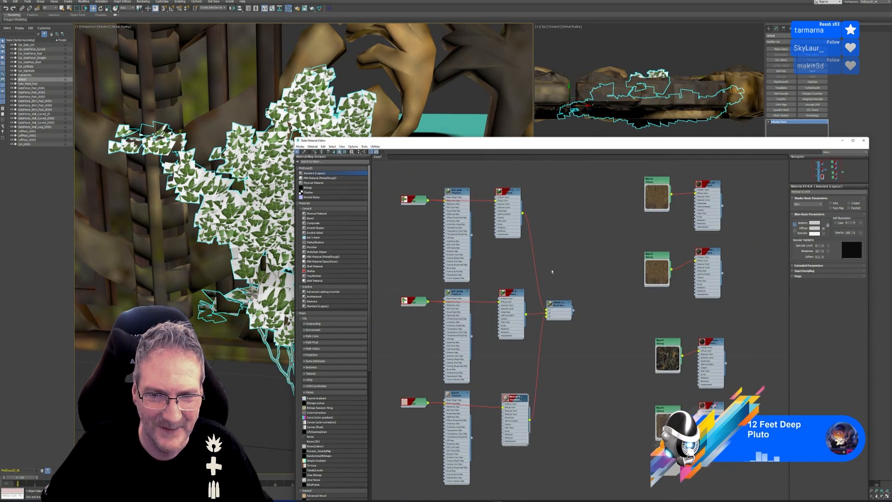
# Step: Delete the ivy's three unused Physical material nodes
pyautogui.click(457, 238)
pyautogui.press('Delete')
pyautogui.click(458, 334)
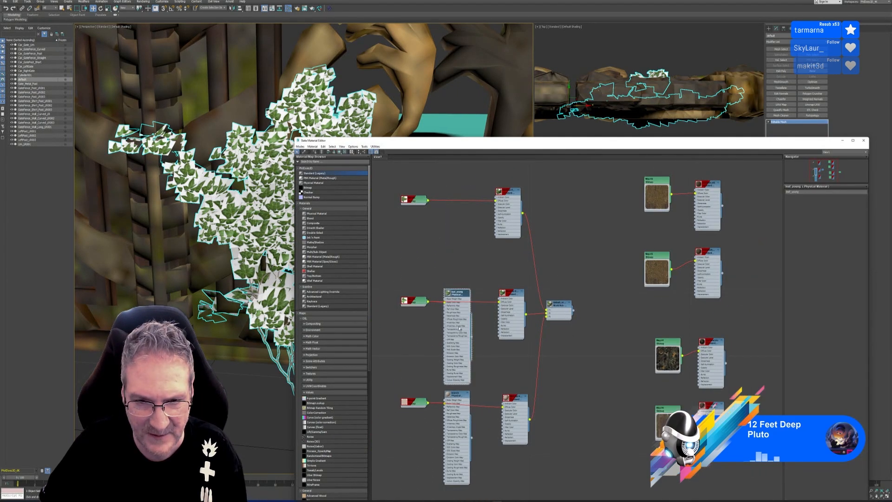
pyautogui.press('Delete')
pyautogui.click(459, 417)
pyautogui.press('Delete')
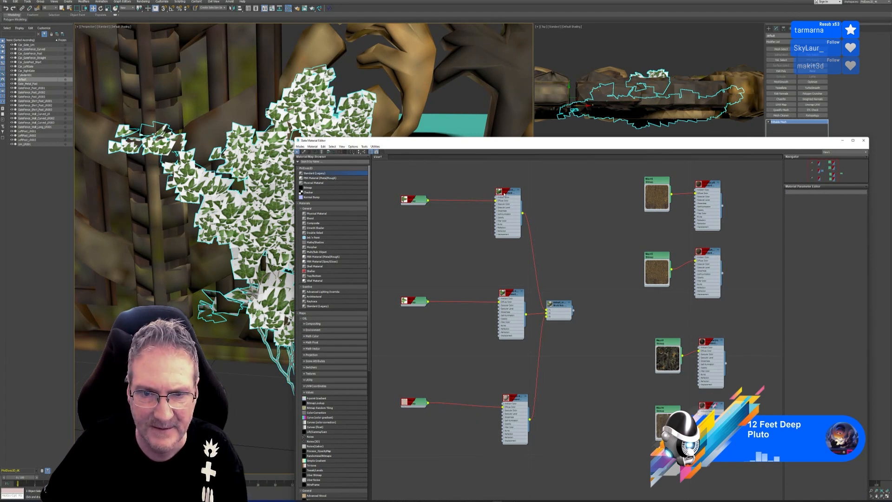
# Step: Place the three ivy bitmaps close beside their Standard materials and rearrange the material trees around the Multi/Sub-Object node
pyautogui.moveTo(413, 199); pyautogui.dragTo(464, 196)
pyautogui.moveTo(414, 300); pyautogui.dragTo(468, 301)
pyautogui.moveTo(413, 403); pyautogui.dragTo(465, 402)
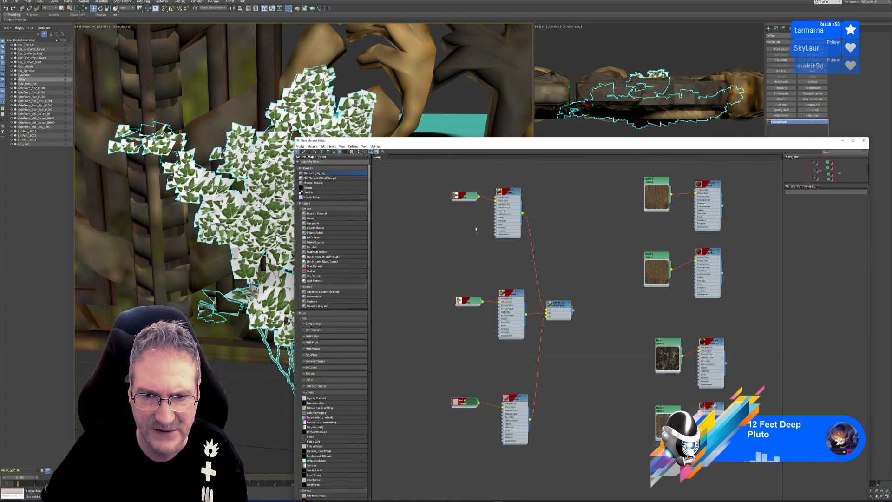
pyautogui.click(473, 199)
pyautogui.moveTo(431, 181); pyautogui.dragTo(539, 459)
pyautogui.moveTo(510, 193); pyautogui.dragTo(491, 210)
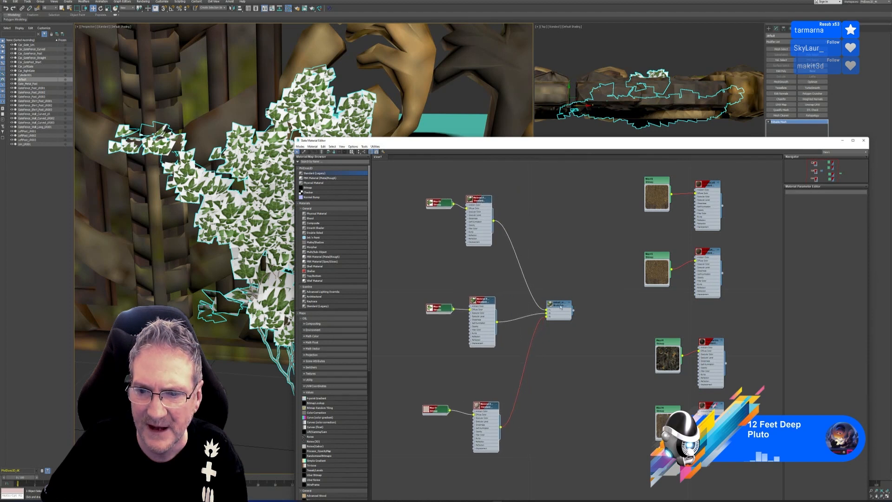
pyautogui.moveTo(561, 307); pyautogui.dragTo(552, 295)
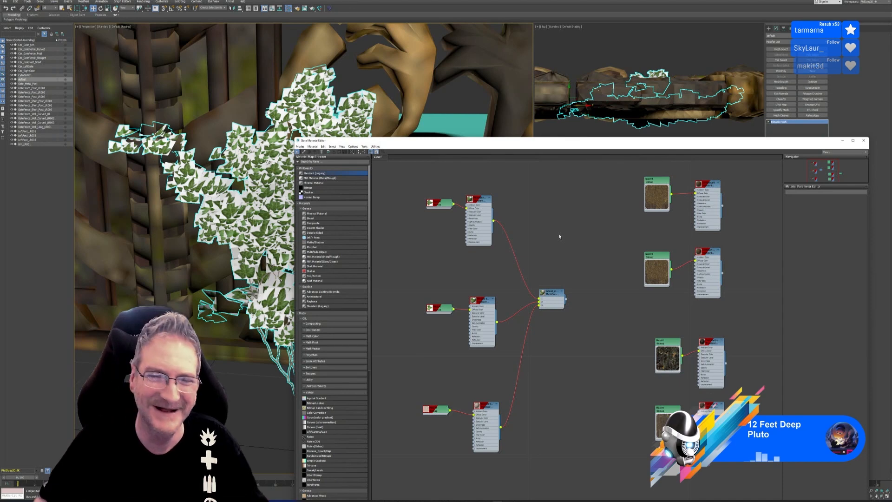
pyautogui.click(311, 187)
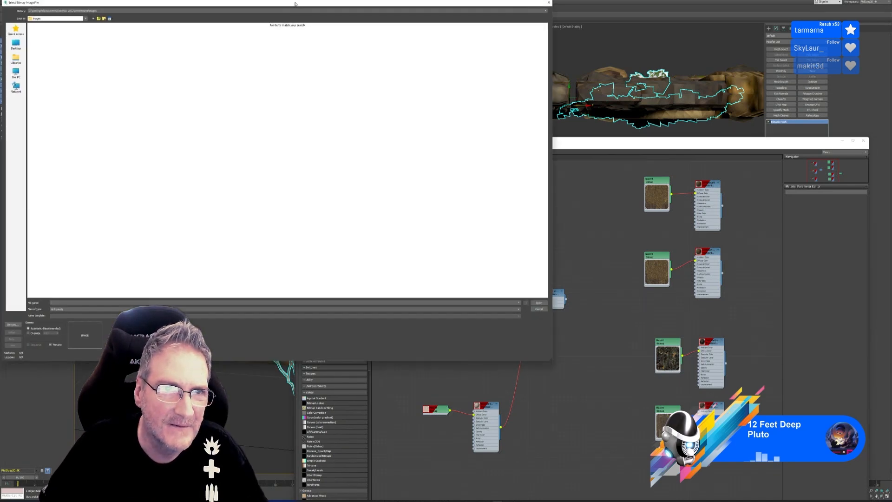
pyautogui.moveTo(295, 4); pyautogui.dragTo(475, 63)
pyautogui.click(242, 71)
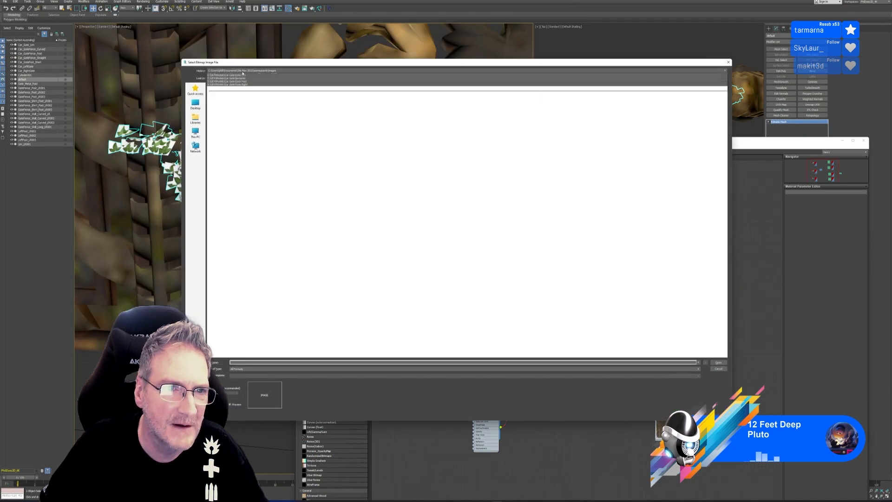
pyautogui.click(248, 70)
pyautogui.click(248, 71)
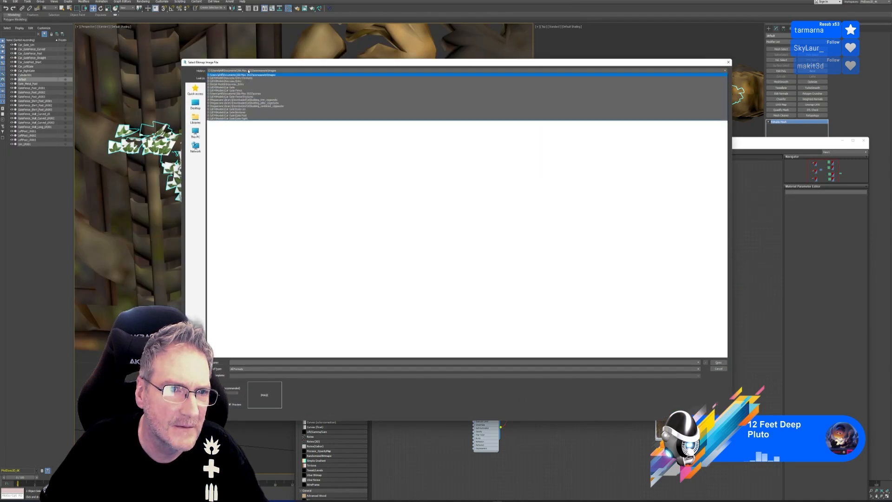
pyautogui.click(248, 71)
pyautogui.click(195, 132)
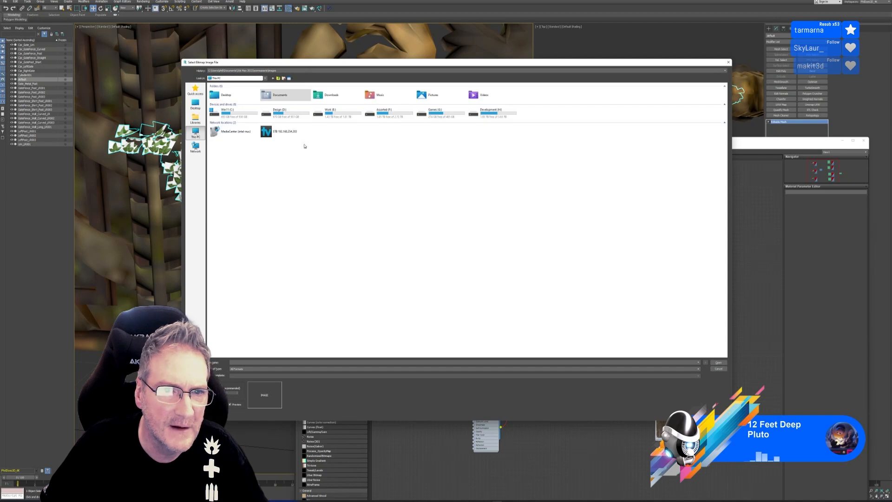
pyautogui.doubleClick(247, 113)
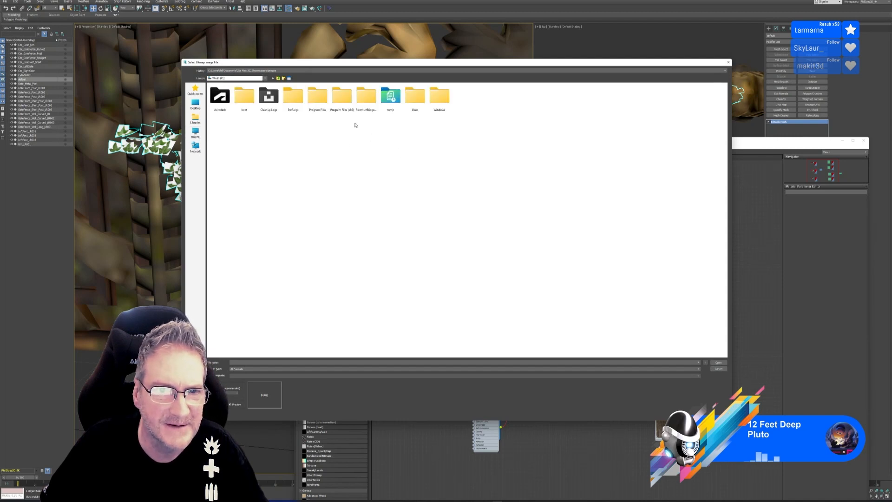
pyautogui.doubleClick(341, 106)
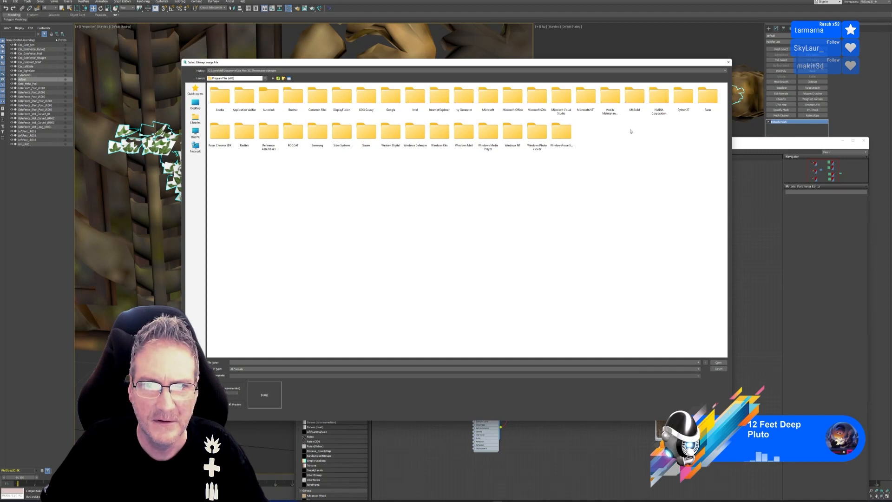
pyautogui.doubleClick(468, 103)
pyautogui.doubleClick(289, 106)
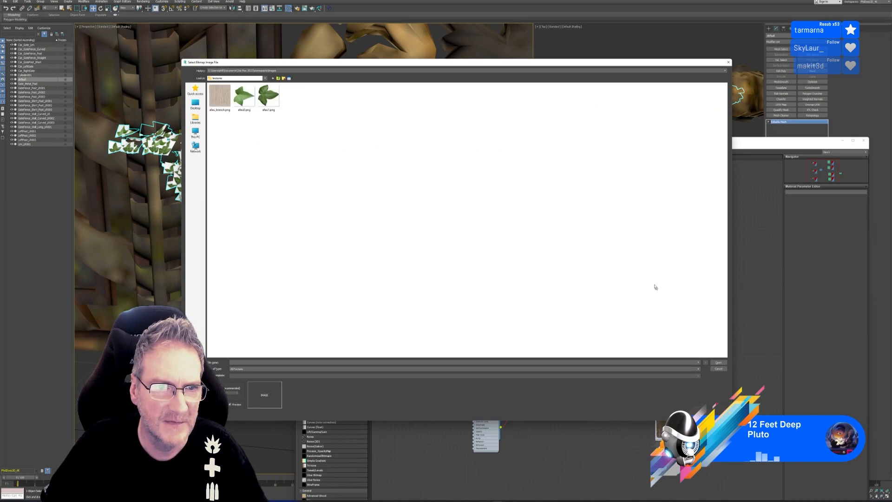
pyautogui.click(718, 368)
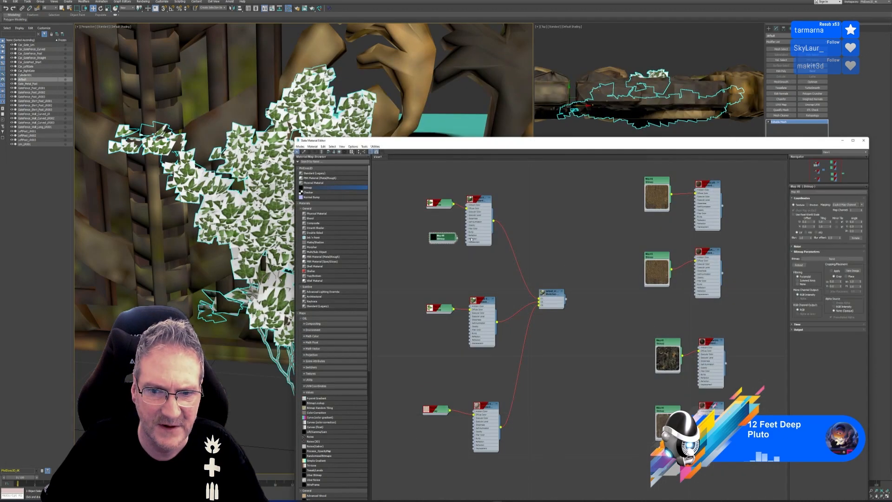
pyautogui.press('Delete')
# Step: Add a Bitmap map below the adult leaf bitmap, loading efeu1.png from the Ivy Generator textures folder in Program Files (x86)
pyautogui.scroll(3, 455, 227)
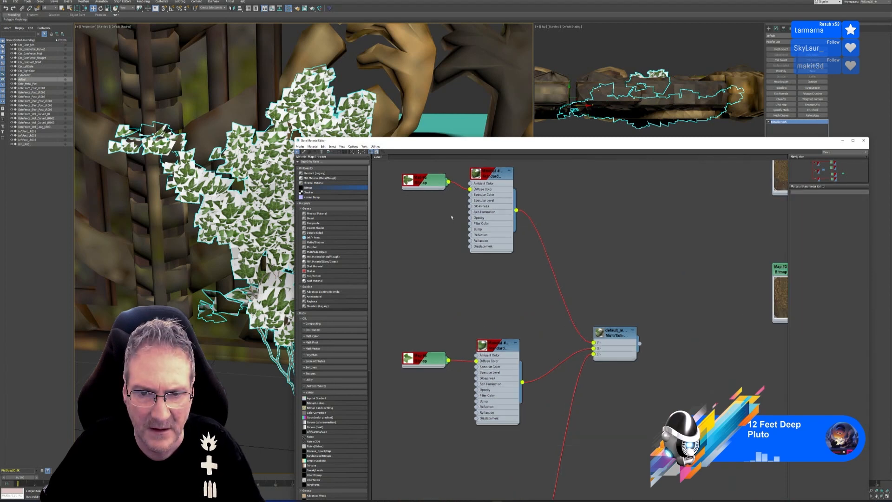
pyautogui.scroll(3, 452, 217)
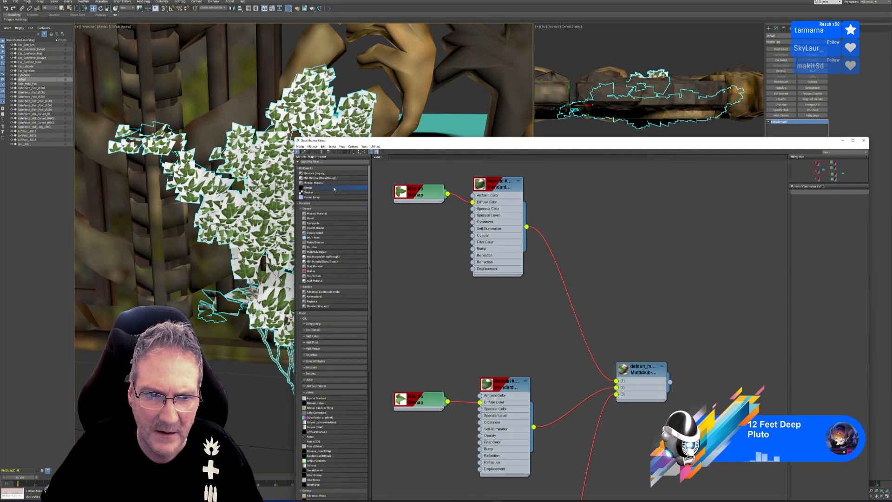
pyautogui.moveTo(409, 234); pyautogui.dragTo(410, 235)
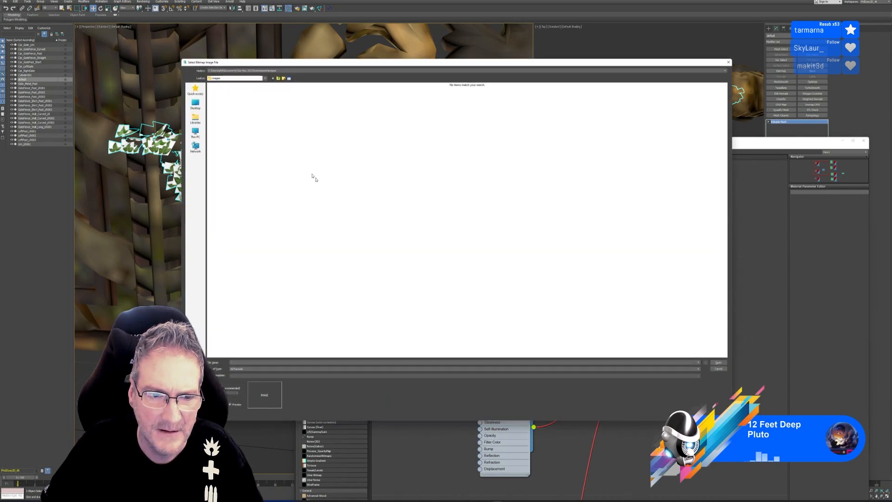
pyautogui.click(260, 81)
pyautogui.click(210, 108)
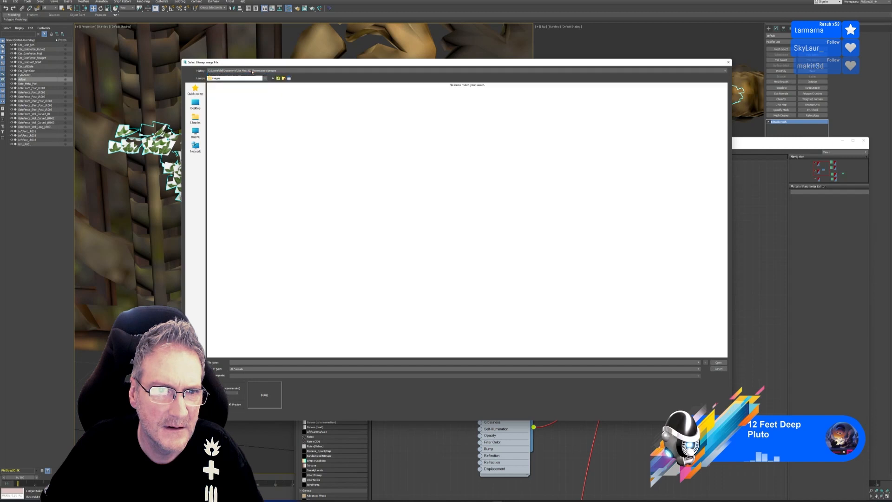
pyautogui.click(195, 133)
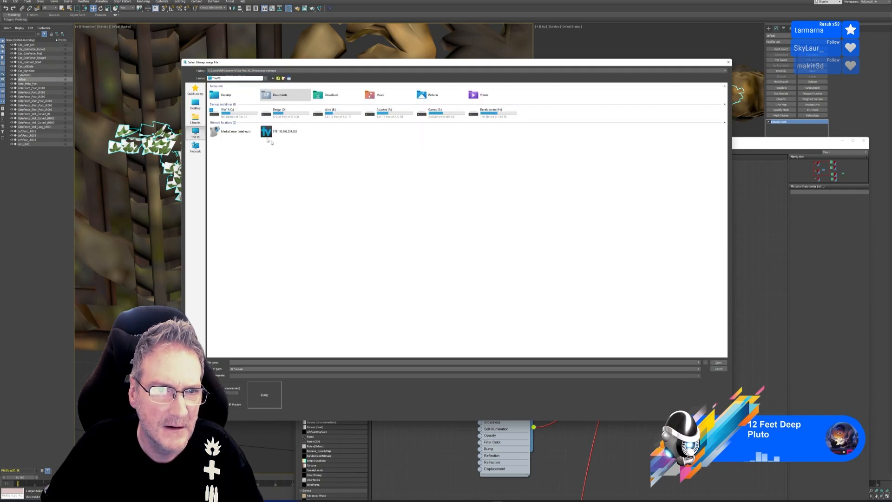
pyautogui.doubleClick(239, 118)
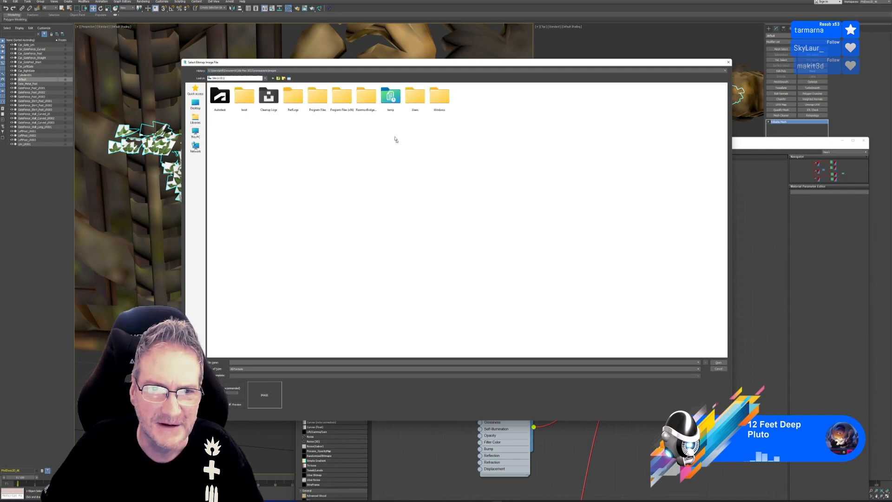
pyautogui.doubleClick(341, 104)
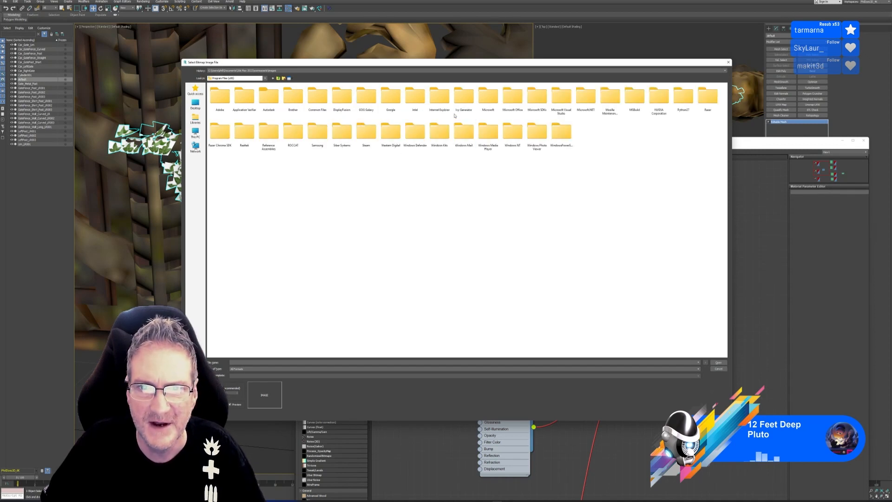
pyautogui.doubleClick(463, 97)
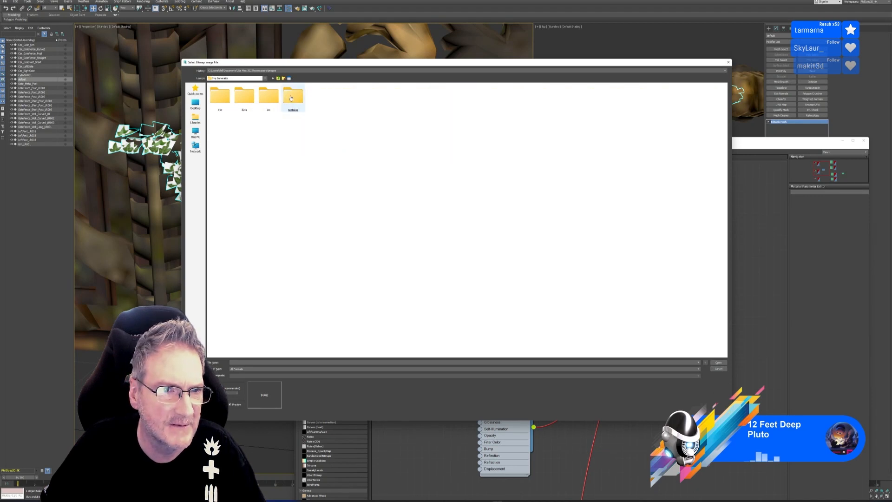
pyautogui.doubleClick(291, 98)
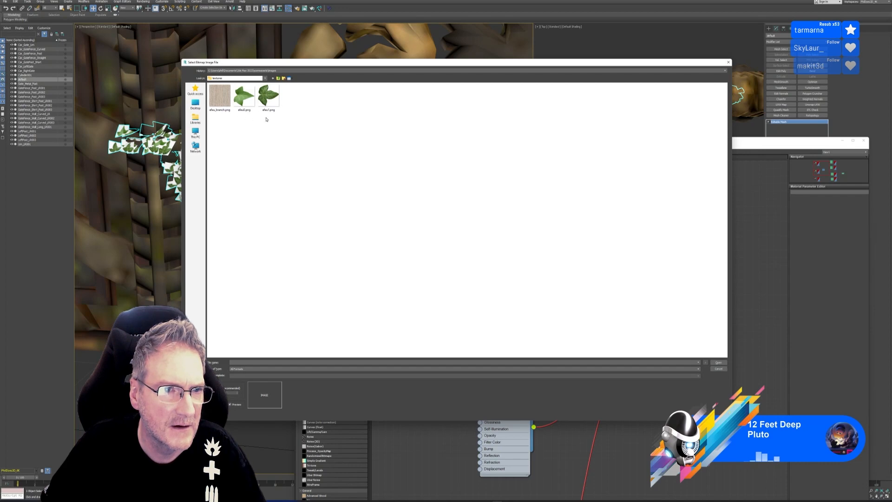
pyautogui.doubleClick(268, 96)
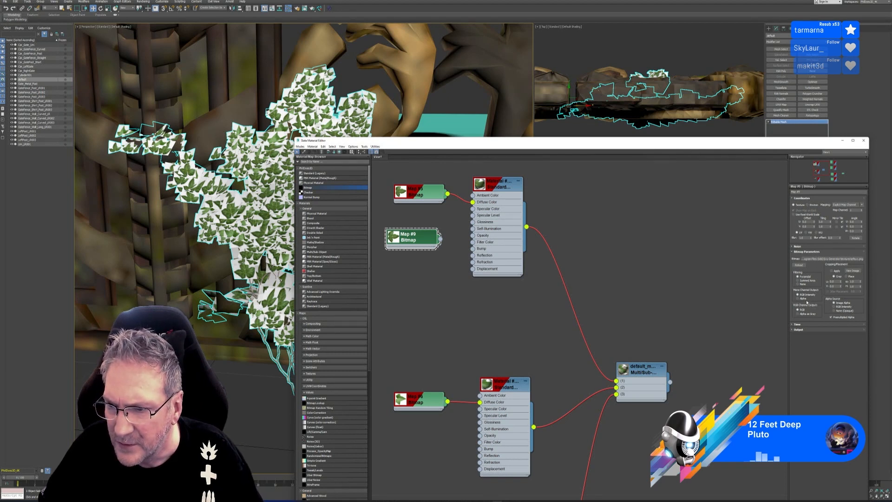
# Step: Set the new efeu1.png bitmap's Mono Channel Output to Alpha and wire it into the adult leaf material's Opacity
pyautogui.click(804, 299)
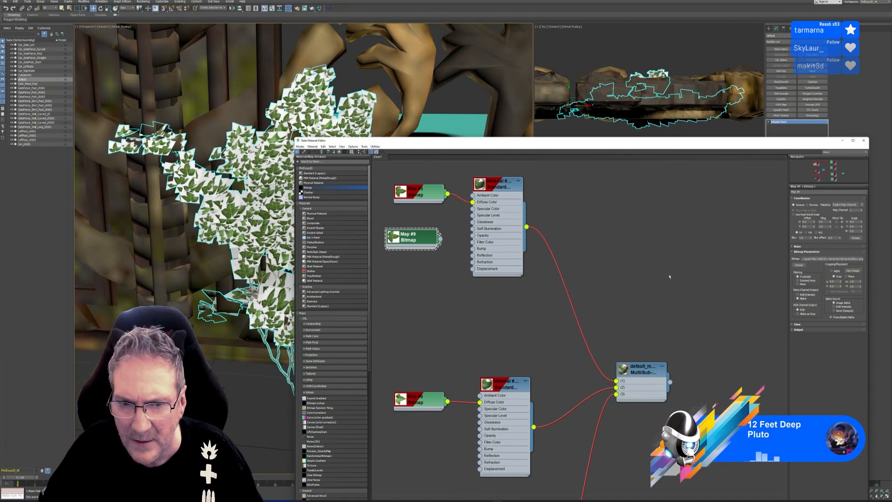
pyautogui.moveTo(440, 239); pyautogui.dragTo(474, 236)
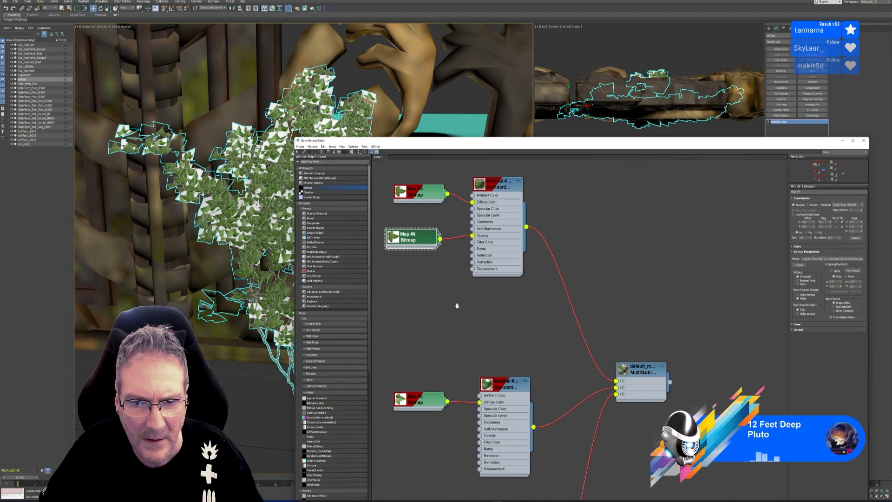
pyautogui.moveTo(458, 302); pyautogui.dragTo(456, 249, button='middle')
pyautogui.moveTo(447, 346); pyautogui.dragTo(479, 378)
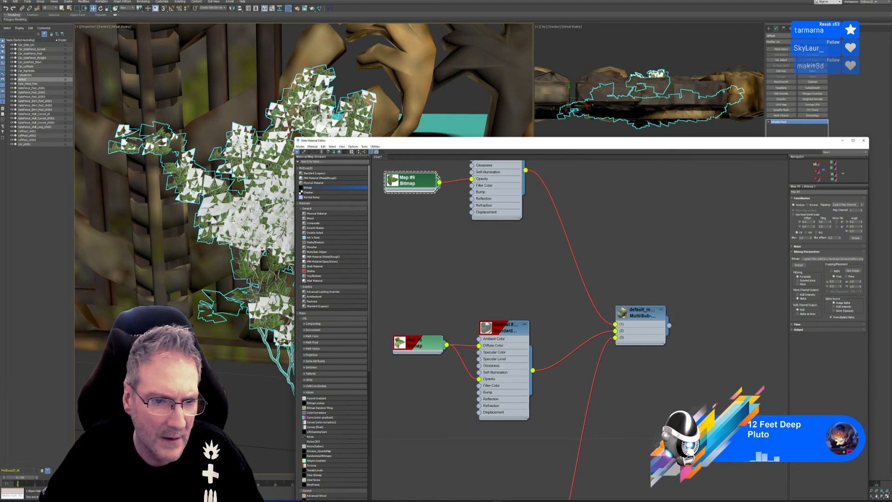
pyautogui.scroll(5, 247, 277)
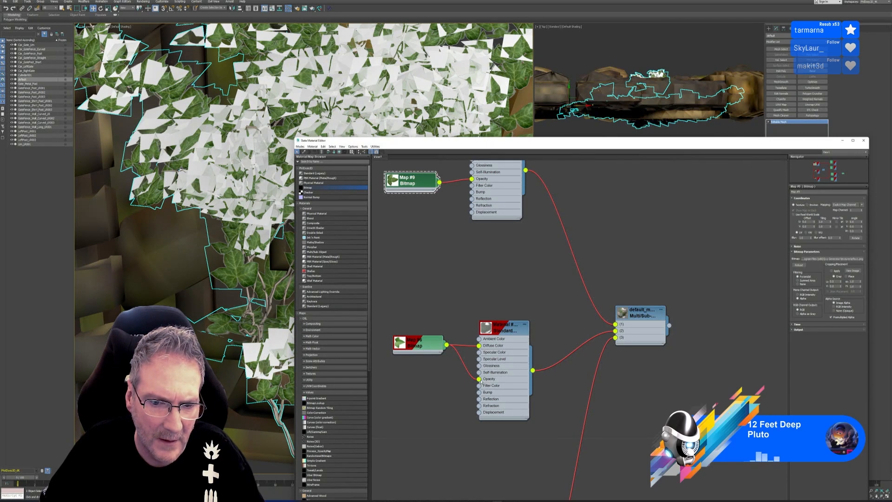
pyautogui.moveTo(479, 379); pyautogui.dragTo(469, 382)
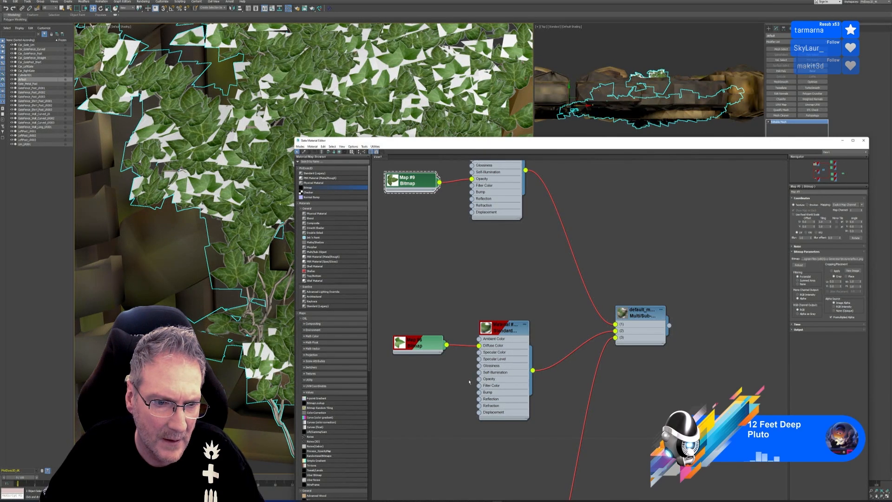
# Step: Add an efeu0.png bitmap below the young leaf bitmap, with Mono Channel Output set to Alpha, and wire it into that material's Opacity
pyautogui.moveTo(454, 274); pyautogui.dragTo(456, 329, button='middle')
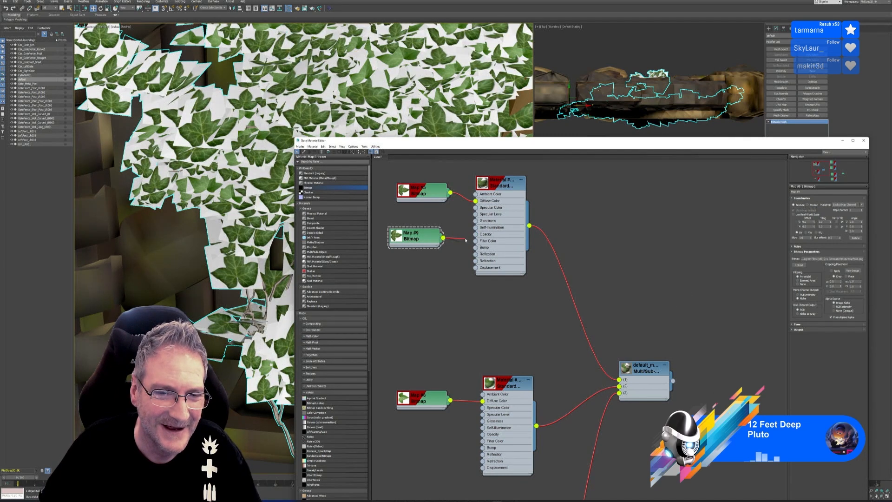
pyautogui.moveTo(485, 306)
pyautogui.mouseDown(button='middle')
pyautogui.moveTo(494, 282)
pyautogui.moveTo(473, 314)
pyautogui.mouseUp(button='middle')
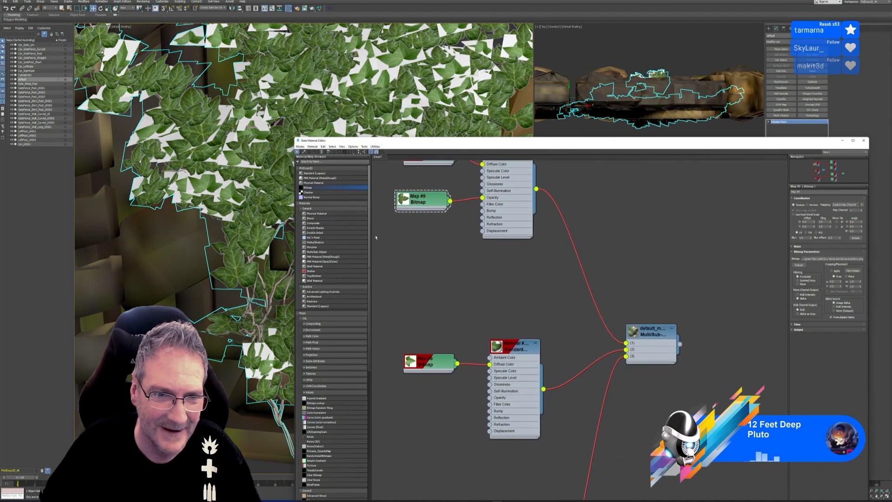
pyautogui.moveTo(381, 283); pyautogui.dragTo(423, 398)
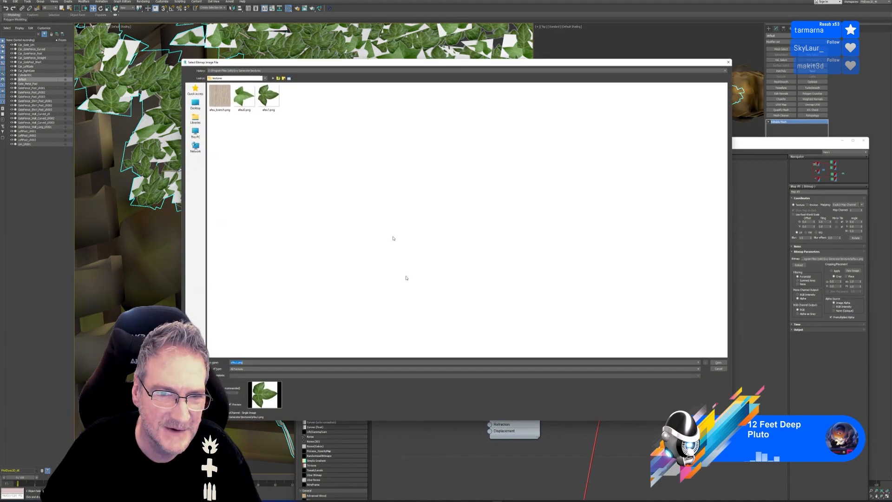
pyautogui.click(247, 103)
pyautogui.click(719, 362)
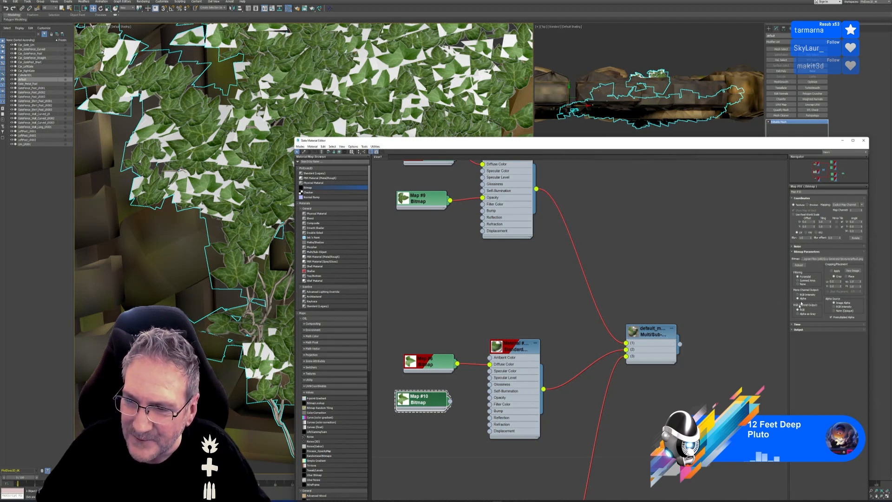
pyautogui.moveTo(450, 401); pyautogui.dragTo(490, 398)
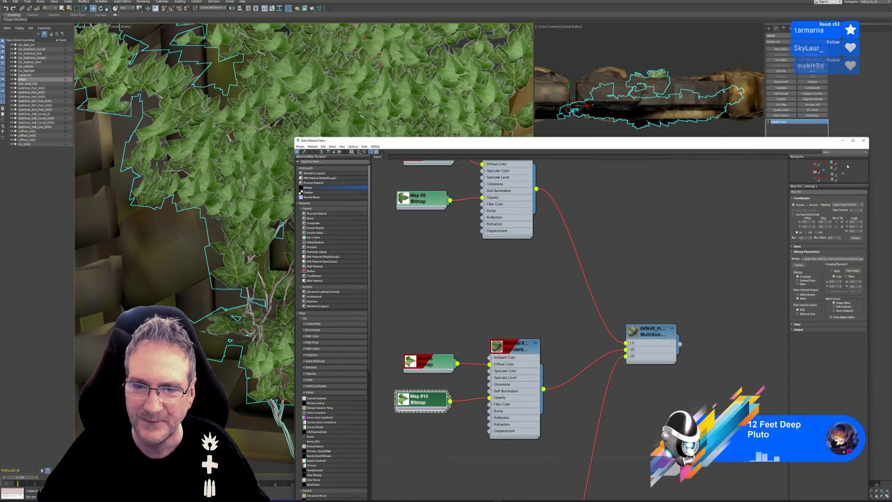
# Step: Close the material editor and check the ivy's size against the whole gate
pyautogui.scroll(-2, 678, 286)
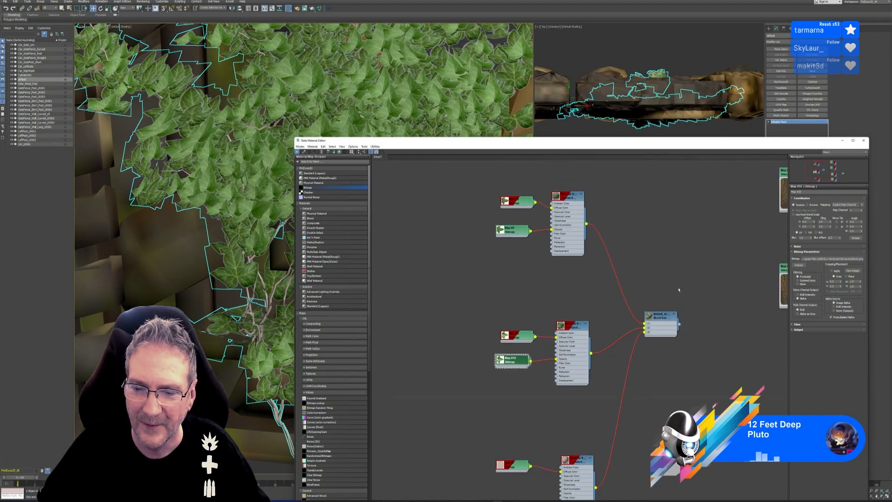
pyautogui.click(864, 140)
pyautogui.scroll(-6, 431, 291)
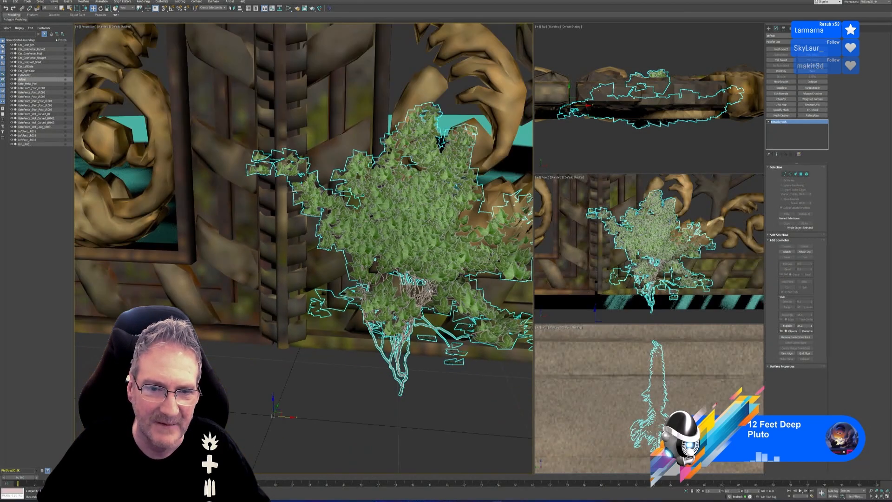
pyautogui.scroll(-6, 432, 291)
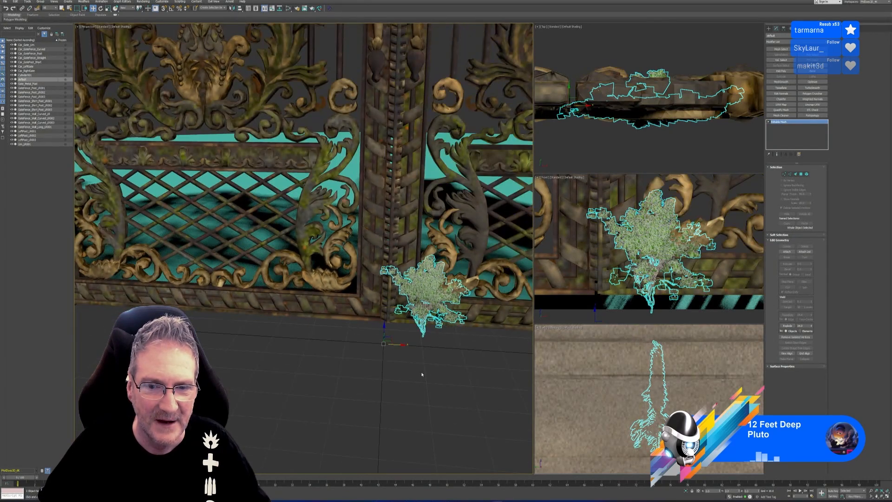
pyautogui.scroll(-8, 422, 375)
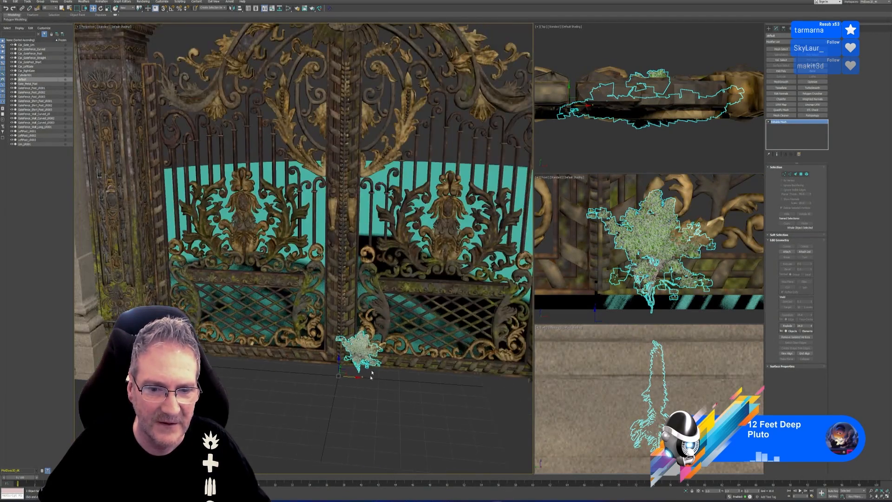
pyautogui.keyDown('alt'); pyautogui.moveTo(391, 394); pyautogui.dragTo(347, 395, button='middle'); pyautogui.keyUp('alt')
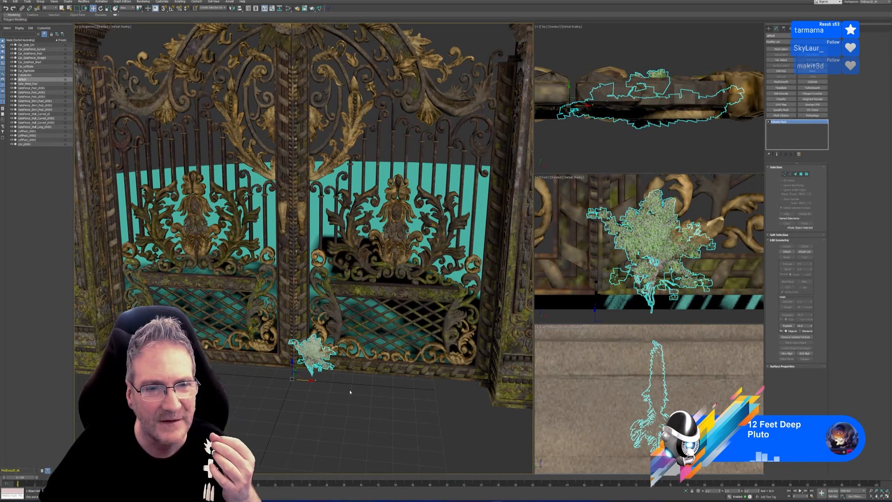
# Step: Try scaling the ivy uniformly to 600 percent, and undo that scale
pyautogui.press('r')
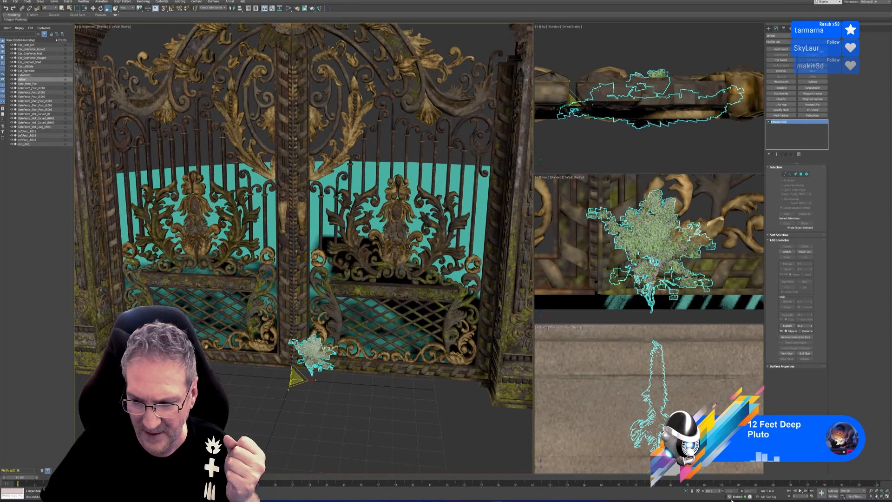
pyautogui.moveTo(717, 490); pyautogui.dragTo(686, 497)
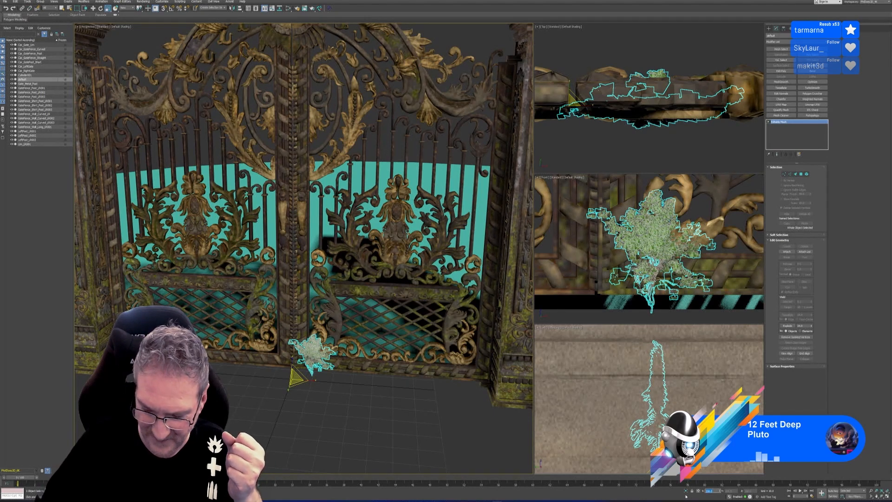
pyautogui.write('600')
pyautogui.press('Return')
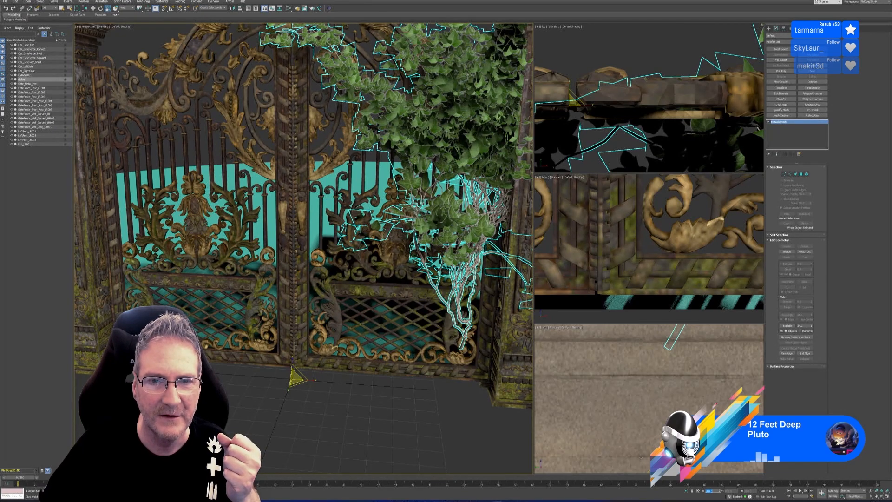
pyautogui.scroll(-2, 443, 367)
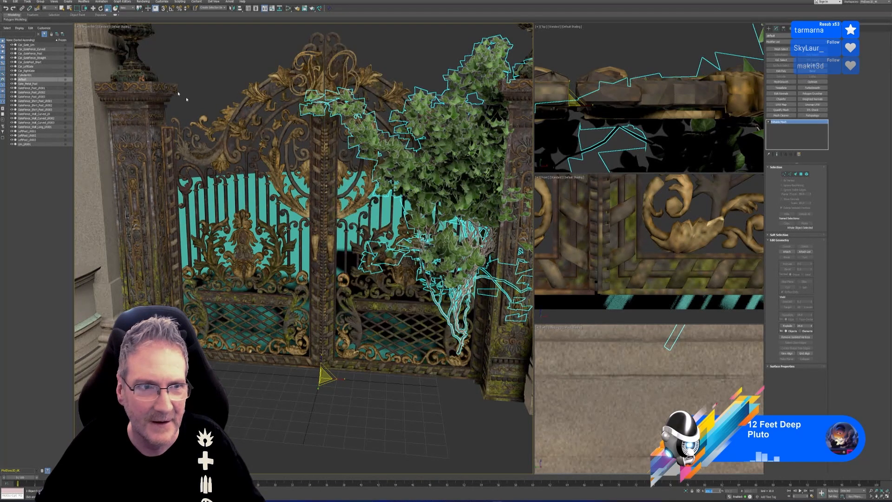
pyautogui.click(15, 1)
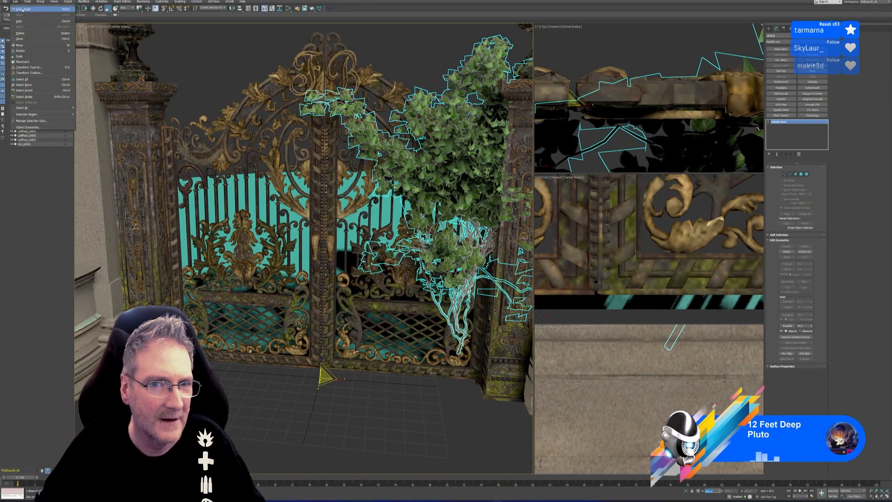
pyautogui.click(21, 9)
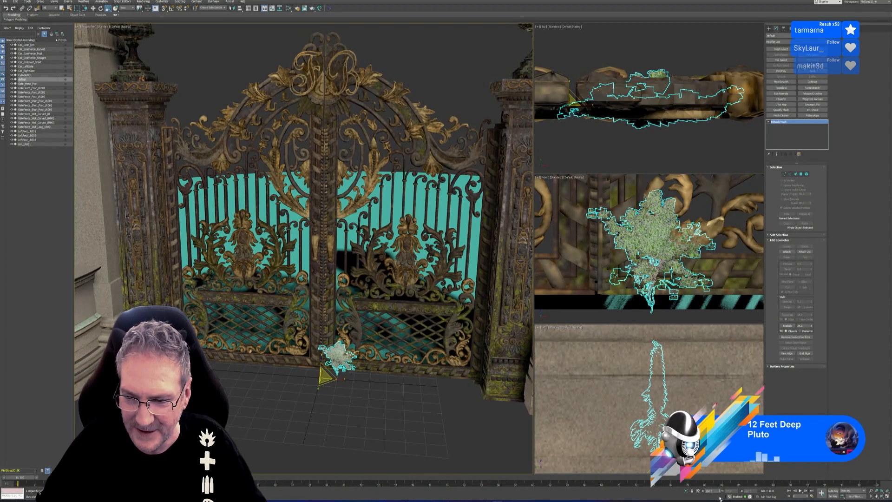
# Step: Try a more moderate uniform scale of the ivy, and undo it
pyautogui.moveTo(716, 491); pyautogui.dragTo(698, 495)
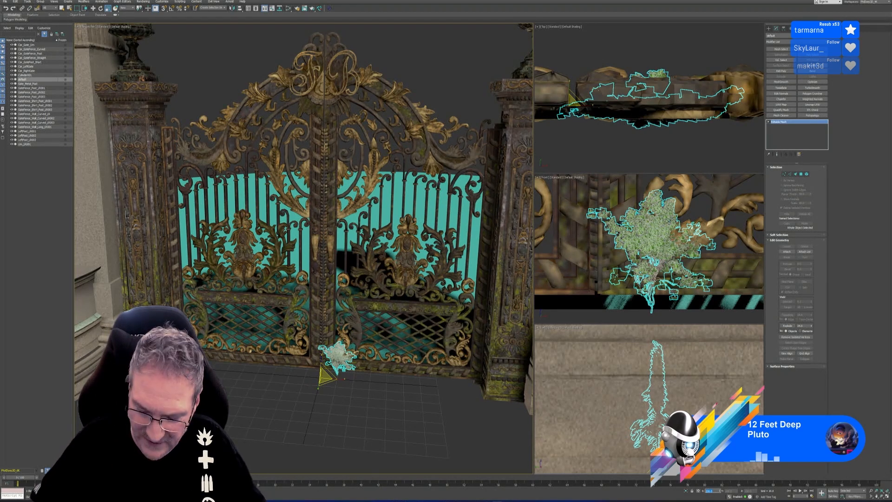
pyautogui.write('0')
pyautogui.press('Return')
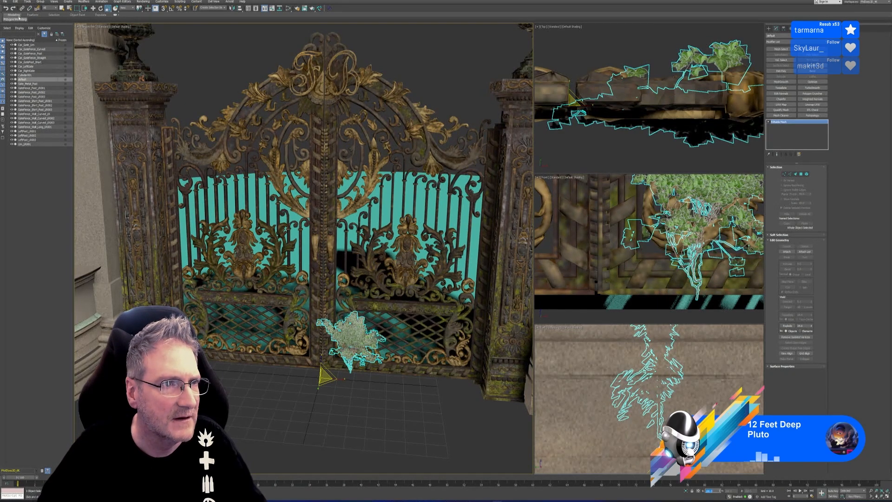
pyautogui.click(15, 1)
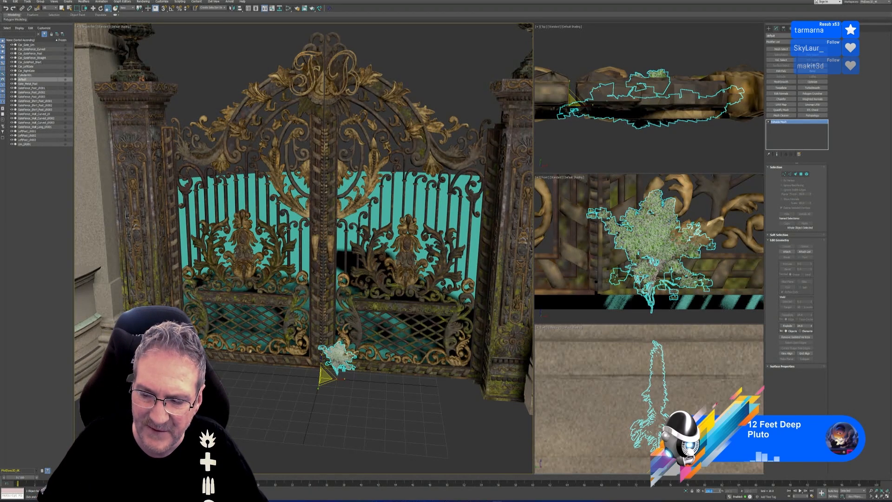
# Step: Scale the ivy up uniformly until it covers much of the right gate leaf, check its size from several angles, and deselect it
pyautogui.press('Return')
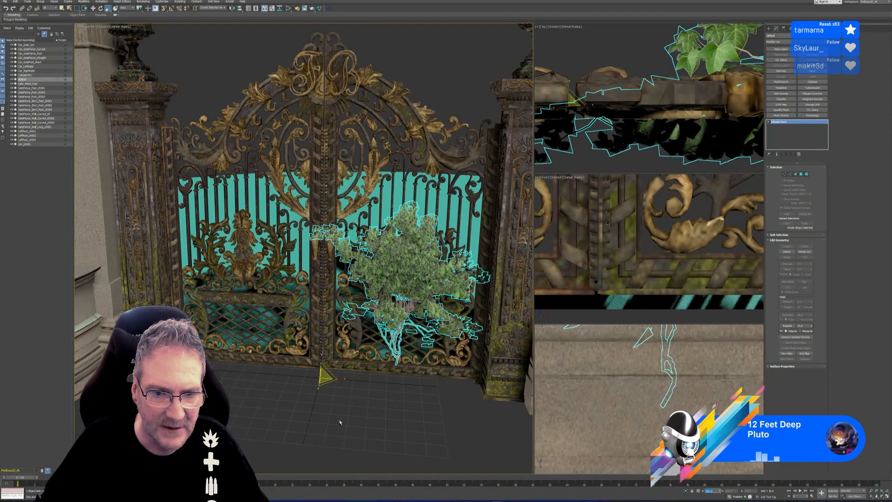
pyautogui.keyDown('alt'); pyautogui.moveTo(340, 422); pyautogui.dragTo(404, 412, button='middle'); pyautogui.keyUp('alt')
pyautogui.scroll(5, 422, 267)
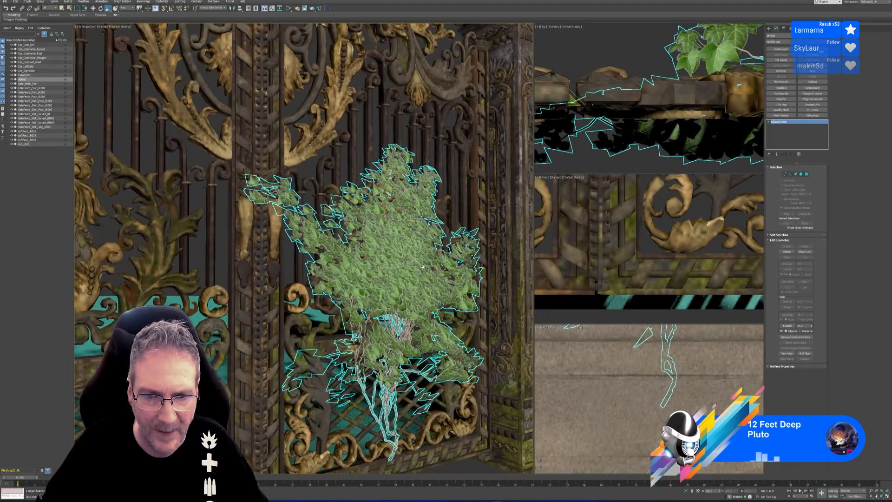
pyautogui.scroll(4, 423, 267)
pyautogui.keyDown('alt'); pyautogui.moveTo(423, 267); pyautogui.dragTo(402, 290, button='middle'); pyautogui.keyUp('alt')
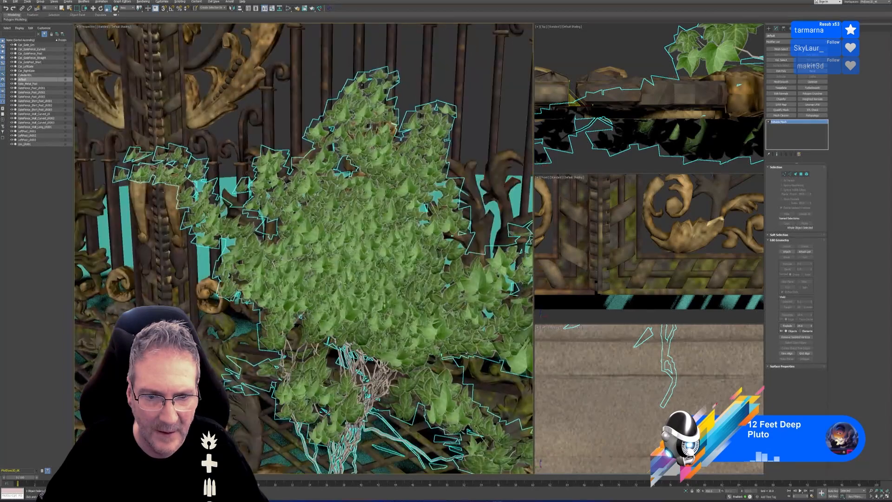
pyautogui.scroll(-4, 383, 405)
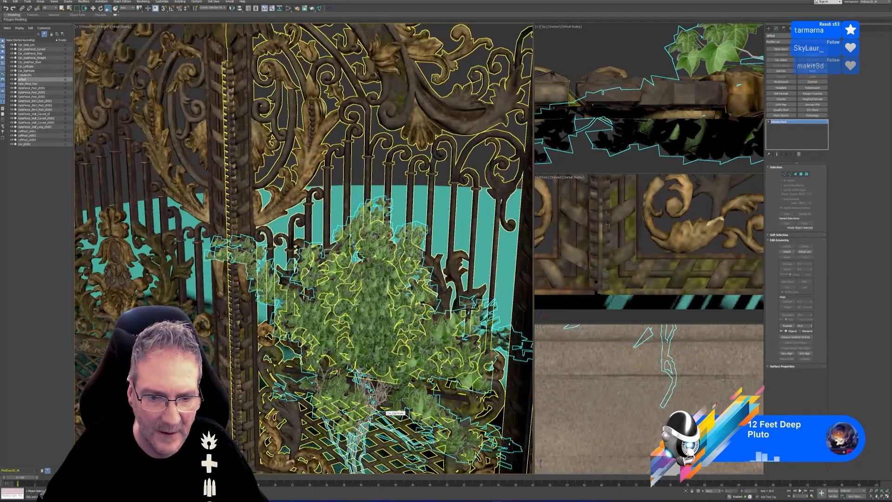
pyautogui.keyDown('alt'); pyautogui.moveTo(384, 409); pyautogui.dragTo(366, 452, button='middle'); pyautogui.keyUp('alt')
pyautogui.scroll(-2, 365, 448)
pyautogui.scroll(-2, 355, 445)
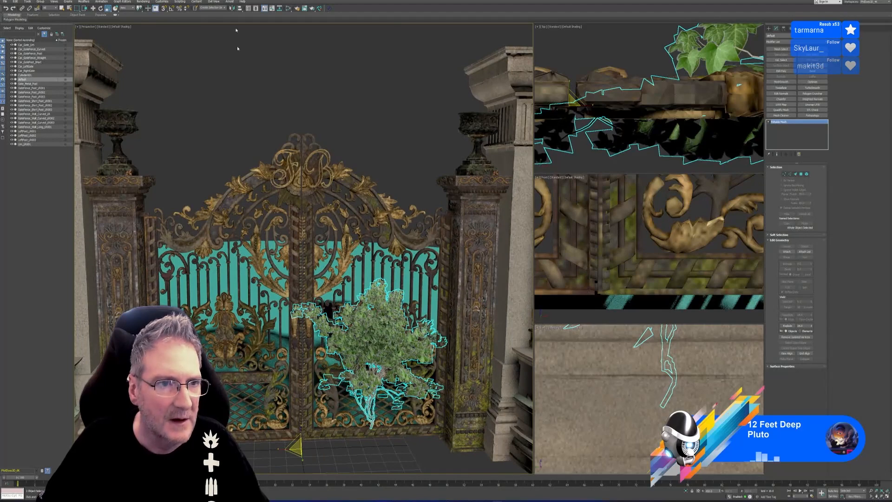
pyautogui.click(201, 63)
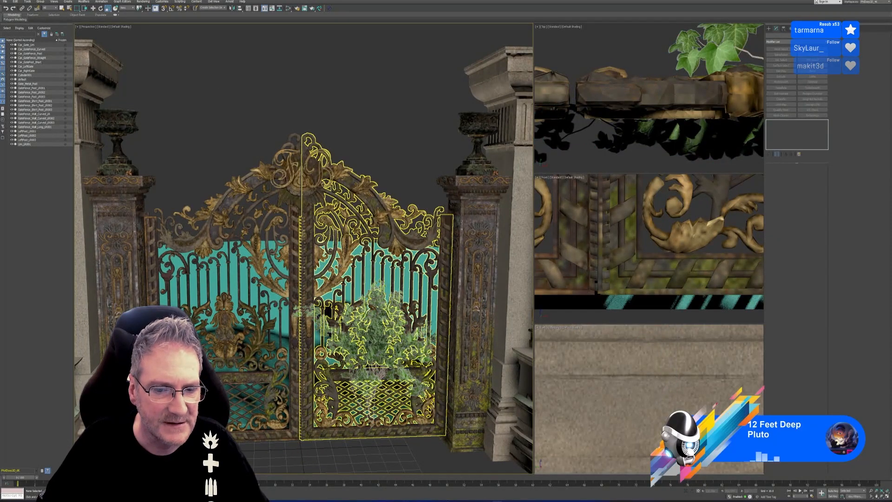
# Step: Inspect the ivy leaf edges close up and check the adult leaf opacity bitmap's settings in the material editor
pyautogui.scroll(6, 385, 339)
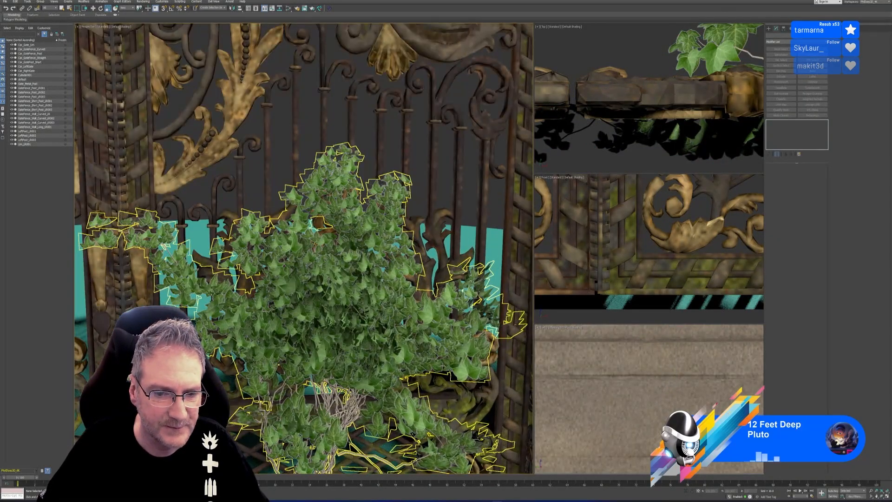
pyautogui.scroll(3, 385, 339)
pyautogui.scroll(3, 384, 339)
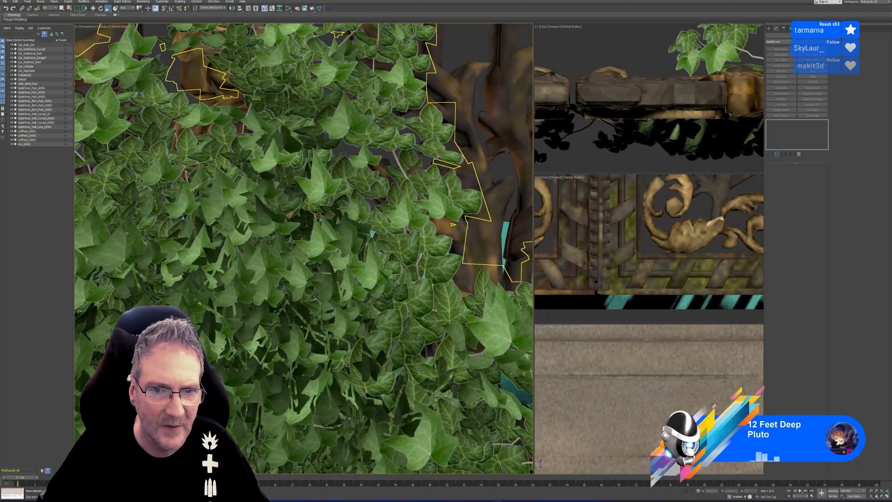
pyautogui.scroll(4, 318, 182)
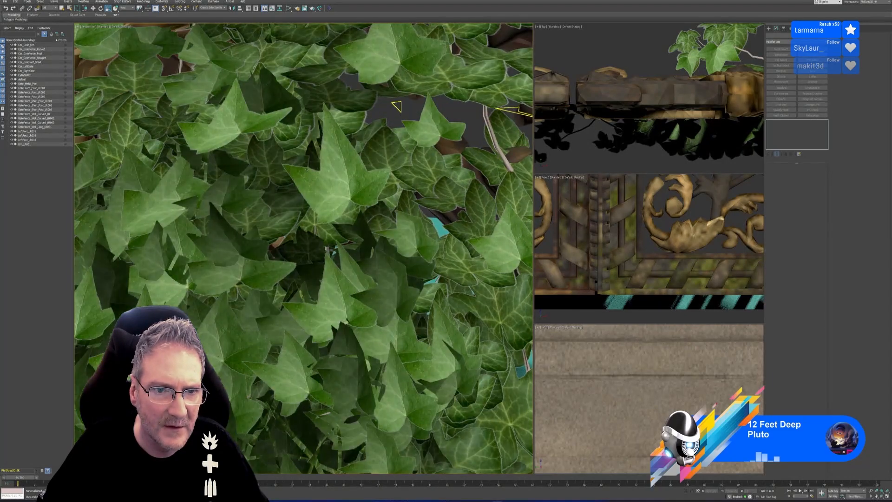
pyautogui.scroll(3, 311, 218)
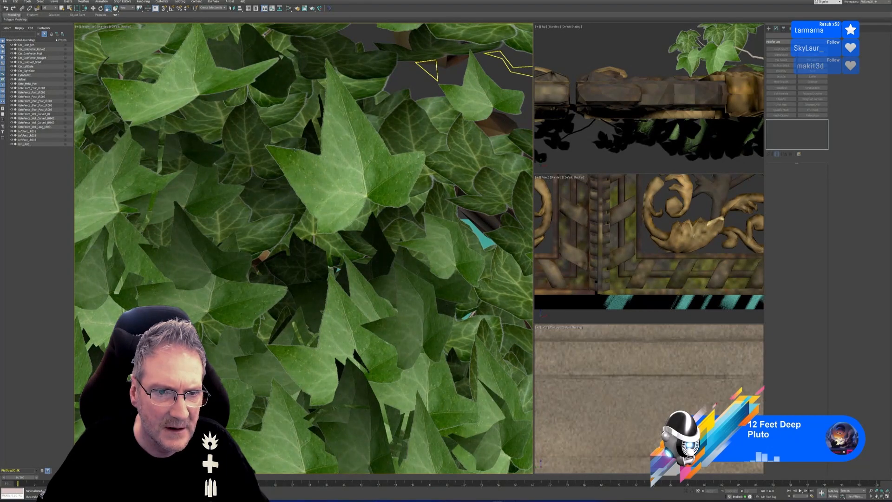
pyautogui.press('m')
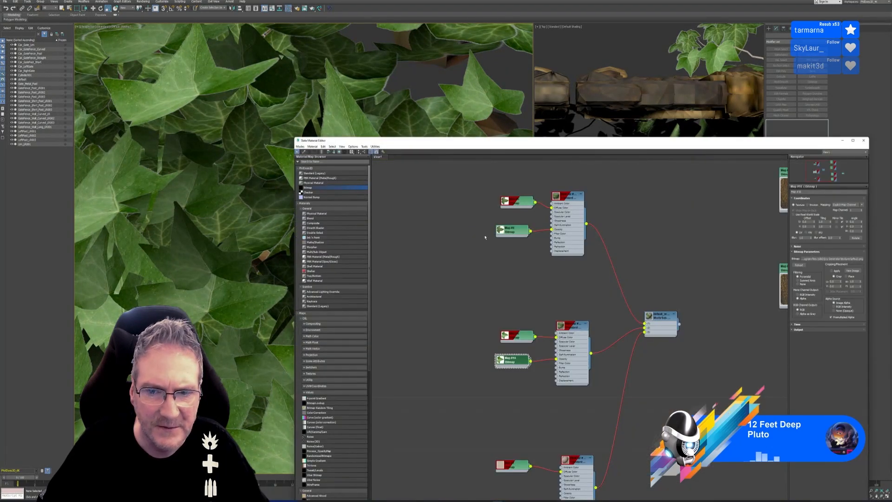
pyautogui.scroll(5, 589, 255)
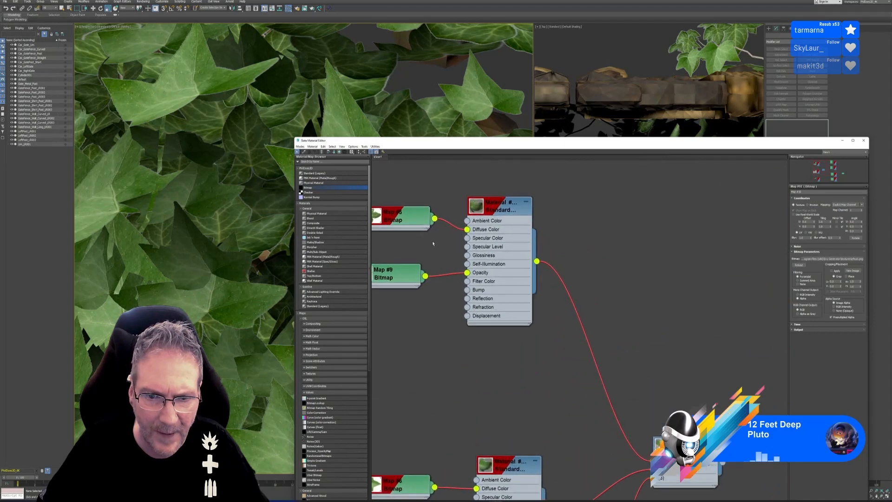
pyautogui.click(462, 243)
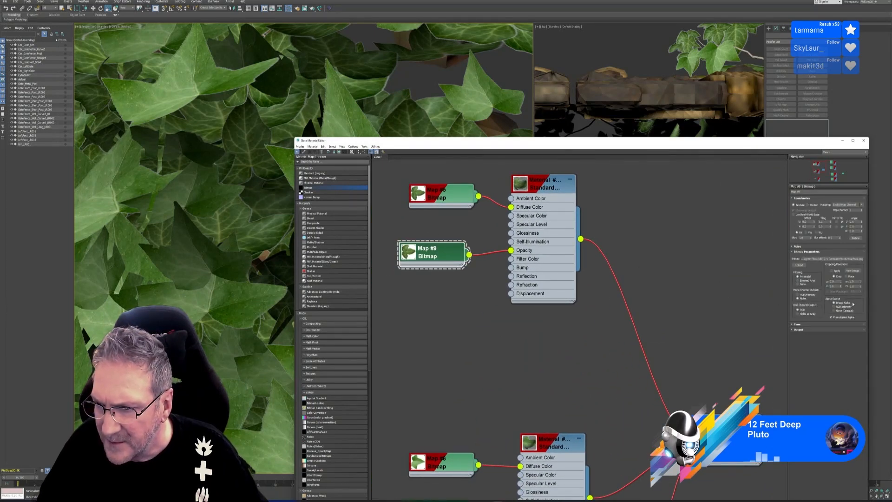
# Step: Try toggling Premultiplied Alpha on the young leaf diffuse bitmap and the adult leaf opacity bitmap, and restore it
pyautogui.click(455, 467)
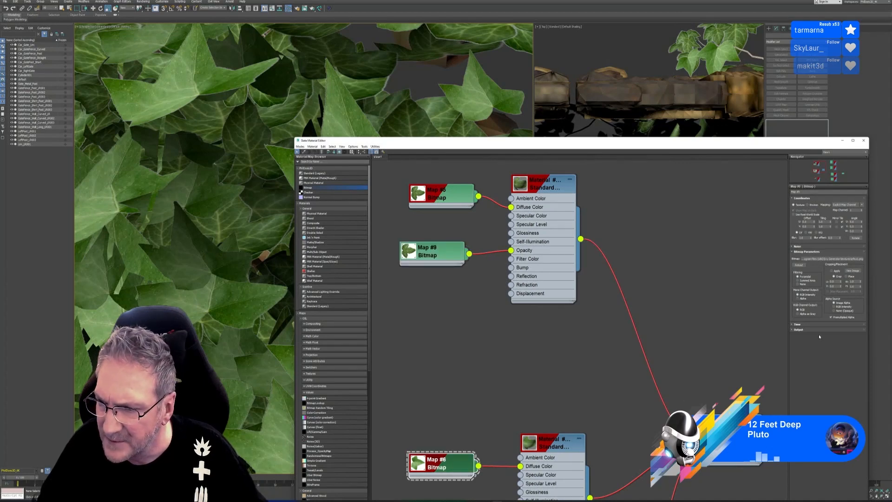
pyautogui.click(831, 317)
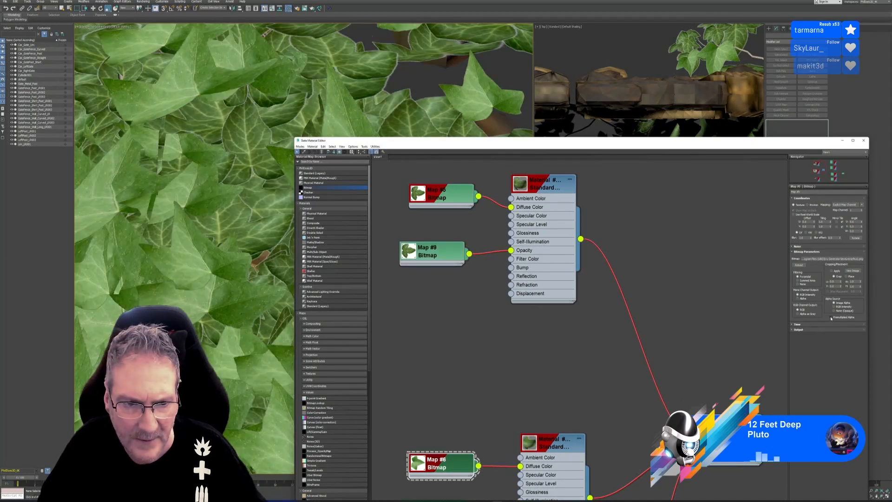
pyautogui.click(442, 257)
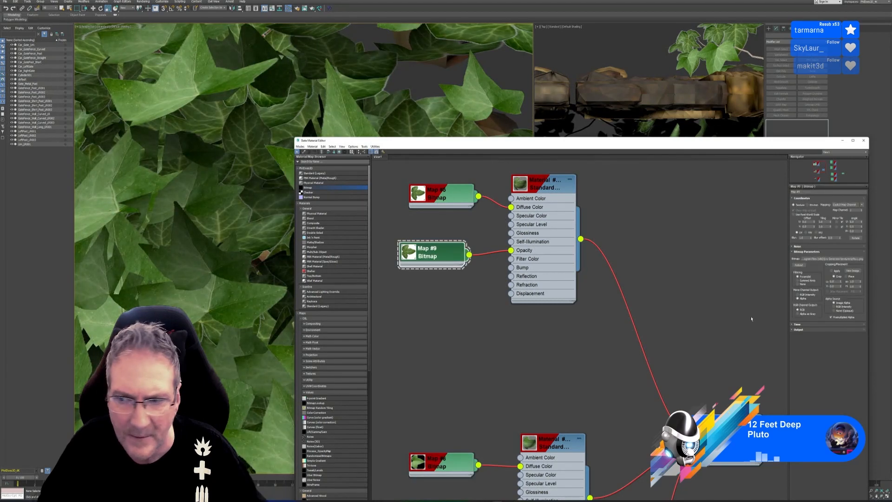
pyautogui.click(831, 318)
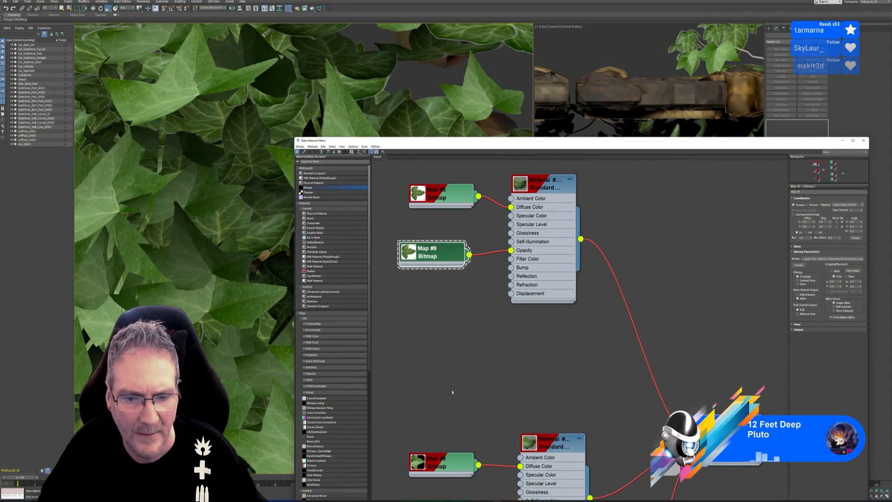
pyautogui.click(442, 464)
pyautogui.click(831, 317)
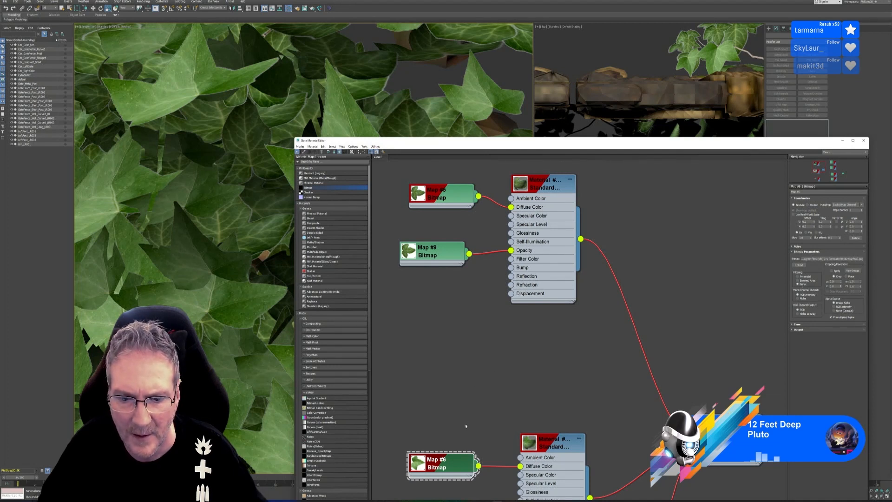
# Step: Return the filtering of the adult leaf opacity bitmap and the young leaf diffuse bitmap to Pyramidal
pyautogui.click(454, 259)
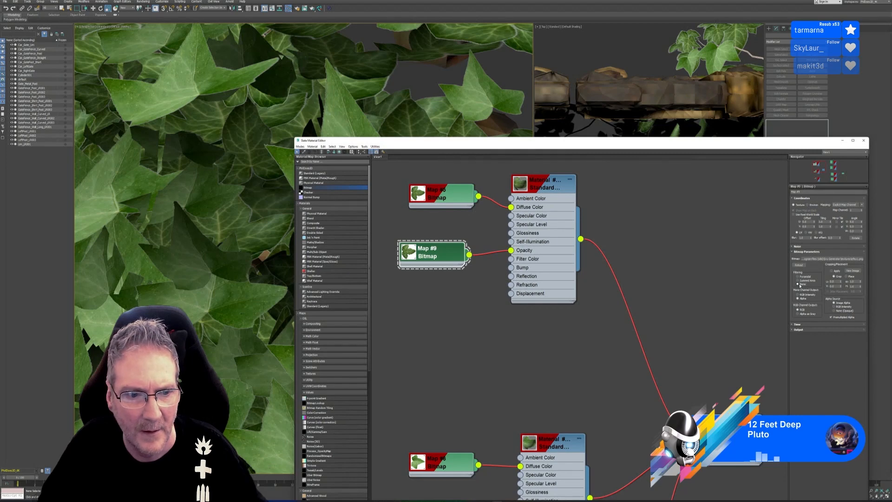
pyautogui.scroll(-3, 245, 324)
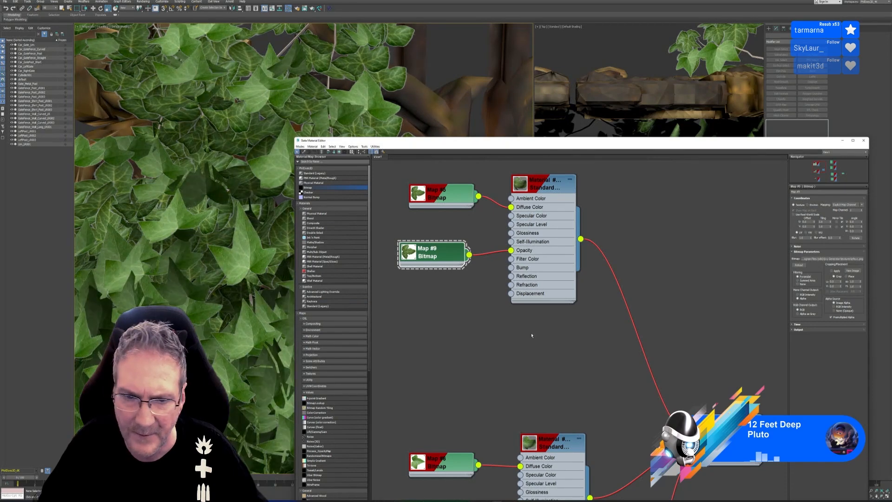
pyautogui.click(442, 464)
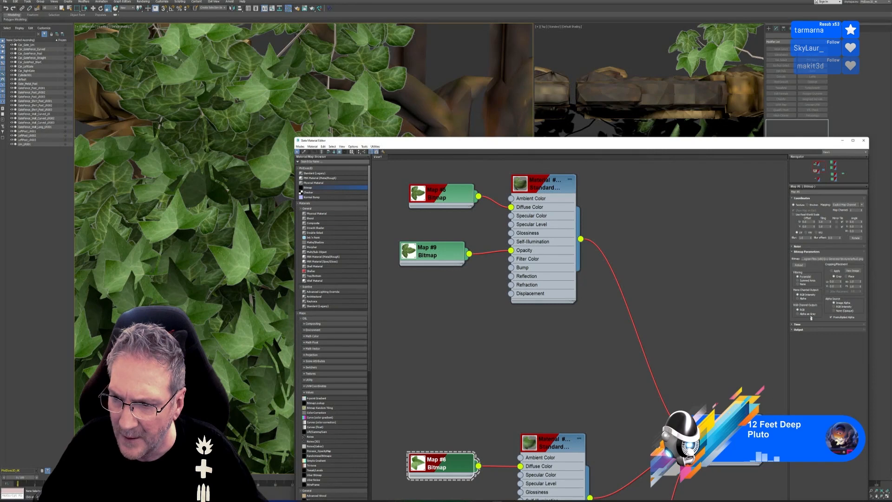
# Step: Check the young leaf diffuse bitmap's output settings and examine the ivy on the gate from farther away
pyautogui.click(796, 330)
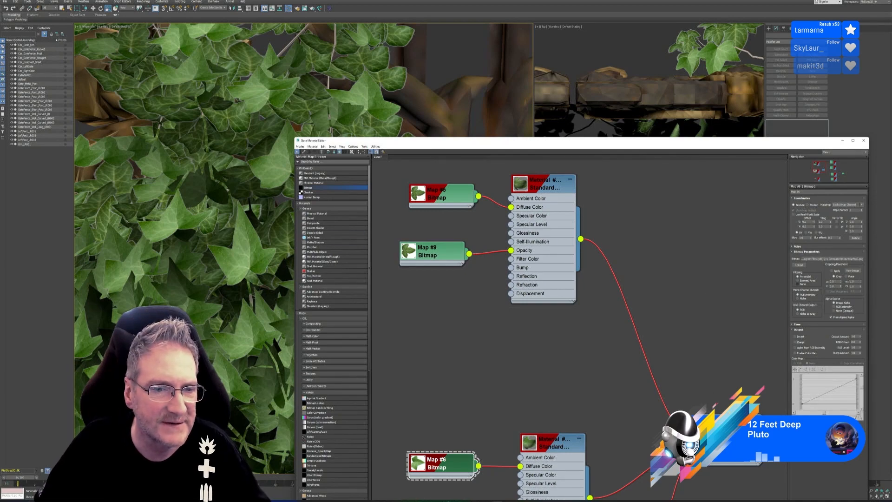
pyautogui.scroll(-5, 213, 234)
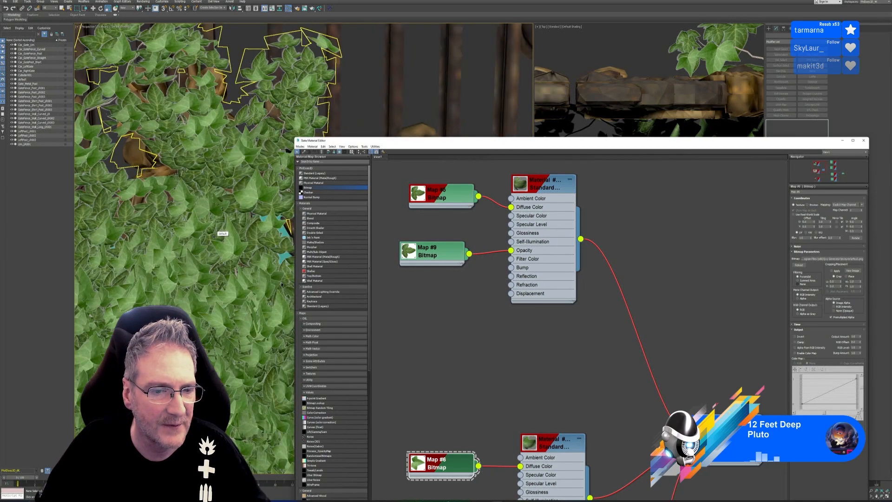
pyautogui.scroll(-7, 214, 236)
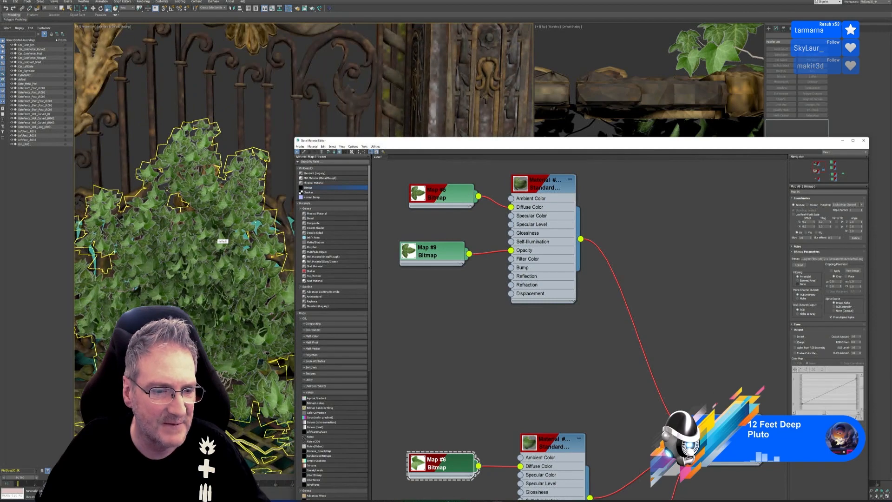
pyautogui.keyDown('alt'); pyautogui.moveTo(215, 240); pyautogui.dragTo(221, 260, button='middle'); pyautogui.keyUp('alt')
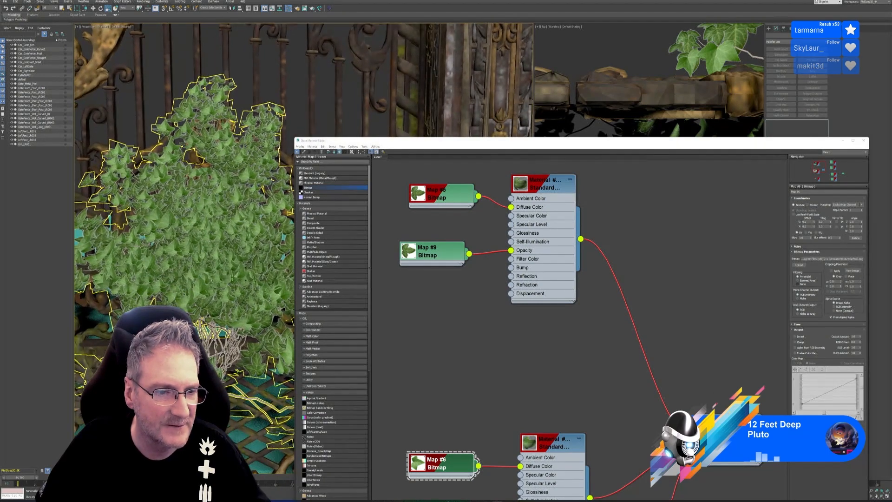
pyautogui.scroll(3, 189, 264)
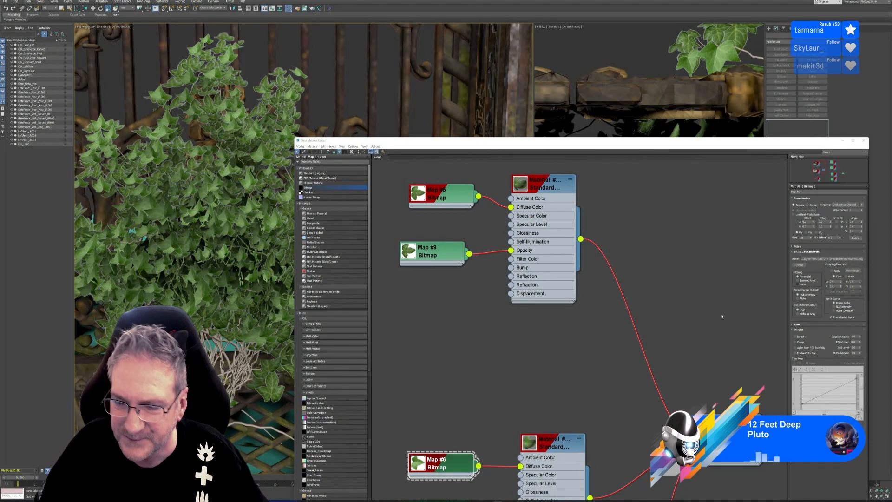
# Step: Try the Additive transparency type in the adult leaf material's extended parameters, and return it to Filter
pyautogui.click(543, 194)
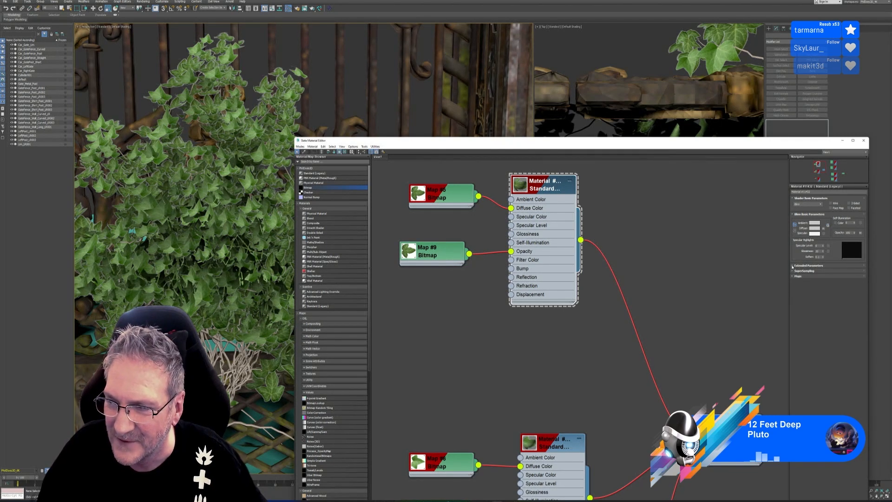
pyautogui.click(793, 265)
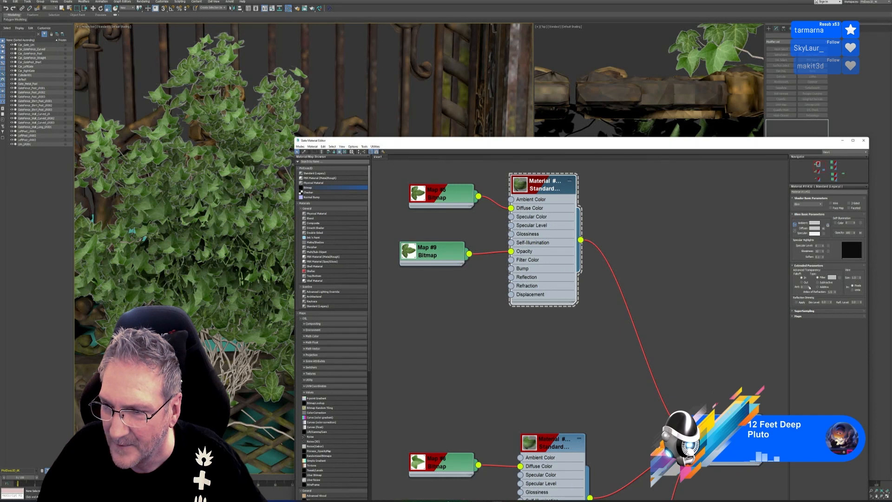
pyautogui.moveTo(809, 287)
pyautogui.mouseDown()
pyautogui.moveTo(809, 275)
pyautogui.moveTo(809, 295)
pyautogui.mouseUp()
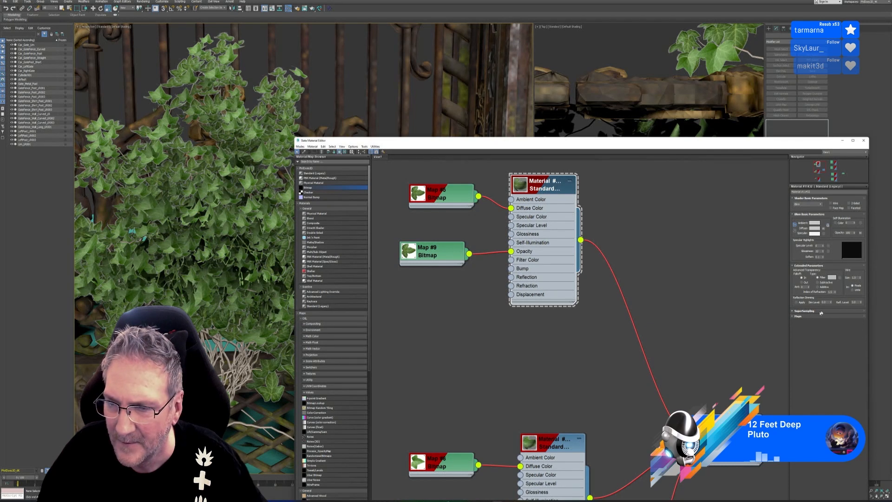
pyautogui.click(825, 286)
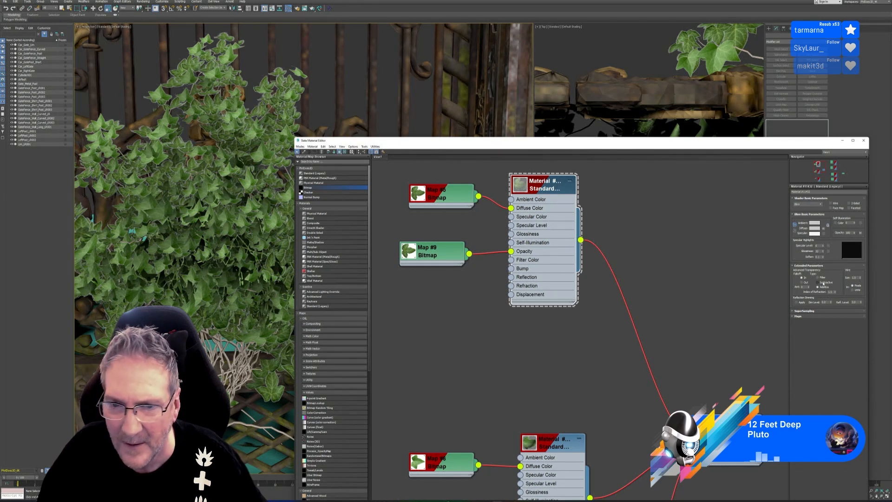
pyautogui.click(822, 277)
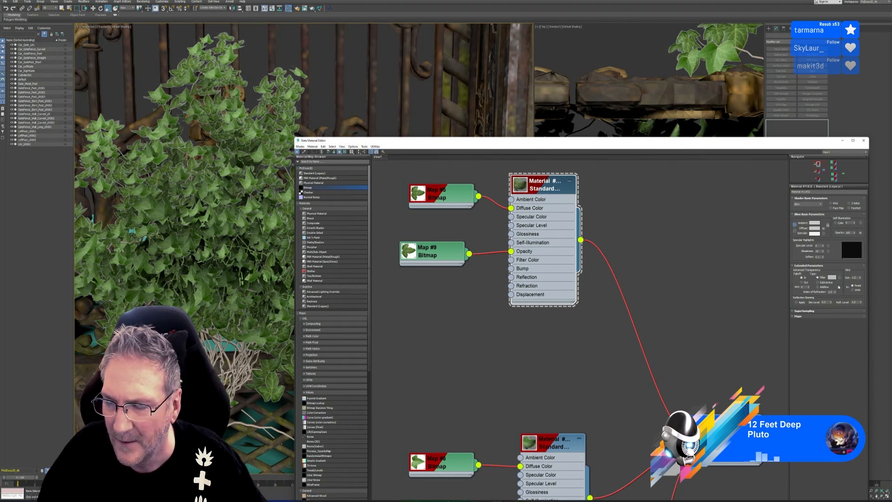
# Step: Set the adult leaf material's filter color to black and examine the leaf edges up close and from a distance
pyautogui.click(833, 278)
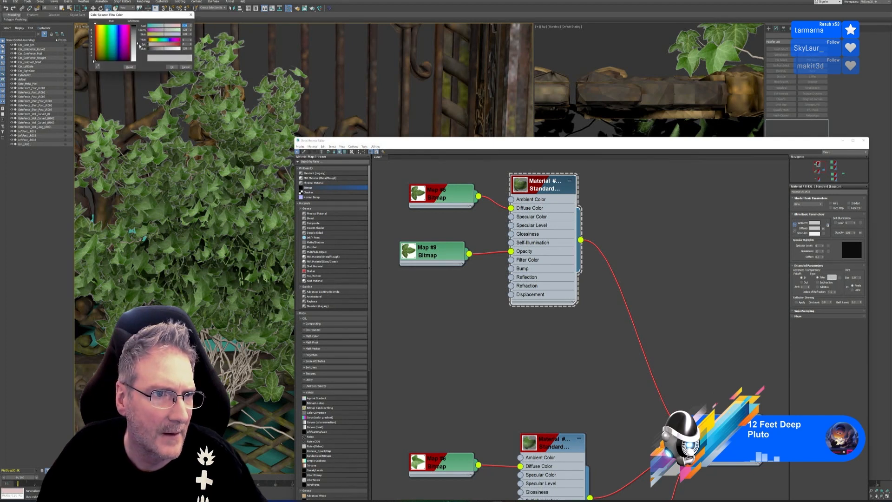
pyautogui.moveTo(138, 43); pyautogui.dragTo(138, 24)
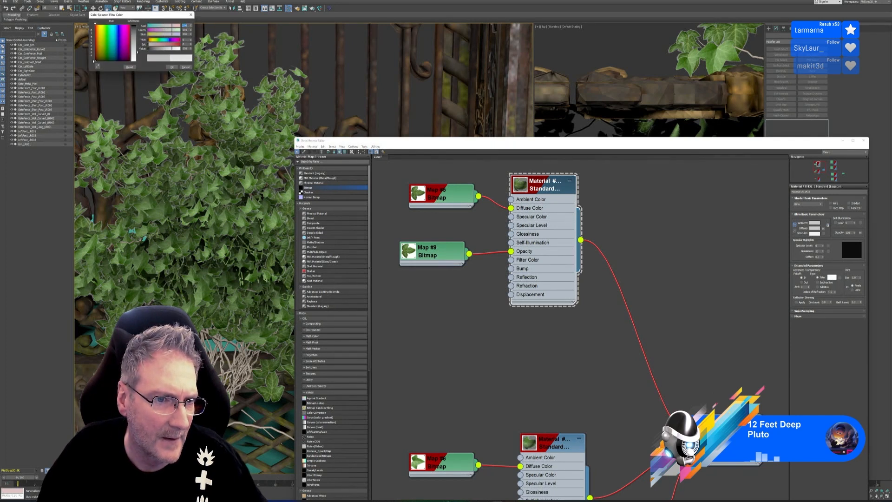
pyautogui.click(171, 68)
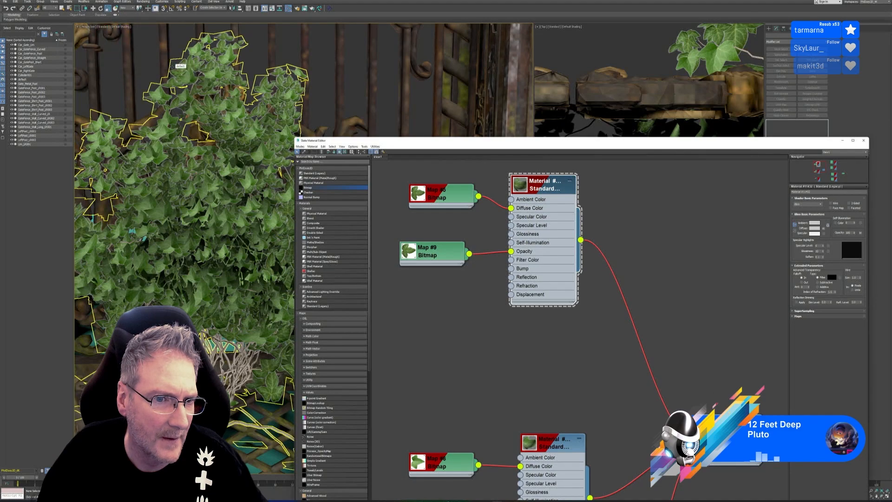
pyautogui.scroll(6, 173, 65)
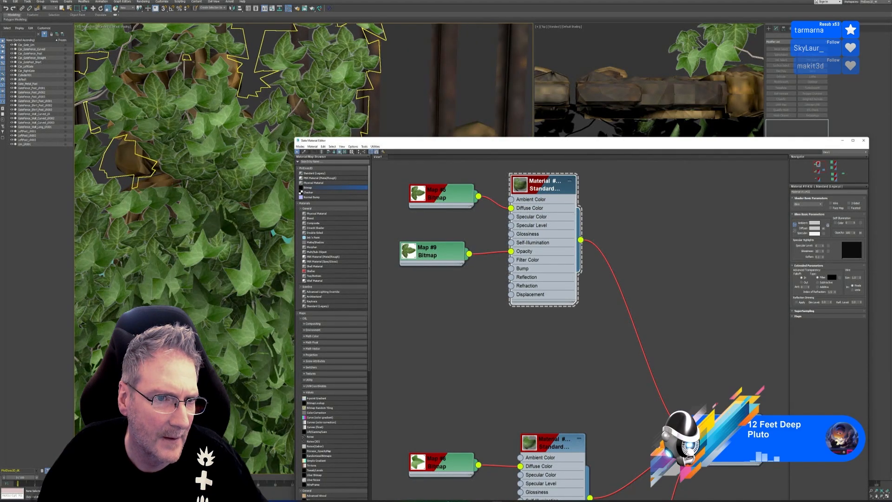
pyautogui.scroll(6, 222, 169)
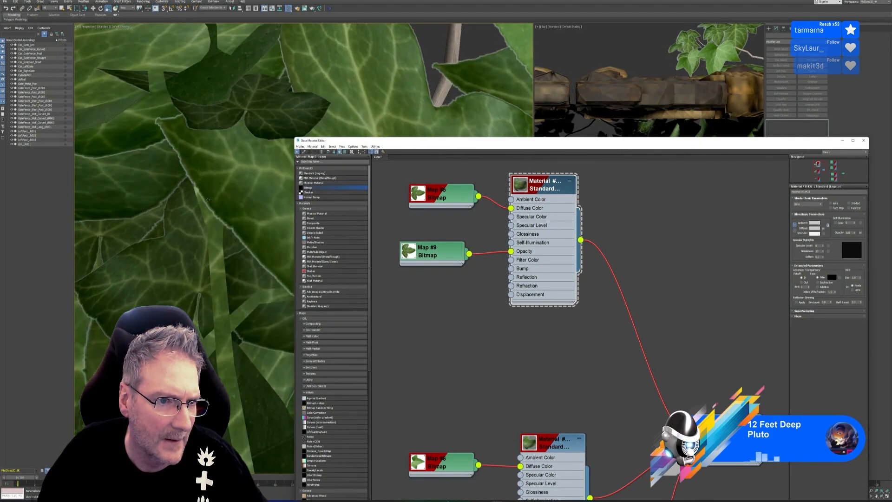
pyautogui.scroll(-8, 209, 200)
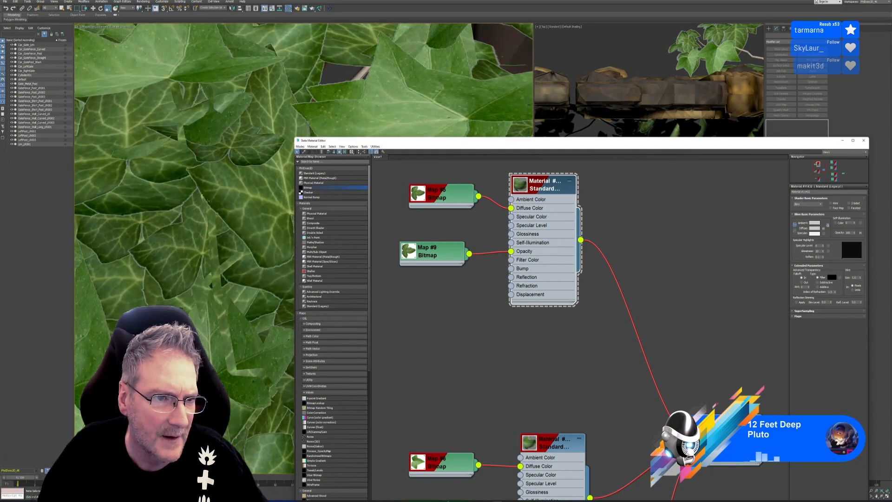
pyautogui.scroll(-5, 209, 200)
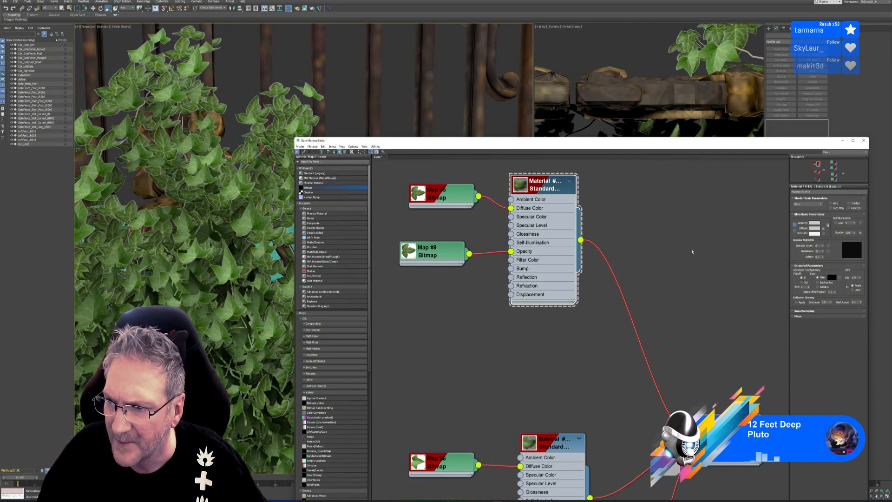
# Step: Try toggling 2-Sided on the adult leaf material, and set its linked ambient and diffuse colors to black
pyautogui.click(853, 204)
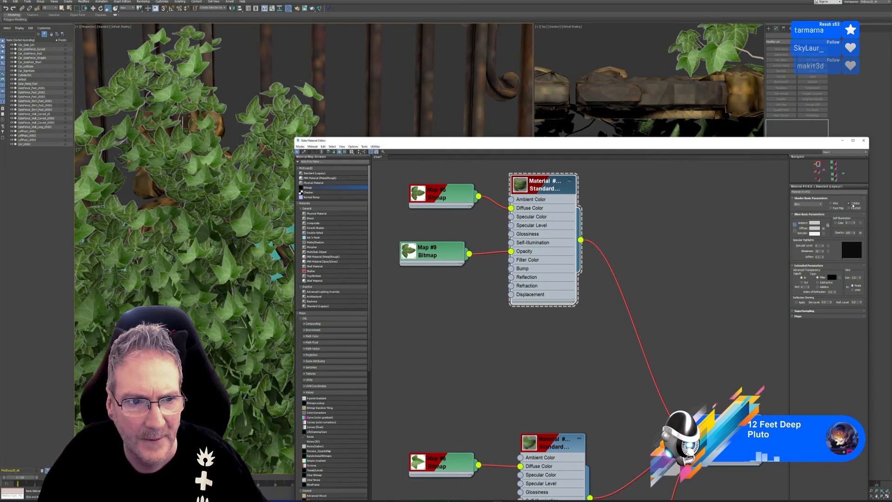
pyautogui.click(852, 205)
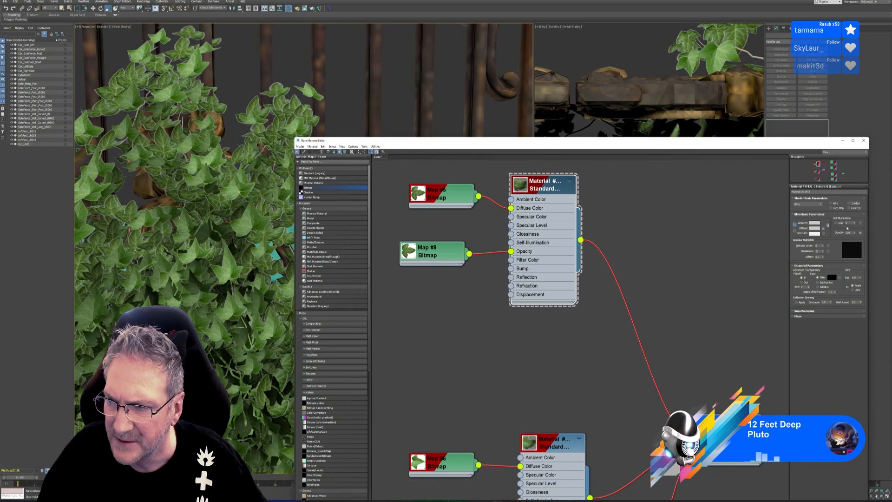
pyautogui.click(815, 224)
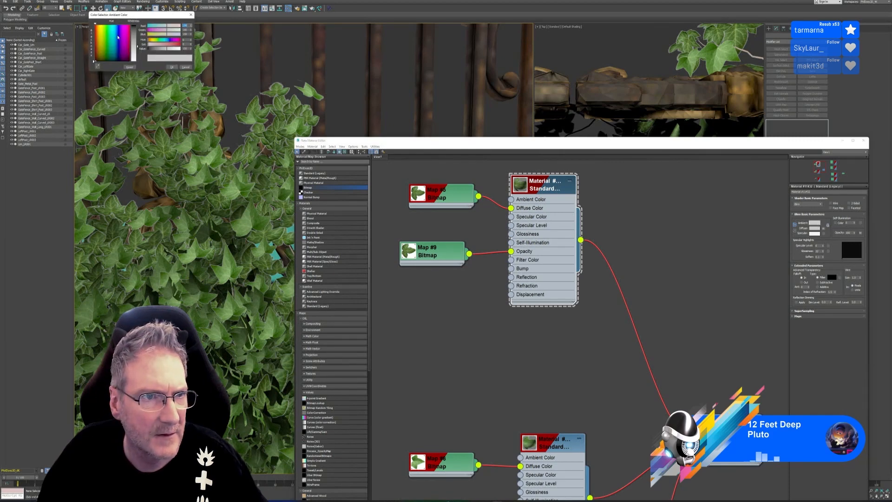
pyautogui.moveTo(139, 48); pyautogui.dragTo(139, 24)
pyautogui.click(172, 68)
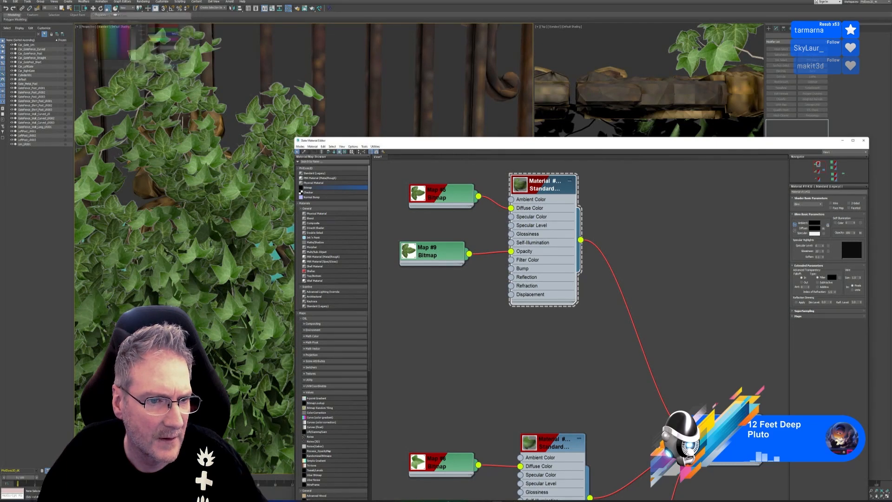
pyautogui.click(815, 223)
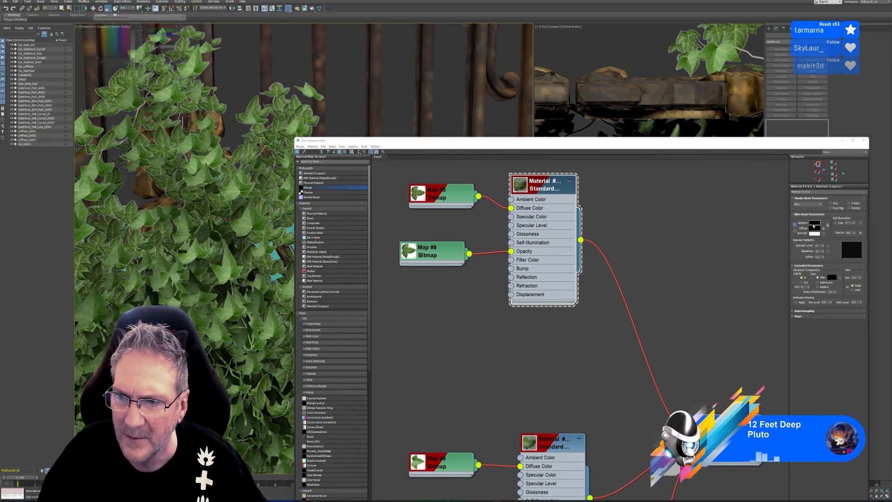
pyautogui.click(186, 67)
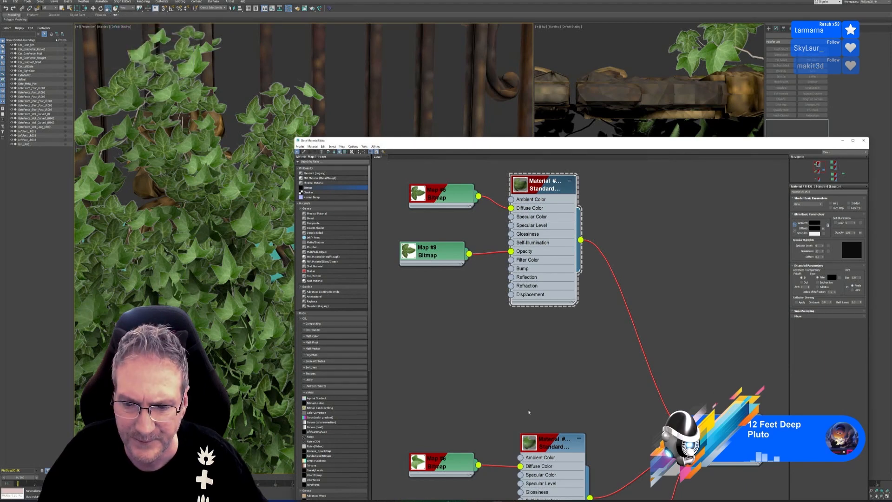
# Step: Copy the light grey ambient color from the young leaf material and paste it onto the adult leaf material
pyautogui.click(575, 440)
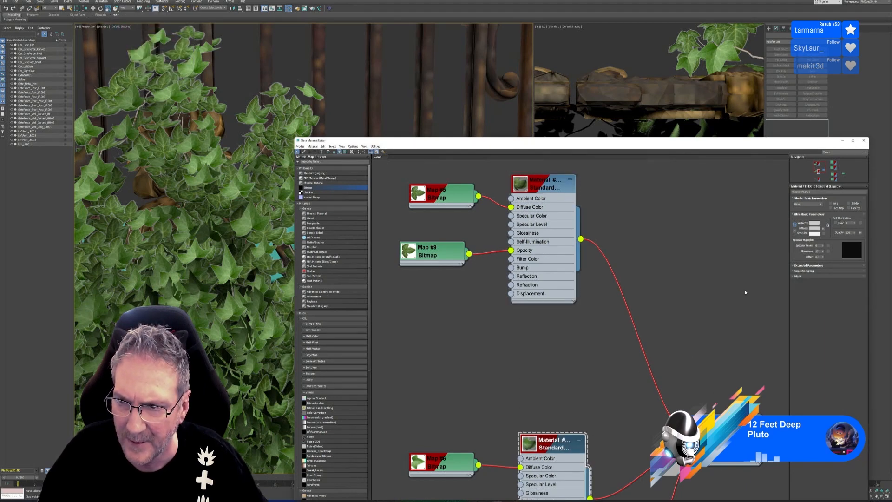
pyautogui.rightClick(817, 224)
pyautogui.click(822, 226)
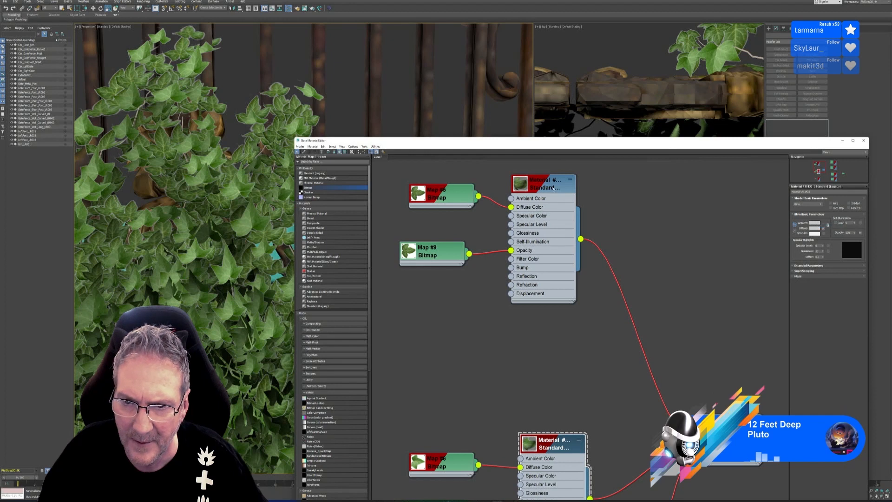
pyautogui.click(560, 186)
pyautogui.rightClick(813, 222)
pyautogui.click(820, 230)
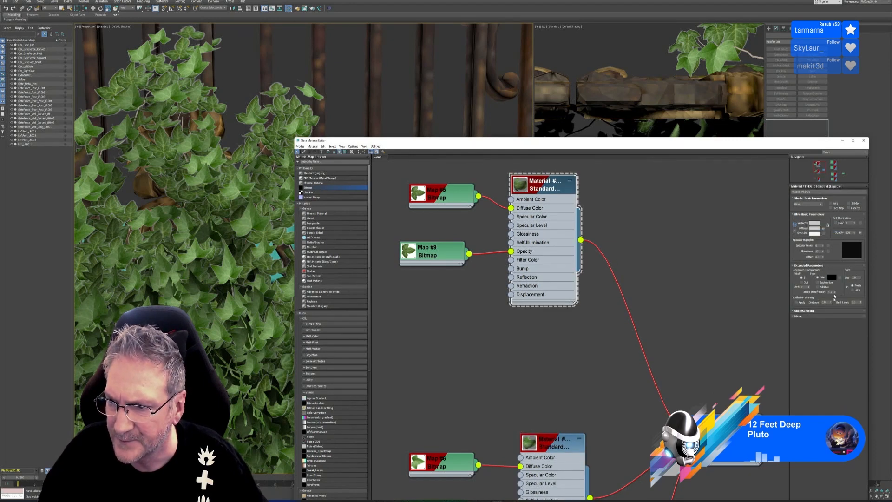
# Step: Check the adult leaf material's SuperSampling settings, try the Anisotropic and Oren-Nayar-Blinn shaders on it, and return it to Blinn
pyautogui.click(795, 311)
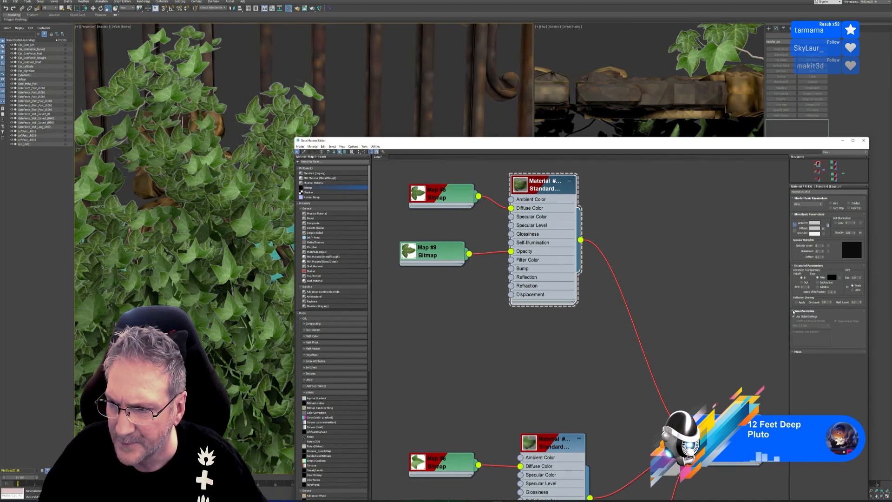
pyautogui.click(796, 310)
pyautogui.click(821, 204)
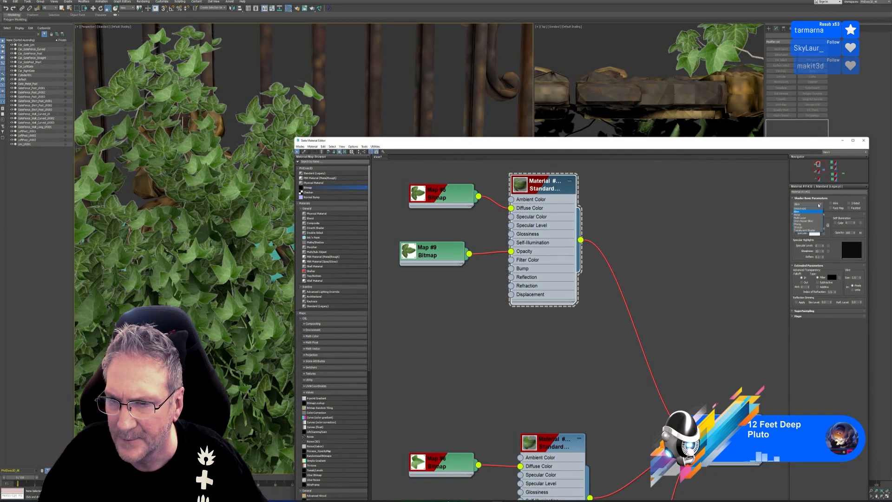
pyautogui.click(811, 208)
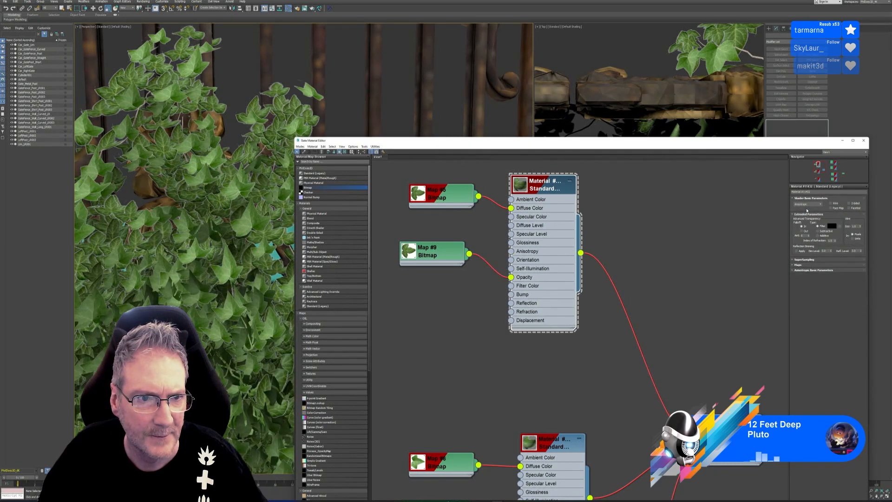
pyautogui.click(811, 205)
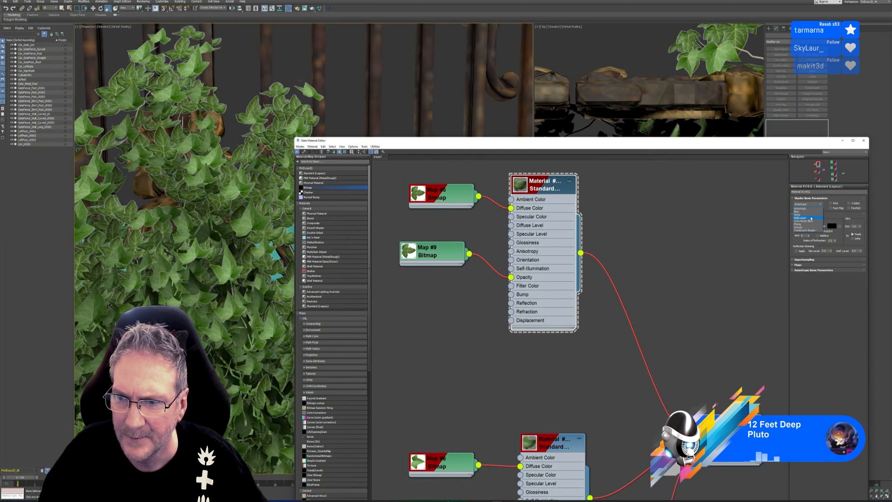
pyautogui.click(810, 220)
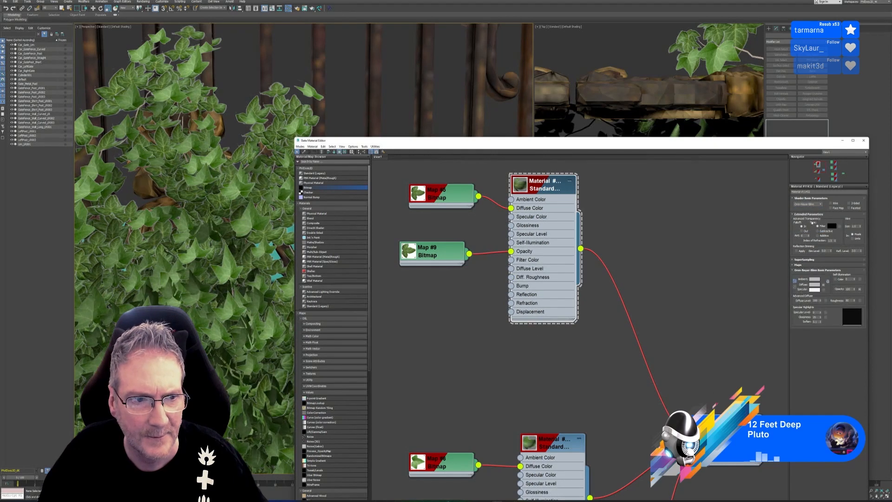
pyautogui.click(812, 205)
pyautogui.click(811, 211)
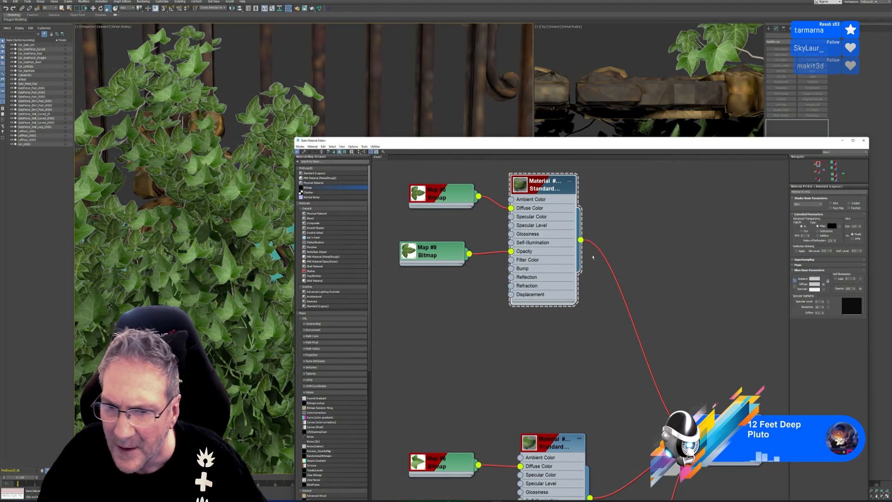
# Step: Check the adult leaf's diffuse bitmap and try different cropping dimensions on its opacity bitmap, Map #9
pyautogui.click(447, 186)
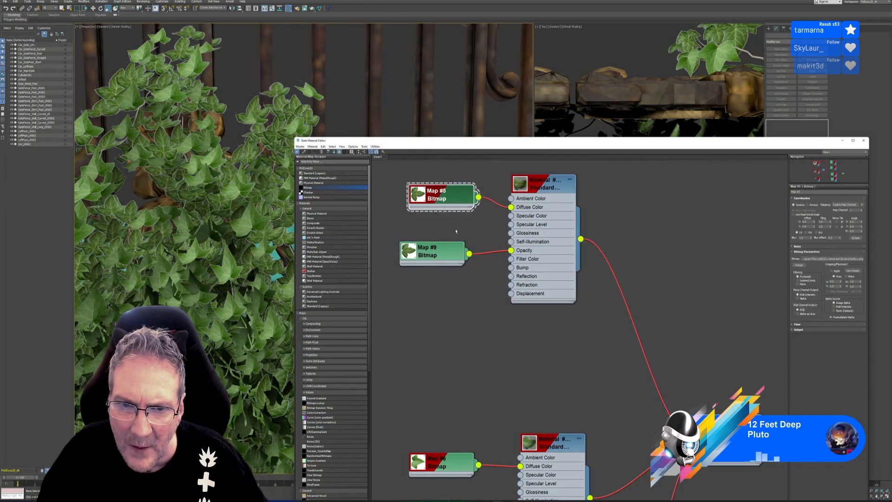
pyautogui.click(438, 257)
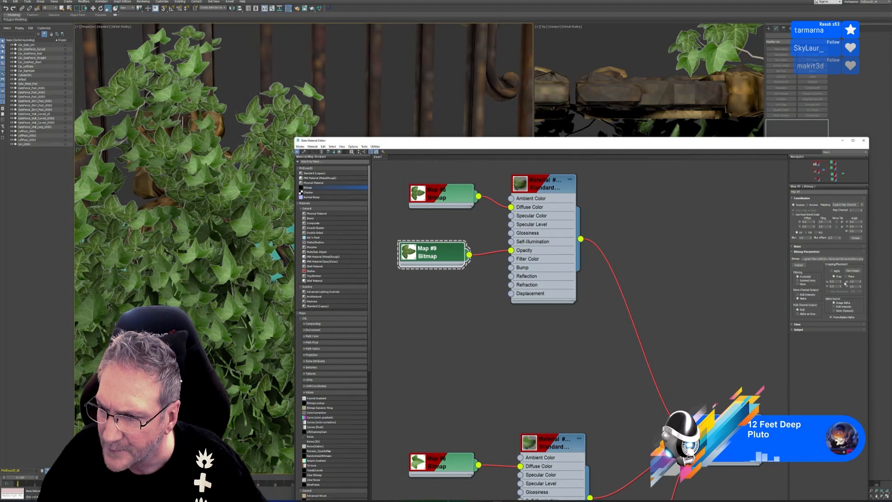
pyautogui.moveTo(842, 282); pyautogui.dragTo(849, 246)
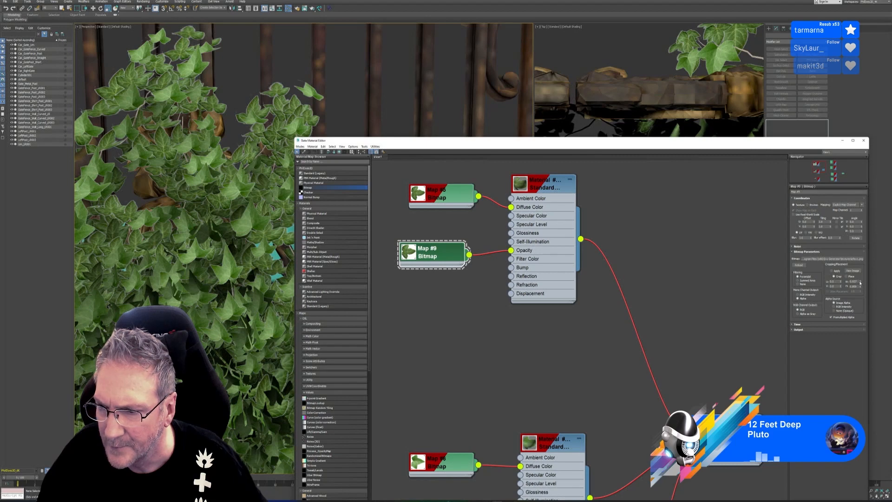
pyautogui.rightClick(516, 387)
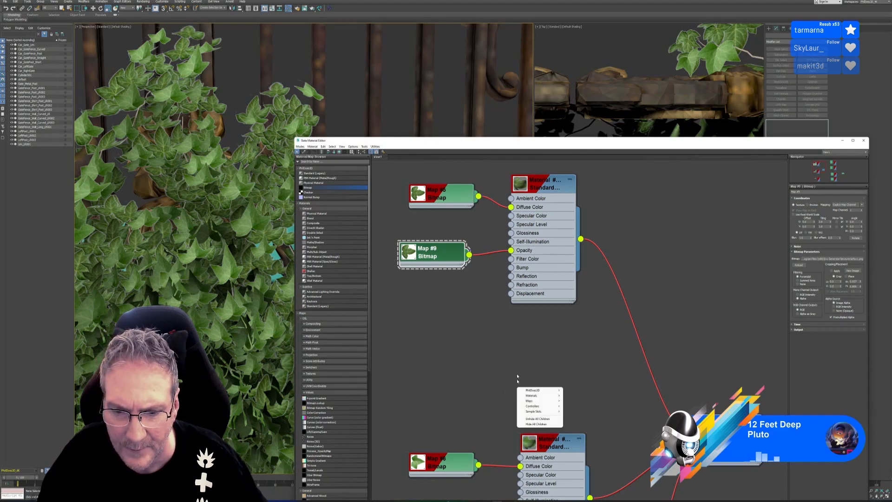
pyautogui.click(498, 332)
# Step: Check the cropping settings of the Map #10 opacity bitmap and reset the crop width on Map #9
pyautogui.moveTo(500, 385); pyautogui.dragTo(503, 254, button='middle')
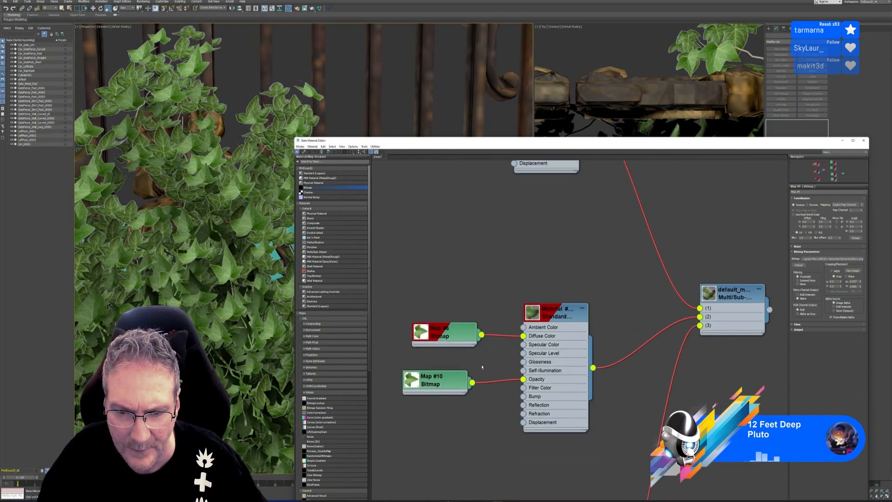
pyautogui.click(451, 383)
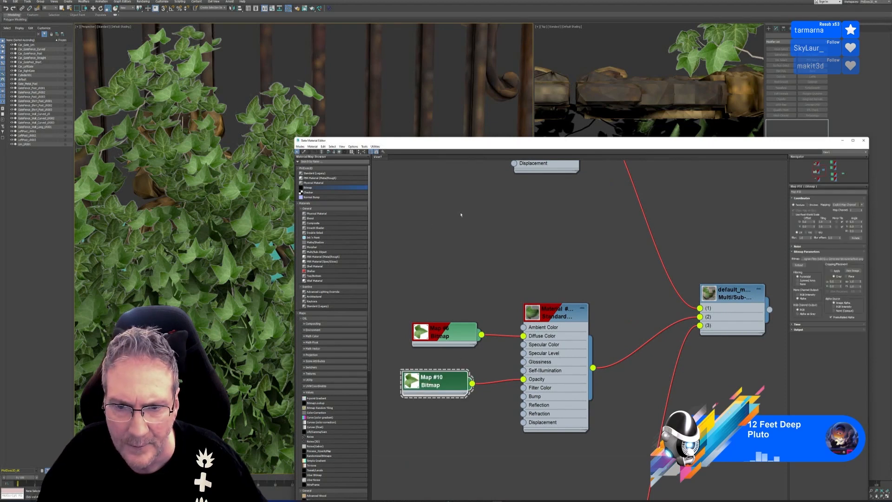
pyautogui.moveTo(475, 293); pyautogui.dragTo(485, 374, button='middle')
pyautogui.click(446, 203)
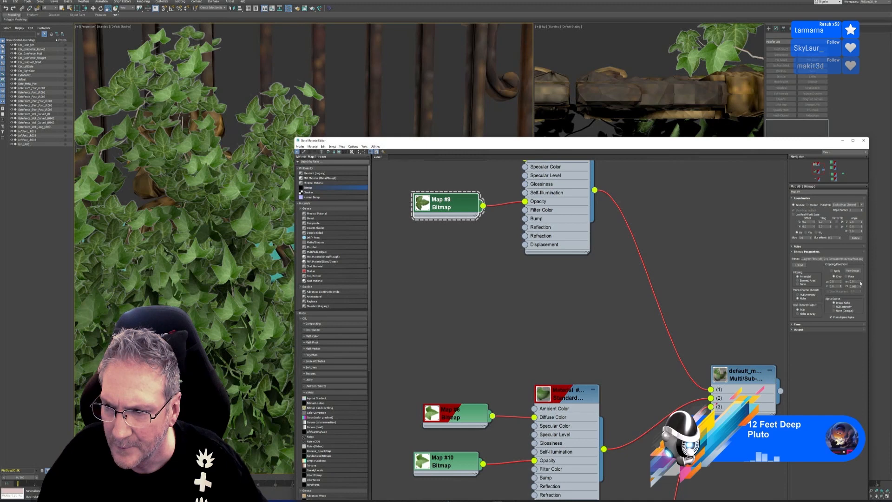
pyautogui.moveTo(858, 281); pyautogui.dragTo(845, 290)
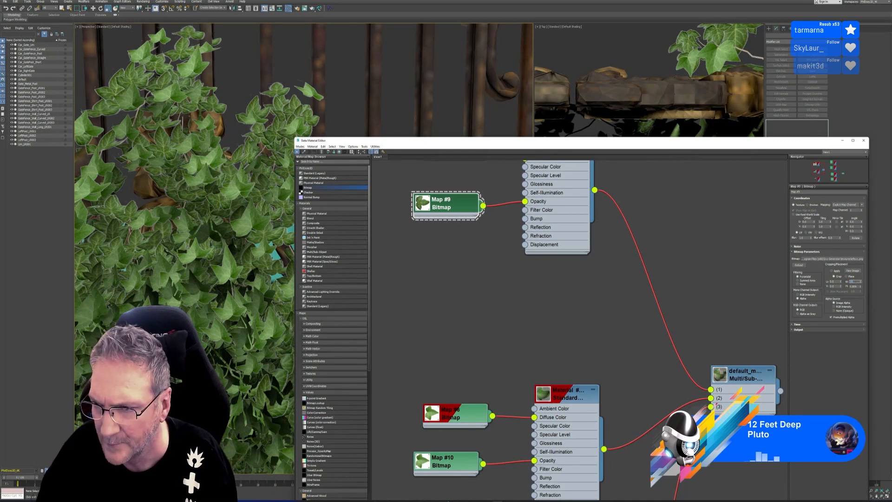
pyautogui.press('Tab')
pyautogui.click(855, 283)
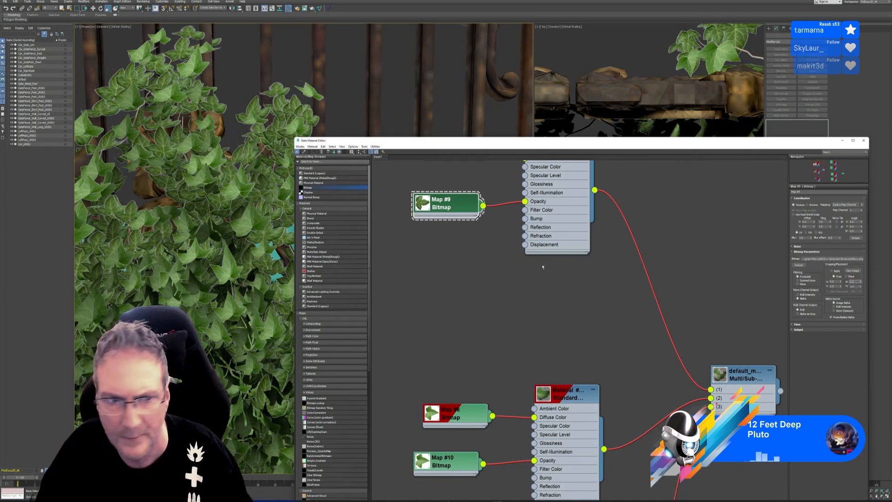
# Step: Examine the ivy leaf edges up close and compare the bitmap parameters of Map #10 and Map #9
pyautogui.scroll(10, 229, 234)
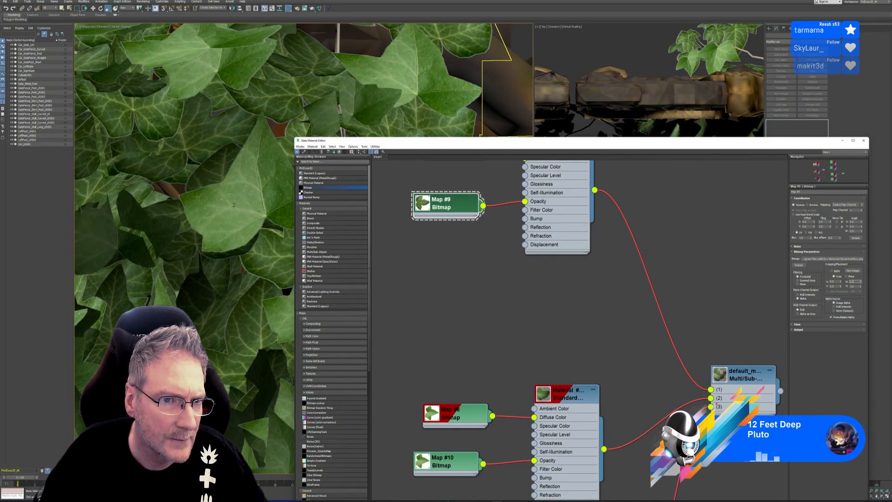
pyautogui.keyDown('alt'); pyautogui.moveTo(229, 236); pyautogui.dragTo(203, 274, button='middle'); pyautogui.keyUp('alt')
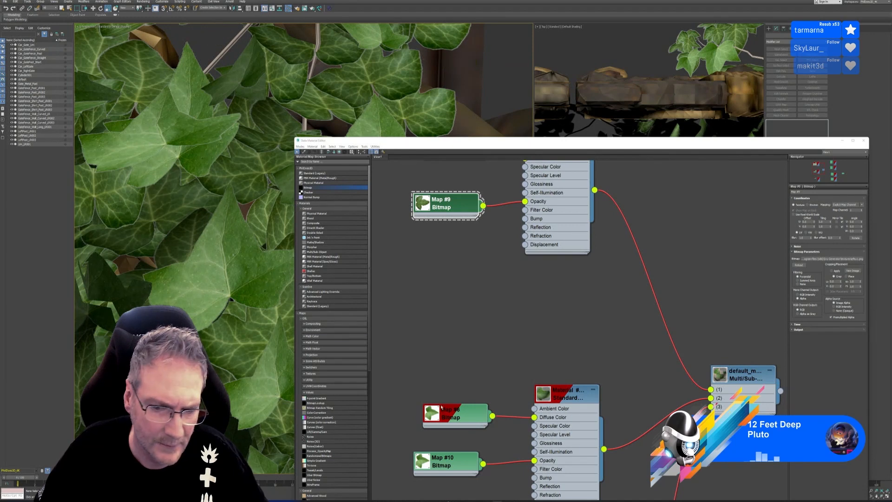
pyautogui.click(447, 466)
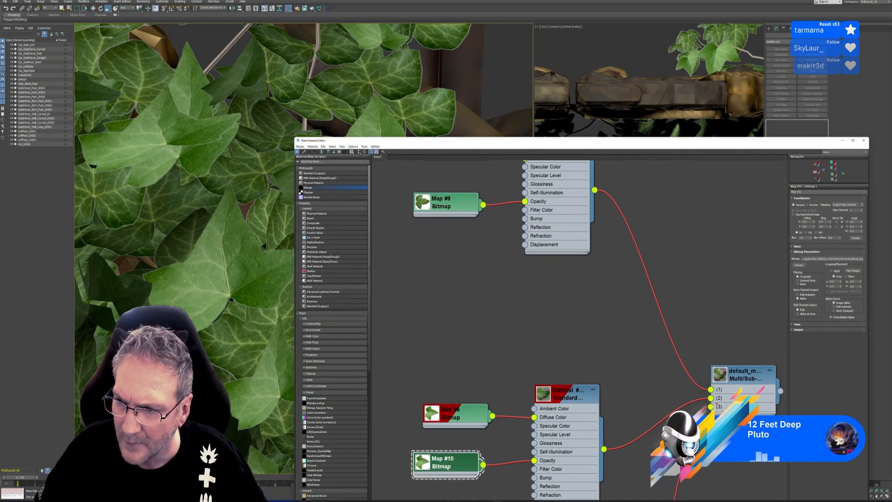
pyautogui.click(464, 209)
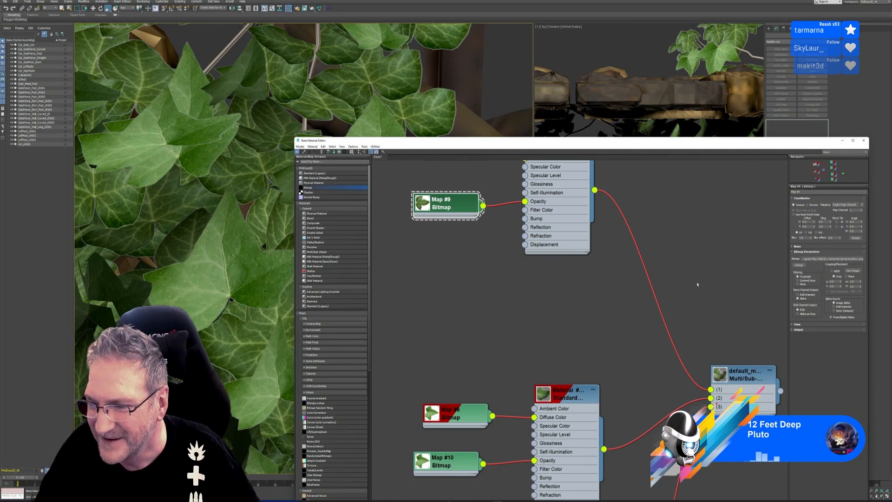
# Step: Try inverting the output of the adult leaf's opacity bitmap, Map #9
pyautogui.click(795, 330)
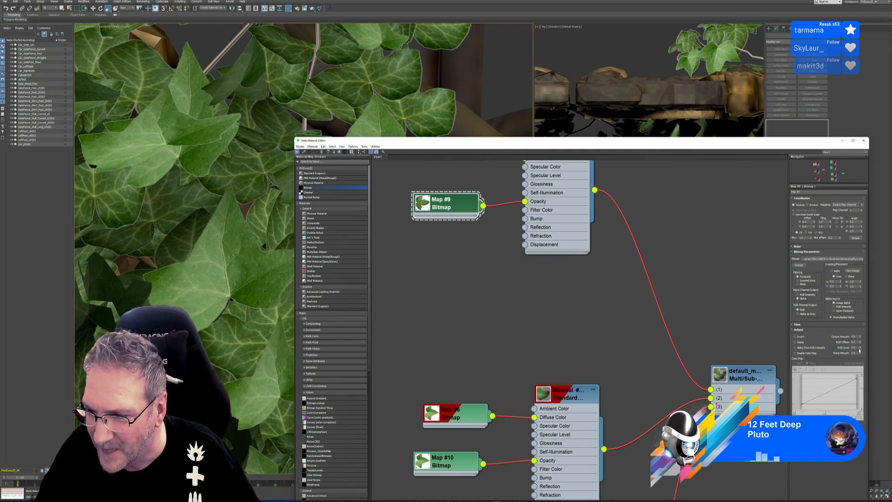
pyautogui.click(800, 349)
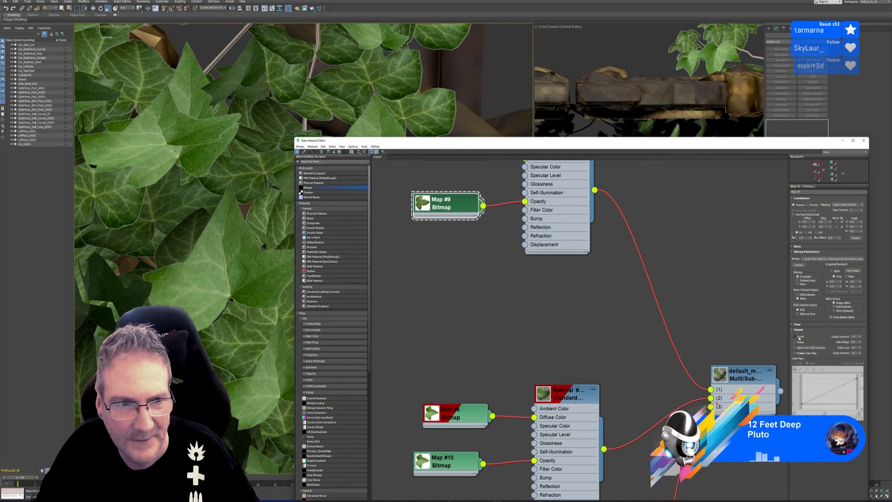
pyautogui.click(796, 338)
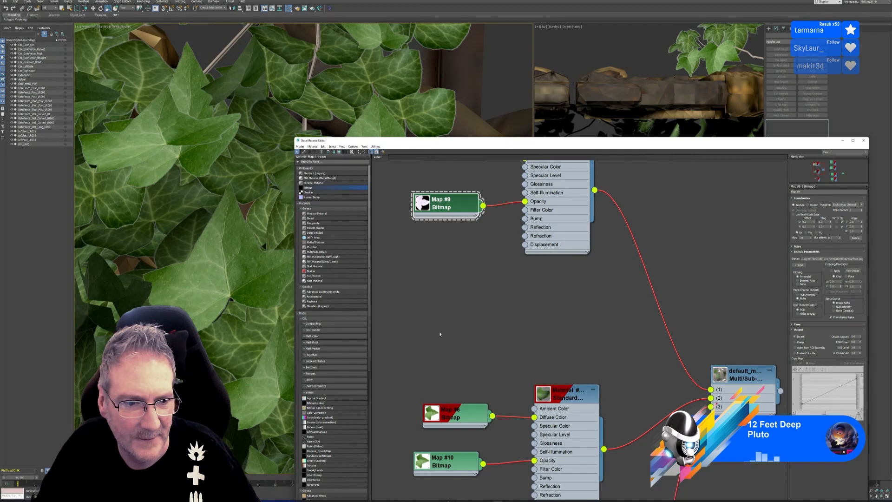
# Step: Examine the ivy's leaf edges in the perspective view, both from a distance and up close
pyautogui.scroll(-3, 224, 298)
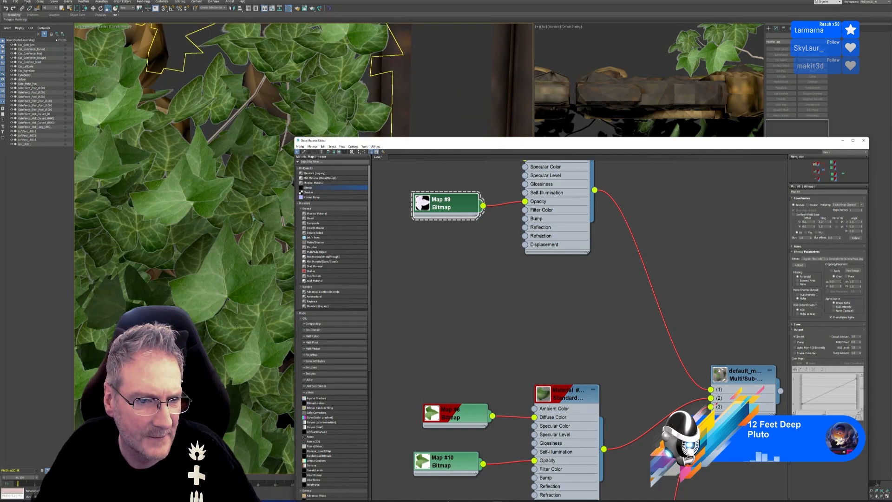
pyautogui.scroll(-3, 237, 327)
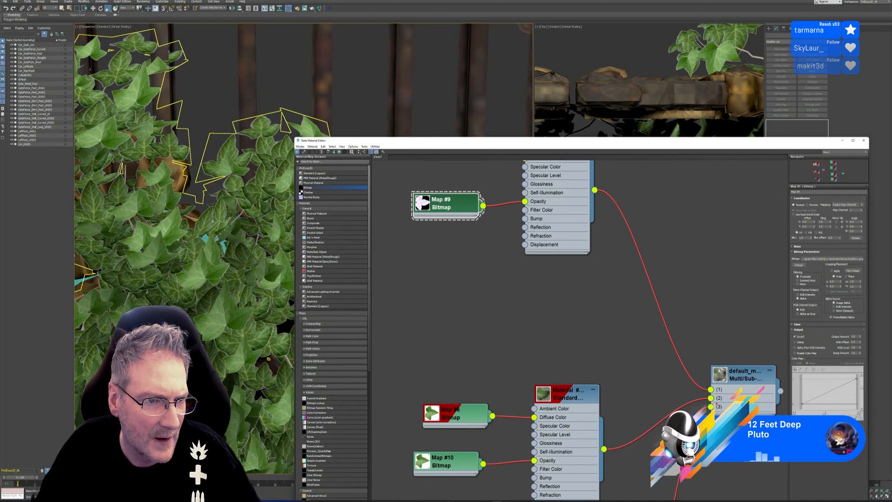
pyautogui.scroll(-2, 230, 355)
pyautogui.scroll(-2, 214, 352)
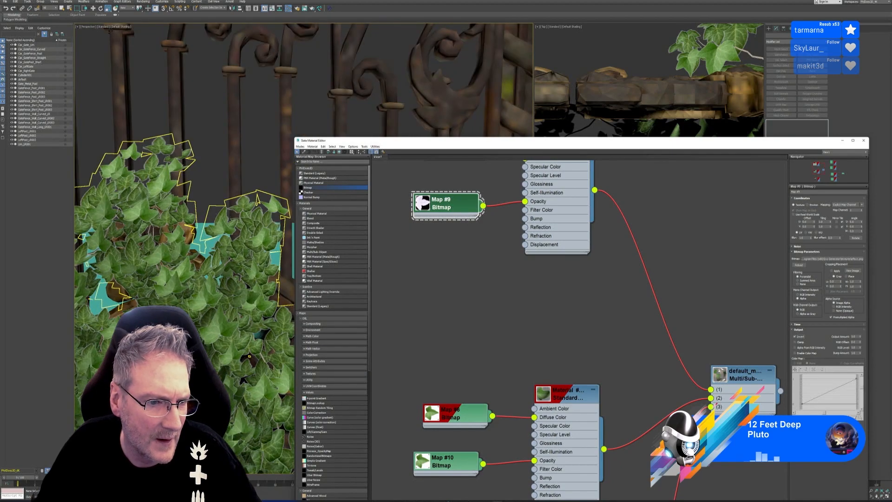
pyautogui.moveTo(208, 347); pyautogui.dragTo(229, 255, button='middle')
pyautogui.scroll(4, 205, 305)
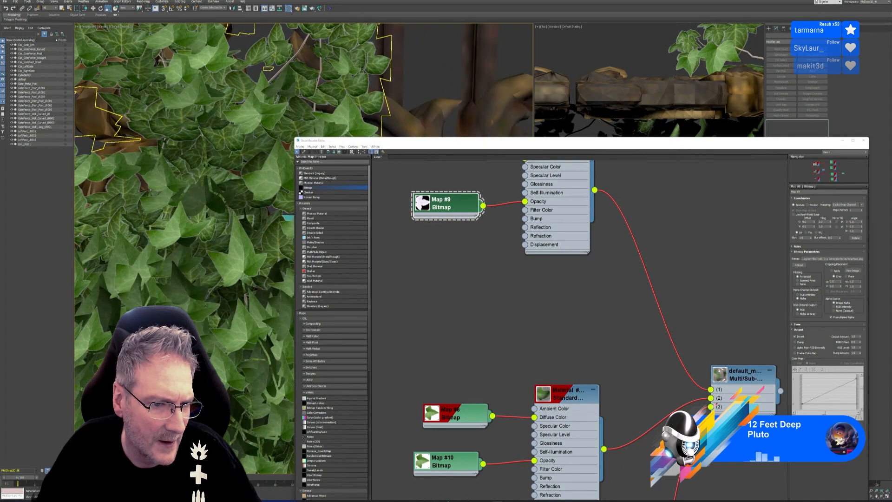
pyautogui.scroll(-4, 232, 263)
pyautogui.scroll(6, 219, 274)
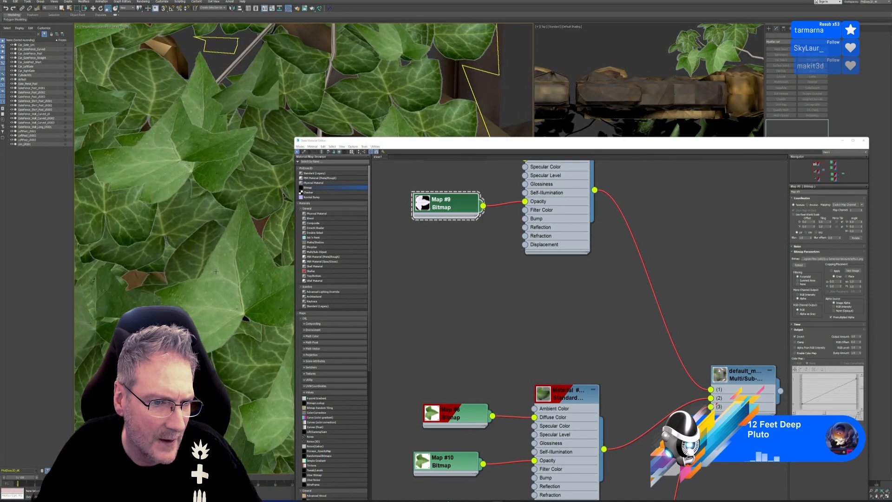
pyautogui.scroll(-3, 216, 276)
pyautogui.scroll(3, 216, 276)
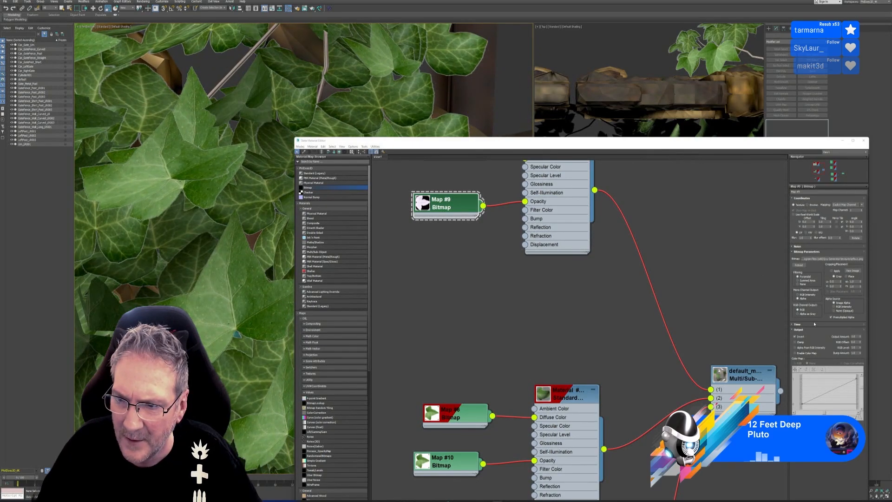
# Step: Toggle Invert on Map #9, invert the output of Map #10, and enlarge the previews of both opacity bitmaps
pyautogui.click(799, 337)
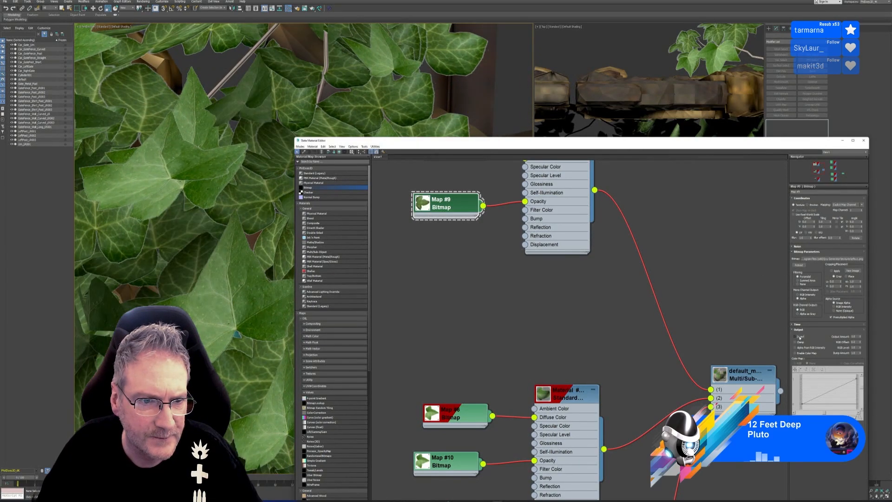
pyautogui.click(422, 203)
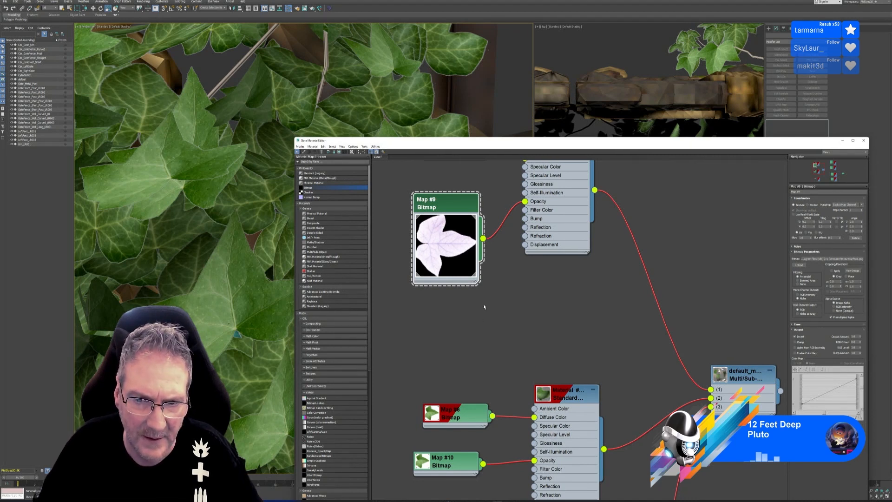
pyautogui.click(461, 464)
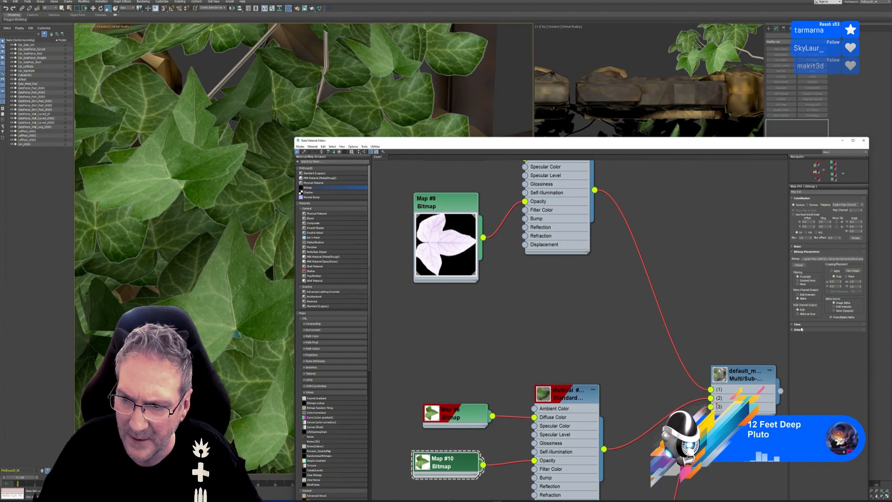
pyautogui.click(799, 330)
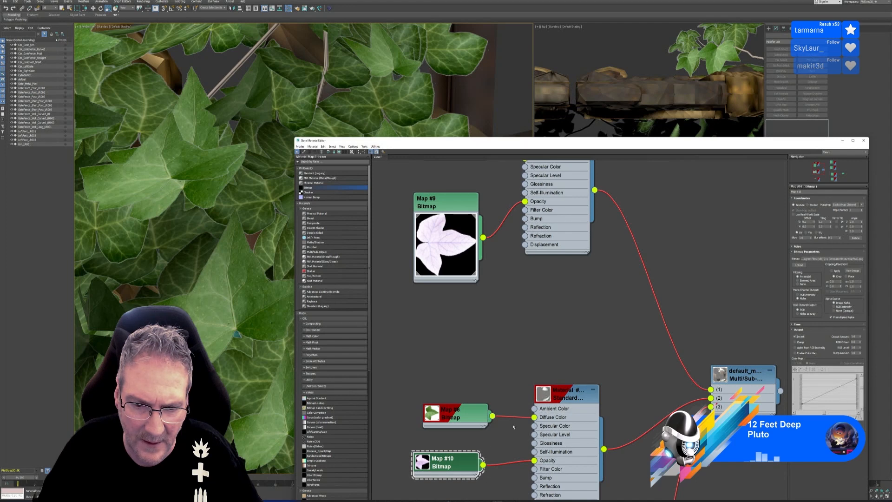
pyautogui.doubleClick(423, 463)
# Step: Enlarge the node previews of both leaf materials and inspect the ivy from a distance
pyautogui.moveTo(484, 369); pyautogui.dragTo(479, 279, button='middle')
pyautogui.moveTo(447, 244); pyautogui.dragTo(454, 404, button='middle')
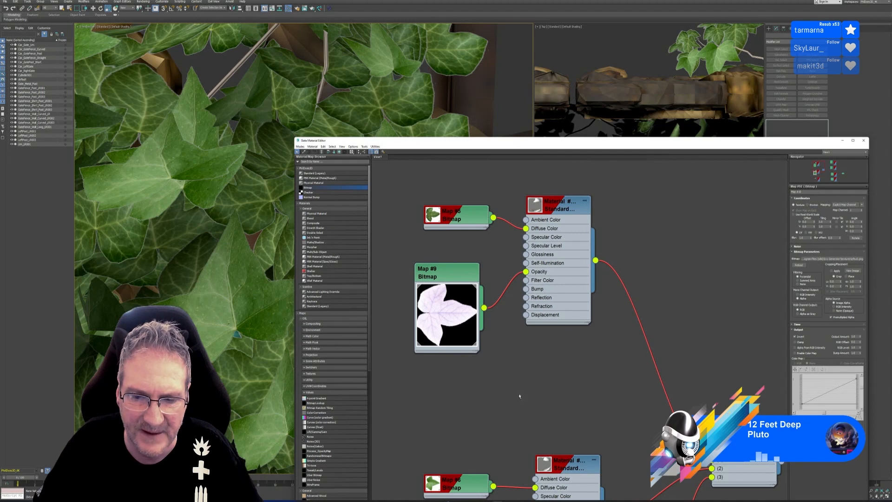
pyautogui.moveTo(521, 399); pyautogui.dragTo(490, 264, button='middle')
pyautogui.doubleClick(515, 325)
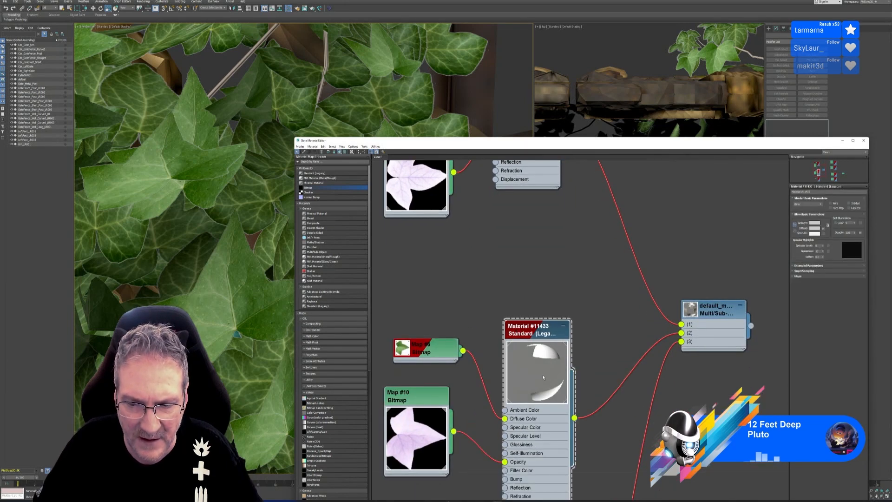
pyautogui.moveTo(546, 361); pyautogui.dragTo(545, 367)
pyautogui.moveTo(534, 264); pyautogui.dragTo(534, 402, button='middle')
pyautogui.doubleClick(507, 211)
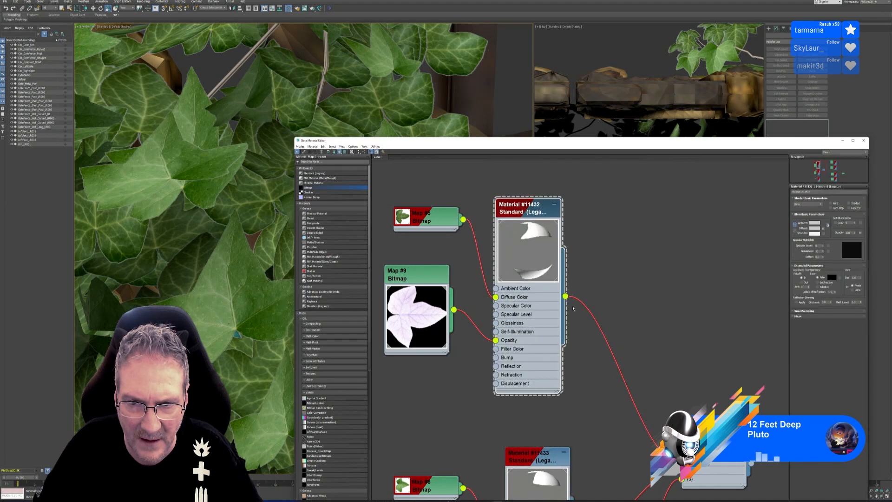
pyautogui.moveTo(569, 359); pyautogui.dragTo(573, 341, button='middle')
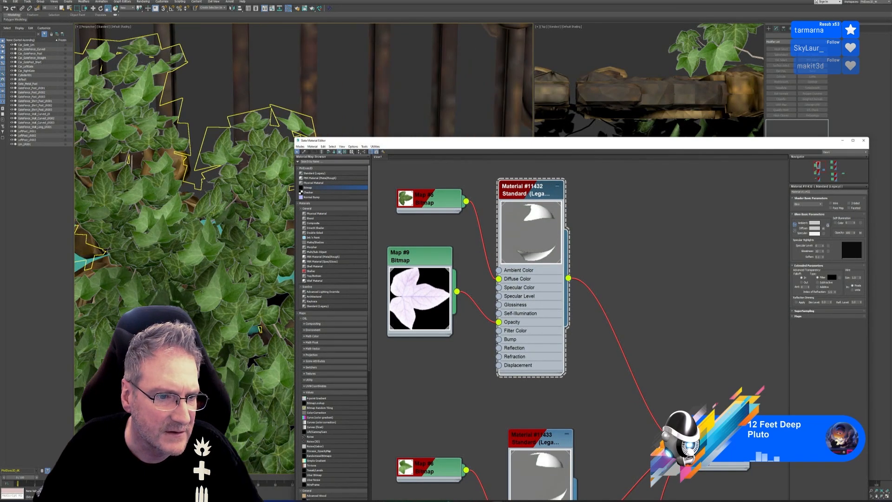
pyautogui.keyDown('alt'); pyautogui.moveTo(188, 395); pyautogui.dragTo(219, 353, button='middle'); pyautogui.keyUp('alt')
# Step: Turn off output inversion on the Map #9 and Map #10 opacity bitmaps, and check the ivy from several angles
pyautogui.click(418, 257)
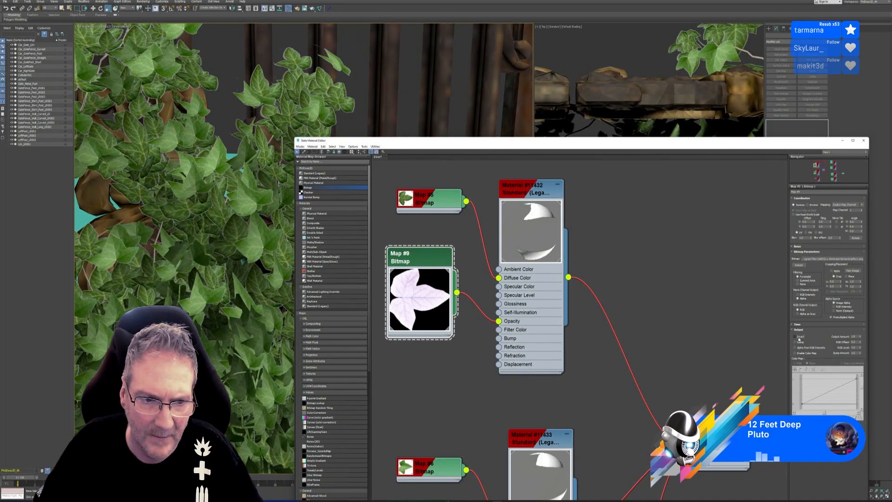
pyautogui.click(795, 337)
pyautogui.moveTo(469, 396); pyautogui.dragTo(477, 272, button='middle')
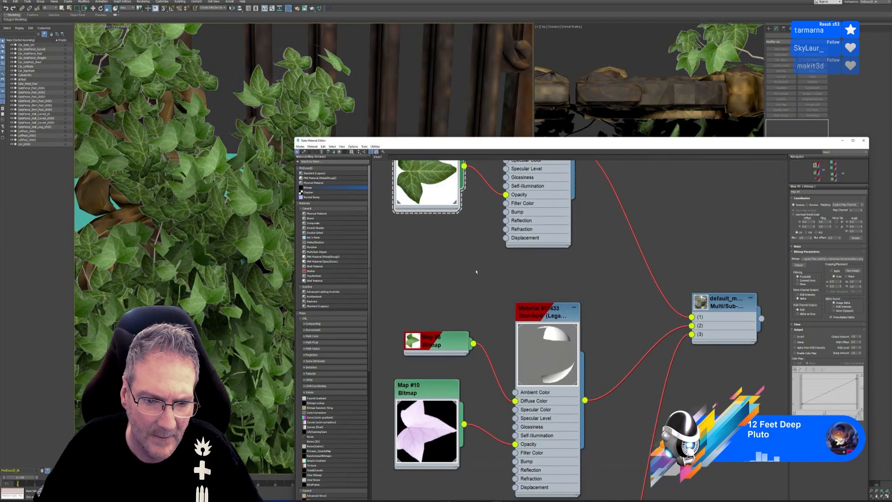
pyautogui.click(443, 401)
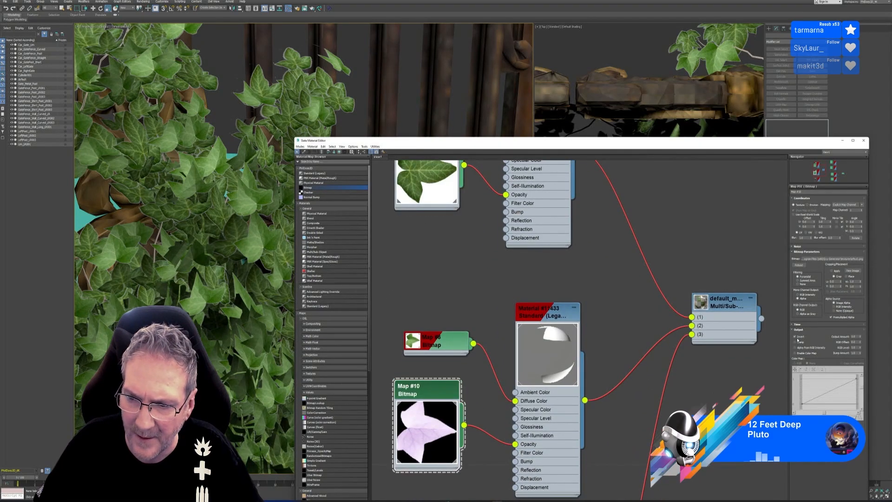
pyautogui.click(796, 337)
pyautogui.keyDown('alt'); pyautogui.moveTo(223, 218); pyautogui.dragTo(202, 219, button='middle'); pyautogui.keyUp('alt')
pyautogui.keyDown('alt'); pyautogui.moveTo(234, 310); pyautogui.dragTo(254, 309, button='middle'); pyautogui.keyUp('alt')
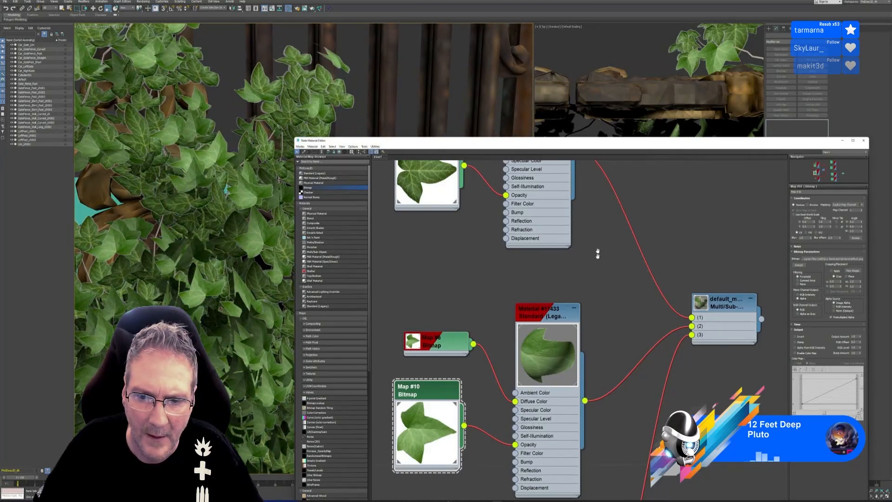
pyautogui.moveTo(598, 253); pyautogui.dragTo(581, 292, button='middle')
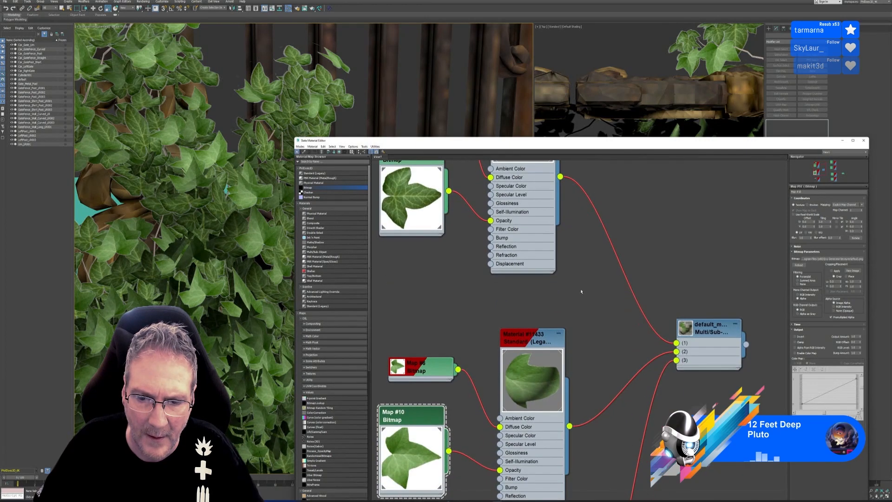
# Step: Review the leaf material nodes, close the Slate Material Editor, and view the ivy against the gate from a distance
pyautogui.moveTo(531, 167); pyautogui.dragTo(532, 265, button='middle')
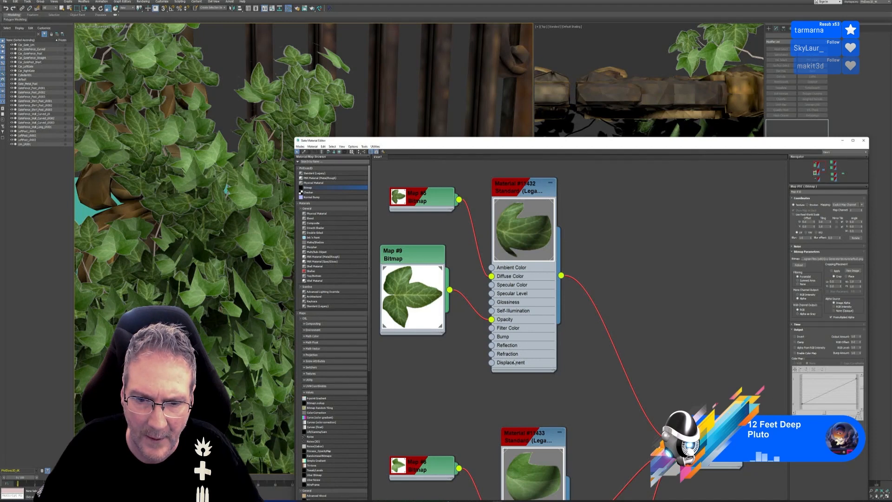
pyautogui.scroll(-2, 567, 310)
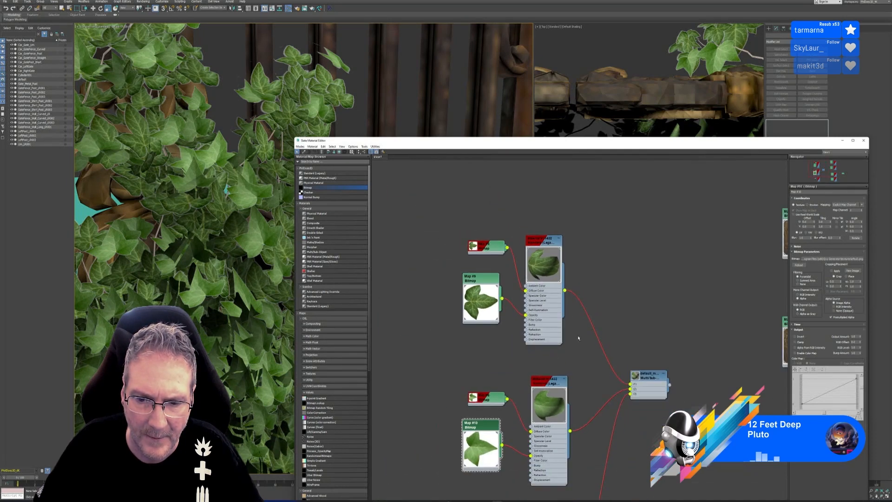
pyautogui.moveTo(578, 336); pyautogui.dragTo(559, 301, button='middle')
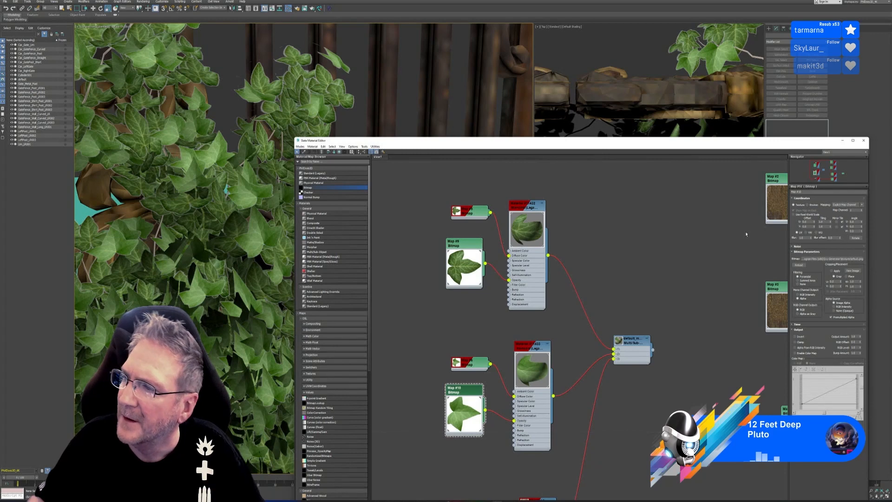
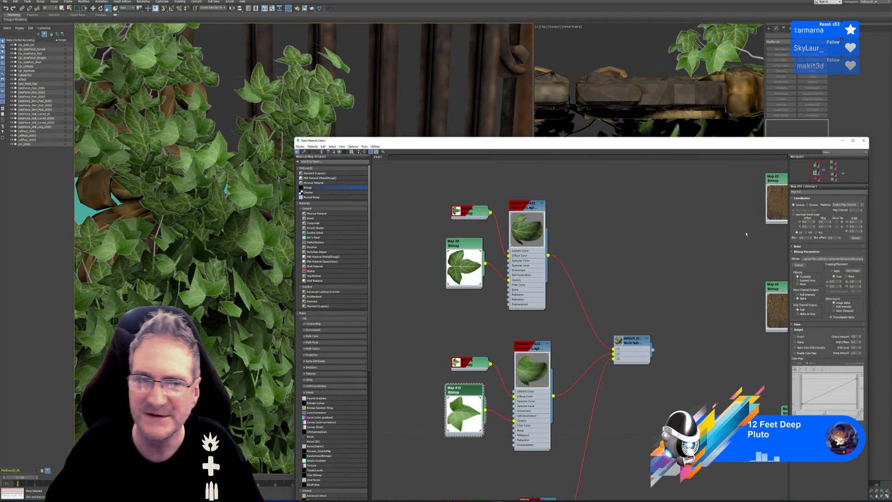
pyautogui.click(863, 140)
pyautogui.scroll(-4, 253, 307)
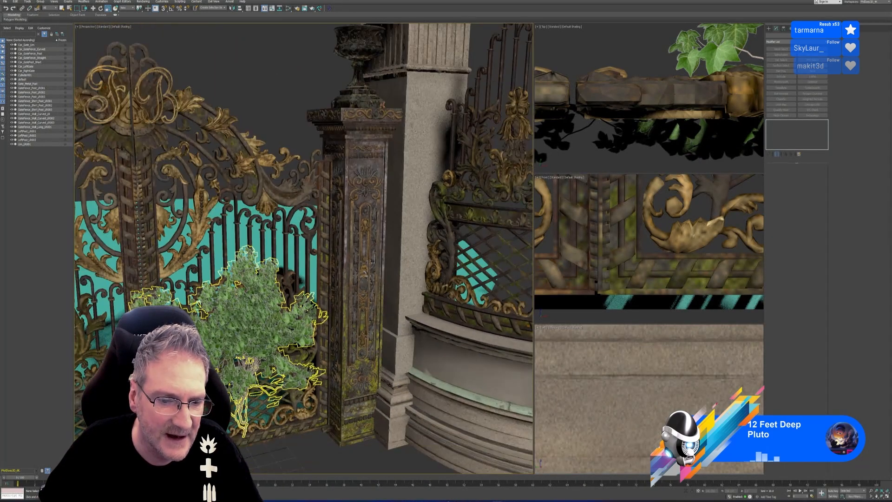
pyautogui.keyDown('alt'); pyautogui.moveTo(351, 277); pyautogui.dragTo(300, 296, button='middle'); pyautogui.keyUp('alt')
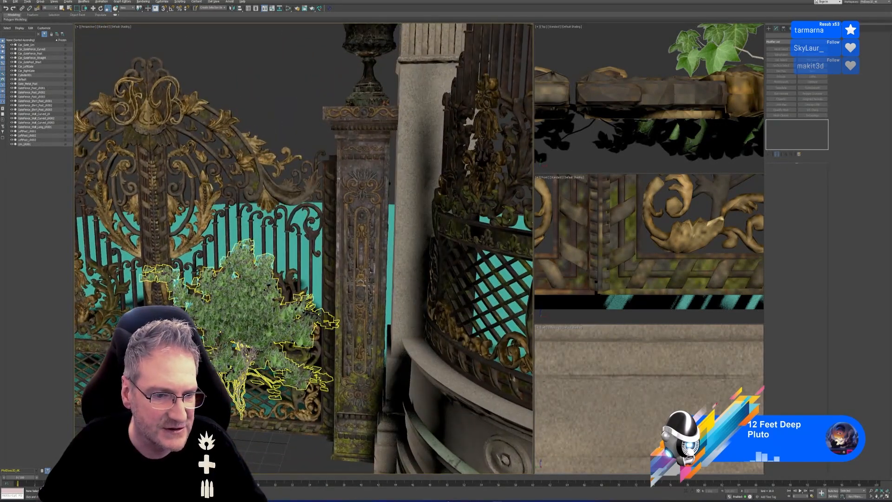
pyautogui.scroll(4, 242, 304)
pyautogui.scroll(-6, 243, 303)
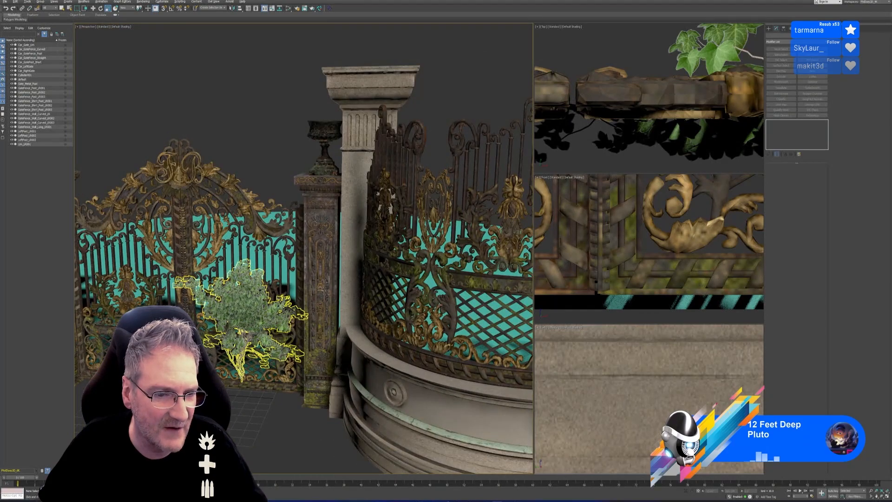
# Step: Examine the ivy's leaf edges up close and from several angles in the perspective view
pyautogui.scroll(8, 257, 271)
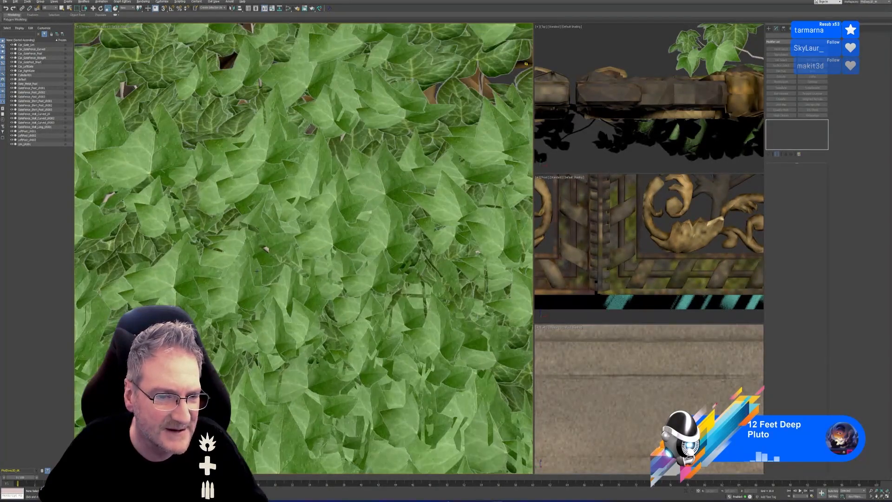
pyautogui.scroll(3, 256, 271)
pyautogui.scroll(3, 249, 271)
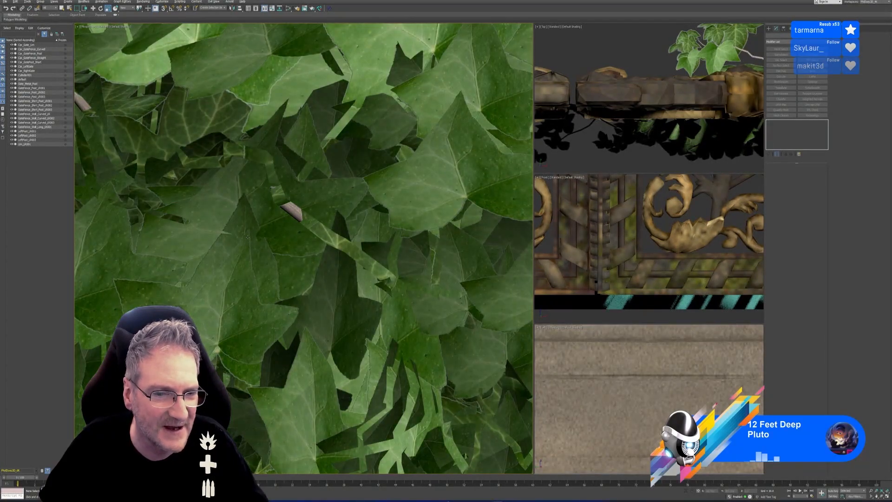
pyautogui.scroll(-2, 255, 291)
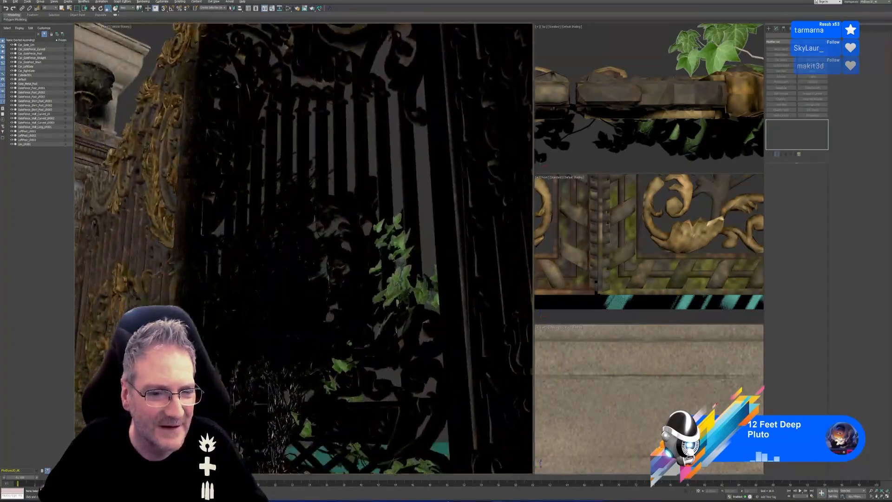
pyautogui.keyDown('alt'); pyautogui.moveTo(326, 274); pyautogui.dragTo(250, 291, button='middle'); pyautogui.keyUp('alt')
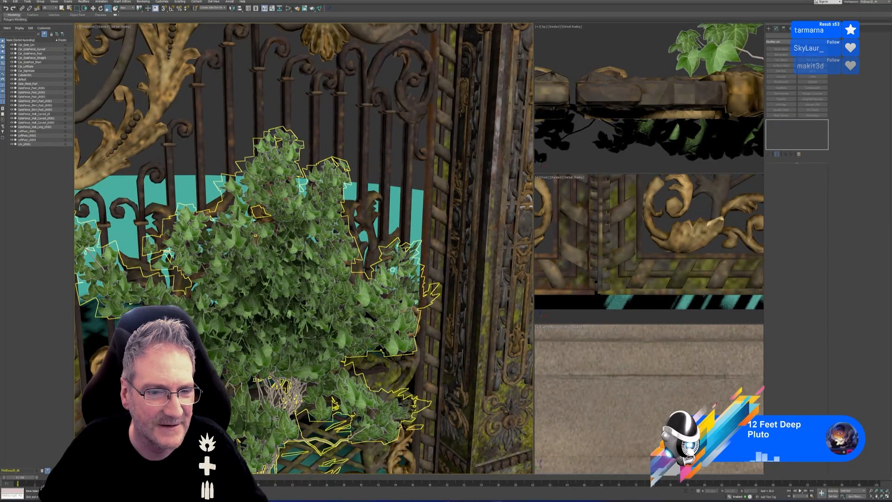
pyautogui.scroll(3, 298, 326)
pyautogui.keyDown('alt'); pyautogui.moveTo(297, 325); pyautogui.dragTo(303, 367, button='middle'); pyautogui.keyUp('alt')
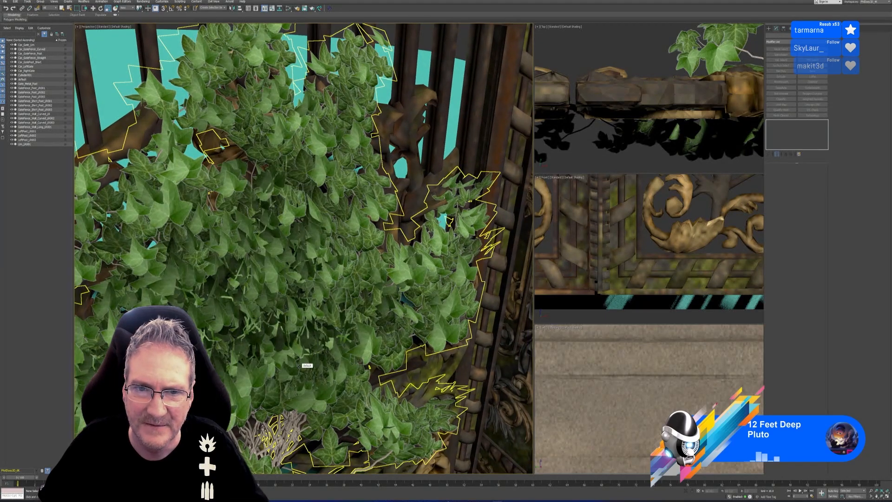
# Step: Make both ivy leaf materials 2-Sided, close the Slate Material Editor, and check the foliage in the perspective view
pyautogui.click(290, 9)
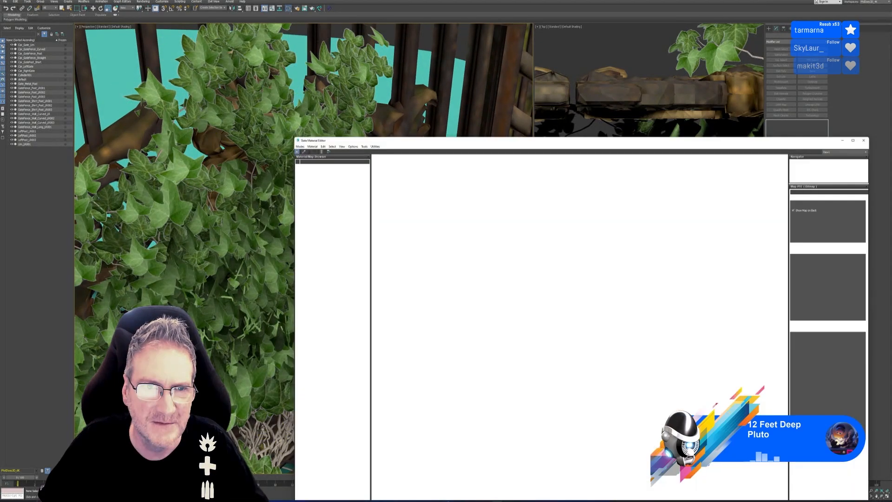
pyautogui.moveTo(559, 217); pyautogui.dragTo(536, 209, button='middle')
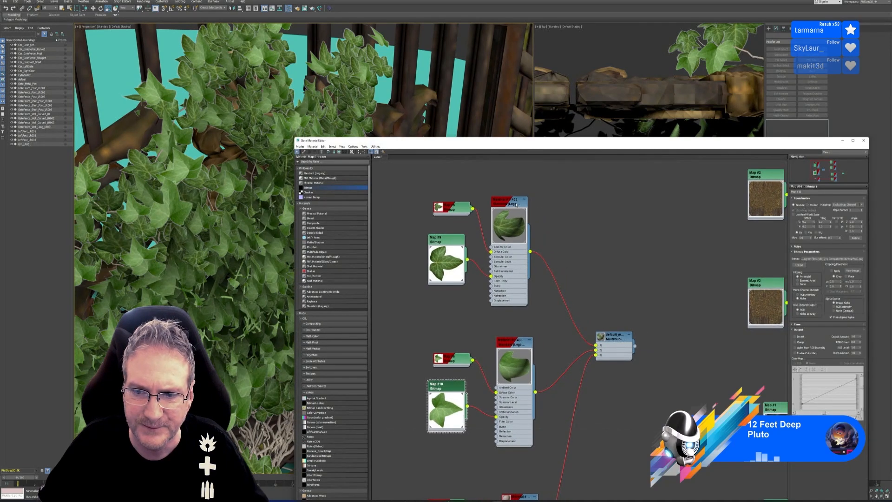
pyautogui.doubleClick(512, 208)
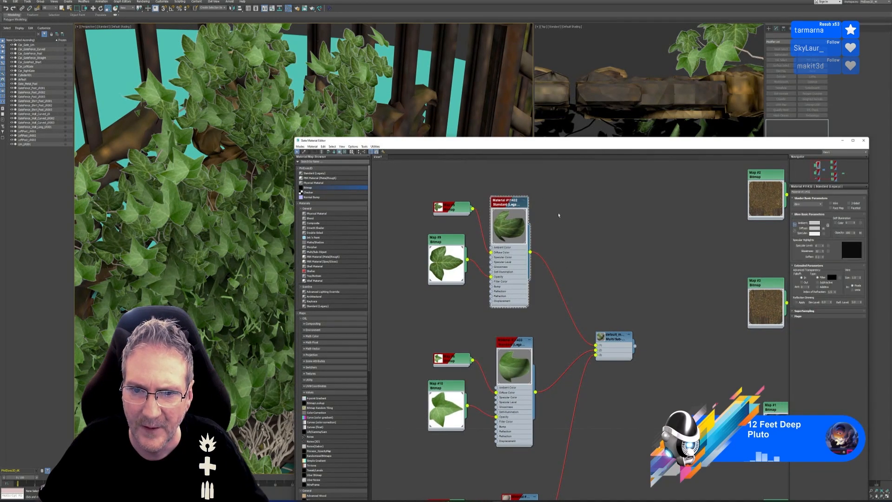
pyautogui.click(852, 204)
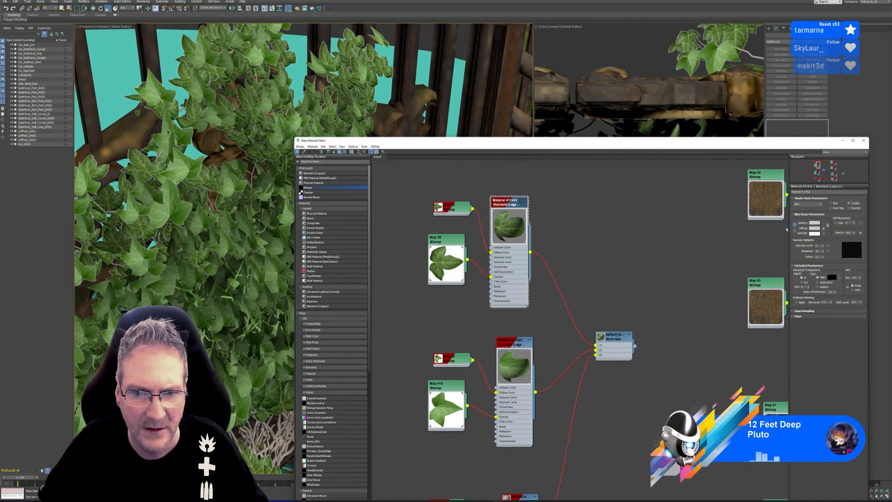
pyautogui.click(530, 338)
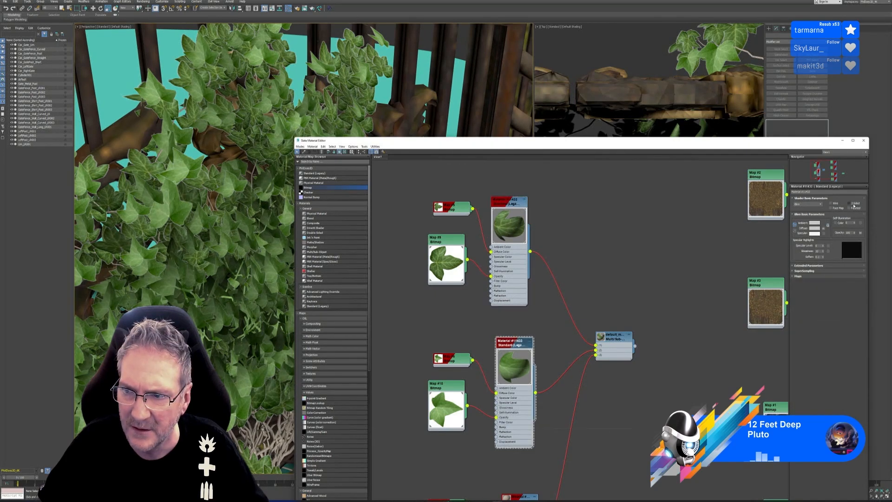
pyautogui.click(852, 204)
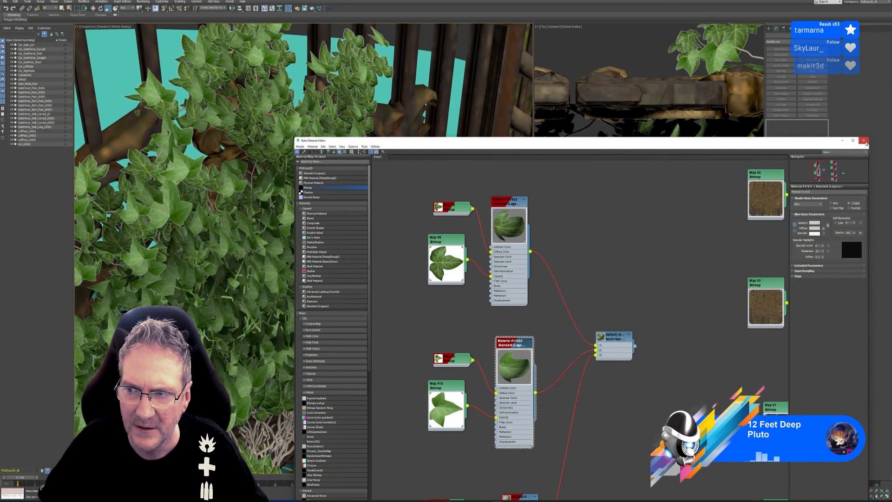
pyautogui.click(864, 140)
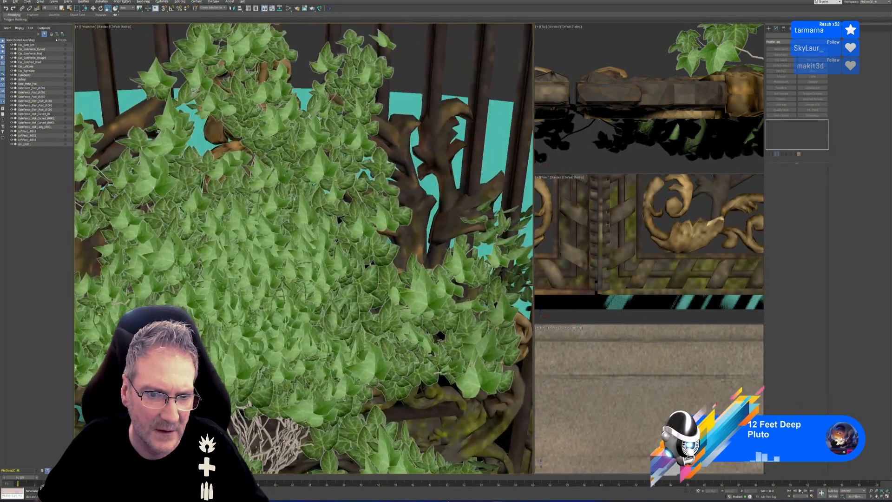
pyautogui.keyDown('alt'); pyautogui.moveTo(387, 294); pyautogui.dragTo(403, 312, button='middle'); pyautogui.keyUp('alt')
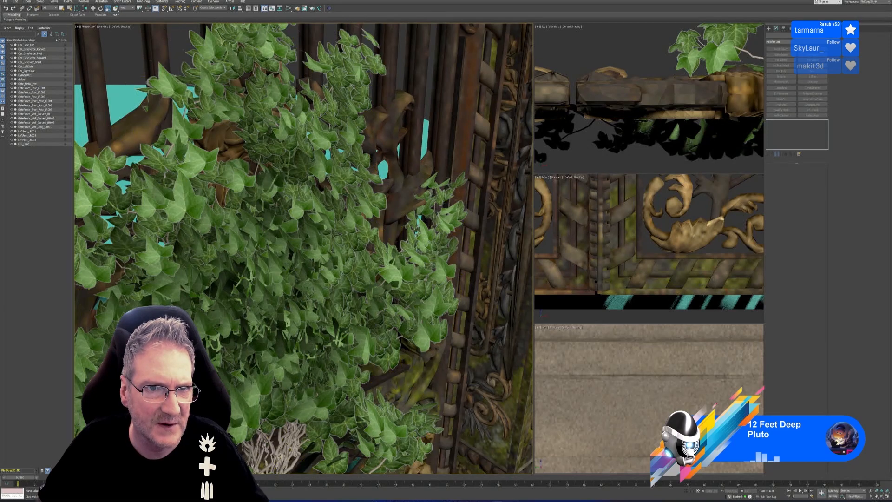
# Step: Set the RGB channel output of the Map #9 and Map #10 leaf opacity bitmaps to Alpha as Gray
pyautogui.press('m')
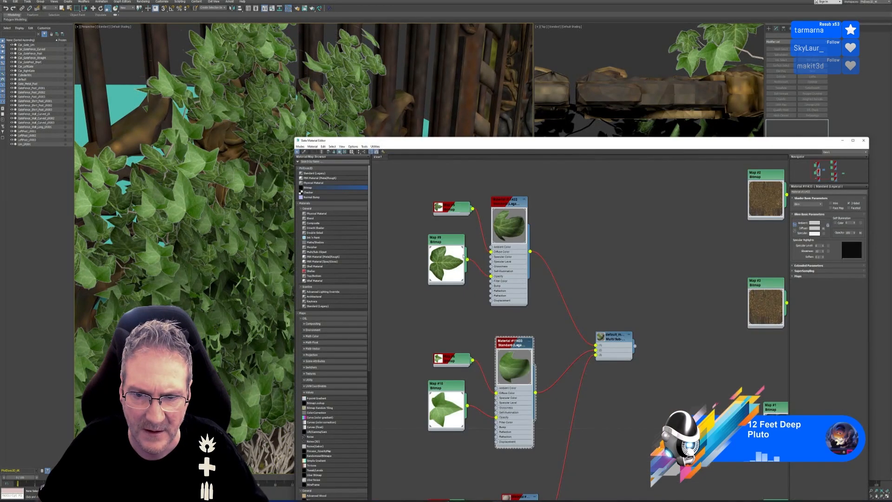
pyautogui.click(518, 245)
pyautogui.click(808, 265)
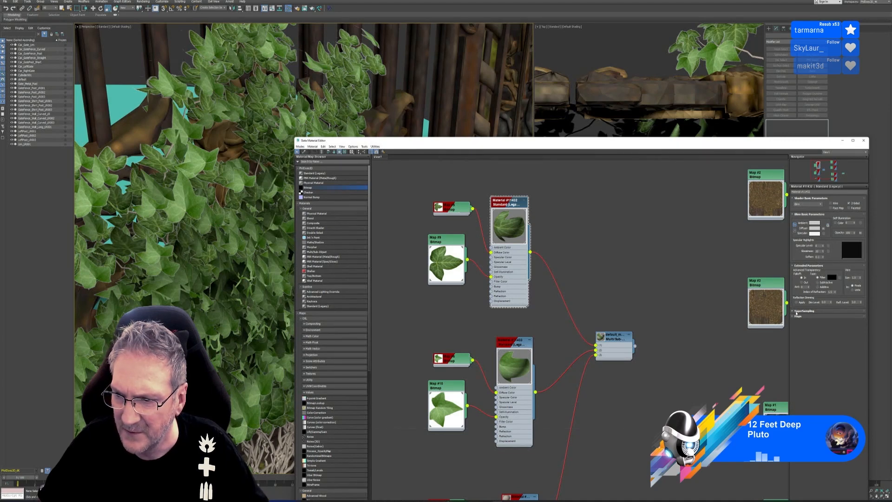
pyautogui.click(793, 313)
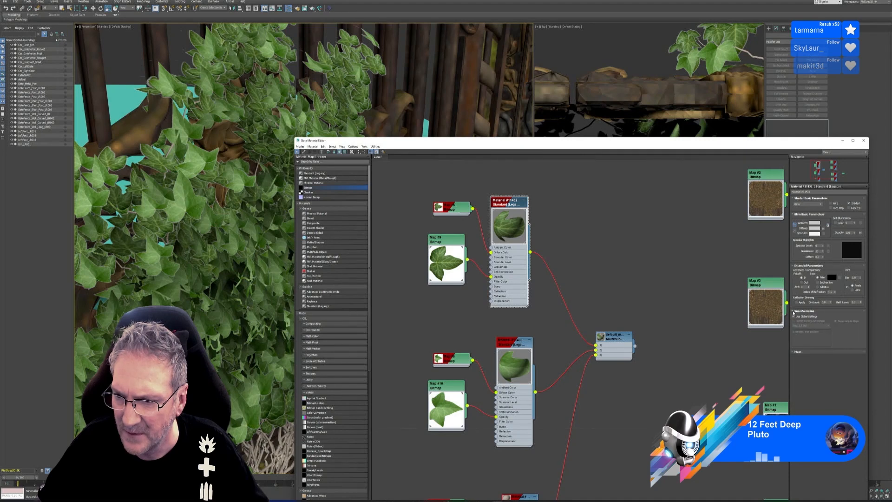
pyautogui.click(793, 313)
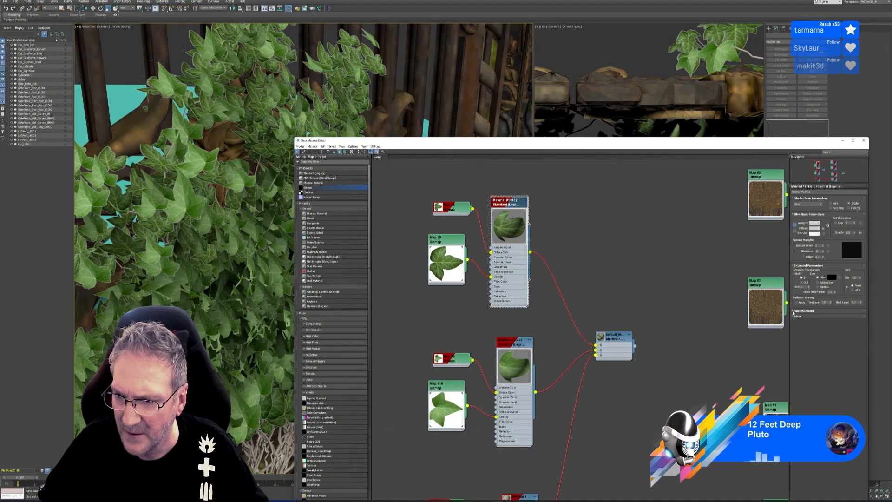
pyautogui.click(794, 317)
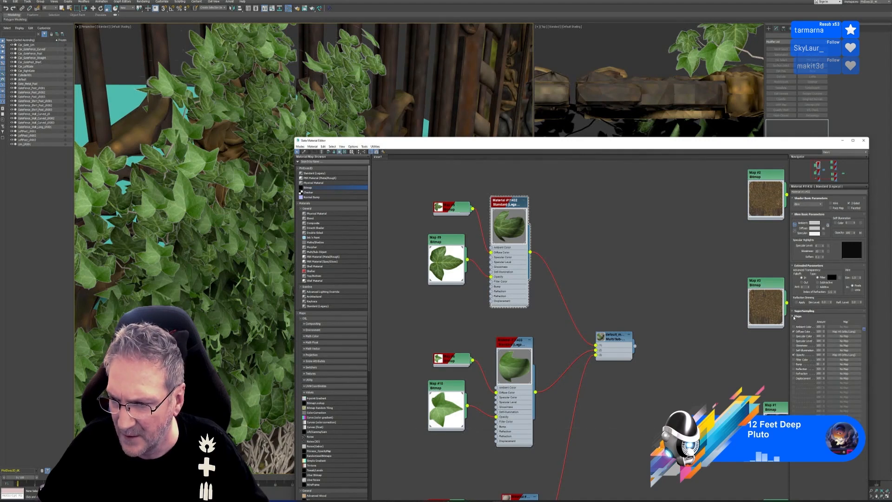
pyautogui.click(844, 355)
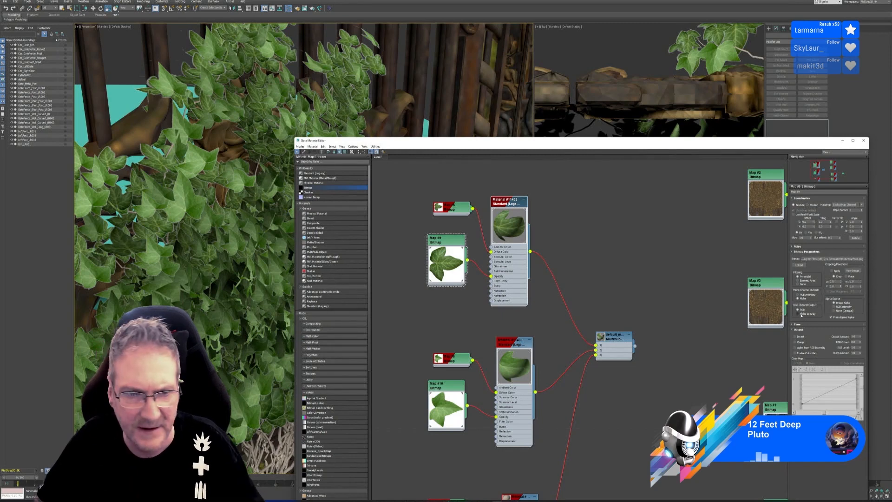
pyautogui.click(799, 315)
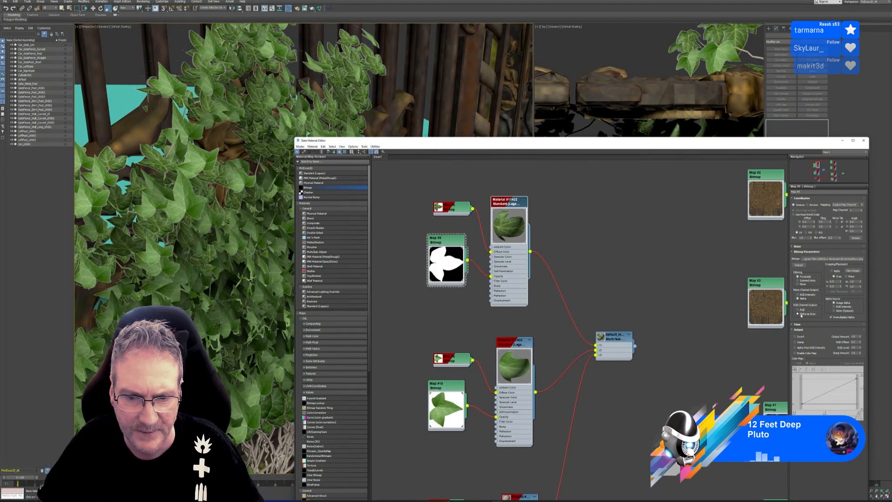
pyautogui.click(445, 385)
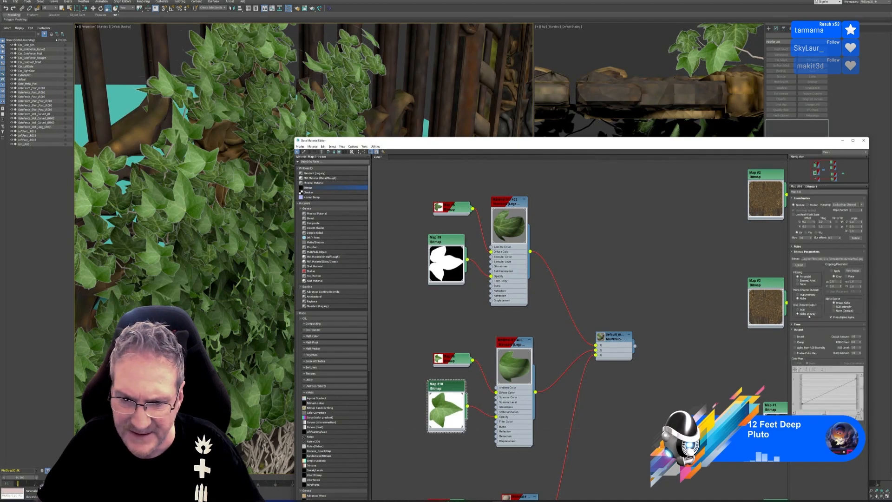
pyautogui.click(809, 315)
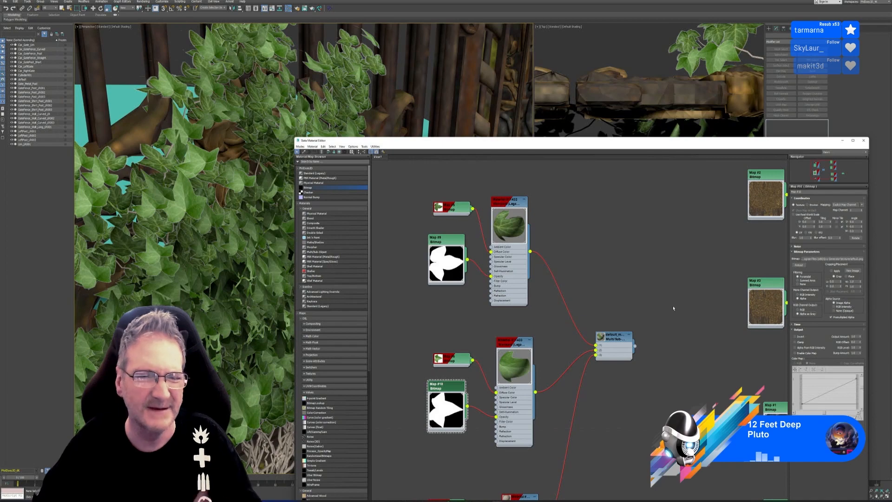
# Step: Inspect the ivy's leaf edges from a distance and up close, and review the output settings of Map #10
pyautogui.scroll(-3, 213, 266)
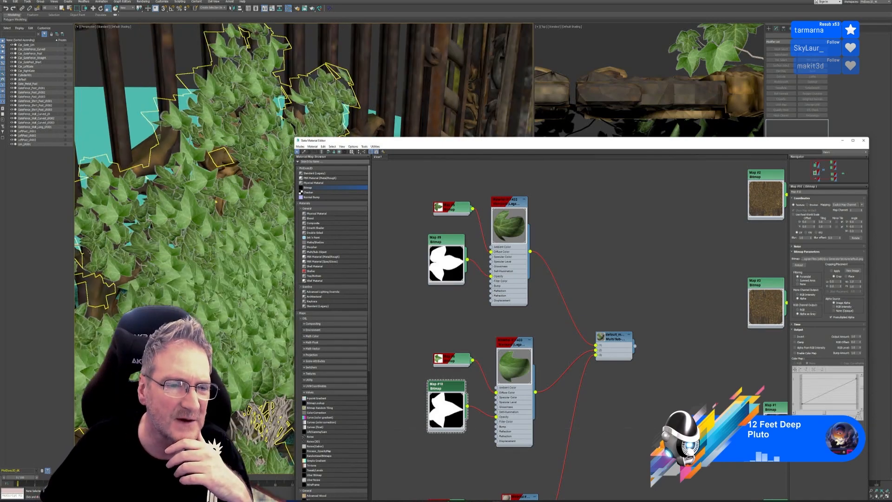
pyautogui.scroll(-3, 213, 267)
pyautogui.keyDown('alt'); pyautogui.moveTo(213, 267); pyautogui.dragTo(230, 298, button='middle'); pyautogui.keyUp('alt')
pyautogui.keyDown('alt'); pyautogui.moveTo(243, 329); pyautogui.dragTo(243, 267, button='middle'); pyautogui.keyUp('alt')
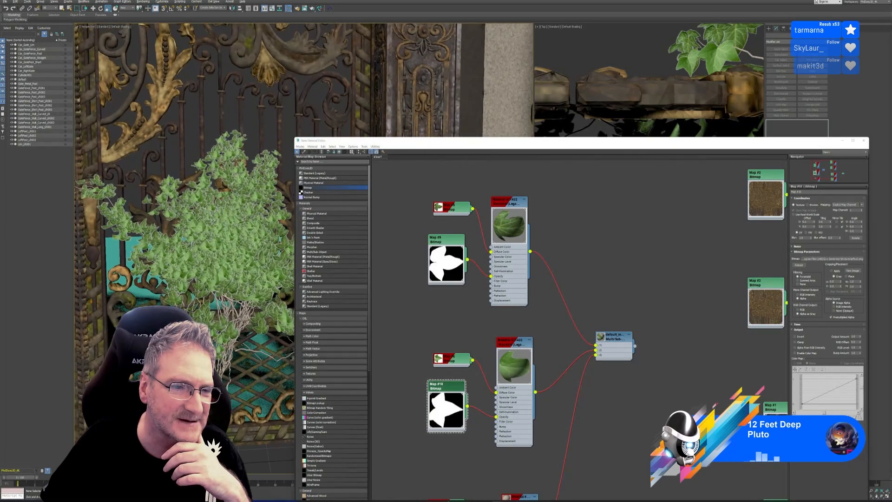
pyautogui.scroll(-5, 243, 267)
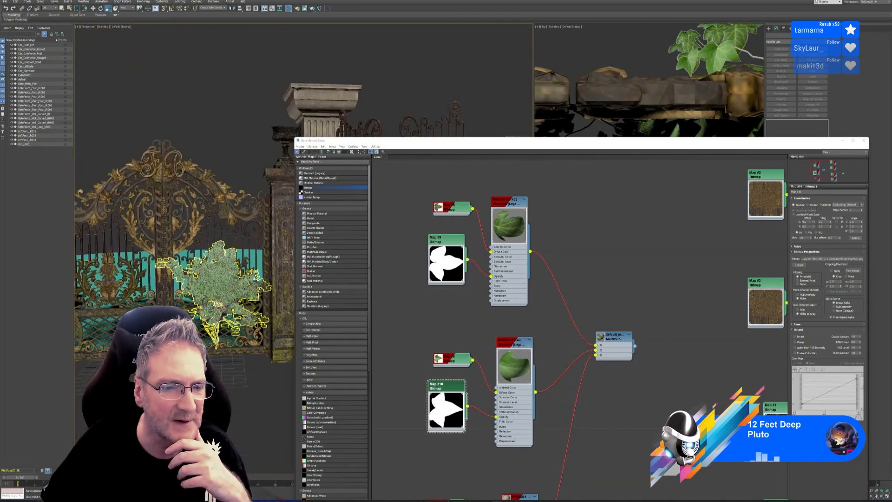
pyautogui.keyDown('alt'); pyautogui.moveTo(244, 267); pyautogui.dragTo(271, 280, button='middle'); pyautogui.keyUp('alt')
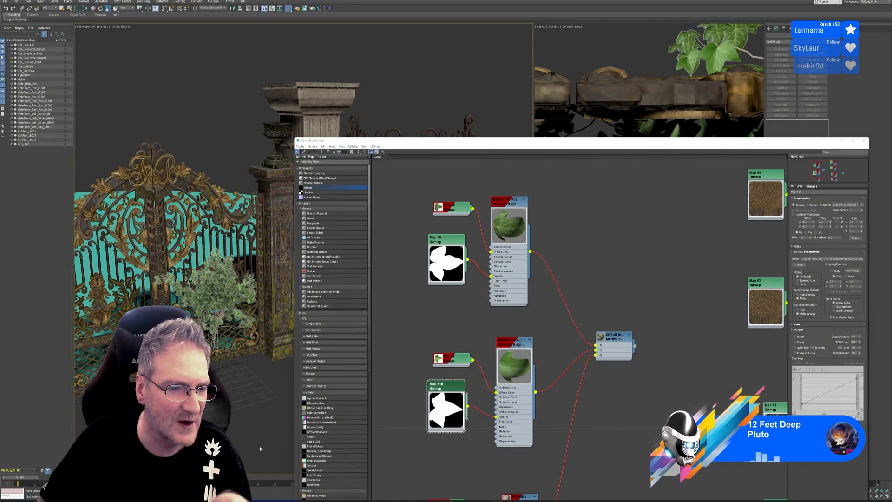
pyautogui.scroll(5, 272, 280)
pyautogui.scroll(6, 271, 279)
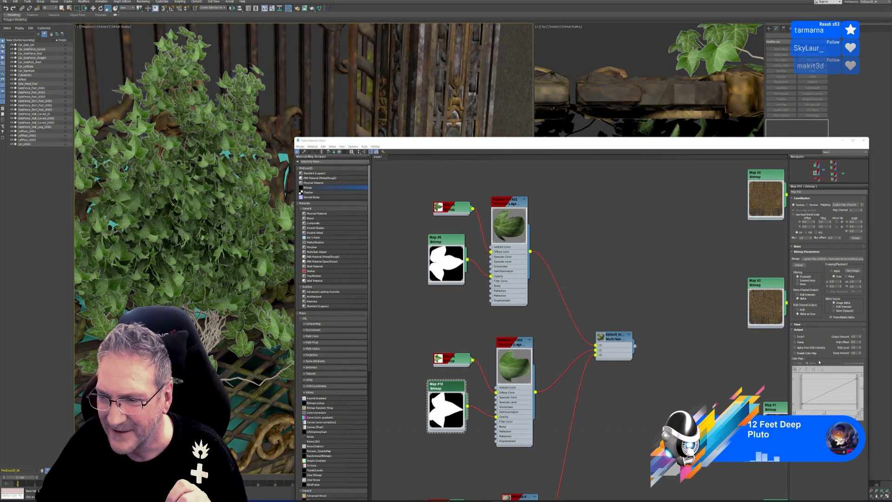
pyautogui.click(797, 343)
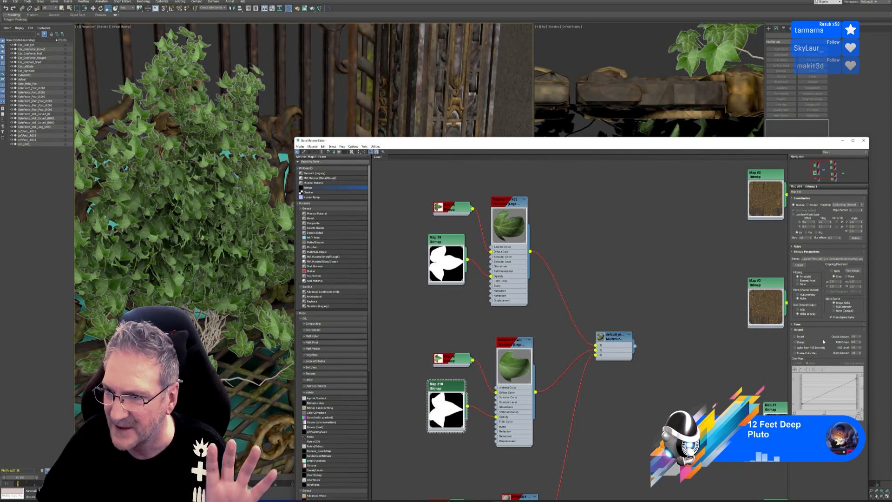
# Step: Close the Slate Material Editor and inspect the ivy against the gate from a distance, up close and from several angles
pyautogui.click(864, 141)
pyautogui.scroll(-5, 279, 251)
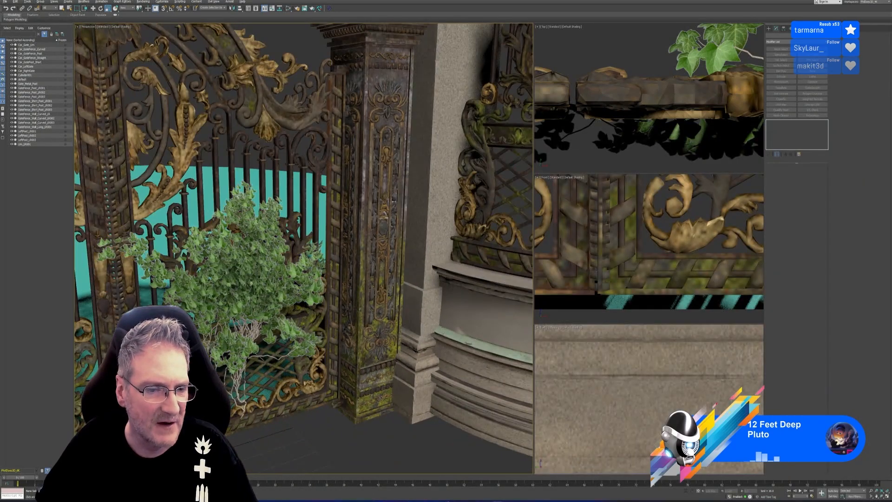
pyautogui.scroll(-5, 345, 393)
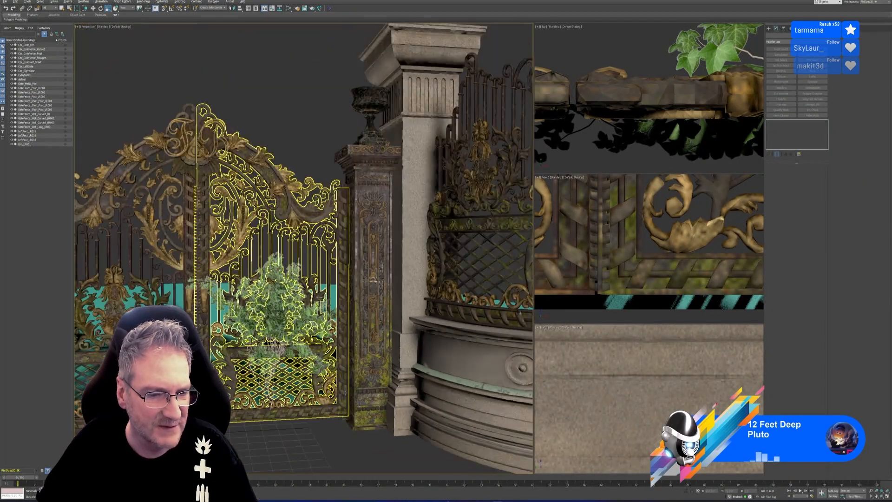
pyautogui.moveTo(344, 392); pyautogui.dragTo(344, 366, button='middle')
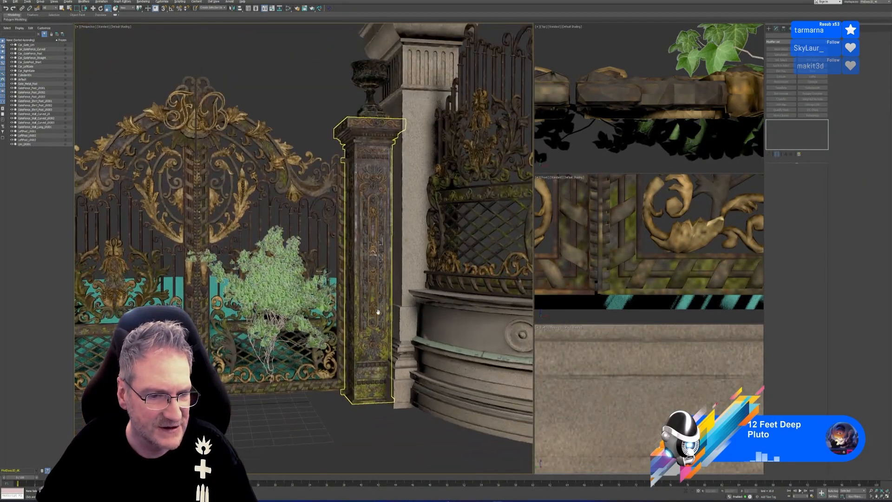
pyautogui.keyDown('alt'); pyautogui.moveTo(338, 414); pyautogui.dragTo(359, 419, button='middle'); pyautogui.keyUp('alt')
pyautogui.scroll(6, 279, 302)
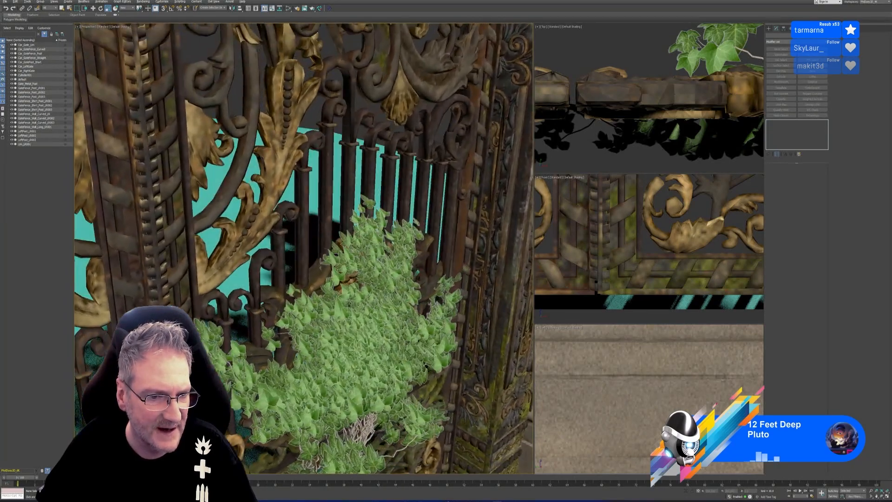
pyautogui.keyDown('alt'); pyautogui.moveTo(241, 357); pyautogui.dragTo(211, 346, button='middle'); pyautogui.keyUp('alt')
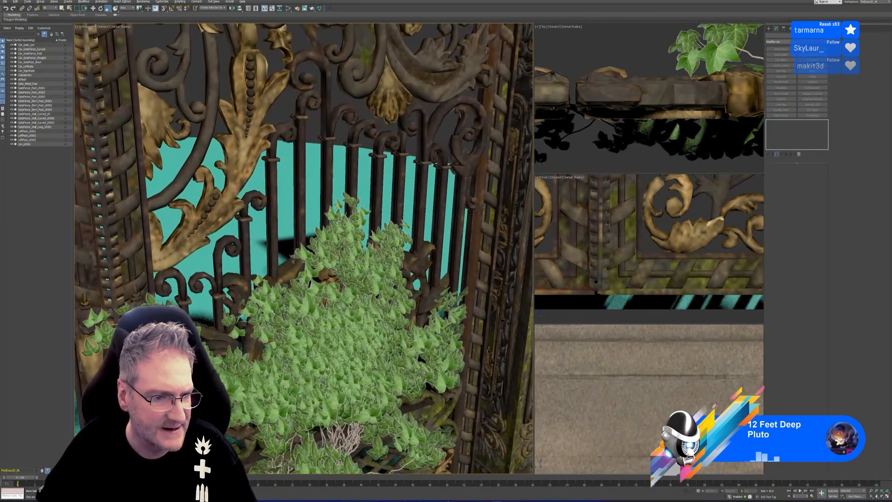
pyautogui.moveTo(176, 270); pyautogui.dragTo(214, 200, button='middle')
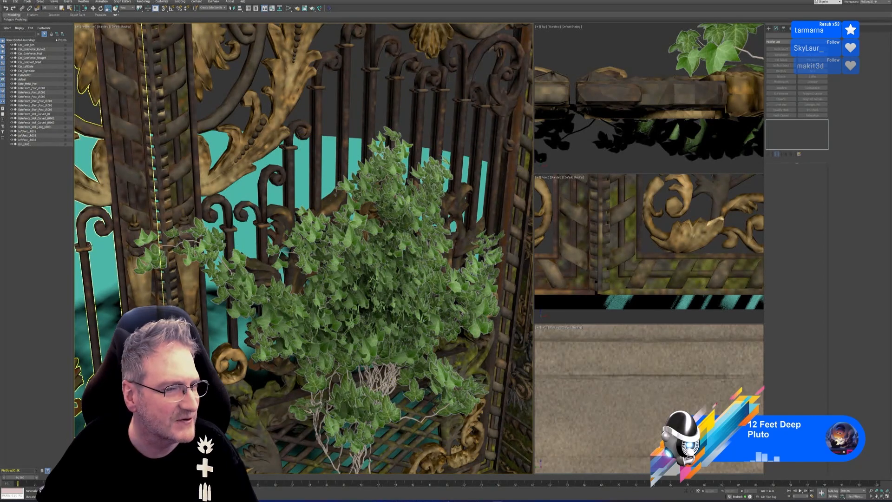
pyautogui.scroll(-10, 94, 271)
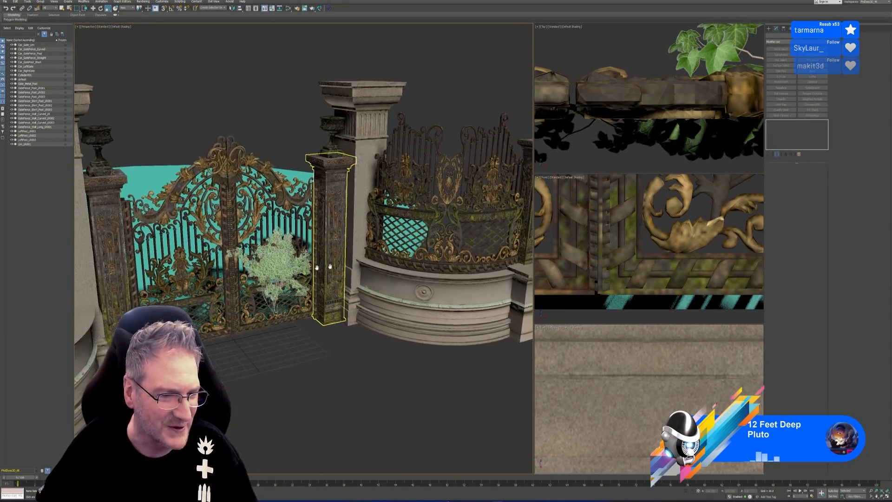
pyautogui.keyDown('alt'); pyautogui.moveTo(334, 365); pyautogui.dragTo(322, 380, button='middle'); pyautogui.keyUp('alt')
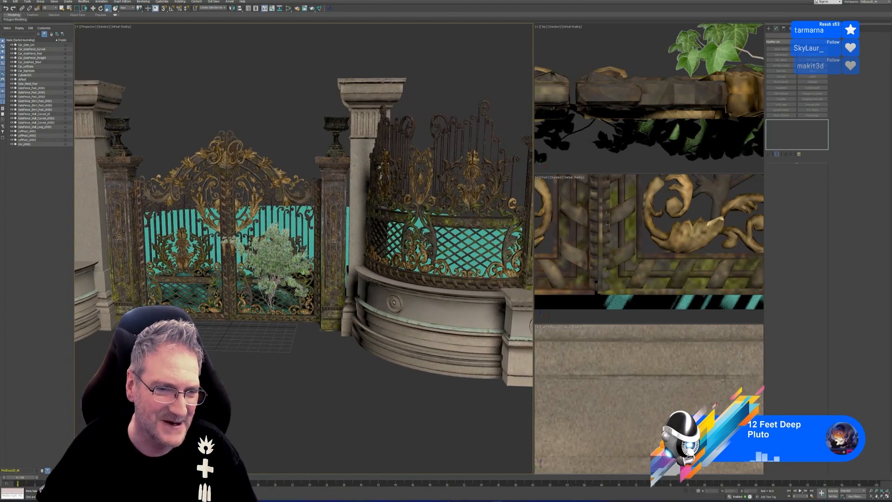
pyautogui.scroll(5, 273, 271)
pyautogui.scroll(6, 288, 281)
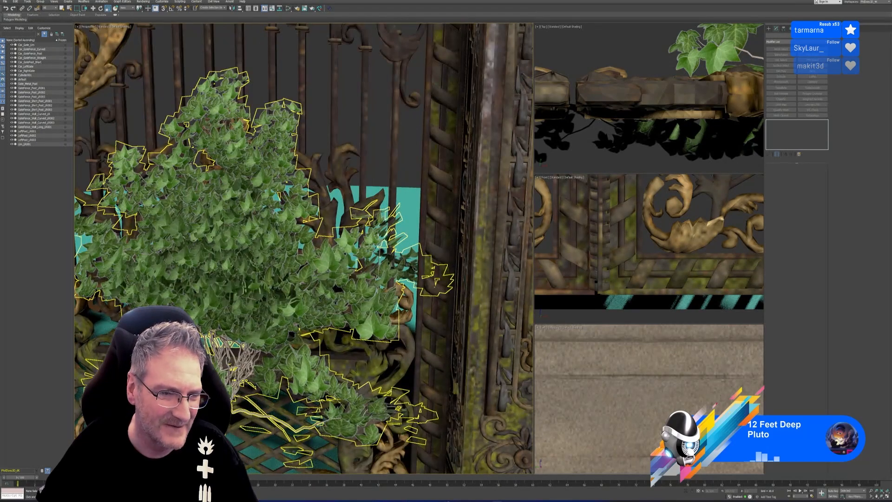
pyautogui.keyDown('alt'); pyautogui.moveTo(288, 281); pyautogui.dragTo(262, 267, button='middle'); pyautogui.keyUp('alt')
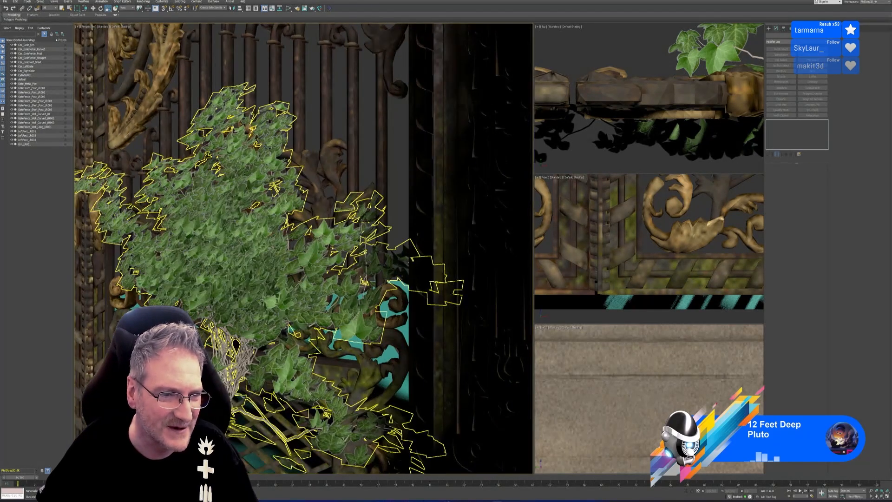
pyautogui.scroll(2, 251, 284)
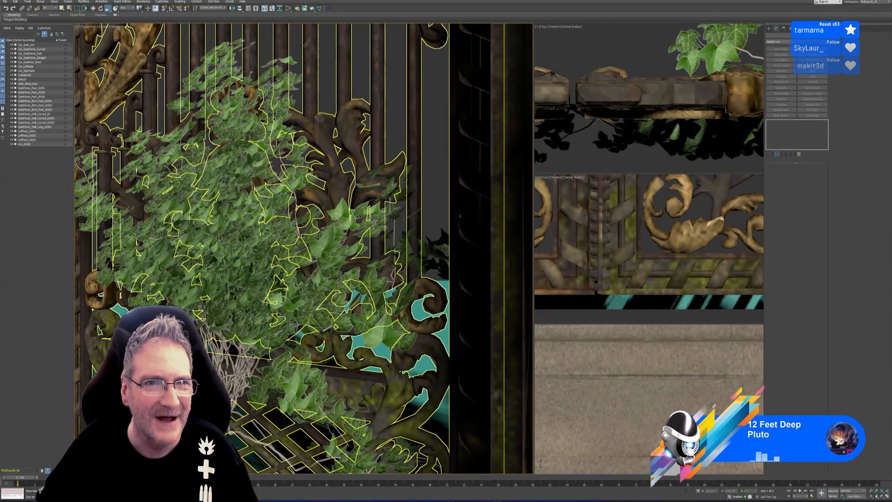
# Step: Reopen the Slate Material Editor beside the ivy and review the parameters and map connections of Material #11432
pyautogui.click(288, 9)
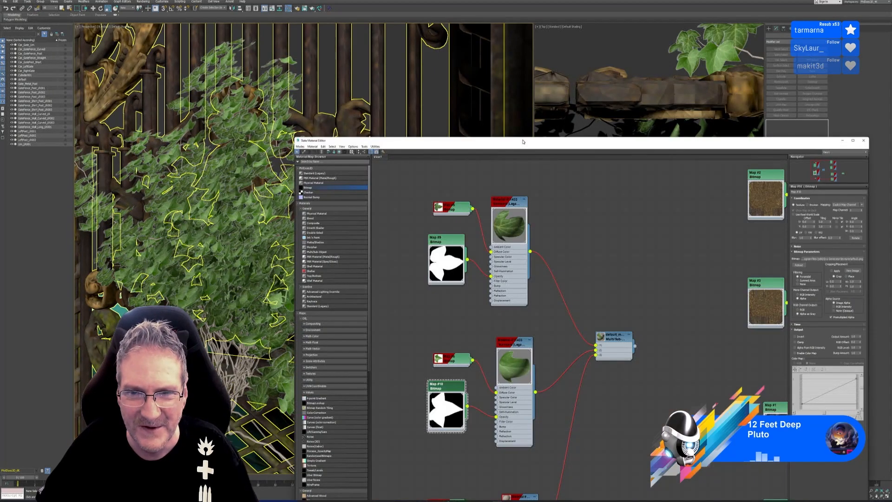
pyautogui.moveTo(522, 142); pyautogui.dragTo(428, 72)
pyautogui.doubleClick(416, 132)
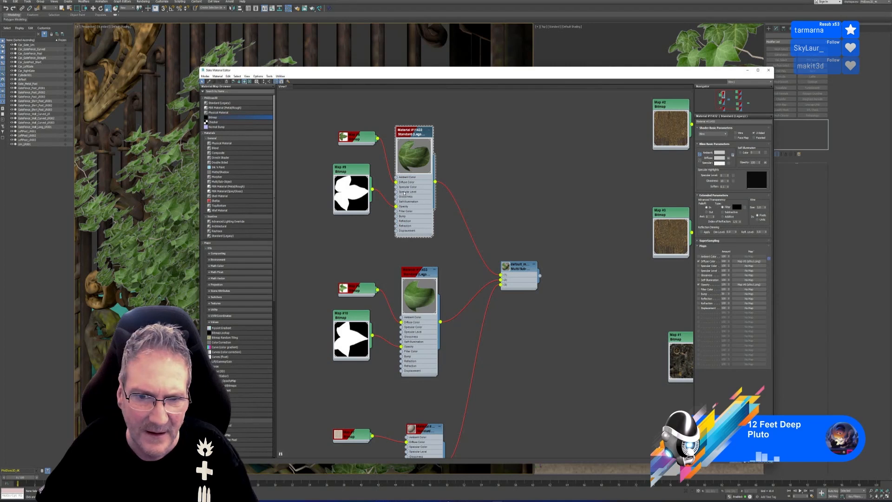
pyautogui.scroll(2, 403, 193)
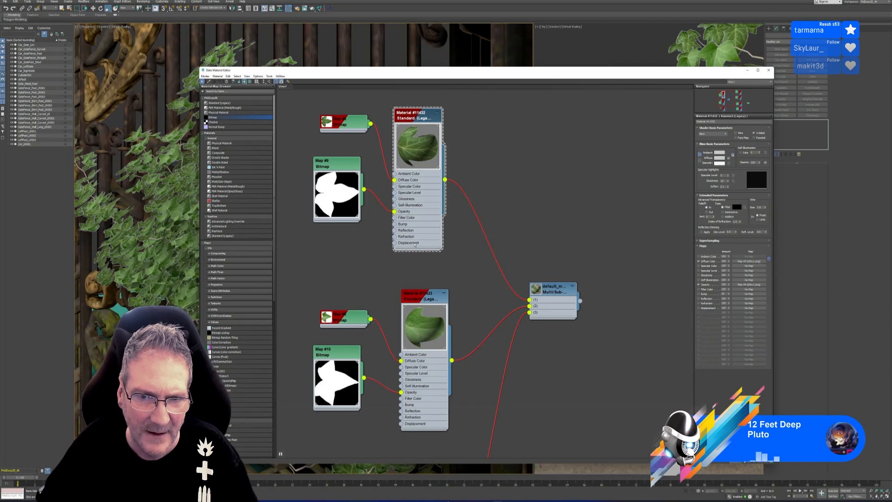
pyautogui.scroll(2, 416, 138)
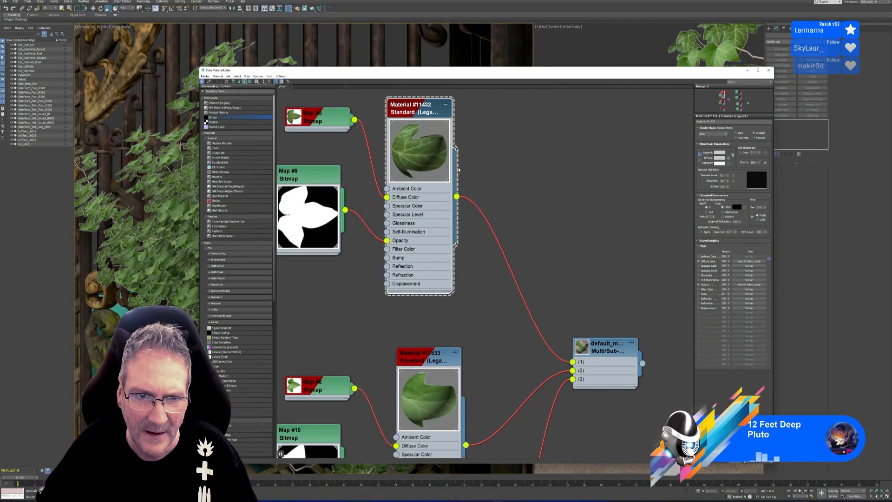
pyautogui.moveTo(357, 315); pyautogui.dragTo(365, 270, button='middle')
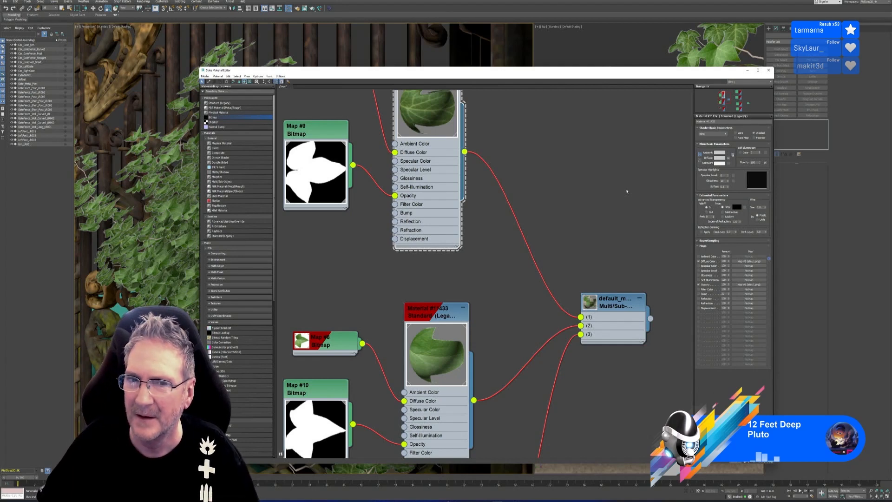
pyautogui.scroll(-2, 347, 255)
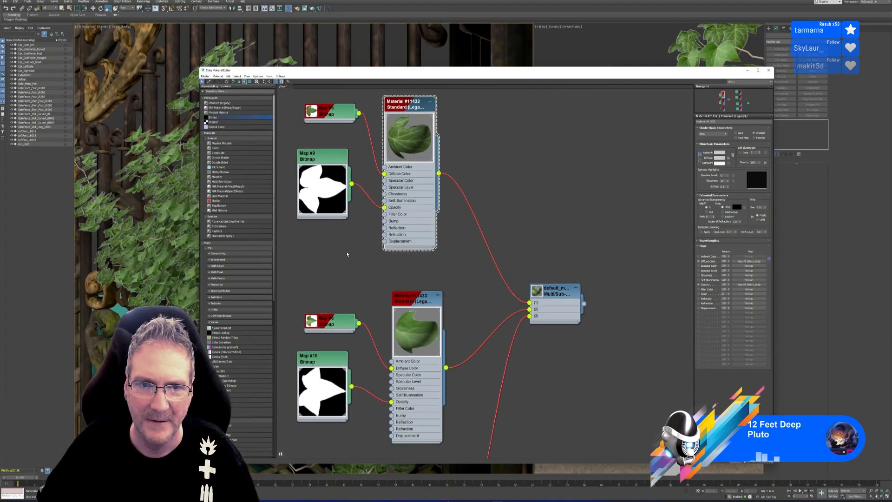
pyautogui.moveTo(357, 151); pyautogui.dragTo(369, 215, button='middle')
# Step: Enlarge the previews of the Map #5 and Map #6 diffuse bitmaps and place each node above its material's opacity map
pyautogui.doubleClick(324, 176)
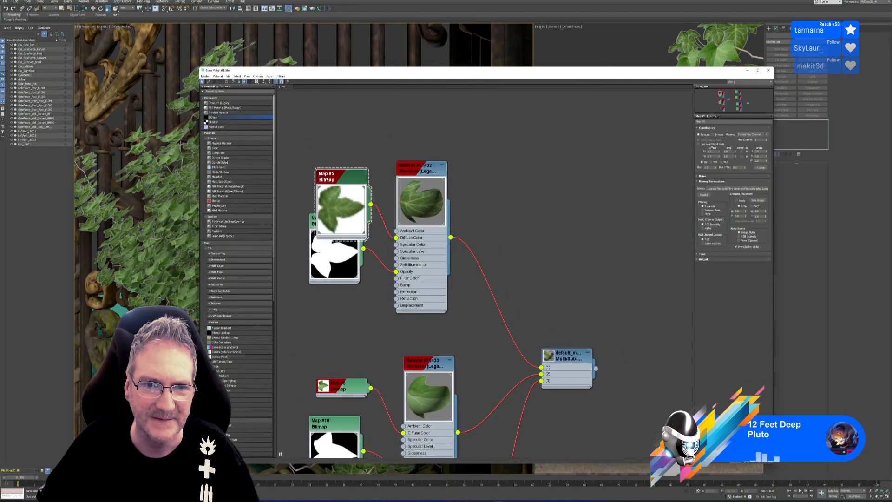
pyautogui.moveTo(328, 177); pyautogui.dragTo(321, 141)
pyautogui.moveTo(389, 287); pyautogui.dragTo(408, 207, button='middle')
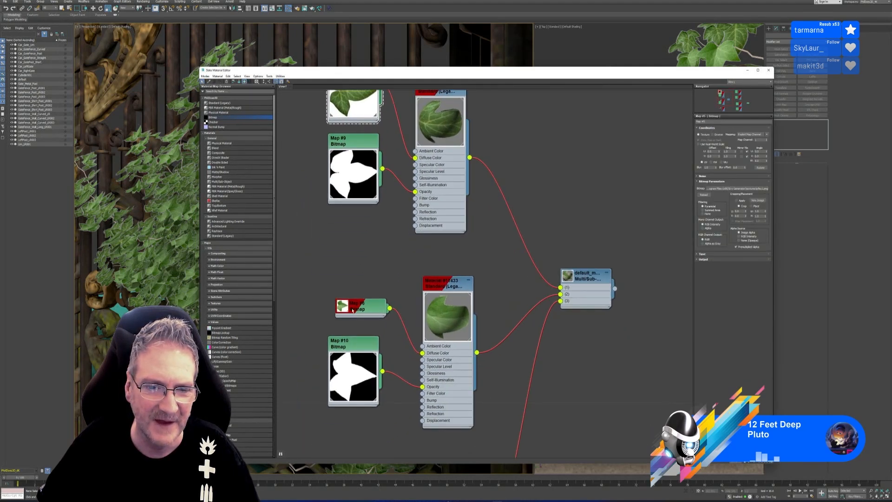
pyautogui.doubleClick(345, 308)
pyautogui.moveTo(344, 308); pyautogui.dragTo(354, 270)
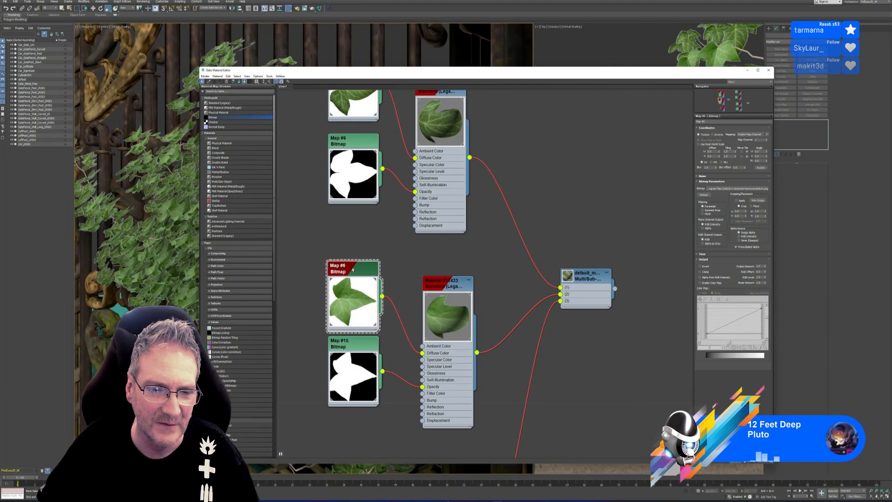
pyautogui.moveTo(373, 208); pyautogui.dragTo(399, 289, button='middle')
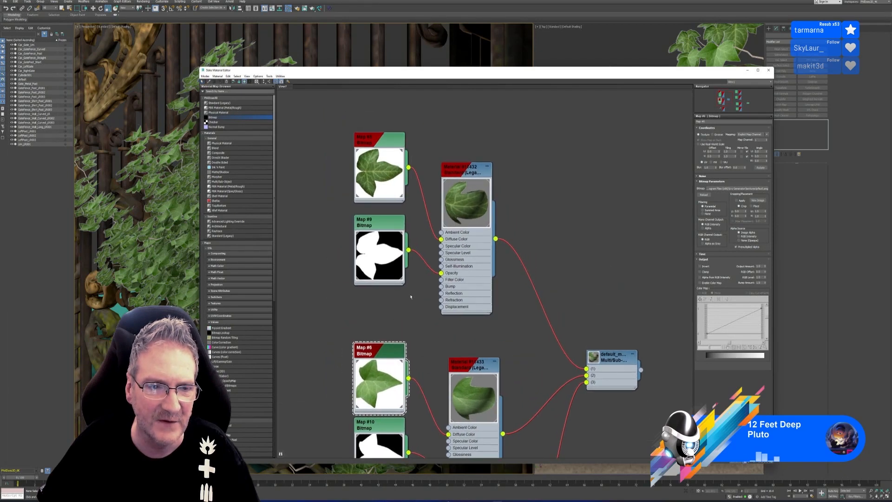
# Step: Examine the ivy's leaf edges up close, and check the perspective viewport's background options and shading preferences
pyautogui.scroll(6, 135, 229)
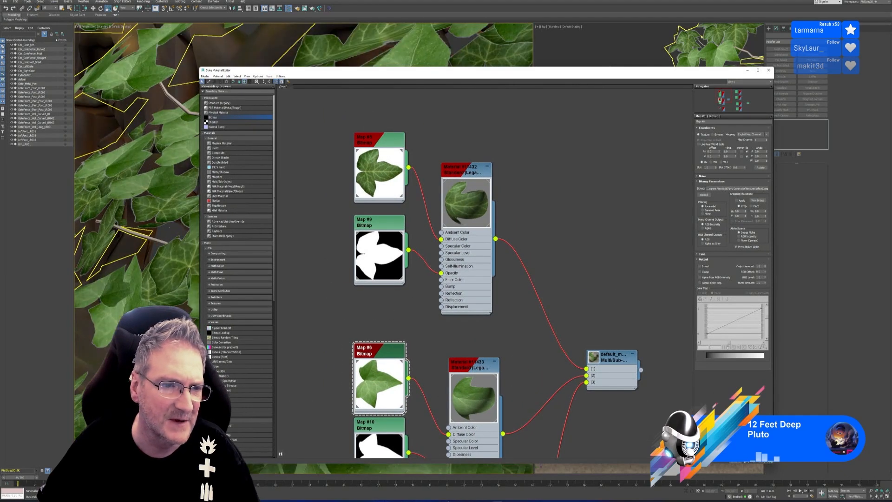
pyautogui.moveTo(135, 229); pyautogui.dragTo(122, 201, button='middle')
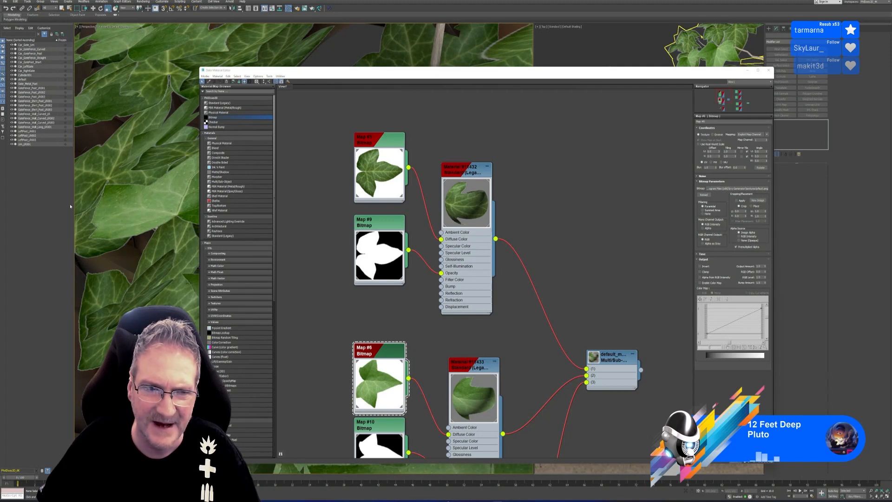
pyautogui.scroll(-10, 120, 84)
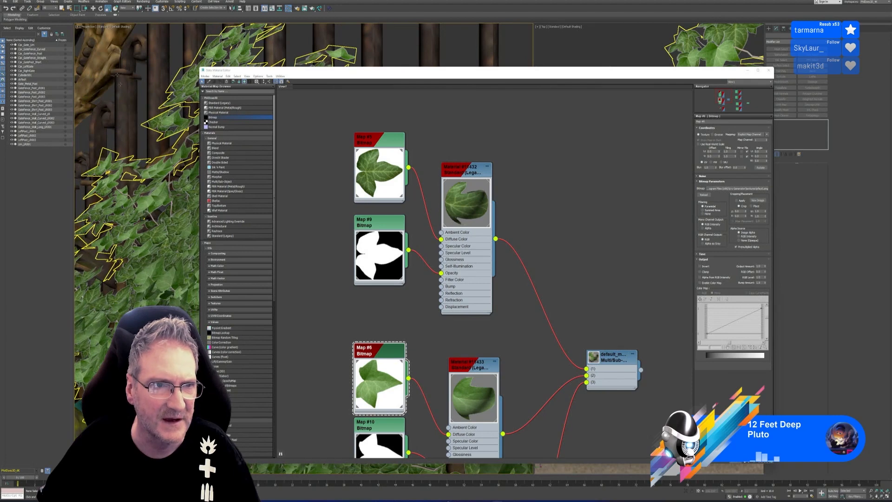
pyautogui.scroll(-5, 120, 84)
pyautogui.click(120, 27)
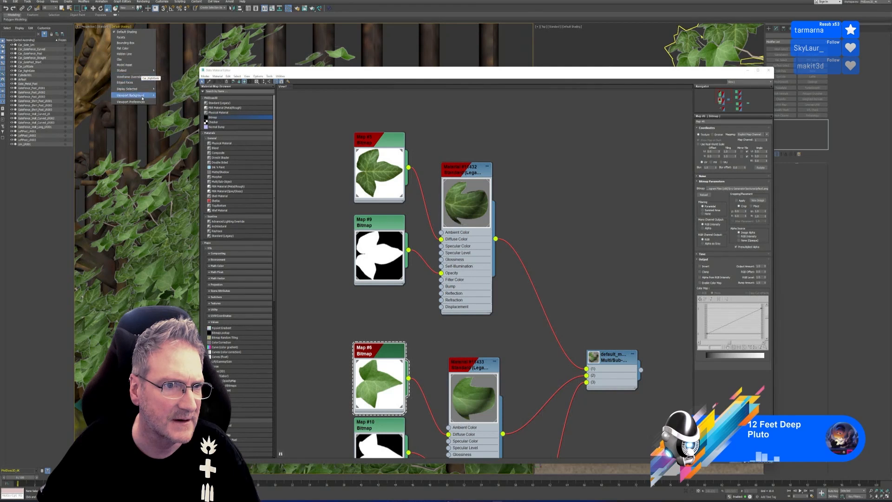
pyautogui.moveTo(143, 97)
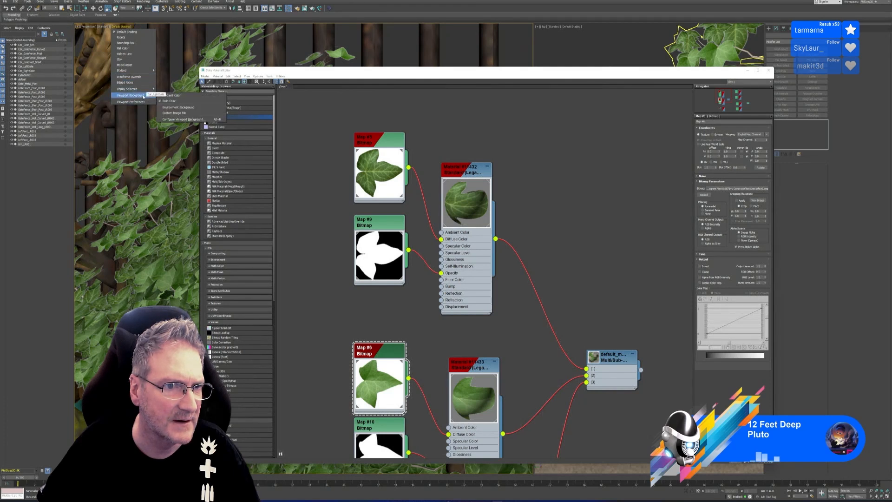
pyautogui.click(138, 102)
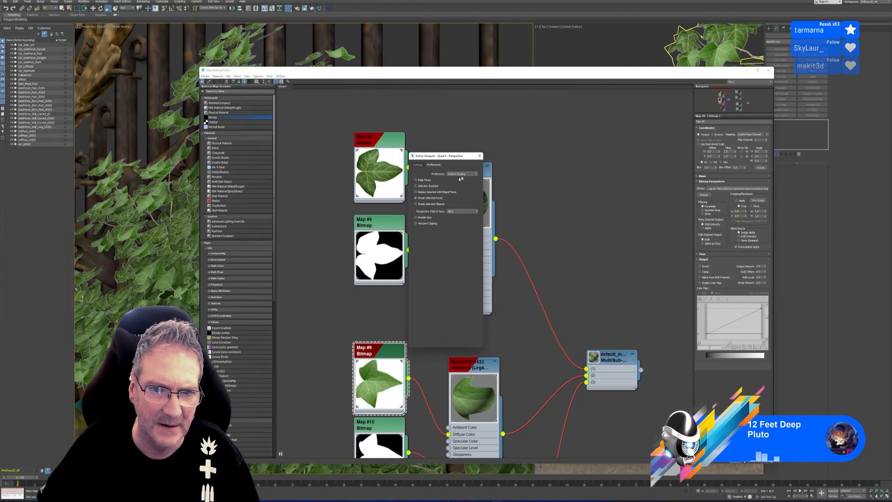
pyautogui.click(479, 155)
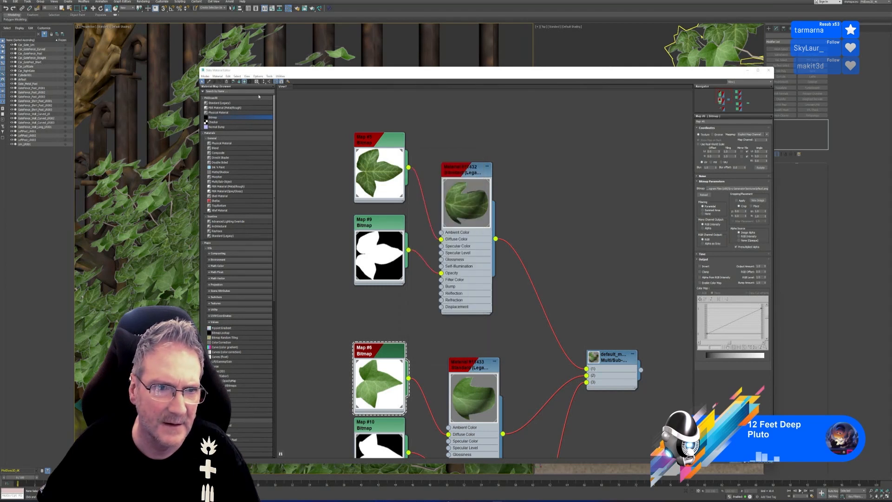
# Step: Examine the perspective viewport's shading options and its active viewport settings, including the shading preferences
pyautogui.click(126, 27)
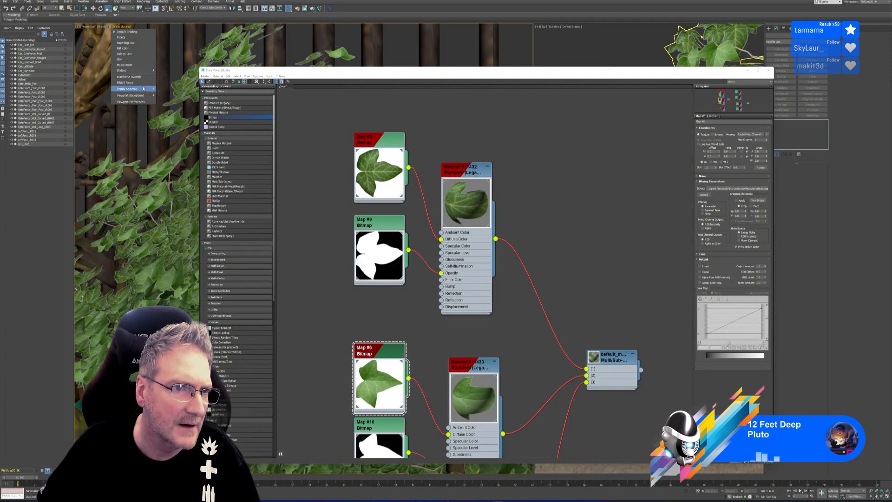
pyautogui.moveTo(144, 89)
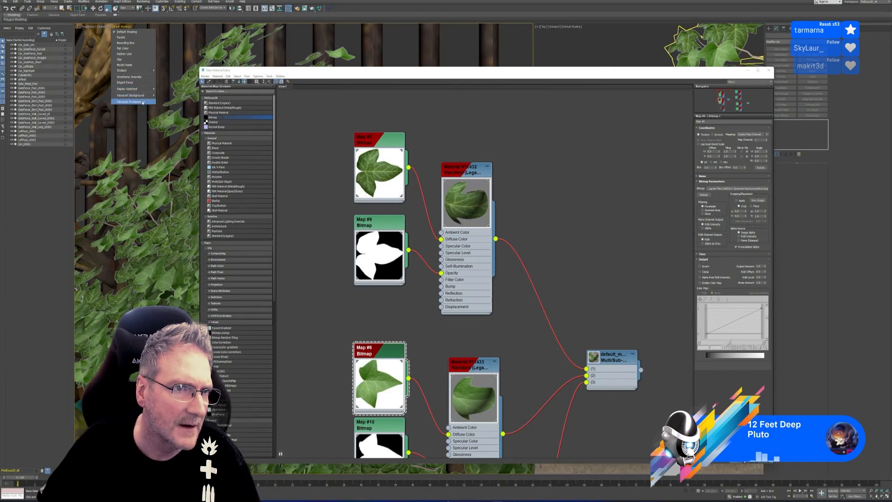
pyautogui.click(103, 27)
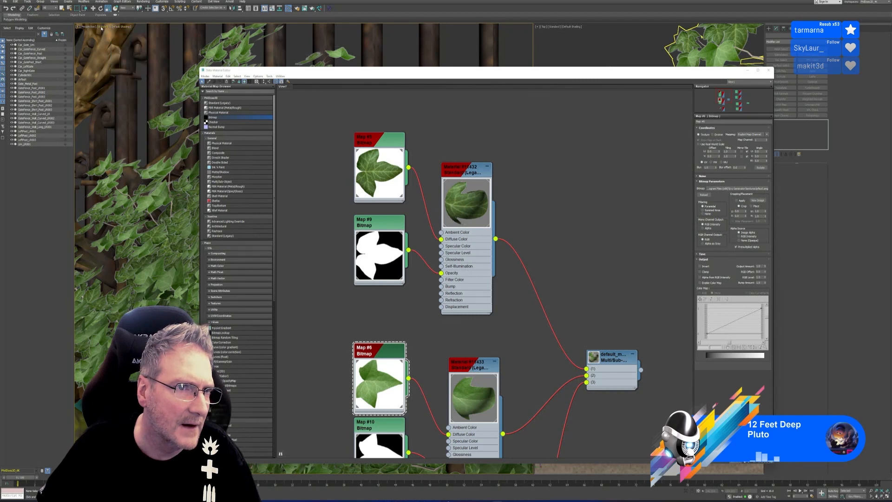
pyautogui.click(102, 28)
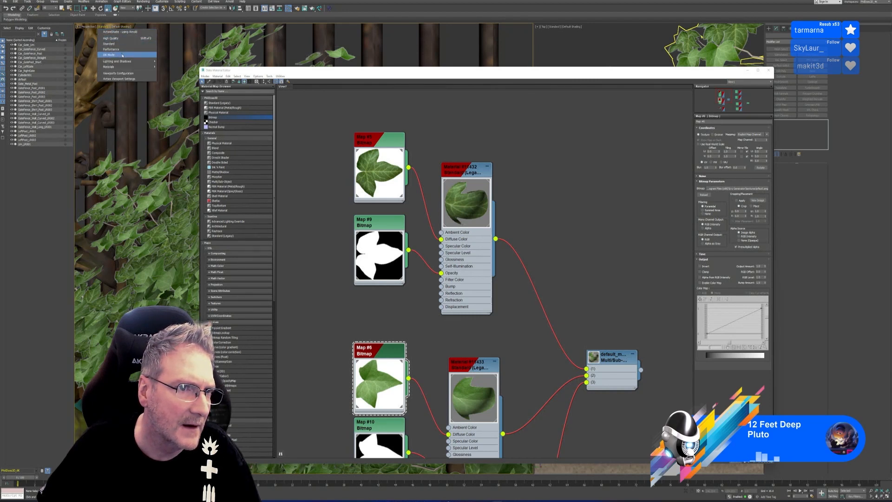
pyautogui.click(121, 79)
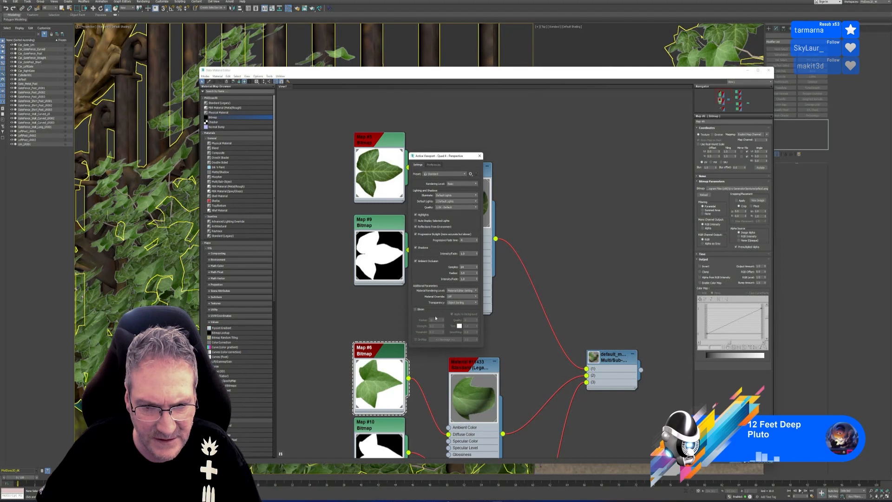
pyautogui.click(432, 165)
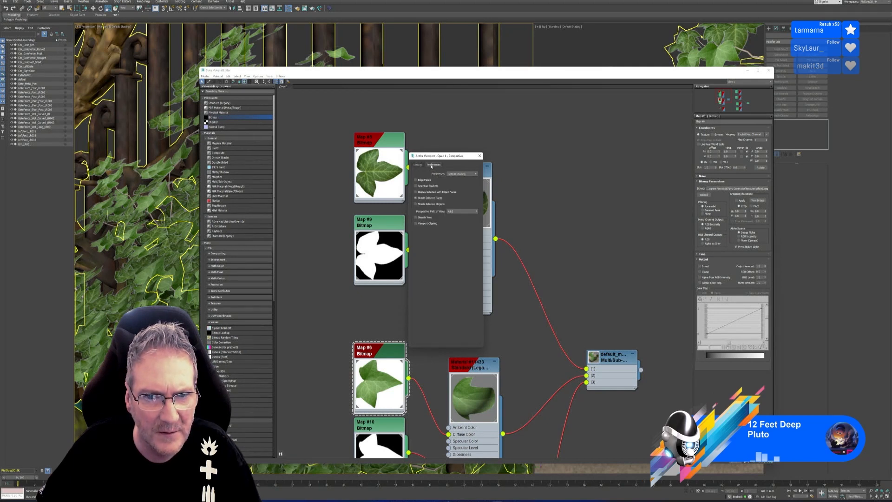
pyautogui.click(475, 173)
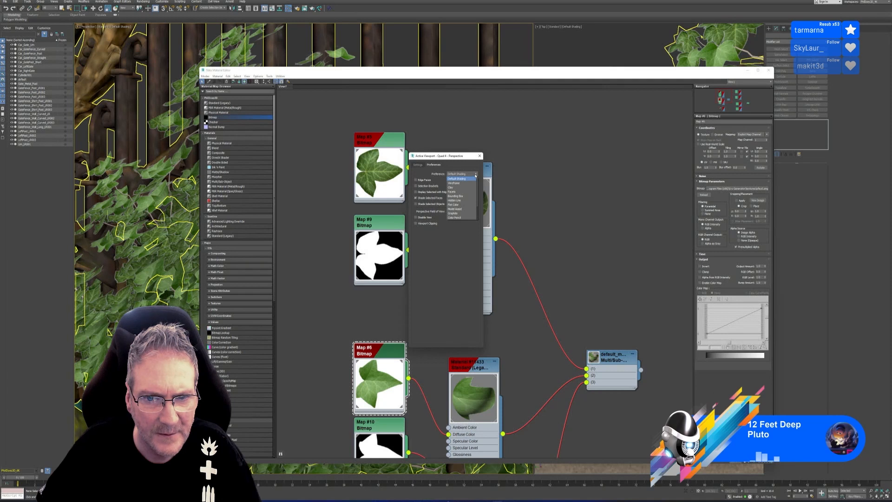
pyautogui.click(475, 175)
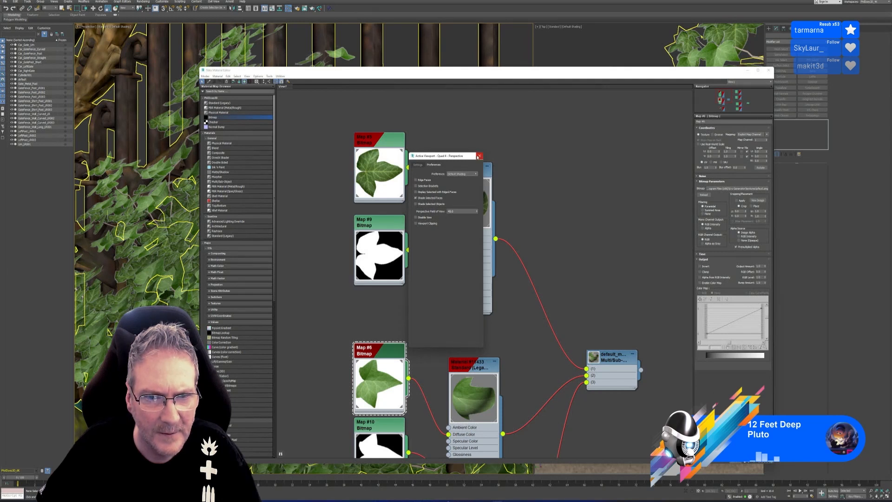
pyautogui.click(480, 156)
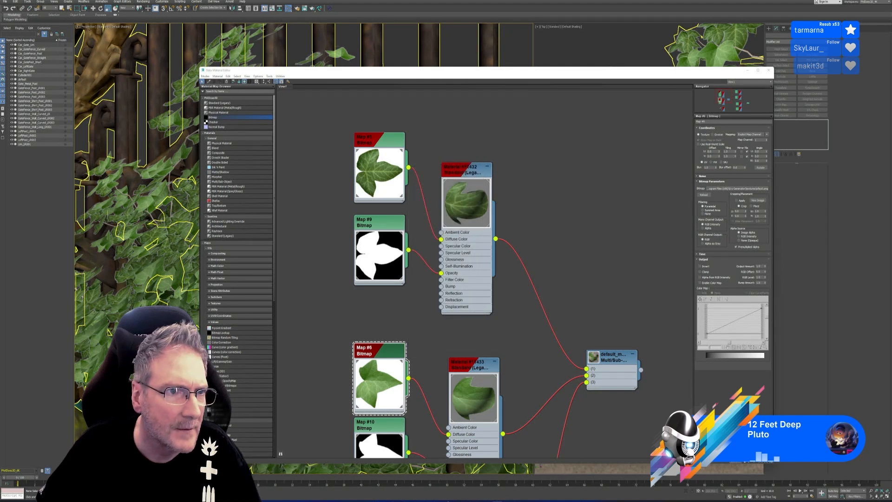
# Step: Configure the viewport display performance with Normal Quality antialiasing and a maximum texture map size of 4096 pixels
pyautogui.click(102, 28)
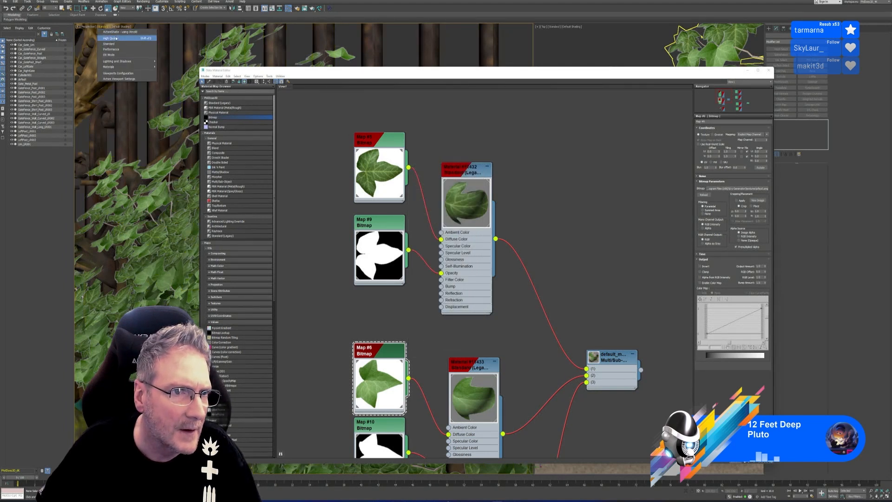
pyautogui.click(123, 73)
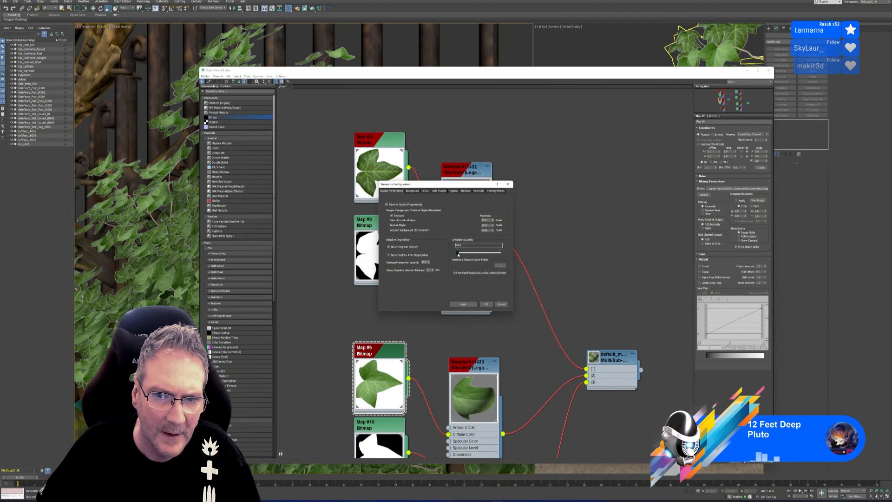
pyautogui.moveTo(458, 254); pyautogui.dragTo(486, 258)
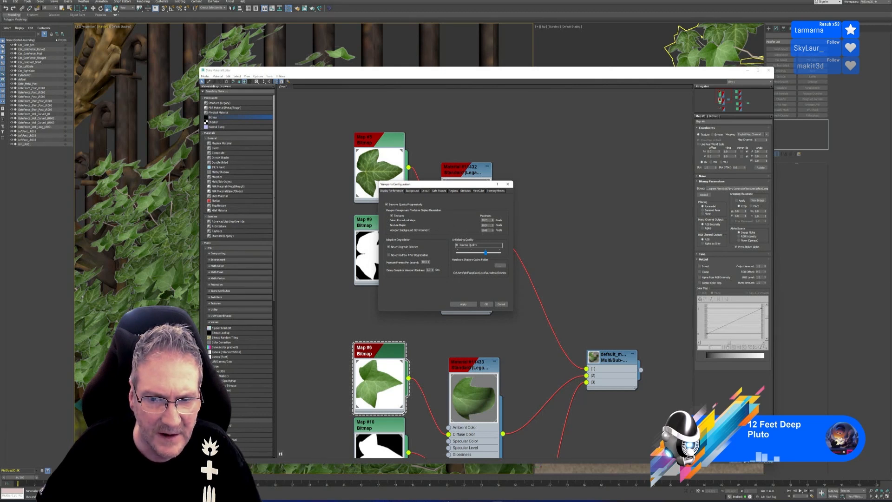
pyautogui.doubleClick(485, 225)
pyautogui.write('4096')
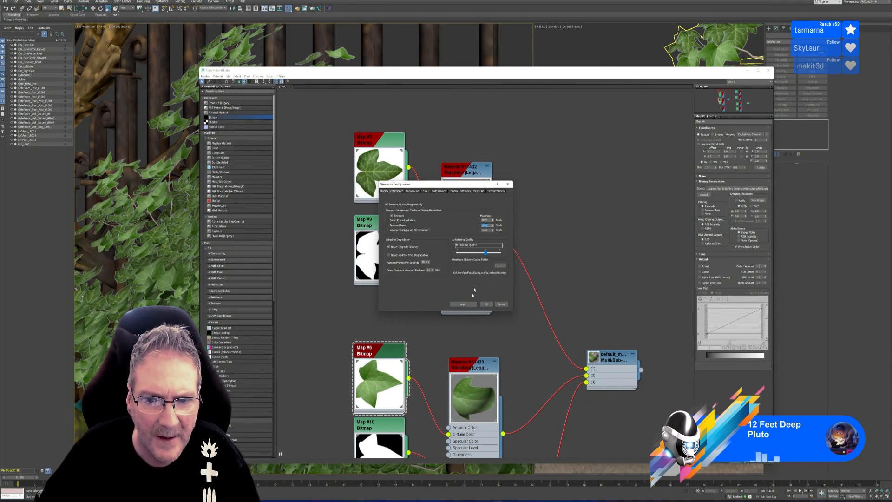
pyautogui.click(470, 305)
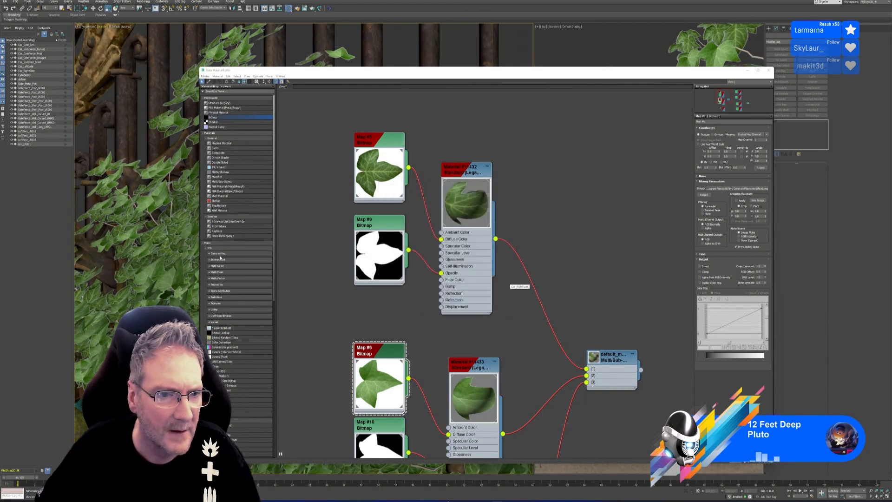
# Step: Try High Quality rendering in the perspective viewport and switch it back to Standard
pyautogui.click(103, 26)
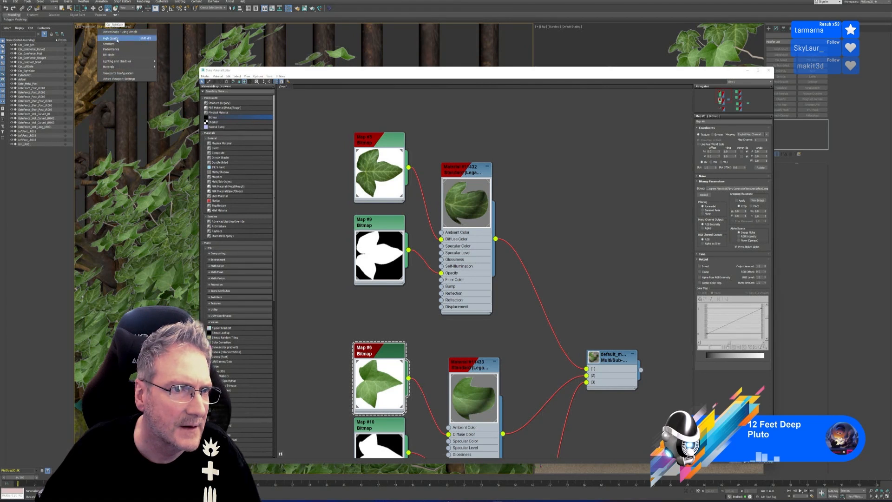
pyautogui.moveTo(128, 61)
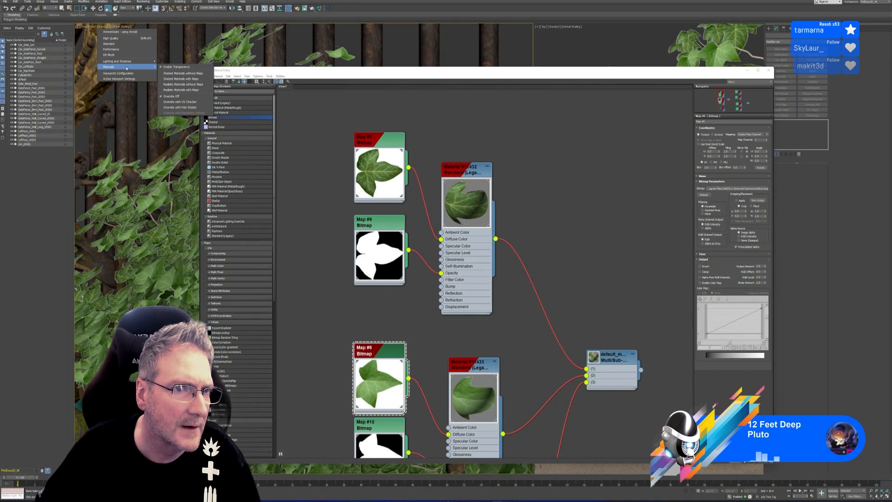
pyautogui.click(114, 41)
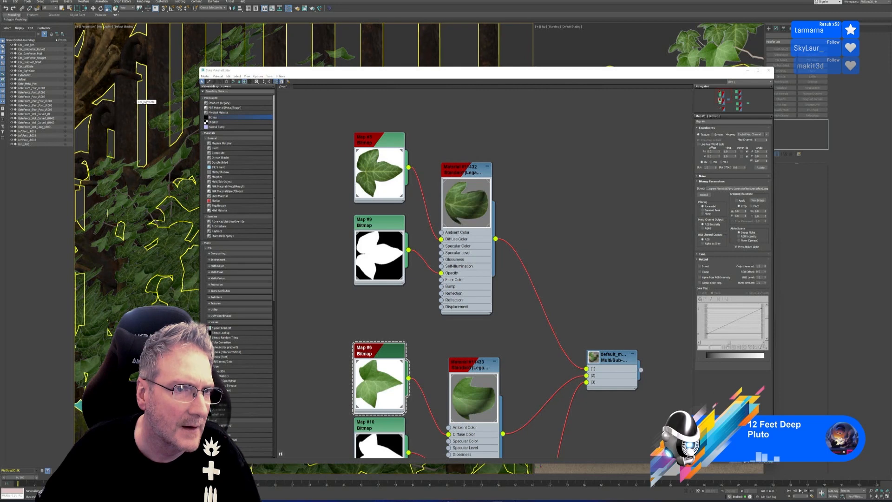
pyautogui.click(108, 27)
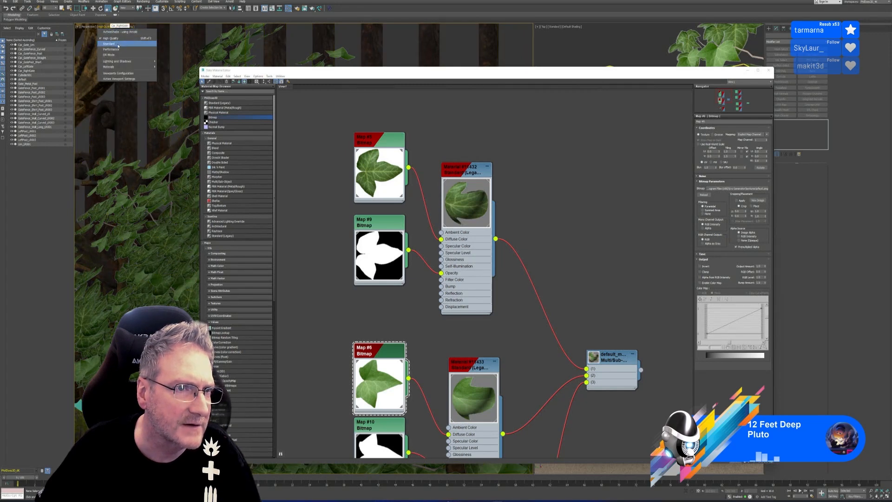
pyautogui.click(118, 45)
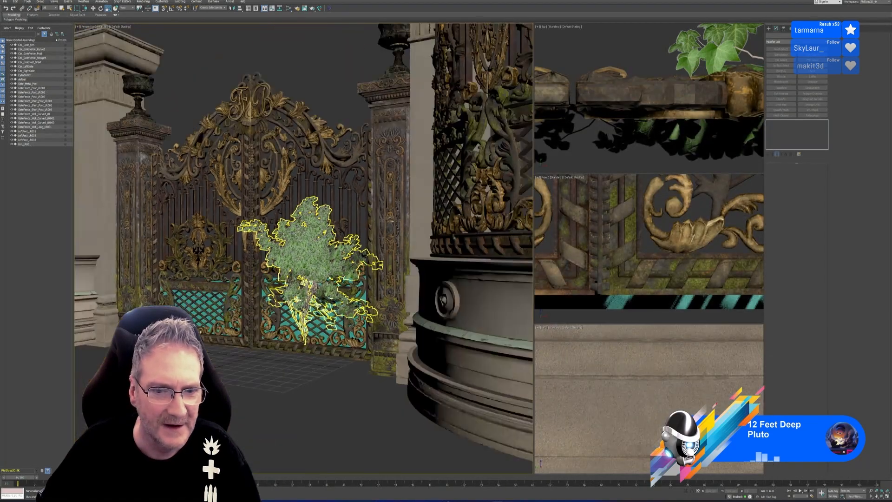
# Step: Import Ivy2Left.obj with the existing OBJ import options, appending "tt" to the proposed object name to resolve the naming conflict
pyautogui.moveTo(391, 261); pyautogui.dragTo(390, 228, button='middle')
pyautogui.keyDown('alt'); pyautogui.moveTo(313, 383); pyautogui.dragTo(329, 352, button='middle'); pyautogui.keyUp('alt')
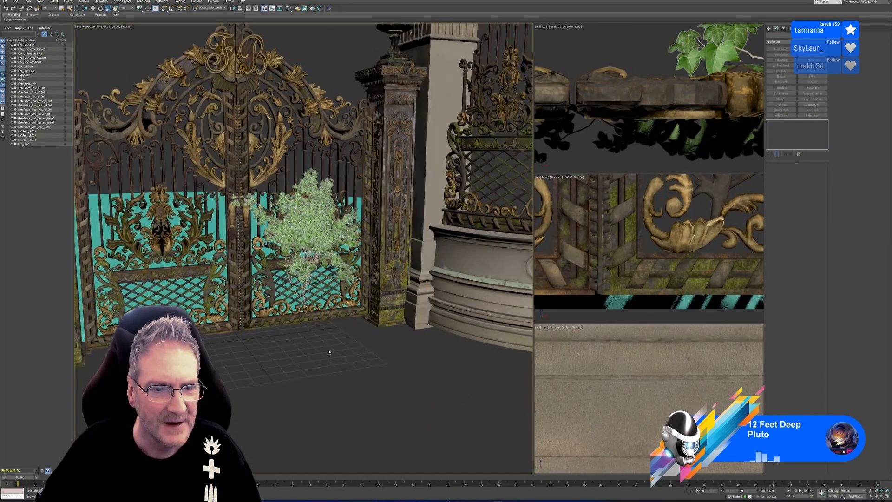
pyautogui.click(4, 2)
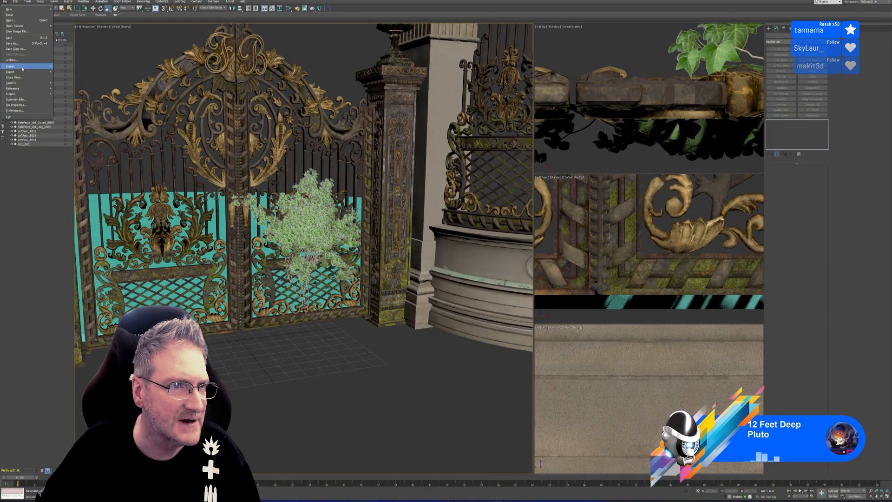
pyautogui.moveTo(22, 69)
pyautogui.click(74, 68)
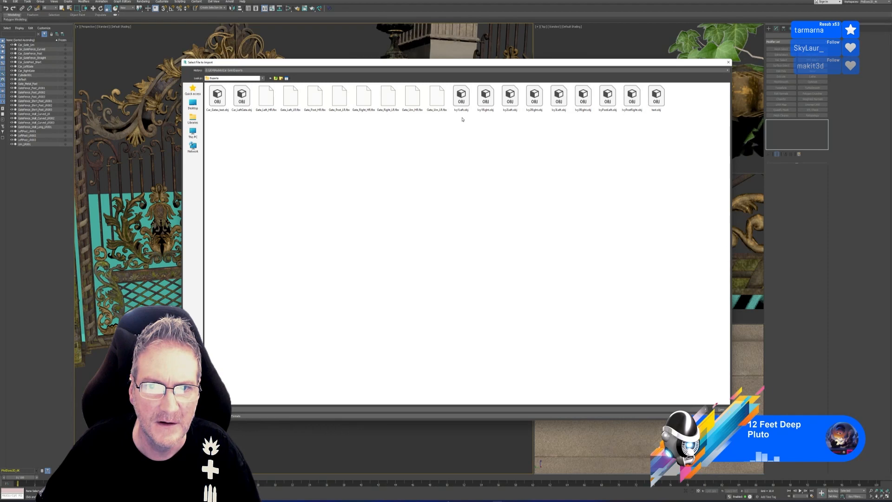
pyautogui.doubleClick(510, 99)
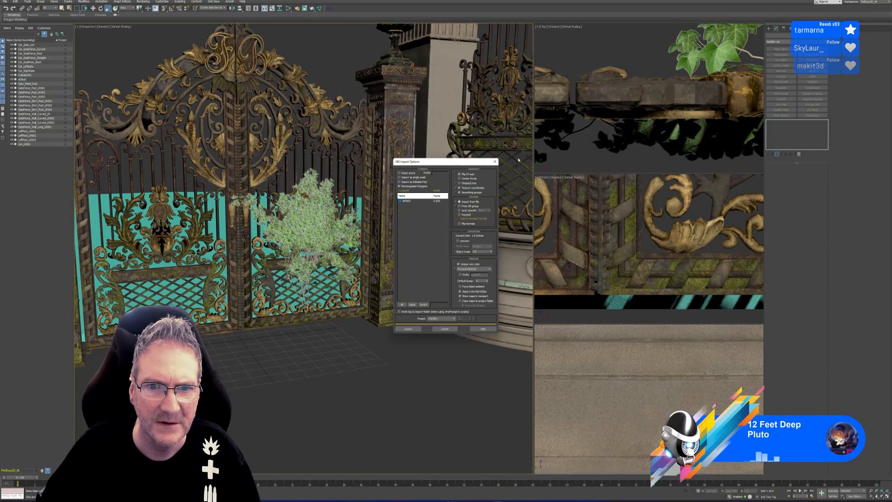
pyautogui.click(410, 329)
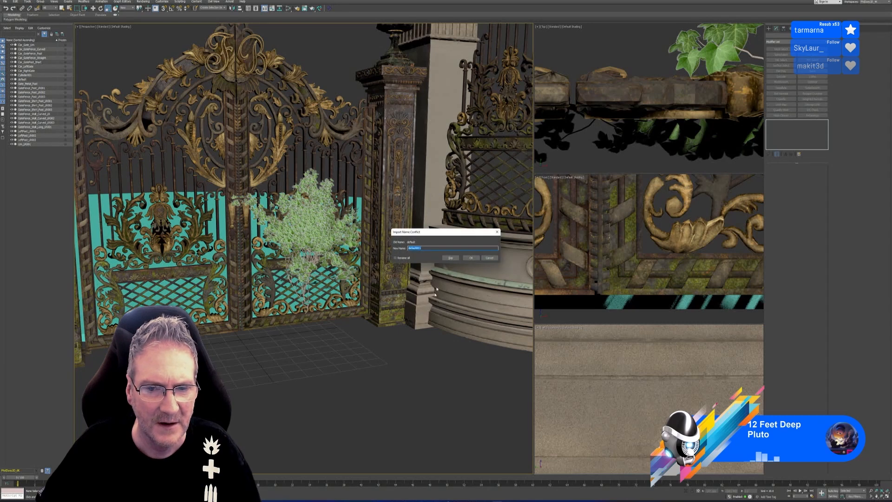
pyautogui.click(428, 249)
pyautogui.write('tt')
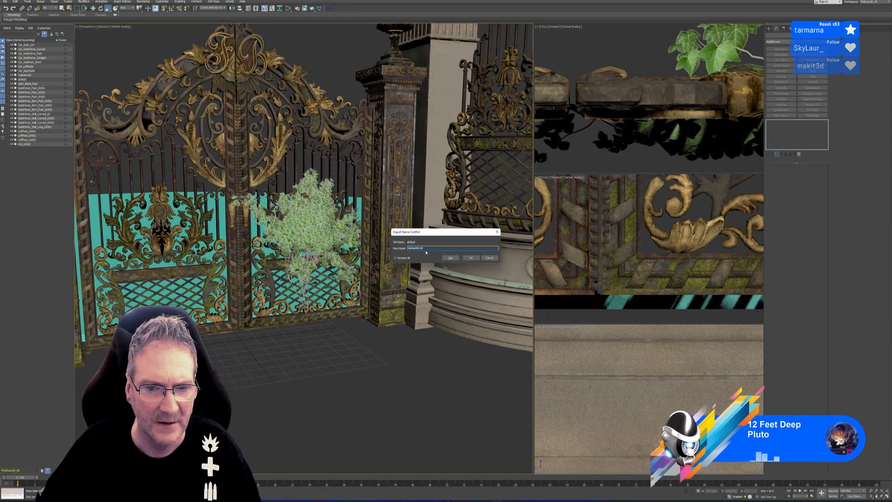
pyautogui.click(471, 257)
pyautogui.press('z')
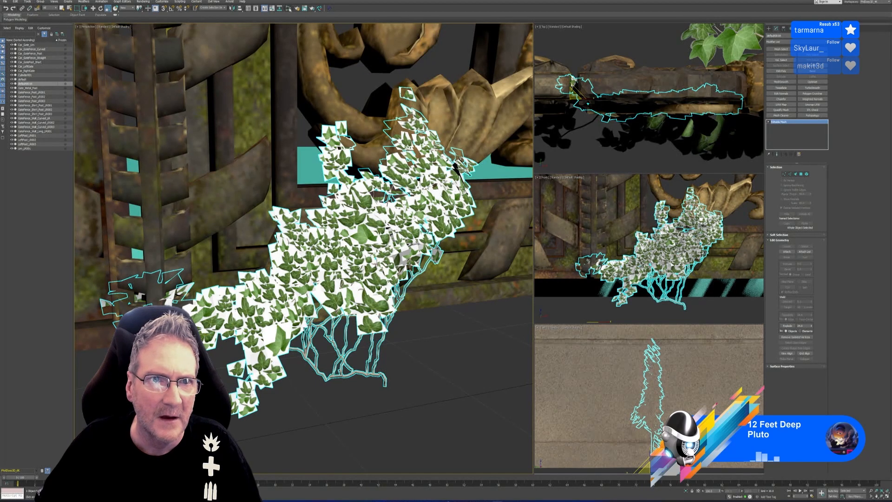
# Step: Assign the existing ivy Multi/Sub-Object material to the newly imported ivy and close the Slate Material Editor
pyautogui.click(288, 8)
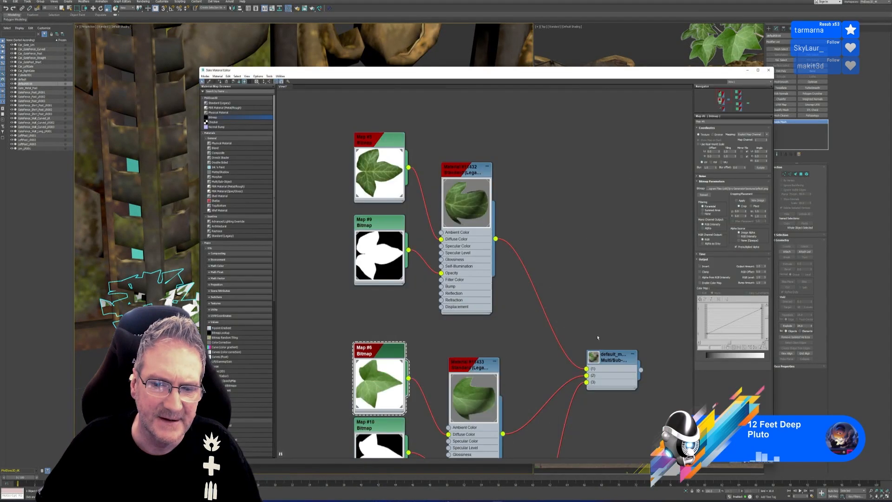
pyautogui.doubleClick(605, 358)
pyautogui.rightClick(611, 359)
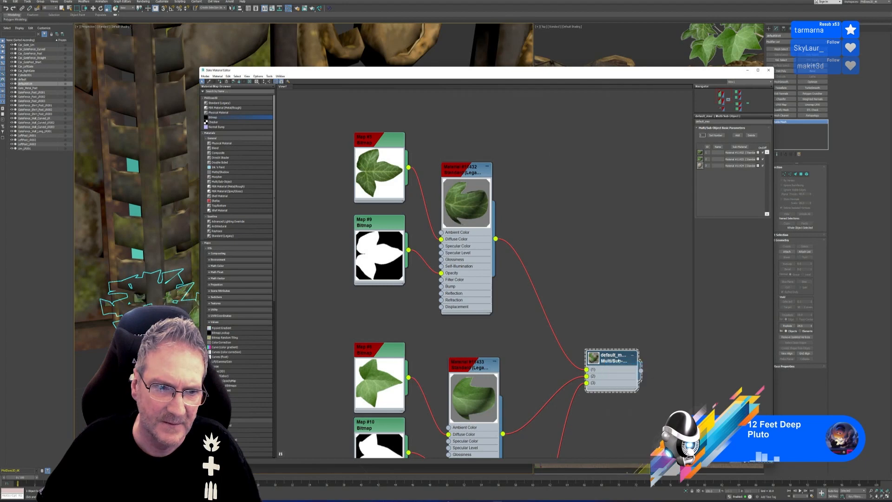
pyautogui.click(769, 70)
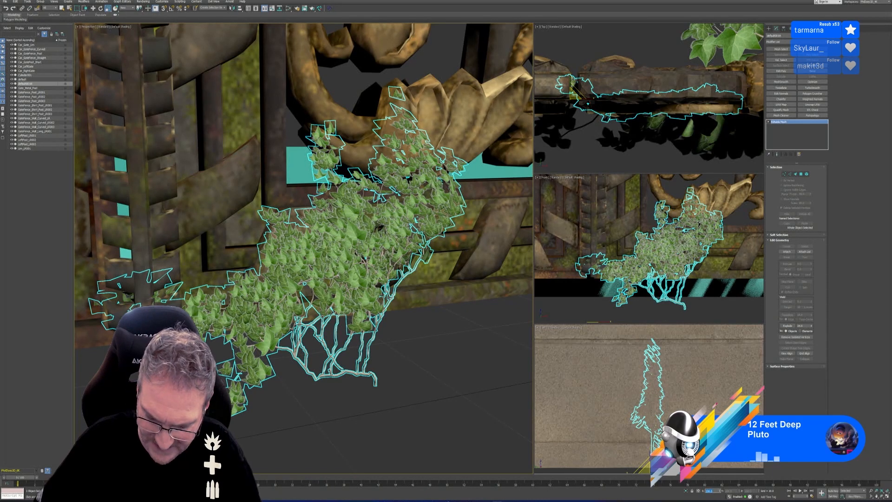
# Step: Scale up the newly imported ivy to fit the gate and check it beside the first ivy from several angles
pyautogui.press('Return')
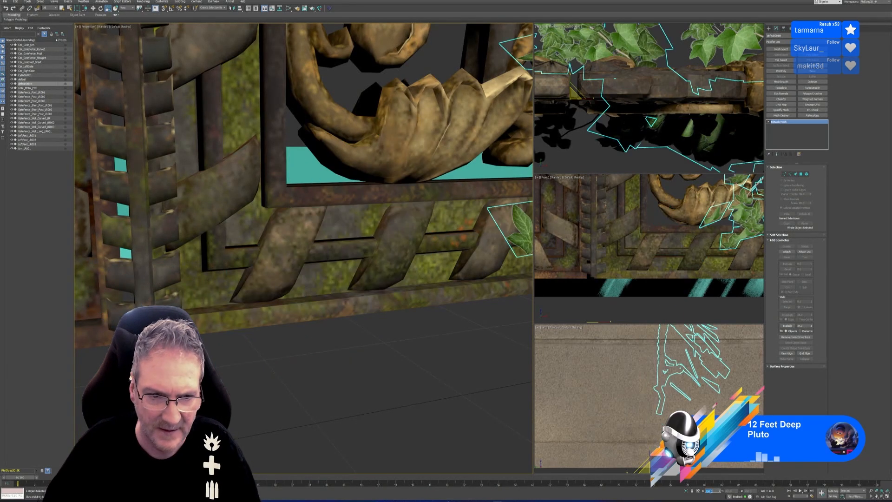
pyautogui.scroll(-12, 375, 326)
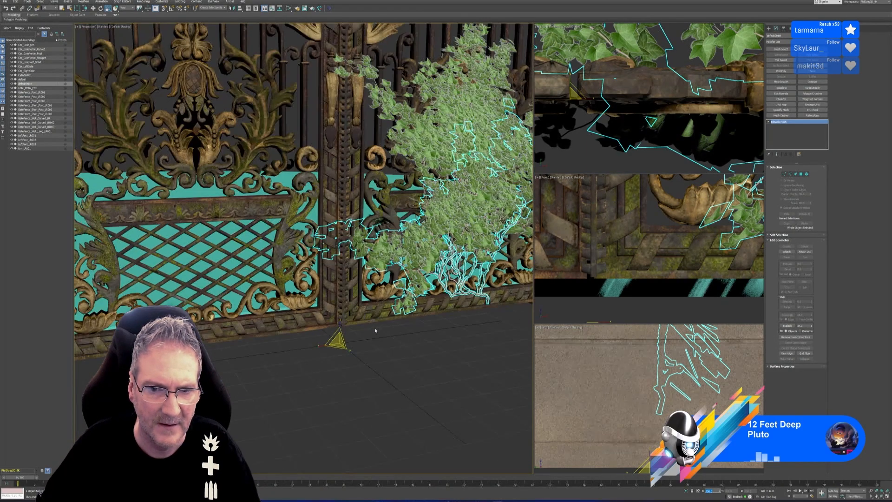
pyautogui.keyDown('alt'); pyautogui.moveTo(399, 335); pyautogui.dragTo(385, 358, button='middle'); pyautogui.keyUp('alt')
pyautogui.moveTo(441, 389)
pyautogui.keyDown('alt'); pyautogui.mouseDown(button='middle')
pyautogui.moveTo(418, 374)
pyautogui.moveTo(436, 370)
pyautogui.moveTo(426, 396)
pyautogui.moveTo(430, 382)
pyautogui.moveTo(419, 378)
pyautogui.moveTo(511, 384)
pyautogui.moveTo(421, 384)
pyautogui.mouseUp(button='middle'); pyautogui.keyUp('alt')
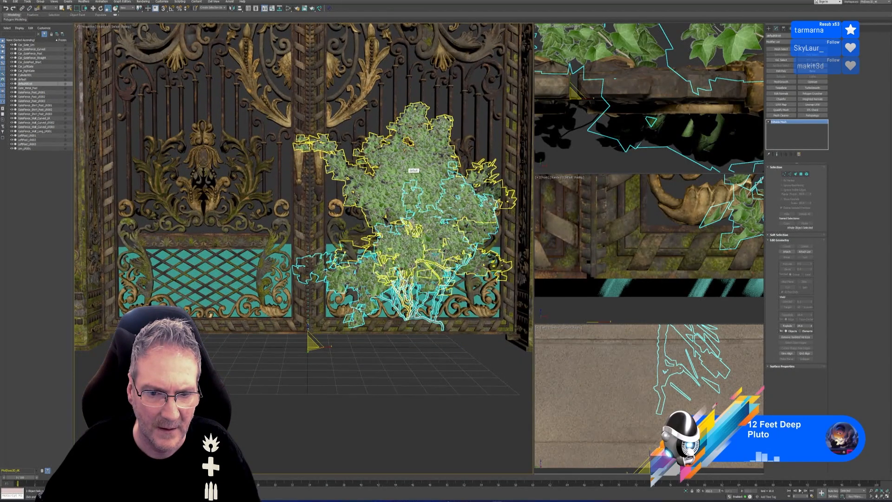
# Step: Import Ivy3Left.obj into the gate scene with the current OBJ options, accepting the suggested new object name
pyautogui.click(4, 1)
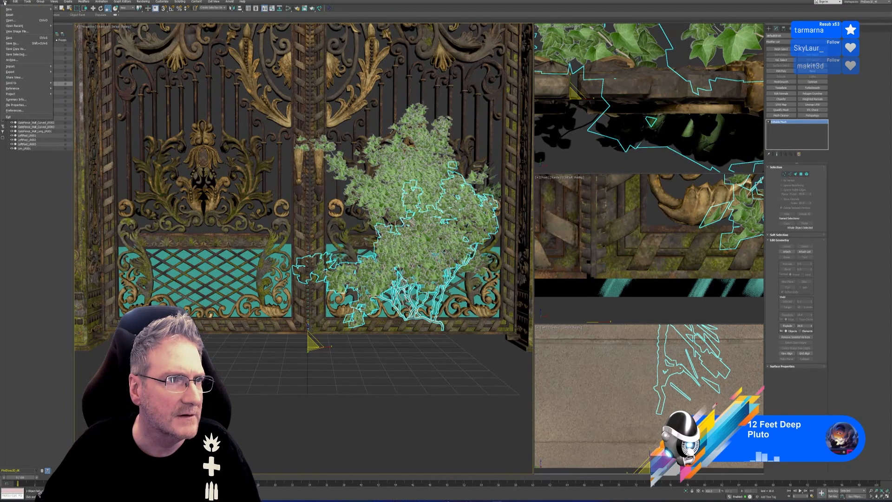
pyautogui.moveTo(28, 66)
pyautogui.click(67, 66)
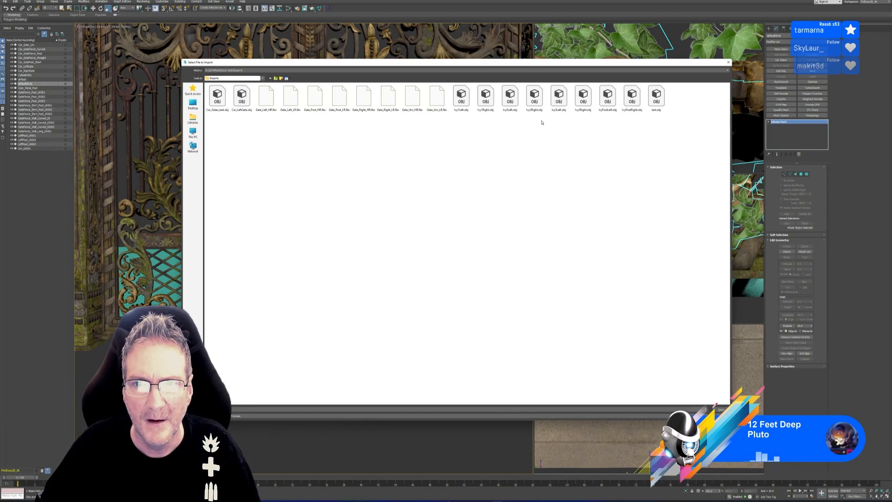
pyautogui.doubleClick(559, 97)
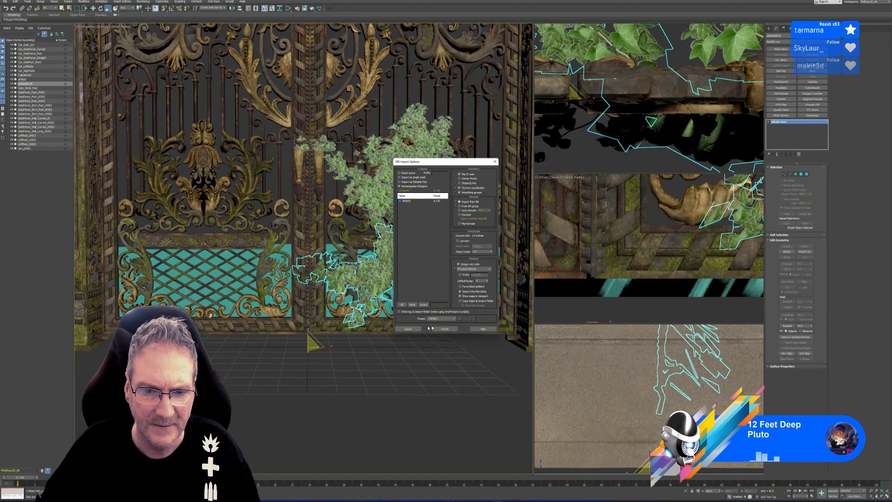
pyautogui.click(412, 329)
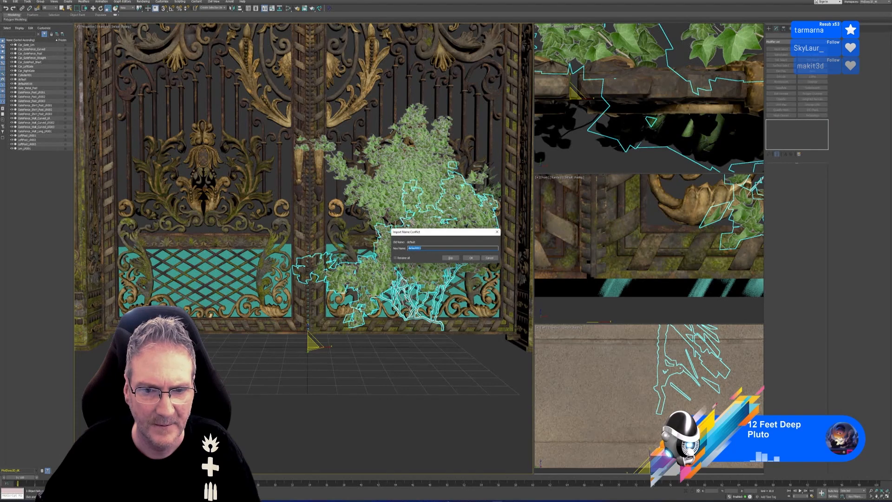
pyautogui.click(470, 259)
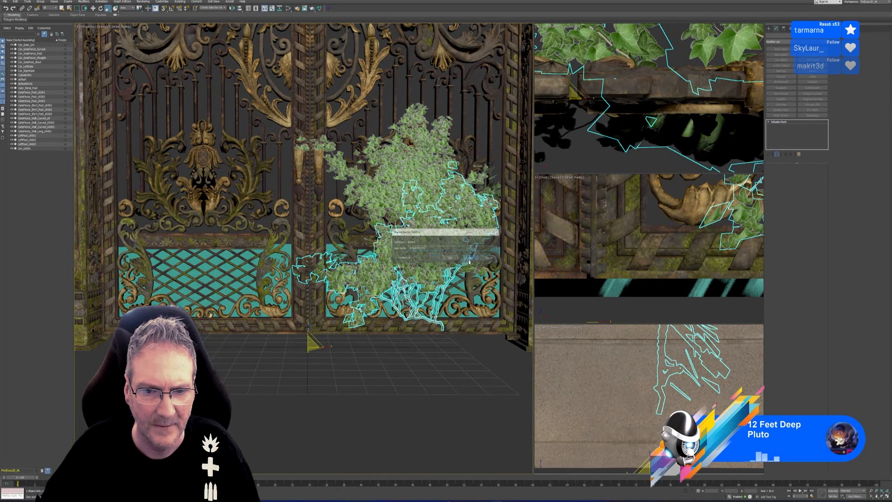
# Step: Assign the ivy leaf Multi/Sub-Object material to the newly imported Ivy3Left mesh
pyautogui.scroll(-4, 411, 282)
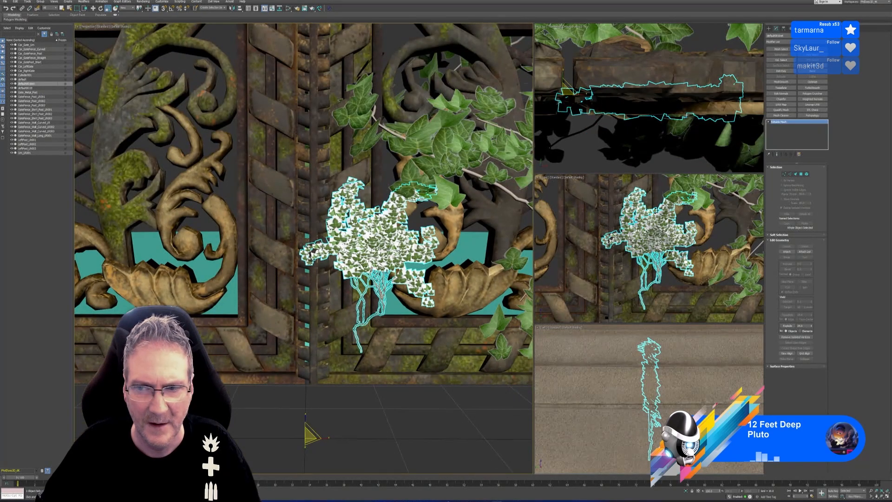
pyautogui.press('m')
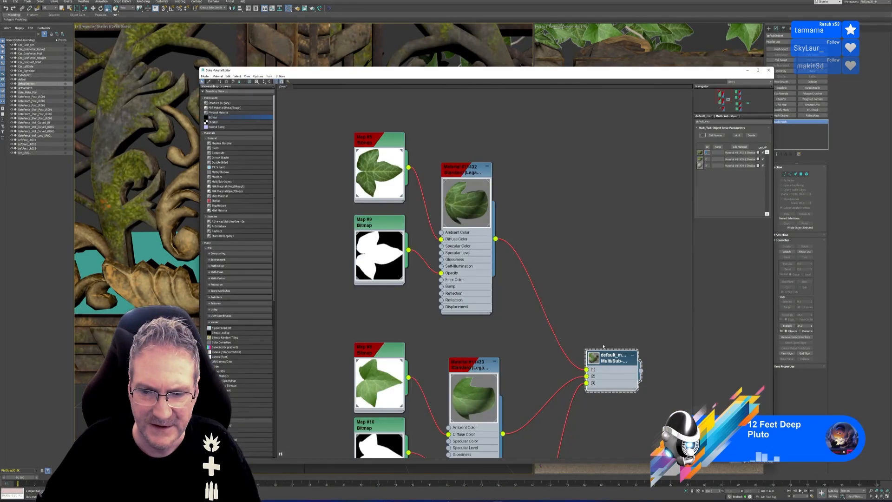
pyautogui.rightClick(604, 359)
pyautogui.click(617, 369)
pyautogui.click(768, 72)
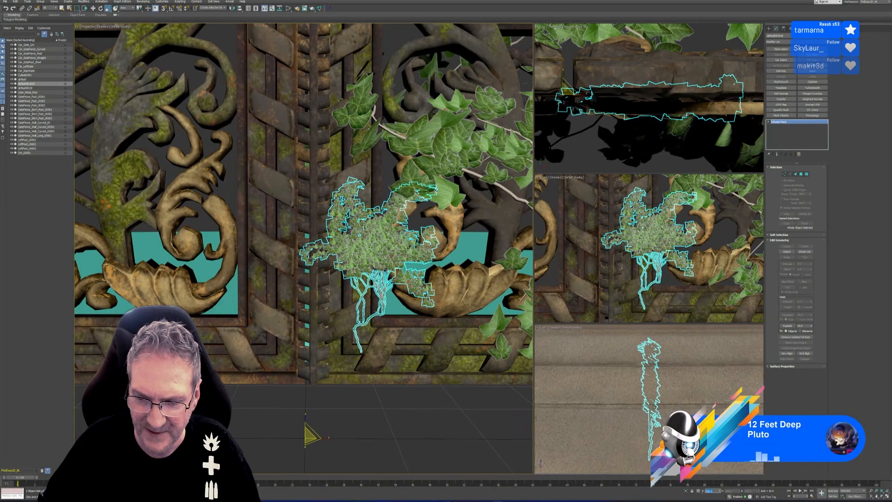
# Step: Scale the Ivy3Left mesh uniformly to 450% so it fits the gate
pyautogui.write('450')
pyautogui.press('Return')
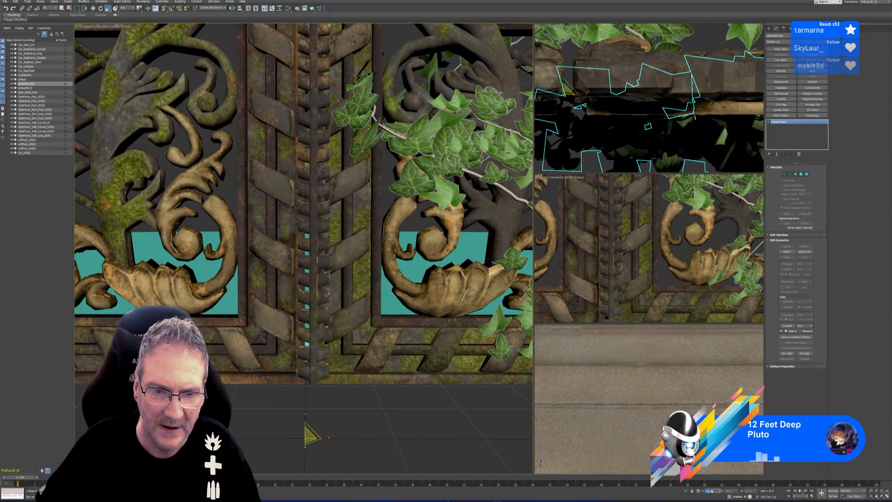
pyautogui.press('z')
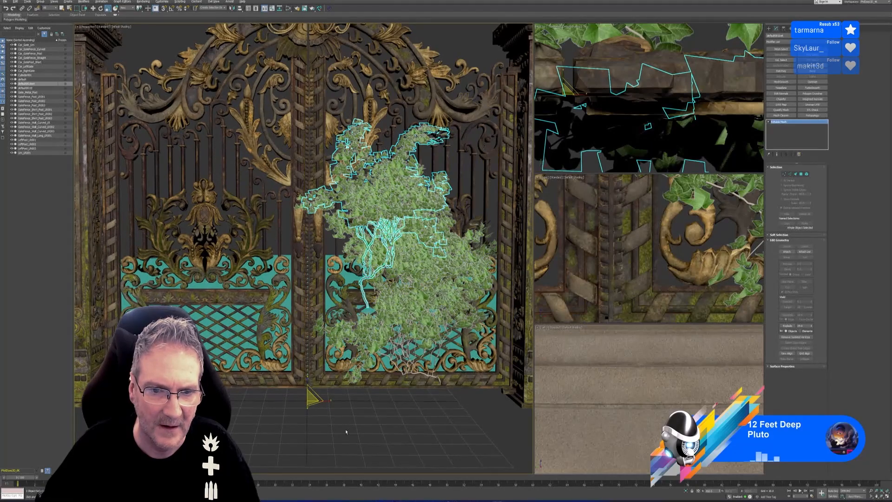
pyautogui.moveTo(346, 432)
pyautogui.keyDown('alt'); pyautogui.mouseDown(button='middle')
pyautogui.moveTo(370, 428)
pyautogui.moveTo(343, 431)
pyautogui.mouseUp(button='middle'); pyautogui.keyUp('alt')
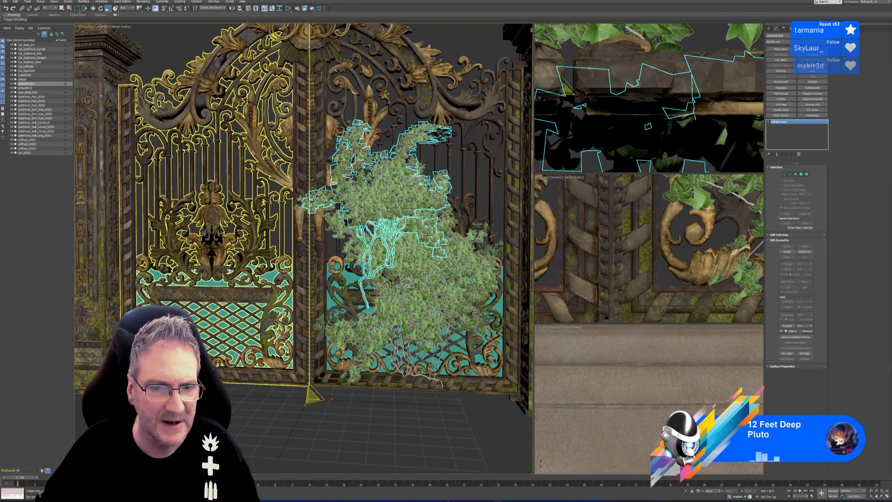
# Step: Import Ivy1Right.obj with the current OBJ options and accept the suggested new object name
pyautogui.click(6, 3)
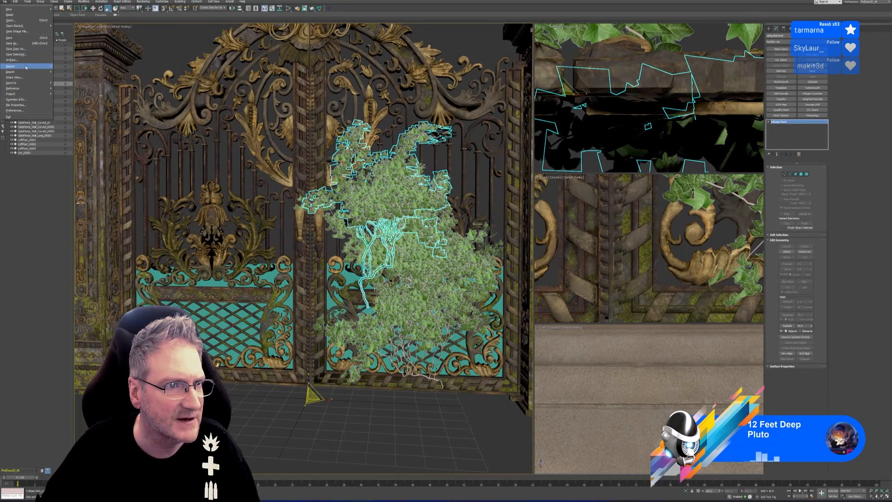
pyautogui.click(65, 67)
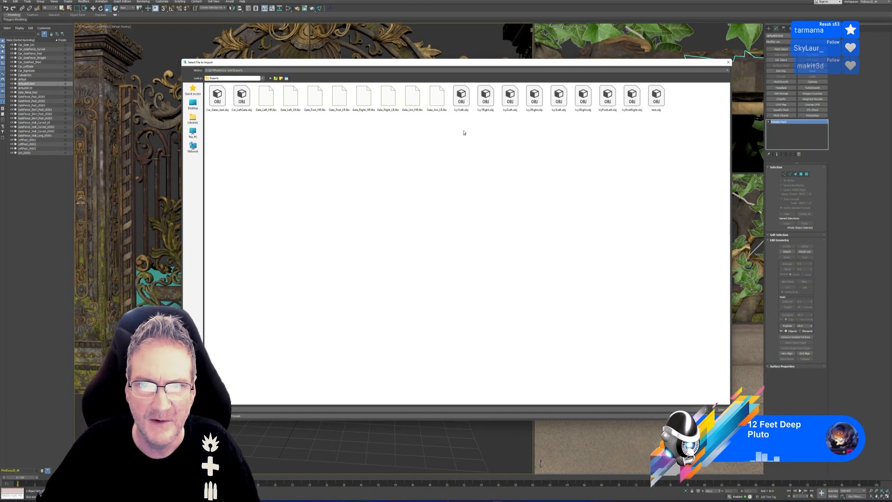
pyautogui.doubleClick(485, 97)
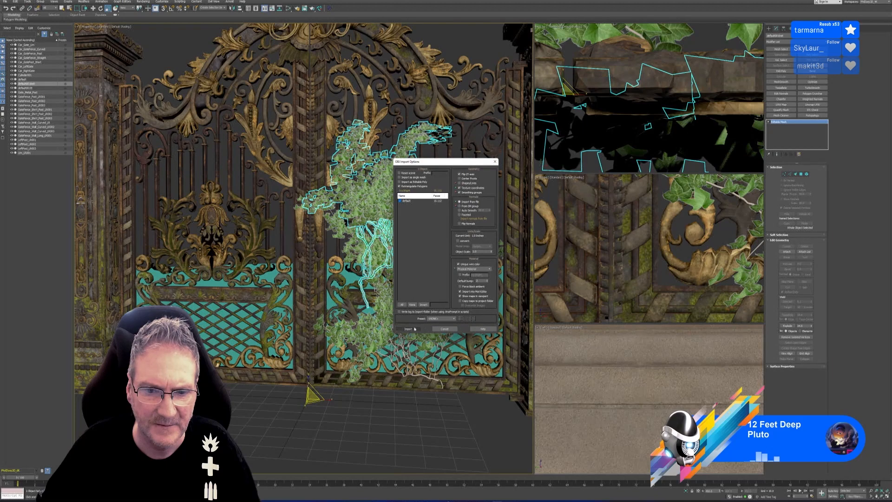
pyautogui.click(428, 318)
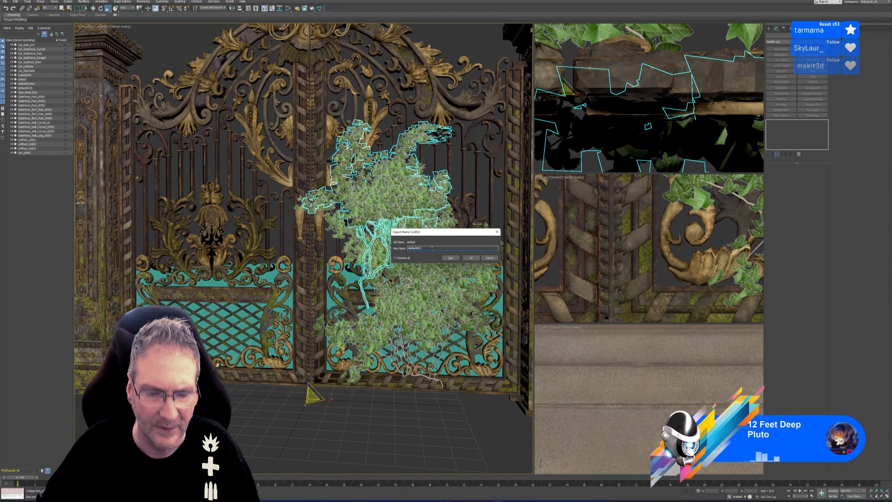
pyautogui.click(471, 258)
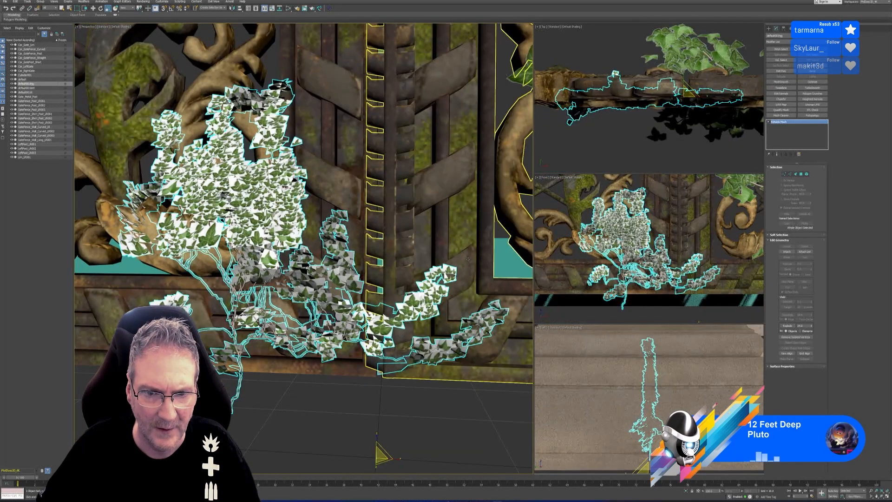
# Step: Assign the ivy leaf Multi/Sub-Object material to the imported Ivy1Right mesh
pyautogui.press('z')
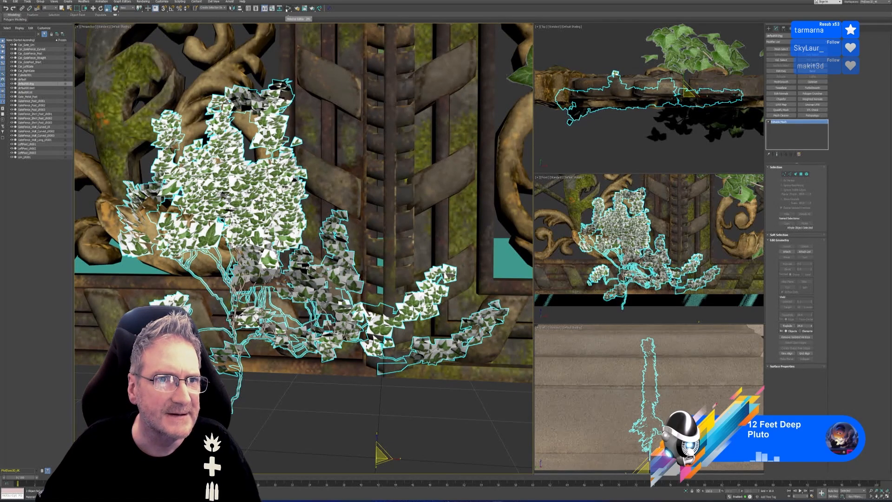
pyautogui.click(288, 8)
pyautogui.rightClick(610, 367)
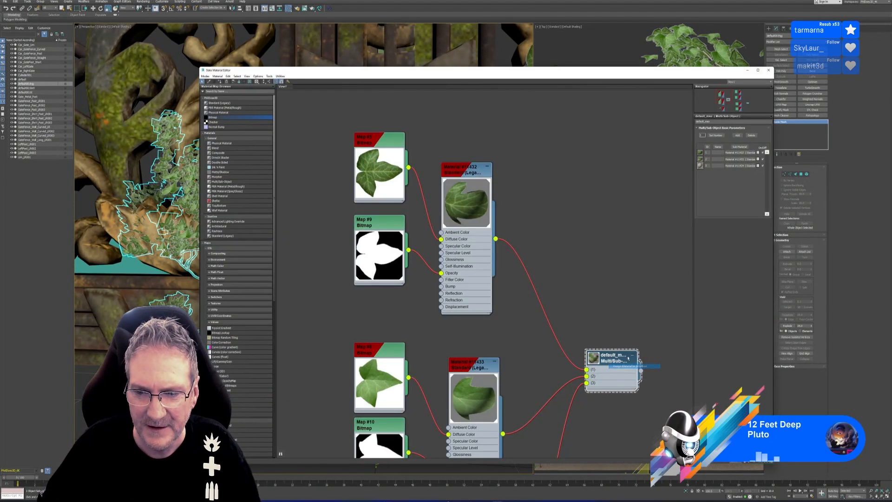
pyautogui.click(769, 70)
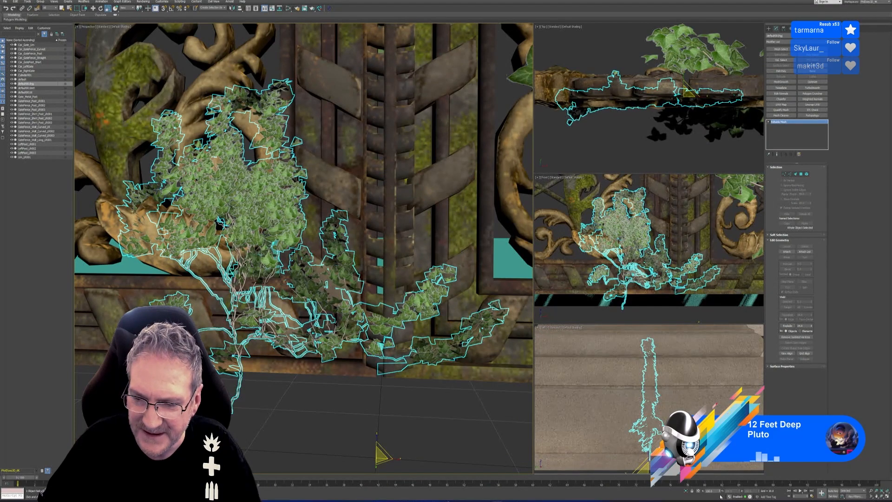
# Step: Scale the Ivy1Right mesh uniformly to 450% to match the gate's size
pyautogui.write('450')
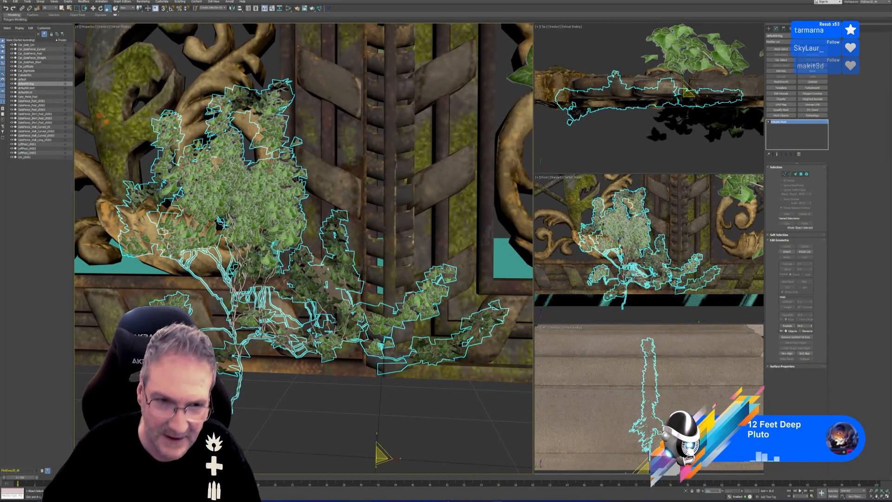
pyautogui.press('Return')
pyautogui.scroll(-7, 380, 337)
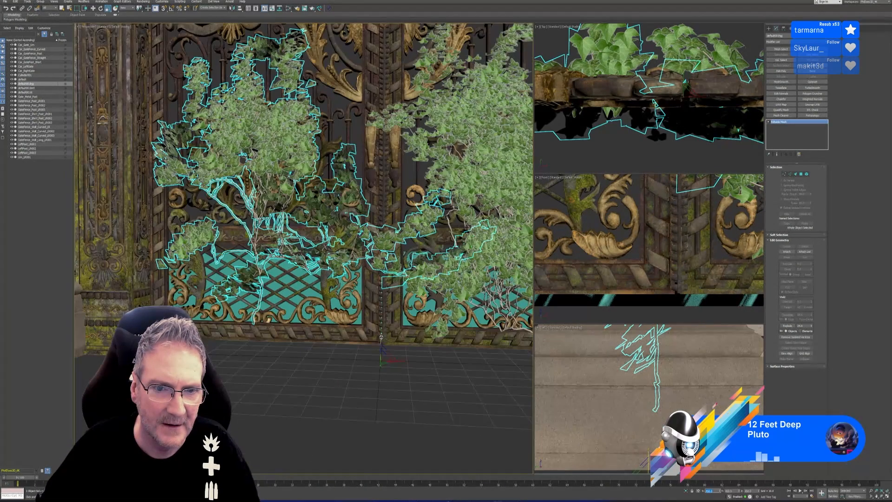
pyautogui.scroll(-3, 233, 137)
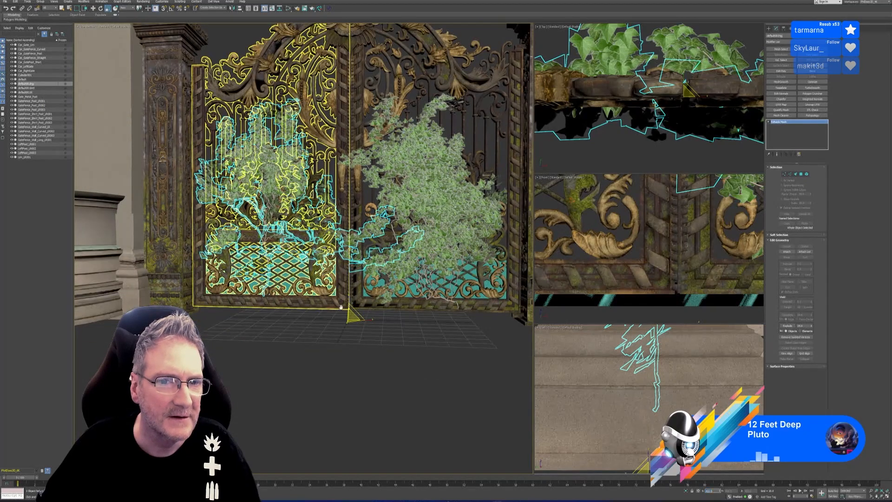
pyautogui.moveTo(233, 137); pyautogui.dragTo(231, 179, button='middle')
# Step: Import Ivy2Right.obj with the current OBJ options and accept the suggested new object name
pyautogui.click(4, 2)
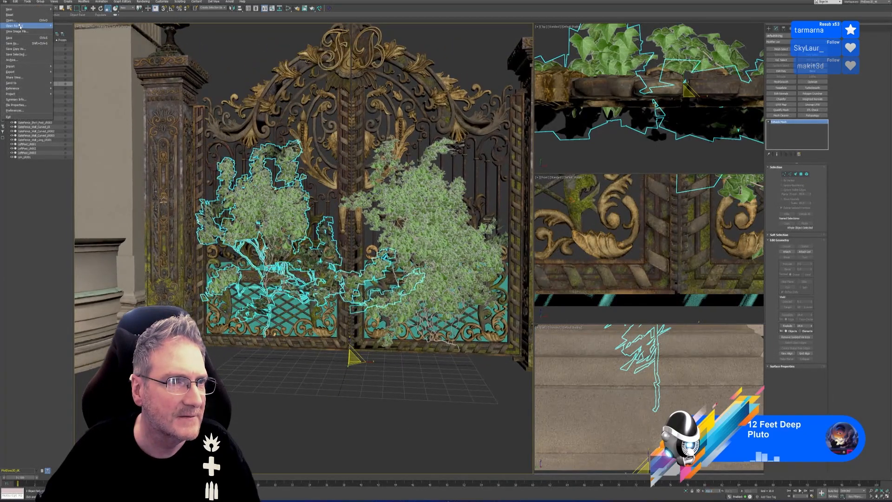
pyautogui.click(64, 66)
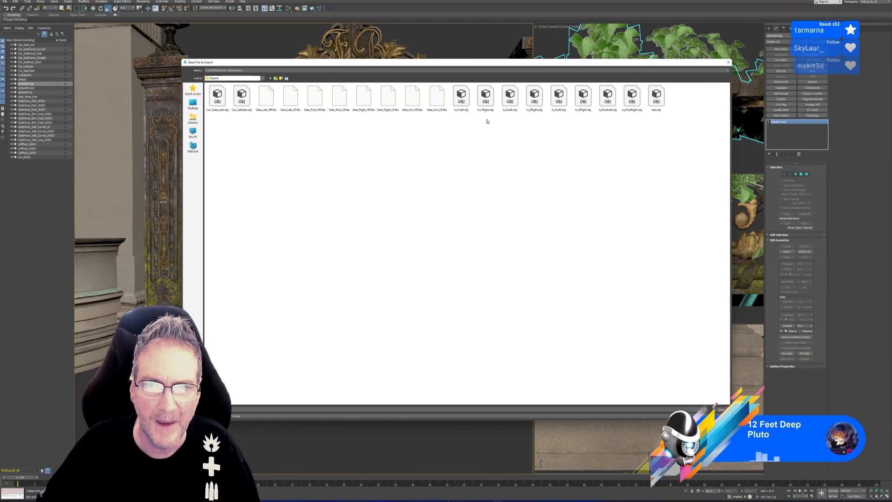
pyautogui.doubleClick(536, 120)
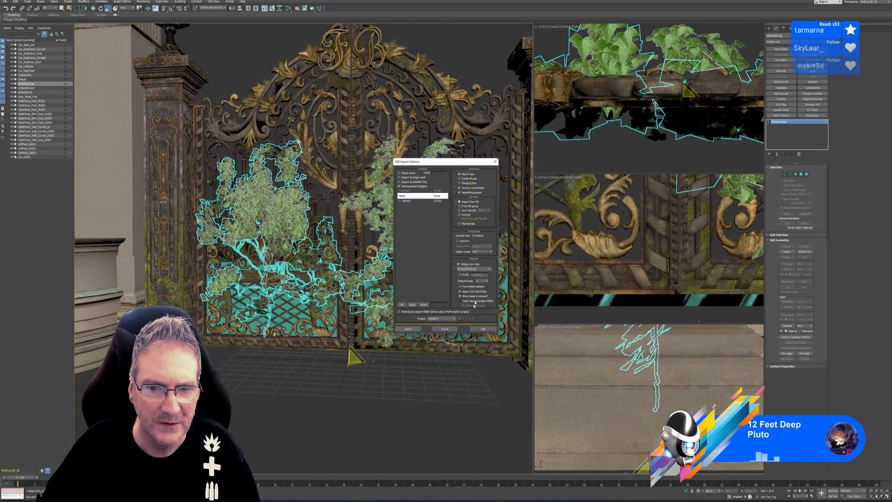
pyautogui.click(415, 329)
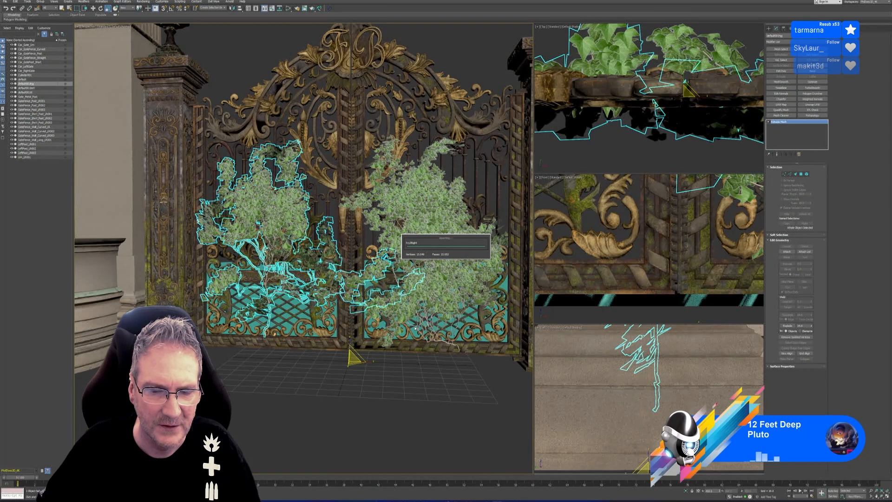
pyautogui.click(437, 249)
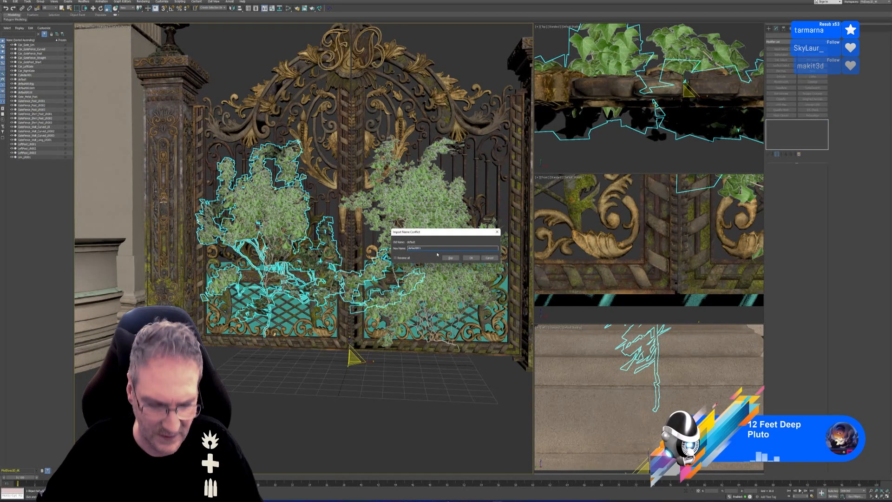
pyautogui.click(471, 258)
# Step: Assign the ivy leaf Multi/Sub-Object material to the imported Ivy2Right mesh
pyautogui.press('z')
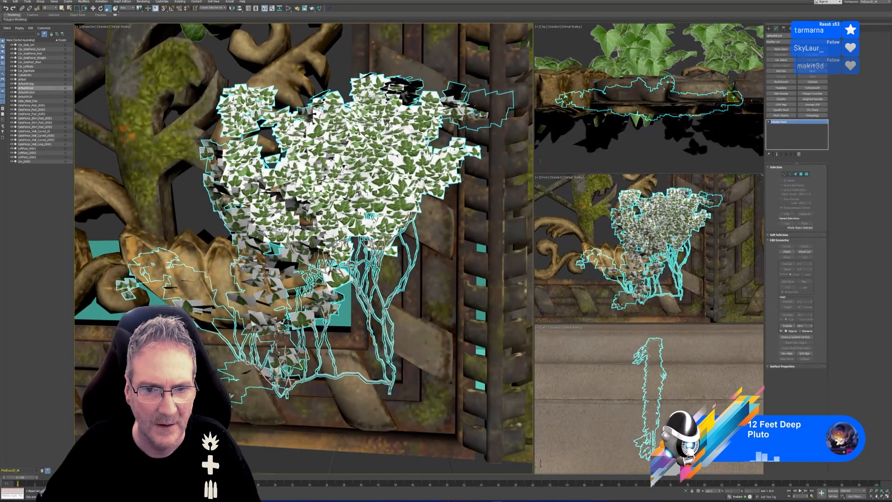
pyautogui.click(289, 9)
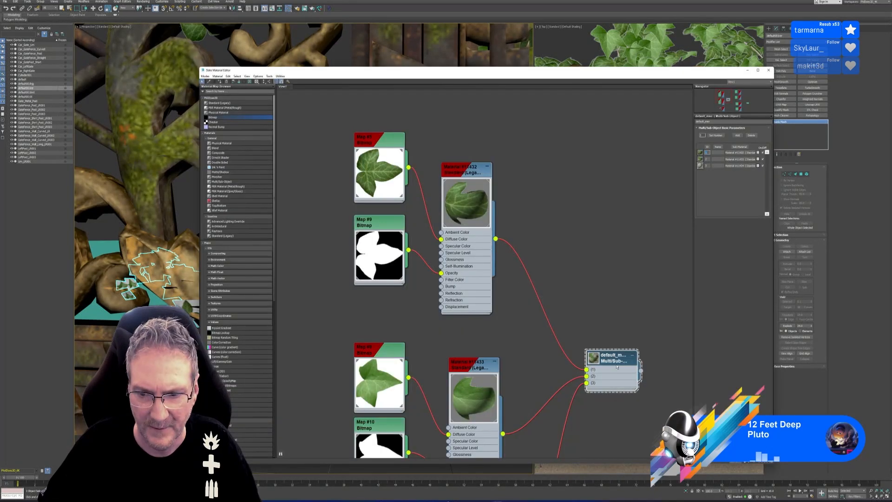
pyautogui.rightClick(617, 367)
pyautogui.click(625, 371)
pyautogui.click(769, 70)
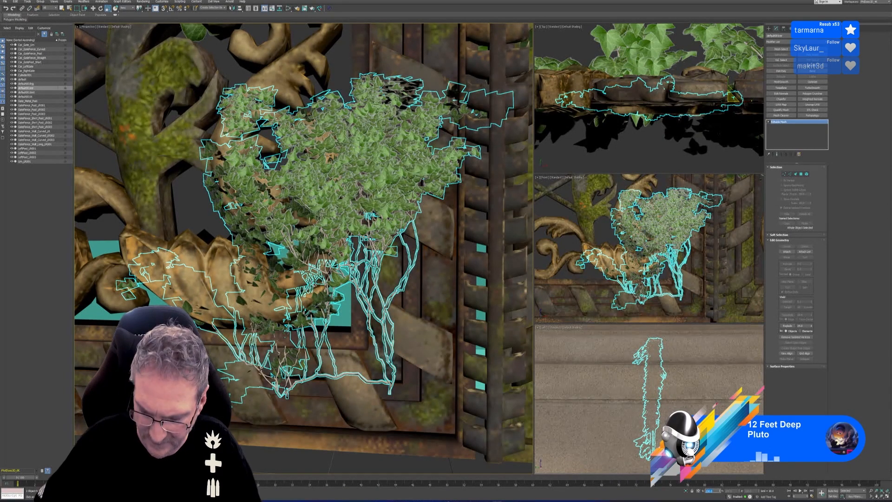
# Step: Scale the Ivy2Right mesh uniformly to 450% to match the gate's size
pyautogui.write('450')
pyautogui.press('Return')
pyautogui.scroll(-12, 263, 348)
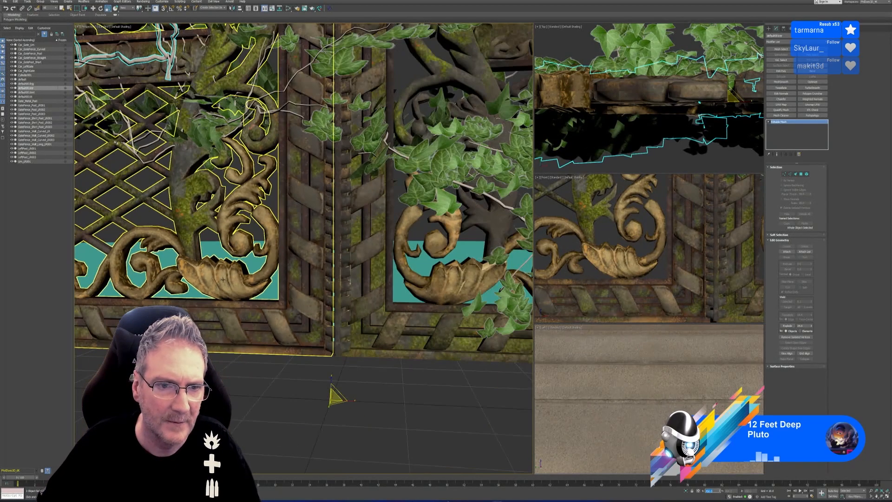
pyautogui.moveTo(264, 347); pyautogui.dragTo(267, 353, button='middle')
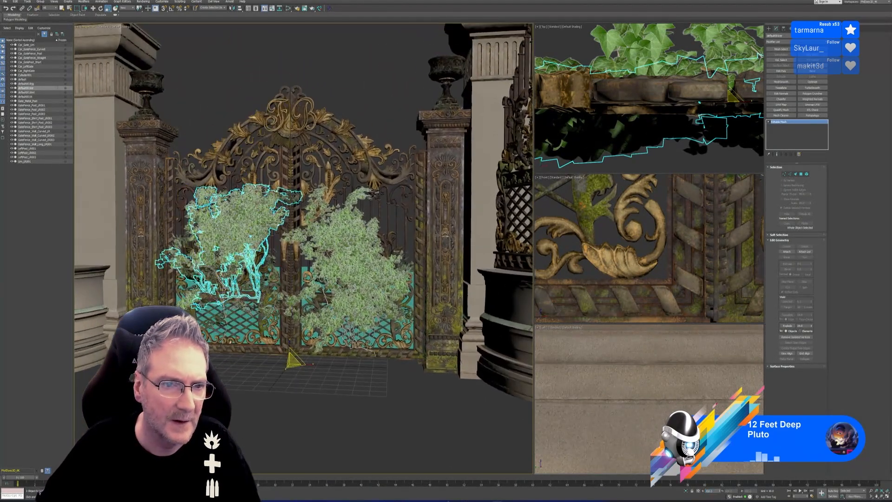
# Step: Import Ivy3Right.obj with the current OBJ options and accept the suggested new object name
pyautogui.click(5, 2)
pyautogui.moveTo(17, 66)
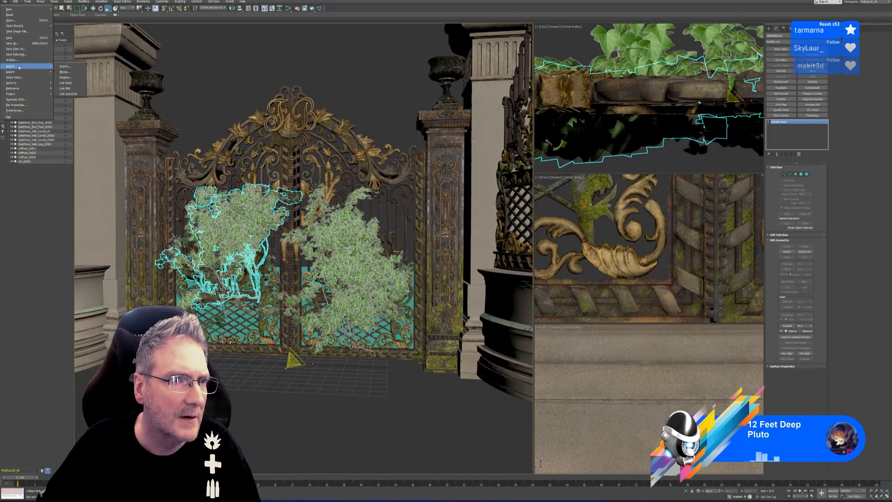
pyautogui.click(65, 69)
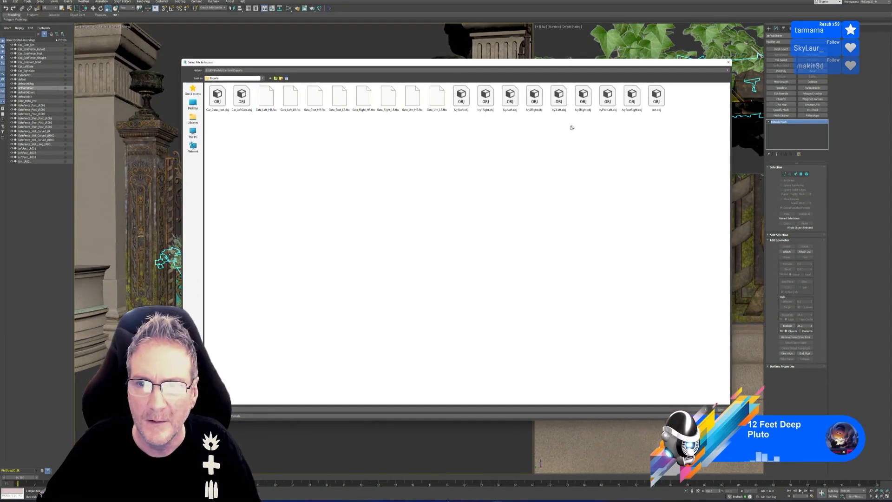
pyautogui.doubleClick(583, 96)
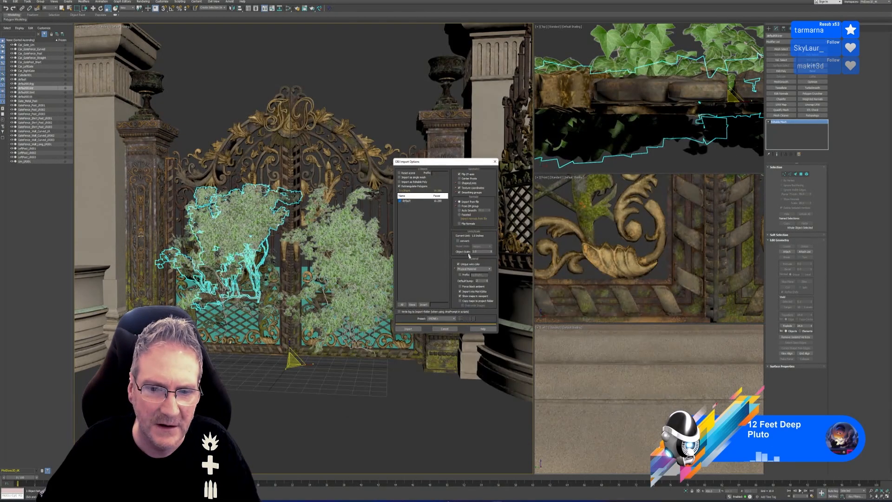
pyautogui.click(408, 328)
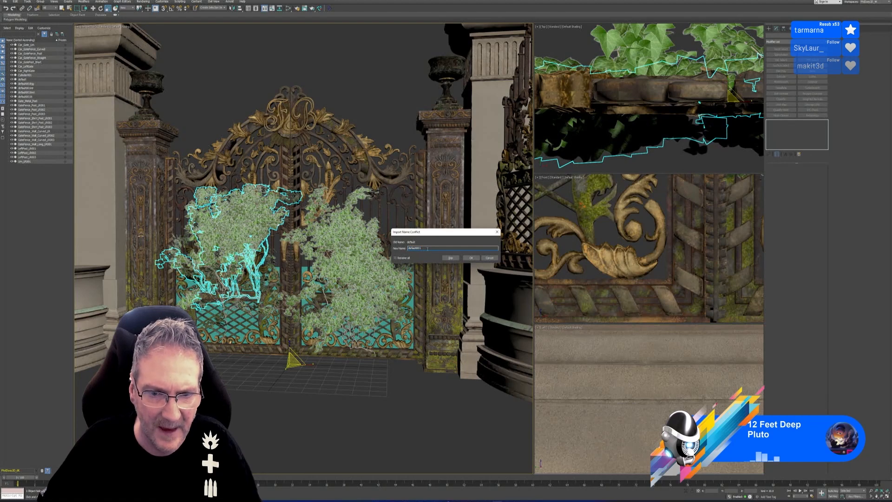
pyautogui.click(471, 258)
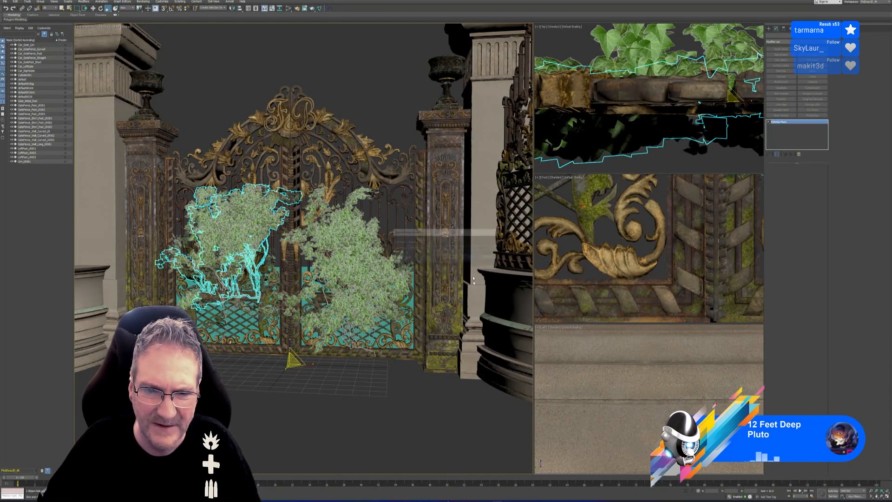
# Step: Assign the ivy leaf Multi/Sub-Object material to the imported Ivy3Right mesh
pyautogui.press('z')
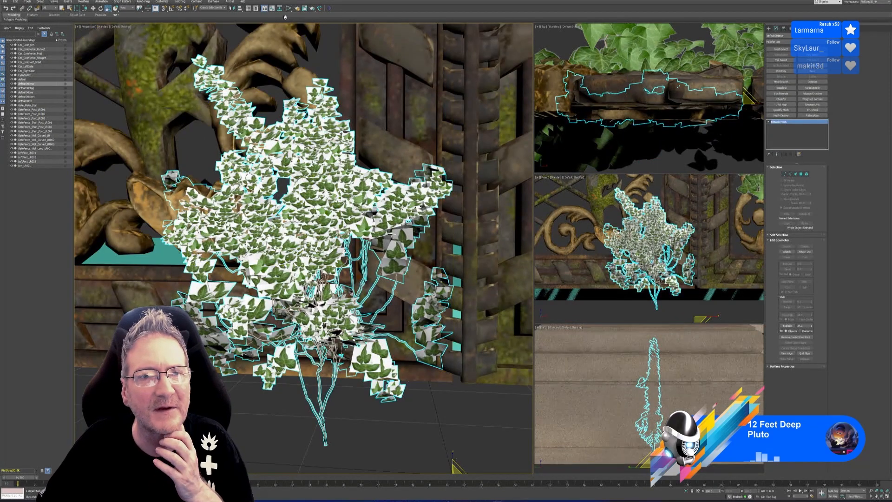
pyautogui.press('m')
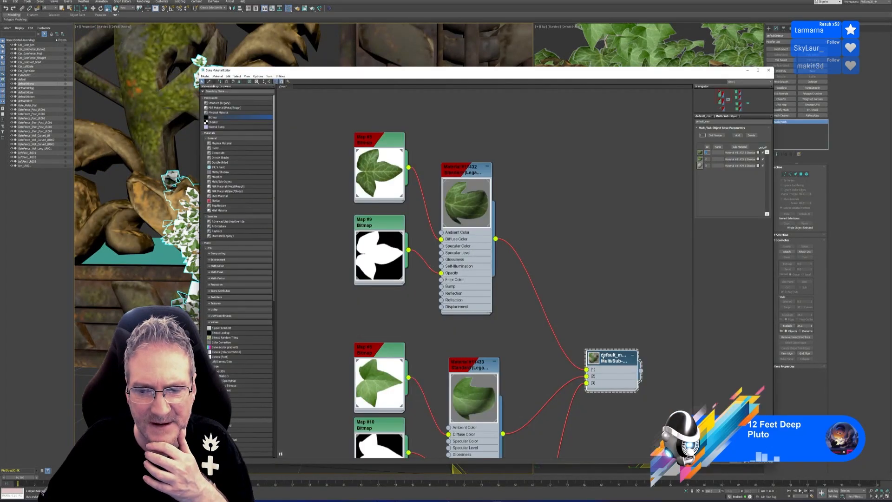
pyautogui.rightClick(603, 356)
pyautogui.click(616, 363)
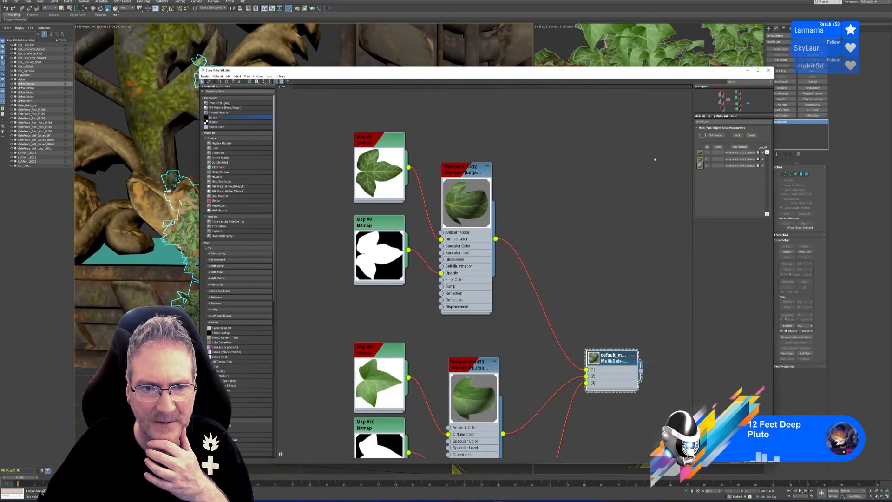
pyautogui.click(769, 70)
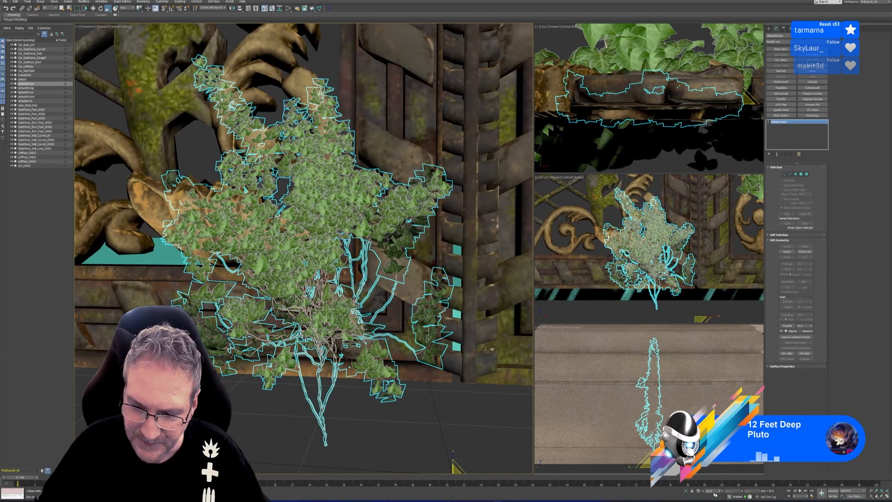
# Step: Scale the Ivy3Right mesh uniformly to 450% to match the gate's size and deselect it
pyautogui.write('450')
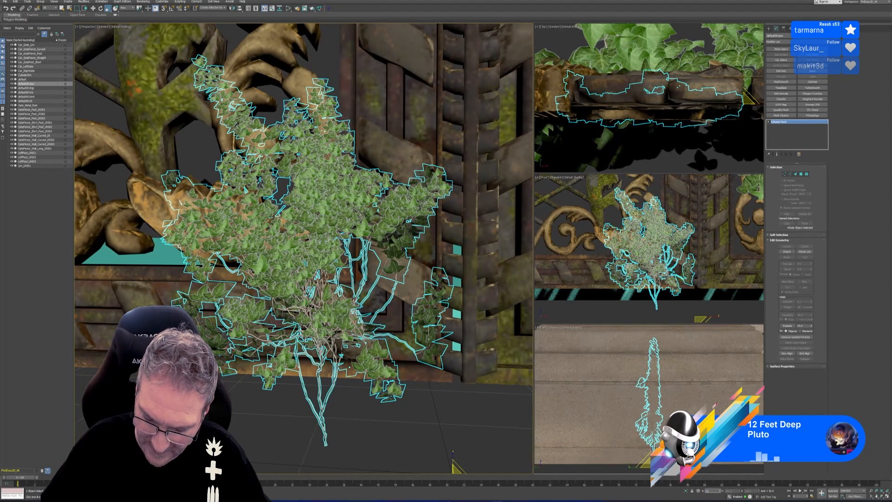
pyautogui.press('Return')
pyautogui.scroll(-12, 326, 295)
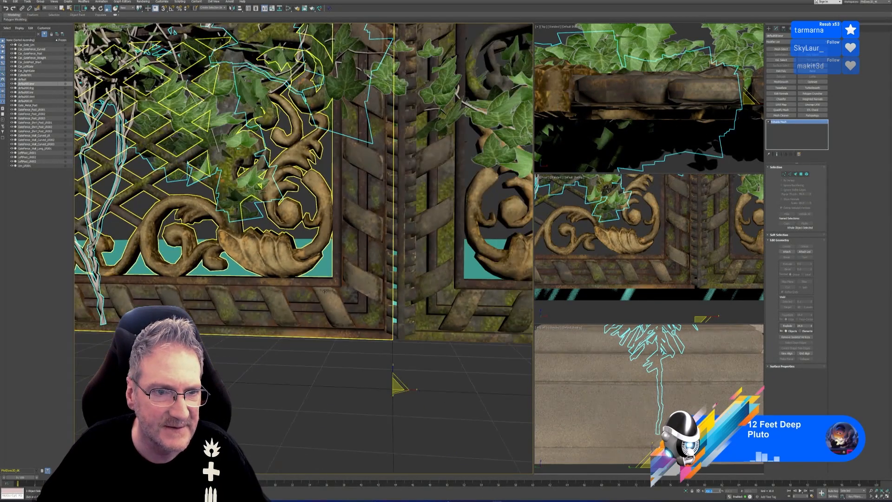
pyautogui.scroll(-8, 302, 367)
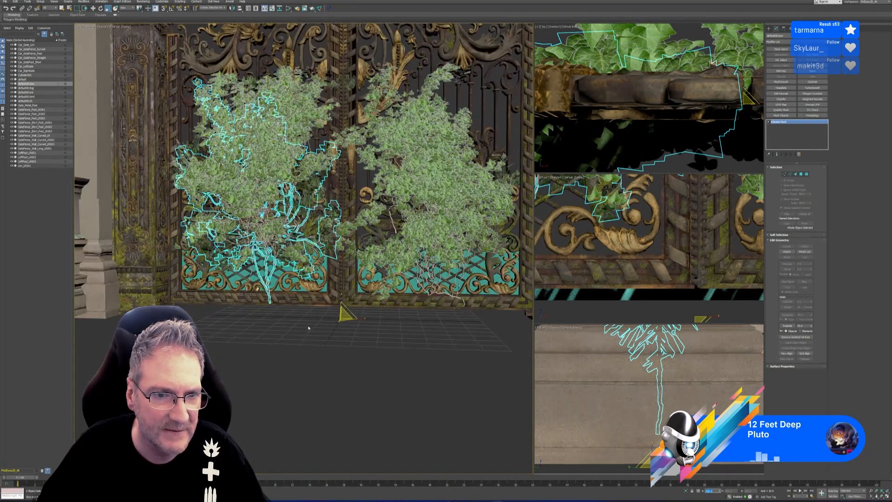
pyautogui.keyDown('alt'); pyautogui.moveTo(300, 371); pyautogui.dragTo(398, 426, button='middle'); pyautogui.keyUp('alt')
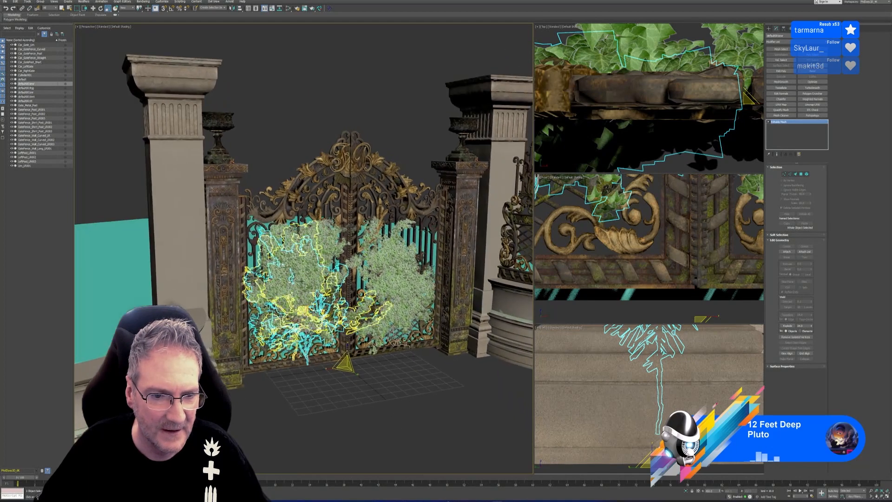
pyautogui.scroll(5, 302, 287)
pyautogui.scroll(2, 321, 352)
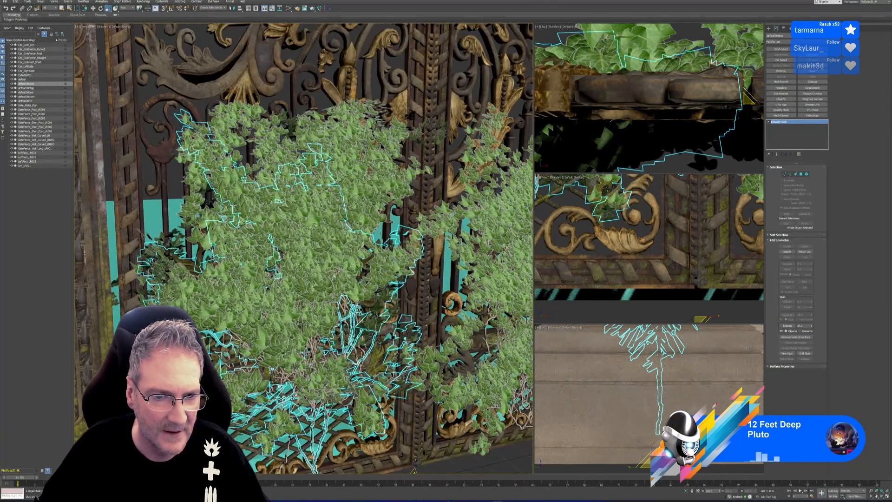
pyautogui.scroll(-2, 334, 276)
pyautogui.click(427, 443)
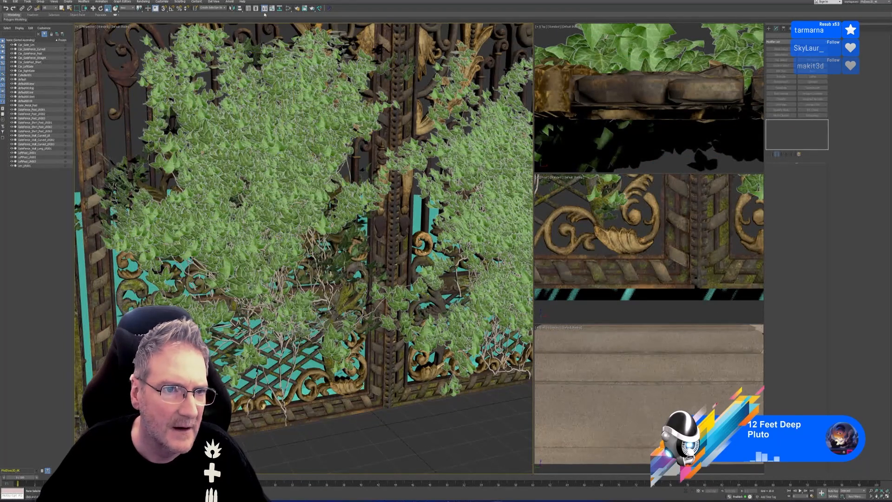
# Step: Turn on shadows in the perspective viewport's lighting settings
pyautogui.click(103, 27)
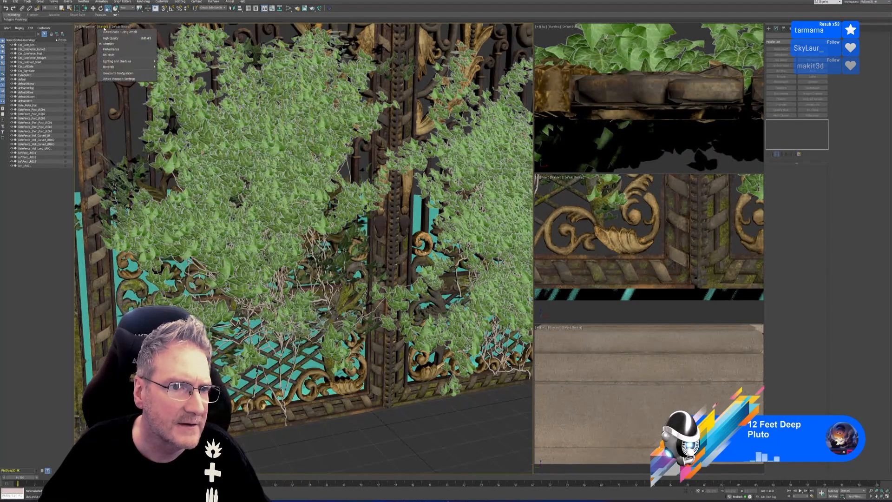
pyautogui.moveTo(123, 64)
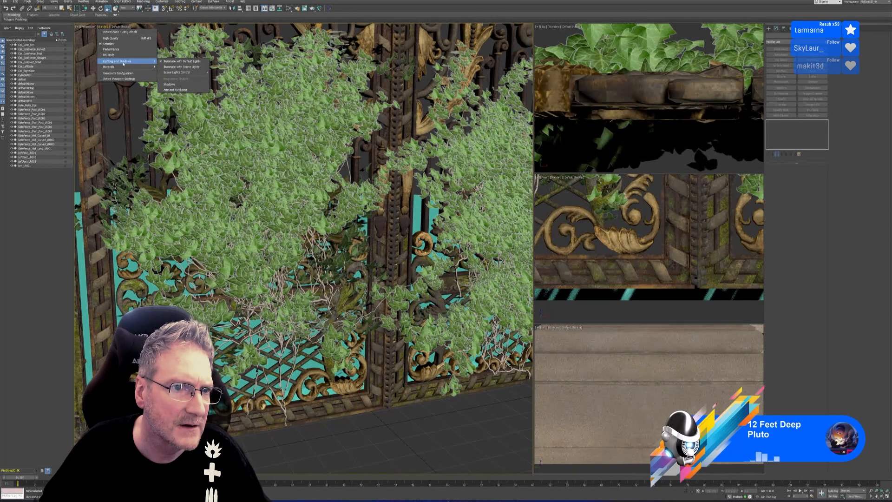
pyautogui.click(179, 85)
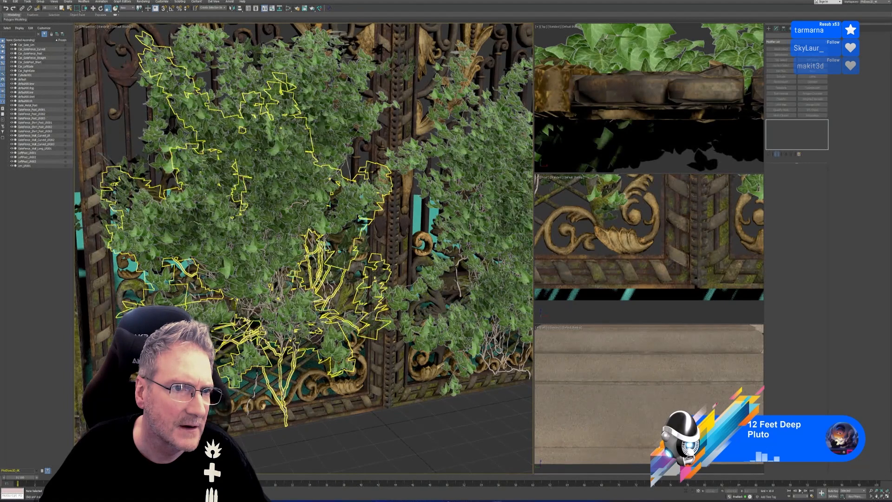
pyautogui.click(105, 27)
pyautogui.moveTo(137, 64)
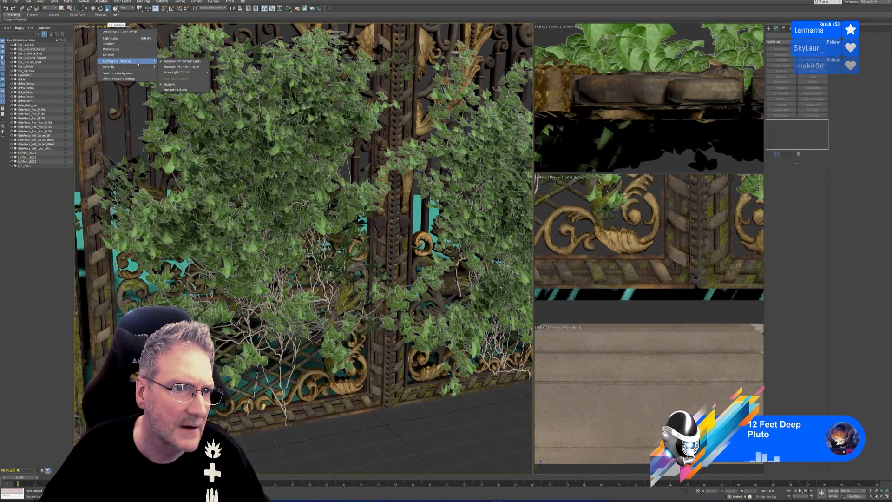
pyautogui.click(176, 85)
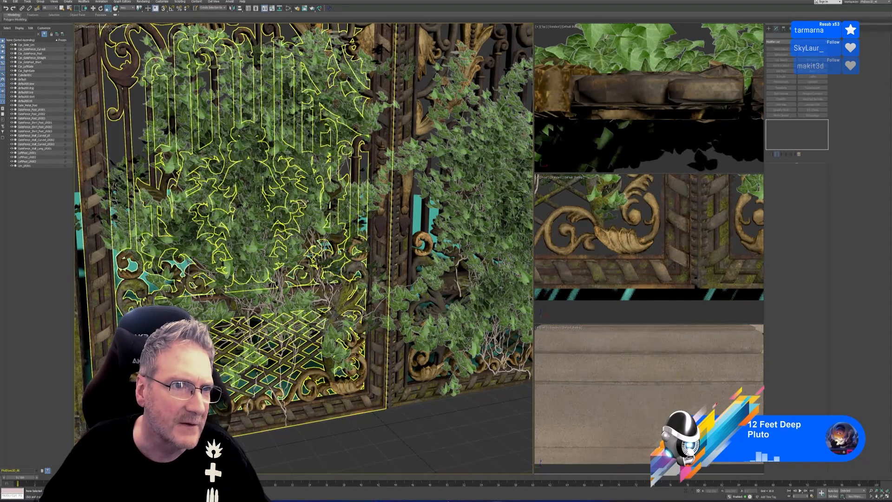
pyautogui.click(101, 27)
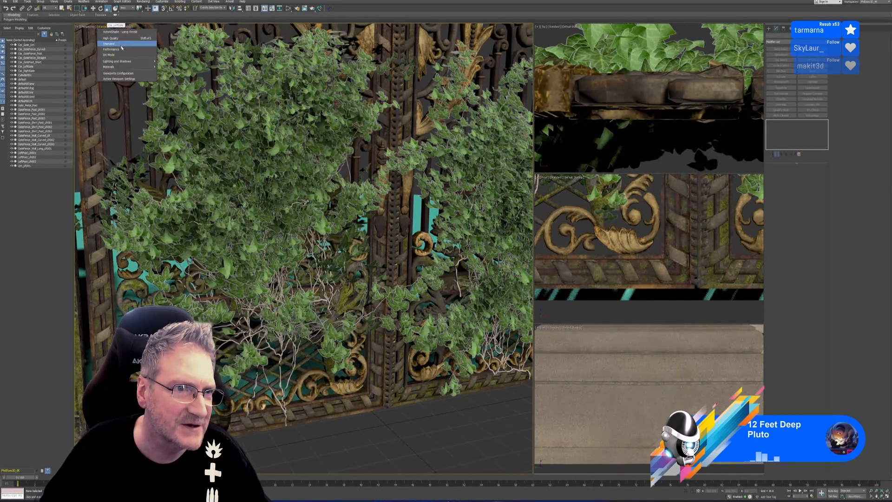
pyautogui.moveTo(134, 61)
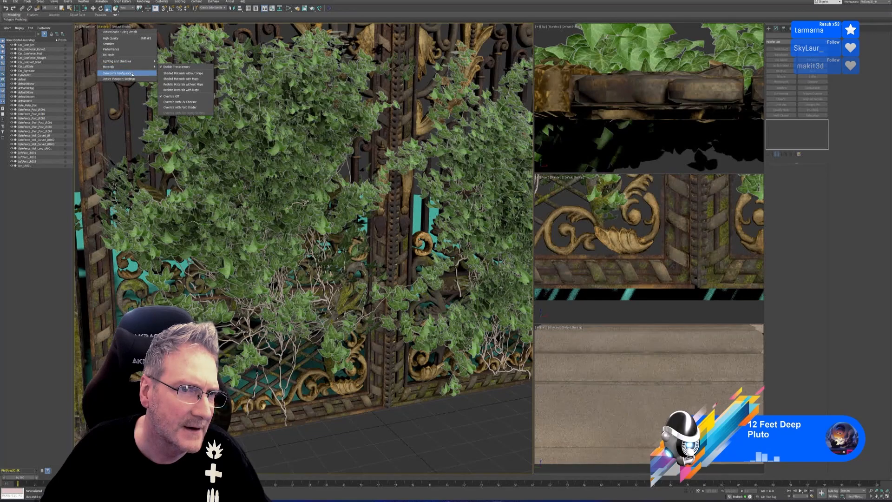
pyautogui.click(181, 116)
# Step: Examine the ivy's coverage on both gates from the front, the sides and behind, up close and from a distance
pyautogui.scroll(-5, 290, 108)
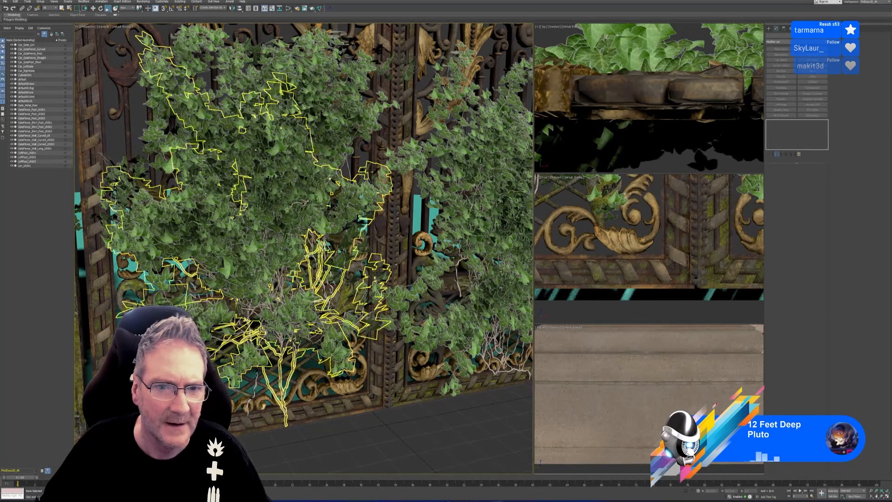
pyautogui.scroll(-2, 377, 401)
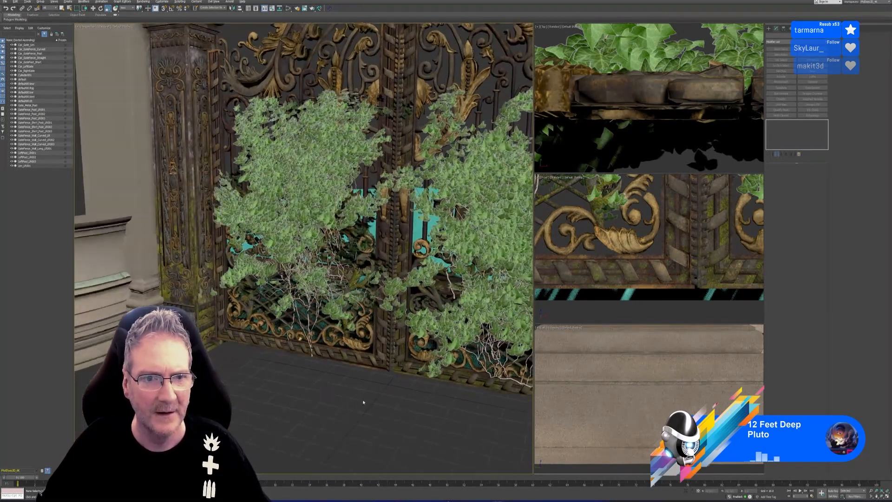
pyautogui.scroll(-5, 333, 256)
pyautogui.click(333, 256)
pyautogui.scroll(8, 332, 256)
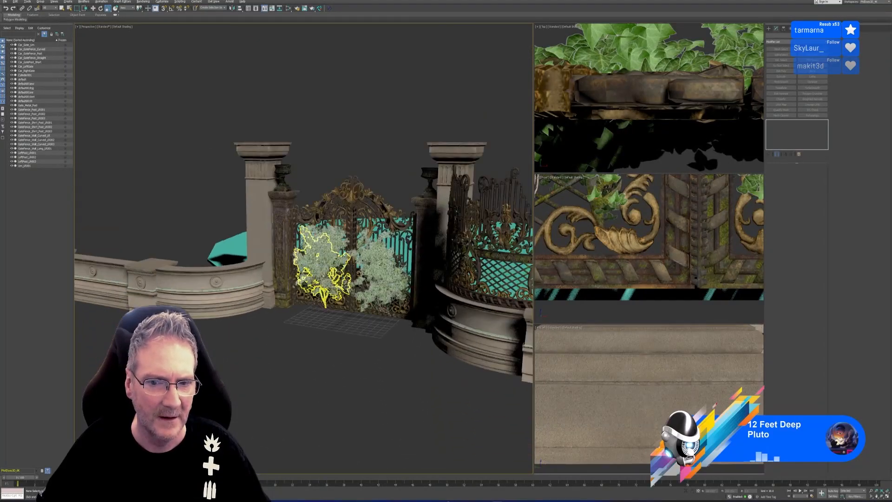
pyautogui.scroll(2, 315, 392)
pyautogui.moveTo(320, 355); pyautogui.dragTo(315, 398, button='middle')
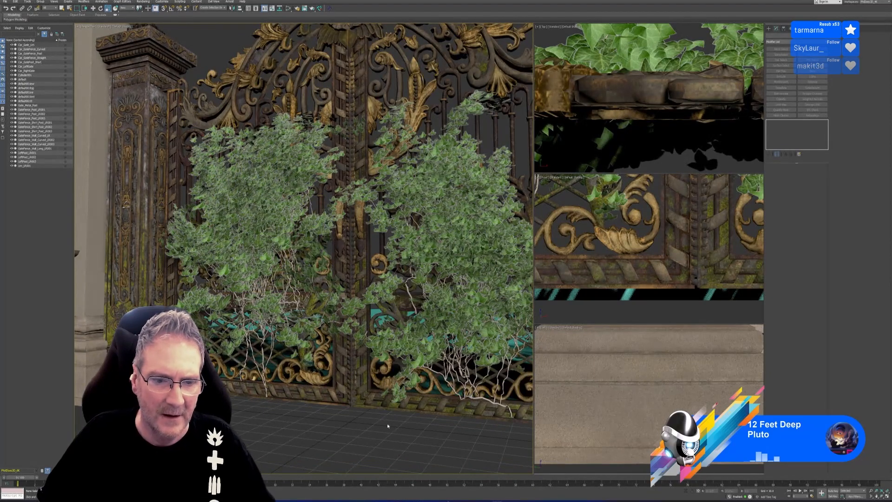
pyautogui.scroll(-10, 342, 427)
pyautogui.keyDown('alt'); pyautogui.moveTo(343, 428); pyautogui.dragTo(362, 424, button='middle'); pyautogui.keyUp('alt')
pyautogui.scroll(8, 352, 400)
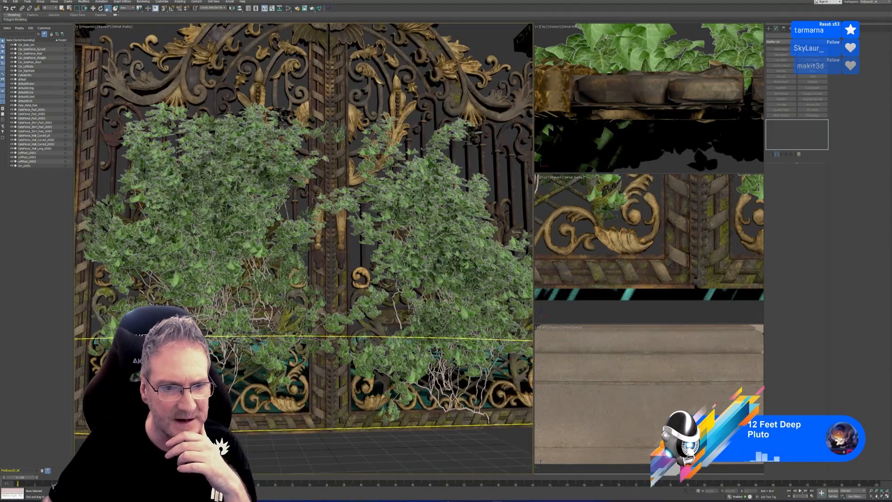
pyautogui.keyDown('alt'); pyautogui.moveTo(329, 448); pyautogui.dragTo(260, 443, button='middle'); pyautogui.keyUp('alt')
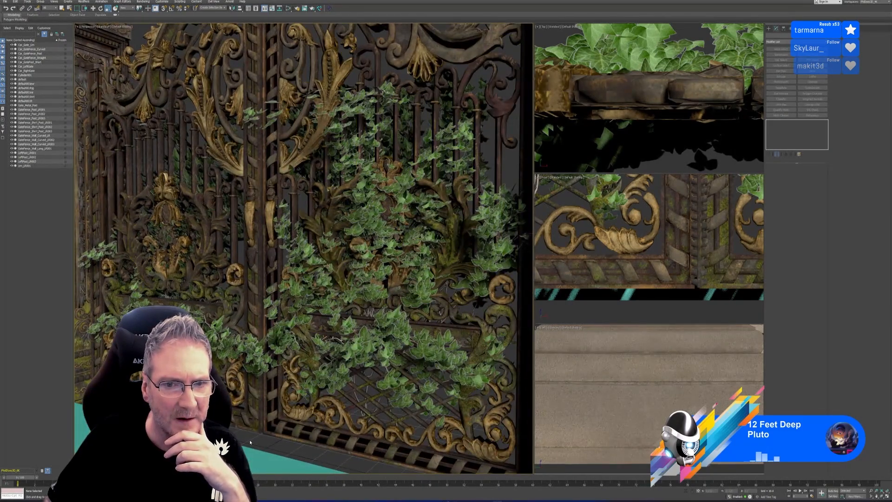
pyautogui.keyDown('alt'); pyautogui.moveTo(358, 411); pyautogui.dragTo(297, 410, button='middle'); pyautogui.keyUp('alt')
pyautogui.scroll(2, 296, 354)
pyautogui.moveTo(411, 395); pyautogui.dragTo(441, 416, button='middle')
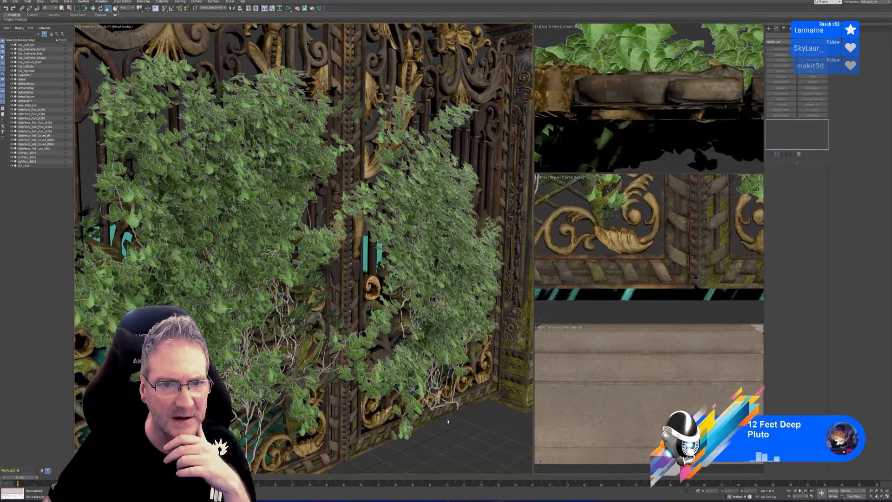
pyautogui.keyDown('alt'); pyautogui.moveTo(448, 421); pyautogui.dragTo(450, 400, button='middle'); pyautogui.keyUp('alt')
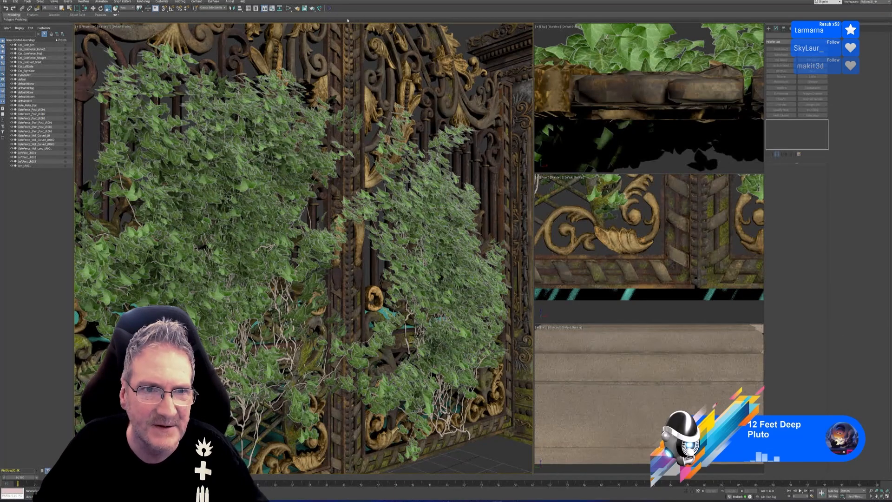
# Step: Check the source image file of the Map #5 leaf bitmap in the ivy material, cancel the file selection and close the material editor
pyautogui.click(288, 8)
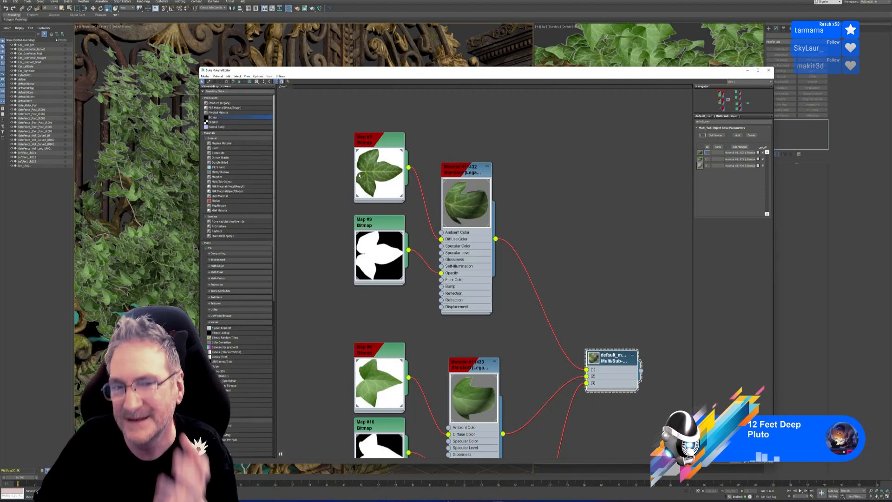
pyautogui.click(385, 142)
pyautogui.doubleClick(385, 142)
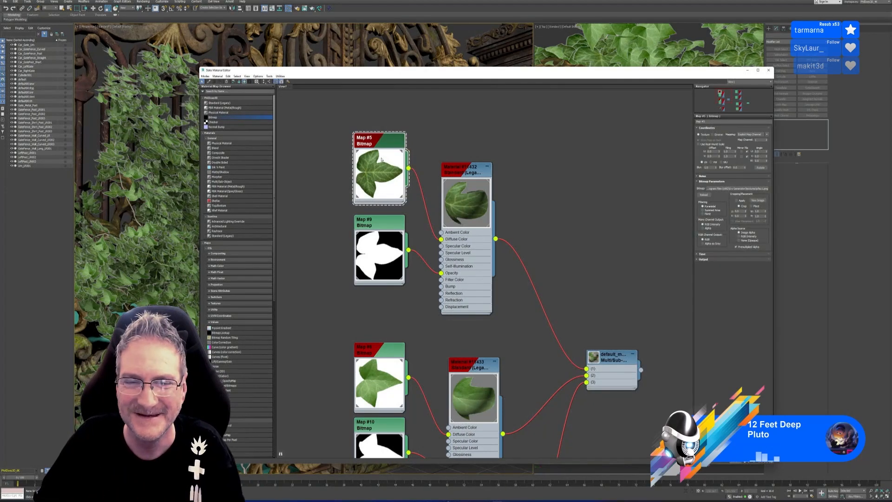
pyautogui.click(731, 188)
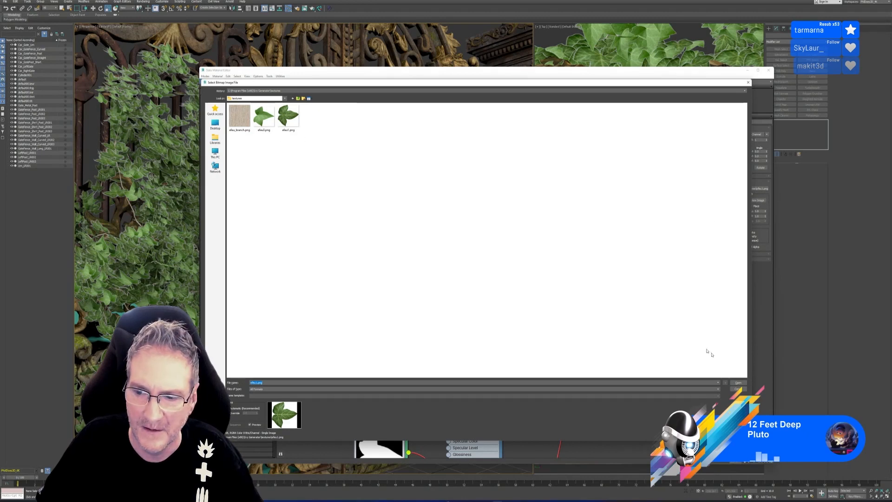
pyautogui.click(739, 390)
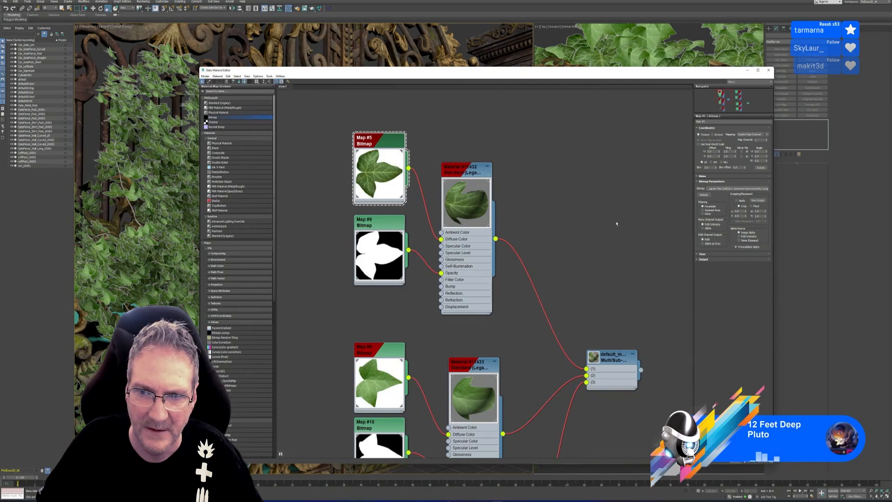
pyautogui.click(769, 69)
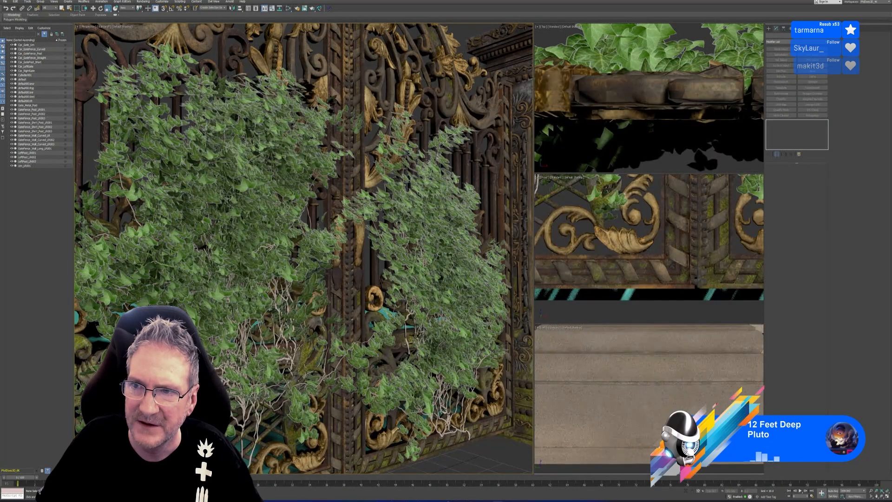
# Step: Minimize the ivy generator window and launch Photoshop
pyautogui.click(449, 501)
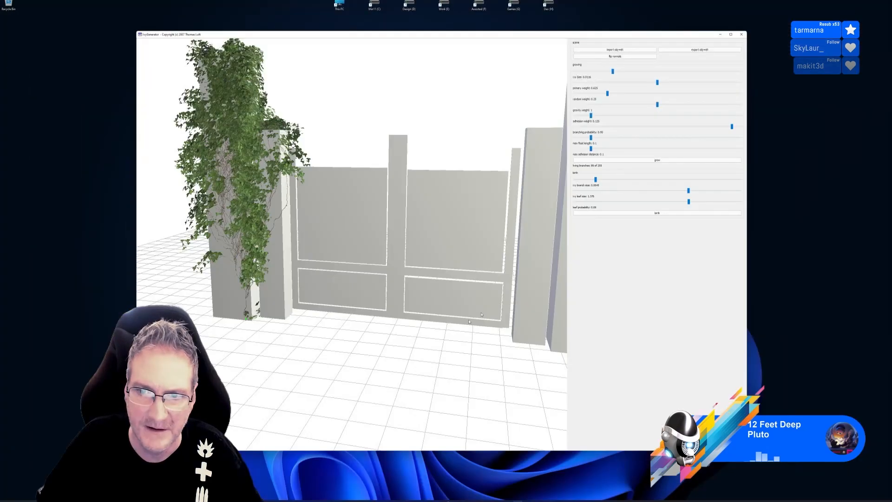
pyautogui.click(721, 36)
pyautogui.click(386, 501)
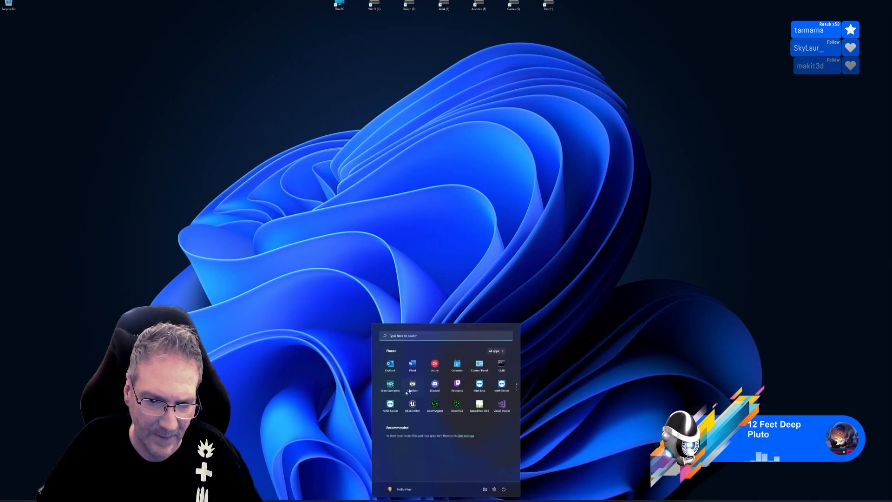
pyautogui.scroll(-1, 412, 381)
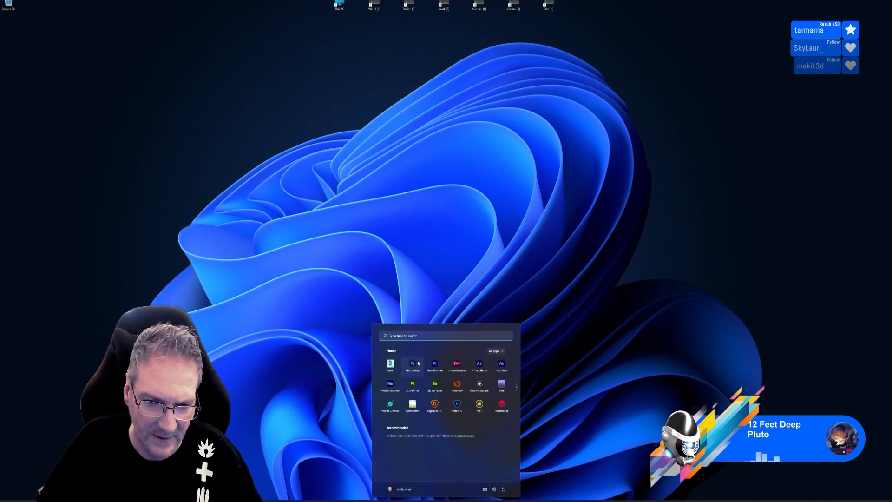
pyautogui.click(418, 364)
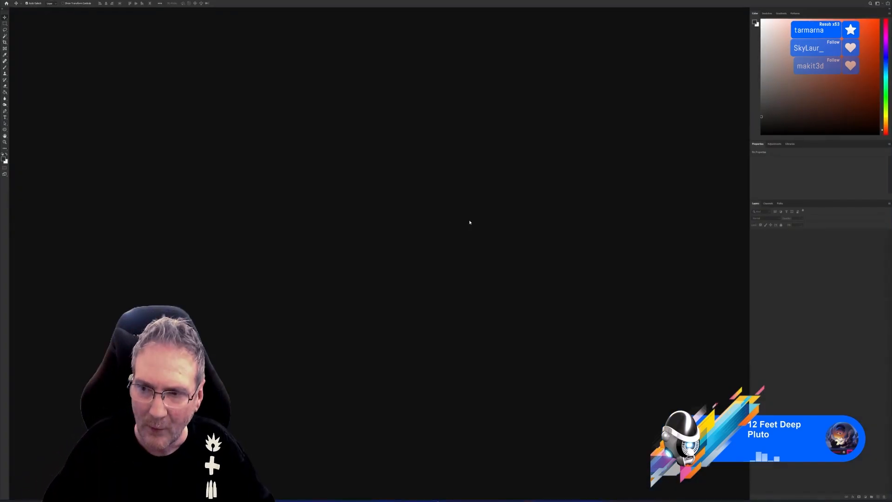
# Step: Open both green ivy leaf PNG images from the Ivy Generator textures folder under Program Files (x86) on the C: drive
pyautogui.click(9, 1)
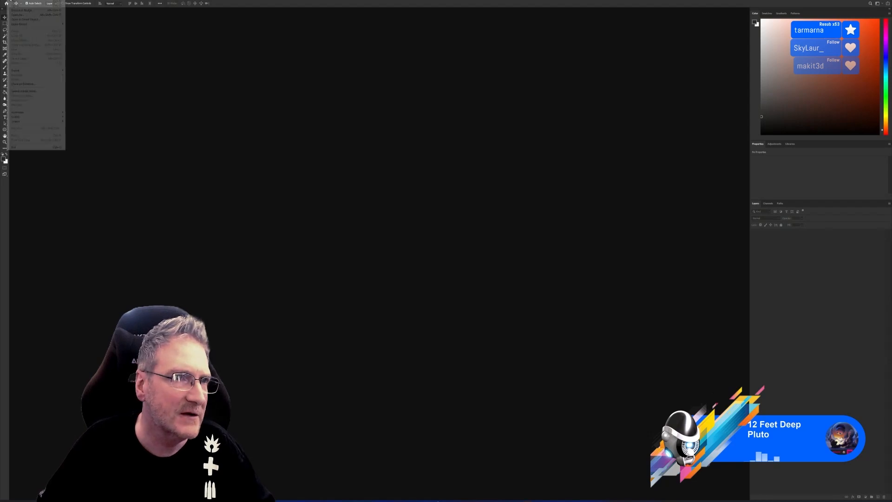
pyautogui.click(17, 7)
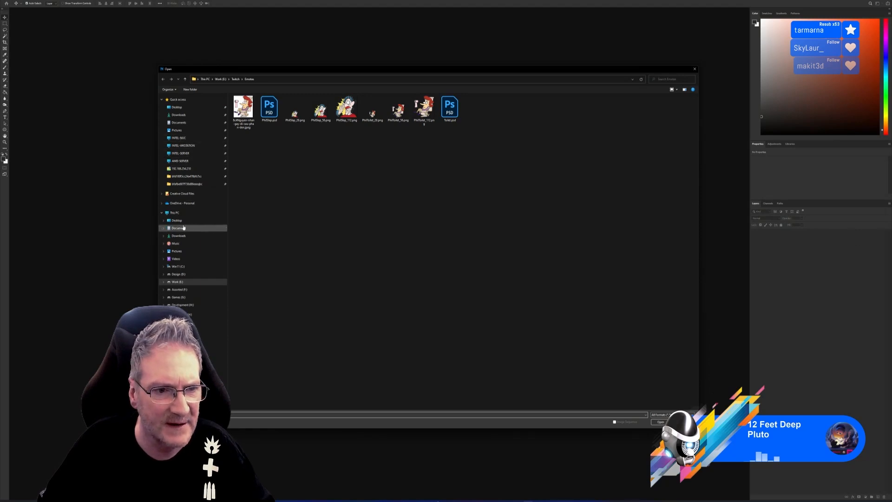
pyautogui.click(193, 266)
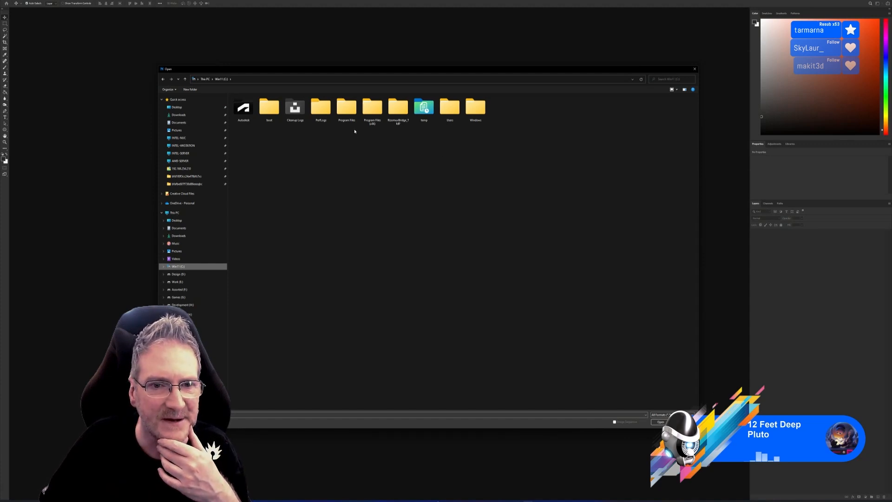
pyautogui.doubleClick(372, 115)
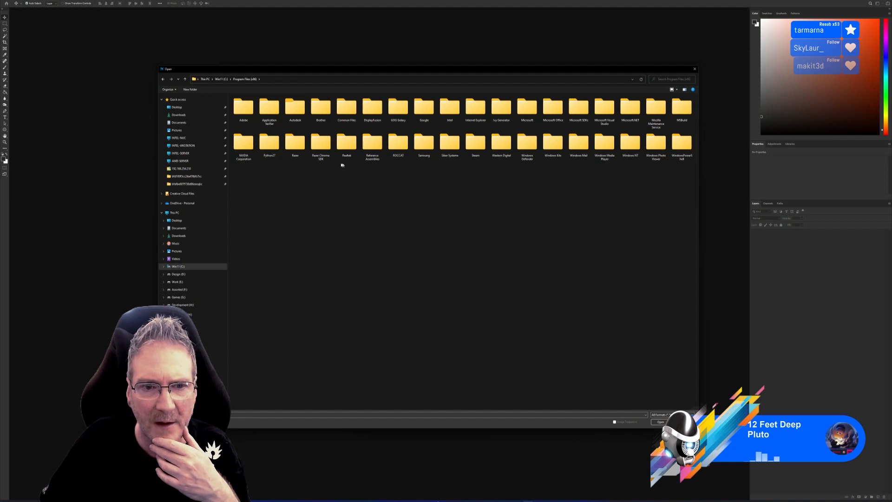
pyautogui.doubleClick(501, 108)
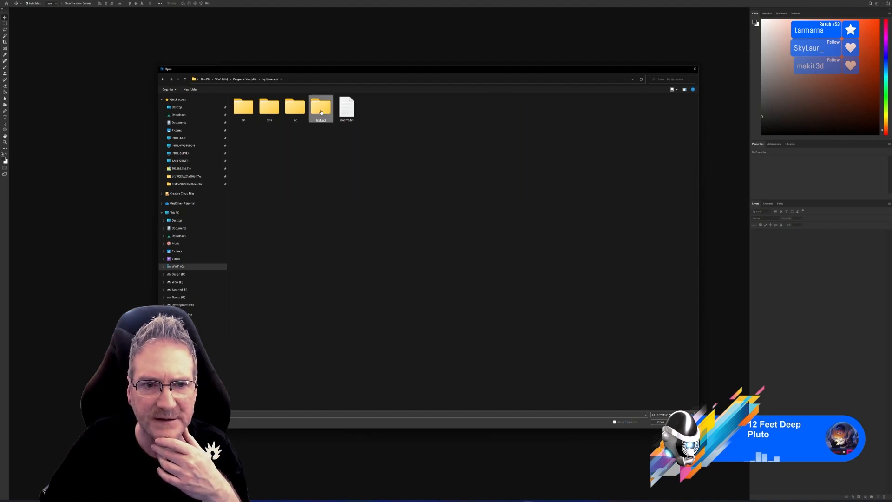
pyautogui.doubleClick(321, 107)
pyautogui.moveTo(273, 141); pyautogui.dragTo(317, 96)
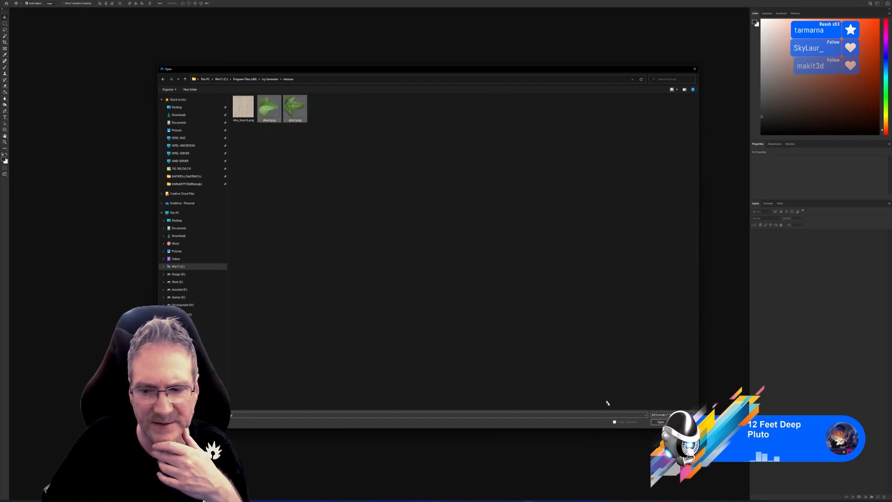
pyautogui.click(661, 422)
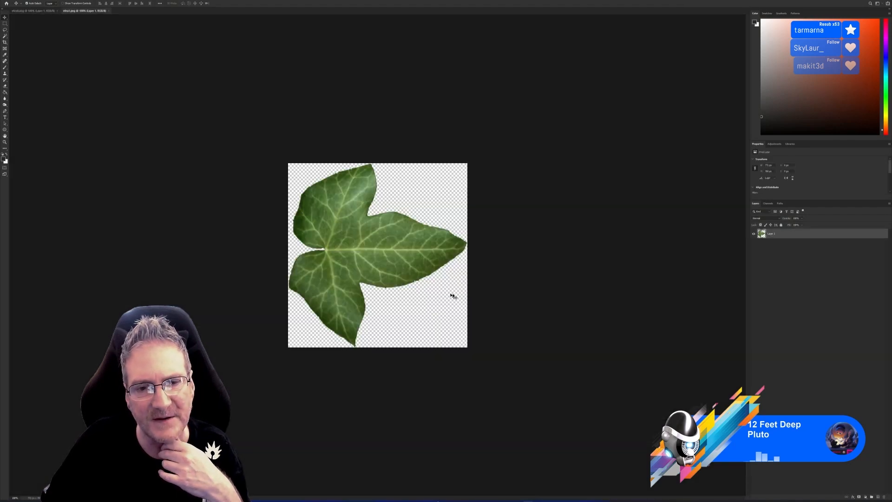
# Step: Examine the layers, channels and paths of the lighter green leaf image for an alpha mask
pyautogui.click(45, 9)
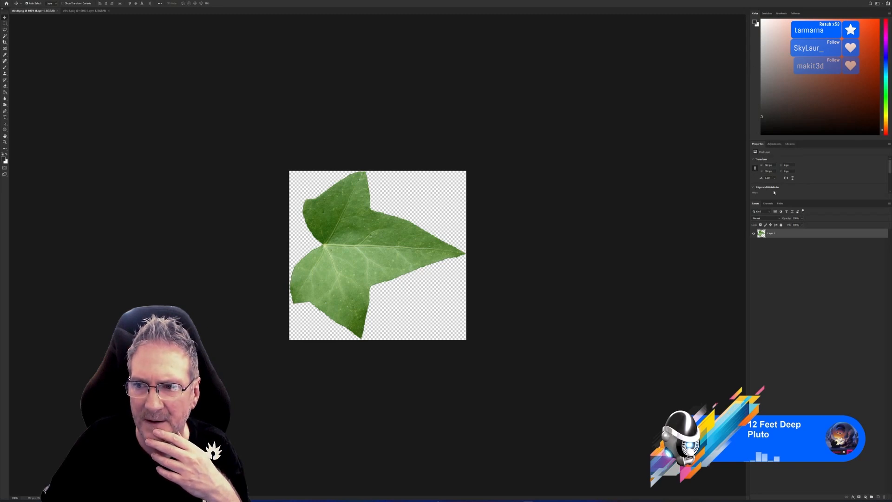
pyautogui.click(769, 203)
pyautogui.click(781, 203)
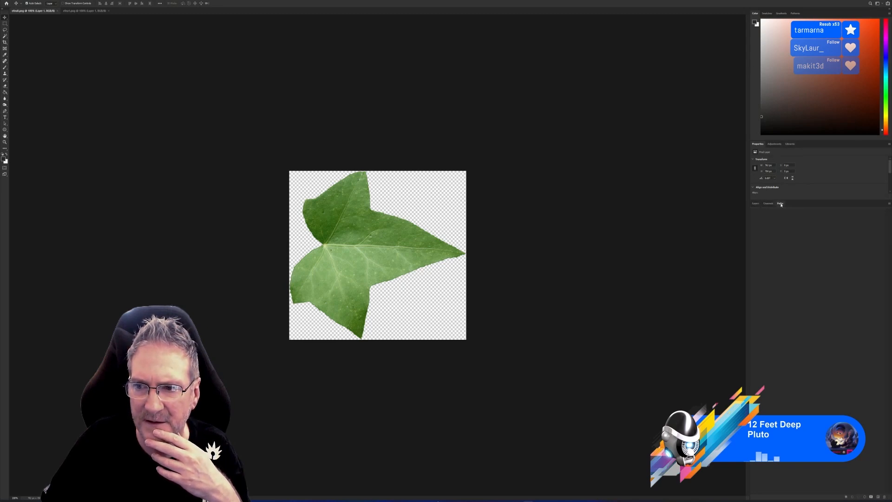
pyautogui.click(769, 204)
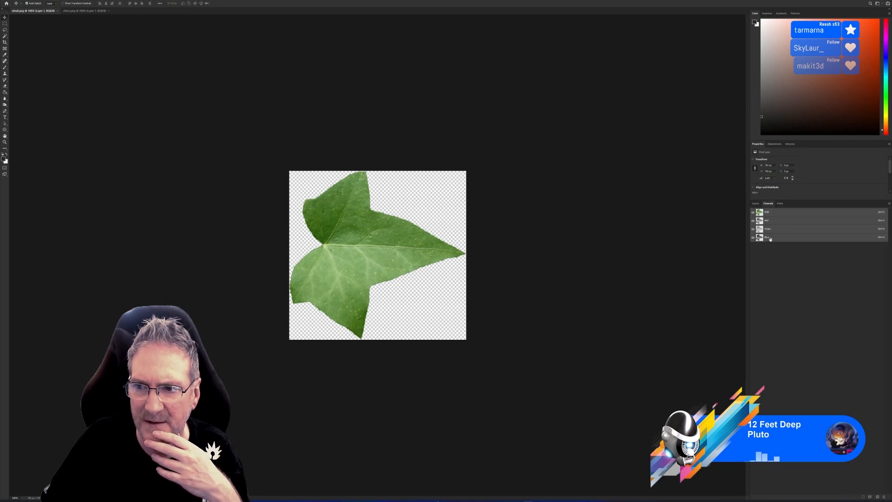
pyautogui.click(781, 204)
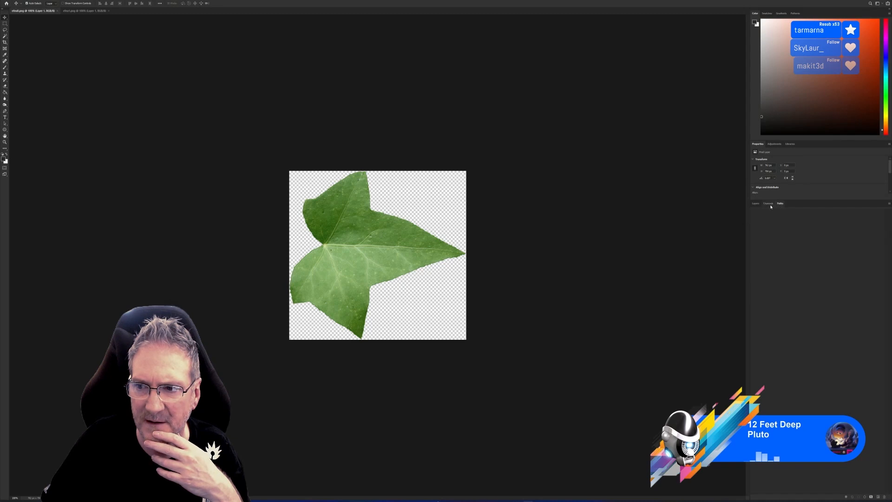
pyautogui.click(769, 204)
pyautogui.click(757, 204)
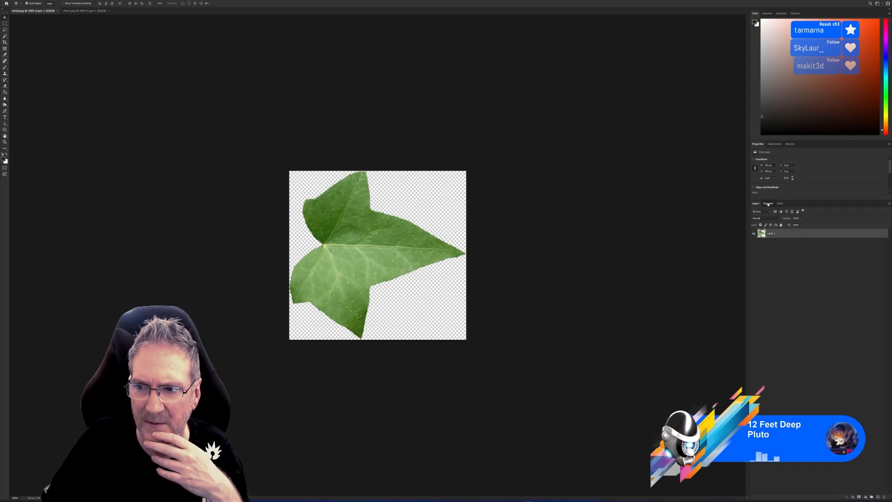
pyautogui.click(769, 204)
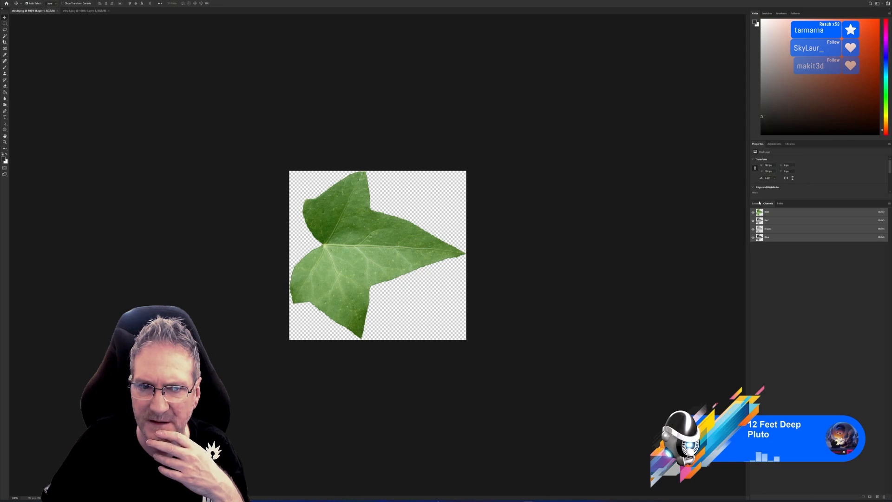
pyautogui.click(757, 204)
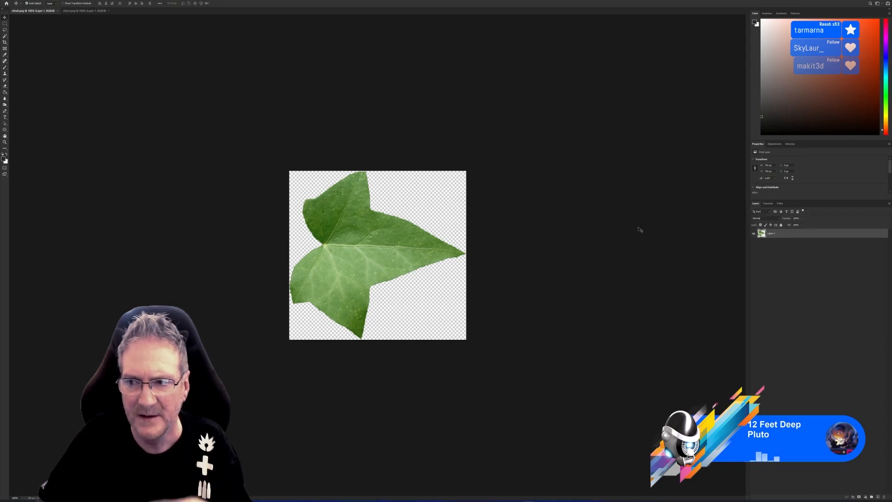
pyautogui.click(768, 205)
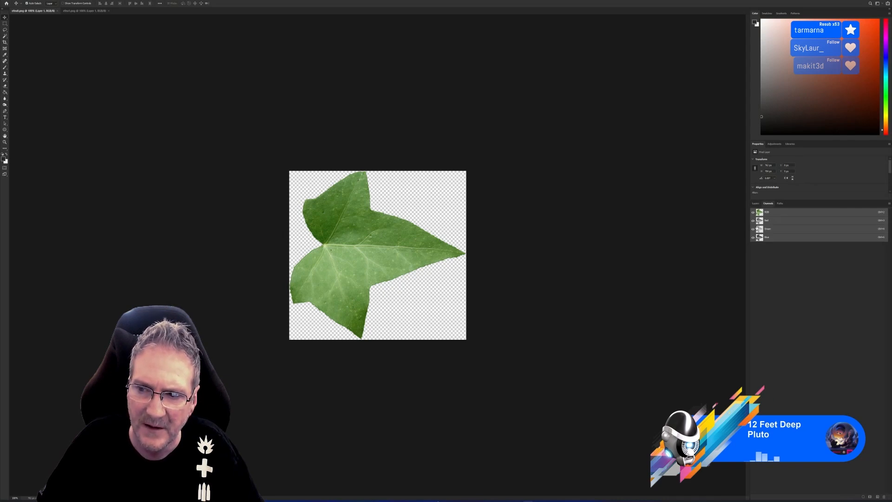
pyautogui.click(756, 205)
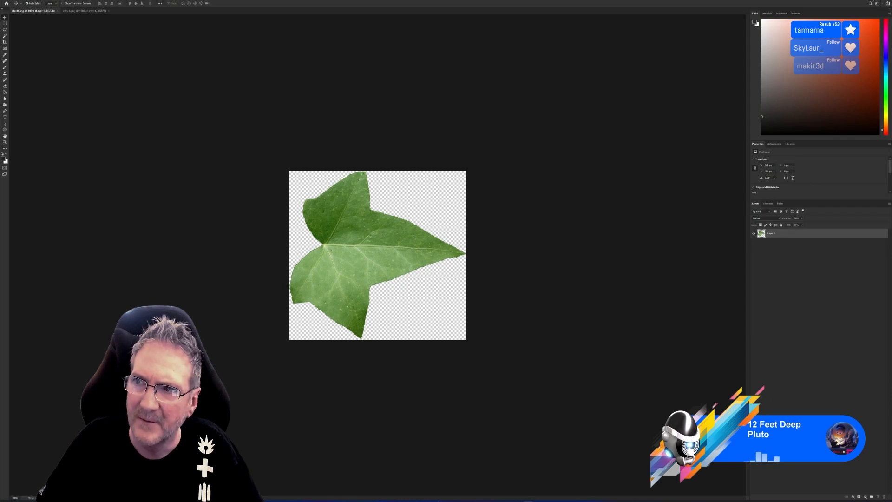
# Step: Switch to 3ds Max and try the Map #5 leaf bitmap as the first leaf material's Opacity map, then reconnect its black-and-white mask bitmap
pyautogui.click(872, 0)
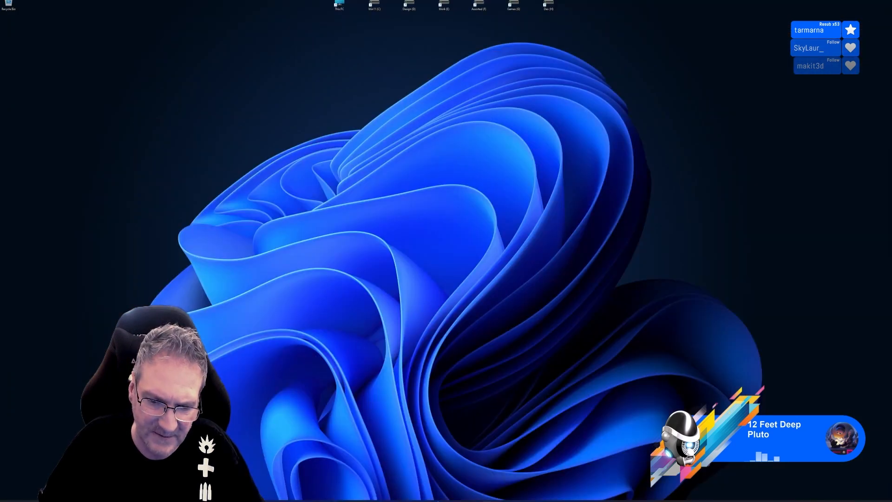
pyautogui.click(438, 501)
pyautogui.click(289, 9)
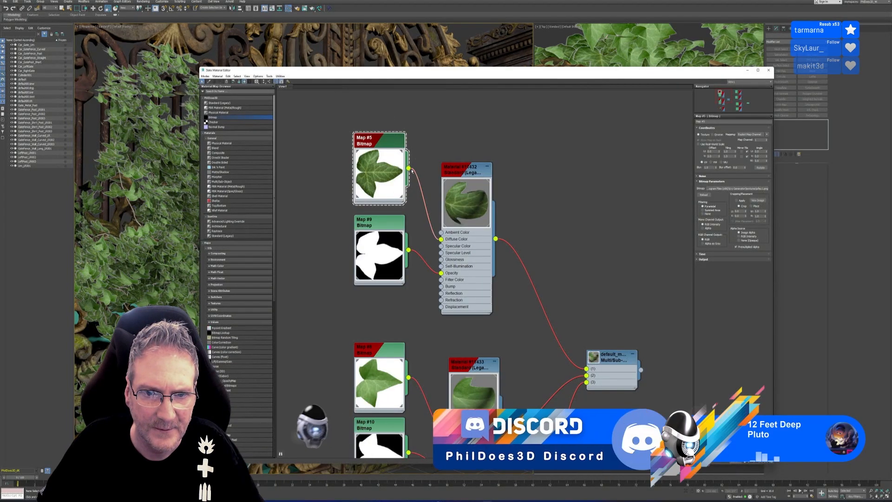
pyautogui.moveTo(408, 168); pyautogui.dragTo(443, 275)
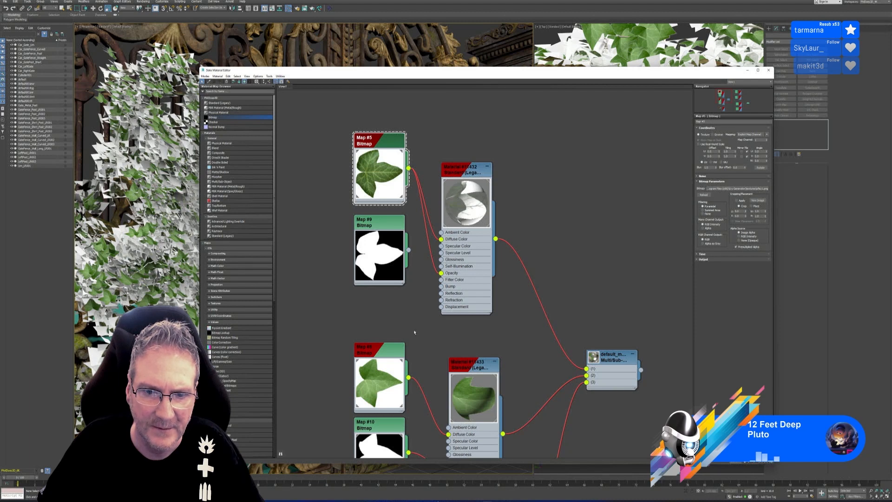
pyautogui.moveTo(408, 251); pyautogui.dragTo(442, 273)
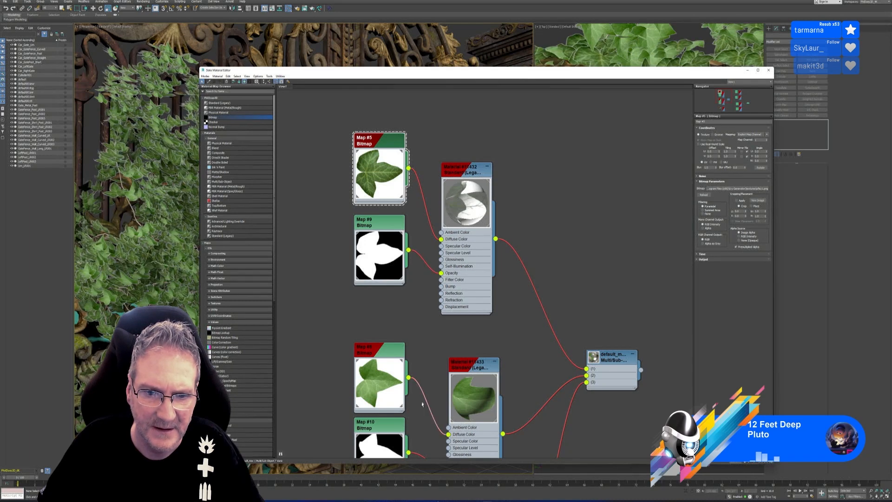
# Step: Switch to Photoshop and turn the lighter leaf solid white with Levels by lowering the input white point to its minimum
pyautogui.hotkey('alt', 'Tab')
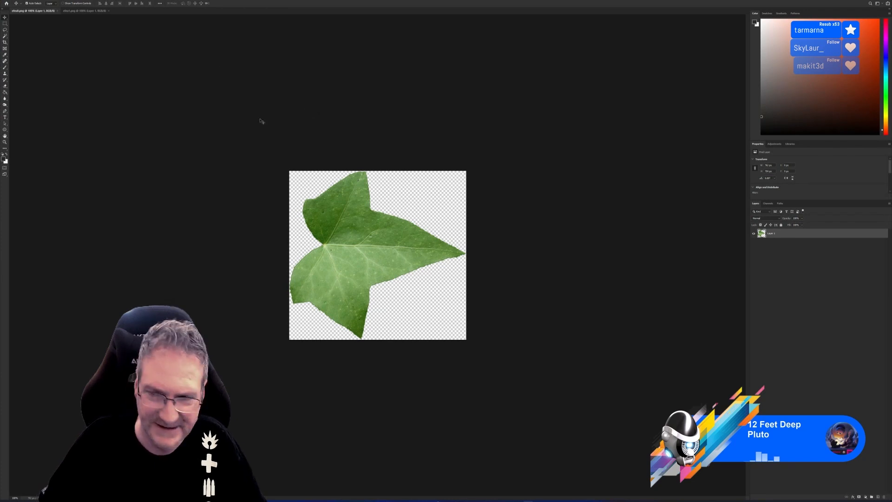
pyautogui.hotkey('ctrl', 'l')
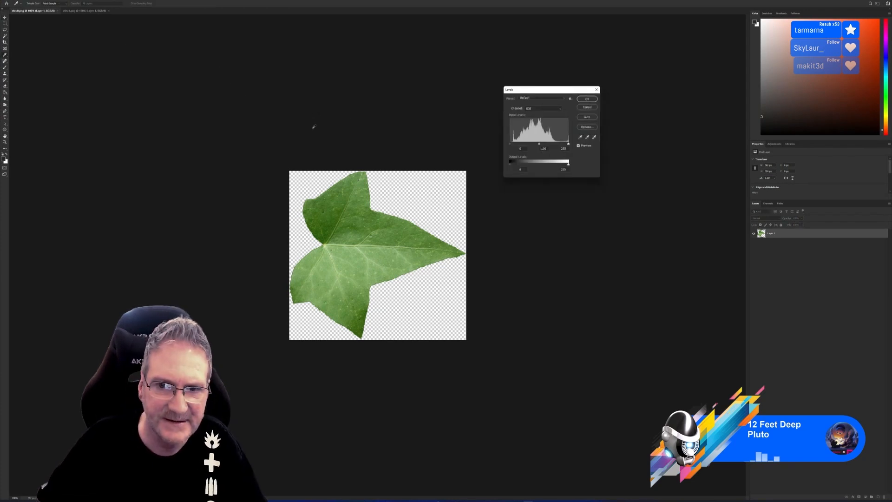
pyautogui.moveTo(510, 144)
pyautogui.mouseDown()
pyautogui.moveTo(568, 145)
pyautogui.moveTo(510, 151)
pyautogui.mouseUp()
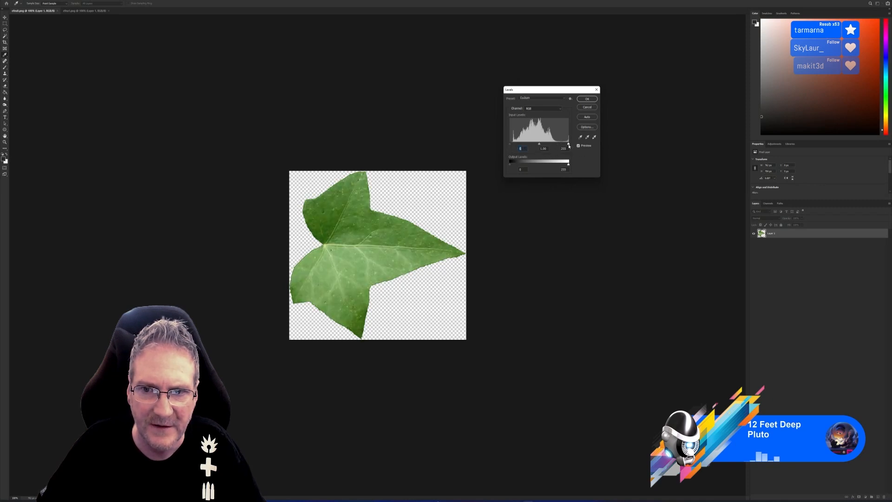
pyautogui.moveTo(568, 144); pyautogui.dragTo(485, 151)
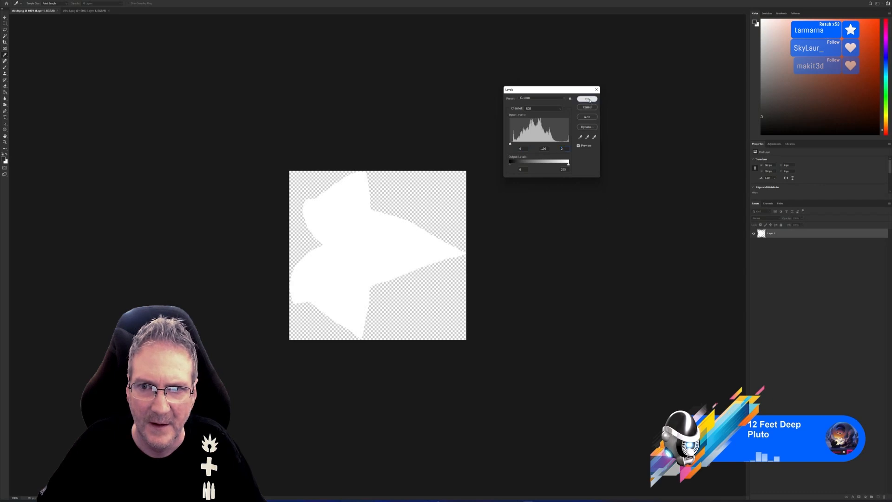
pyautogui.click(587, 99)
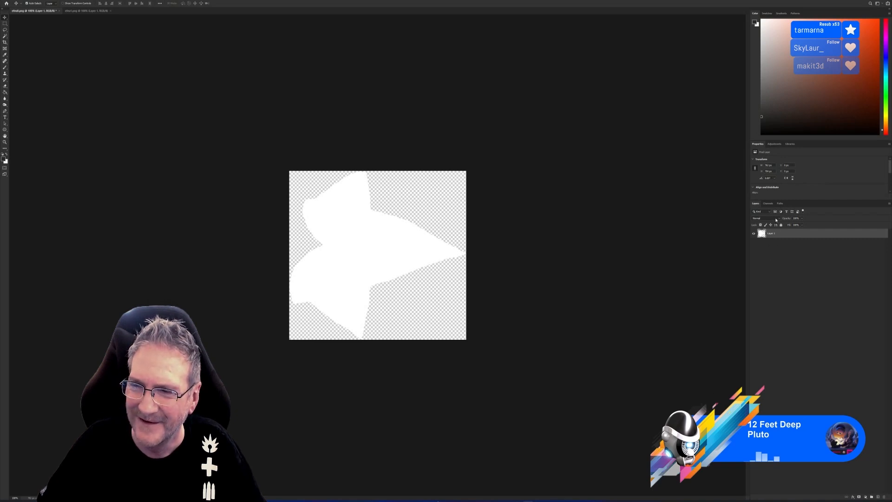
# Step: Add a new layer beneath the white leaf and fill it with pure black as the mask background
pyautogui.click(878, 497)
pyautogui.moveTo(783, 237); pyautogui.dragTo(783, 246)
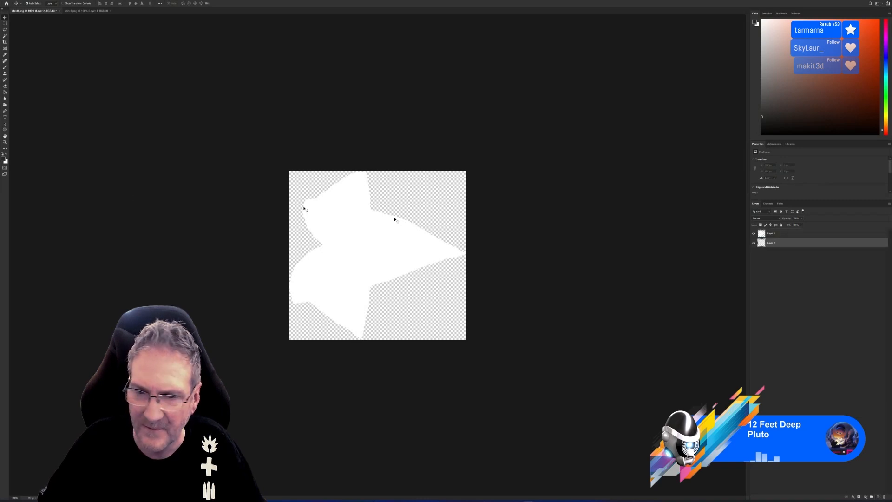
pyautogui.click(5, 160)
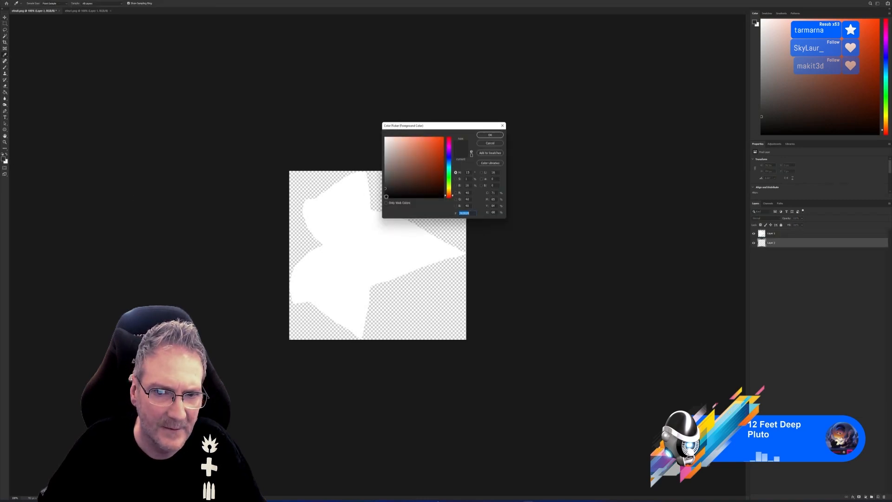
pyautogui.moveTo(385, 188); pyautogui.dragTo(378, 199)
pyautogui.click(490, 135)
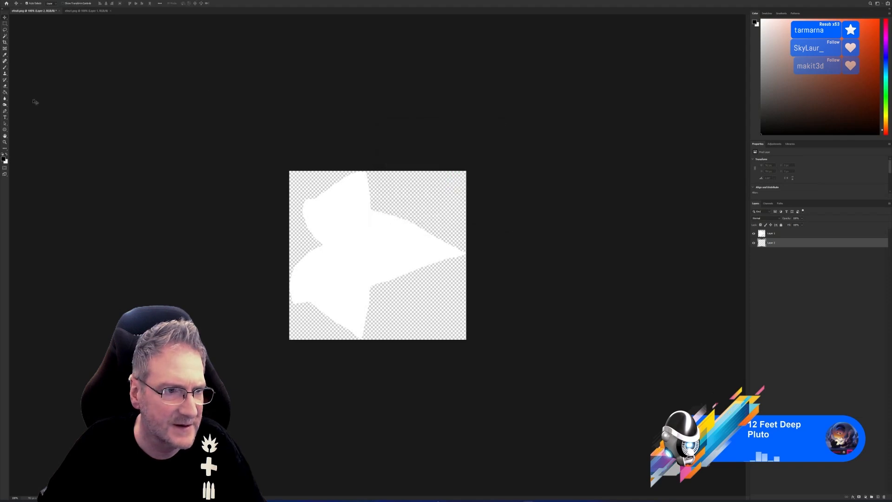
pyautogui.click(6, 93)
pyautogui.click(304, 181)
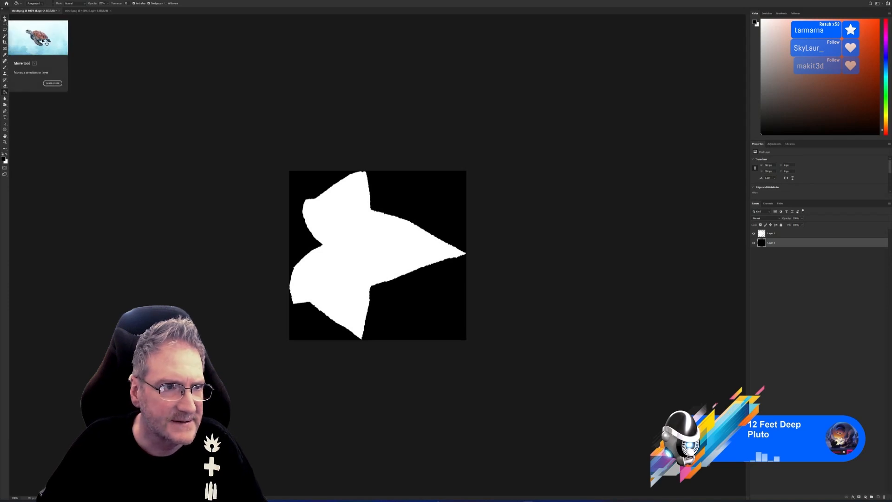
pyautogui.click(5, 17)
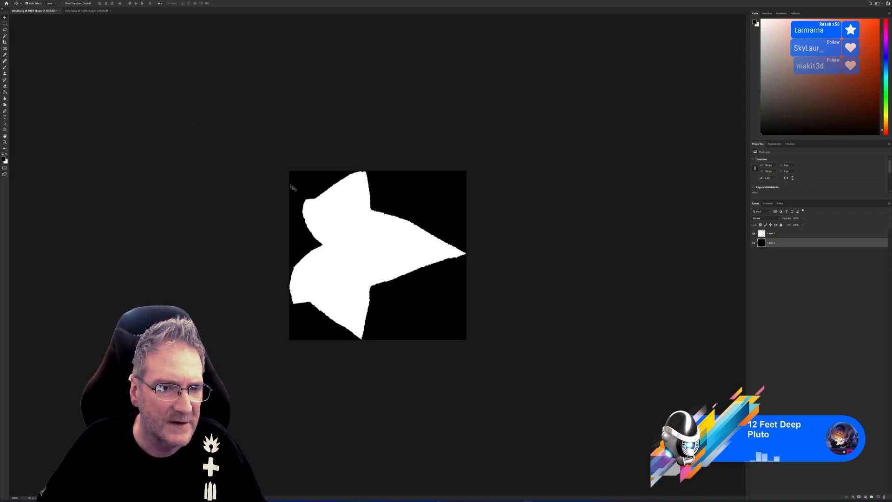
pyautogui.click(66, 1)
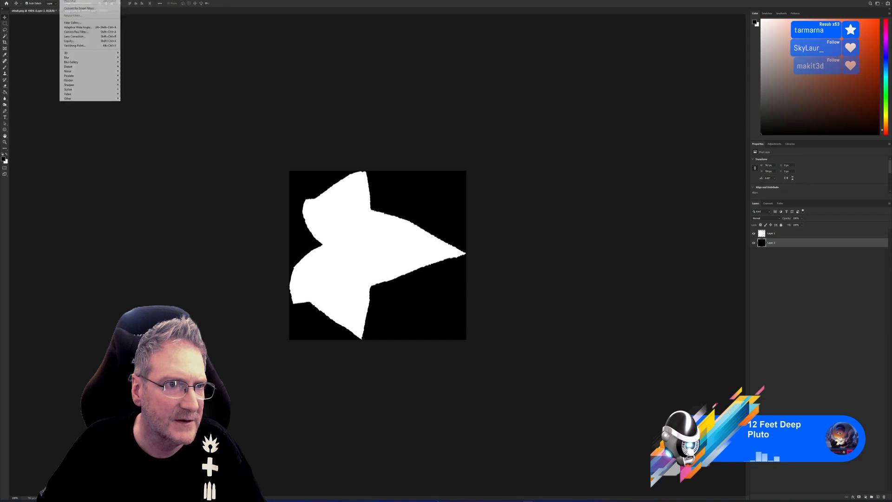
pyautogui.moveTo(81, 59)
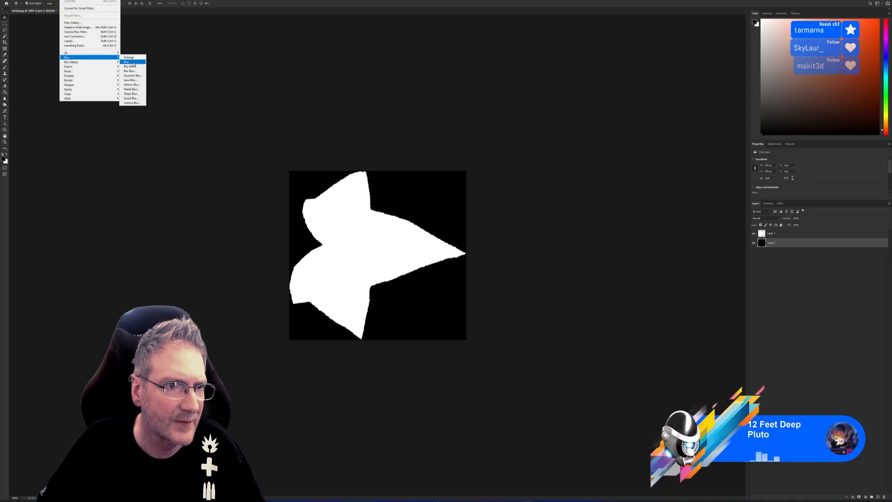
pyautogui.click(132, 76)
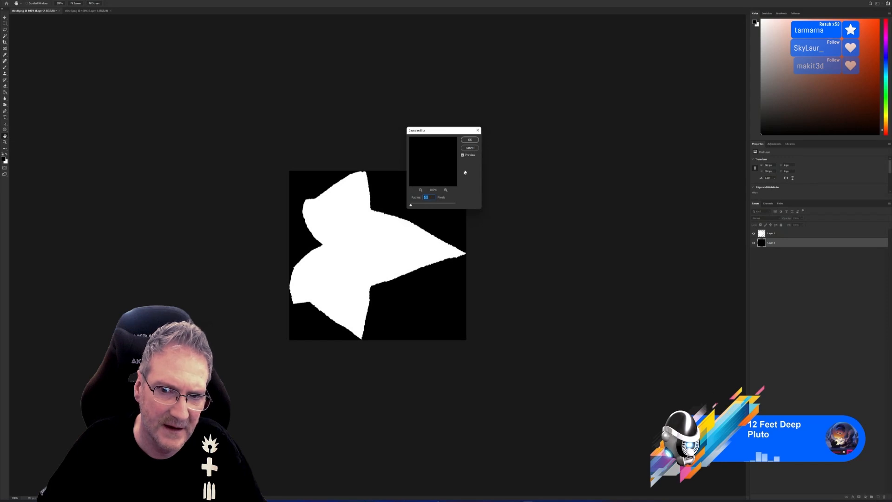
pyautogui.click(470, 147)
# Step: Soften the edges of the white leaf layer with a low-radius Gaussian Blur
pyautogui.click(773, 235)
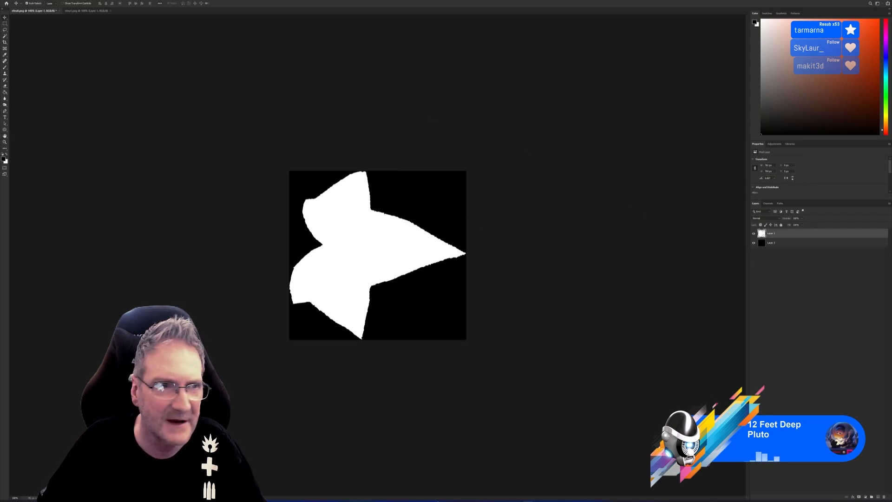
pyautogui.click(57, 2)
pyautogui.moveTo(89, 57)
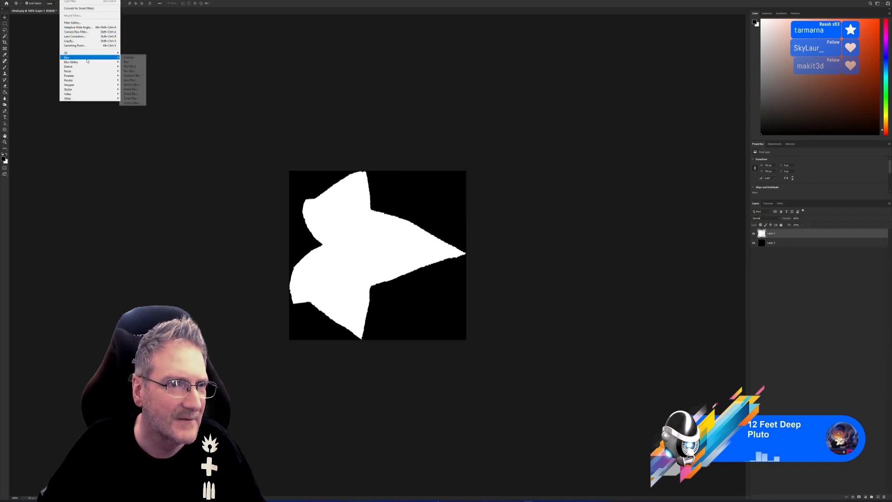
pyautogui.click(139, 75)
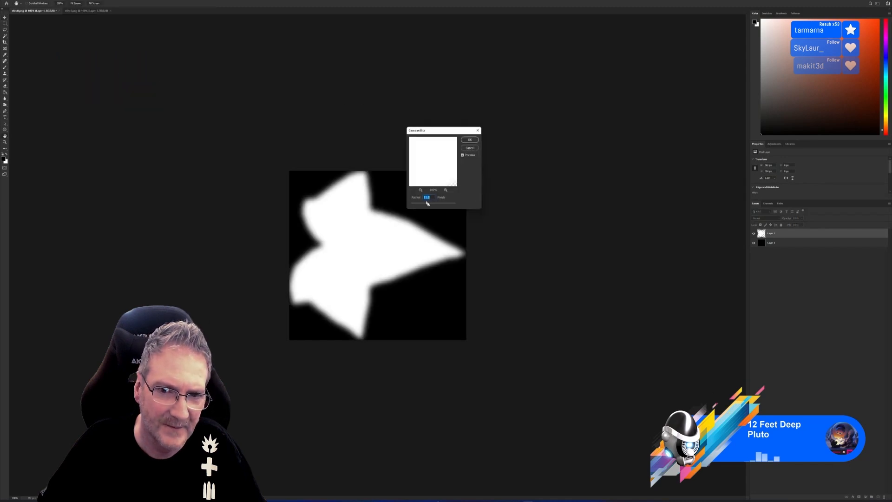
pyautogui.moveTo(413, 206); pyautogui.dragTo(411, 207)
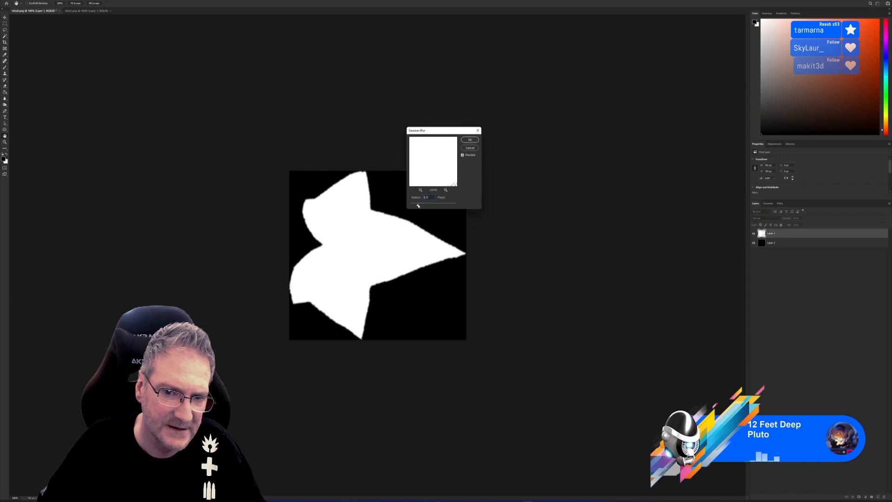
pyautogui.click(418, 205)
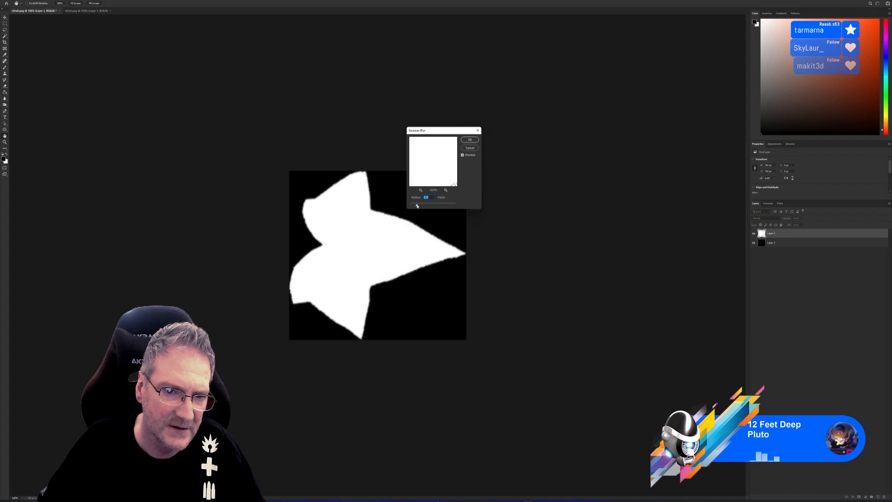
pyautogui.click(467, 141)
# Step: Save a PNG copy of the leaf mask with an alpha suffix in its name to the Desktop
pyautogui.click(10, 0)
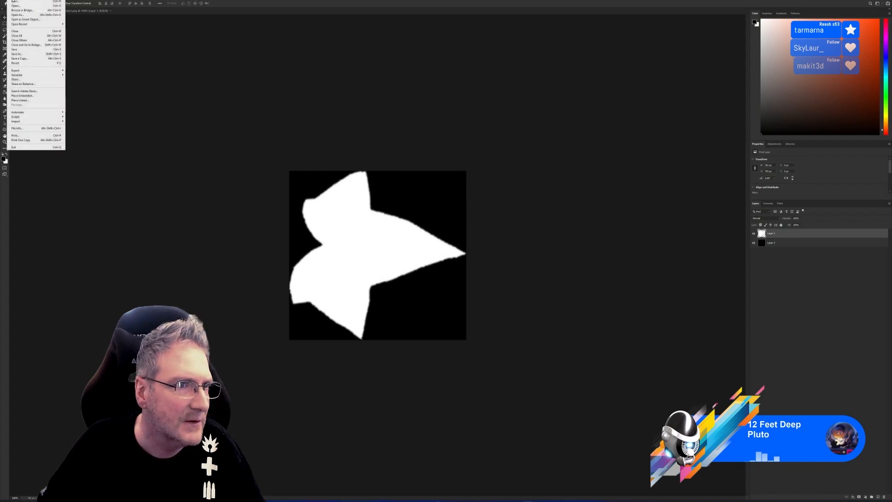
pyautogui.click(30, 59)
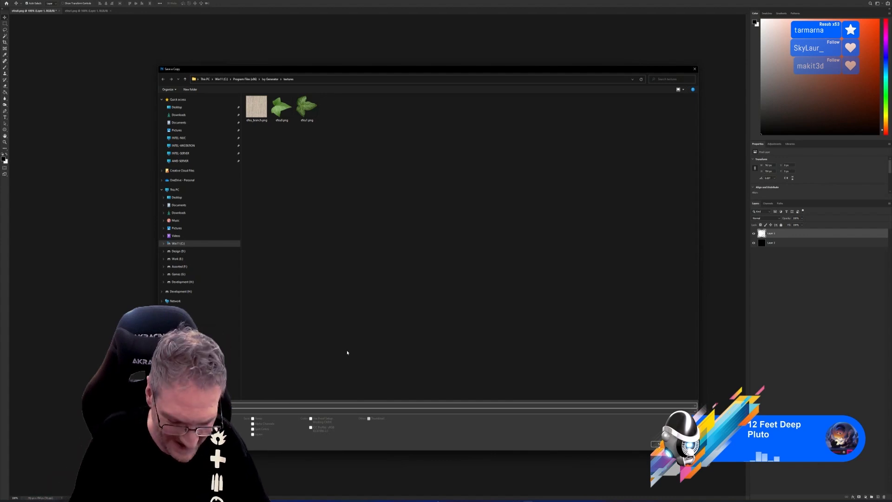
pyautogui.press('Return')
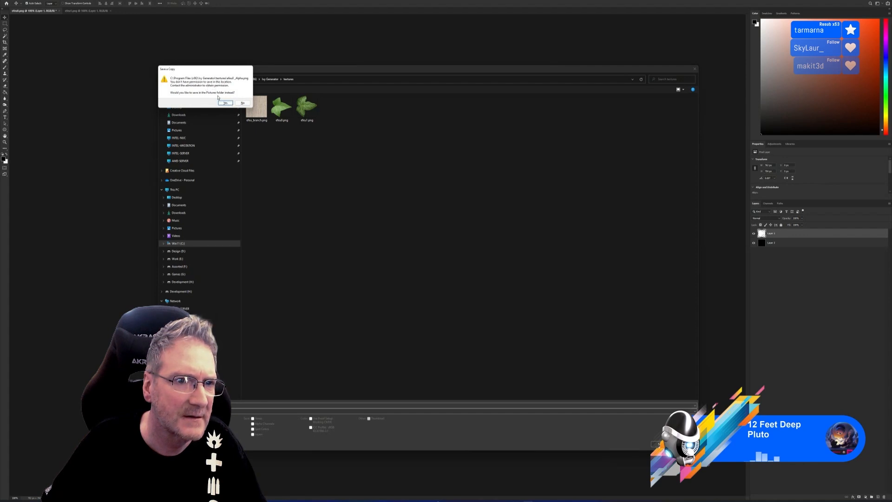
pyautogui.click(243, 102)
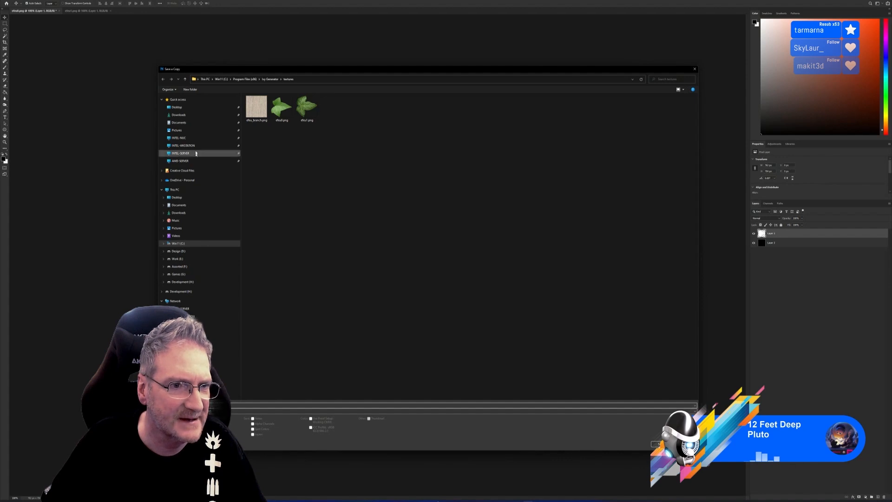
pyautogui.click(177, 107)
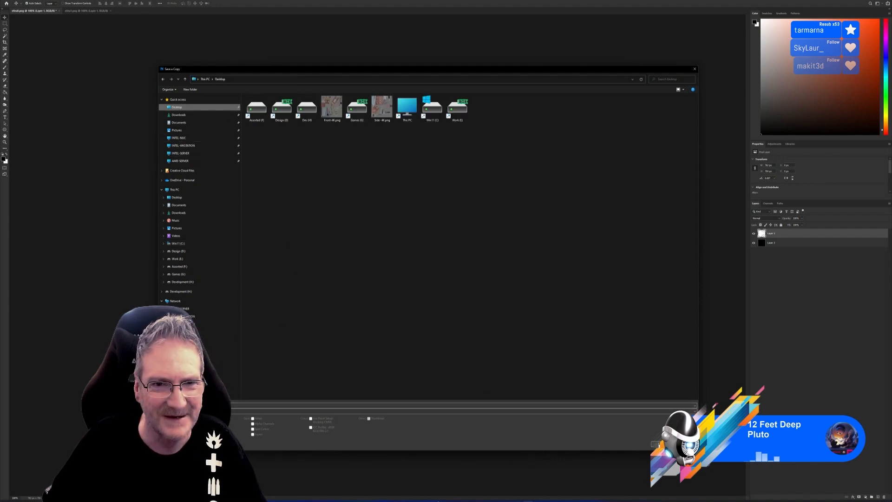
pyautogui.click(656, 444)
pyautogui.click(476, 156)
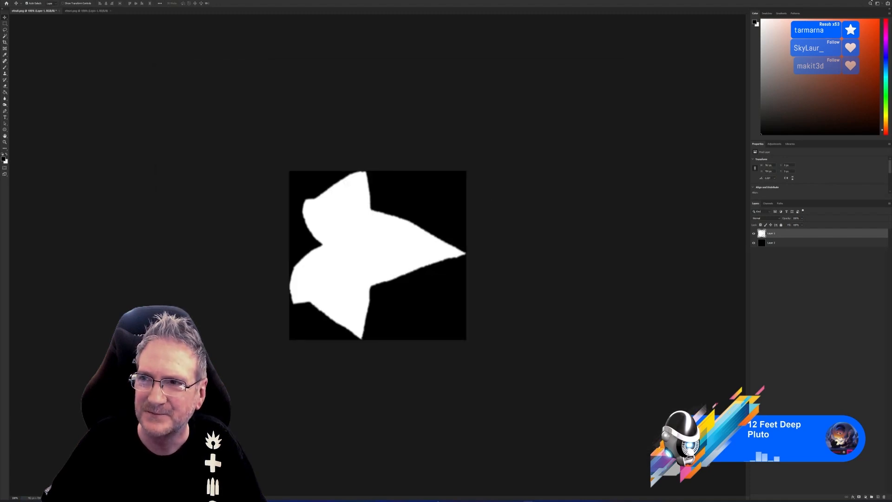
# Step: Switch to 3ds Max and load the leaf alpha PNG from the Desktop into the Map #9 bitmap
pyautogui.hotkey('alt', 'Tab')
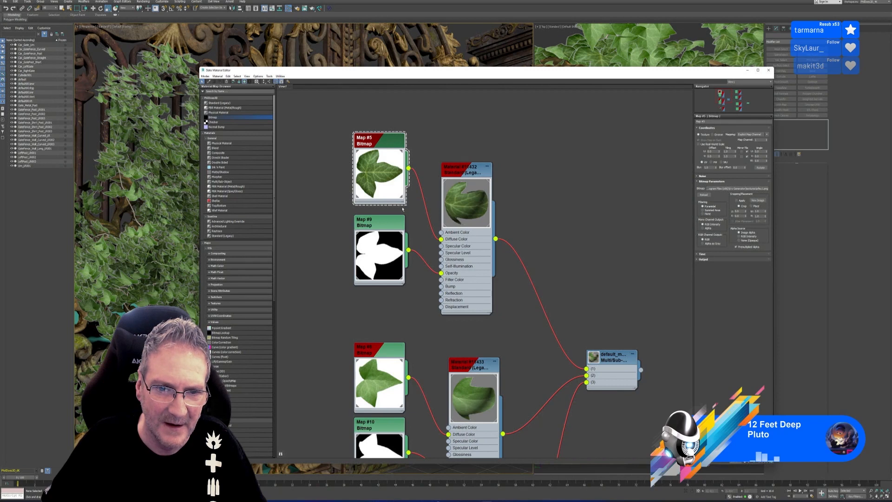
pyautogui.doubleClick(390, 223)
pyautogui.click(739, 189)
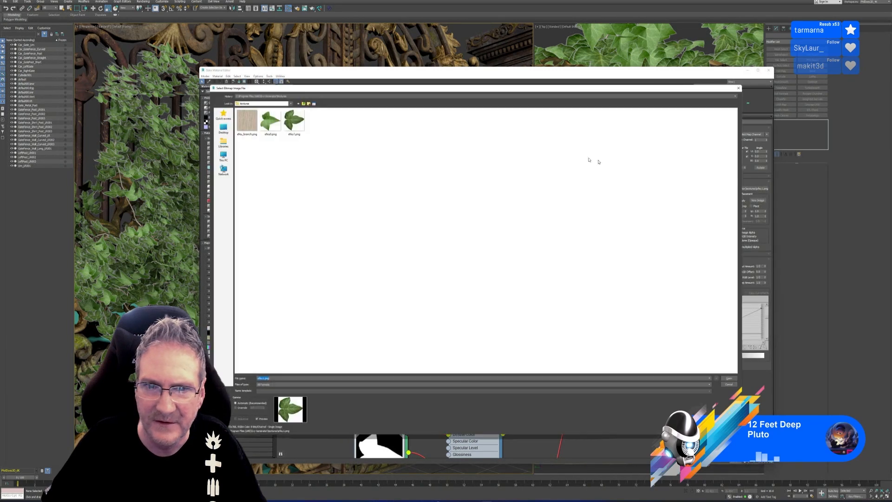
pyautogui.click(215, 124)
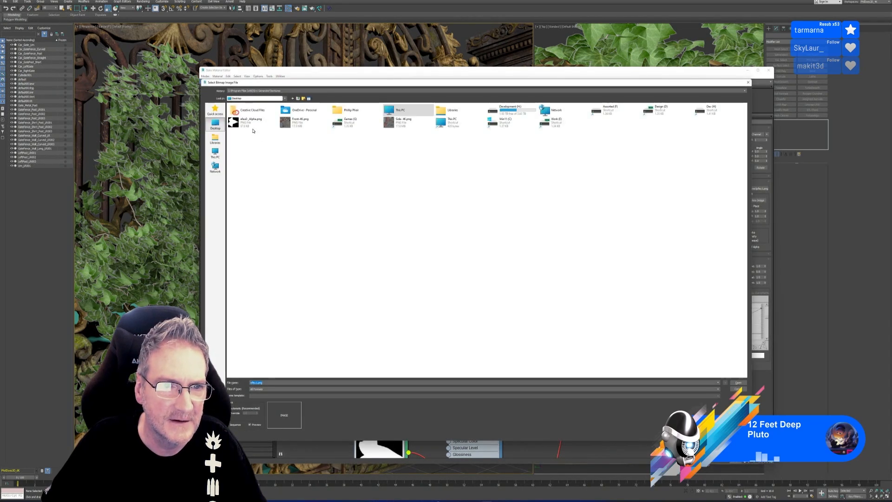
pyautogui.doubleClick(249, 122)
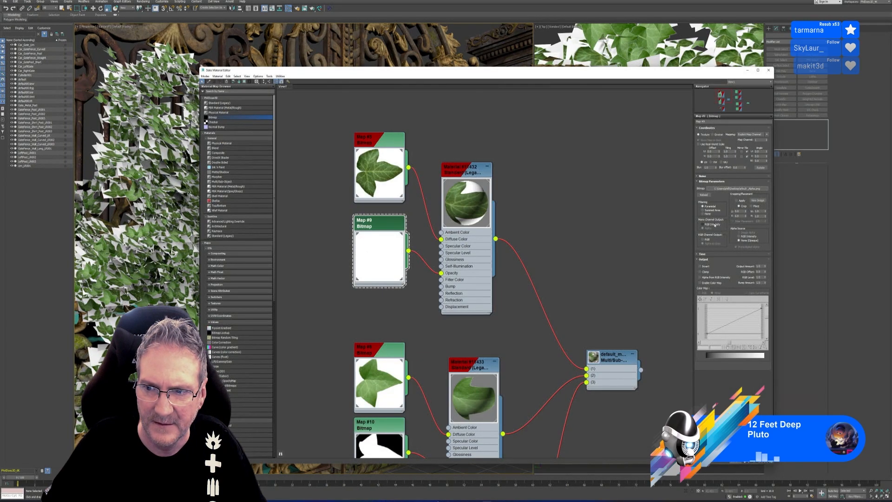
# Step: Try changing Map #9's mono channel output and inverting its output, then turn the inversion back off
pyautogui.click(712, 229)
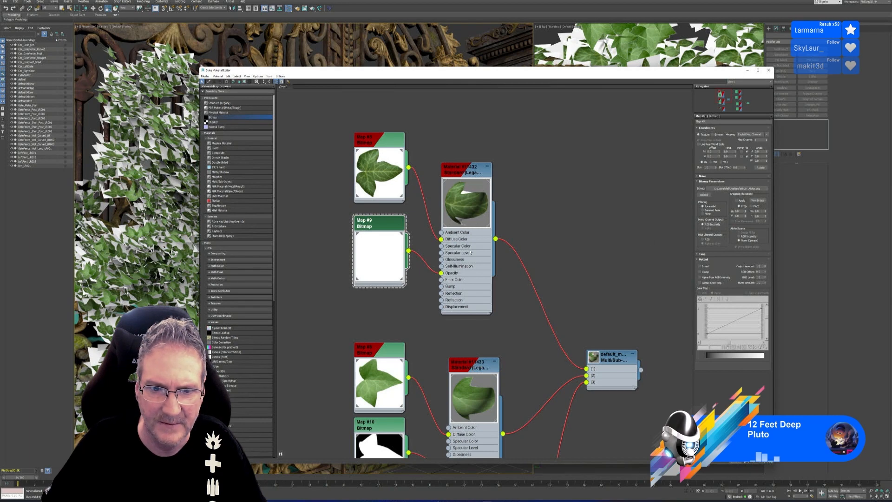
pyautogui.click(705, 267)
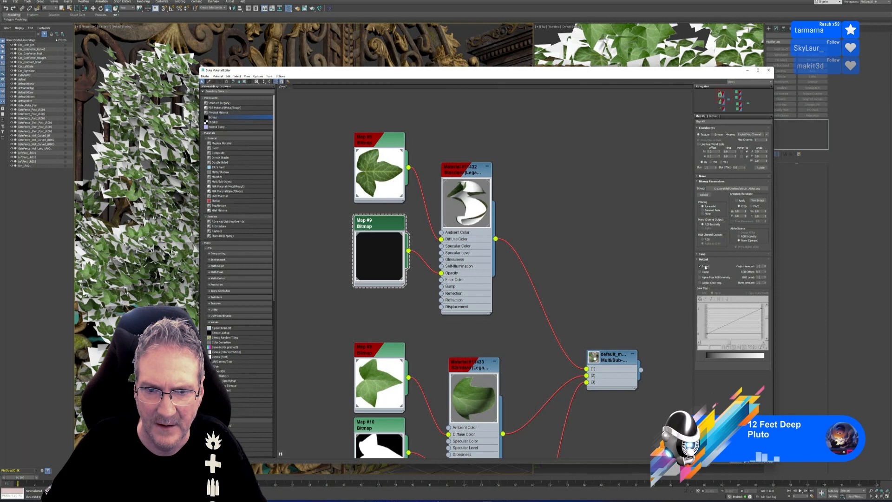
pyautogui.click(705, 267)
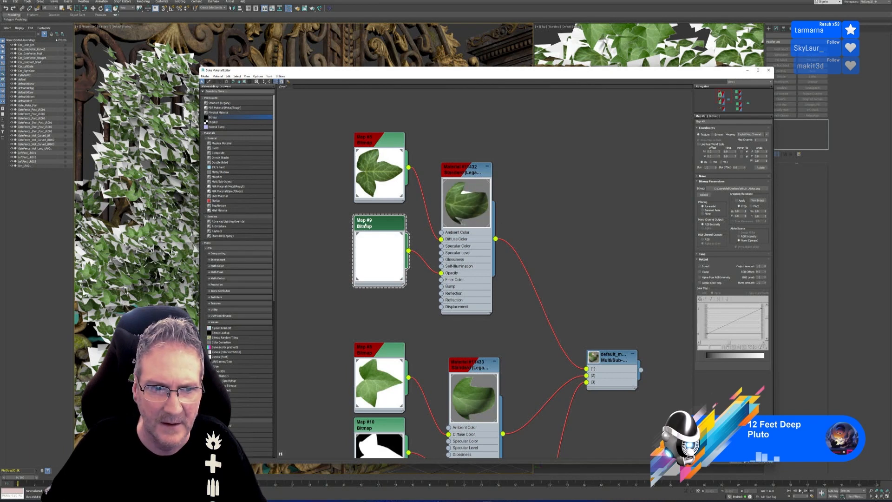
pyautogui.keyDown('alt'); pyautogui.moveTo(140, 186); pyautogui.dragTo(167, 191, button='middle'); pyautogui.keyUp('alt')
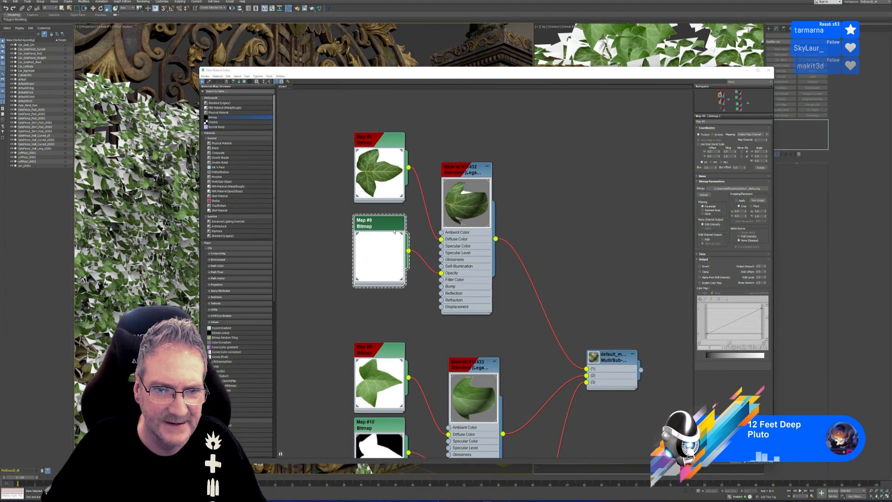
# Step: Replace Map #9 with a new Bitmap of the Desktop alpha PNG connected to the first leaf material's Opacity
pyautogui.press('Delete')
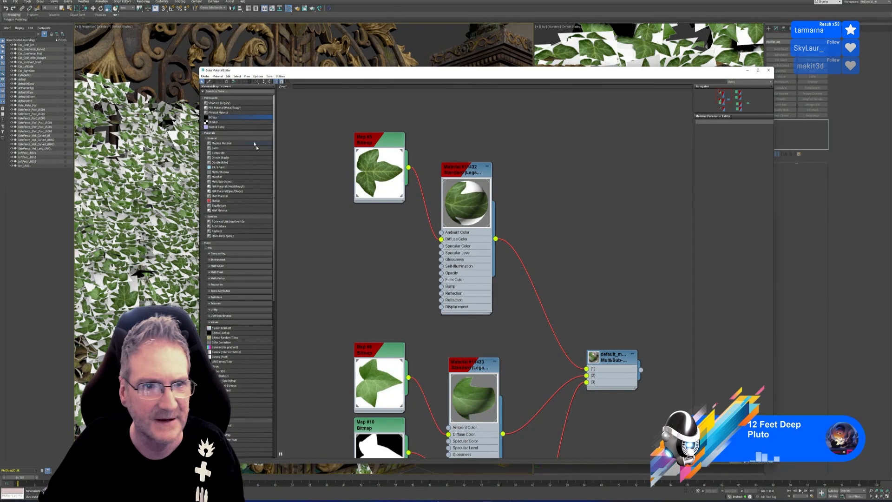
pyautogui.click(375, 245)
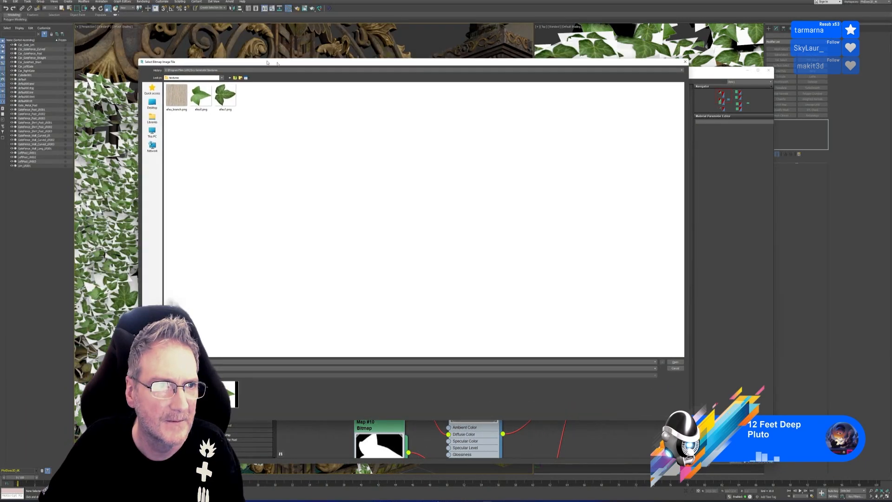
pyautogui.moveTo(267, 62); pyautogui.dragTo(269, 59)
pyautogui.click(152, 100)
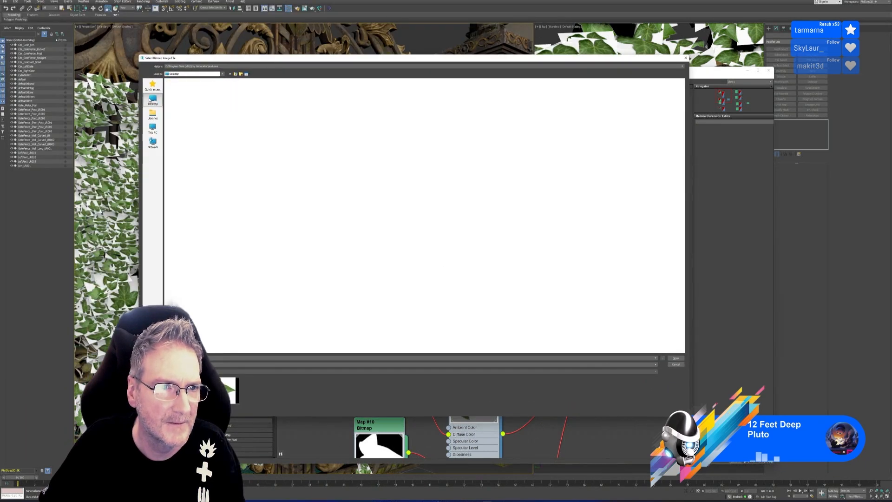
pyautogui.click(187, 102)
pyautogui.click(187, 102)
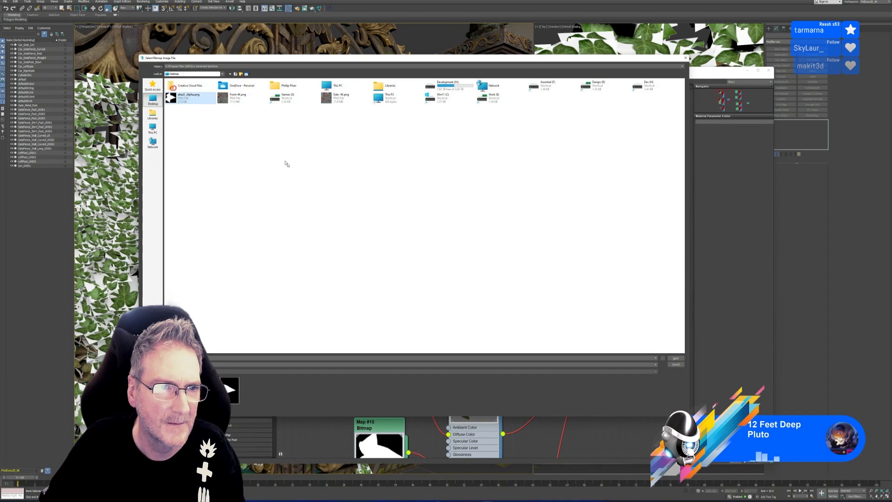
pyautogui.moveTo(409, 248); pyautogui.dragTo(441, 273)
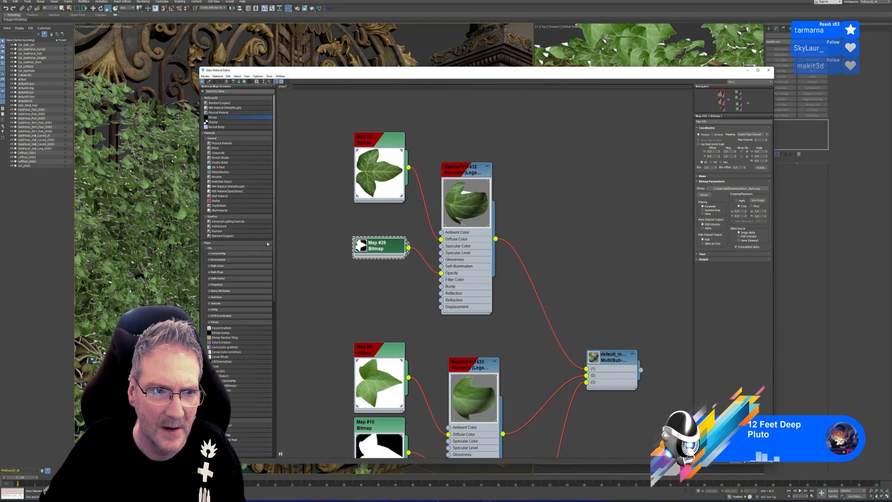
# Step: Delete the Map #26 and Map #10 opacity bitmaps from the first and second leaf materials
pyautogui.scroll(5, 143, 214)
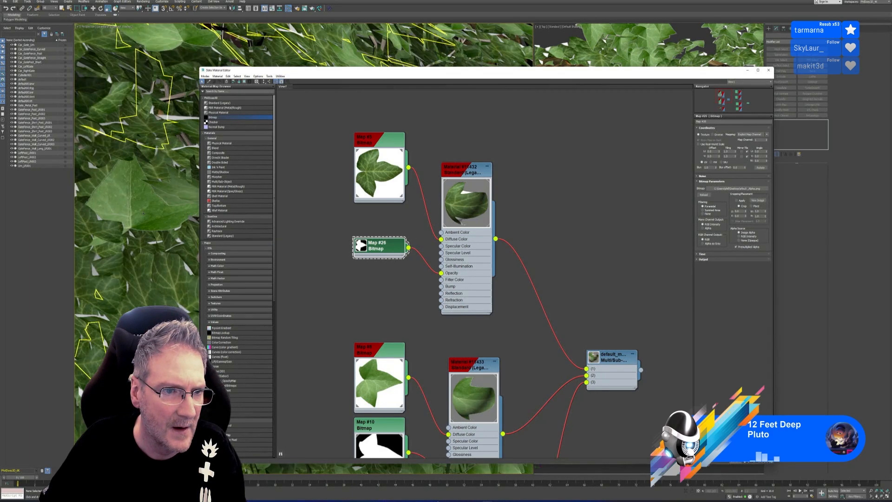
pyautogui.scroll(-8, 143, 213)
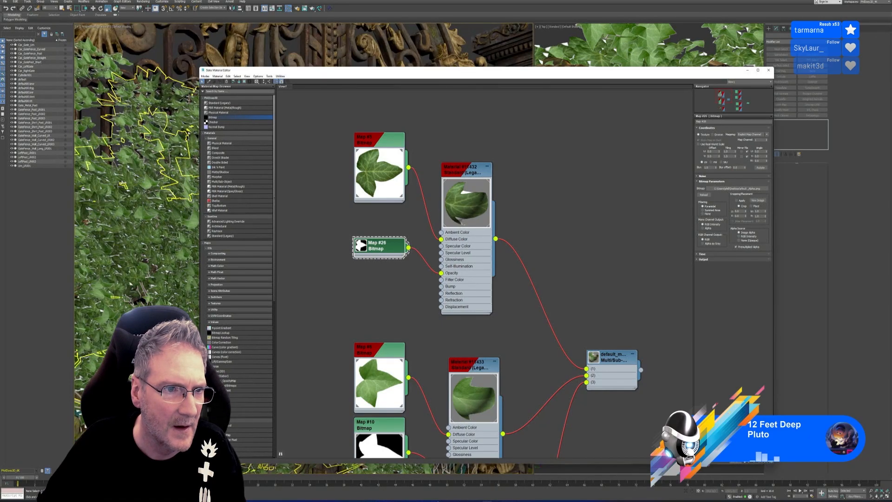
pyautogui.moveTo(143, 214)
pyautogui.keyDown('alt'); pyautogui.mouseDown(button='middle')
pyautogui.moveTo(174, 210)
pyautogui.moveTo(154, 204)
pyautogui.mouseUp(button='middle'); pyautogui.keyUp('alt')
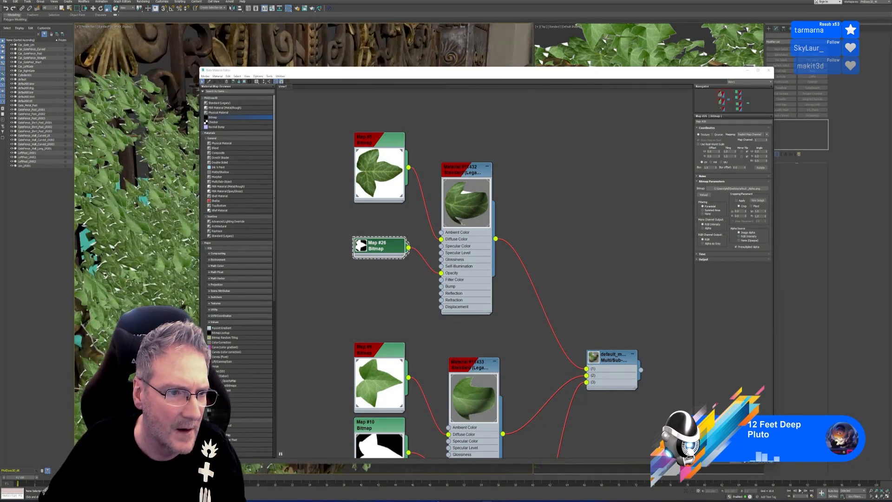
pyautogui.scroll(6, 165, 256)
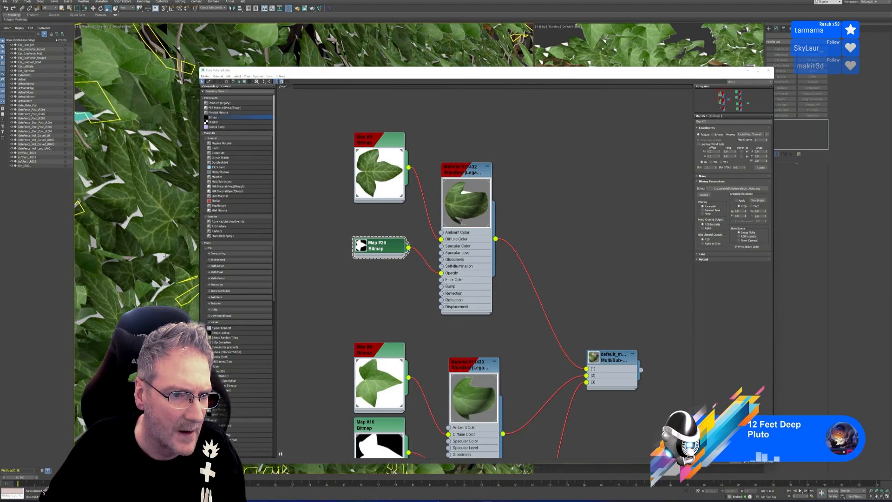
pyautogui.scroll(-4, 165, 256)
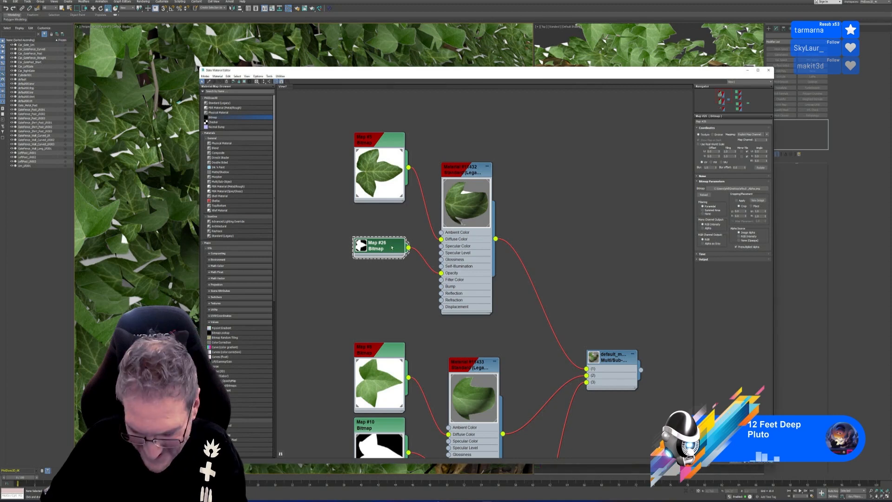
pyautogui.press('Delete')
pyautogui.moveTo(401, 275); pyautogui.dragTo(413, 135, button='middle')
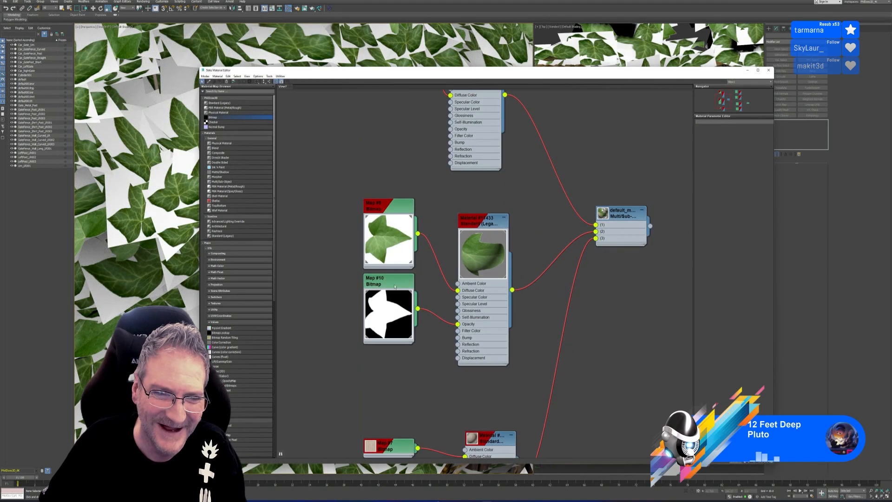
pyautogui.click(388, 307)
pyautogui.press('Delete')
# Step: Add a new Bitmap with the Desktop alpha PNG and connect it to the second leaf material's Opacity
pyautogui.moveTo(254, 132); pyautogui.dragTo(384, 301)
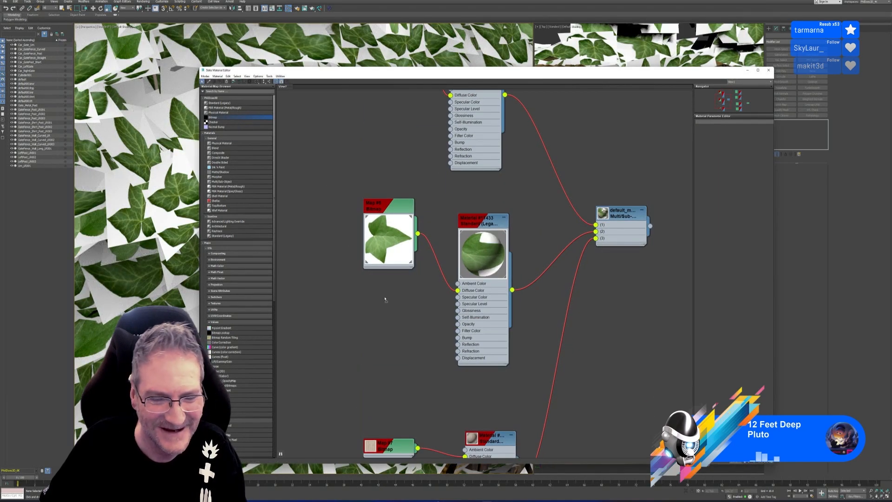
pyautogui.click(249, 99)
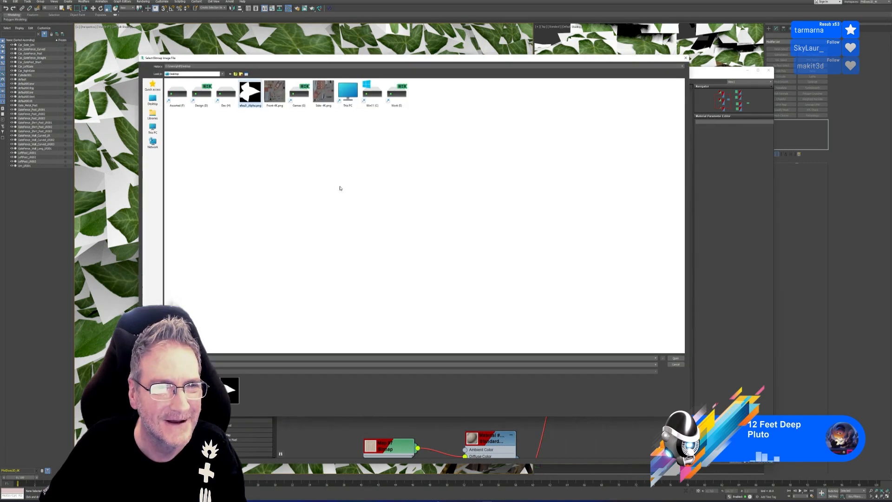
pyautogui.press('Return')
pyautogui.moveTo(411, 299); pyautogui.dragTo(458, 324)
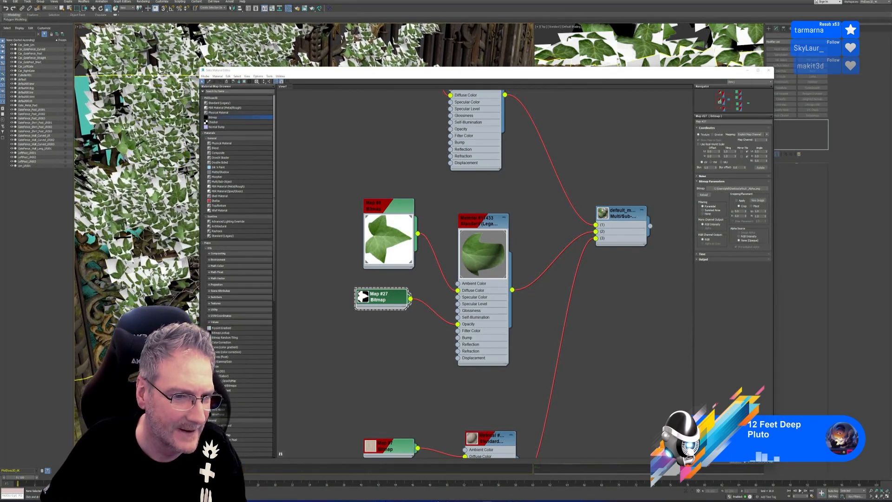
# Step: Close the Slate Material Editor and switch to the efeu1.png leaf document in Photoshop
pyautogui.scroll(6, 167, 284)
pyautogui.scroll(-3, 168, 283)
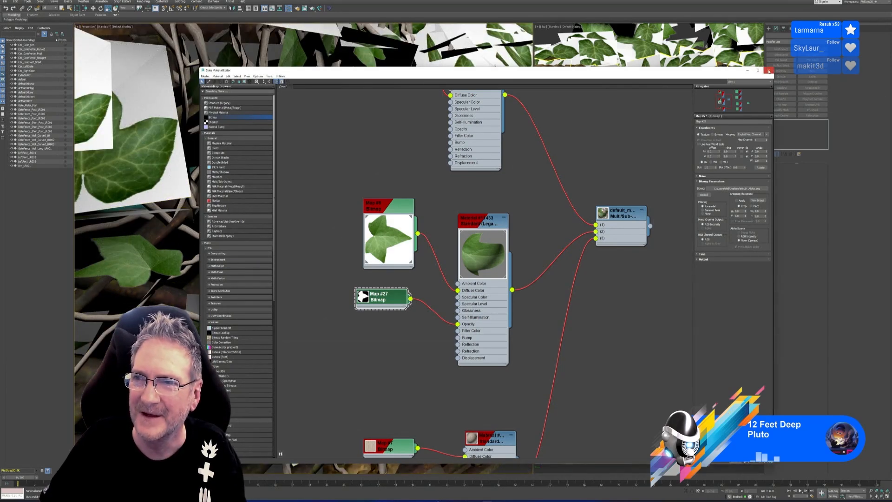
pyautogui.click(772, 73)
pyautogui.press('super+d')
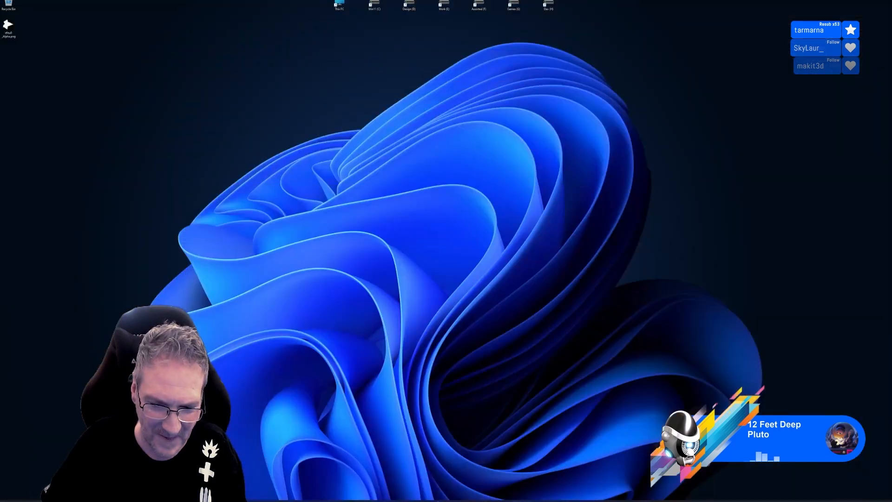
pyautogui.hotkey('alt', 'Tab')
pyautogui.click(12, 0)
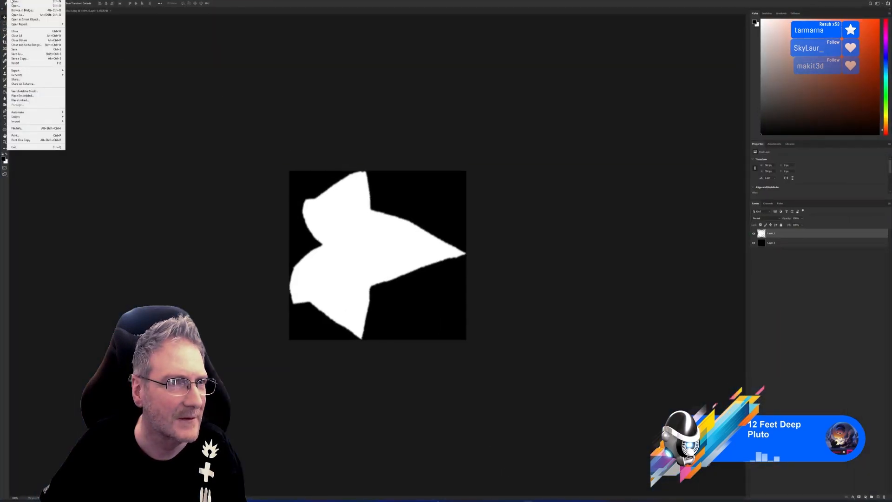
pyautogui.click(16, 2)
pyautogui.click(86, 11)
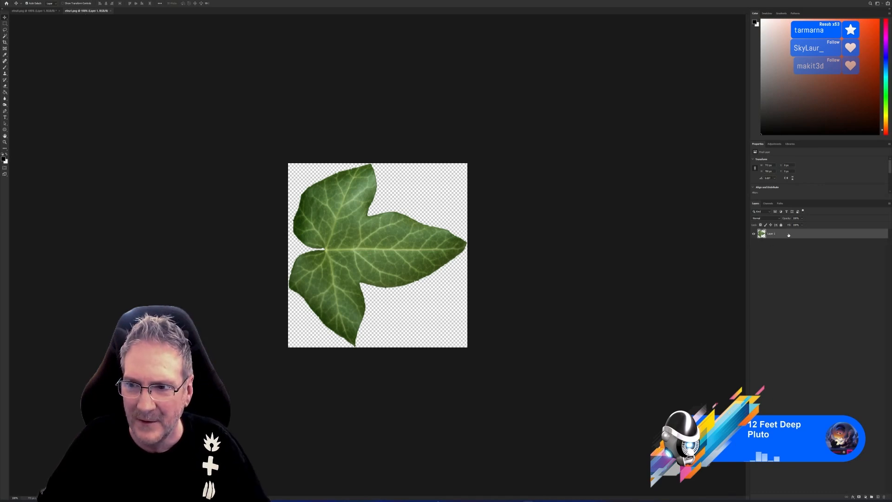
# Step: Turn the efeu1 leaf solid white with Levels by lowering the white input level to the dark end
pyautogui.hotkey('ctrl', 'l')
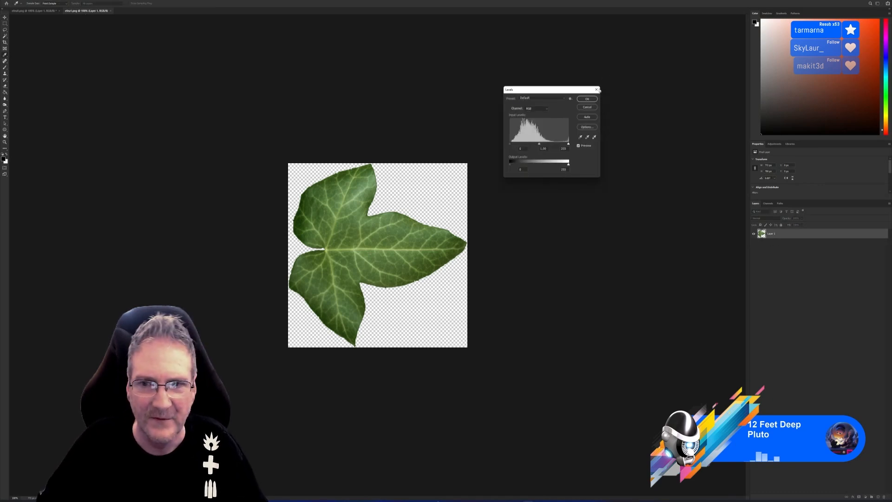
pyautogui.moveTo(568, 145); pyautogui.dragTo(506, 151)
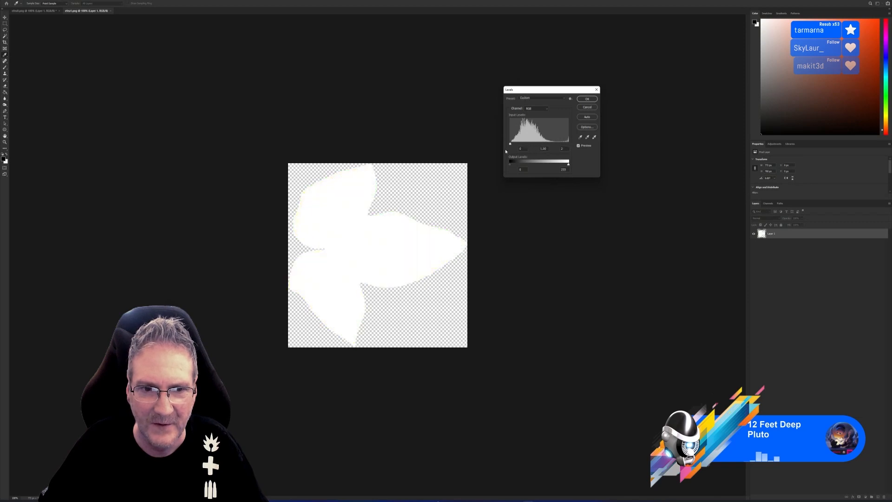
pyautogui.click(587, 99)
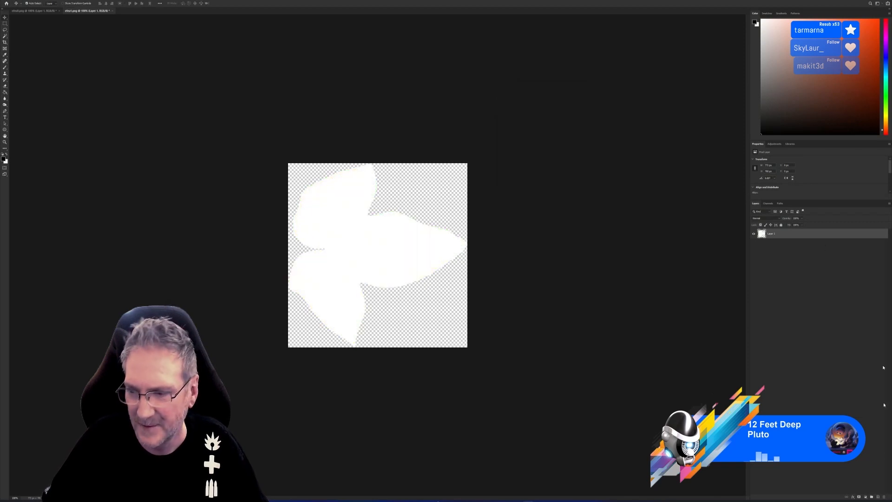
# Step: Add a second layer beneath the white leaf and fill it with black
pyautogui.hotkey('ctrl', 'j')
pyautogui.moveTo(788, 235); pyautogui.dragTo(785, 245)
pyautogui.click(4, 90)
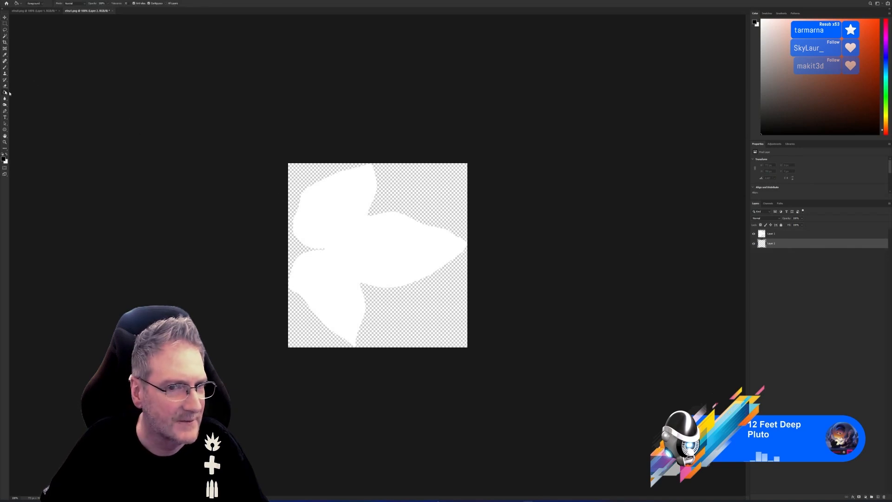
pyautogui.click(299, 175)
# Step: Reapply the last-used filter to the white leaf layer to soften its edges
pyautogui.click(769, 234)
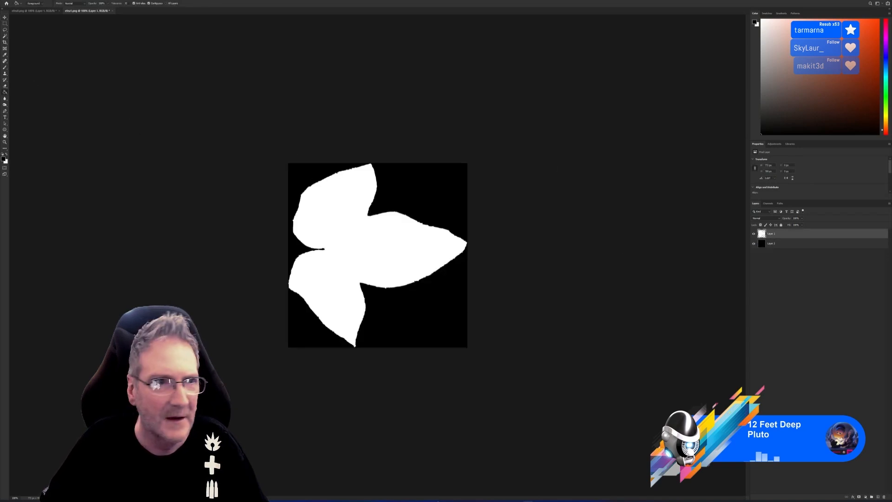
pyautogui.click(59, 0)
pyautogui.click(66, 2)
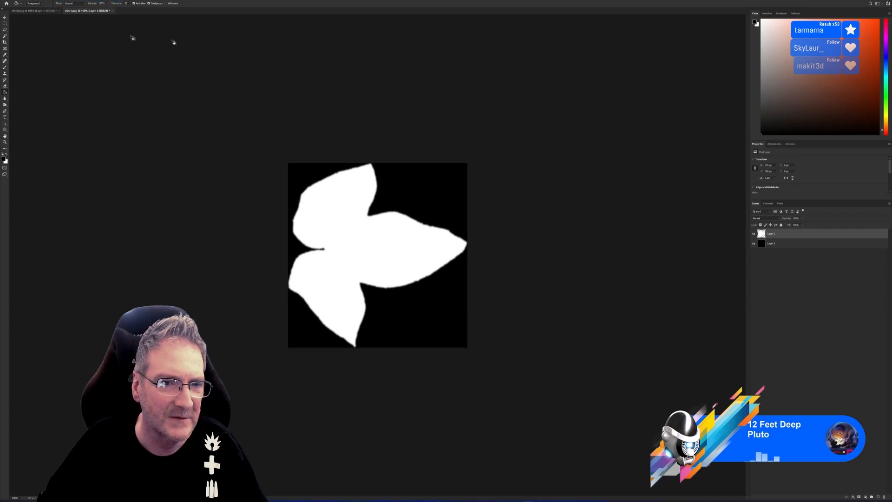
# Step: Save a copy of the efeu1 mask to the Desktop as an alpha PNG with the large file size option
pyautogui.click(11, 0)
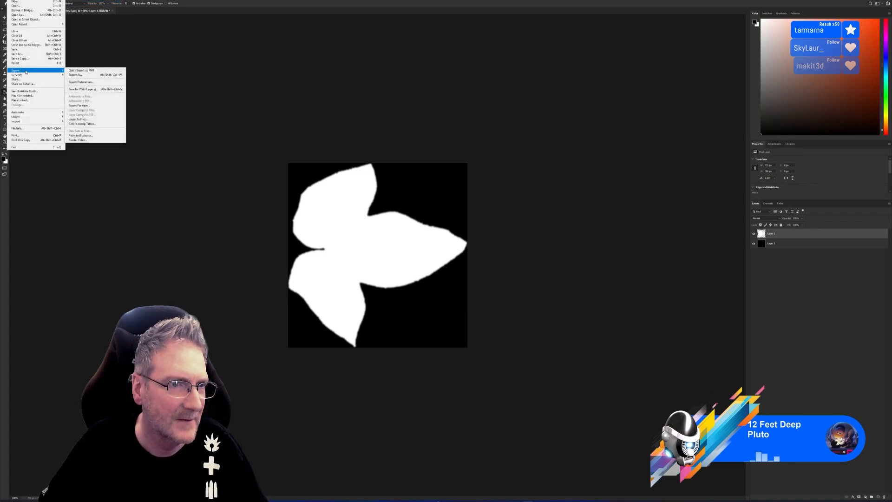
pyautogui.click(24, 59)
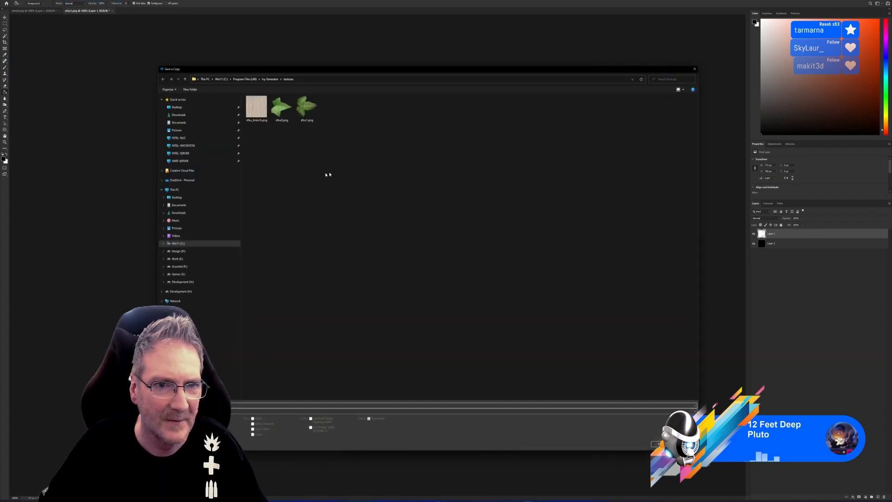
pyautogui.click(177, 108)
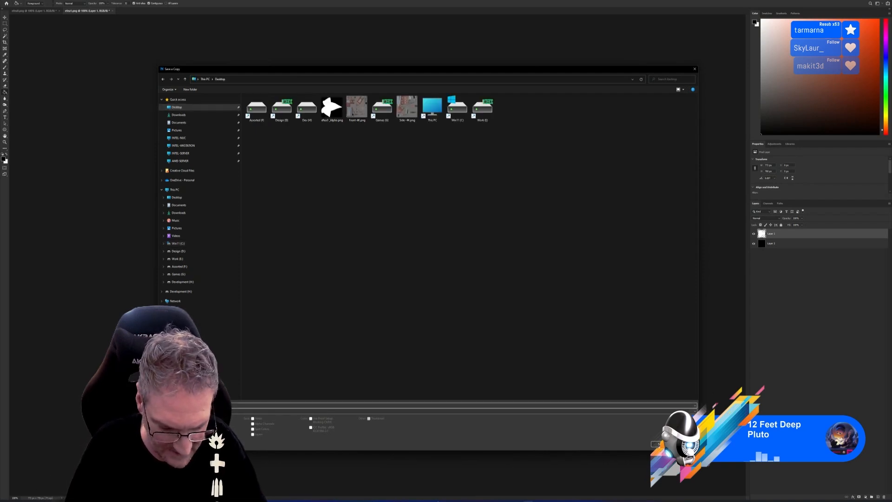
pyautogui.press('Return')
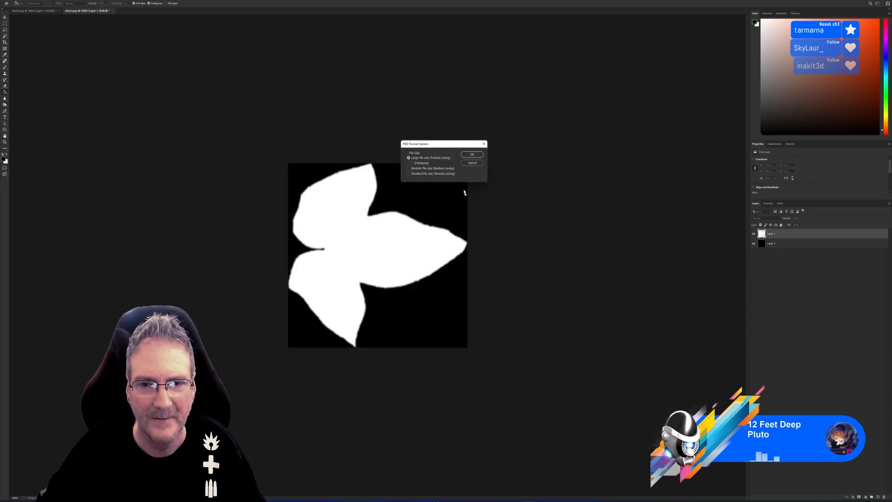
pyautogui.click(471, 154)
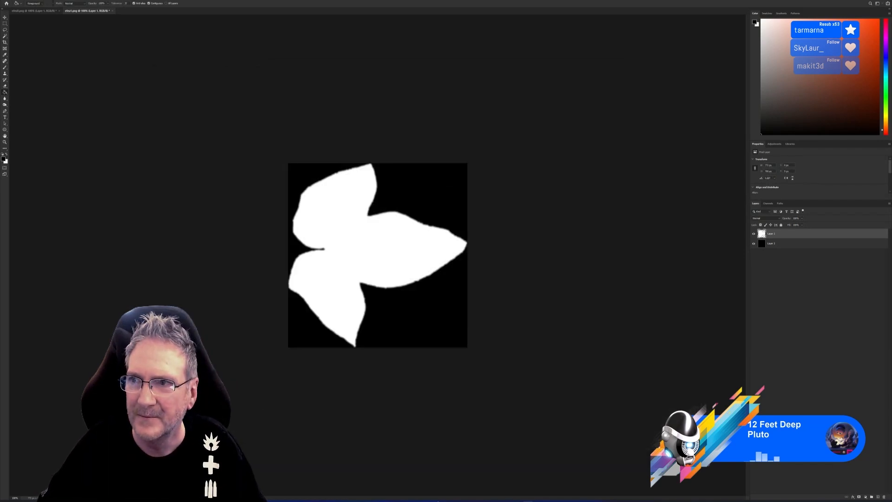
# Step: Switch to 3ds Max, add a Bitmap with the new efeu1 alpha PNG, and connect it to the first leaf material's Opacity
pyautogui.press('super+d')
pyautogui.hotkey('alt', 'Tab')
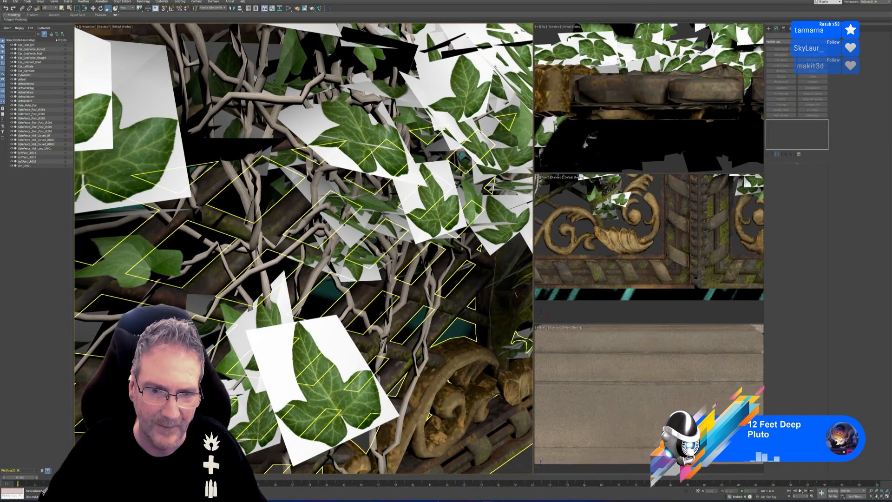
pyautogui.press('m')
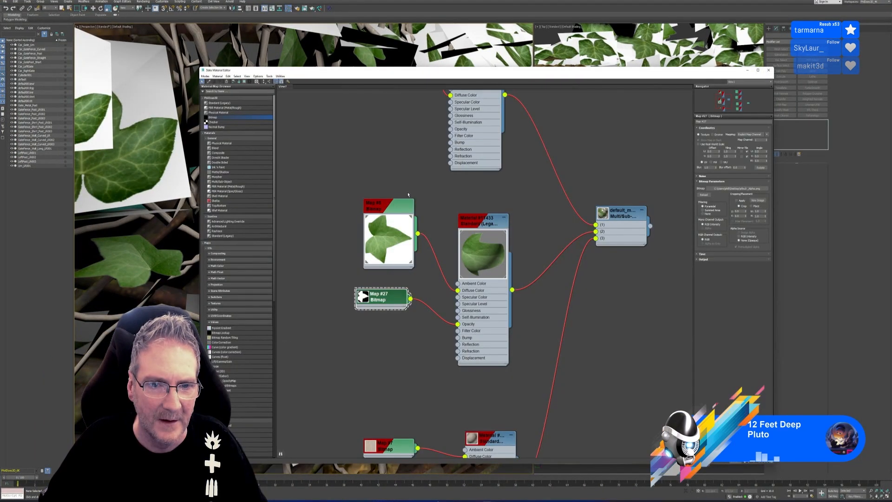
pyautogui.moveTo(381, 276); pyautogui.dragTo(381, 330, button='middle')
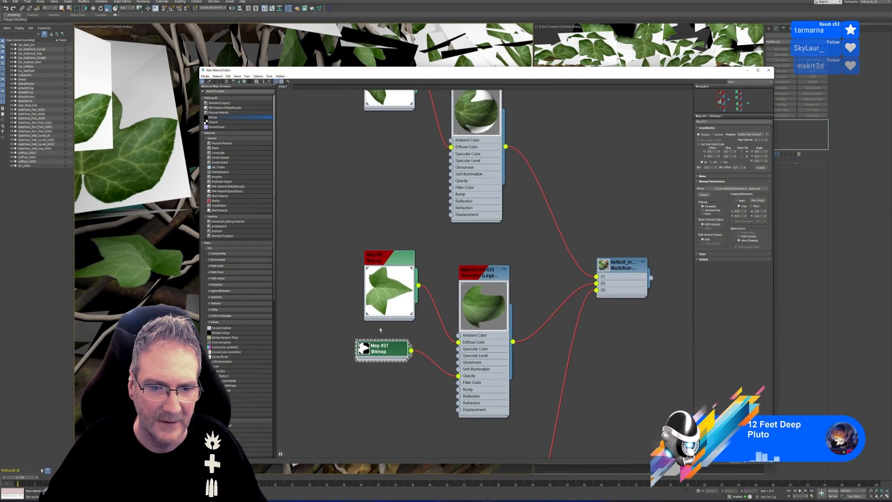
pyautogui.doubleClick(365, 350)
pyautogui.moveTo(365, 350); pyautogui.dragTo(371, 350)
pyautogui.moveTo(367, 205); pyautogui.dragTo(366, 316, button='middle')
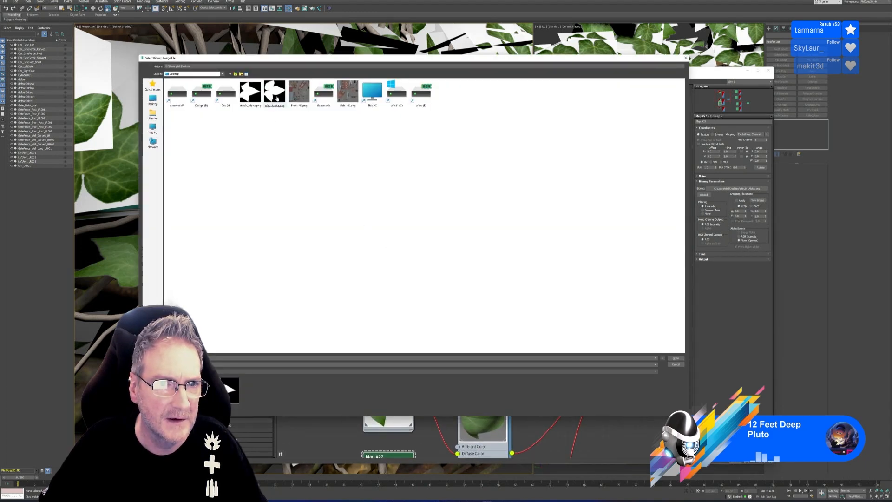
pyautogui.press('Return')
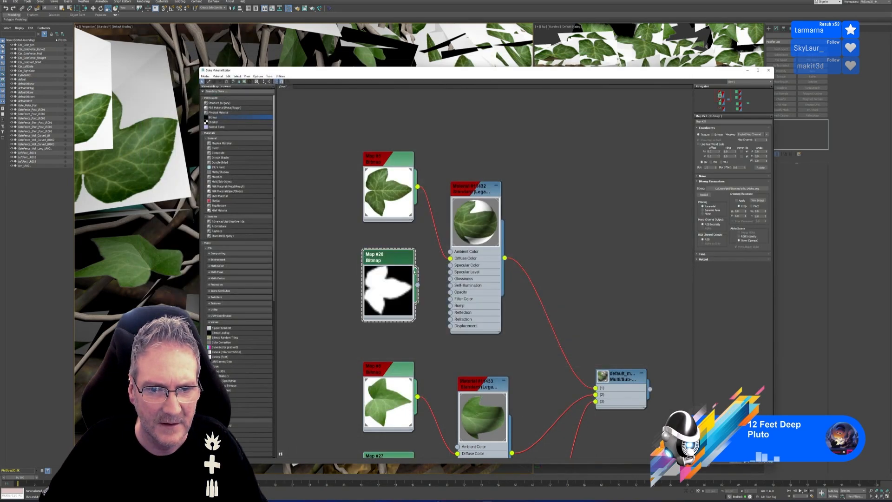
pyautogui.moveTo(447, 299); pyautogui.dragTo(450, 292)
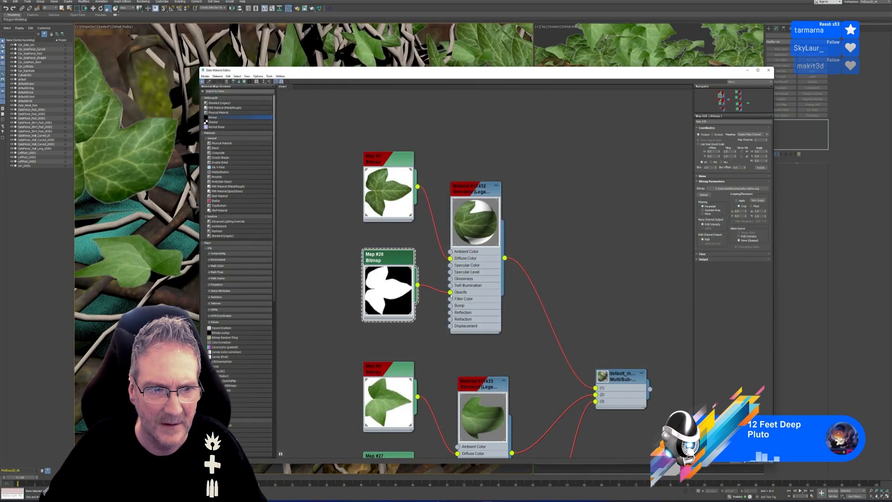
pyautogui.click(769, 71)
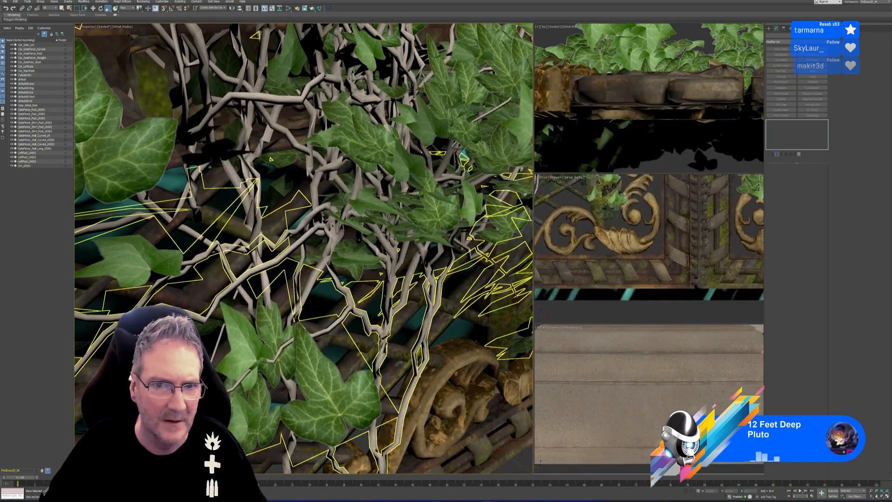
# Step: Examine the ivy leaves' transparency on both gates, up close and from a distance
pyautogui.scroll(-4, 312, 372)
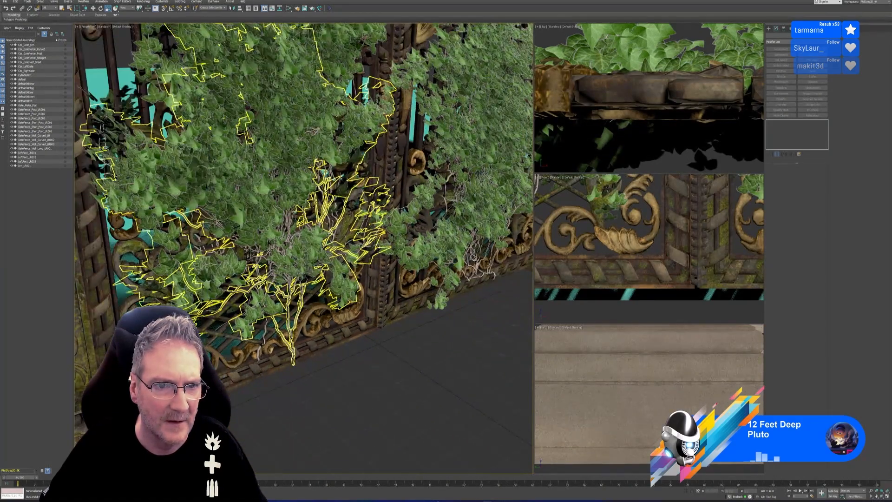
pyautogui.keyDown('alt'); pyautogui.moveTo(322, 387); pyautogui.dragTo(325, 333, button='middle'); pyautogui.keyUp('alt')
pyautogui.scroll(-5, 278, 381)
pyautogui.scroll(2, 282, 379)
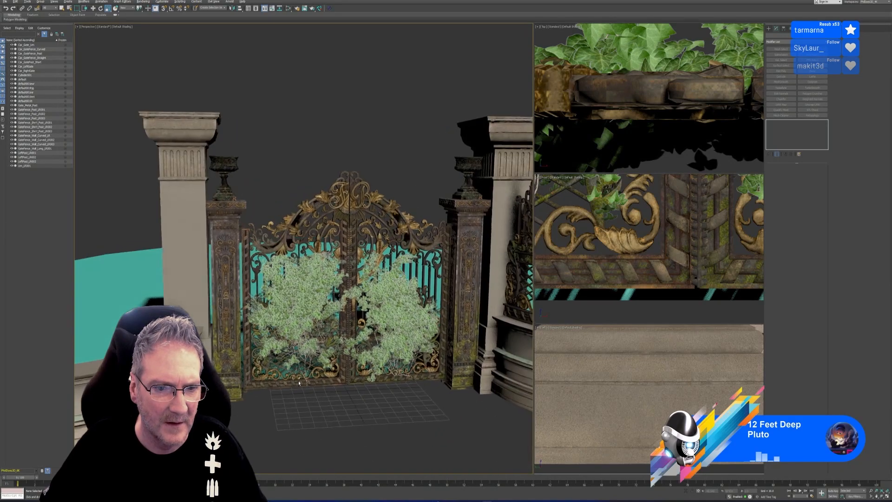
pyautogui.scroll(4, 328, 329)
pyautogui.scroll(2, 328, 329)
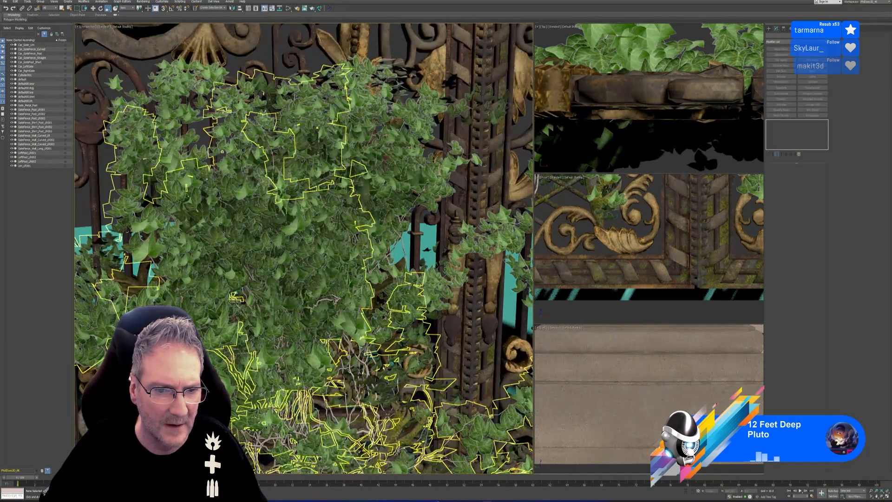
pyautogui.keyDown('alt'); pyautogui.moveTo(328, 329); pyautogui.dragTo(325, 342, button='middle'); pyautogui.keyUp('alt')
pyautogui.scroll(3, 289, 263)
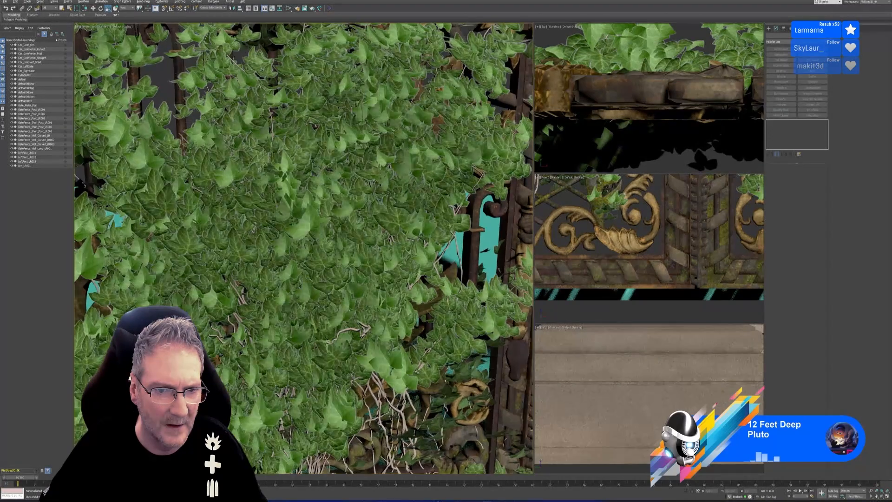
pyautogui.scroll(4, 297, 231)
pyautogui.scroll(2, 297, 230)
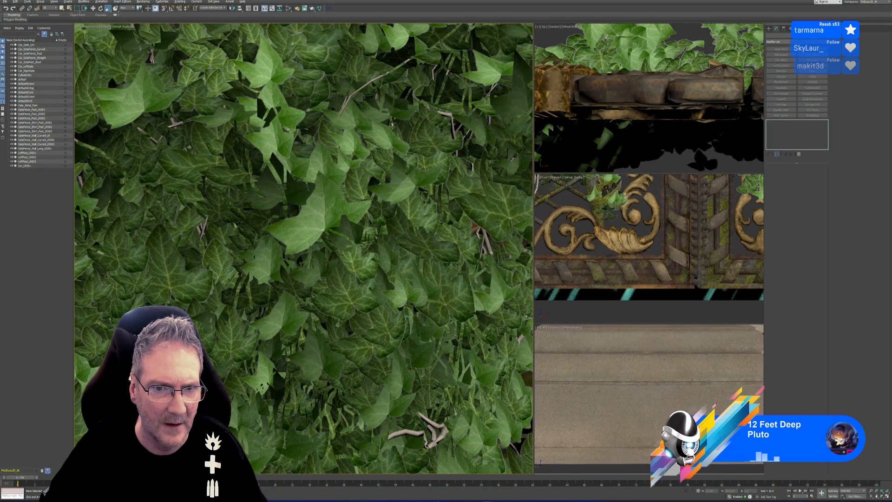
pyautogui.keyDown('alt'); pyautogui.moveTo(309, 294); pyautogui.dragTo(301, 294, button='middle'); pyautogui.keyUp('alt')
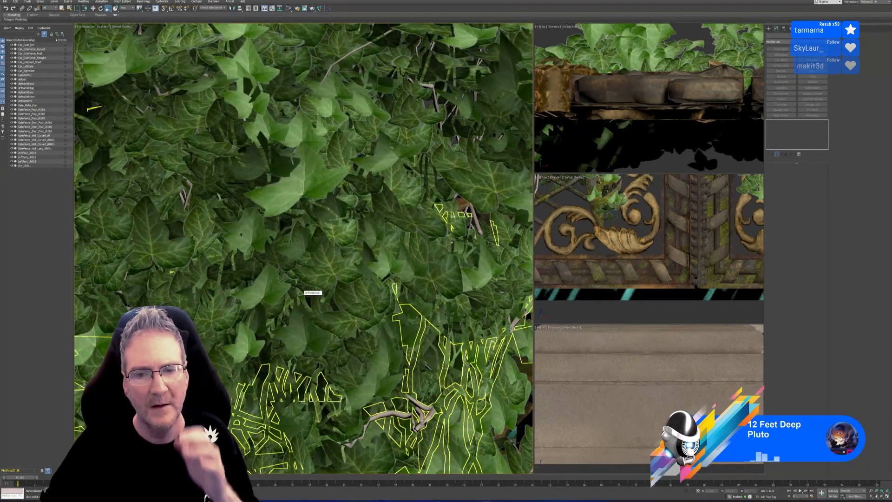
pyautogui.scroll(-8, 304, 291)
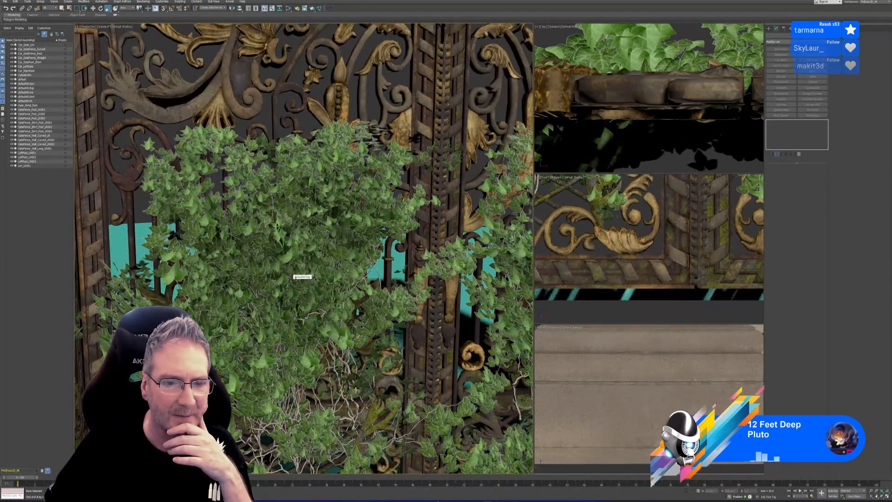
pyautogui.scroll(-6, 299, 274)
pyautogui.scroll(-5, 377, 145)
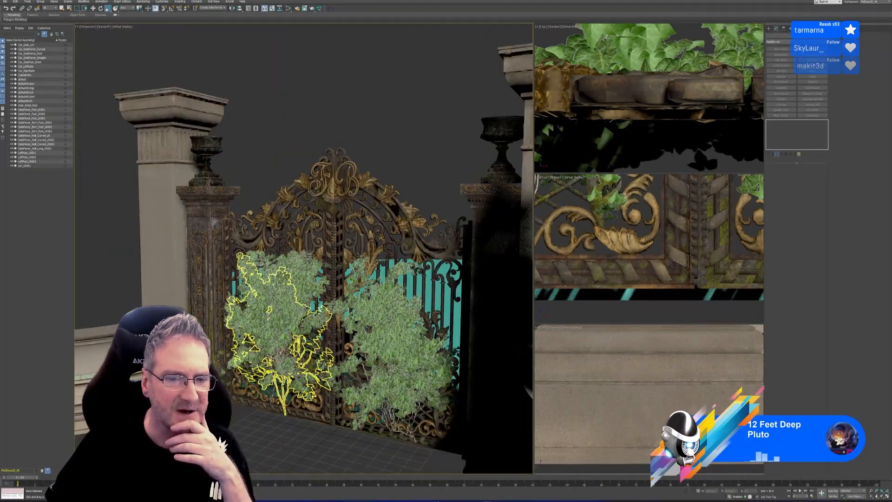
pyautogui.scroll(-4, 376, 145)
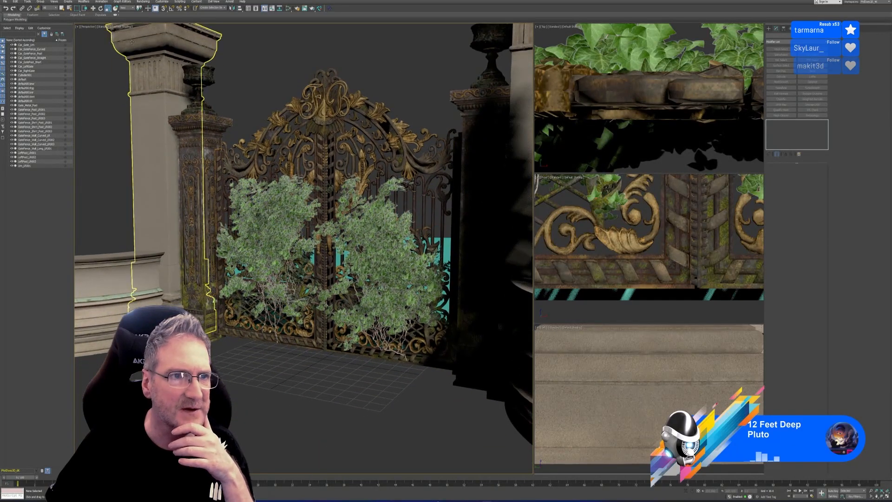
# Step: Import the IvyPostLeft.obj model with the default OBJ options, accept the suggested new object name, and frame it
pyautogui.click(5, 1)
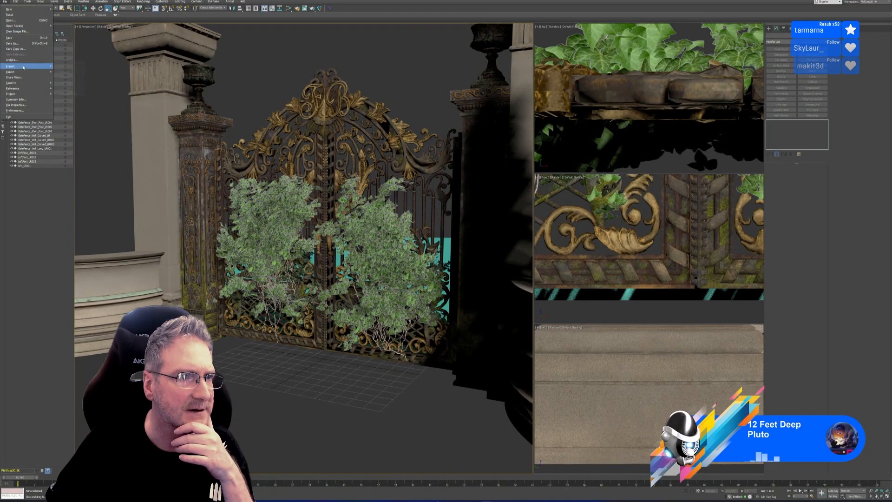
pyautogui.moveTo(21, 66)
pyautogui.click(68, 67)
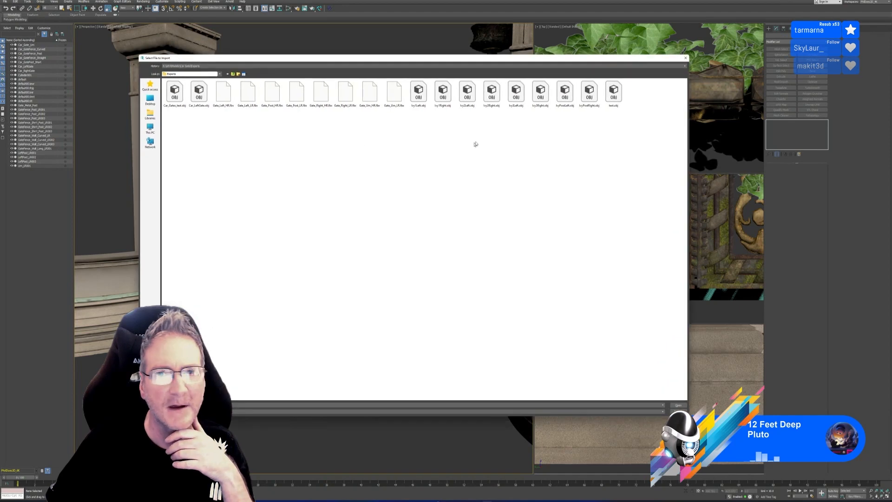
pyautogui.doubleClick(566, 98)
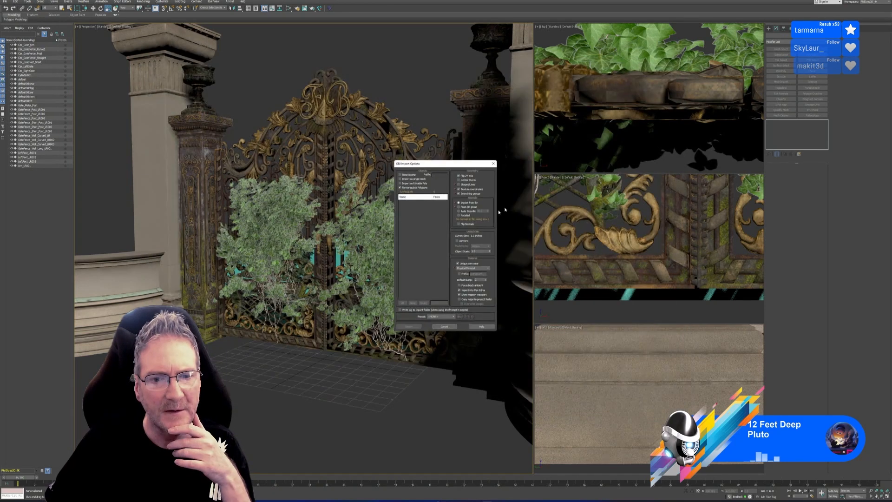
pyautogui.click(409, 329)
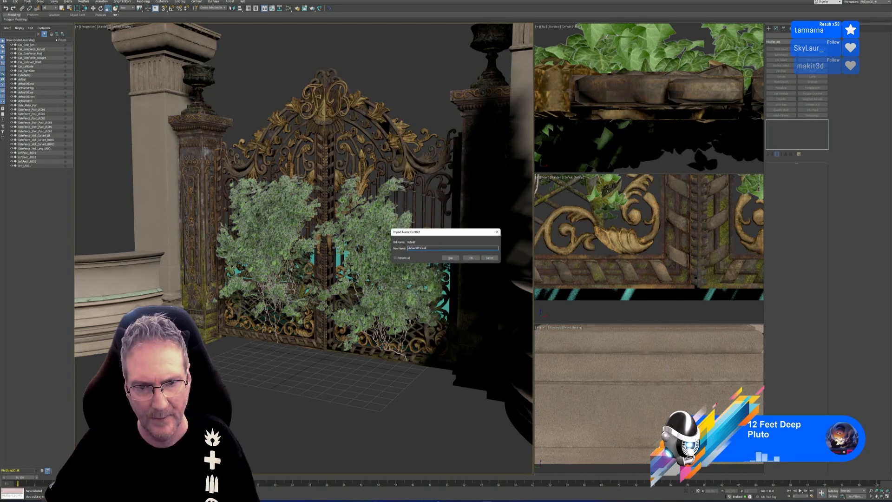
pyautogui.click(471, 258)
pyautogui.press('z')
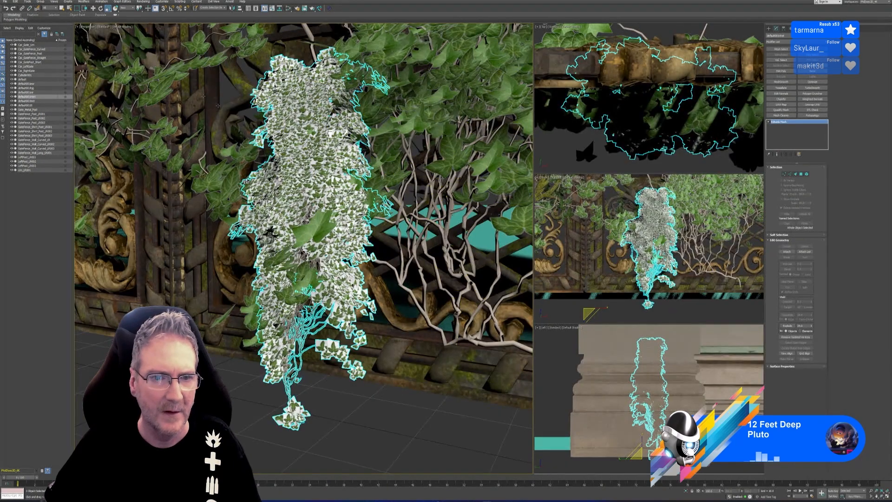
# Step: Assign the existing multi/sub-object ivy material to the imported post ivy in the Slate Material Editor
pyautogui.click(288, 9)
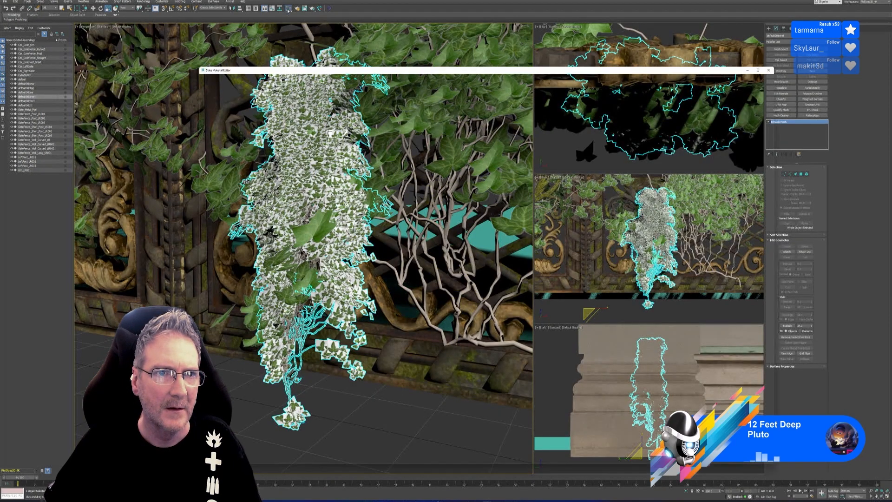
pyautogui.doubleClick(611, 380)
pyautogui.rightClick(617, 378)
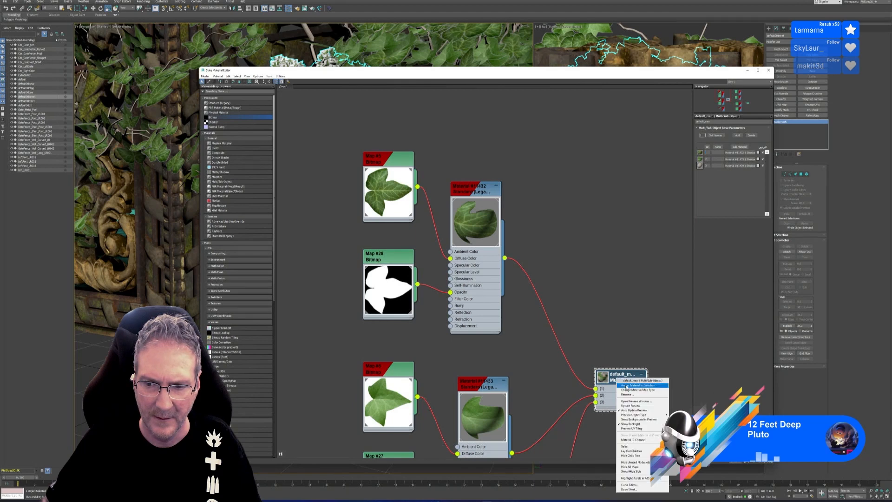
pyautogui.click(627, 386)
pyautogui.click(768, 71)
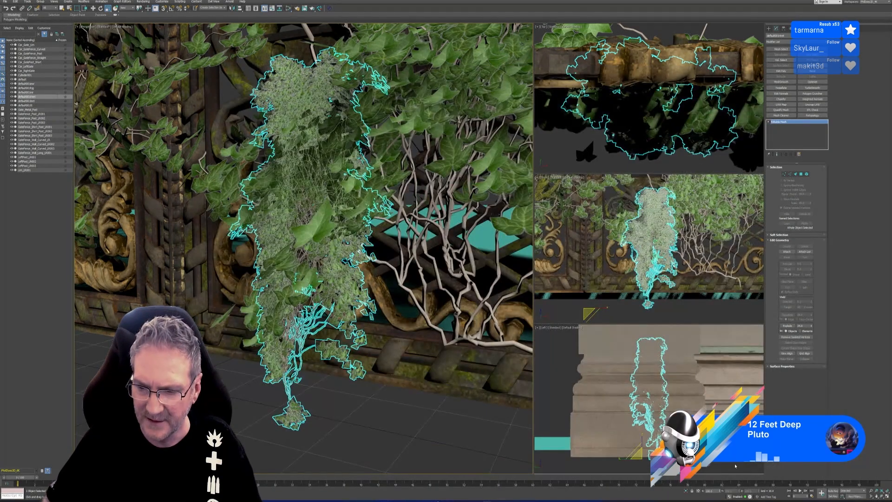
# Step: Scale the imported post ivy uniformly to 400 percent
pyautogui.write('4')
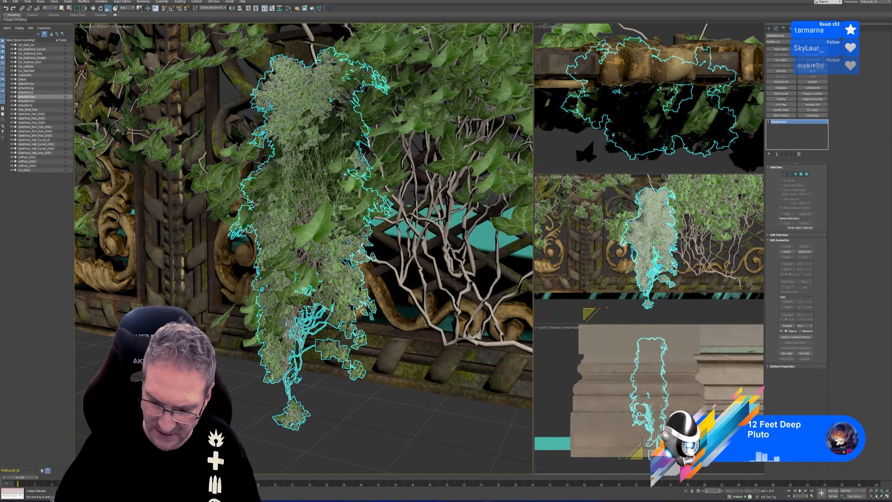
pyautogui.write('00')
pyautogui.press('Return')
# Step: Move the post ivy slightly along the Y axis so it sits against the gate post
pyautogui.scroll(-8, 346, 340)
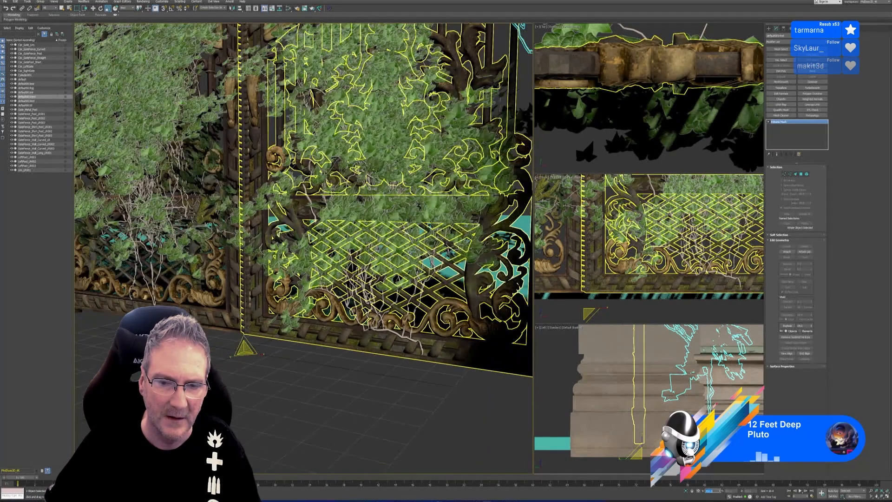
pyautogui.moveTo(352, 365)
pyautogui.keyDown('alt'); pyautogui.mouseDown(button='middle')
pyautogui.moveTo(381, 382)
pyautogui.moveTo(368, 385)
pyautogui.moveTo(387, 359)
pyautogui.moveTo(377, 360)
pyautogui.moveTo(429, 379)
pyautogui.moveTo(394, 393)
pyautogui.moveTo(365, 371)
pyautogui.mouseUp(button='middle'); pyautogui.keyUp('alt')
pyautogui.scroll(6, 418, 232)
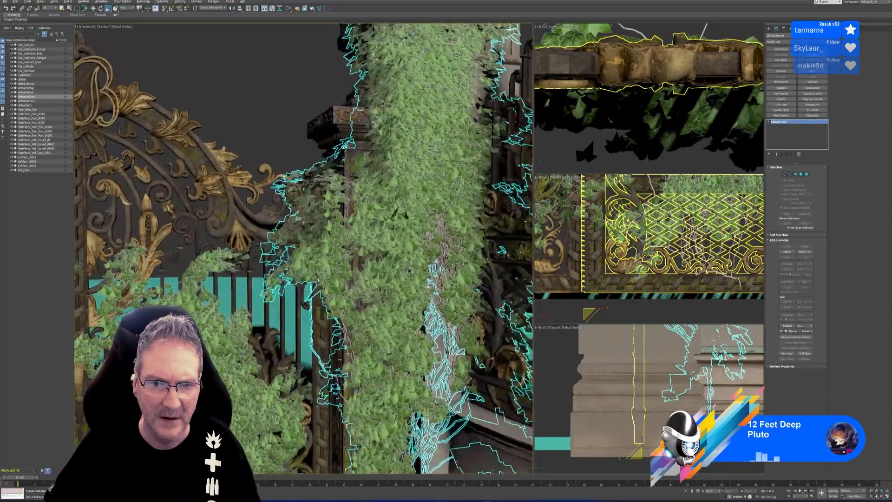
pyautogui.moveTo(425, 270)
pyautogui.keyDown('alt'); pyautogui.mouseDown(button='middle')
pyautogui.moveTo(460, 263)
pyautogui.moveTo(408, 269)
pyautogui.moveTo(423, 284)
pyautogui.mouseUp(button='middle'); pyautogui.keyUp('alt')
pyautogui.keyDown('alt'); pyautogui.moveTo(421, 235); pyautogui.dragTo(419, 295, button='middle'); pyautogui.keyUp('alt')
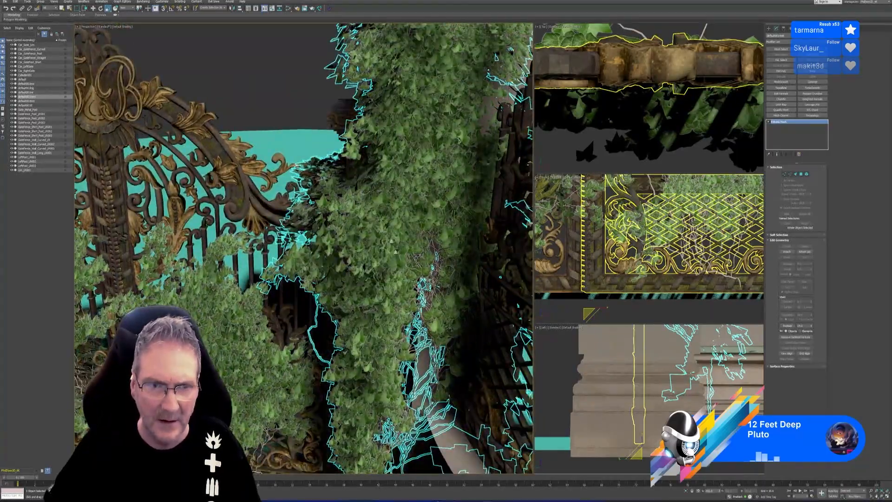
pyautogui.click(94, 8)
pyautogui.keyDown('alt'); pyautogui.moveTo(495, 343); pyautogui.dragTo(419, 233, button='middle'); pyautogui.keyUp('alt')
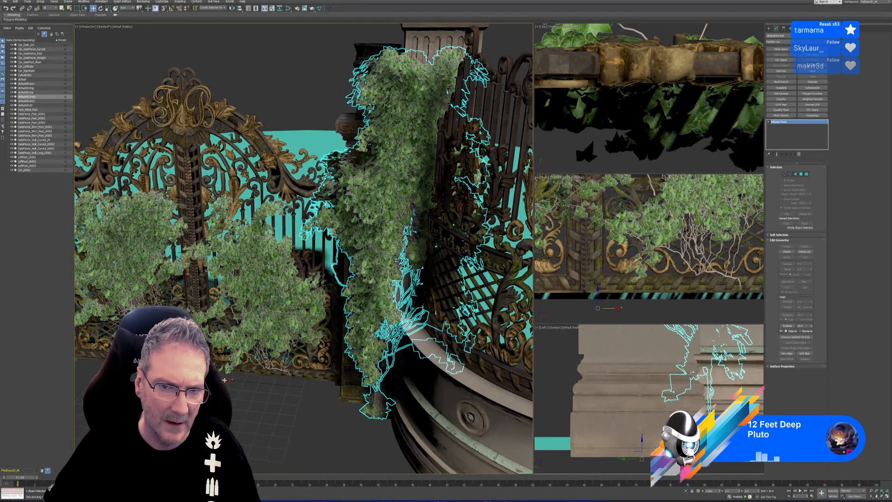
pyautogui.keyDown('alt'); pyautogui.moveTo(320, 426); pyautogui.dragTo(359, 396, button='middle'); pyautogui.keyUp('alt')
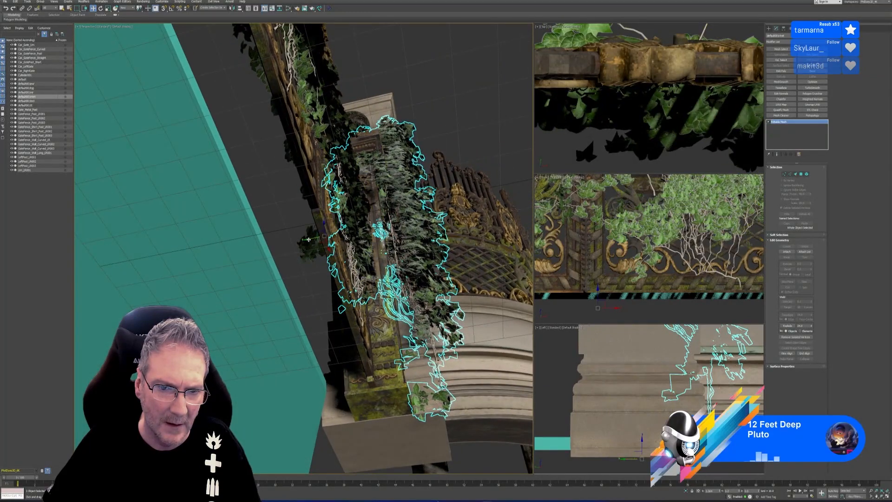
pyautogui.moveTo(308, 240)
pyautogui.mouseDown()
pyautogui.moveTo(301, 241)
pyautogui.moveTo(311, 238)
pyautogui.mouseUp()
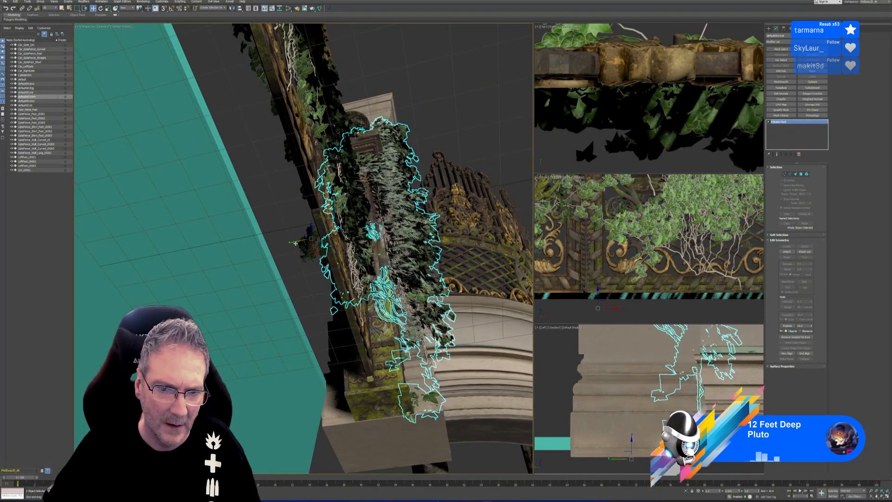
# Step: Check the ivy's fit around the post from several sides and nudge it sideways along the X axis
pyautogui.keyDown('alt'); pyautogui.moveTo(469, 405); pyautogui.dragTo(390, 345, button='middle'); pyautogui.keyUp('alt')
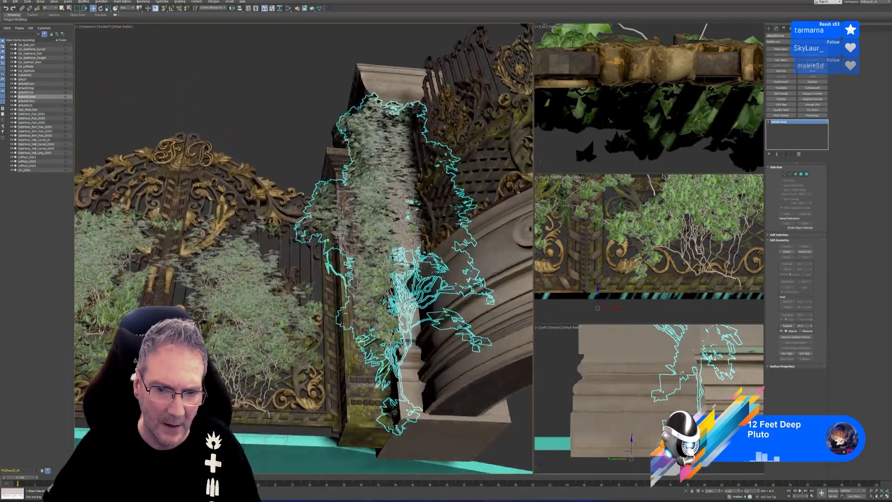
pyautogui.keyDown('alt'); pyautogui.moveTo(431, 430); pyautogui.dragTo(457, 437, button='middle'); pyautogui.keyUp('alt')
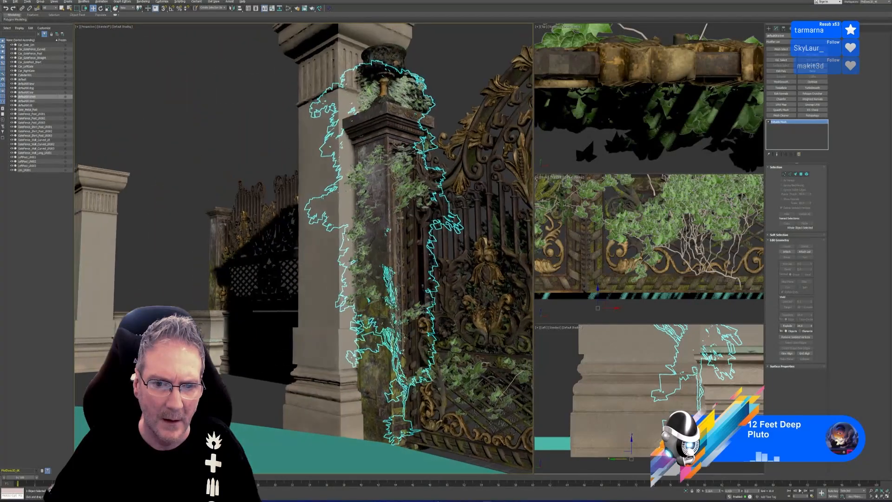
pyautogui.scroll(3, 488, 424)
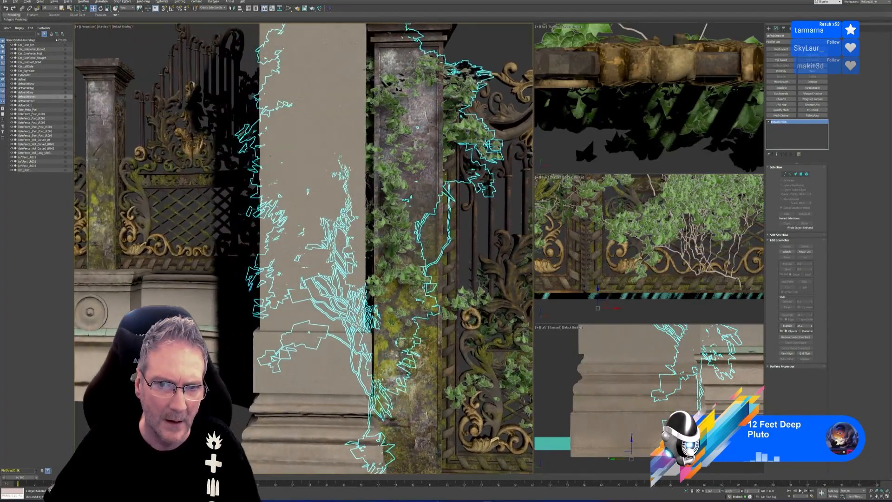
pyautogui.keyDown('alt'); pyautogui.moveTo(430, 382); pyautogui.dragTo(464, 343, button='middle'); pyautogui.keyUp('alt')
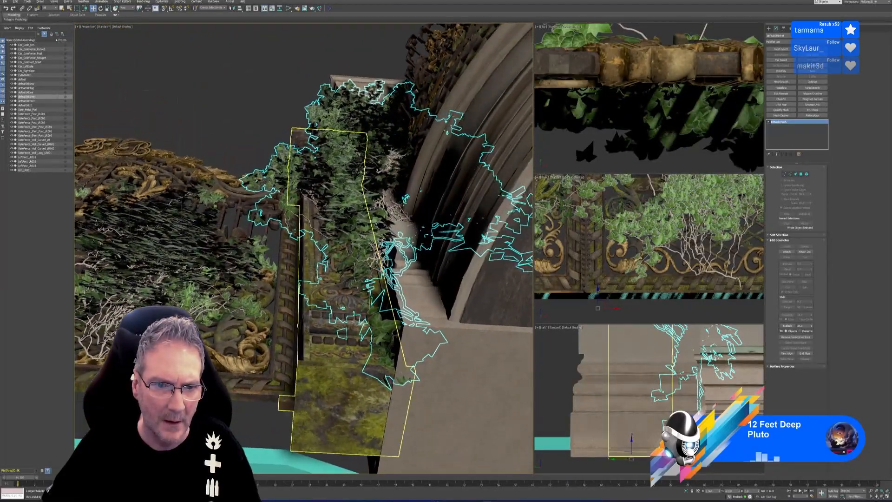
pyautogui.keyDown('alt'); pyautogui.moveTo(463, 343); pyautogui.dragTo(475, 335, button='middle'); pyautogui.keyUp('alt')
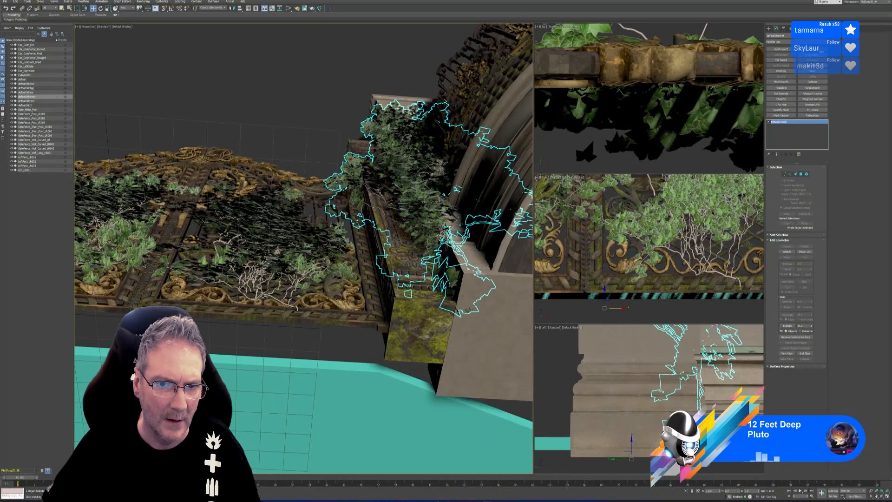
pyautogui.keyDown('alt'); pyautogui.moveTo(343, 353); pyautogui.dragTo(368, 195, button='middle'); pyautogui.keyUp('alt')
pyautogui.scroll(3, 368, 195)
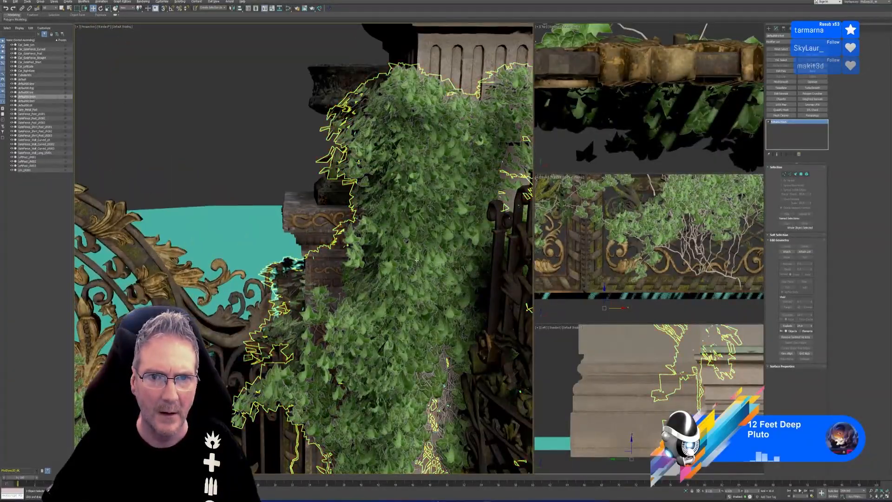
pyautogui.keyDown('alt'); pyautogui.moveTo(368, 196); pyautogui.dragTo(418, 277); pyautogui.keyUp('alt')
pyautogui.keyDown('alt'); pyautogui.moveTo(418, 277); pyautogui.dragTo(382, 245, button='middle'); pyautogui.keyUp('alt')
pyautogui.scroll(-2, 451, 310)
pyautogui.scroll(-2, 427, 292)
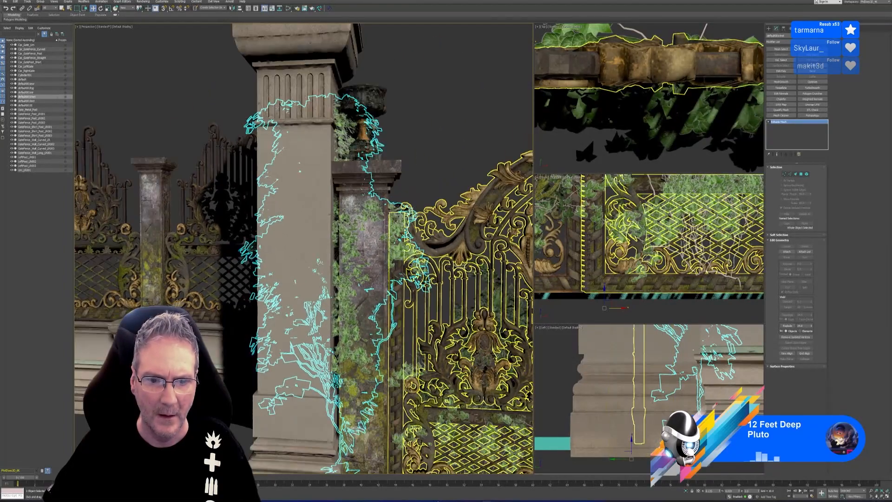
pyautogui.moveTo(427, 291); pyautogui.dragTo(320, 256, button='middle')
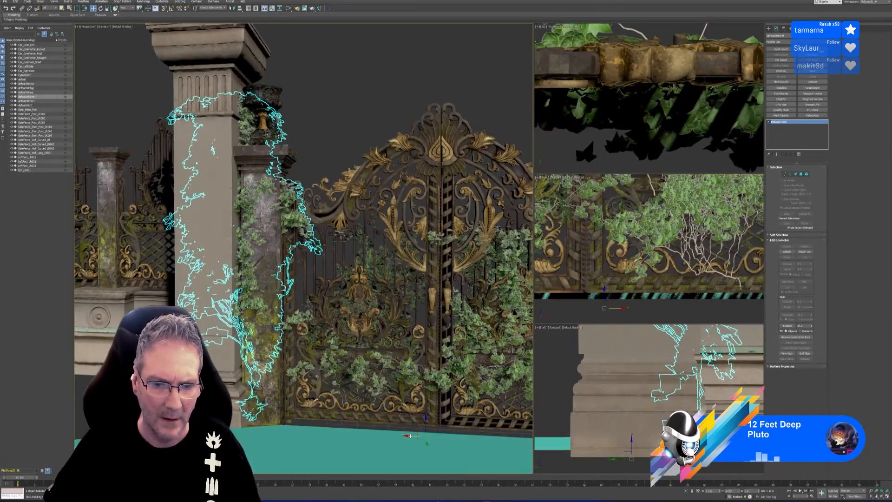
pyautogui.moveTo(410, 435); pyautogui.dragTo(409, 435)
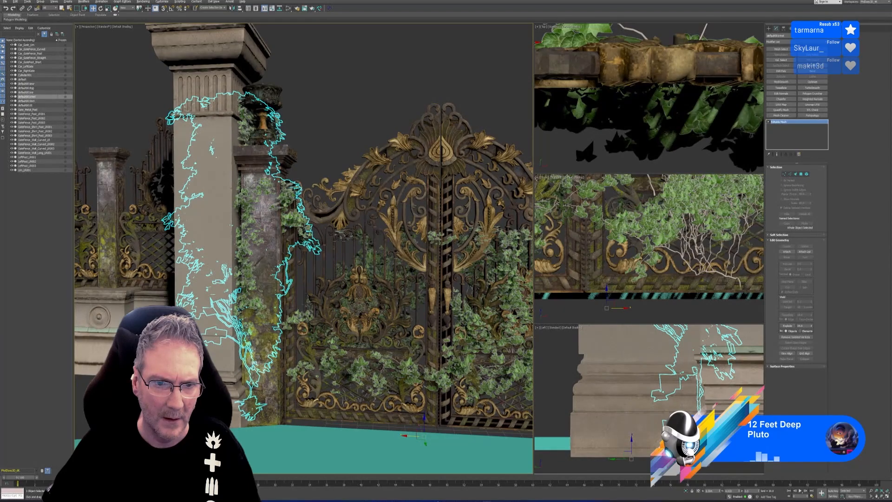
# Step: Deselect the post ivy and examine its leaf coverage on the gate post, up close and across the whole entrance
pyautogui.keyDown('alt'); pyautogui.moveTo(417, 436); pyautogui.dragTo(250, 413, button='middle'); pyautogui.keyUp('alt')
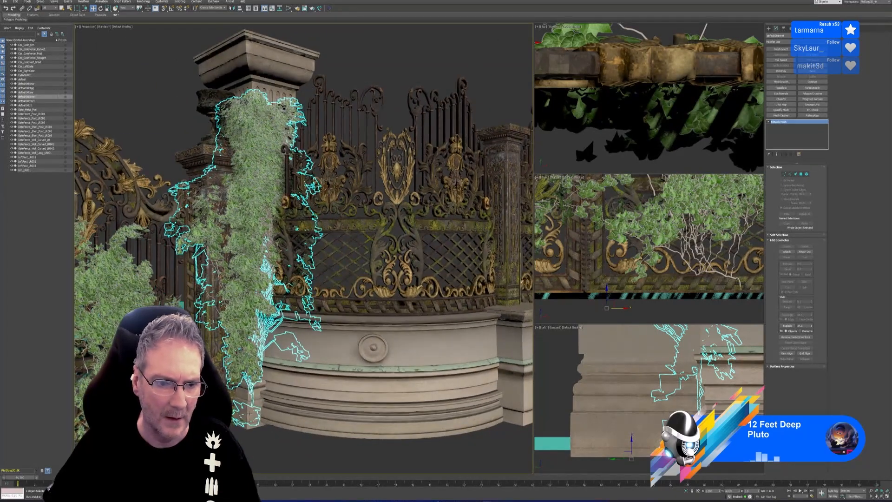
pyautogui.click(151, 126)
pyautogui.scroll(5, 195, 189)
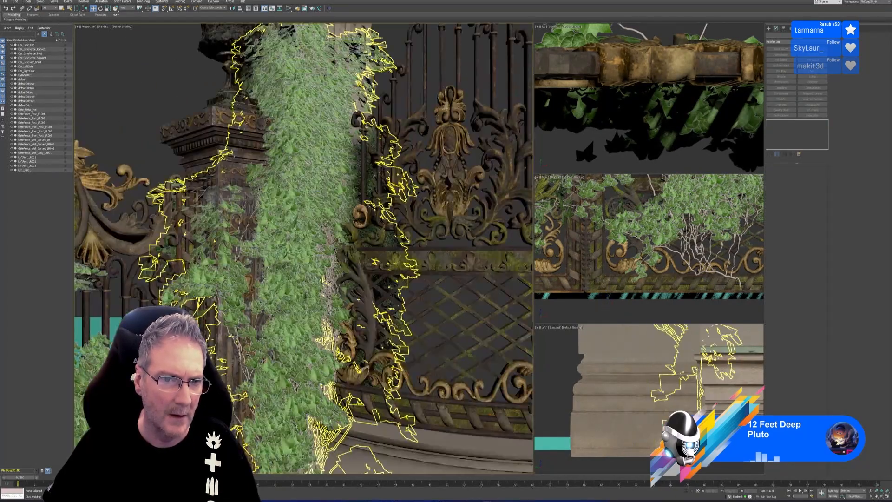
pyautogui.scroll(2, 260, 200)
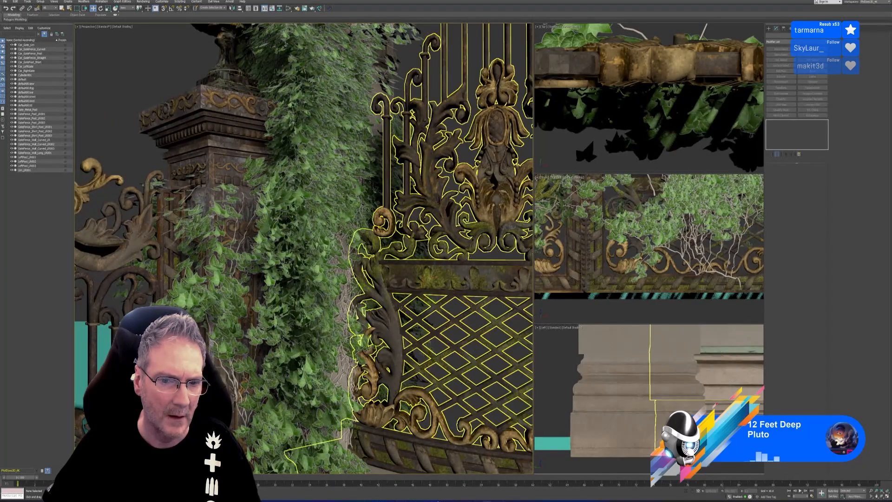
pyautogui.keyDown('alt'); pyautogui.moveTo(401, 308); pyautogui.dragTo(398, 374, button='middle'); pyautogui.keyUp('alt')
pyautogui.scroll(-5, 390, 339)
pyautogui.keyDown('alt'); pyautogui.moveTo(389, 339); pyautogui.dragTo(430, 335, button='middle'); pyautogui.keyUp('alt')
pyautogui.scroll(-2, 404, 327)
pyautogui.keyDown('alt'); pyautogui.moveTo(382, 406); pyautogui.dragTo(343, 390, button='middle'); pyautogui.keyUp('alt')
pyautogui.moveTo(148, 228); pyautogui.dragTo(406, 252, button='middle')
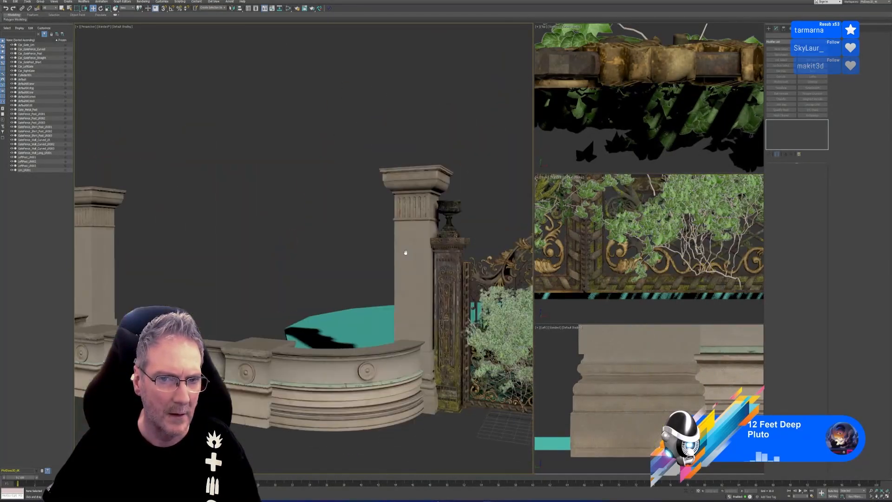
# Step: Import the IvyPostRight.obj model with the default OBJ options, accept the suggested new object name, and frame it
pyautogui.click(5, 2)
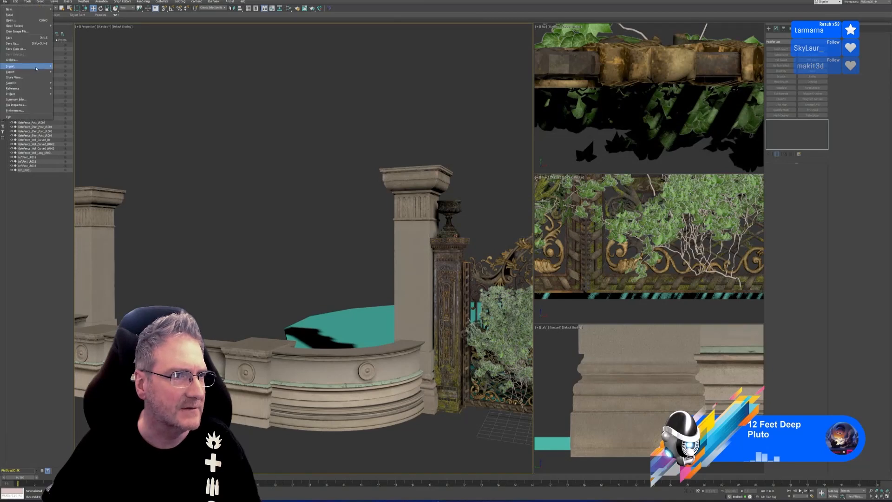
pyautogui.moveTo(37, 67)
pyautogui.click(73, 68)
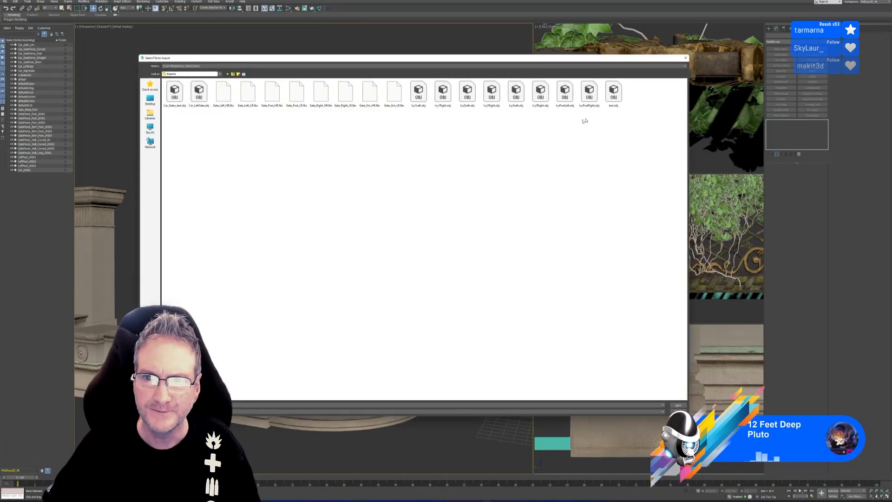
pyautogui.doubleClick(590, 103)
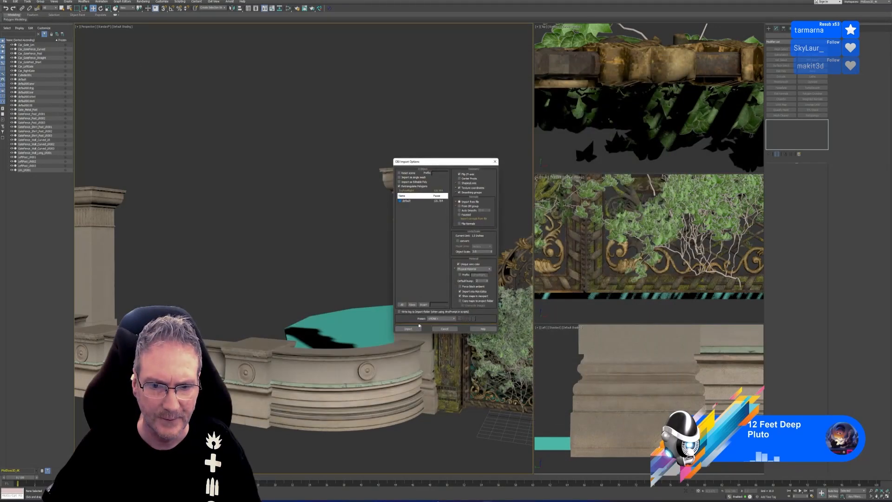
pyautogui.click(408, 329)
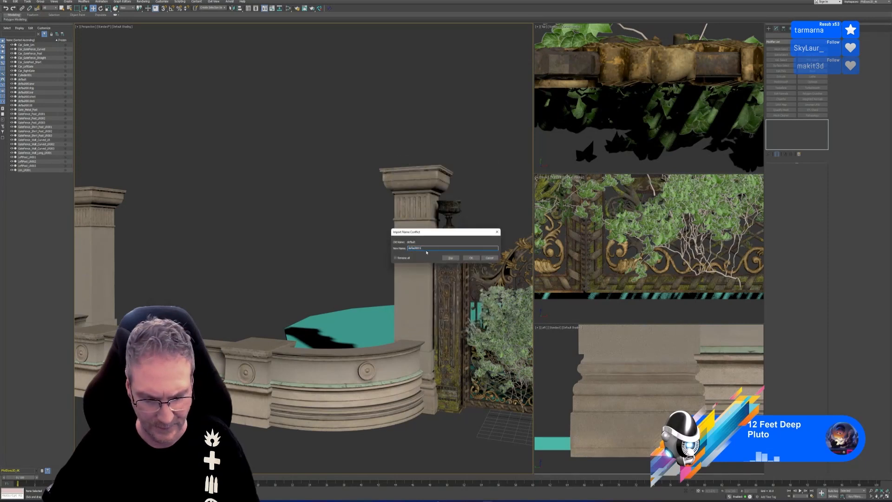
pyautogui.click(471, 259)
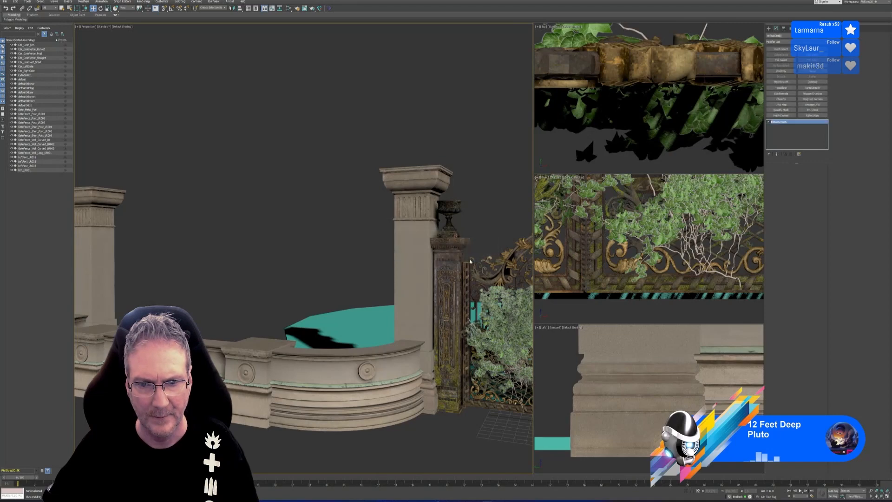
pyautogui.press('z')
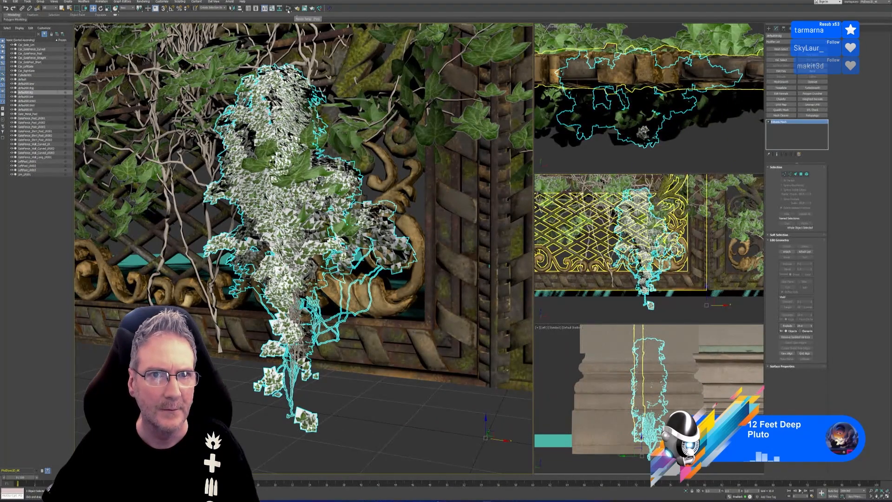
# Step: Assign the default_mat multi/sub-object ivy leaf material to the imported right post ivy and close the material editor
pyautogui.click(288, 10)
pyautogui.rightClick(618, 379)
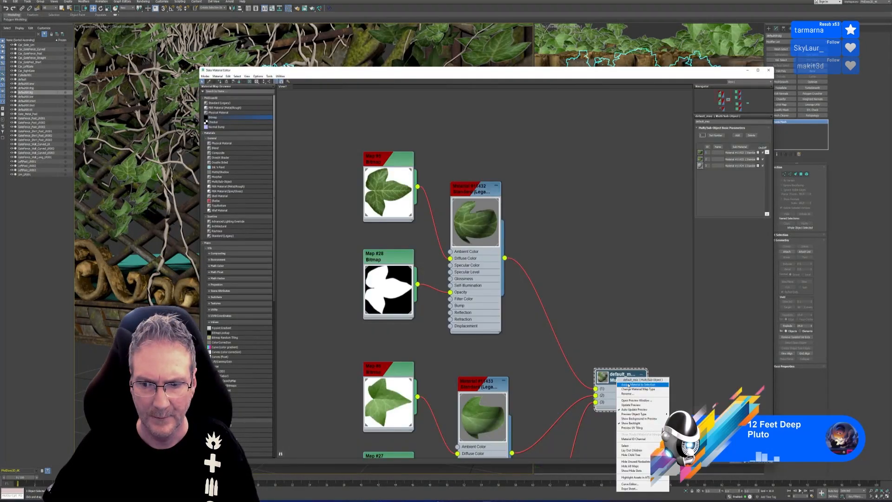
pyautogui.click(632, 384)
pyautogui.click(768, 71)
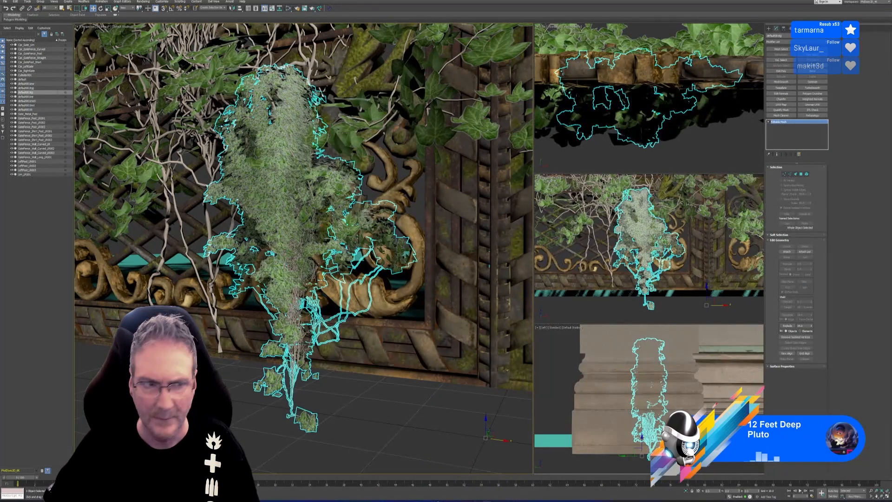
# Step: Scale the right post ivy to 450 percent and bring it into view beside the gate
pyautogui.click(108, 9)
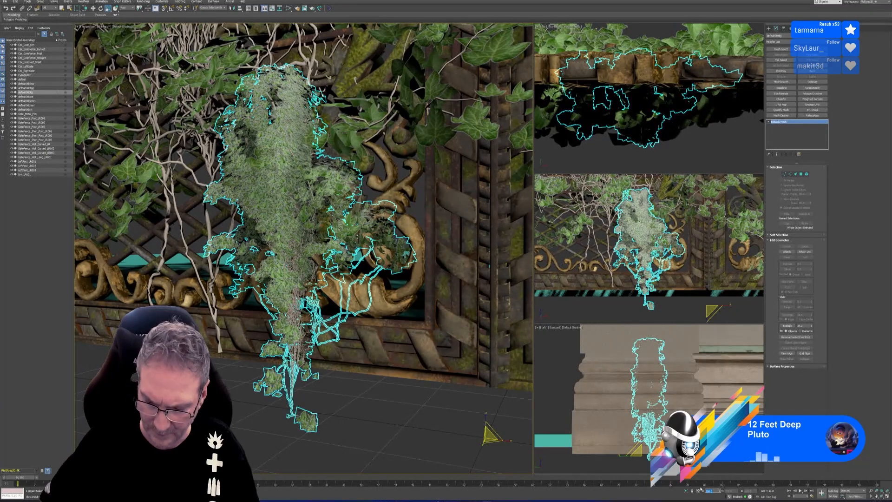
pyautogui.write('450')
pyautogui.press('Return')
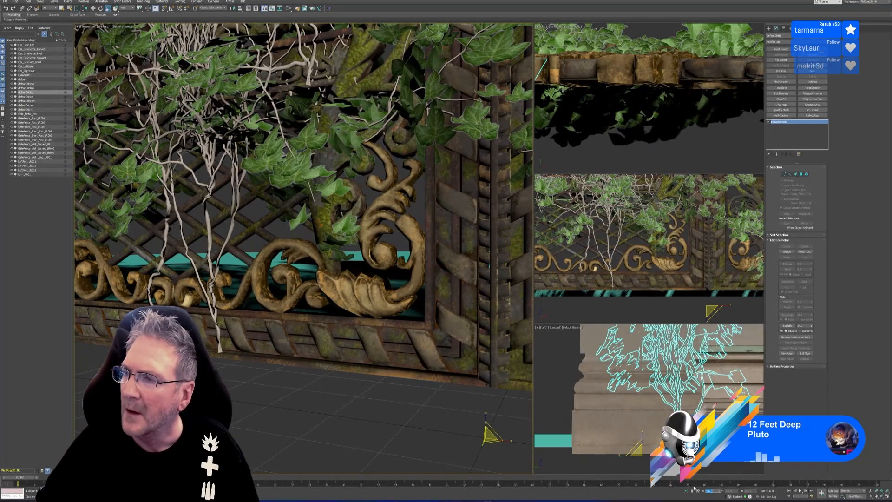
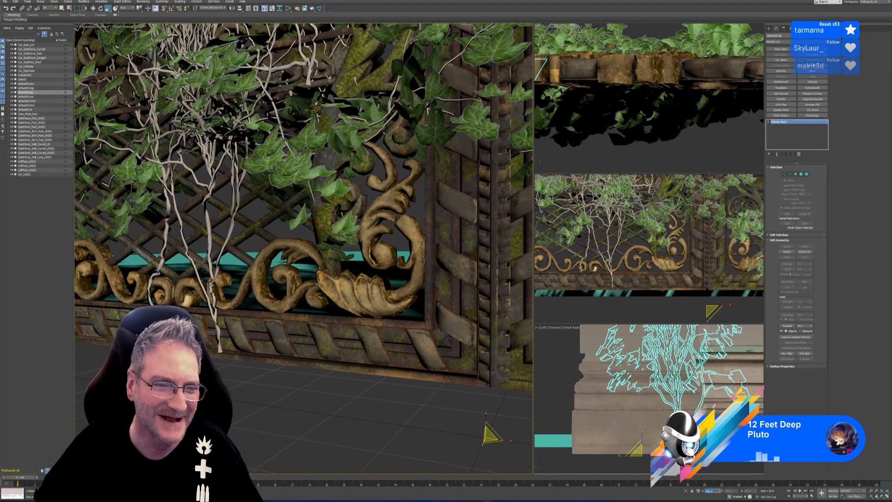
pyautogui.scroll(-6, 279, 288)
pyautogui.moveTo(196, 325); pyautogui.dragTo(264, 331, button='middle')
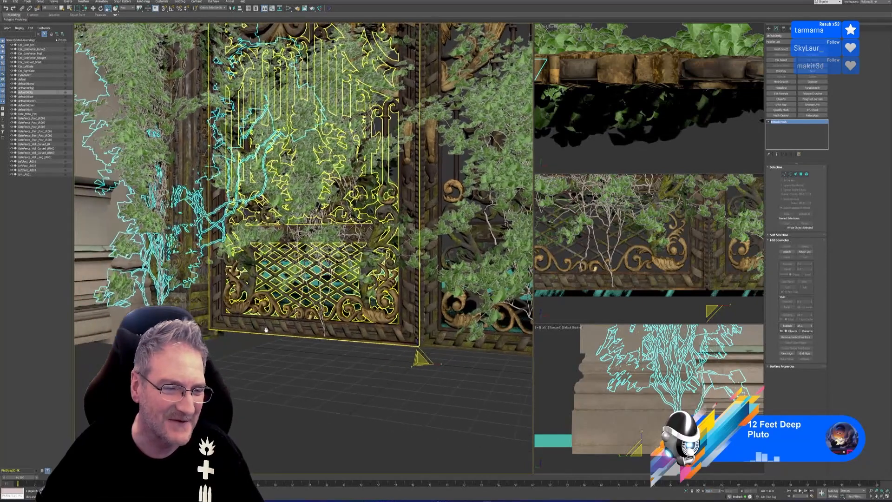
pyautogui.keyDown('alt'); pyautogui.moveTo(243, 370); pyautogui.dragTo(259, 375, button='middle'); pyautogui.keyUp('alt')
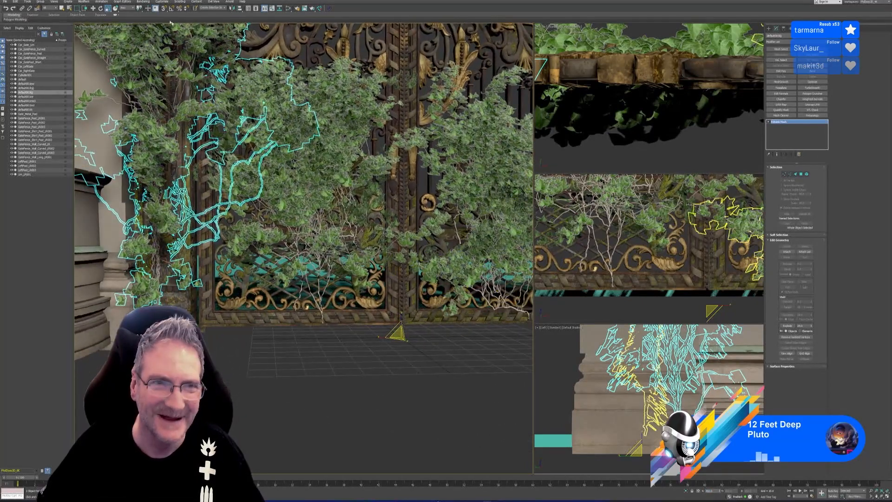
# Step: Shift the right post ivy along the X axis and the Y axis so it wraps around the gate post
pyautogui.click(93, 8)
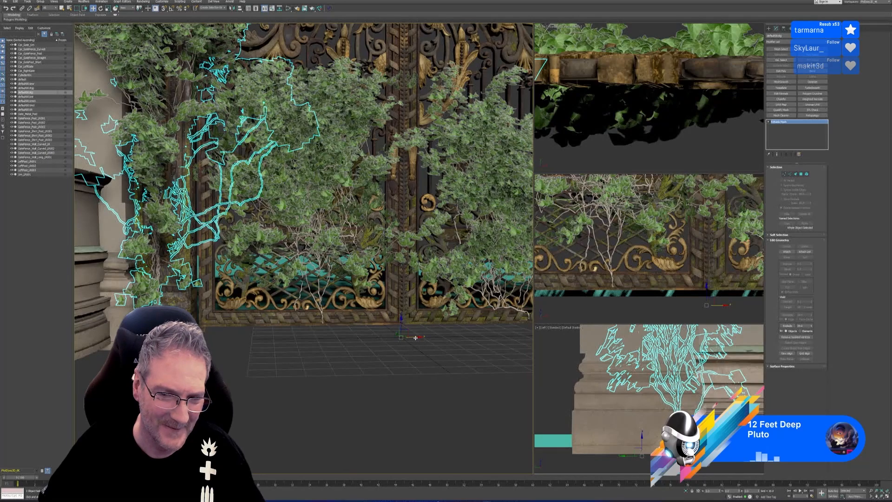
pyautogui.moveTo(412, 340); pyautogui.dragTo(401, 338)
pyautogui.keyDown('alt'); pyautogui.moveTo(311, 345); pyautogui.dragTo(335, 379, button='middle'); pyautogui.keyUp('alt')
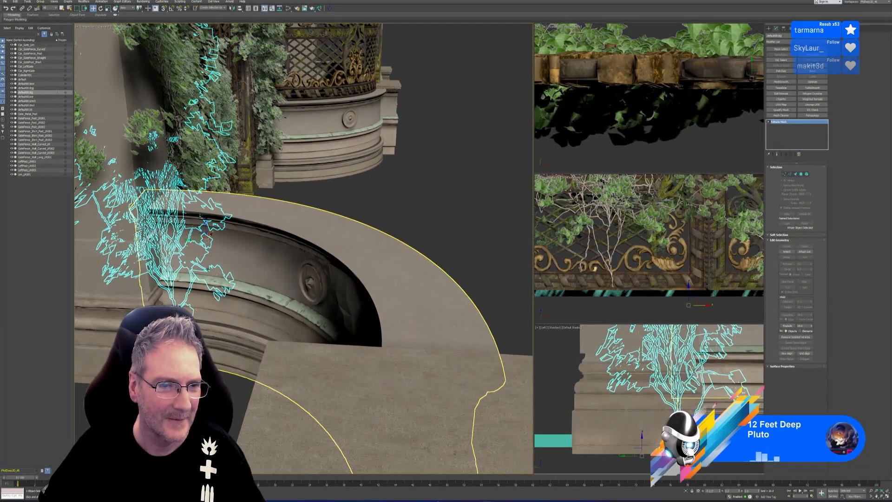
pyautogui.moveTo(189, 240); pyautogui.dragTo(184, 240)
pyautogui.keyDown('alt'); pyautogui.moveTo(437, 301); pyautogui.dragTo(358, 269, button='middle'); pyautogui.keyUp('alt')
pyautogui.scroll(-4, 360, 272)
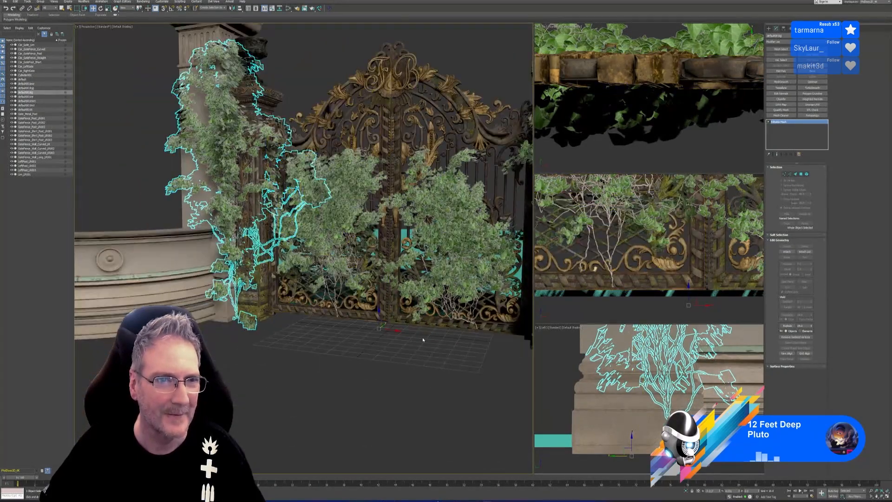
# Step: Check the right post ivy's fit around the gate post up close, and deselect it to see its leaves
pyautogui.keyDown('alt'); pyautogui.moveTo(422, 339); pyautogui.dragTo(449, 395, button='middle'); pyautogui.keyUp('alt')
pyautogui.scroll(5, 281, 201)
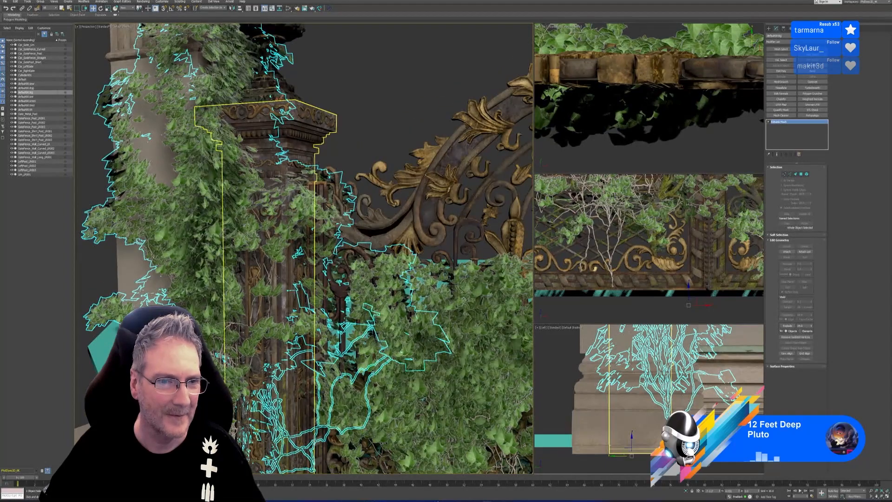
pyautogui.keyDown('alt'); pyautogui.moveTo(304, 201); pyautogui.dragTo(336, 204, button='middle'); pyautogui.keyUp('alt')
pyautogui.click(365, 99)
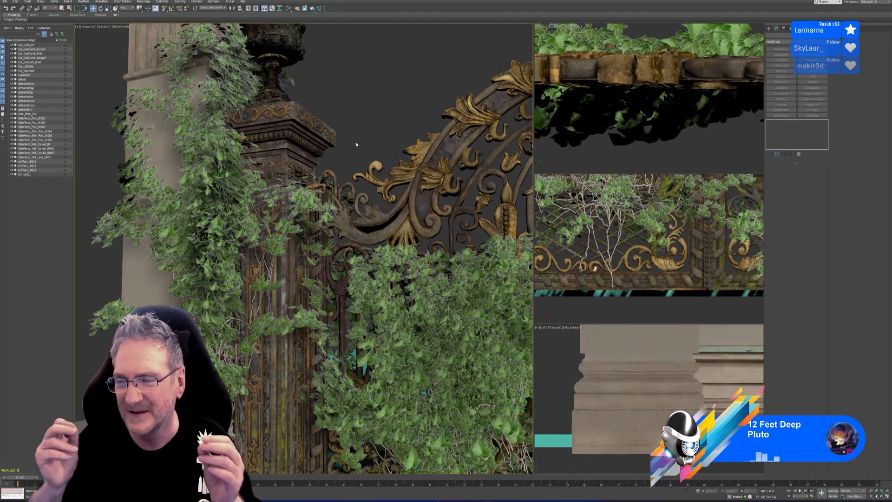
pyautogui.click(103, 28)
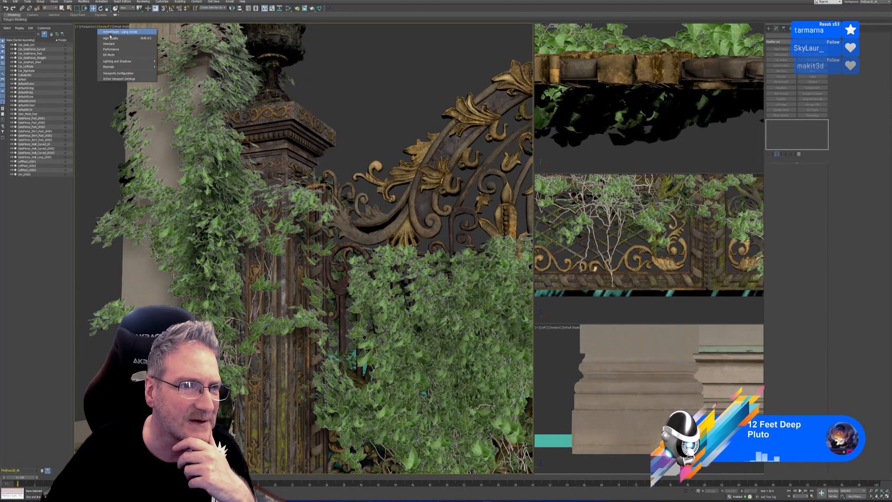
pyautogui.moveTo(122, 62)
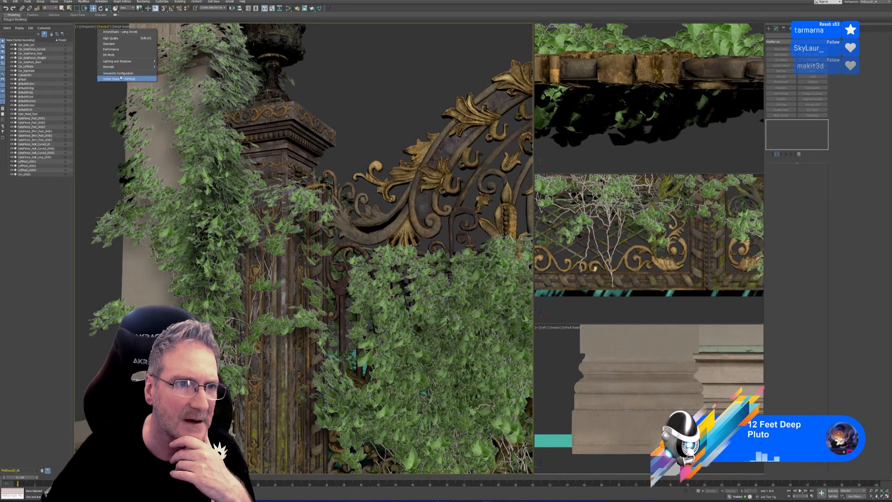
pyautogui.click(128, 23)
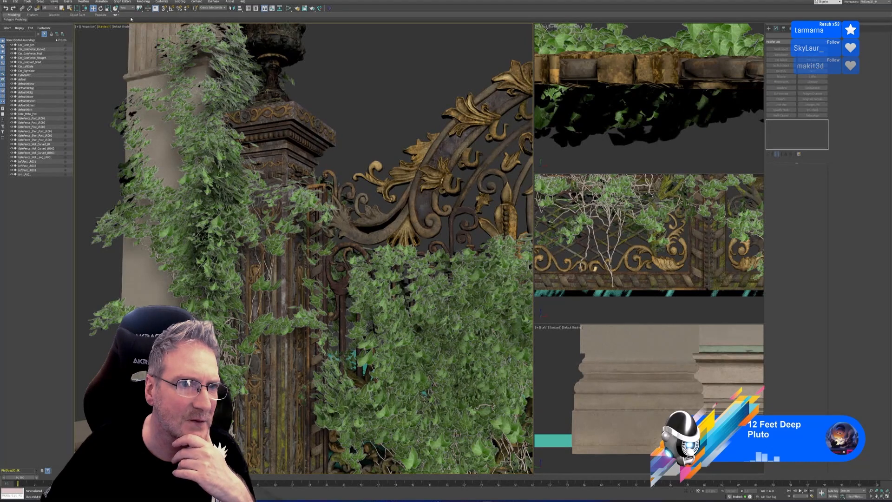
pyautogui.click(121, 27)
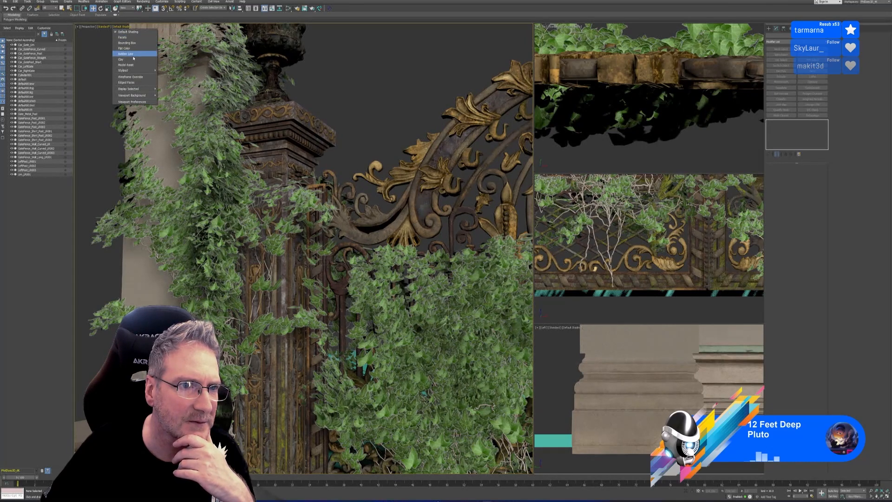
pyautogui.moveTo(144, 89)
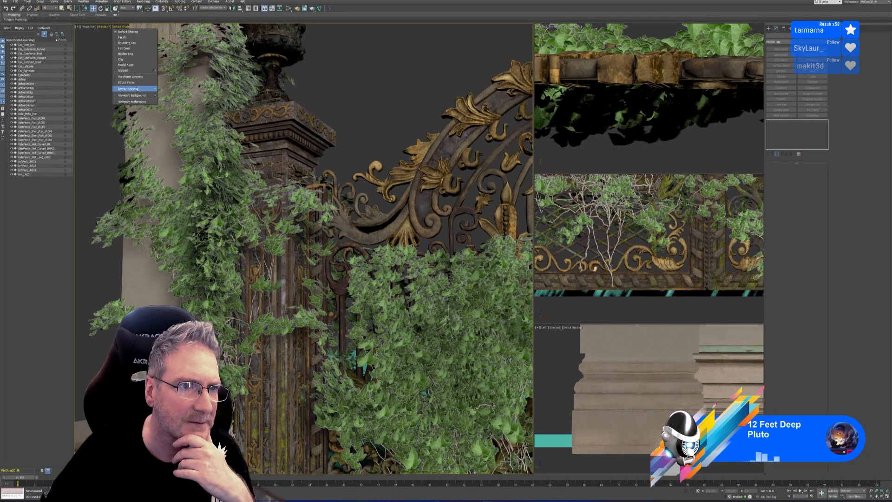
pyautogui.click(118, 33)
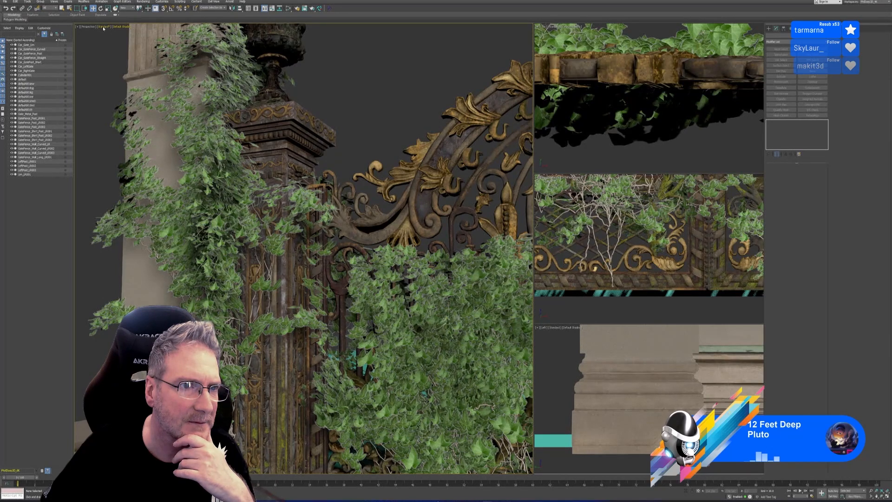
# Step: Turn material transparency off and back on in the perspective viewport to compare the ivy leaf display
pyautogui.click(103, 28)
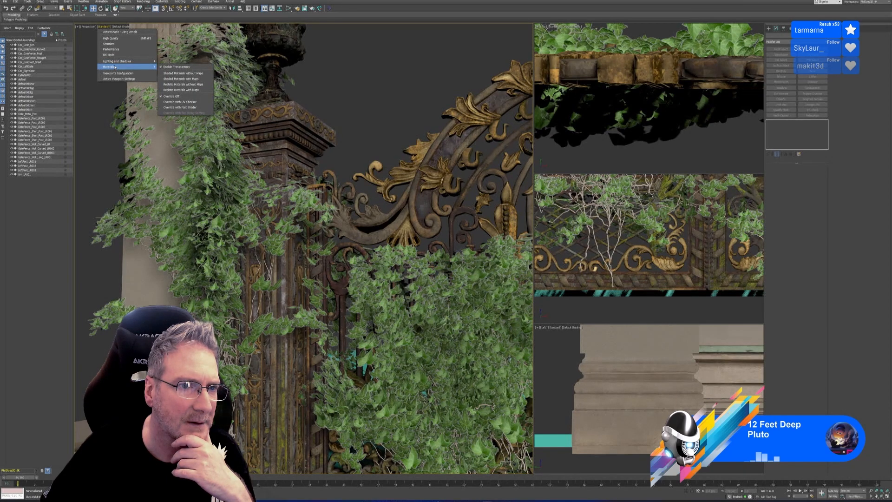
pyautogui.click(176, 67)
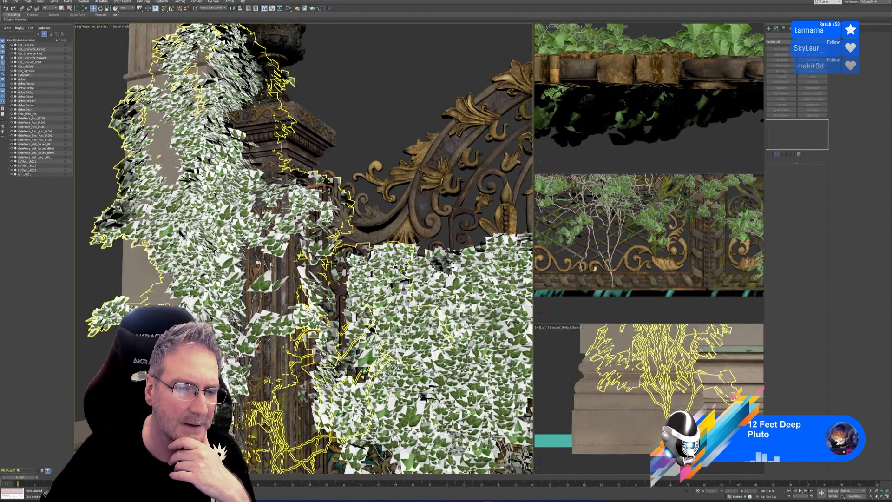
pyautogui.click(103, 27)
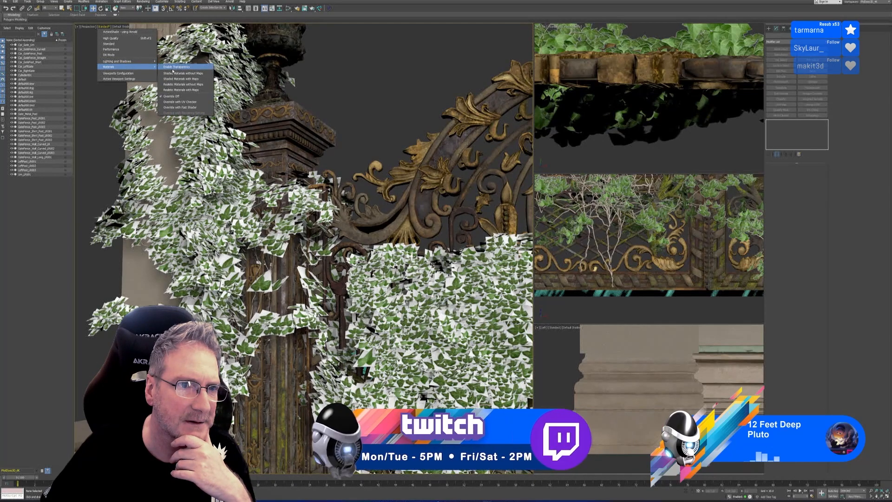
pyautogui.click(182, 67)
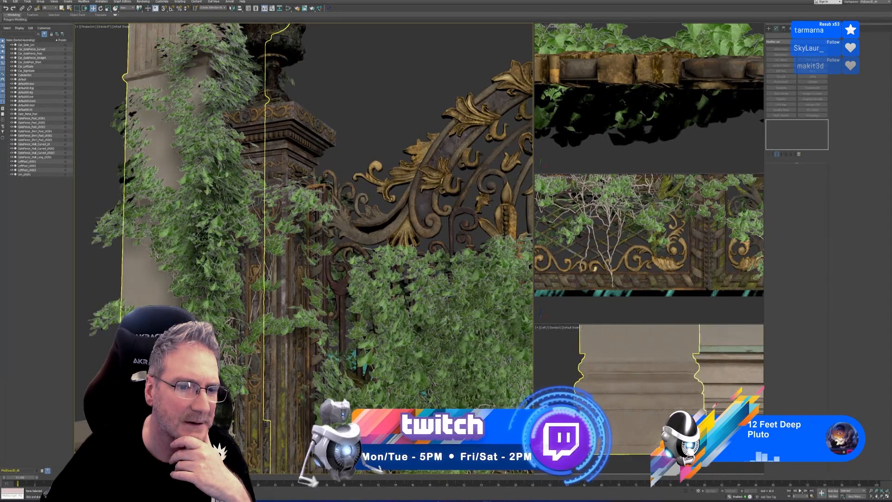
# Step: Examine the post ivy's leaves up close and review the viewport's lighting, shadow and display performance settings
pyautogui.scroll(3, 204, 135)
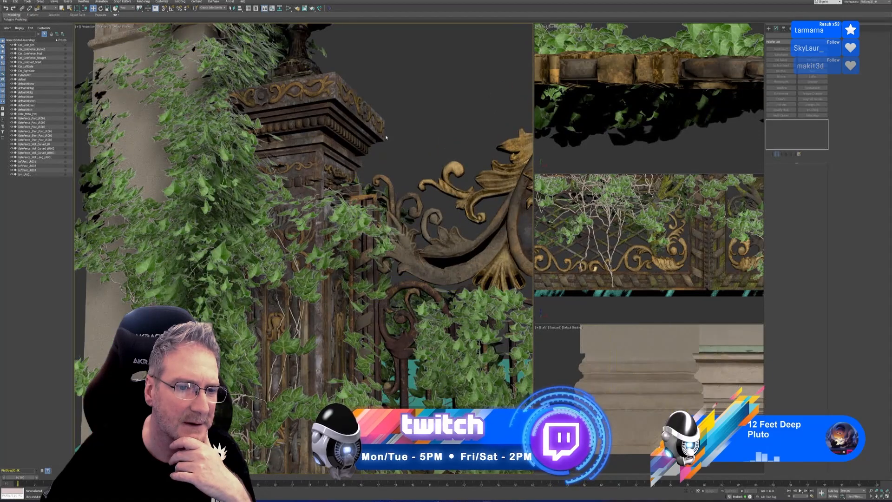
pyautogui.moveTo(409, 145); pyautogui.dragTo(338, 60, button='middle')
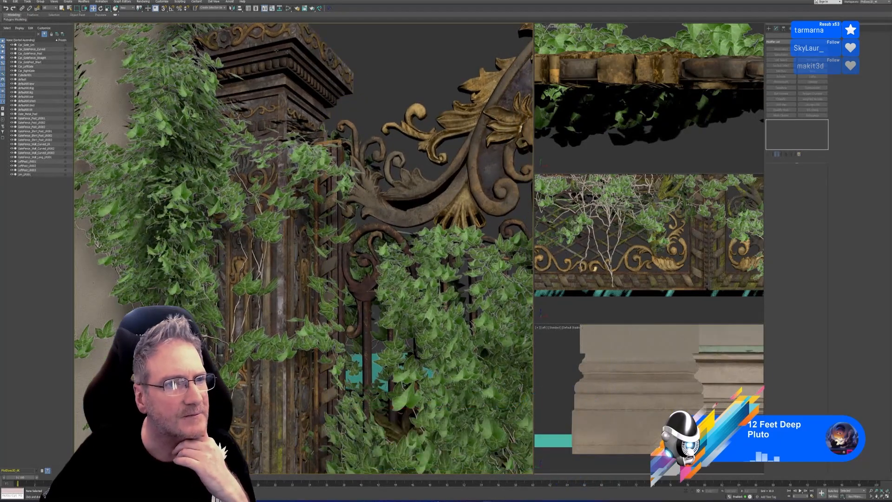
pyautogui.click(103, 26)
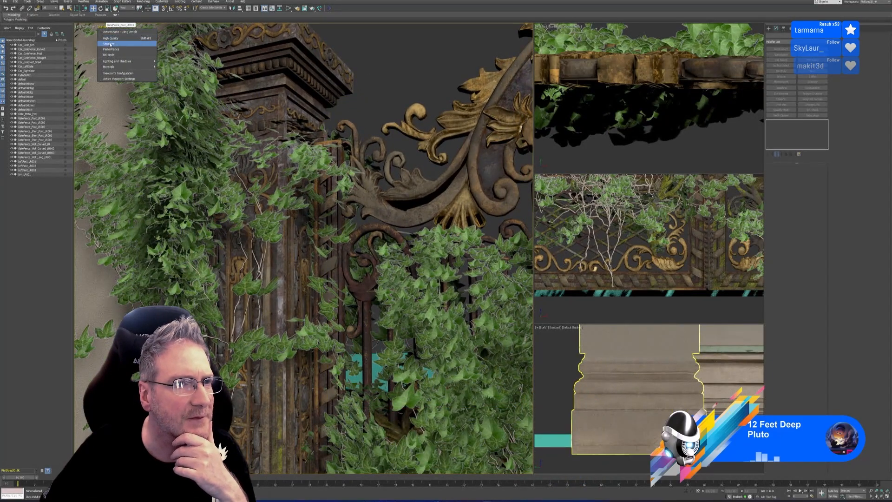
pyautogui.moveTo(121, 61)
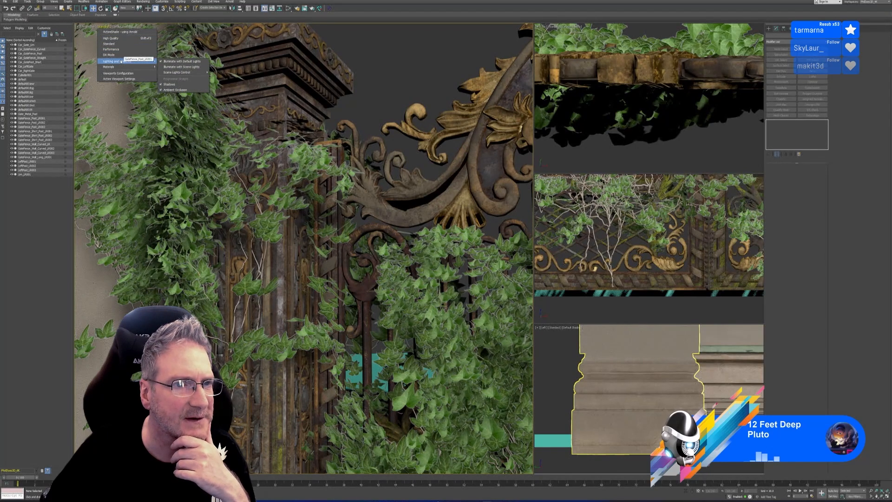
pyautogui.moveTo(179, 72)
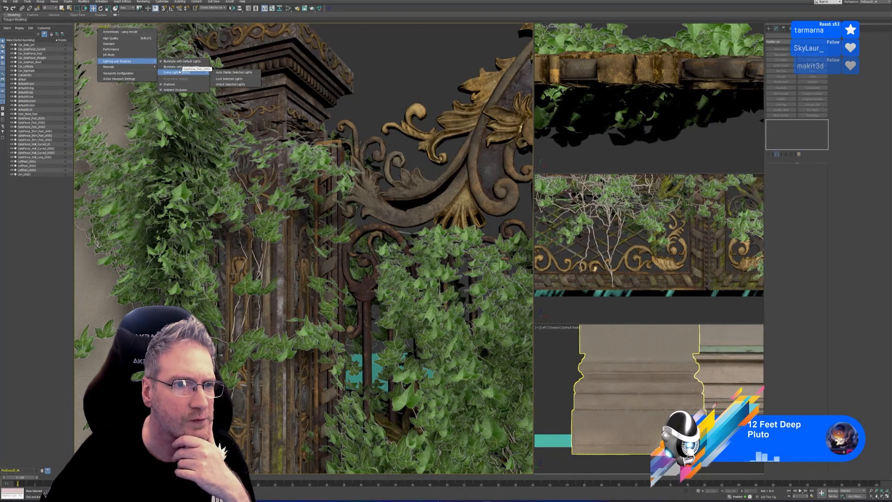
pyautogui.moveTo(149, 70)
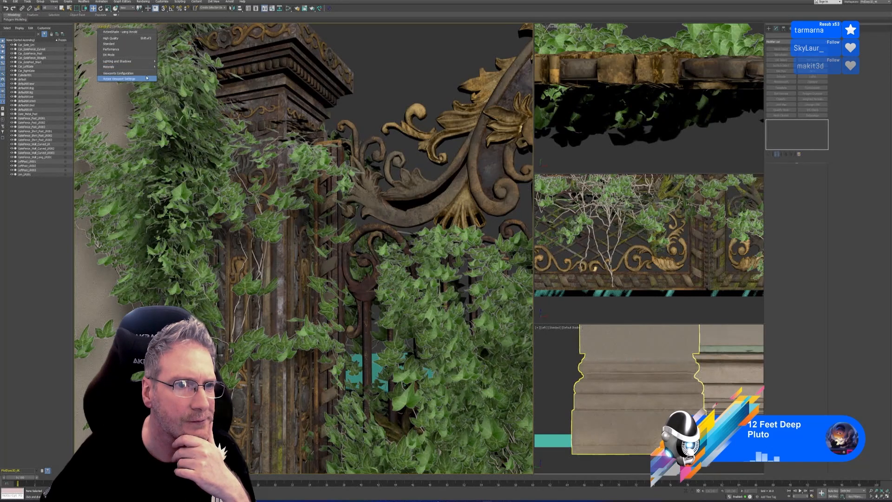
pyautogui.click(152, 77)
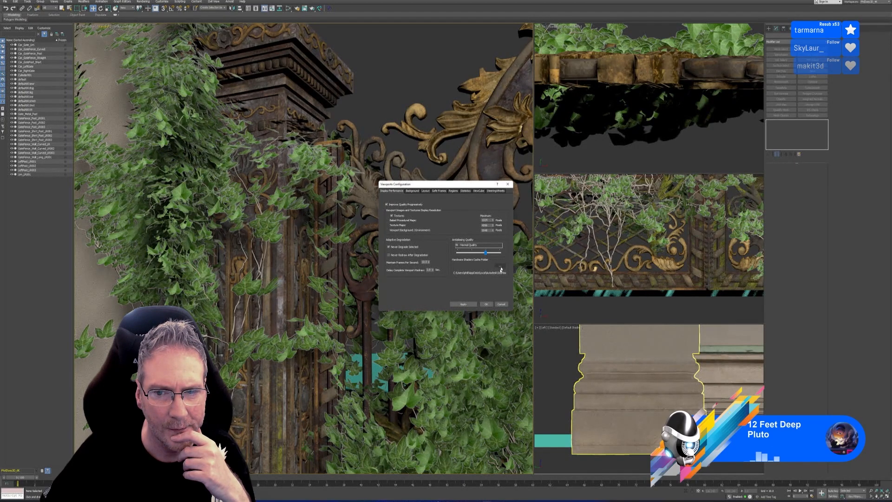
pyautogui.click(486, 304)
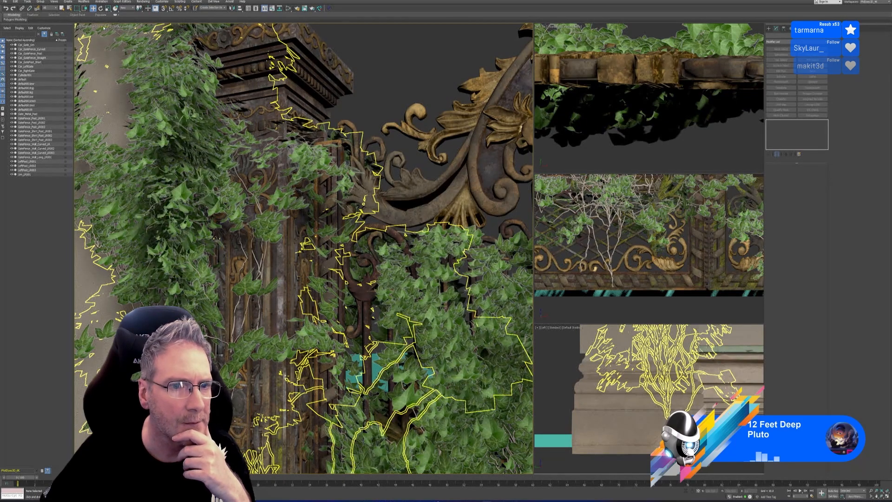
# Step: Open the active viewport settings and switch Transparency to Off, then back to Object Sorting
pyautogui.click(104, 27)
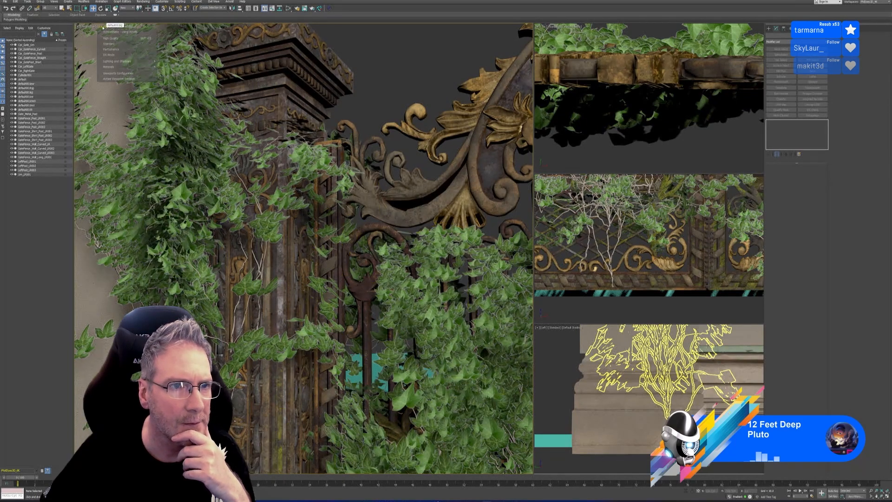
pyautogui.click(128, 79)
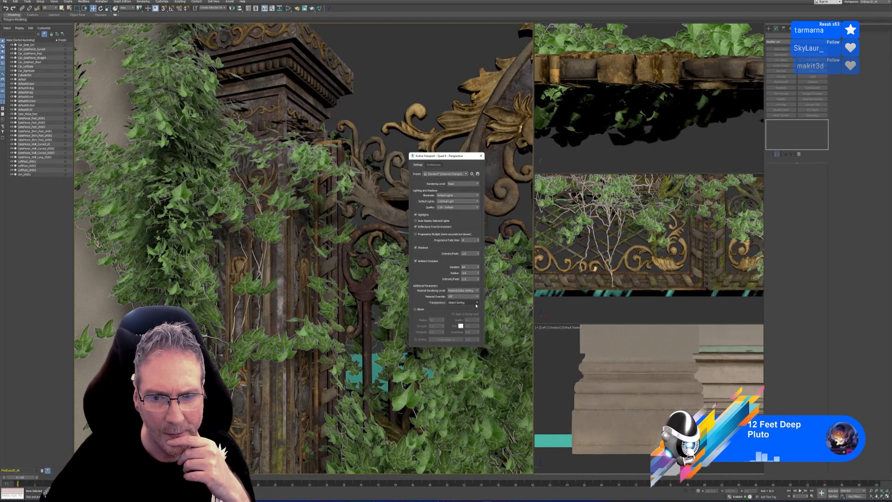
pyautogui.click(476, 303)
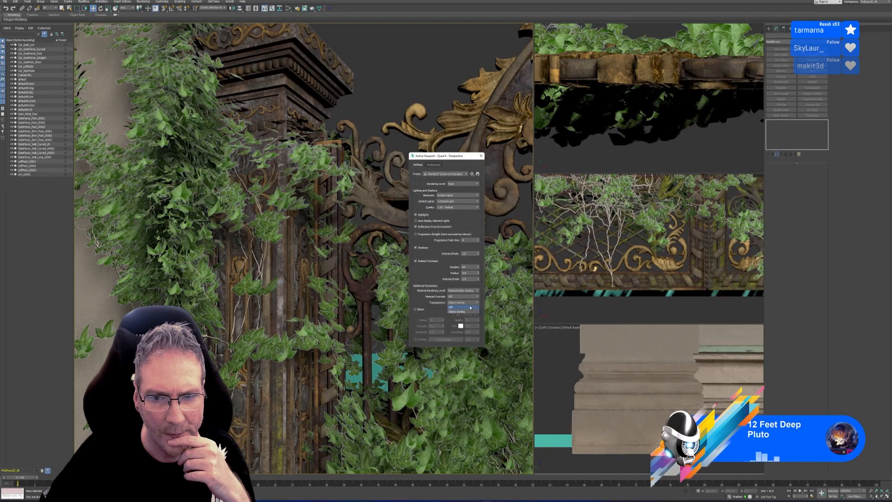
pyautogui.click(468, 307)
pyautogui.click(464, 302)
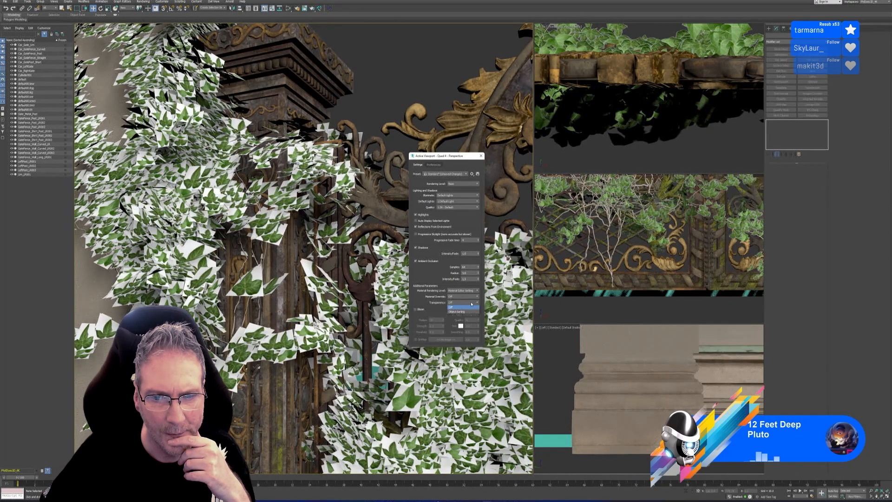
pyautogui.click(465, 312)
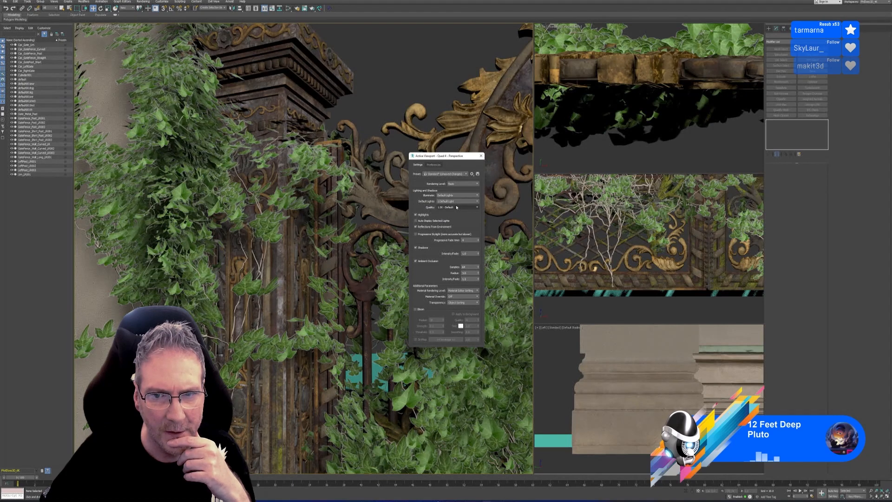
# Step: Review the display preferences in the active viewport settings, close the settings, and examine the ivy across the whole gate
pyautogui.click(434, 165)
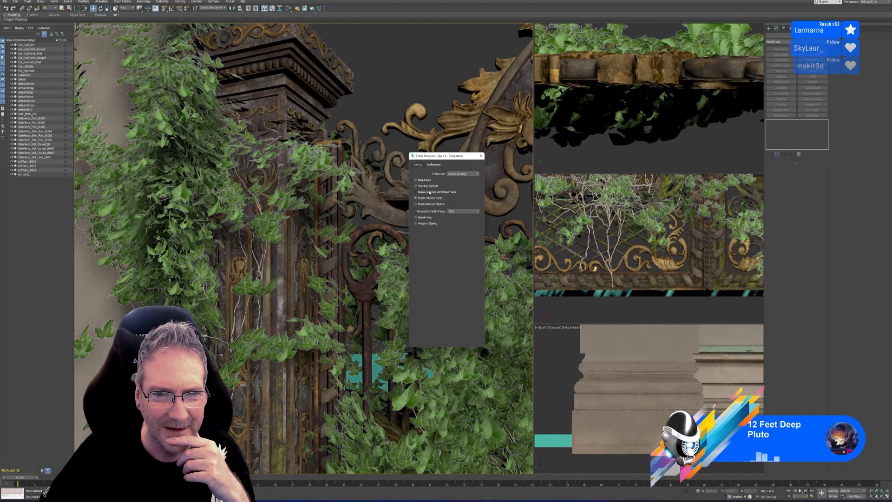
pyautogui.click(481, 156)
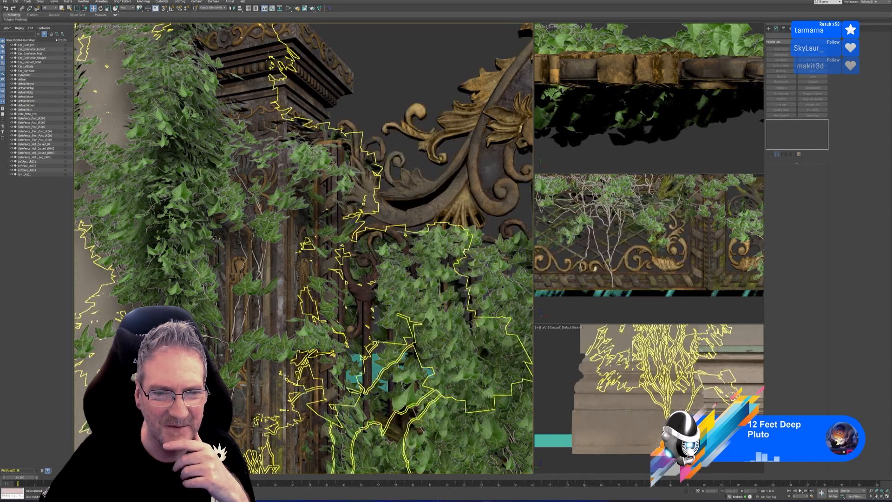
pyautogui.scroll(-3, 386, 240)
pyautogui.scroll(-5, 385, 240)
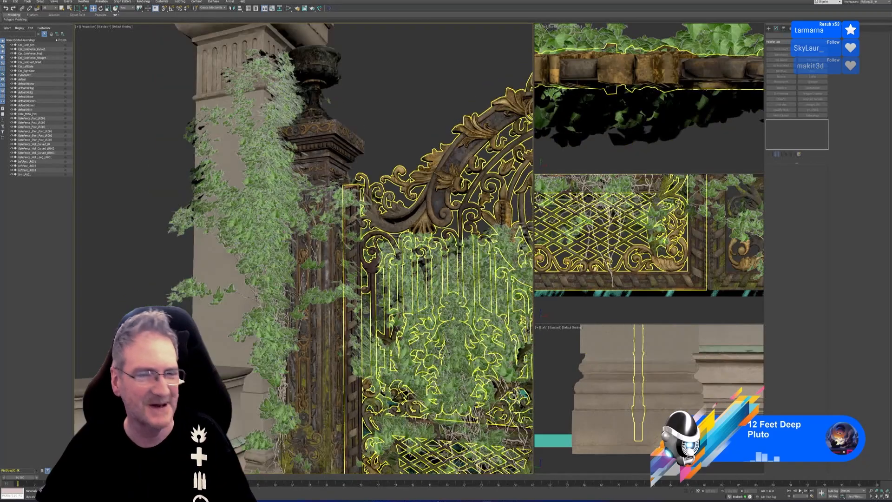
pyautogui.moveTo(398, 143); pyautogui.dragTo(350, 131, button='middle')
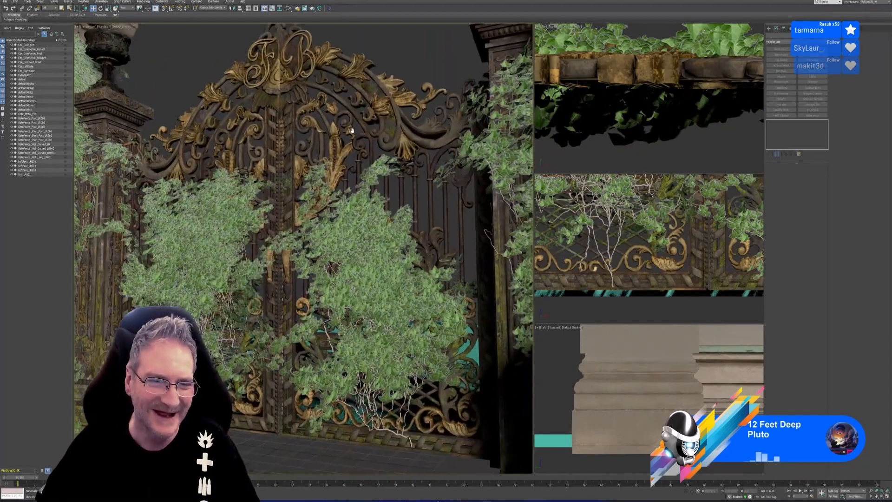
pyautogui.scroll(-2, 351, 132)
pyautogui.keyDown('alt'); pyautogui.moveTo(360, 246); pyautogui.dragTo(433, 237, button='middle'); pyautogui.keyUp('alt')
pyautogui.scroll(-2, 312, 379)
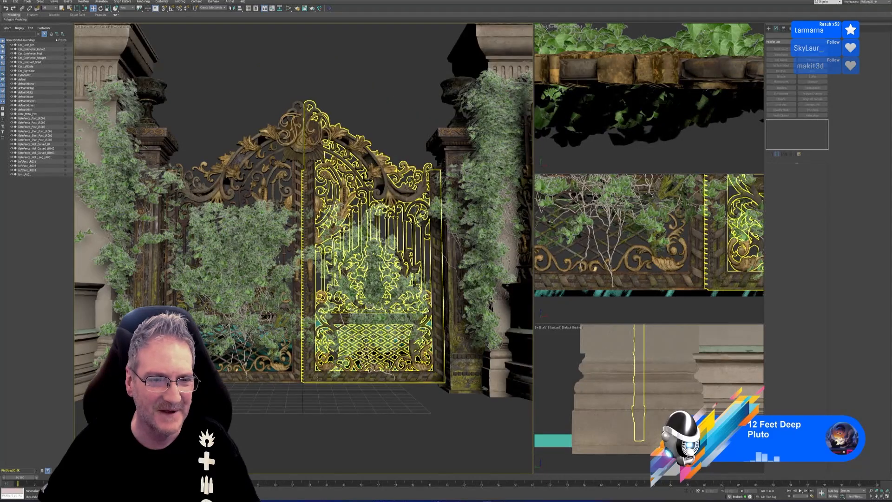
pyautogui.keyDown('alt'); pyautogui.moveTo(329, 388); pyautogui.dragTo(330, 398, button='middle'); pyautogui.keyUp('alt')
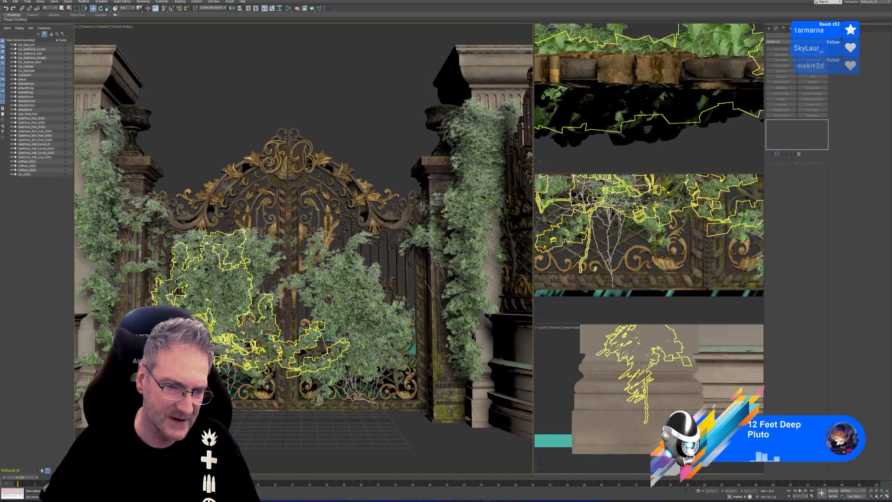
# Step: Isolate the ivy on the left gate leaf and delete the polygons of its leafy branches reaching toward the right gate leaf
pyautogui.click(289, 347)
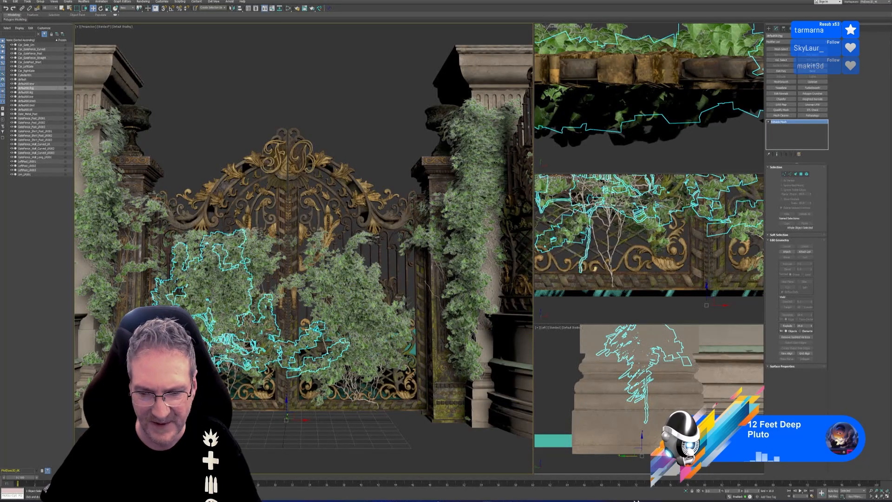
pyautogui.click(687, 492)
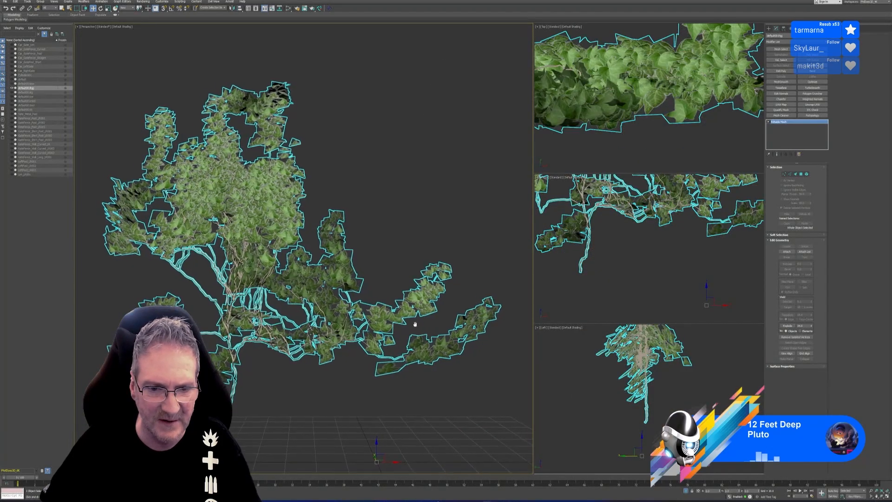
pyautogui.moveTo(418, 325); pyautogui.dragTo(401, 312, button='middle')
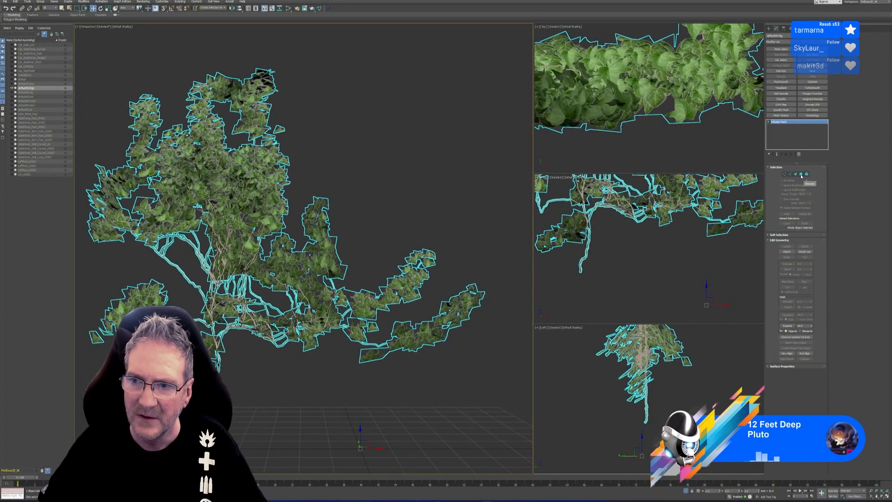
pyautogui.press('4')
pyautogui.moveTo(451, 229)
pyautogui.mouseDown()
pyautogui.moveTo(375, 309)
pyautogui.moveTo(352, 319)
pyautogui.mouseUp()
pyautogui.keyDown('ctrl'); pyautogui.moveTo(500, 278); pyautogui.dragTo(440, 348); pyautogui.keyUp('ctrl')
pyautogui.keyDown('ctrl'); pyautogui.moveTo(401, 389); pyautogui.dragTo(438, 327); pyautogui.keyUp('ctrl')
pyautogui.keyDown('ctrl'); pyautogui.moveTo(403, 350); pyautogui.dragTo(405, 346); pyautogui.keyUp('ctrl')
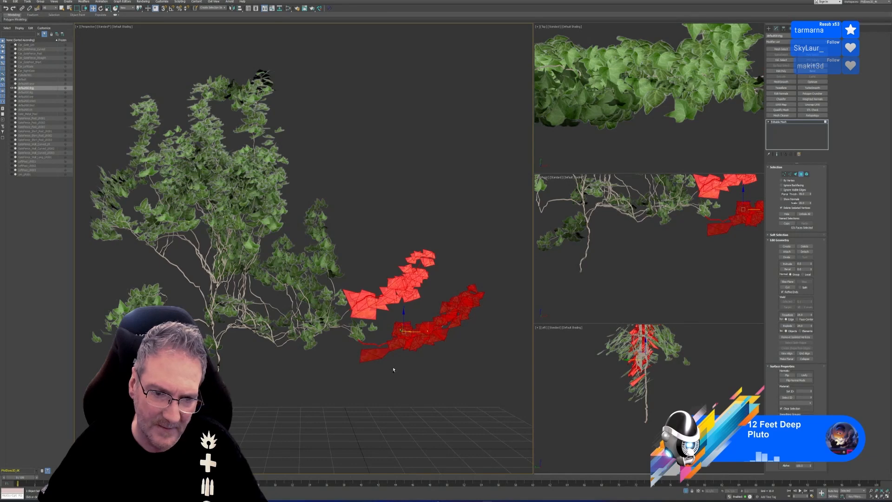
pyautogui.press('Delete')
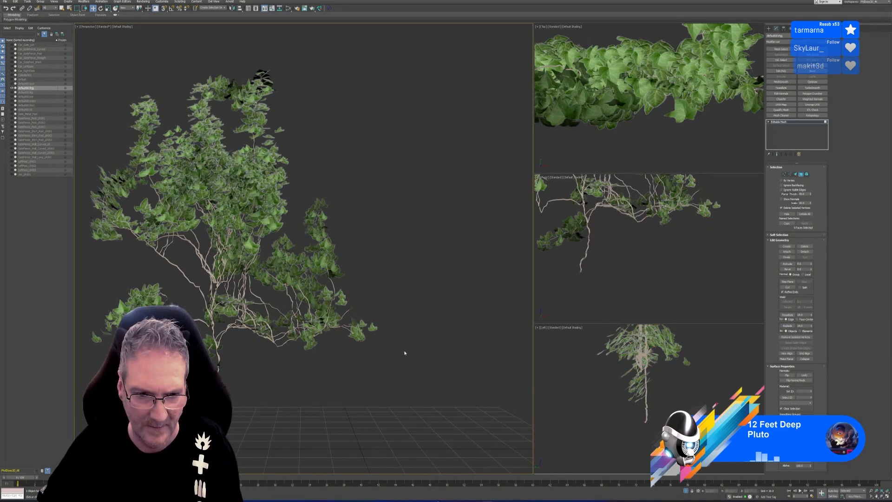
# Step: End isolation to show the full gate scene, leave sub-object editing, and deselect the trimmed ivy
pyautogui.hotkey('alt', 'q')
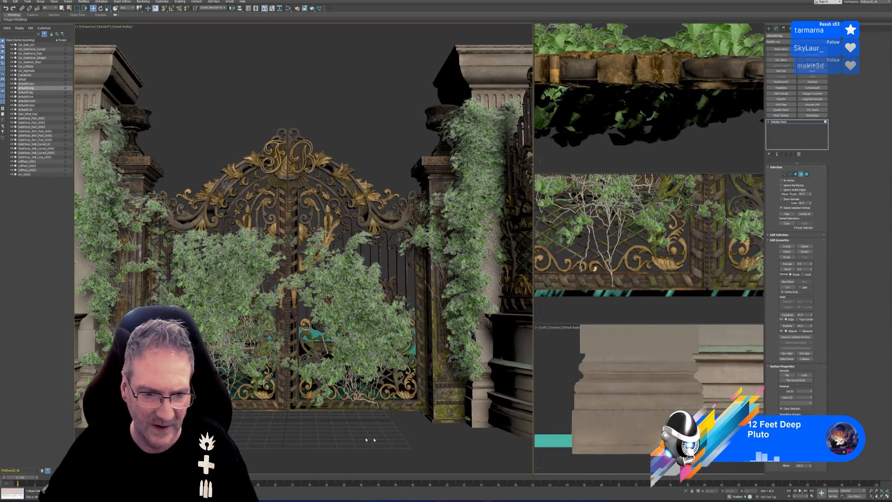
pyautogui.click(800, 174)
pyautogui.click(303, 442)
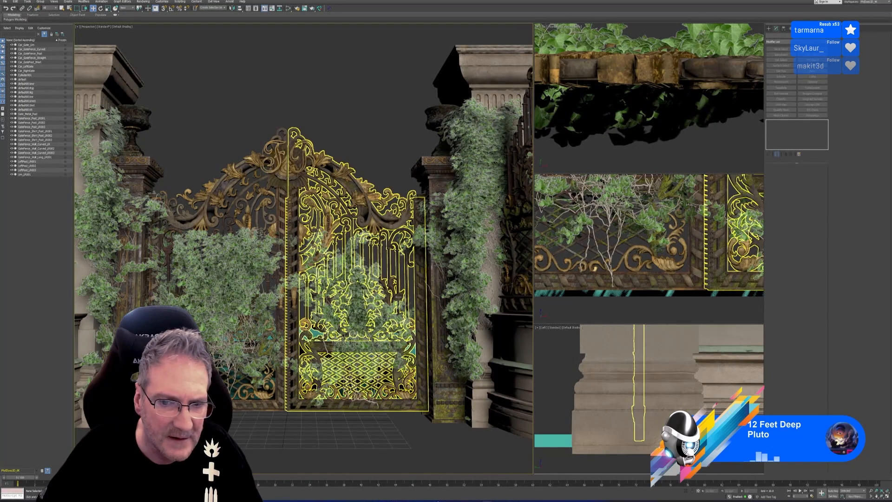
# Step: Examine the ivy from the front and back of the gate, and frame the gate in the top, front and left views
pyautogui.keyDown('alt'); pyautogui.moveTo(374, 439); pyautogui.dragTo(342, 448, button='middle'); pyautogui.keyUp('alt')
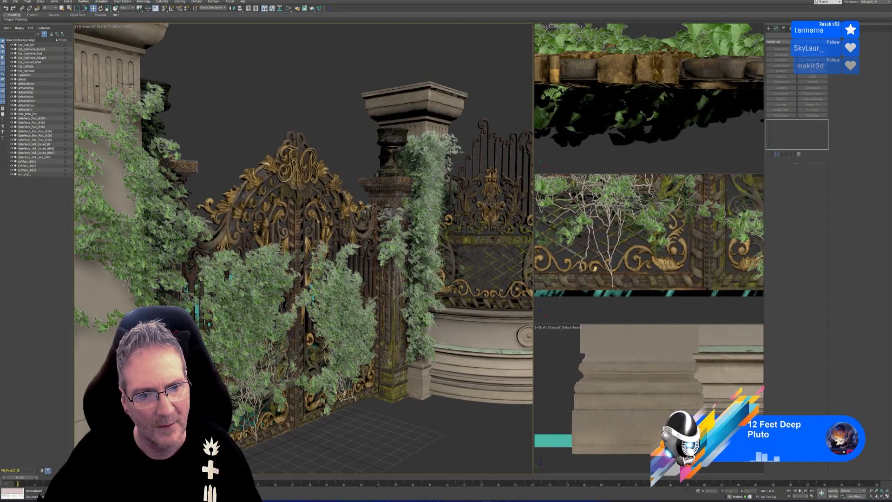
pyautogui.scroll(7, 362, 347)
pyautogui.scroll(-8, 363, 346)
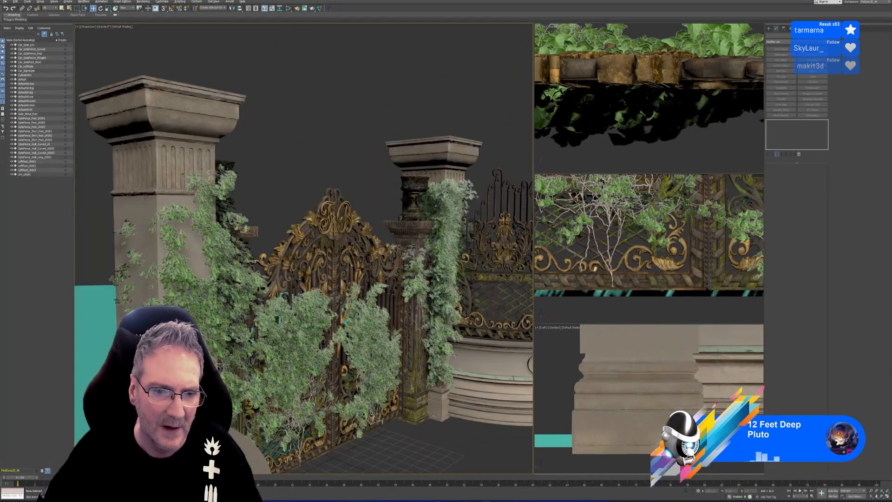
pyautogui.keyDown('alt'); pyautogui.moveTo(321, 446); pyautogui.dragTo(493, 411, button='middle'); pyautogui.keyUp('alt')
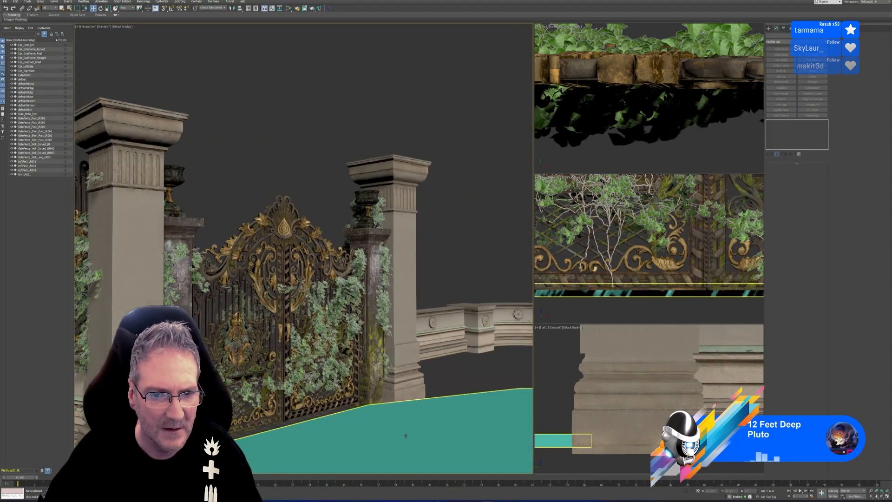
pyautogui.keyDown('alt'); pyautogui.moveTo(405, 435); pyautogui.dragTo(279, 446, button='middle'); pyautogui.keyUp('alt')
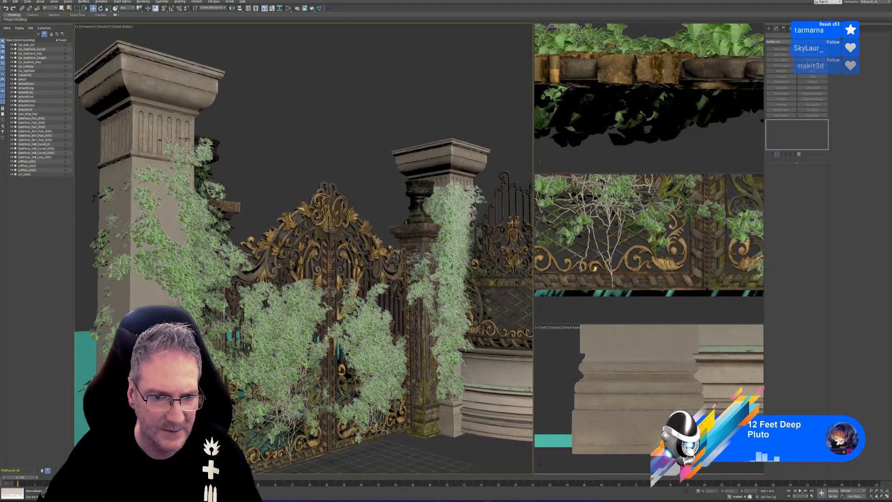
pyautogui.scroll(-2, 609, 115)
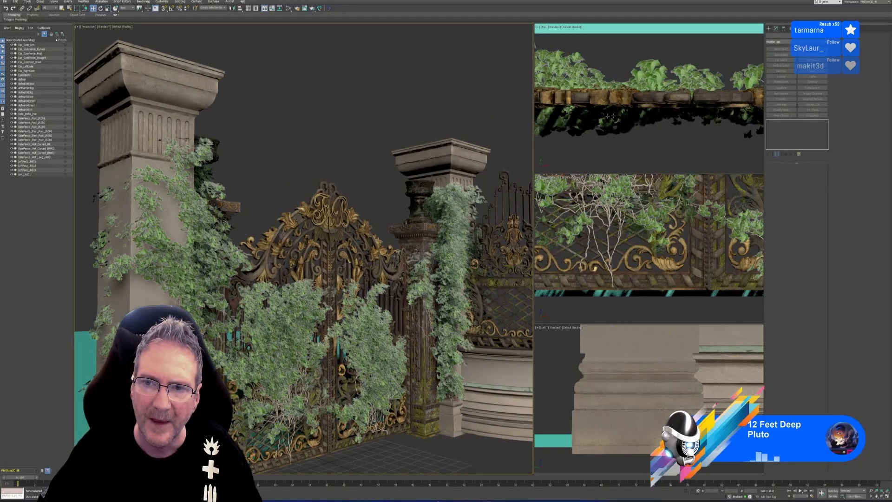
pyautogui.scroll(-5, 609, 116)
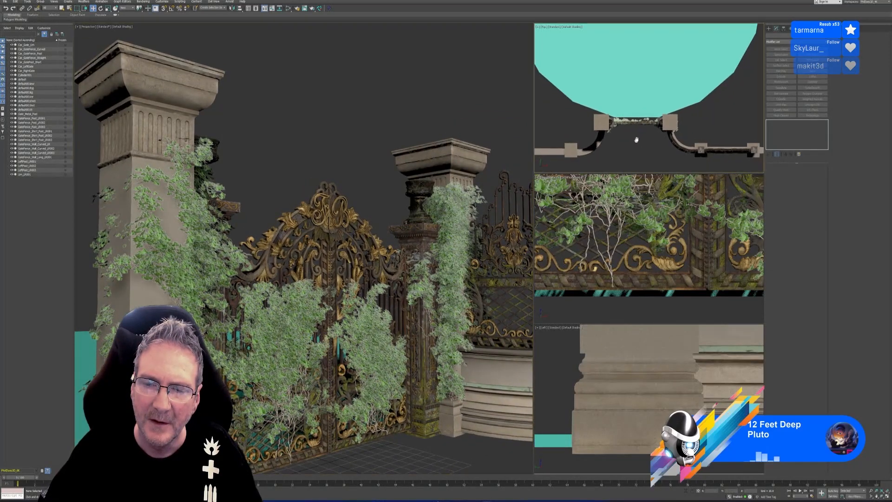
pyautogui.scroll(-4, 640, 123)
pyautogui.scroll(-6, 650, 224)
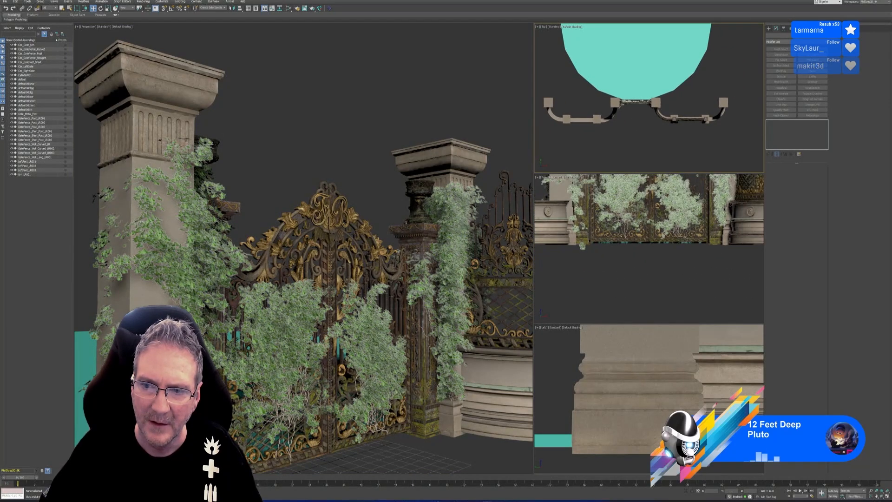
pyautogui.scroll(-6, 647, 249)
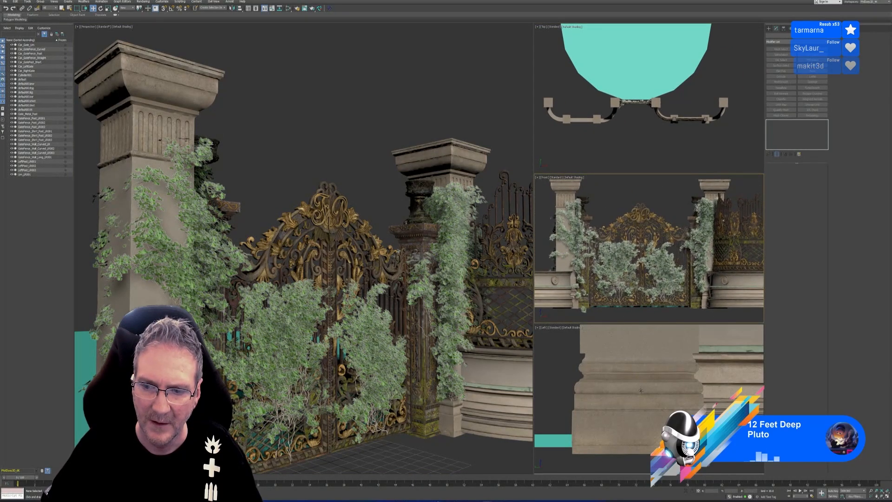
pyautogui.scroll(-6, 641, 390)
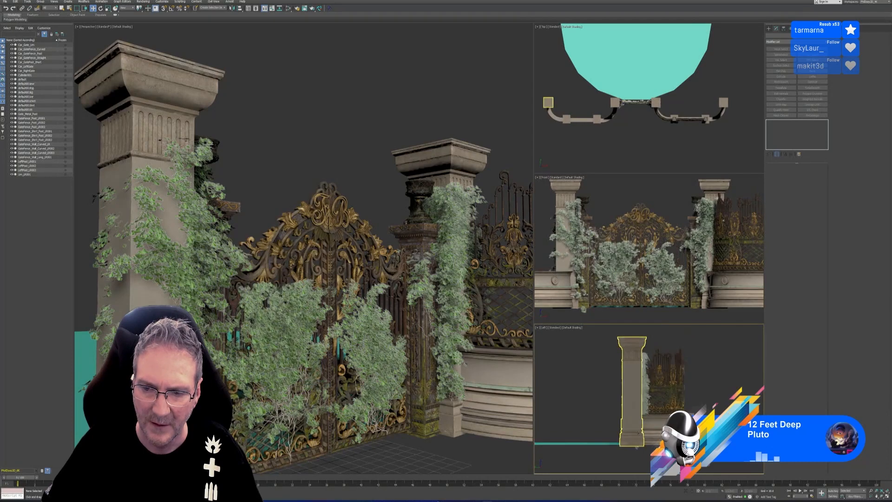
pyautogui.moveTo(359, 134); pyautogui.dragTo(377, 124, button='middle')
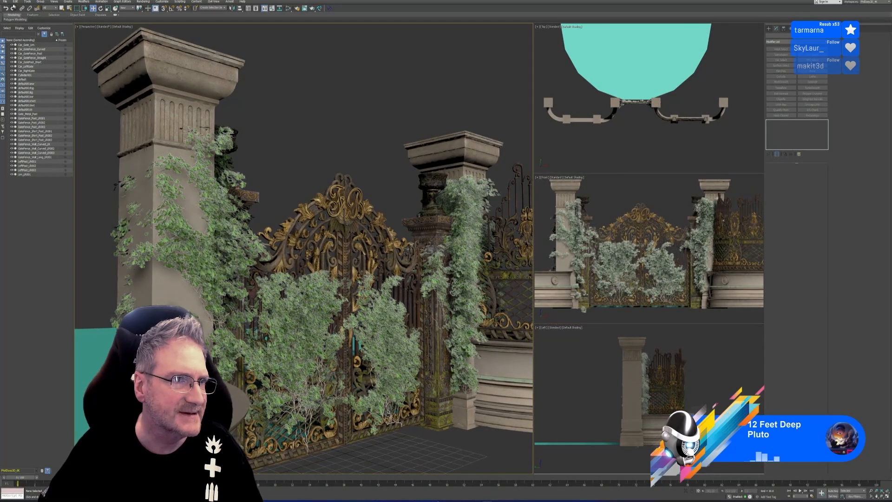
# Step: Save the gate scene with Save As in the Car Gate folder
pyautogui.click(4, 2)
pyautogui.click(21, 41)
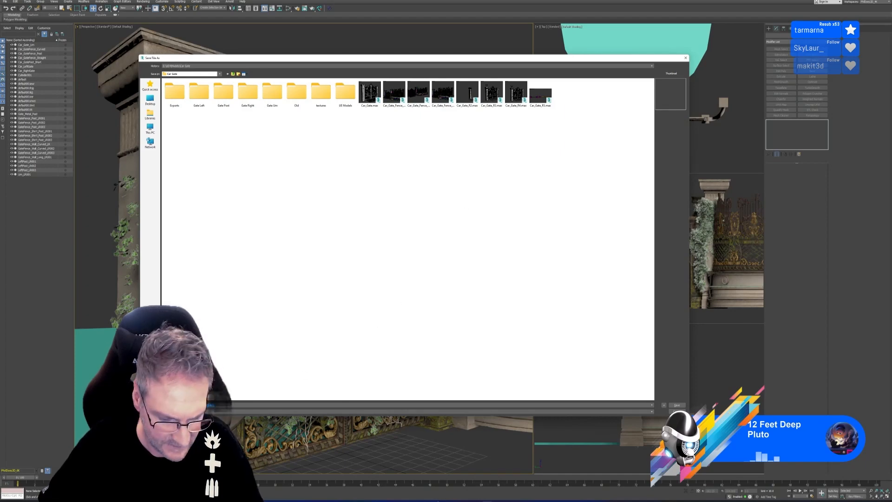
pyautogui.press('Return')
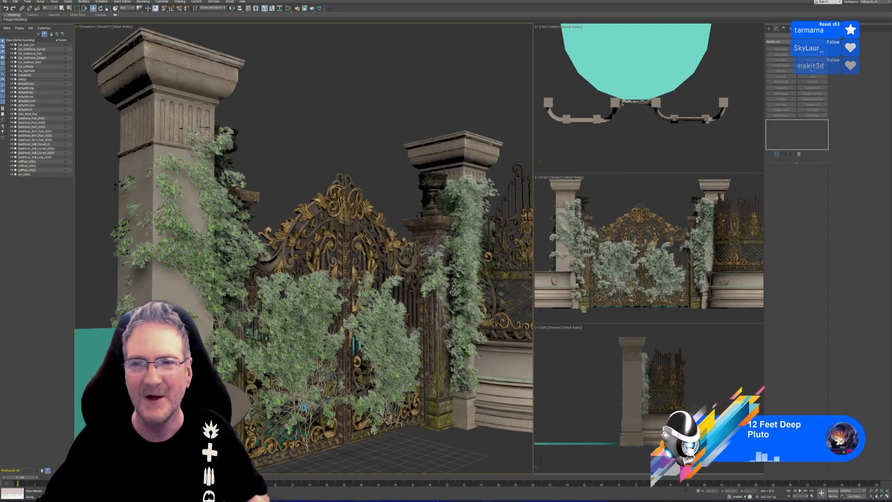
# Step: Examine the fence beside the gate and the ivy on the right post and gate leaf up close, leaving nothing selected
pyautogui.click(305, 409)
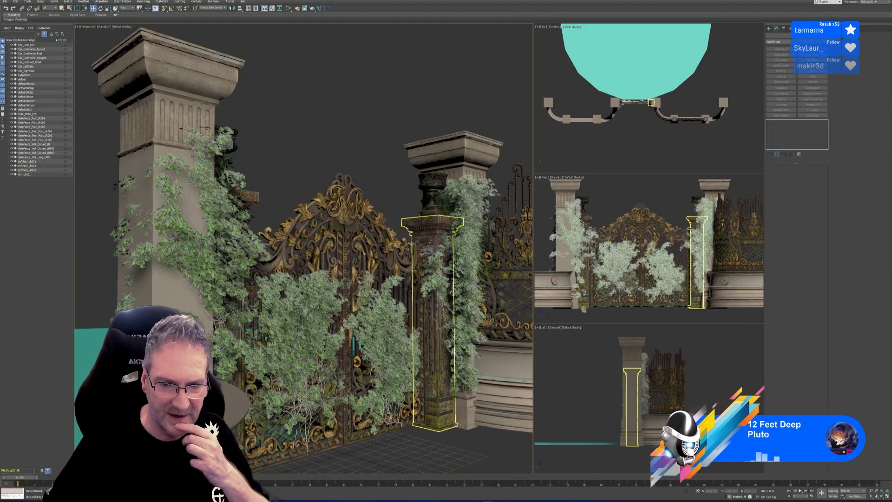
pyautogui.scroll(-5, 393, 197)
pyautogui.keyDown('alt'); pyautogui.moveTo(393, 197); pyautogui.dragTo(325, 203, button='middle'); pyautogui.keyUp('alt')
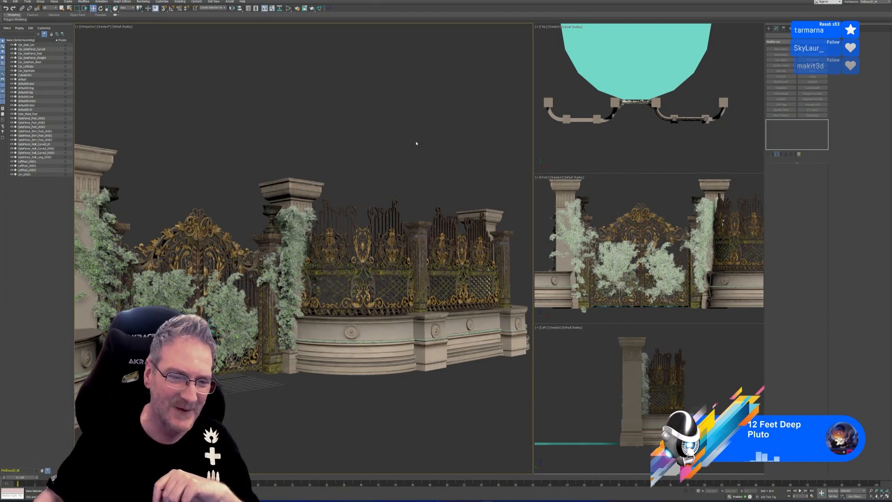
pyautogui.keyDown('alt'); pyautogui.moveTo(391, 167); pyautogui.dragTo(372, 165, button='middle'); pyautogui.keyUp('alt')
pyautogui.scroll(5, 238, 280)
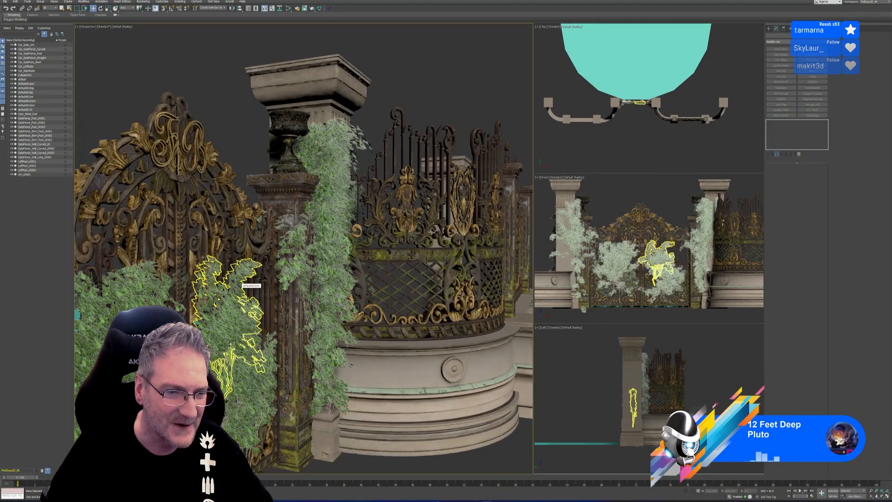
pyautogui.moveTo(239, 260); pyautogui.dragTo(260, 171, button='middle')
pyautogui.click(260, 170)
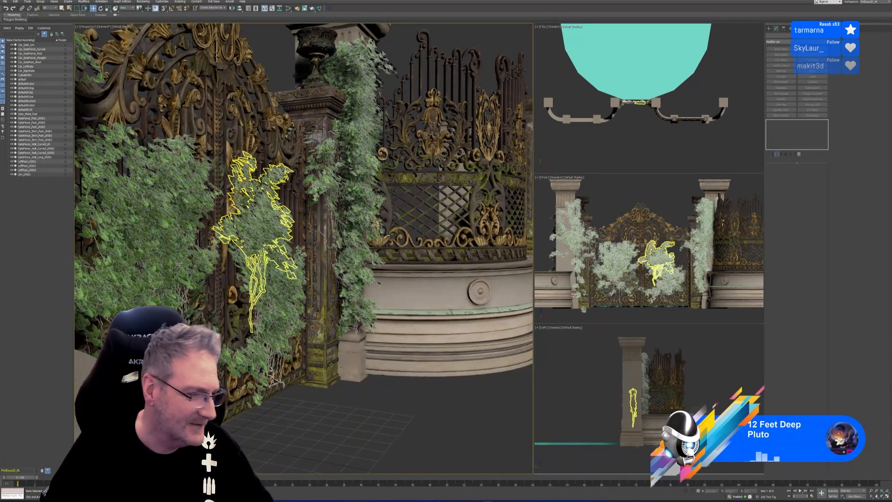
pyautogui.click(345, 418)
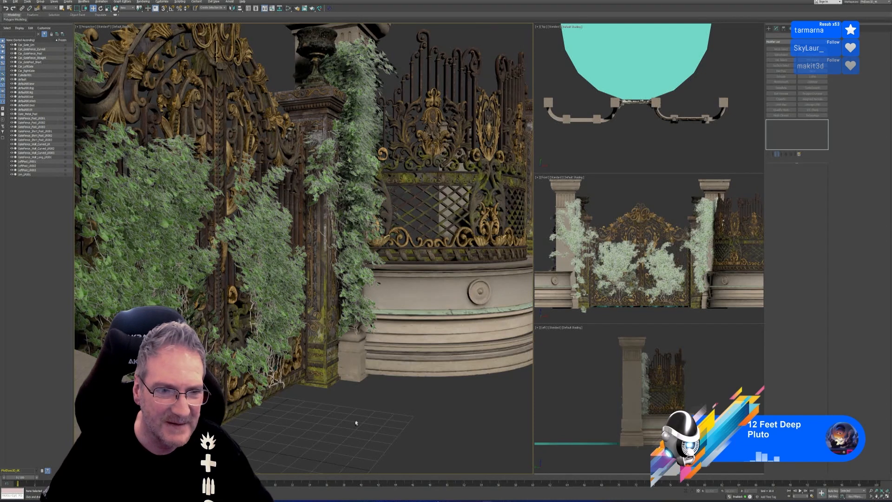
# Step: Review the leaf bitmaps and opacity masks feeding the ivy's Multi/Sub-Object material in the Slate Material Editor, and close the editor
pyautogui.click(289, 9)
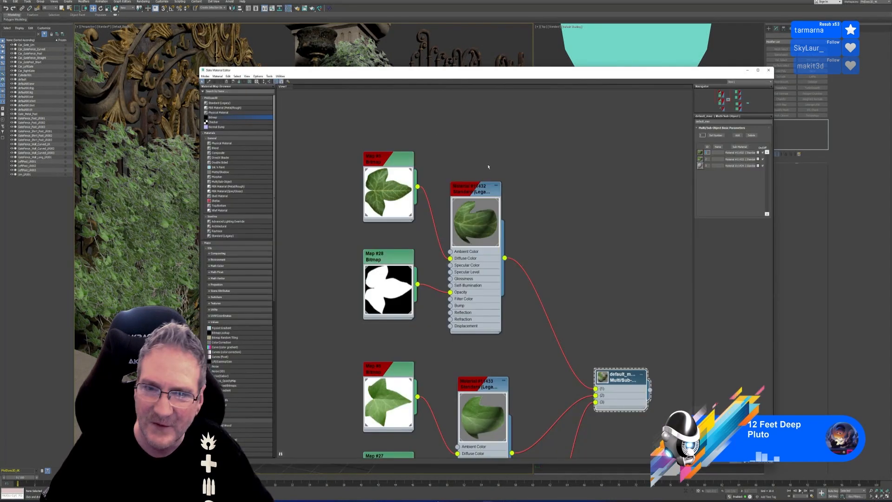
pyautogui.moveTo(541, 243); pyautogui.dragTo(540, 236, button='middle')
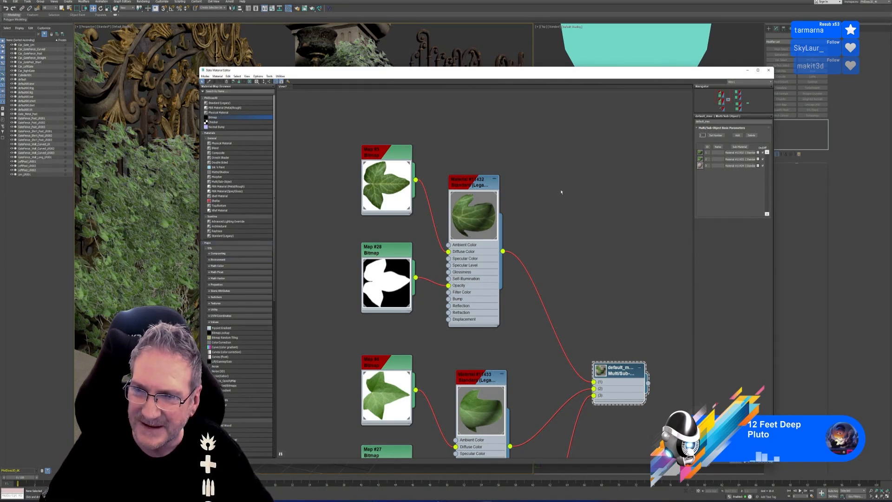
pyautogui.moveTo(554, 218); pyautogui.dragTo(535, 182, button='middle')
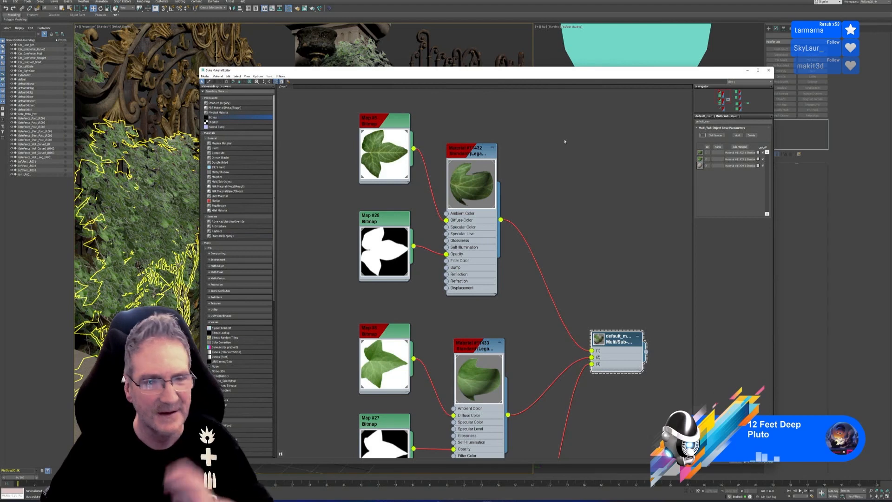
pyautogui.press('m')
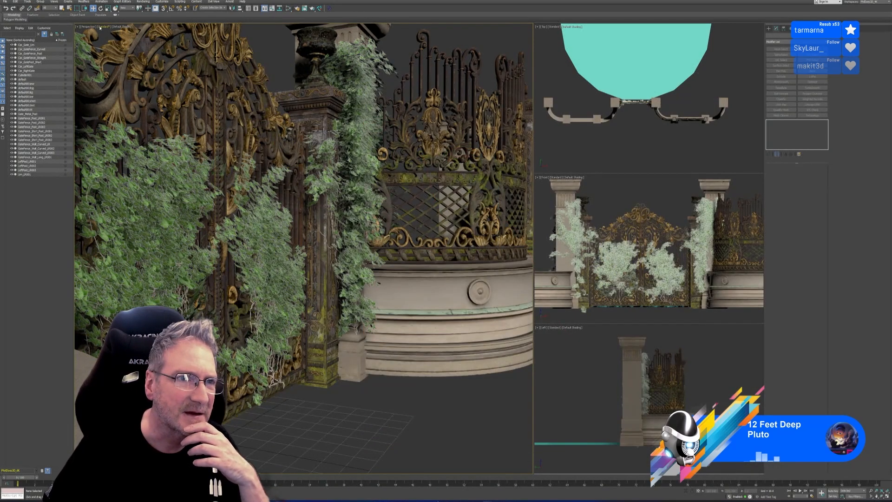
# Step: Try the DX Mode and High Quality shading presets on the perspective view and compare how the ivy leaves display
pyautogui.click(103, 27)
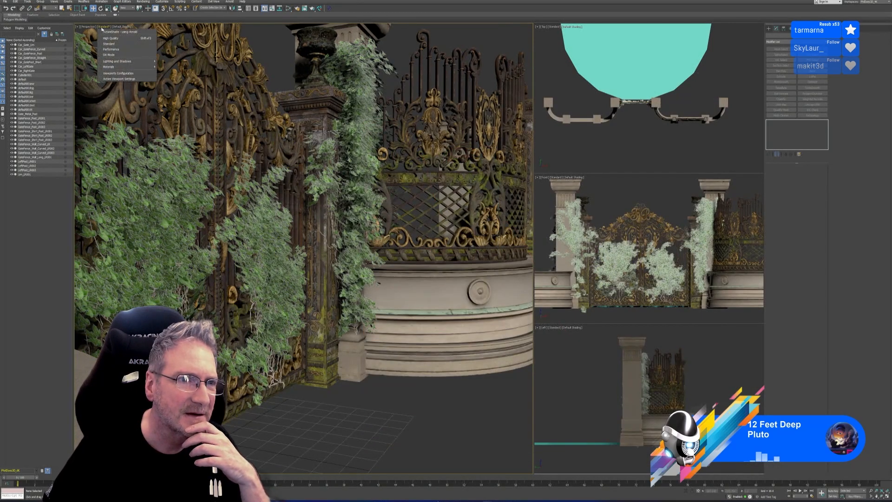
pyautogui.click(108, 55)
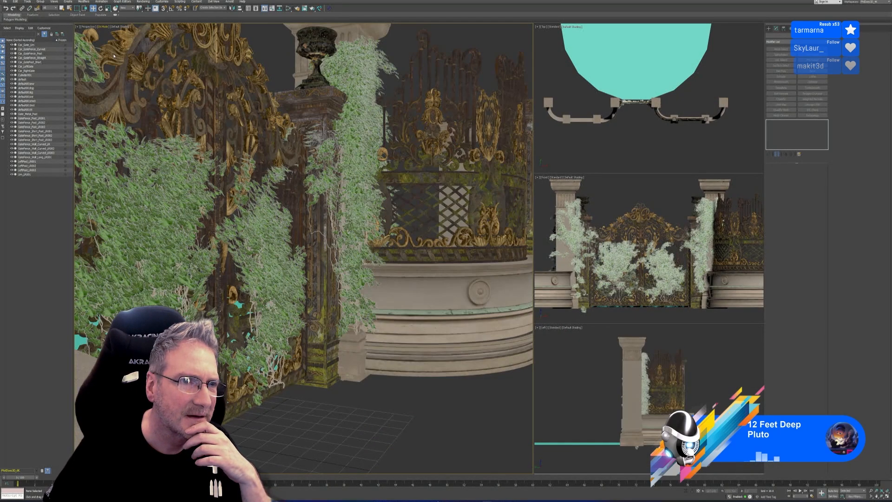
pyautogui.click(103, 27)
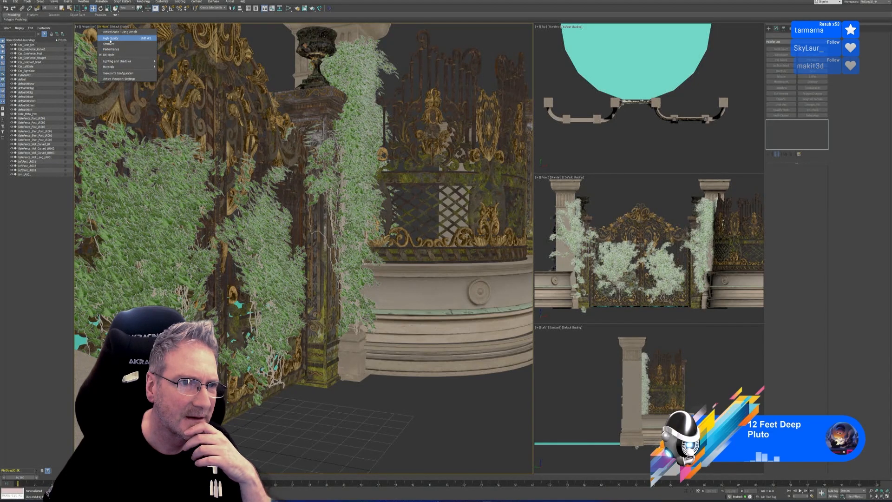
pyautogui.click(112, 38)
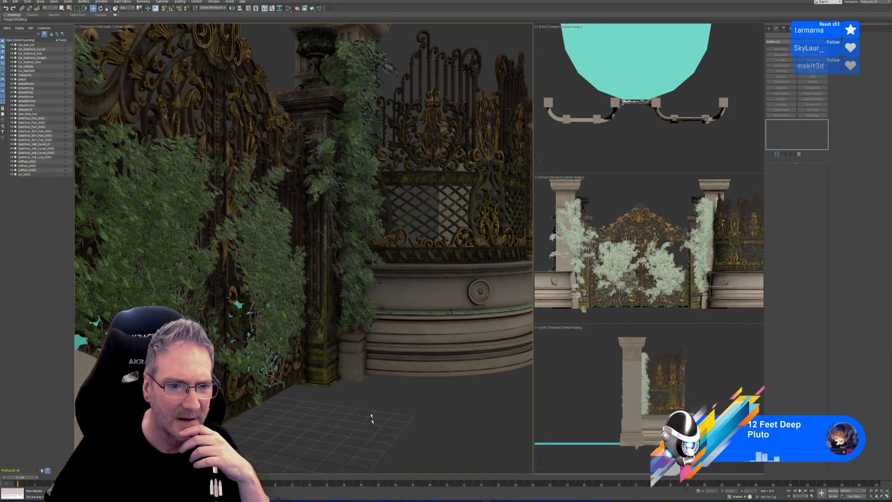
pyautogui.moveTo(371, 417)
pyautogui.keyDown('alt'); pyautogui.mouseDown(button='middle')
pyautogui.moveTo(364, 422)
pyautogui.moveTo(367, 413)
pyautogui.mouseUp(button='middle'); pyautogui.keyUp('alt')
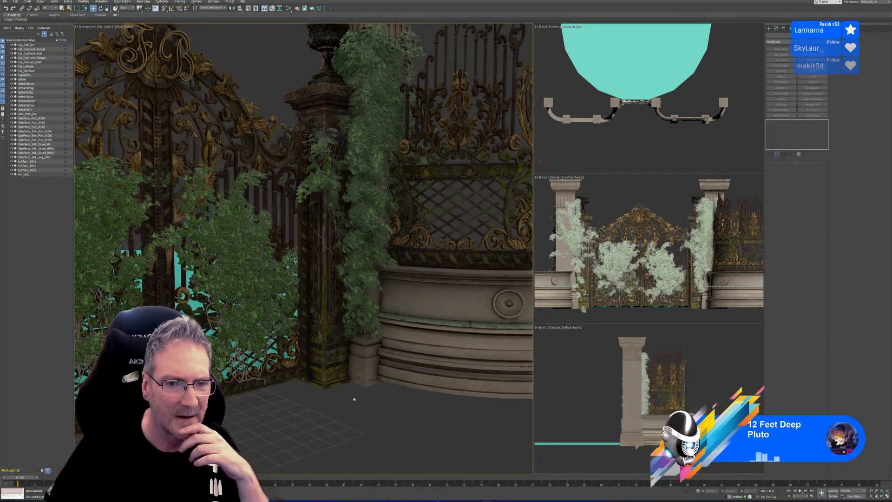
pyautogui.scroll(-5, 354, 400)
pyautogui.scroll(5, 348, 410)
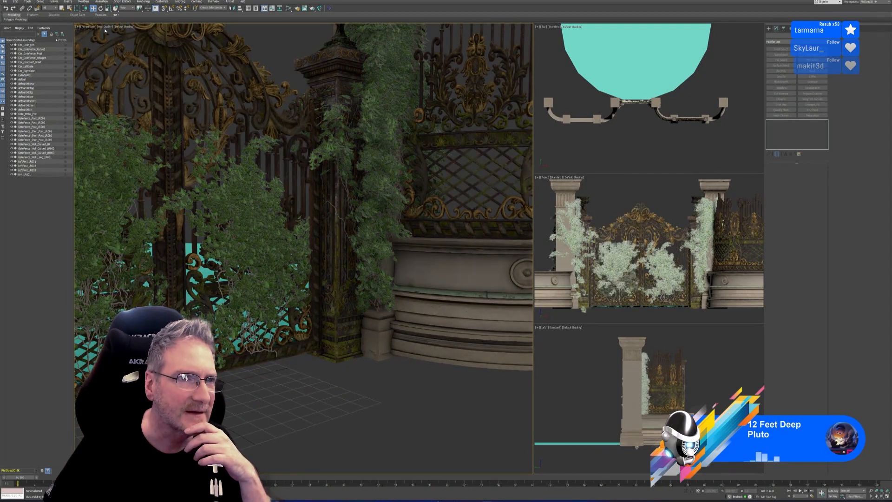
# Step: Set the perspective view to the Standard preset and enable Shadows
pyautogui.click(105, 26)
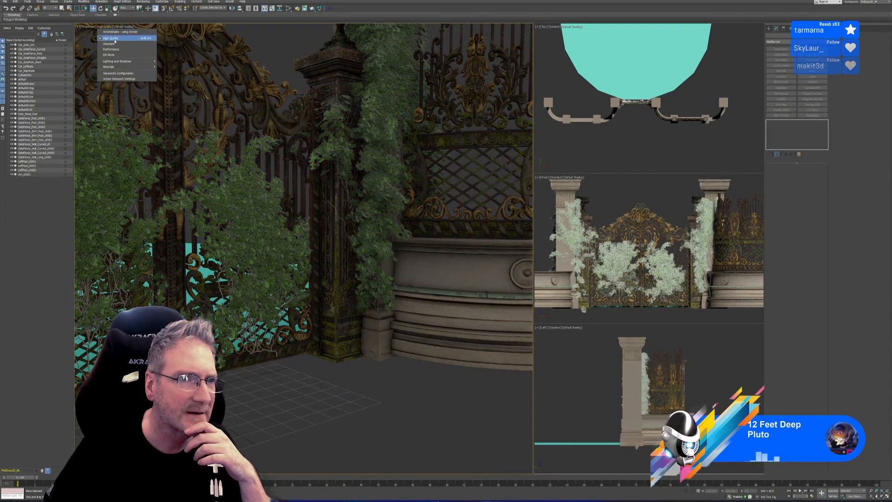
pyautogui.click(109, 44)
pyautogui.keyDown('alt'); pyautogui.moveTo(296, 352); pyautogui.dragTo(310, 382, button='middle'); pyautogui.keyUp('alt')
pyautogui.click(106, 27)
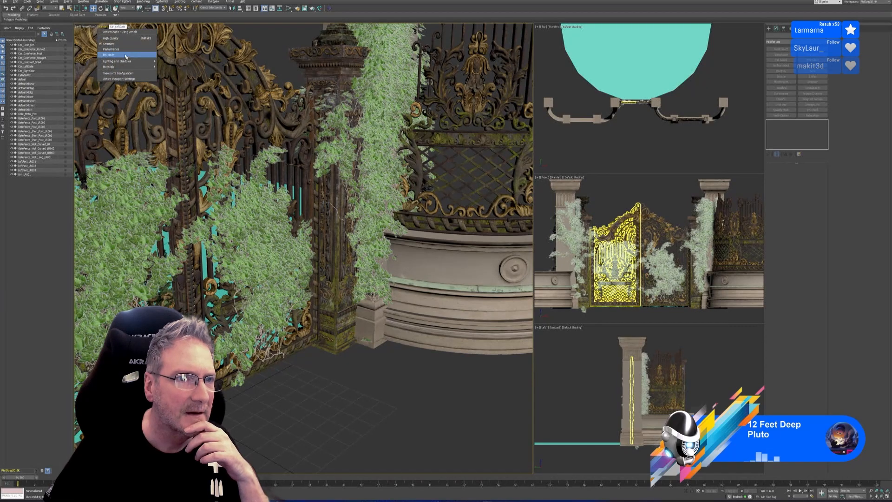
pyautogui.moveTo(136, 69)
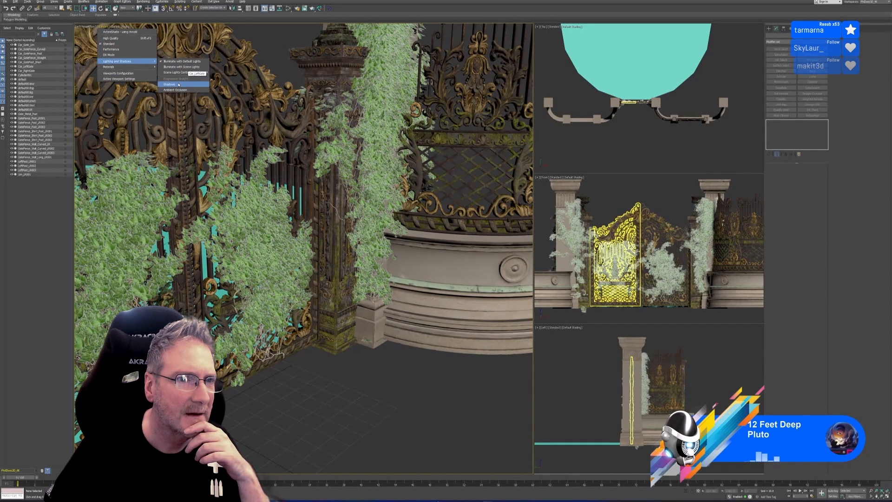
pyautogui.click(179, 84)
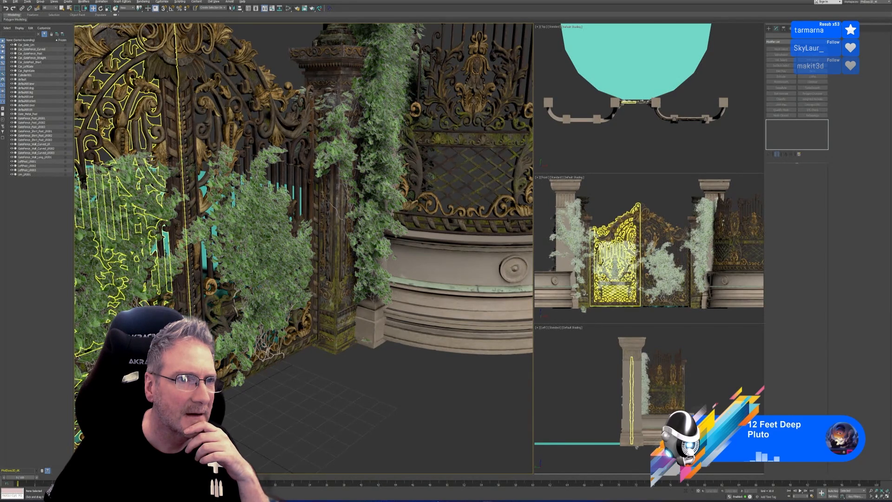
# Step: Enable Ambient Occlusion in the perspective view, leave nothing selected, and check the ivy on the gate
pyautogui.click(106, 28)
pyautogui.moveTo(140, 62)
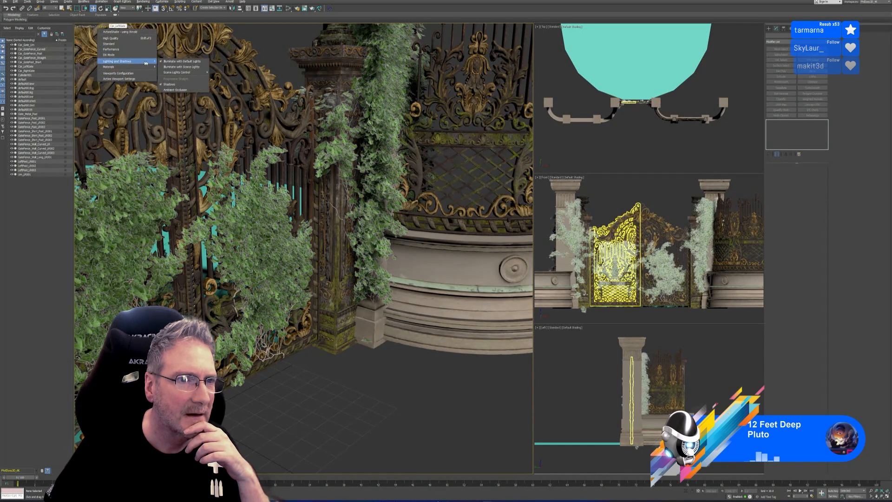
pyautogui.click(177, 89)
pyautogui.click(102, 27)
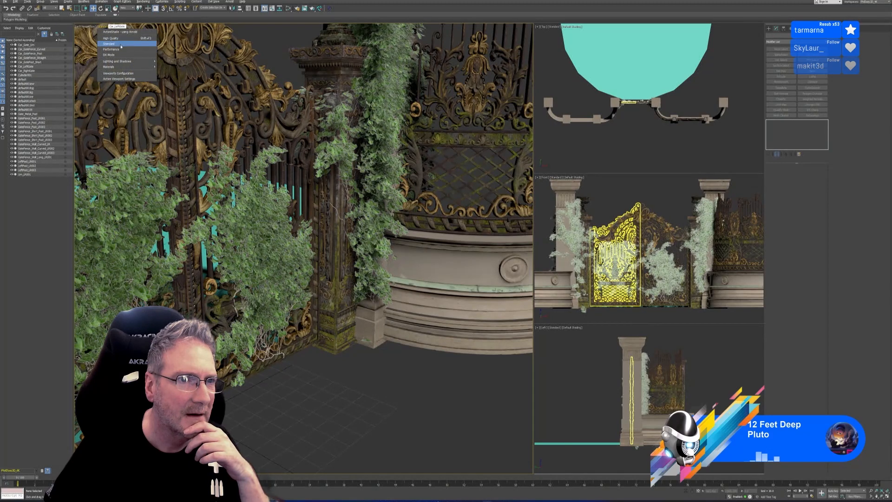
pyautogui.moveTo(134, 62)
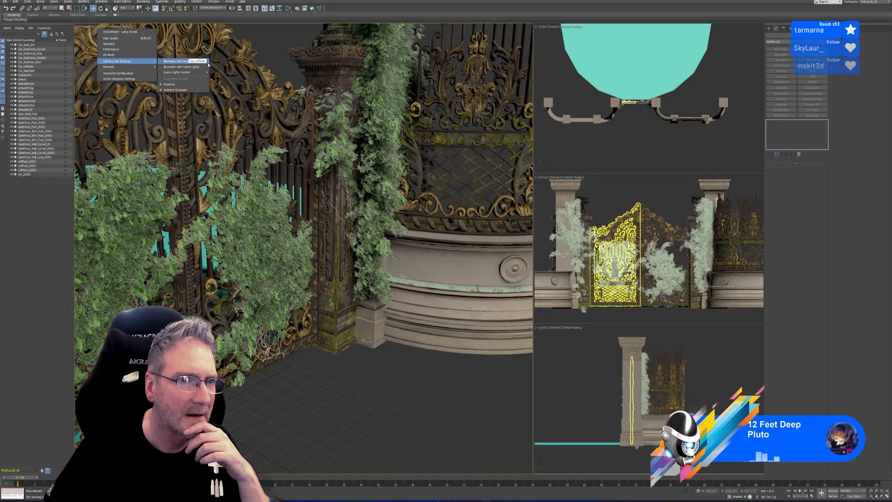
pyautogui.moveTo(204, 74)
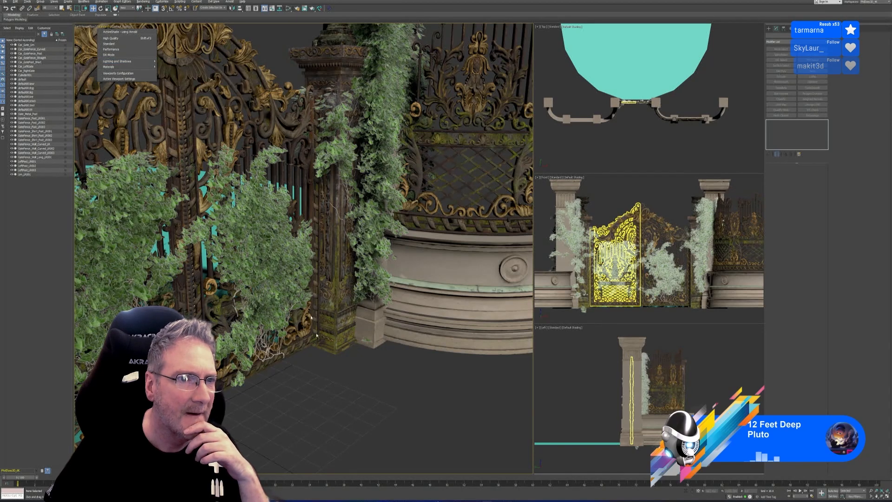
pyautogui.click(321, 392)
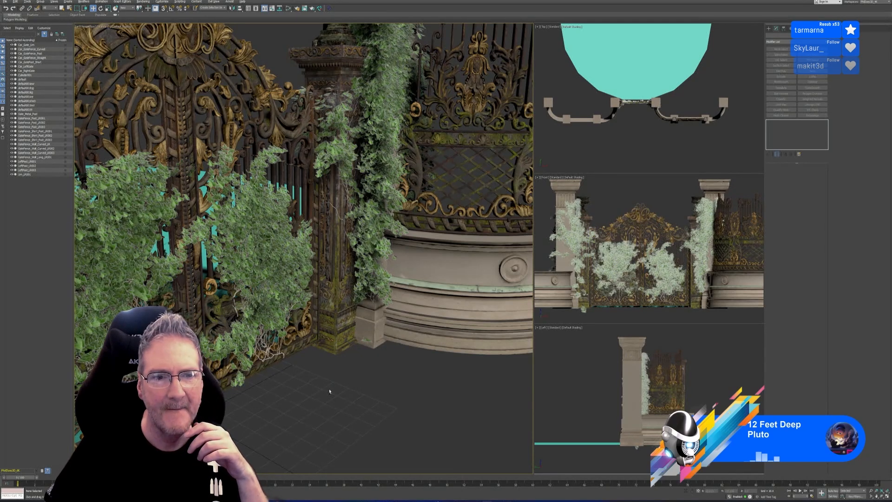
pyautogui.moveTo(328, 392)
pyautogui.keyDown('alt'); pyautogui.mouseDown(button='middle')
pyautogui.moveTo(336, 381)
pyautogui.moveTo(347, 392)
pyautogui.mouseUp(button='middle'); pyautogui.keyUp('alt')
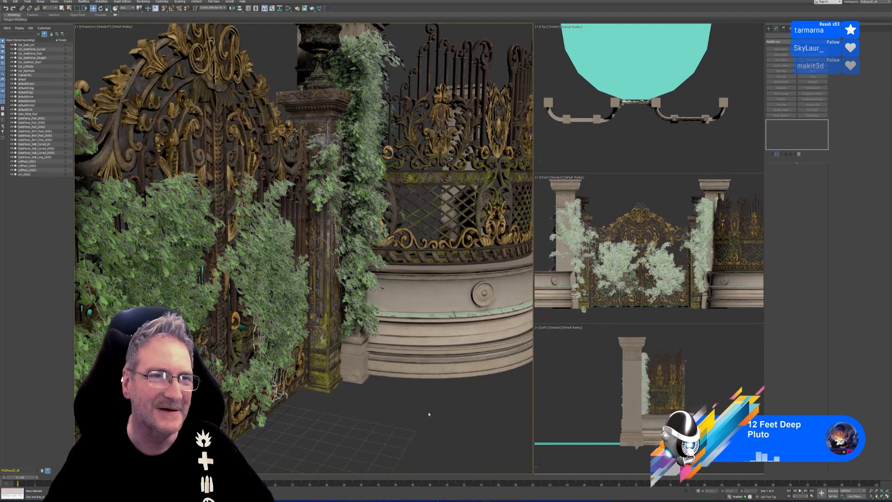
# Step: Open the ivy material in the Slate Material Editor and set the alpha source of leaf bitmap Map #5 to None (Opaque)
pyautogui.click(289, 8)
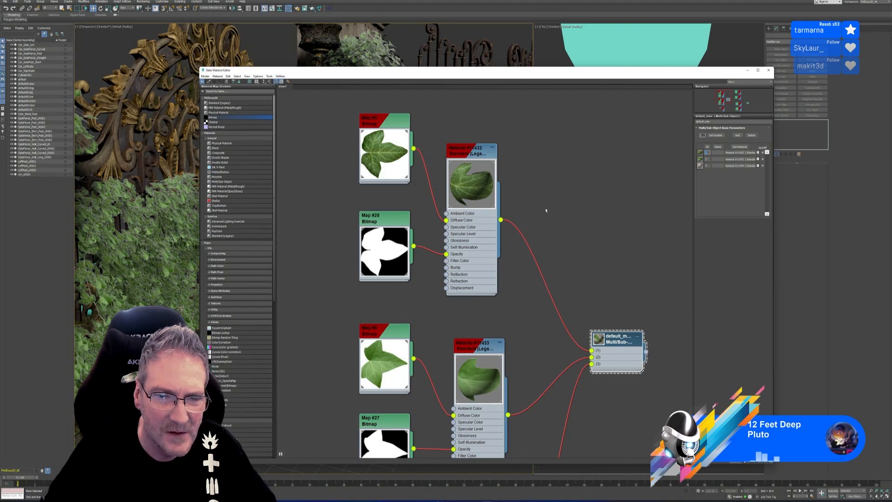
pyautogui.doubleClick(395, 120)
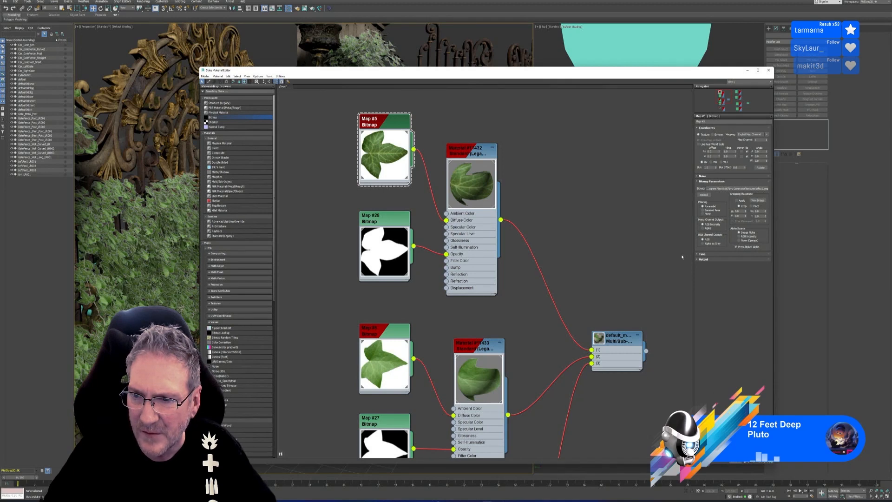
pyautogui.click(749, 241)
# Step: Review the bitmap and output settings of Map #6, Map #5 and the Map #28 opacity mask, and close the editor
pyautogui.doubleClick(381, 330)
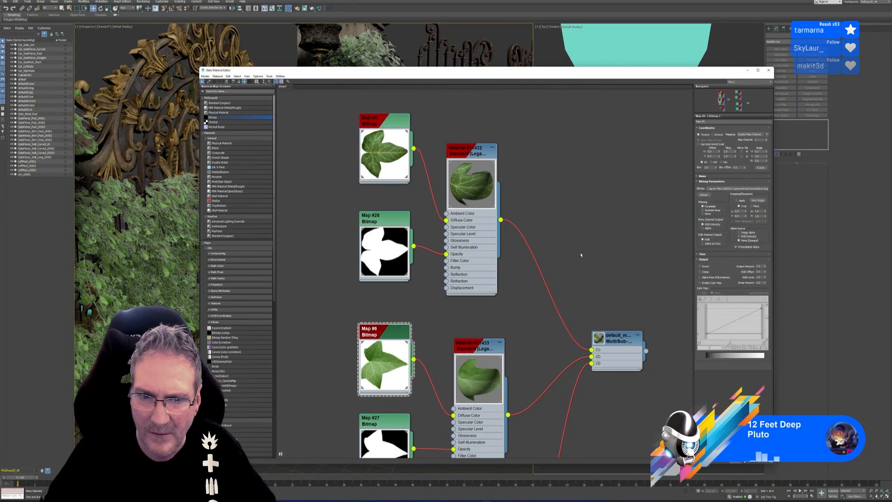
pyautogui.doubleClick(388, 128)
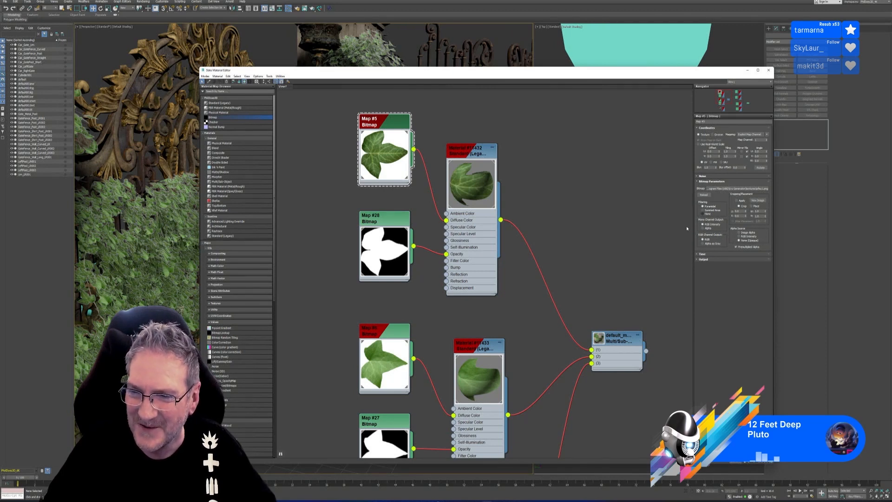
pyautogui.click(698, 259)
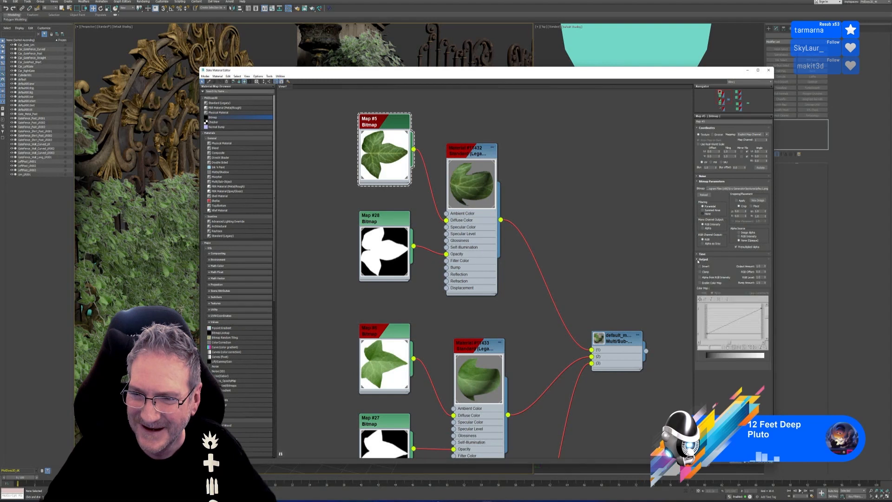
pyautogui.click(406, 224)
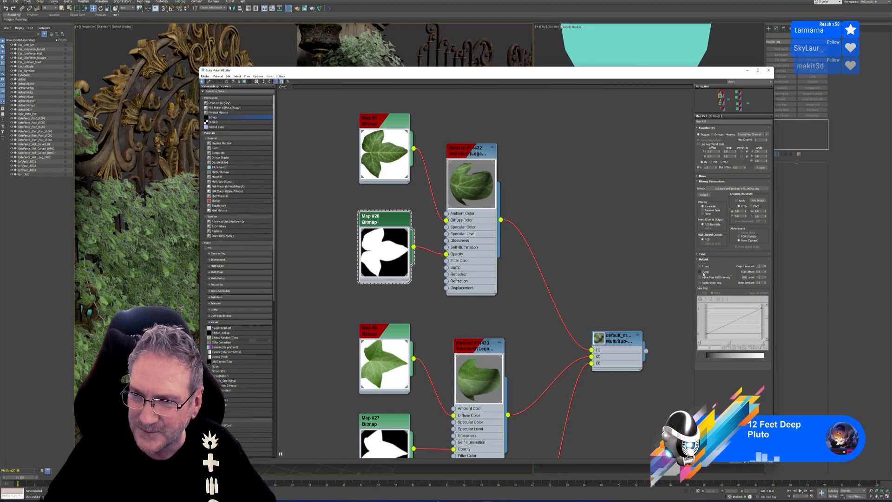
pyautogui.click(770, 70)
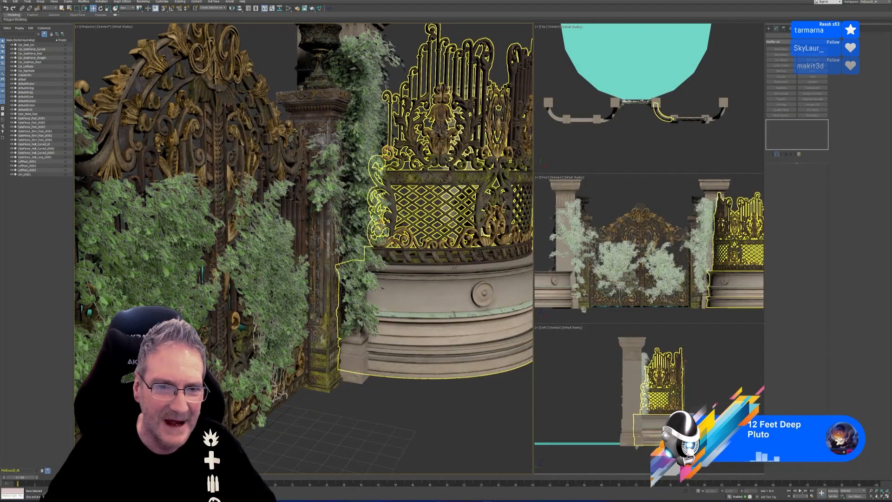
# Step: Save the gate scene after checking the whole gate and fence in the perspective view
pyautogui.scroll(-4, 435, 251)
pyautogui.keyDown('alt'); pyautogui.moveTo(455, 364); pyautogui.dragTo(390, 375, button='middle'); pyautogui.keyUp('alt')
pyautogui.scroll(-3, 421, 373)
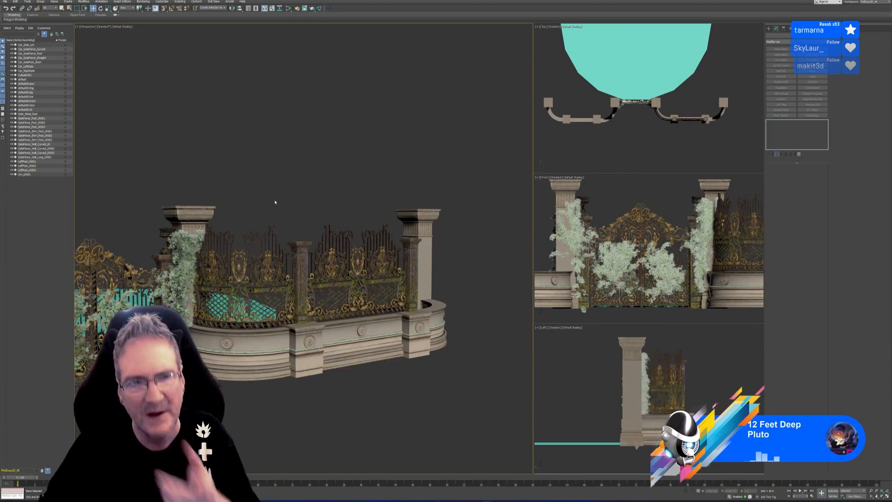
pyautogui.keyDown('alt'); pyautogui.moveTo(275, 202); pyautogui.dragTo(325, 197, button='middle'); pyautogui.keyUp('alt')
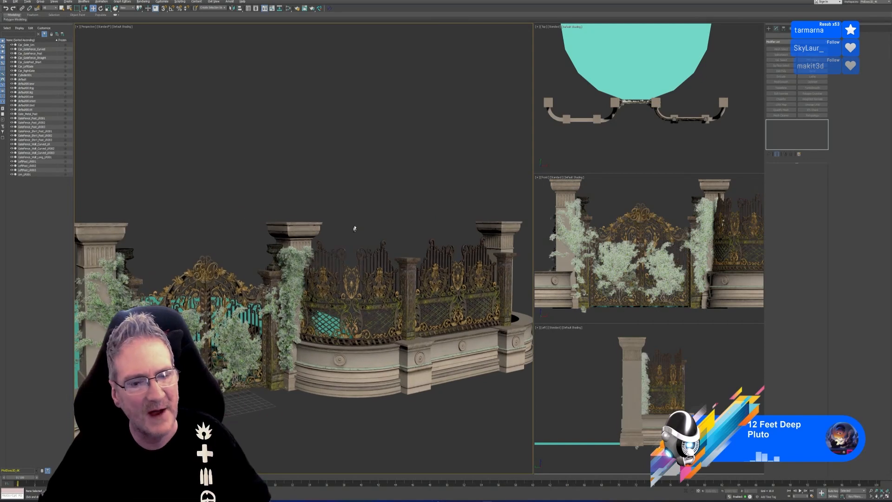
pyautogui.keyDown('alt'); pyautogui.moveTo(354, 228); pyautogui.dragTo(426, 197, button='middle'); pyautogui.keyUp('alt')
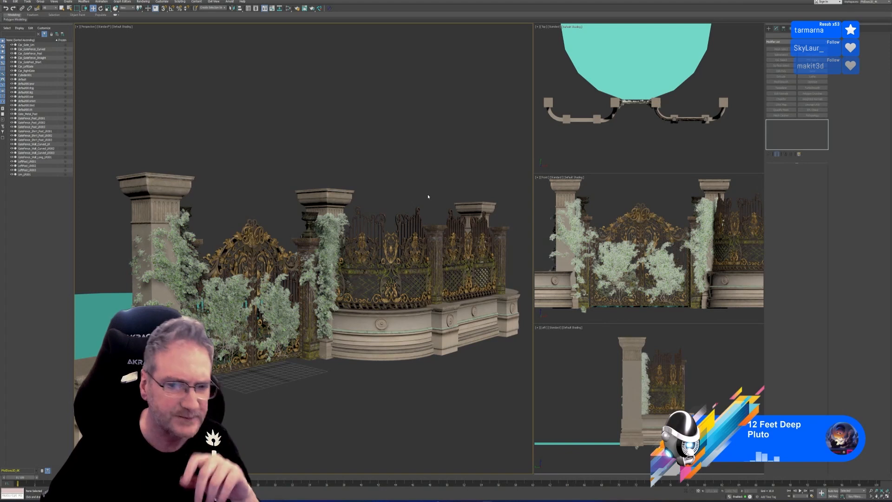
pyautogui.moveTo(202, 117); pyautogui.dragTo(200, 124, button='middle')
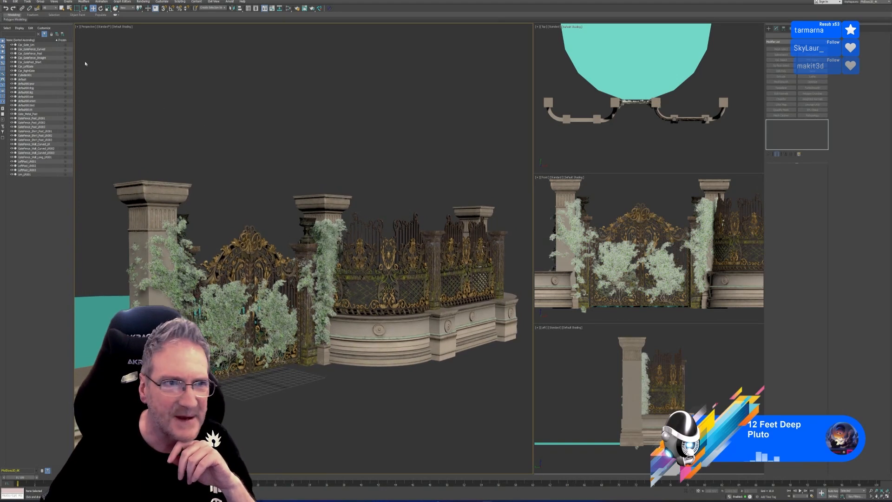
pyautogui.click(5, 1)
pyautogui.click(20, 39)
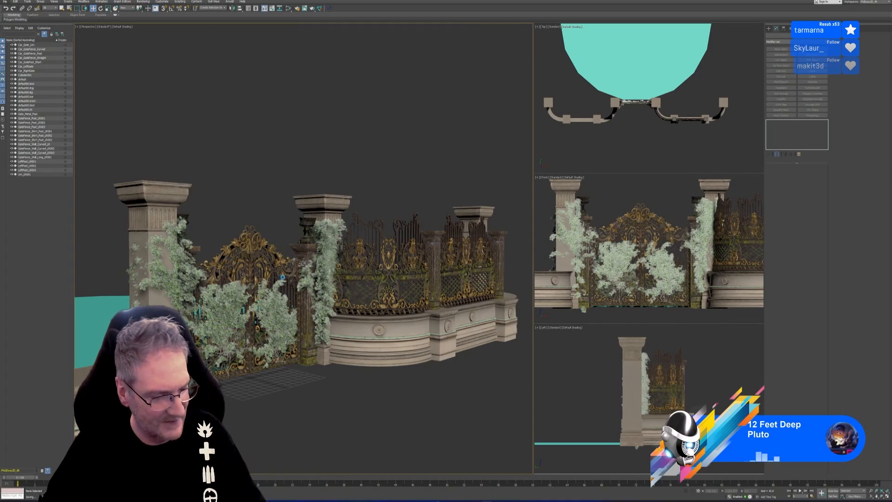
# Step: Examine the ivy on the right gate leaf and right post up close
pyautogui.click(283, 278)
pyautogui.scroll(5, 290, 276)
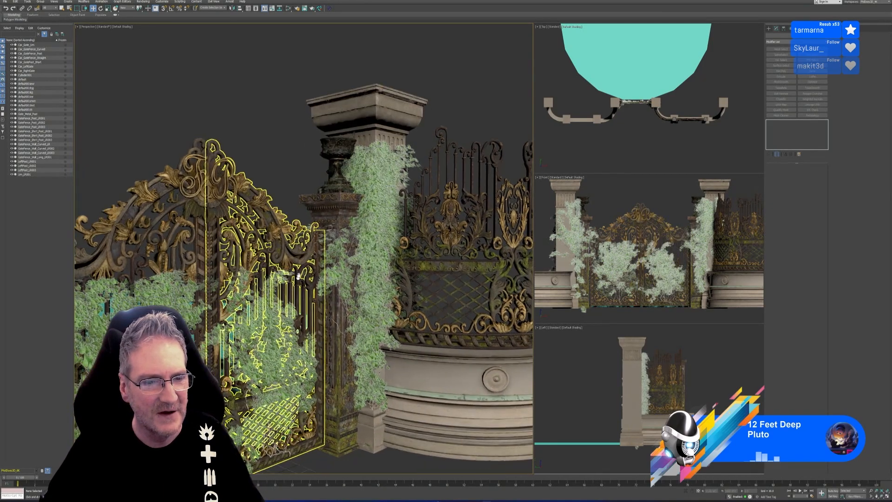